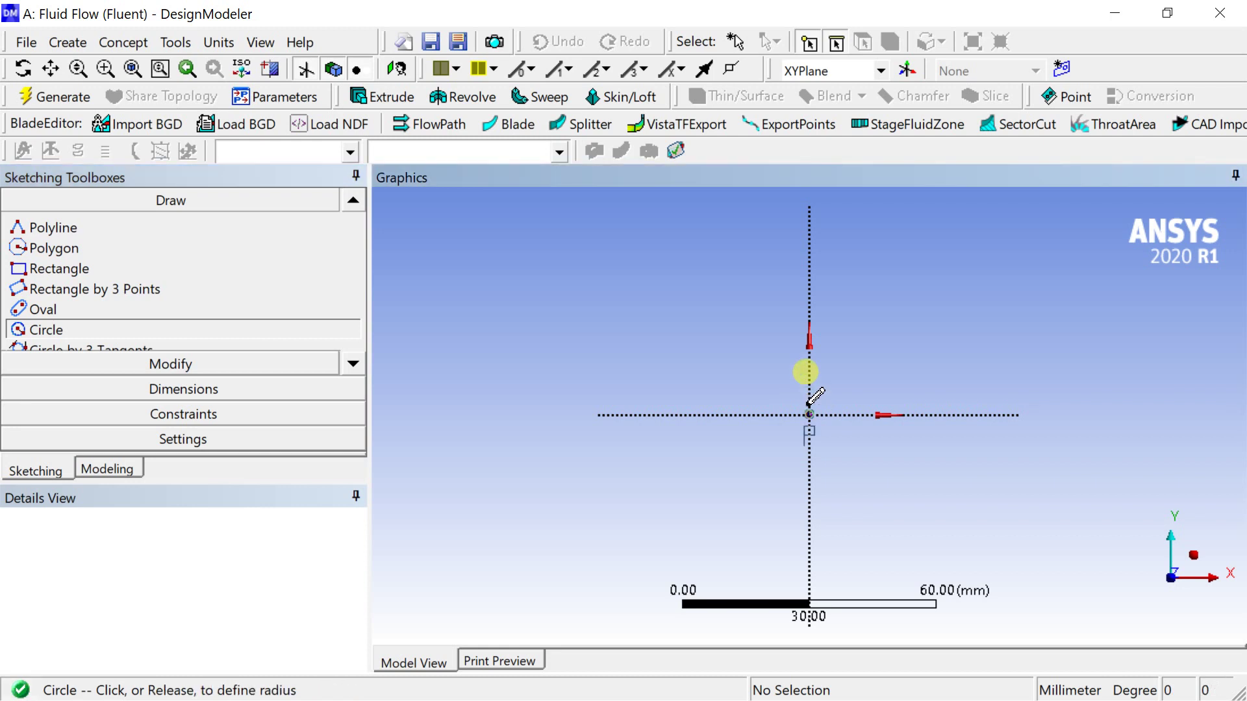
Sketch two concentric circles about 36 mm and 46 mm in diameter at the XYPlane origin and dimension both diameters
drag(809, 414, 773, 322)
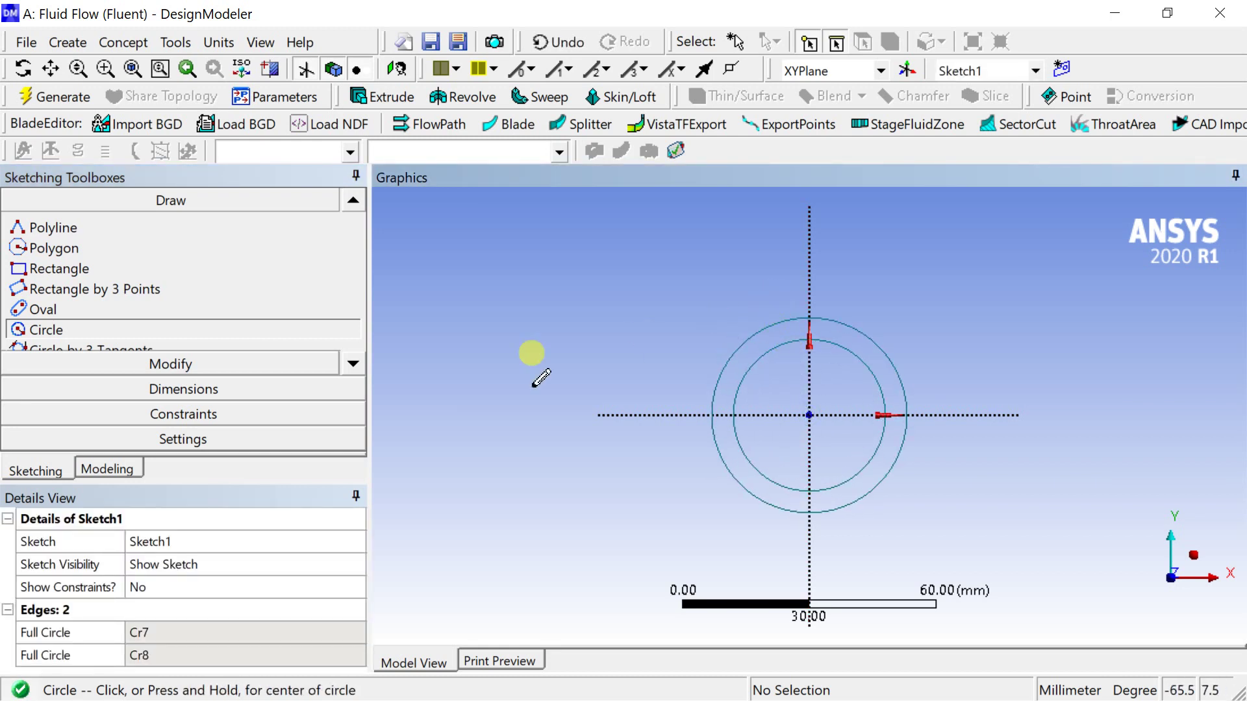
click(295, 390)
click(734, 389)
click(655, 339)
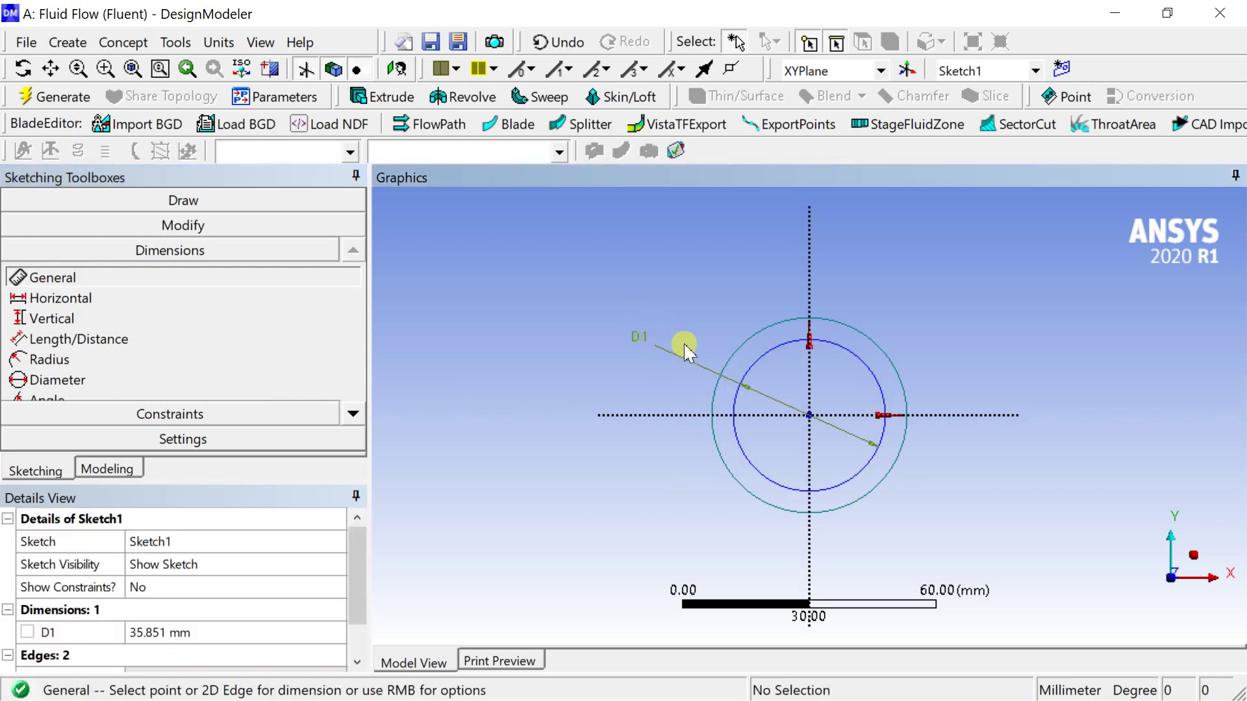
click(742, 353)
click(676, 300)
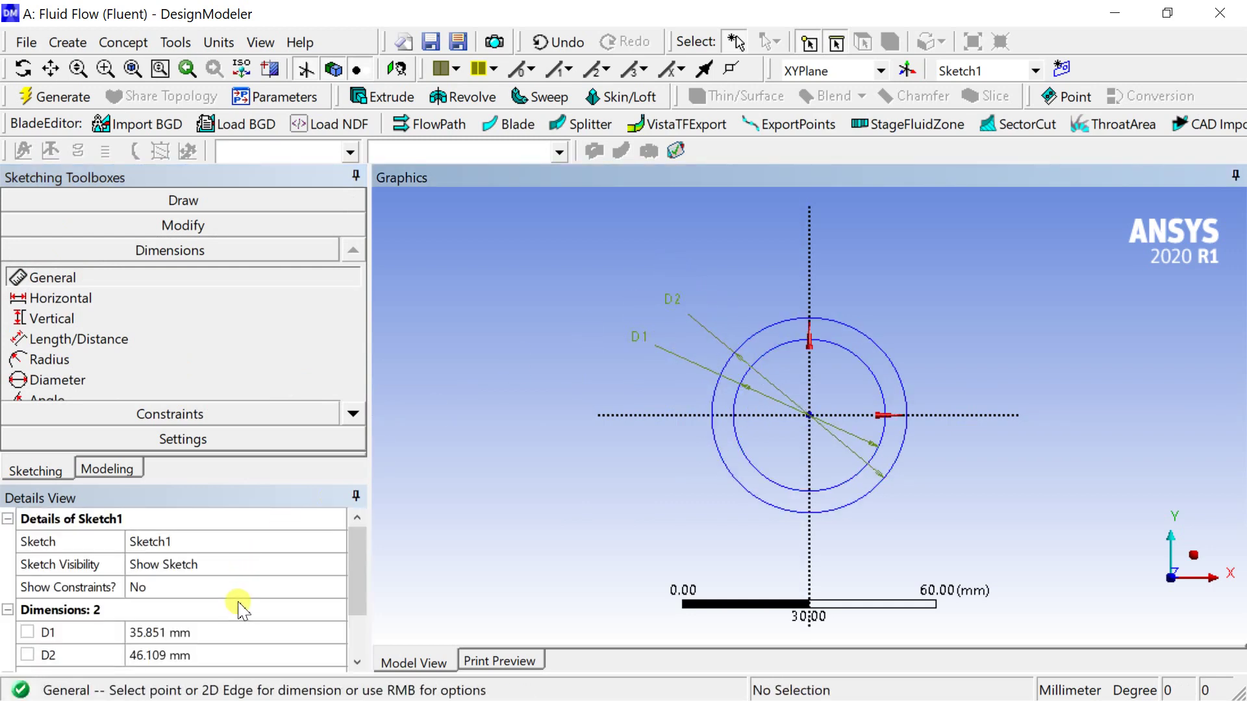
Set the two circle diameters to 95 mm for D1 and 100 mm for D2, and generate the sketch
click(232, 630)
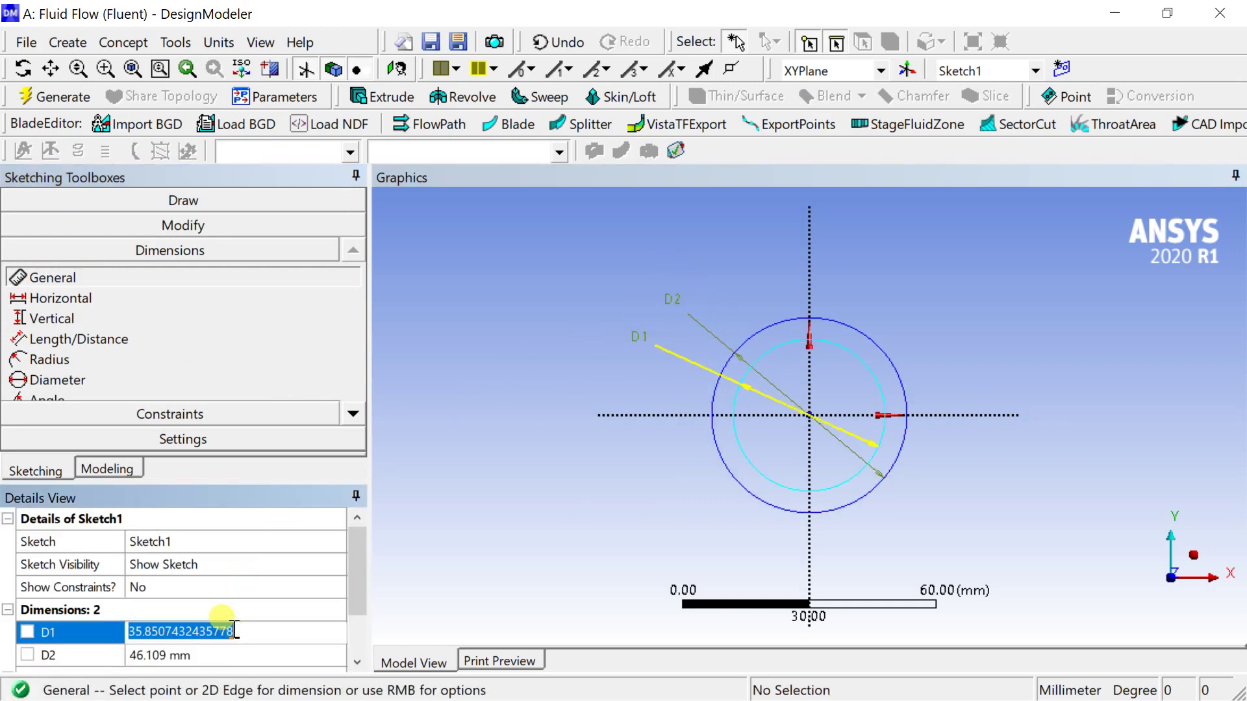
text(95)
key(Return)
click(224, 654)
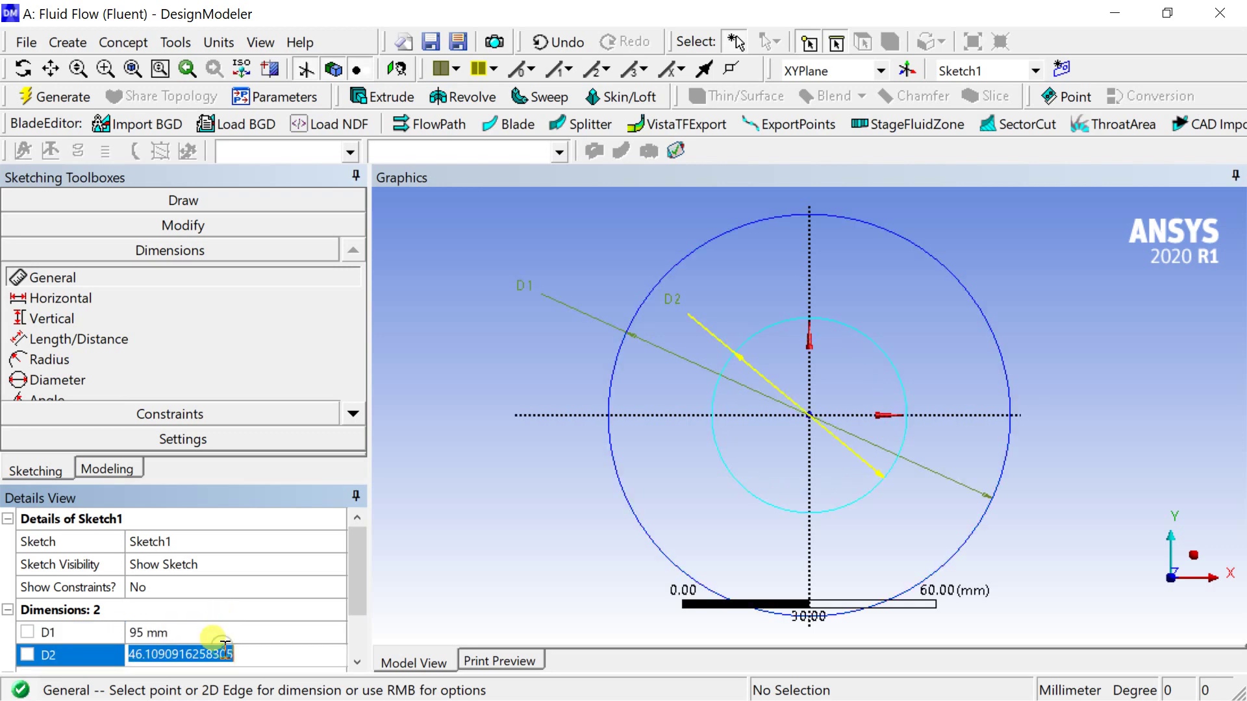
text(100)
key(Return)
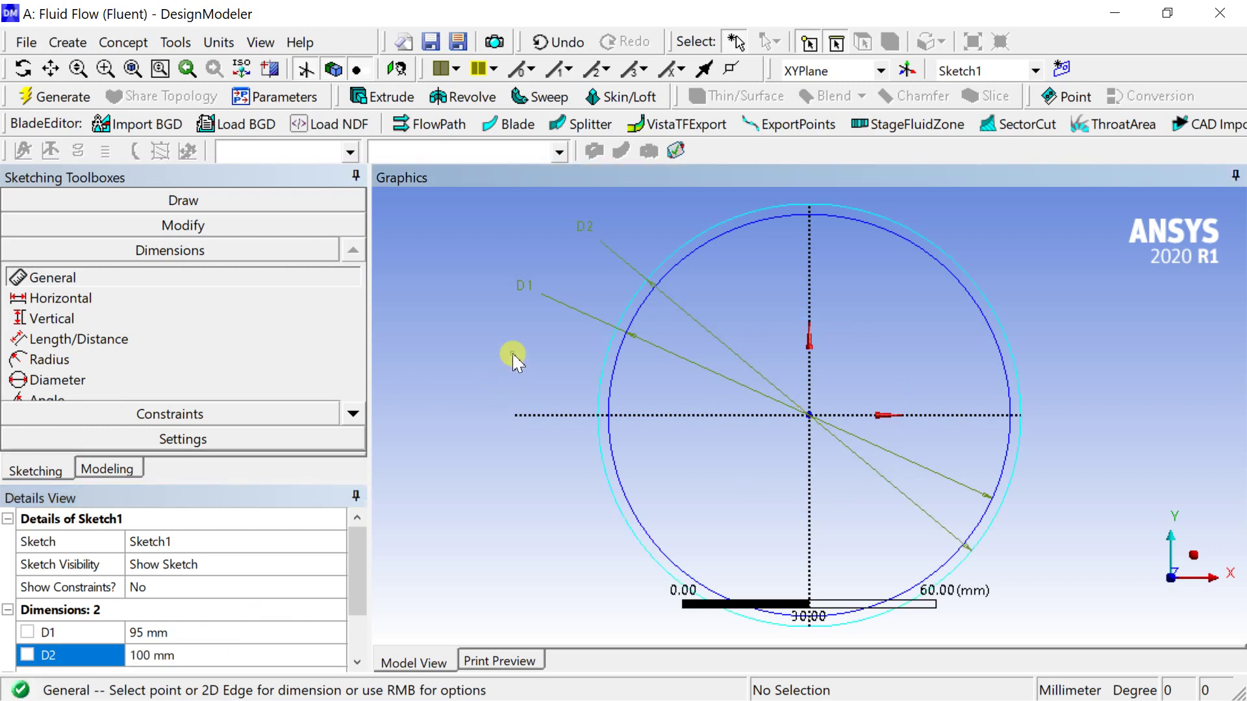
click(57, 98)
Start an Extrude of the ring sketch Sketch1 with the operation set to Add Frozen
scroll(896, 374, down, 3)
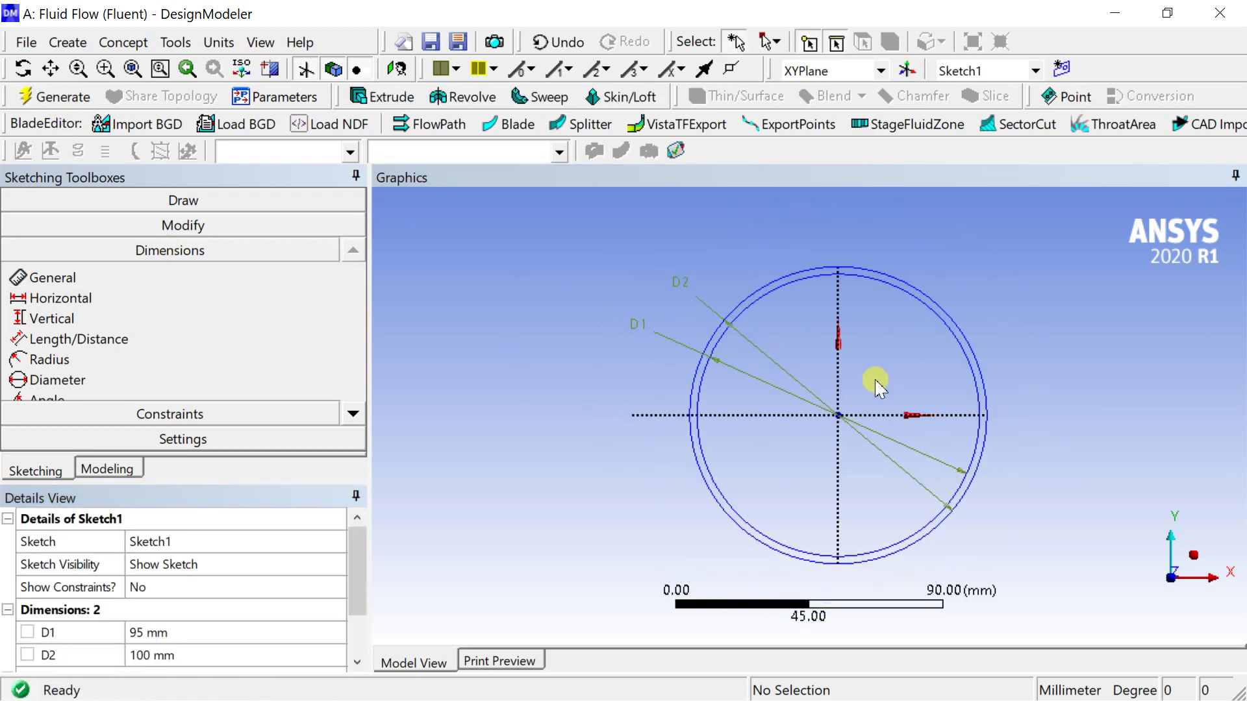
click(1193, 555)
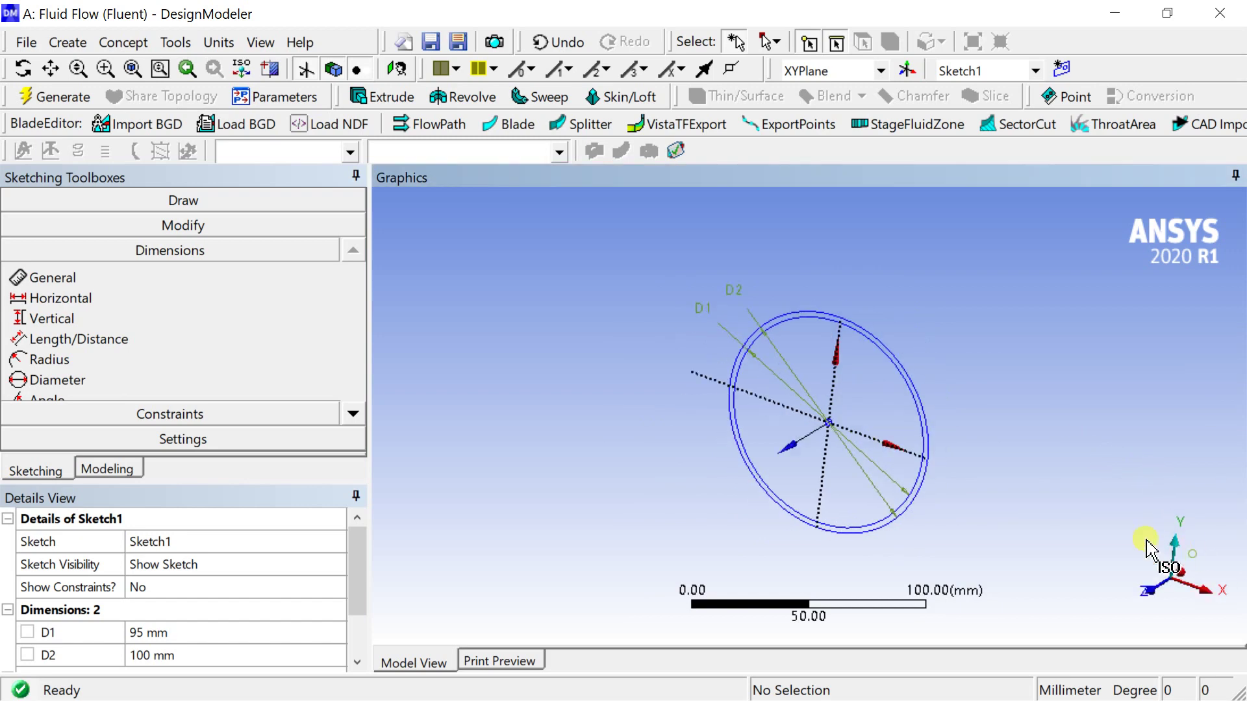
click(378, 101)
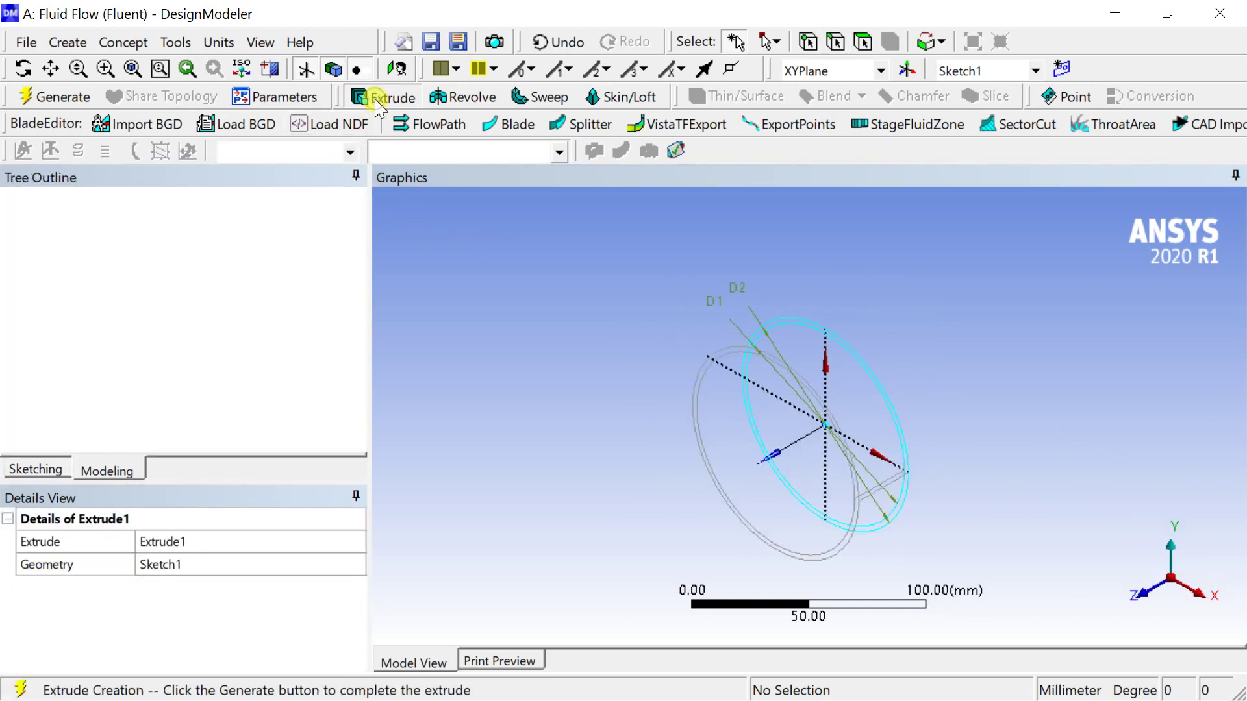
click(219, 568)
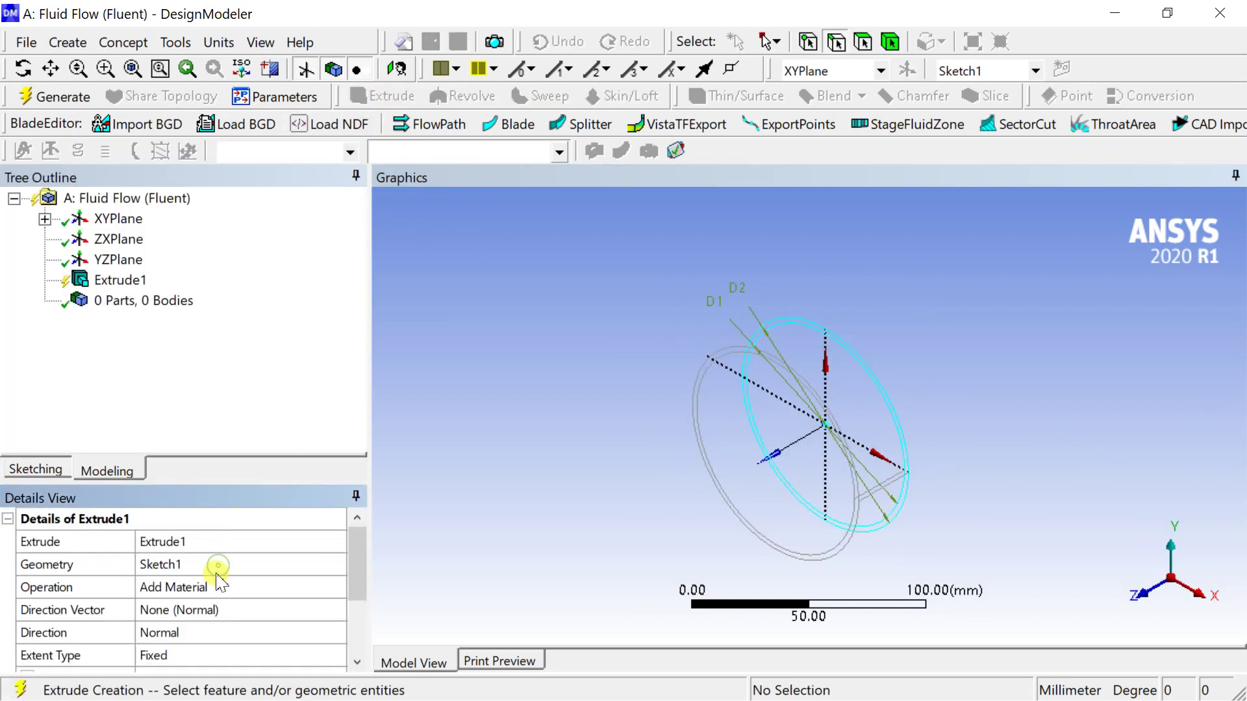
click(217, 583)
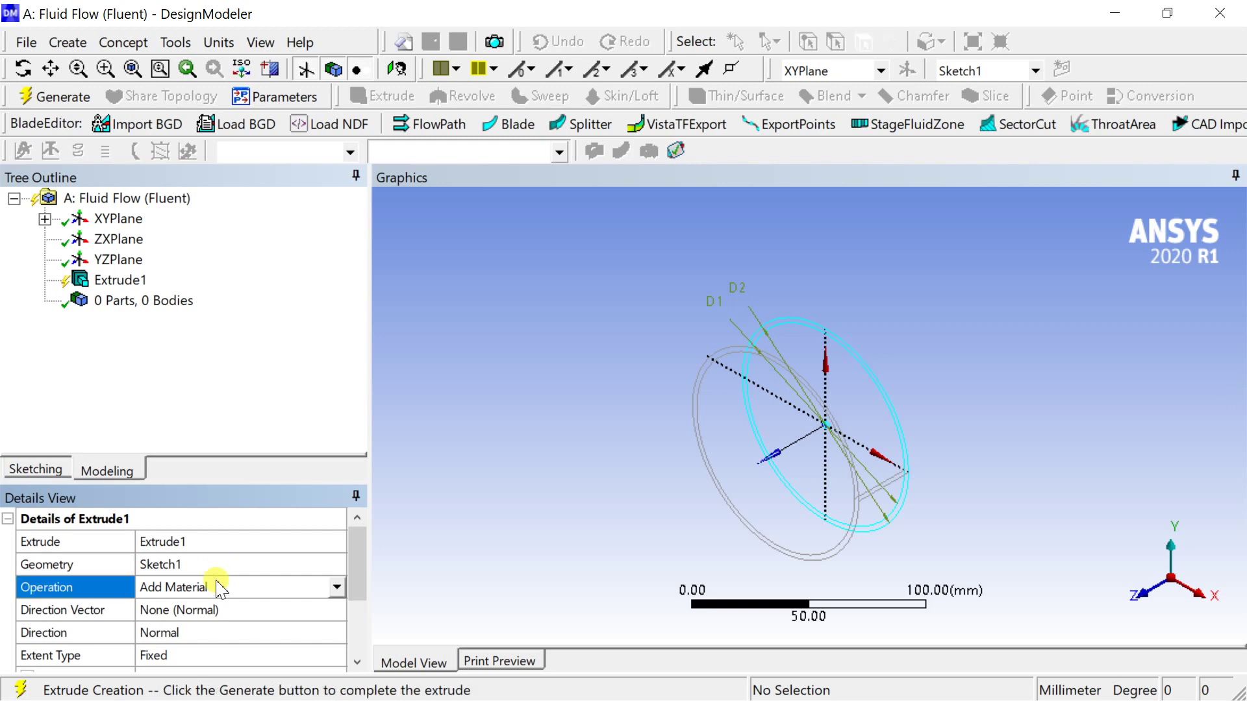
click(335, 586)
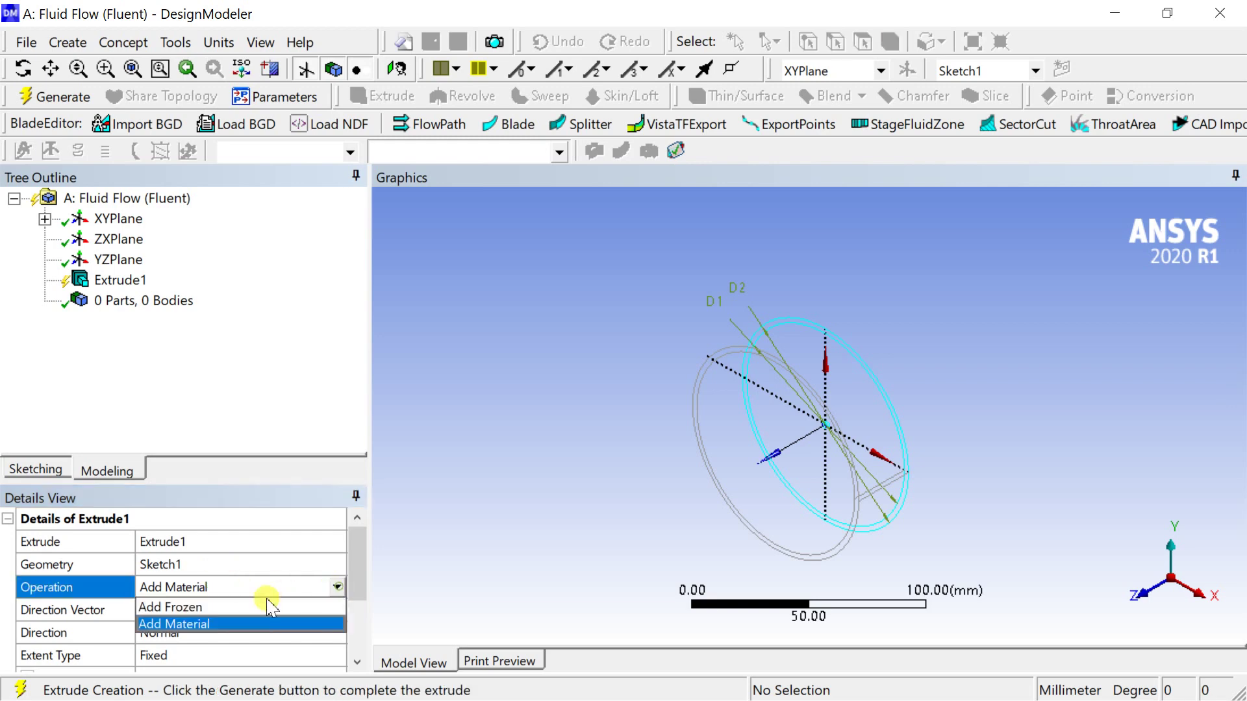
click(251, 608)
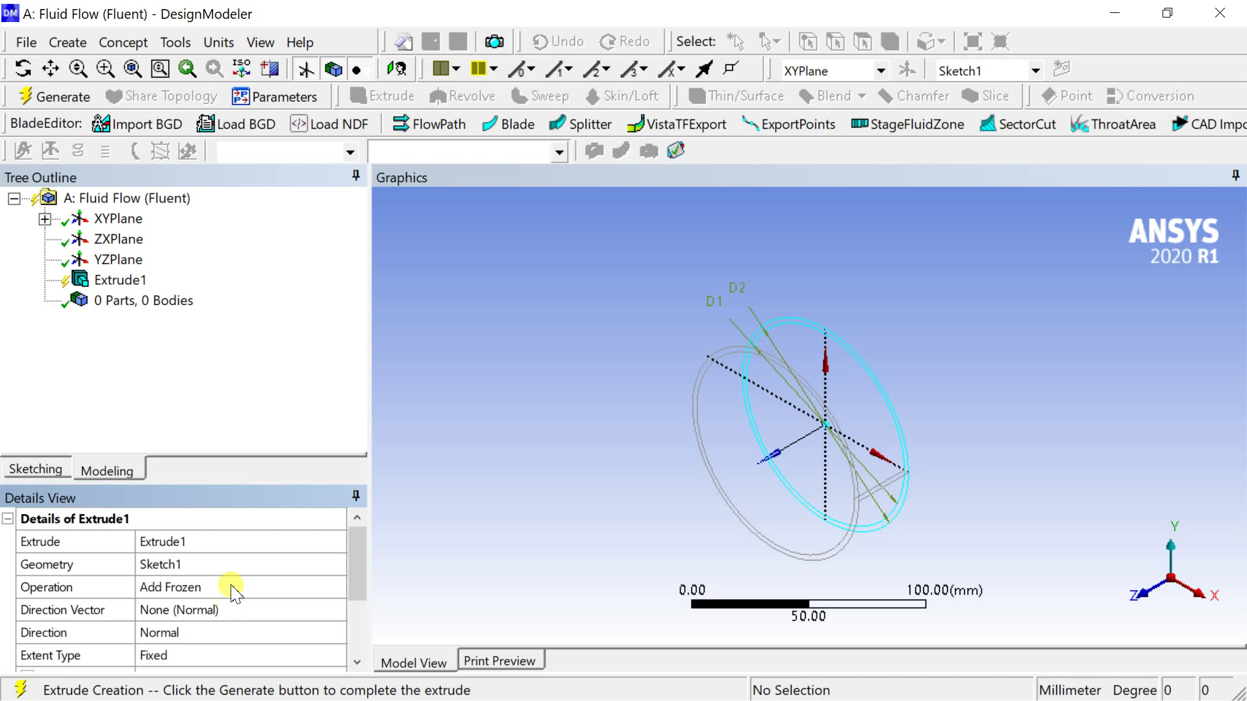
Set the ring extrusion's depth to 500 mm and direction to Both - Symmetric, and generate the pipe
drag(237, 485, 242, 411)
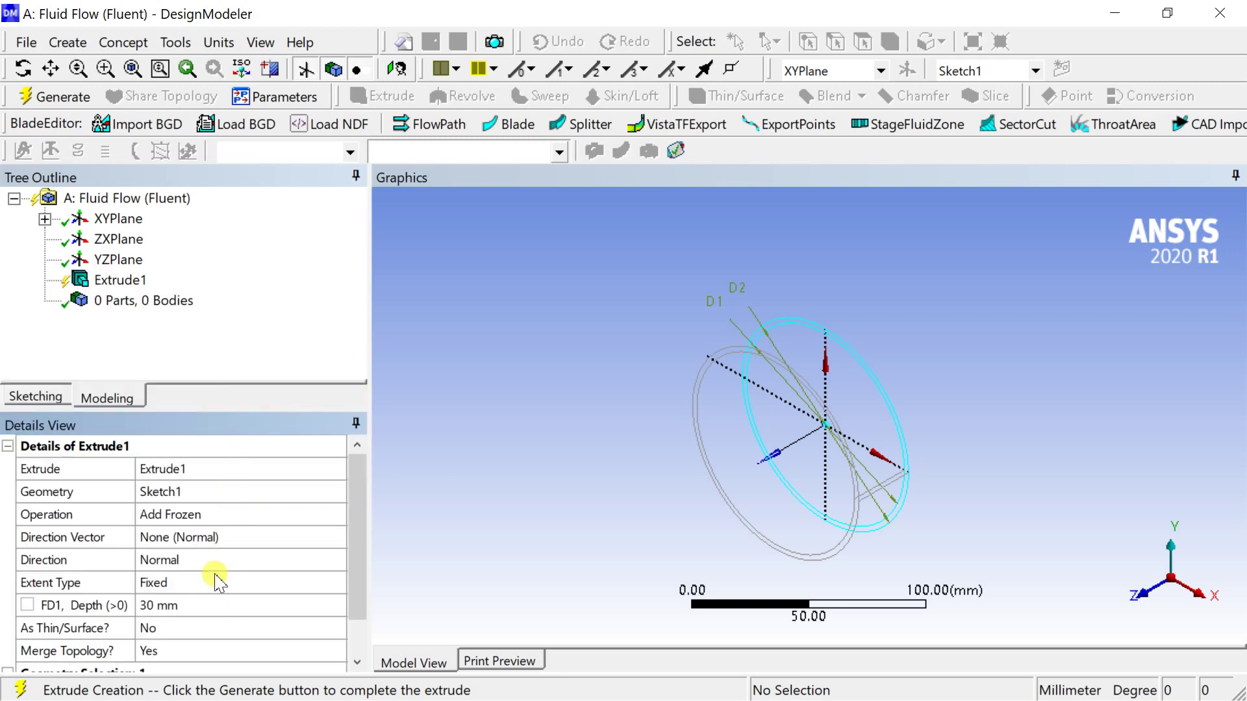
click(203, 607)
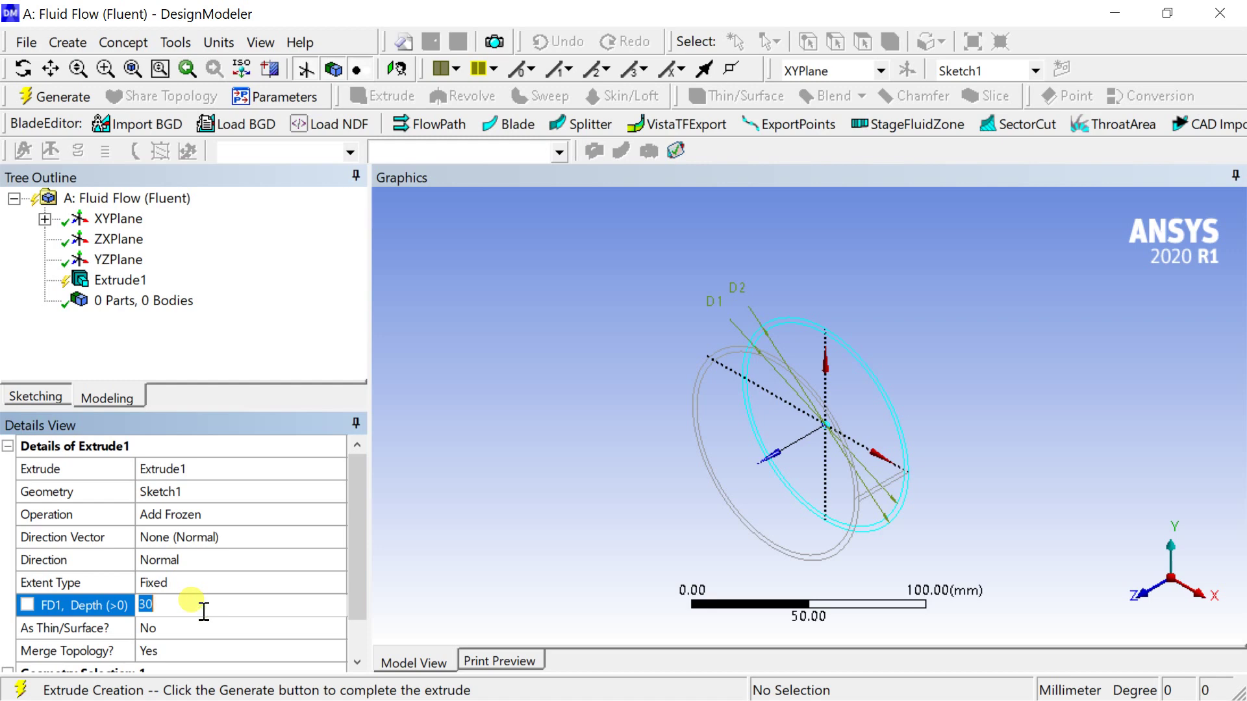
key(Return)
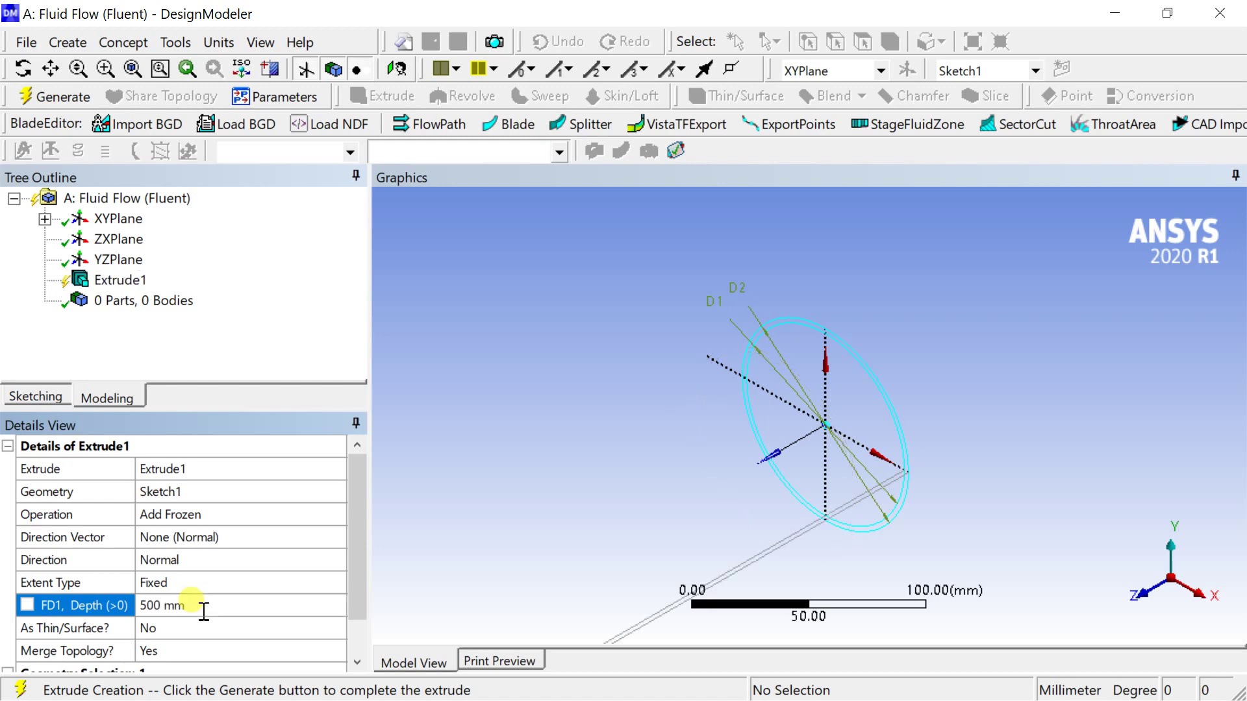
scroll(863, 467, down, 3)
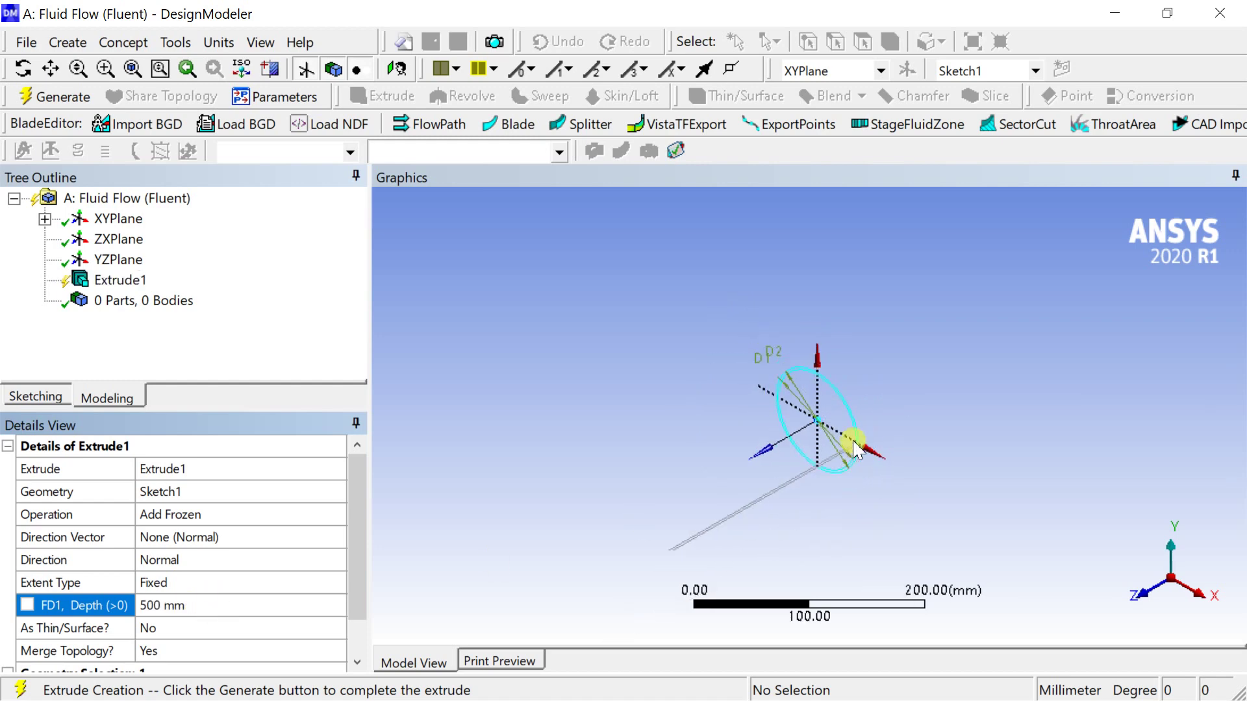
click(237, 560)
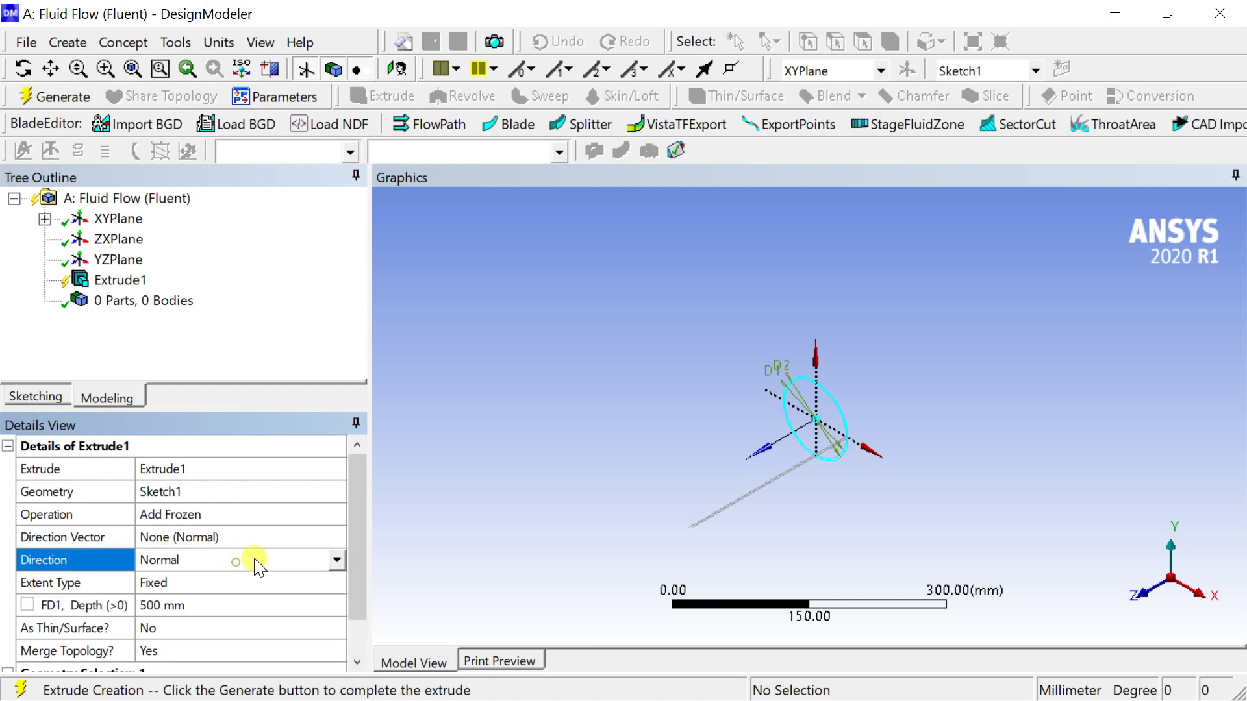
click(337, 560)
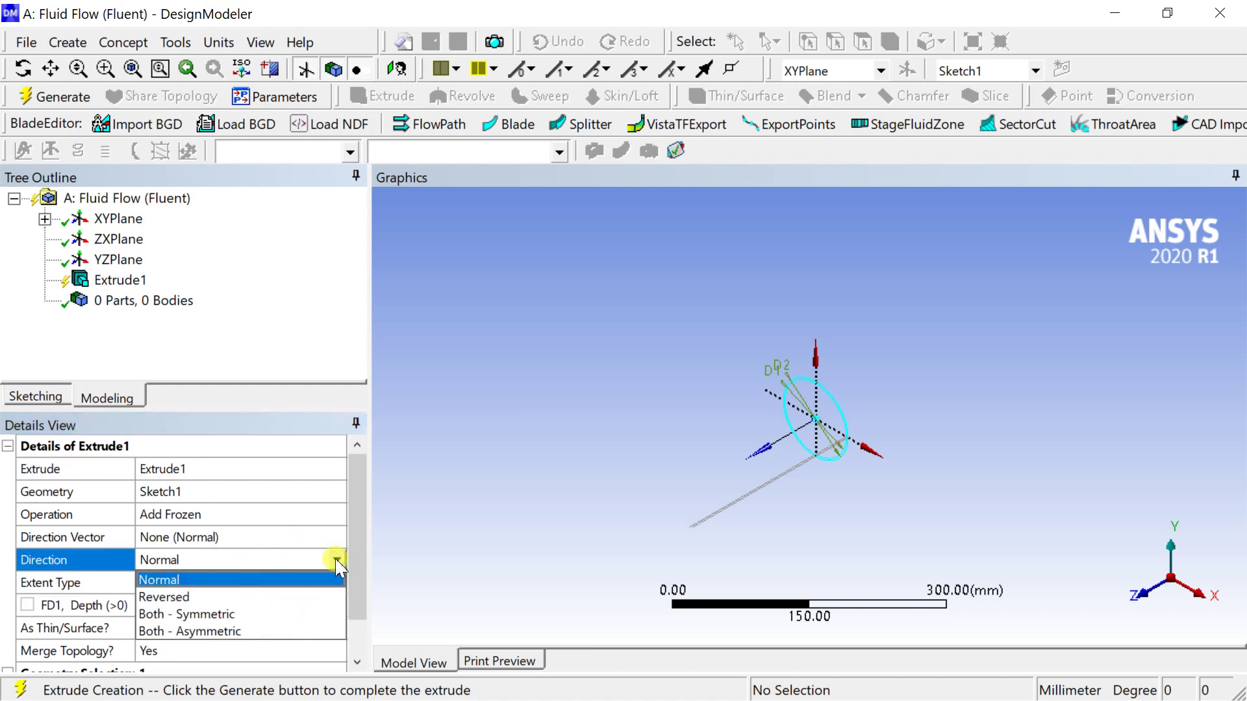
click(252, 613)
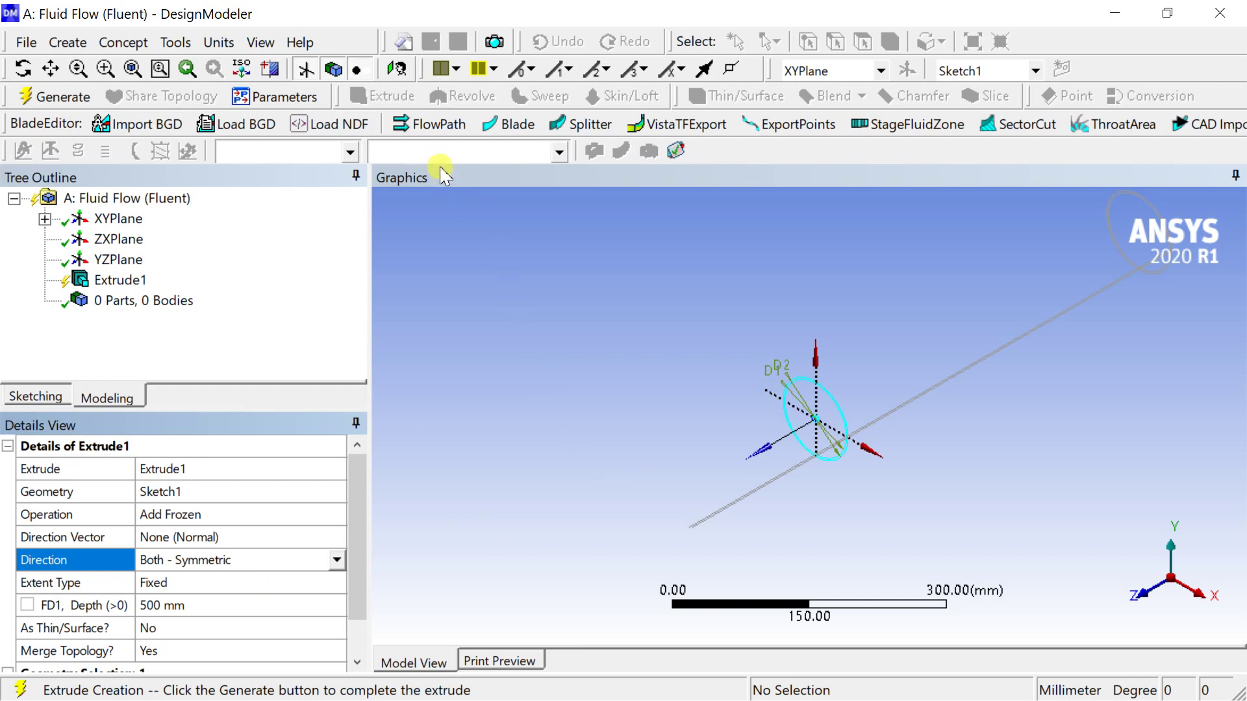
click(58, 97)
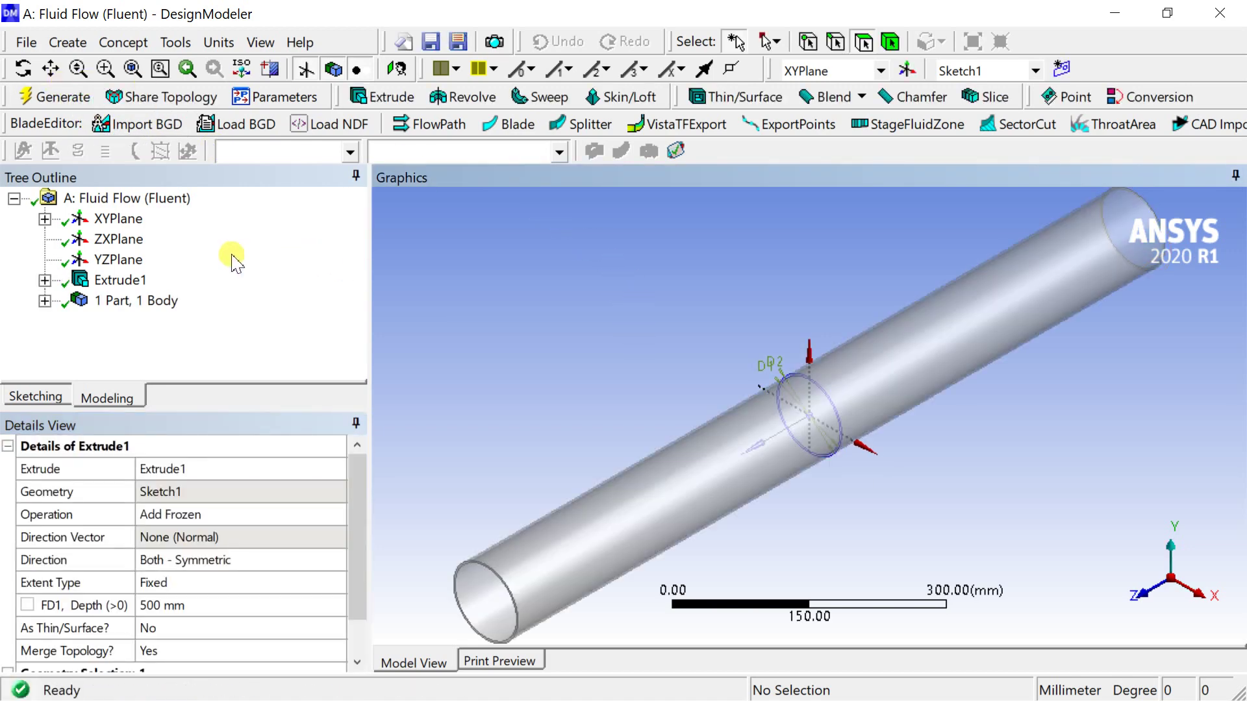
Select ZXPlane, look at it face-on and switch to sketching on it
click(119, 240)
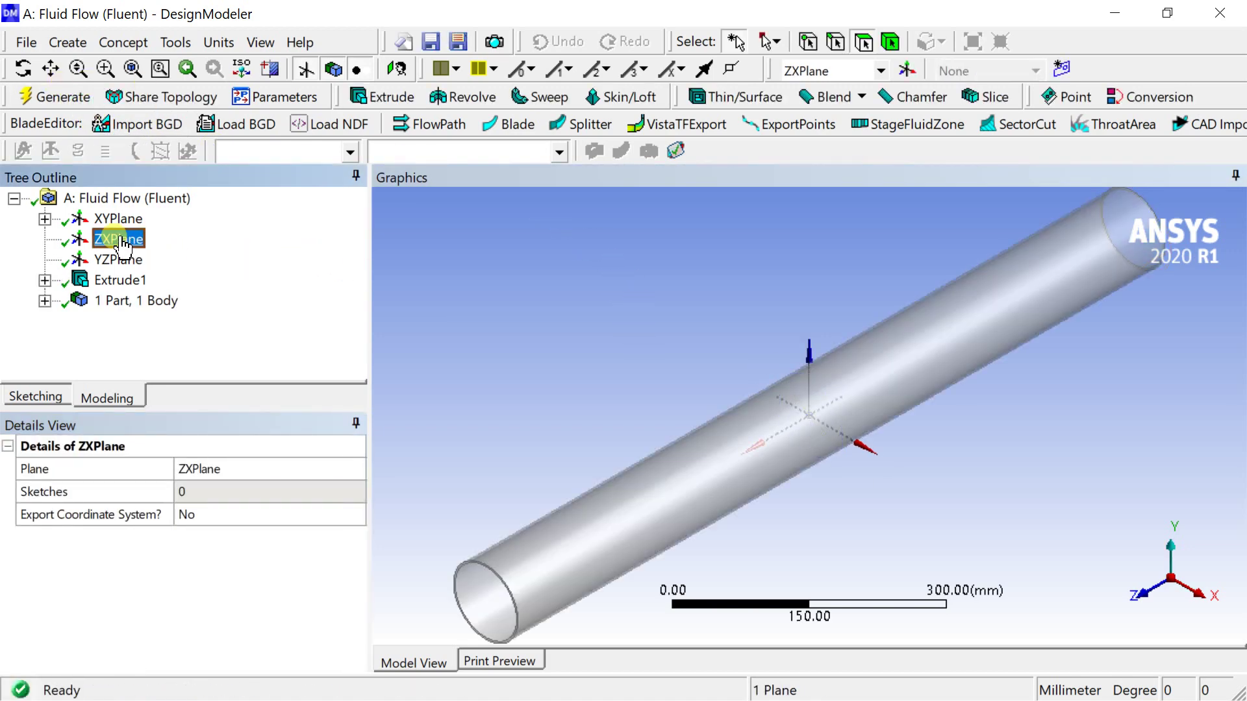
right_click(123, 245)
click(149, 249)
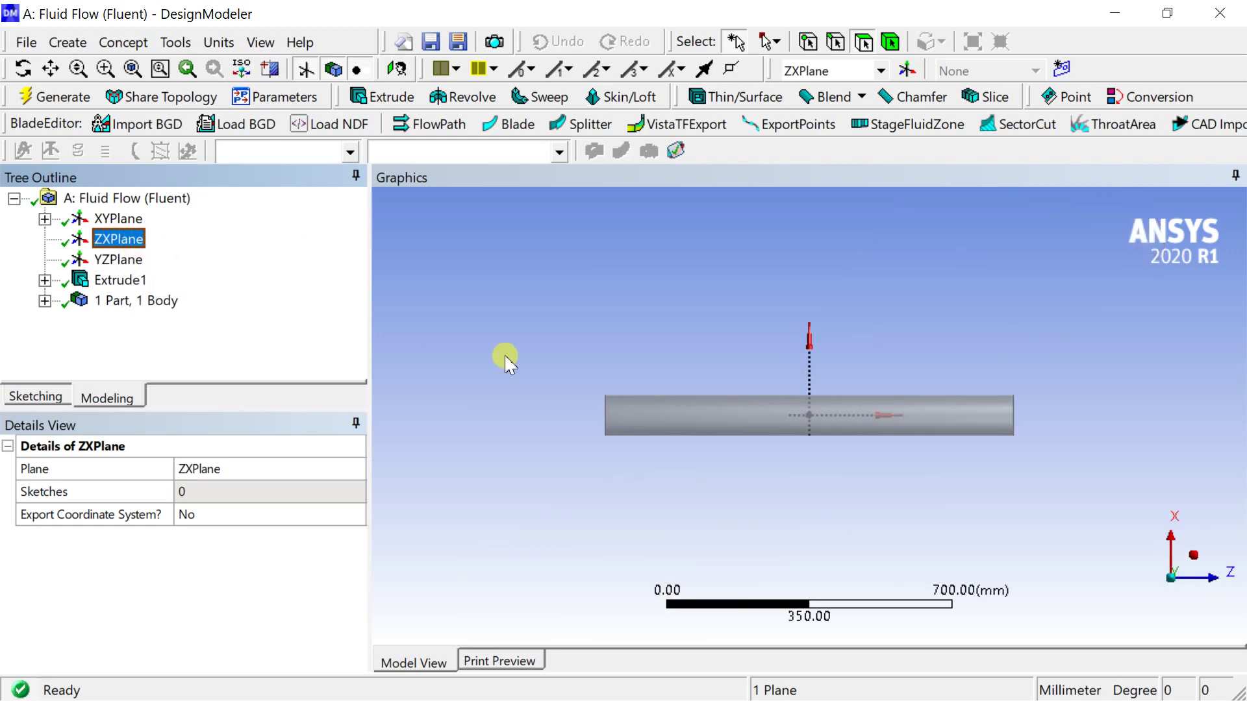
scroll(965, 387, up, 2)
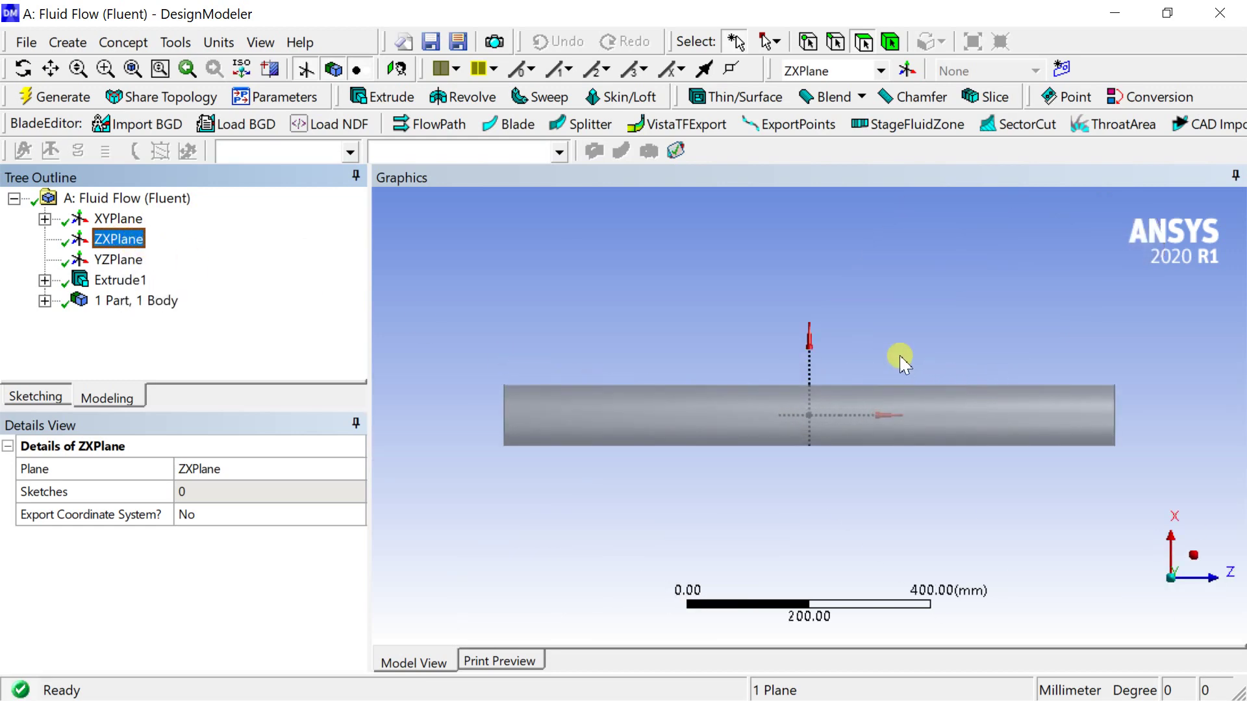
scroll(892, 347, up, 1)
click(27, 398)
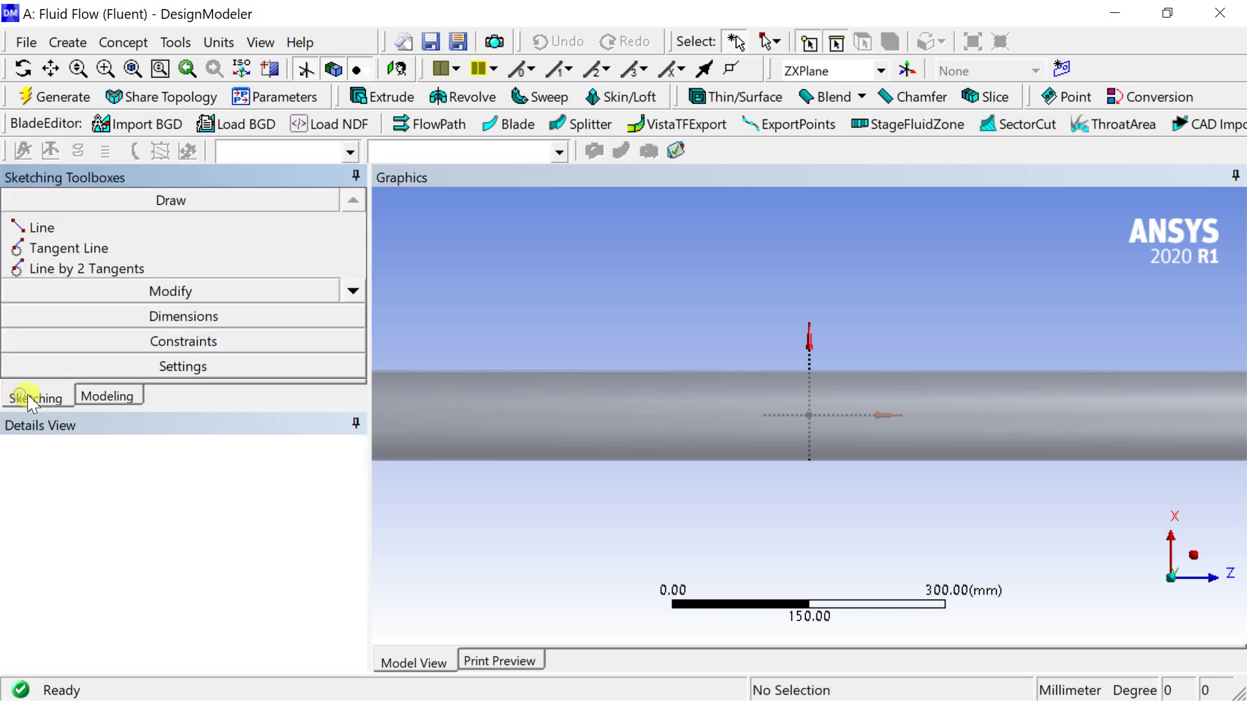
Sketch a circle about 74 mm in diameter centred on the ZXPlane origin
click(353, 293)
click(354, 293)
drag(270, 409, 278, 487)
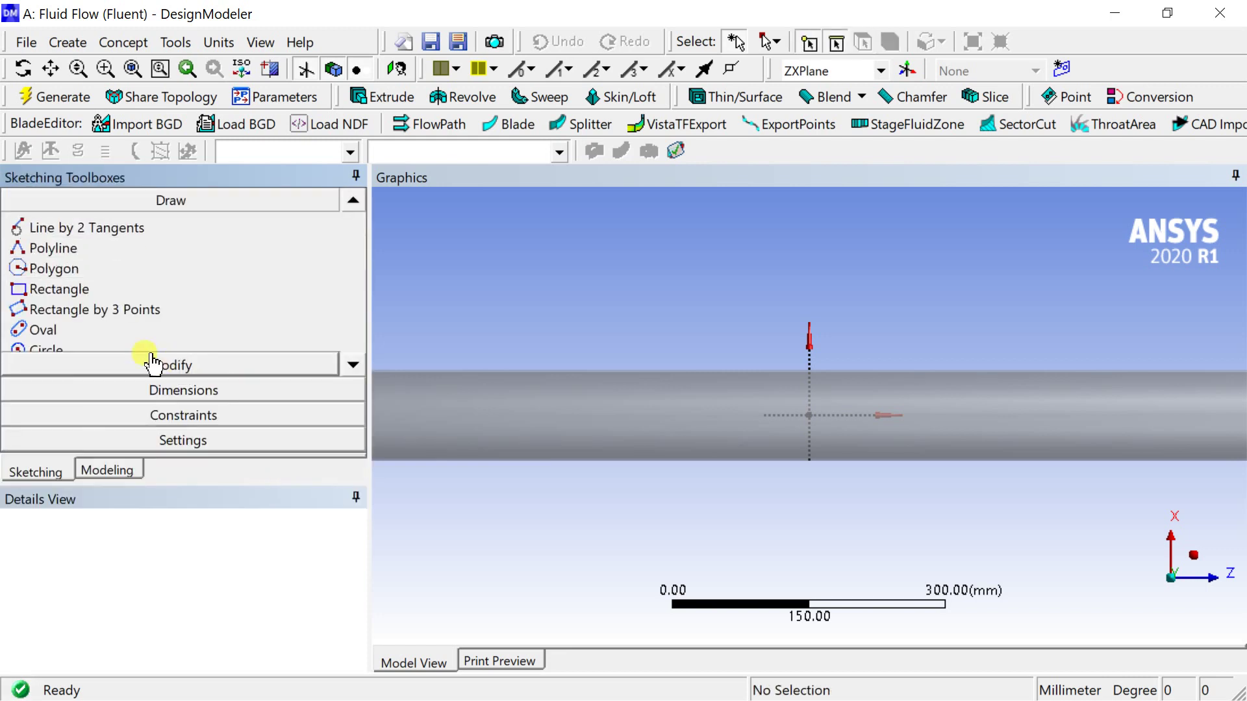
click(353, 366)
click(352, 366)
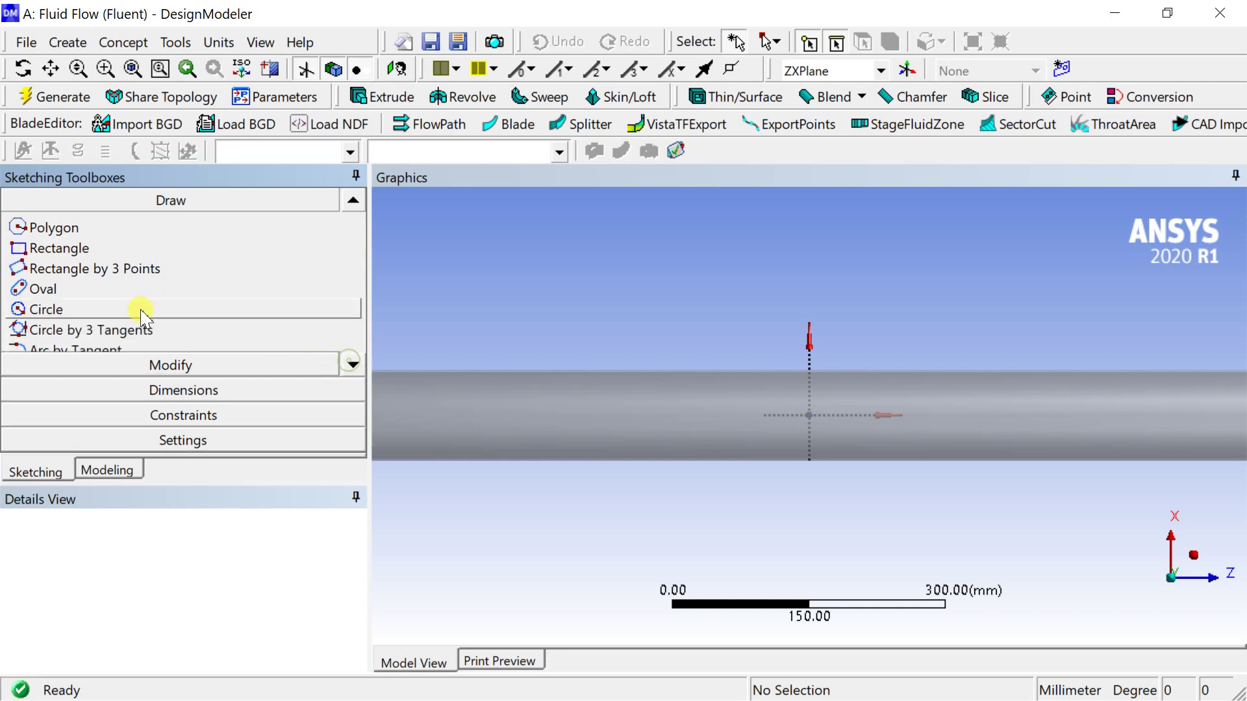
click(139, 312)
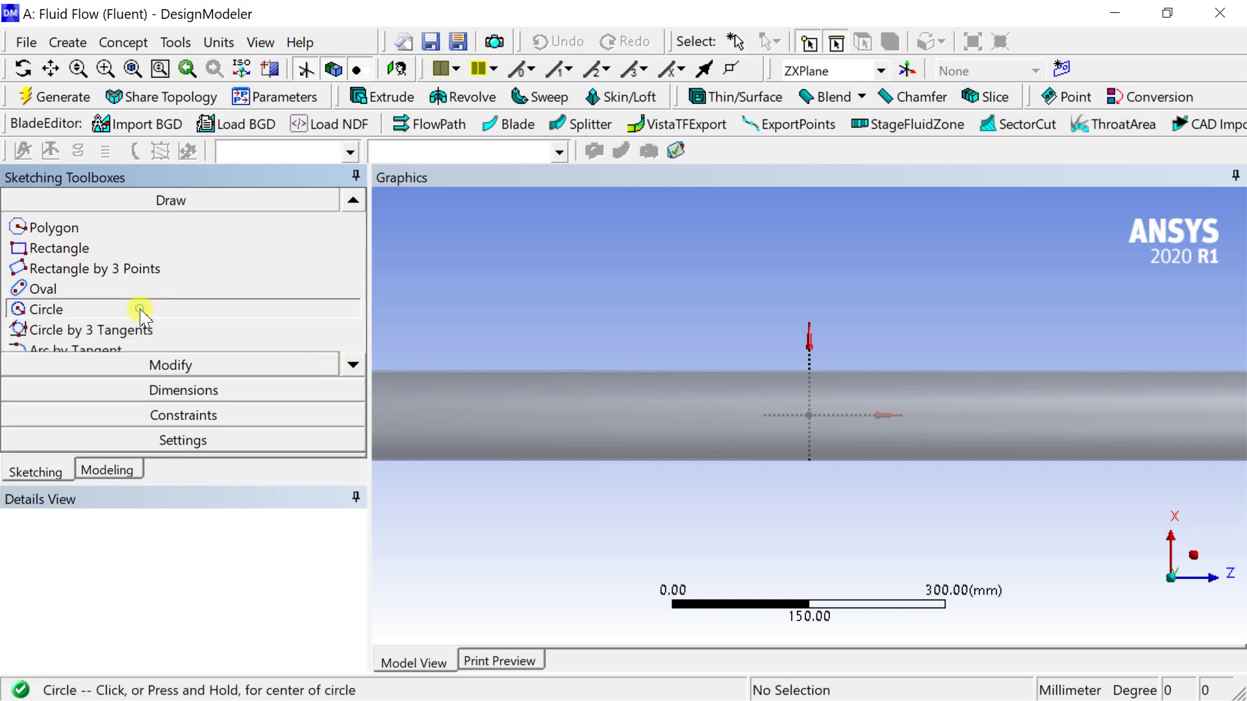
click(809, 415)
click(805, 377)
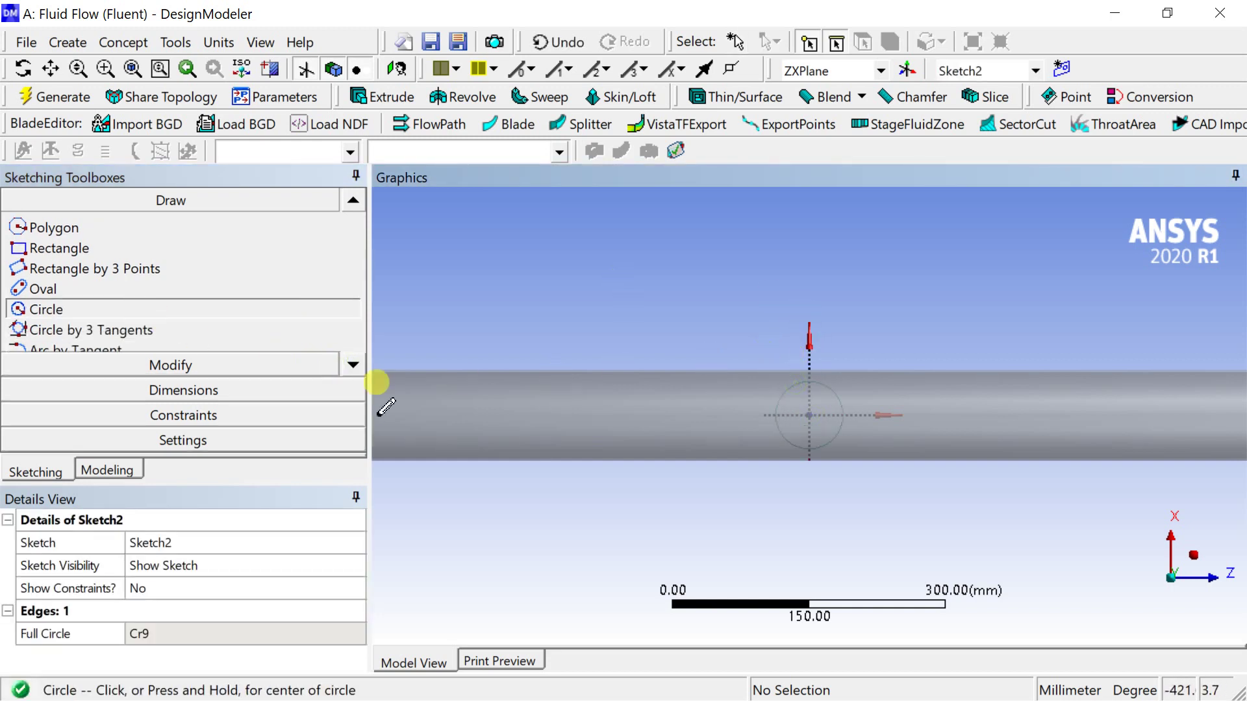
Dimension the diameter of the circle on ZXPlane and set it to 25 mm
click(242, 391)
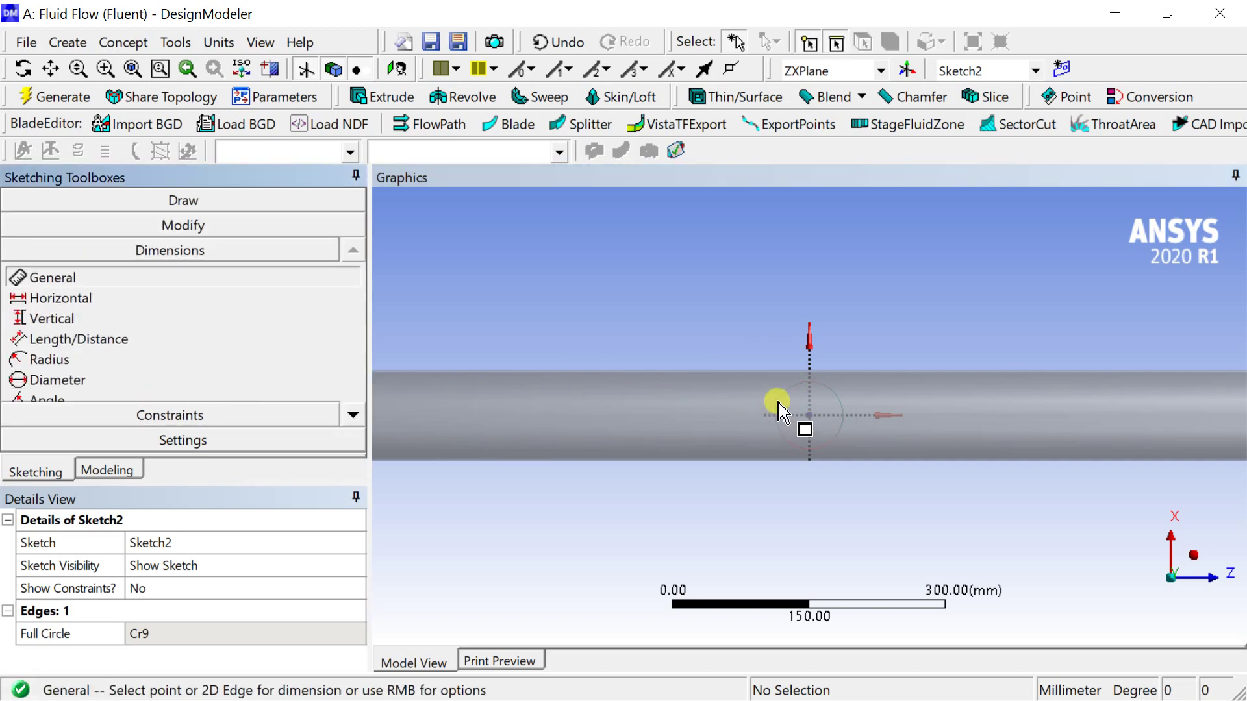
click(778, 406)
click(725, 299)
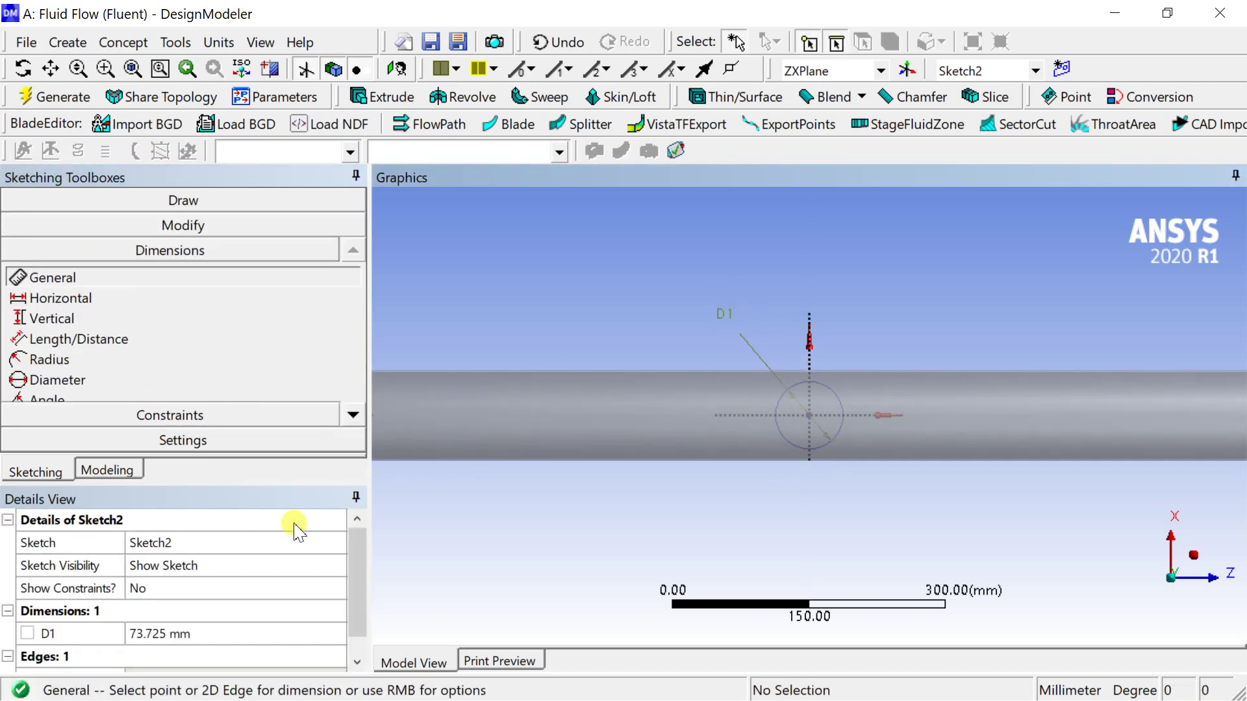
click(183, 623)
text(25)
key(Return)
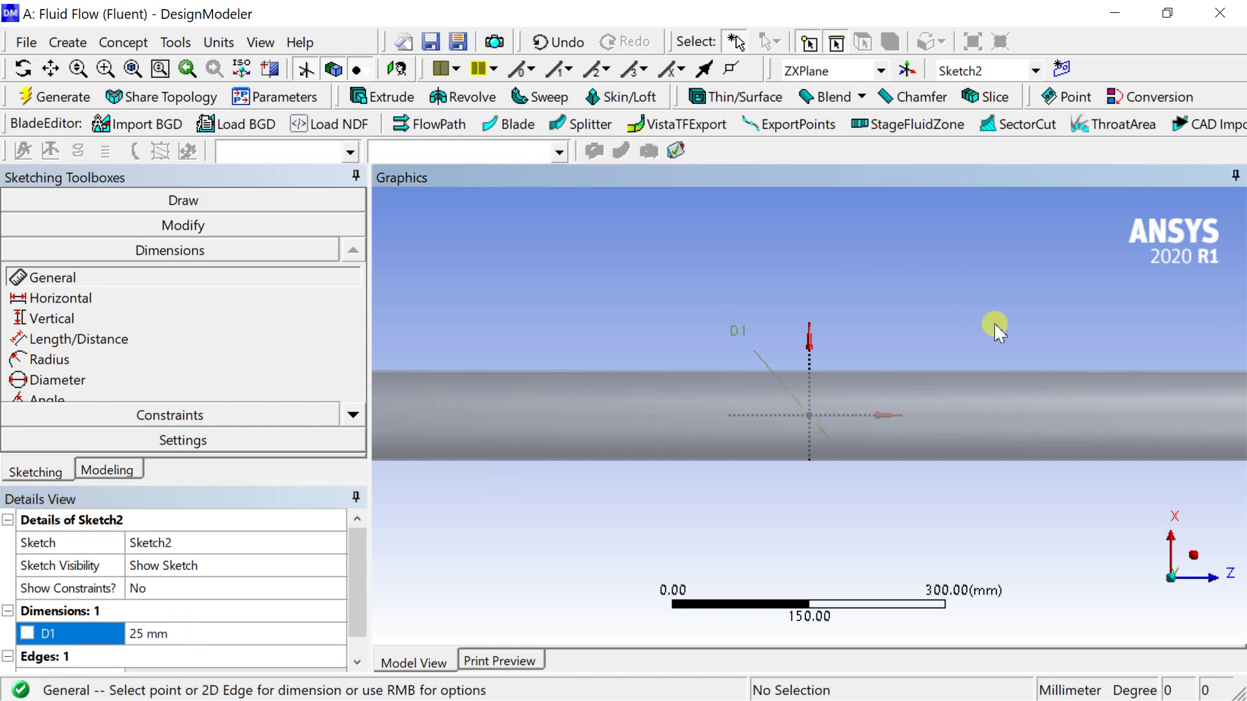
Start an extrusion of the 25 mm circle sketch on ZXPlane and set its operation to Add Frozen
click(1195, 555)
scroll(849, 437, up, 5)
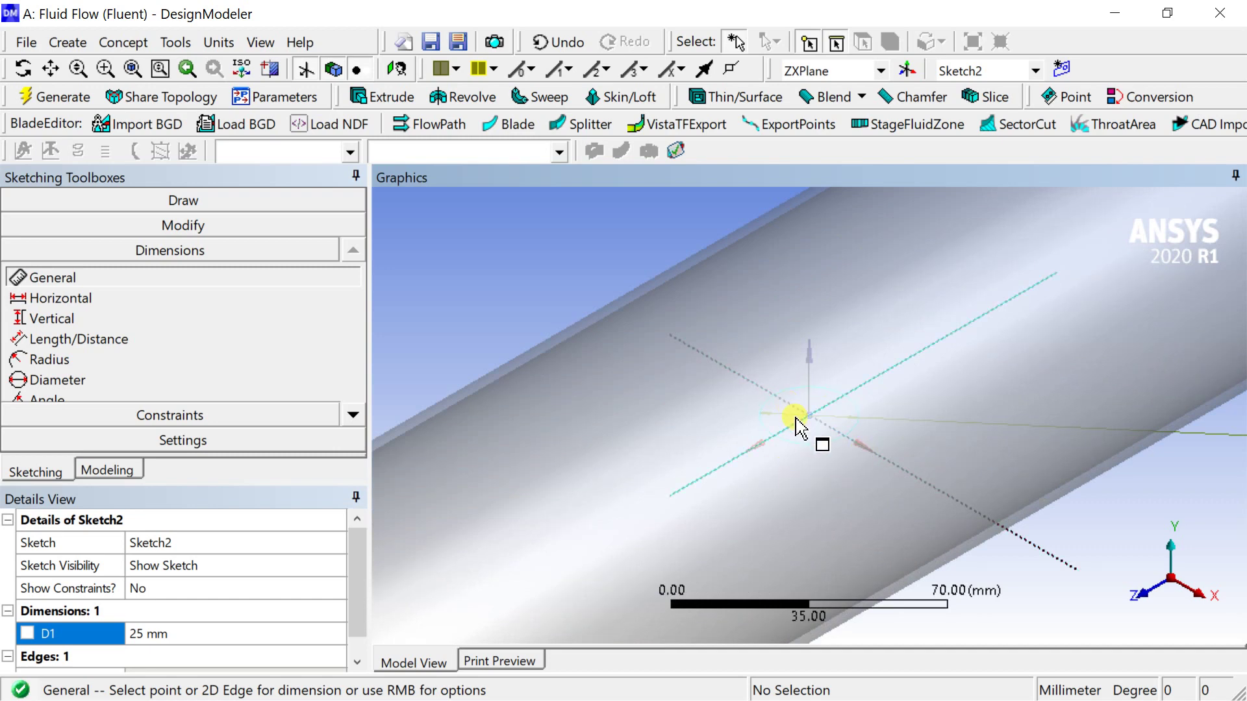
scroll(799, 423, down, 5)
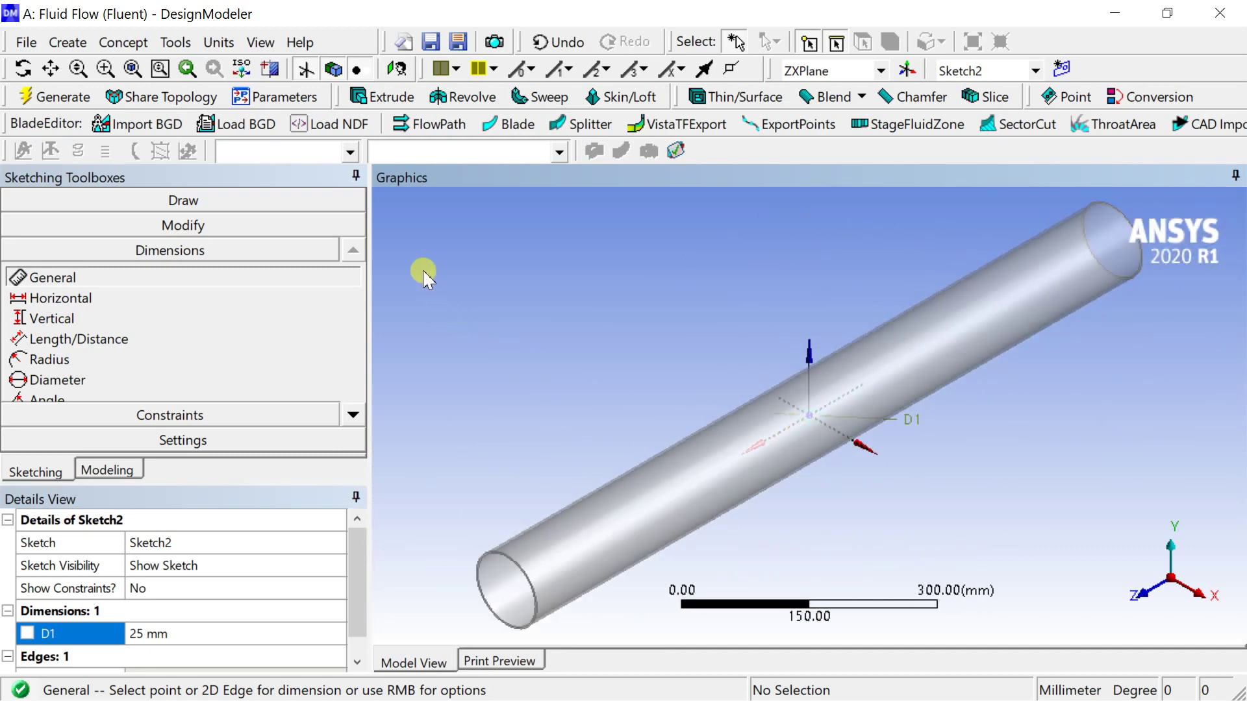
click(388, 96)
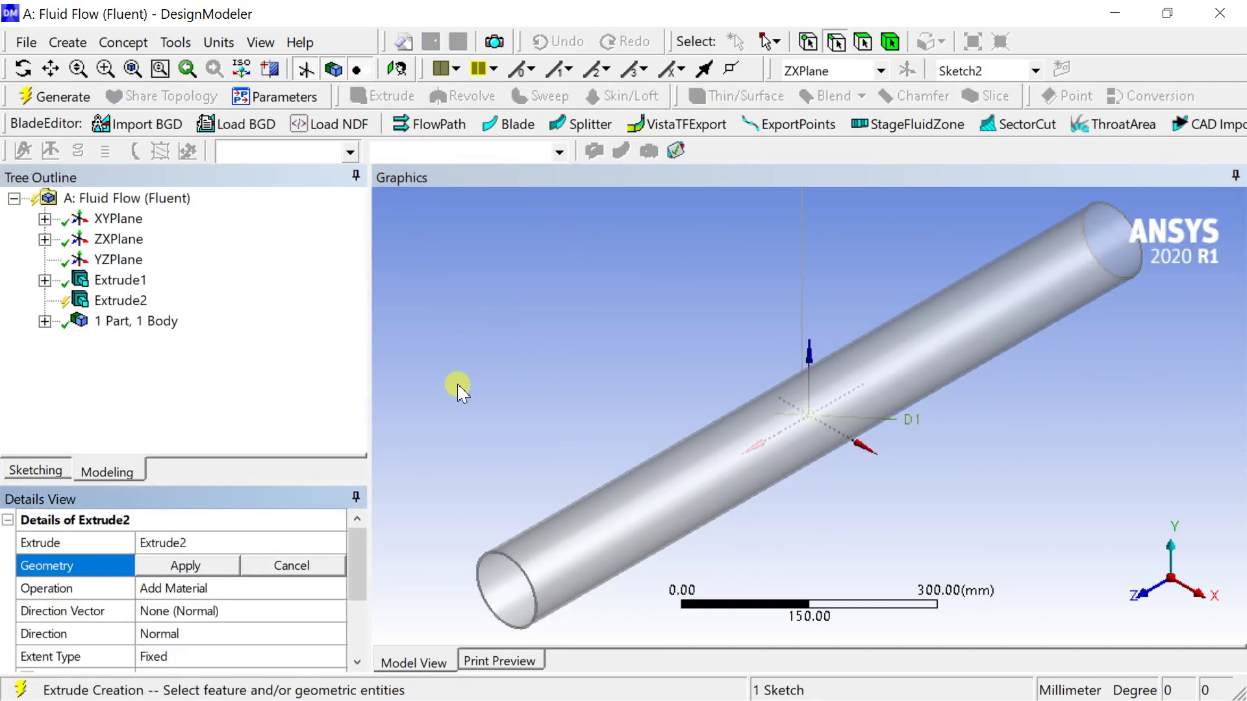
click(222, 565)
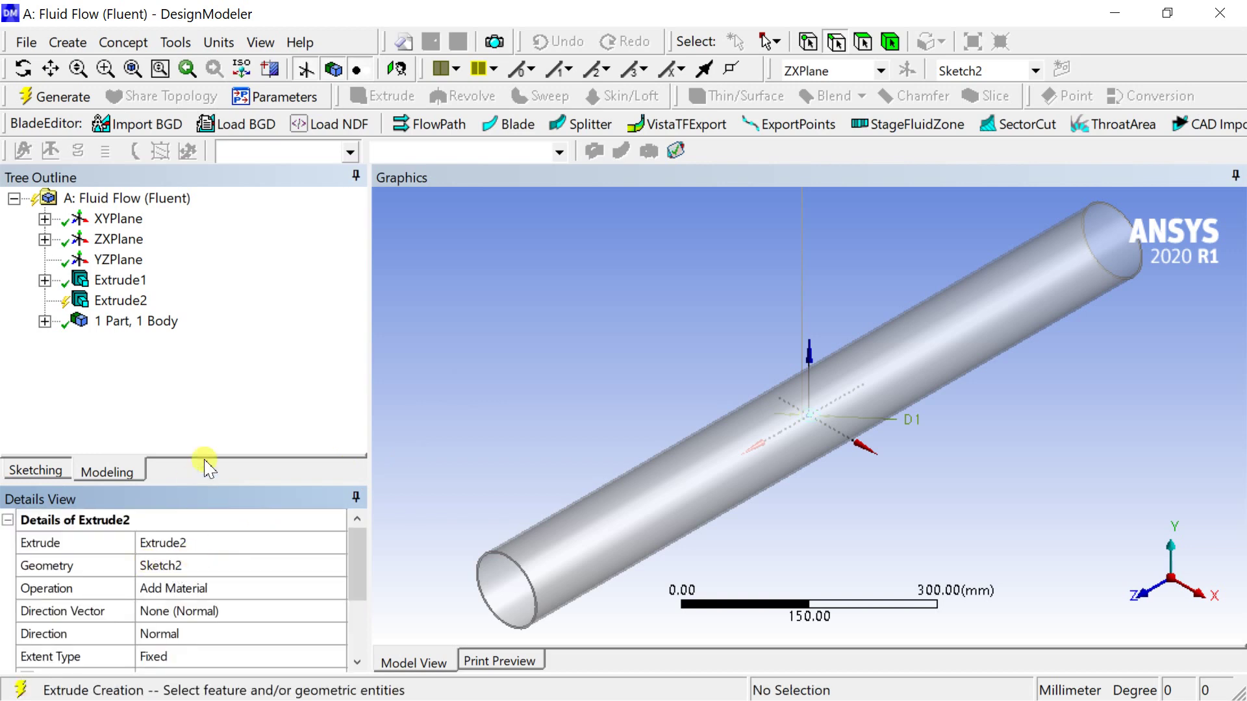
drag(289, 485, 287, 410)
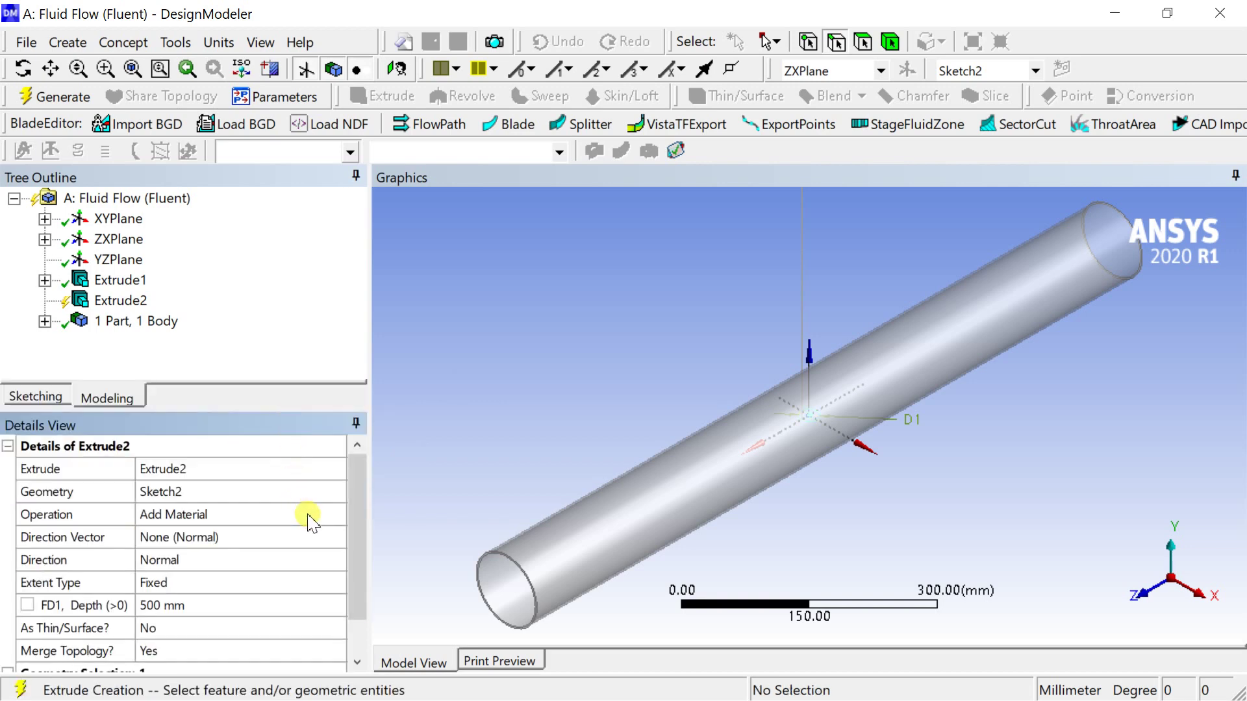
click(328, 515)
click(335, 514)
click(331, 533)
Set the circle extrusion's depth to 100 mm and direction to Both - Symmetric, and generate the crossing cylinder
drag(356, 548, 286, 571)
click(280, 559)
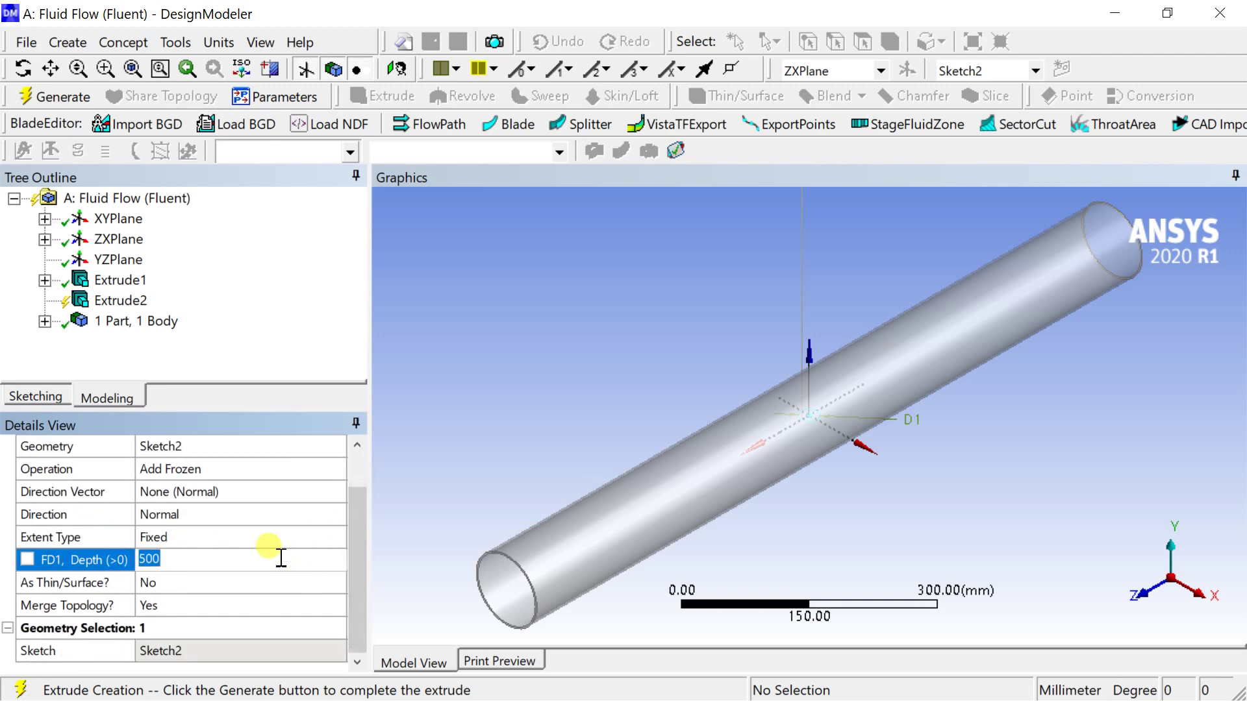
key(Return)
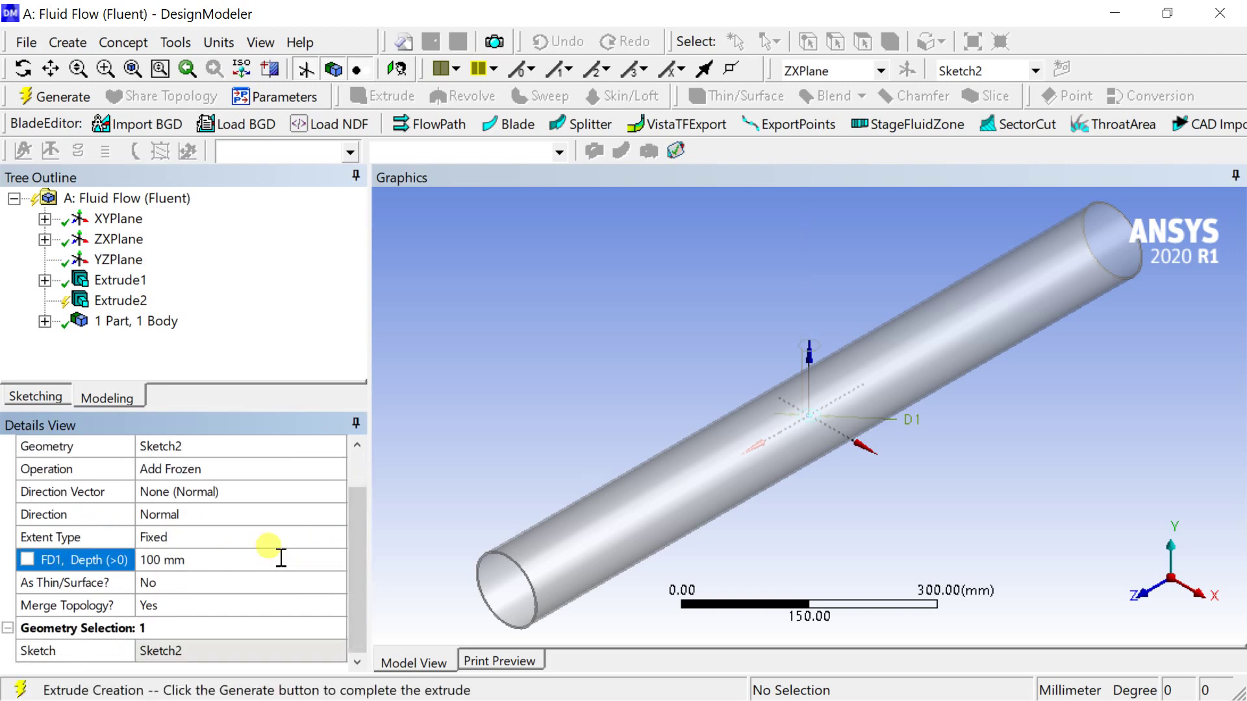
click(327, 536)
click(339, 536)
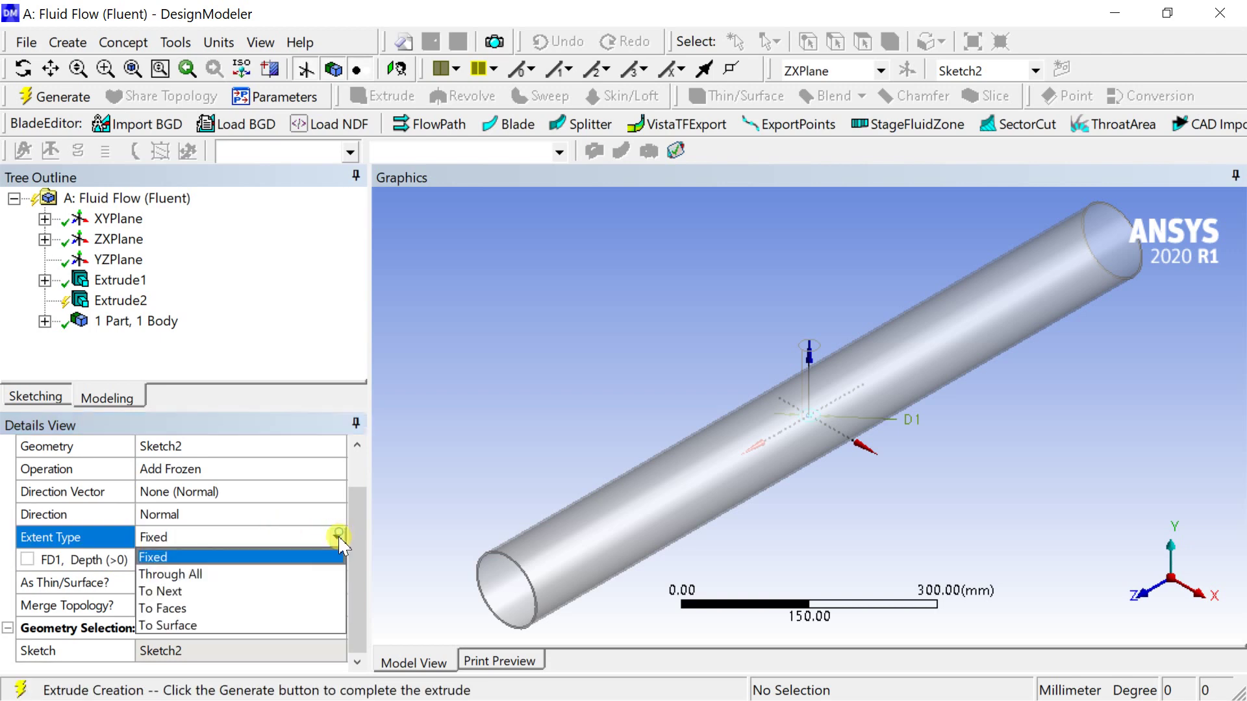
click(301, 522)
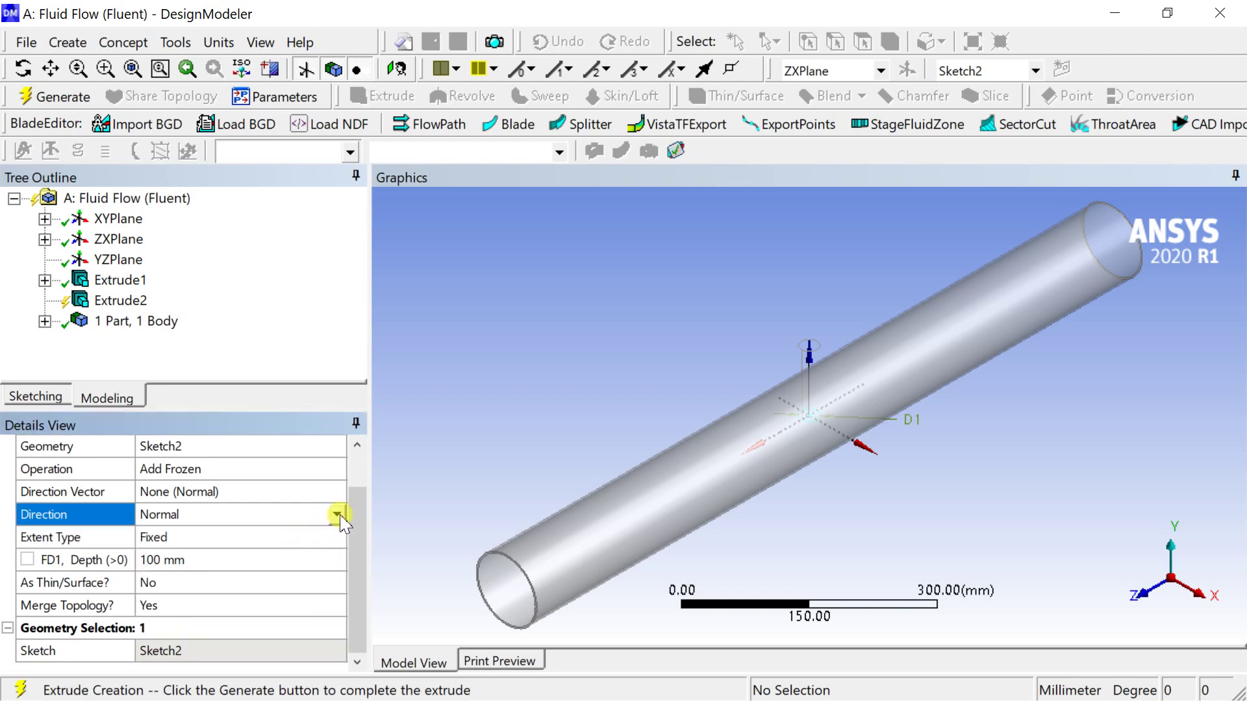
click(337, 515)
click(279, 568)
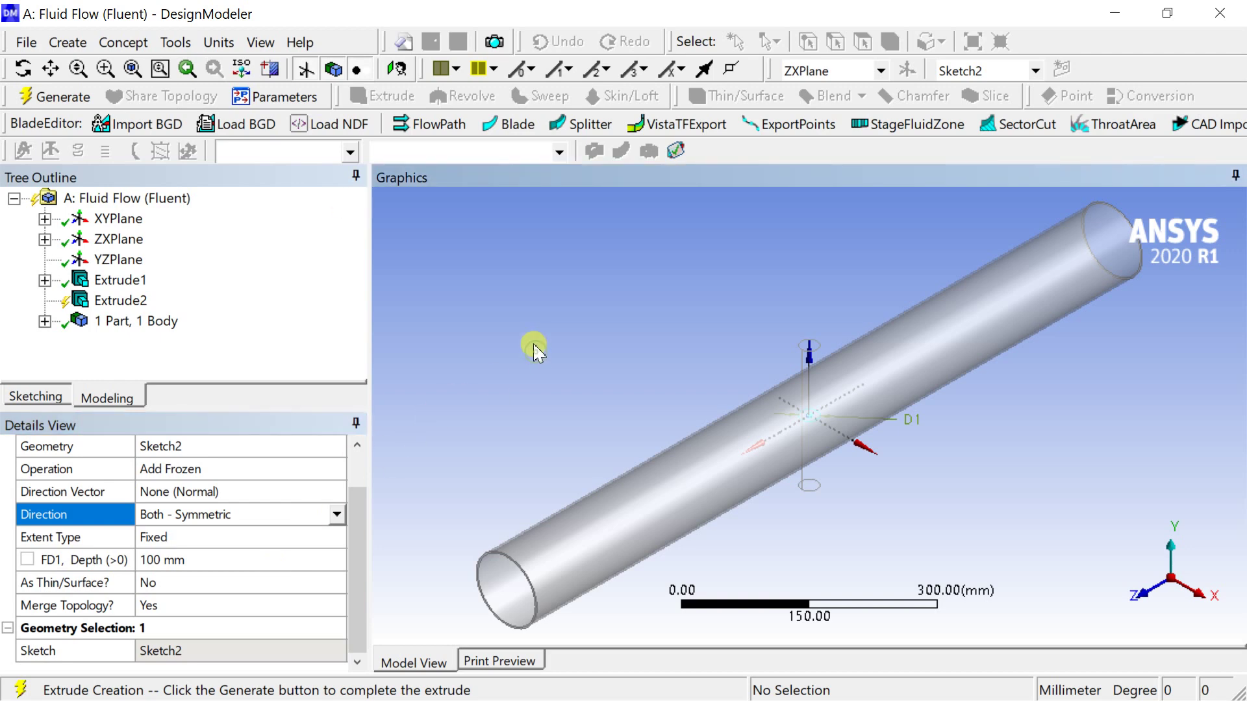
click(62, 97)
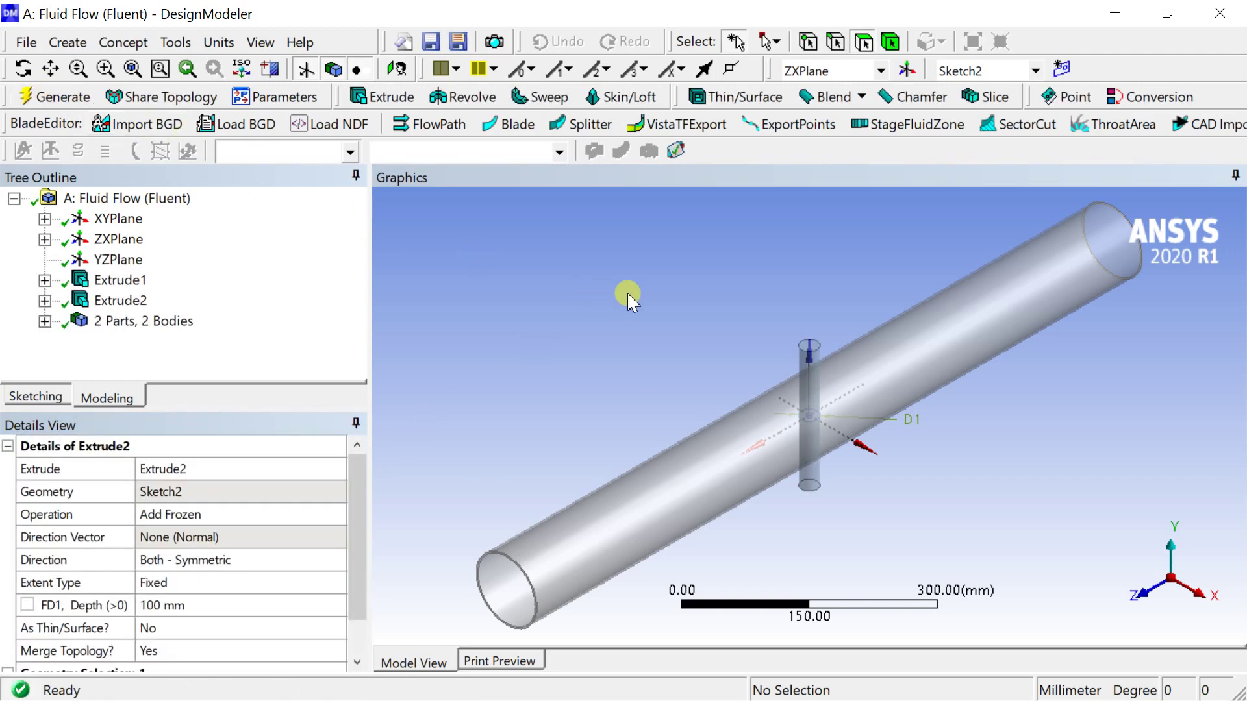
click(1183, 582)
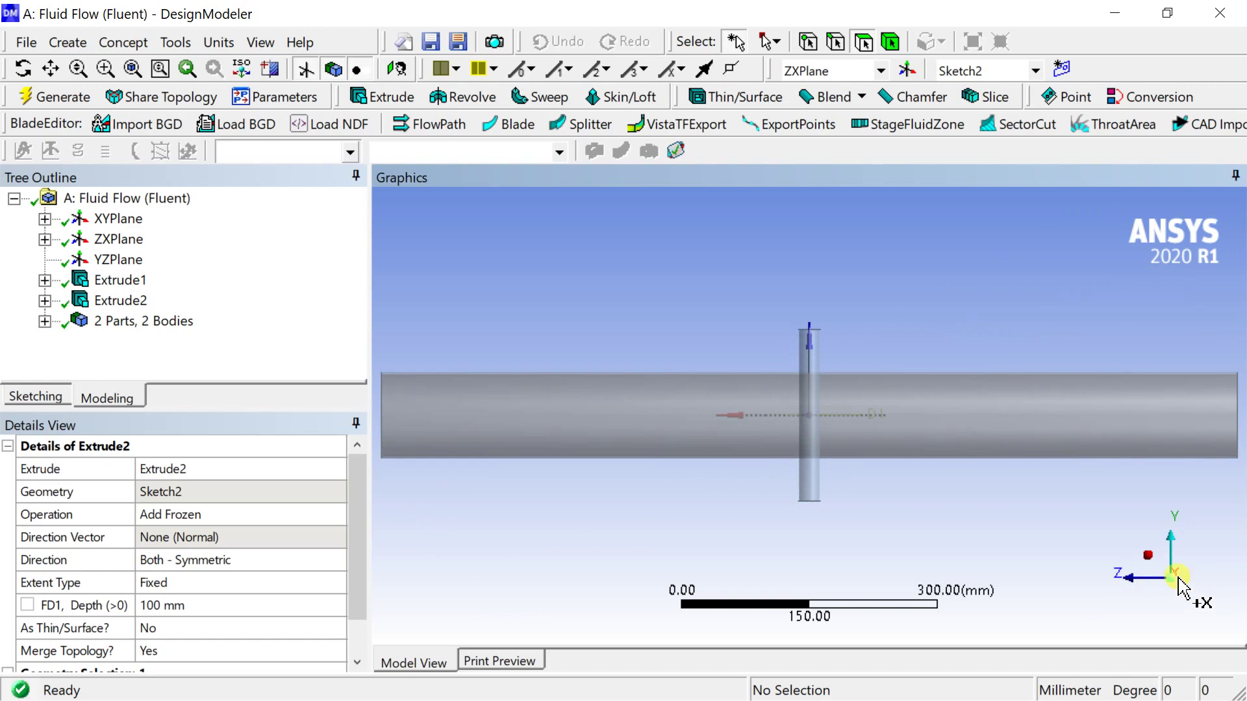
click(1145, 556)
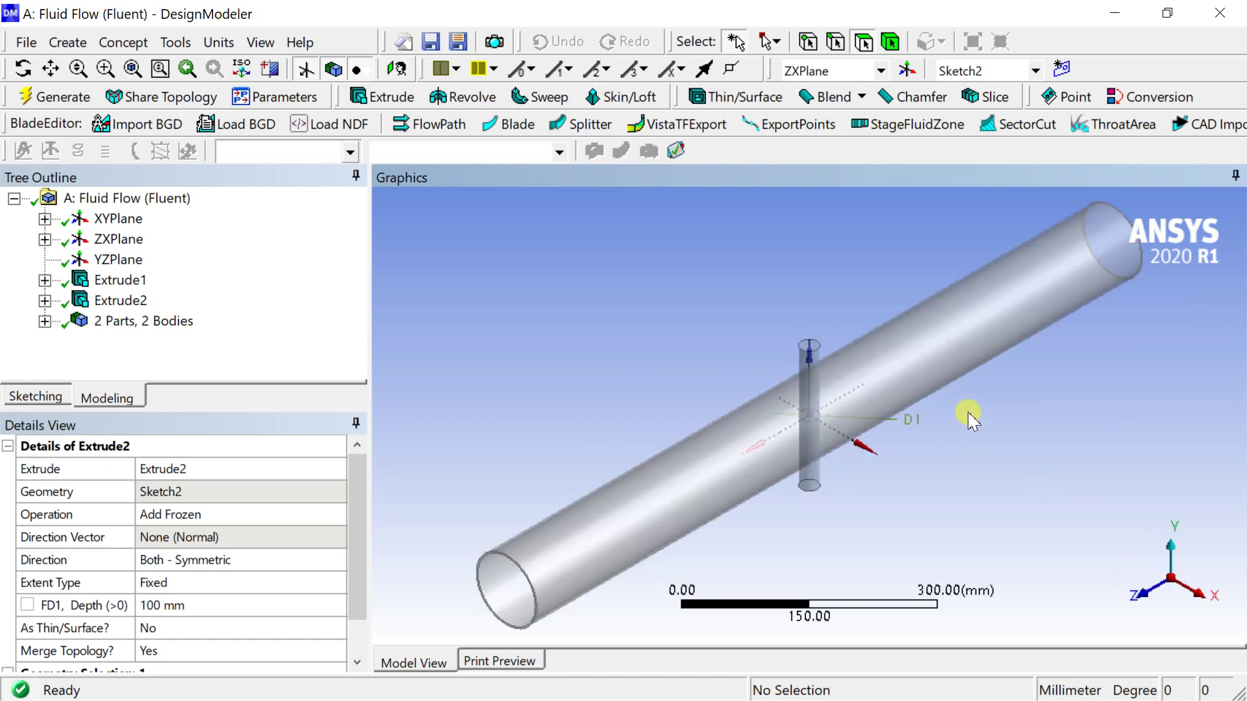
Define a linear pattern of the crossing cylinder, directed along the pipe's axis toward positive Z
click(69, 43)
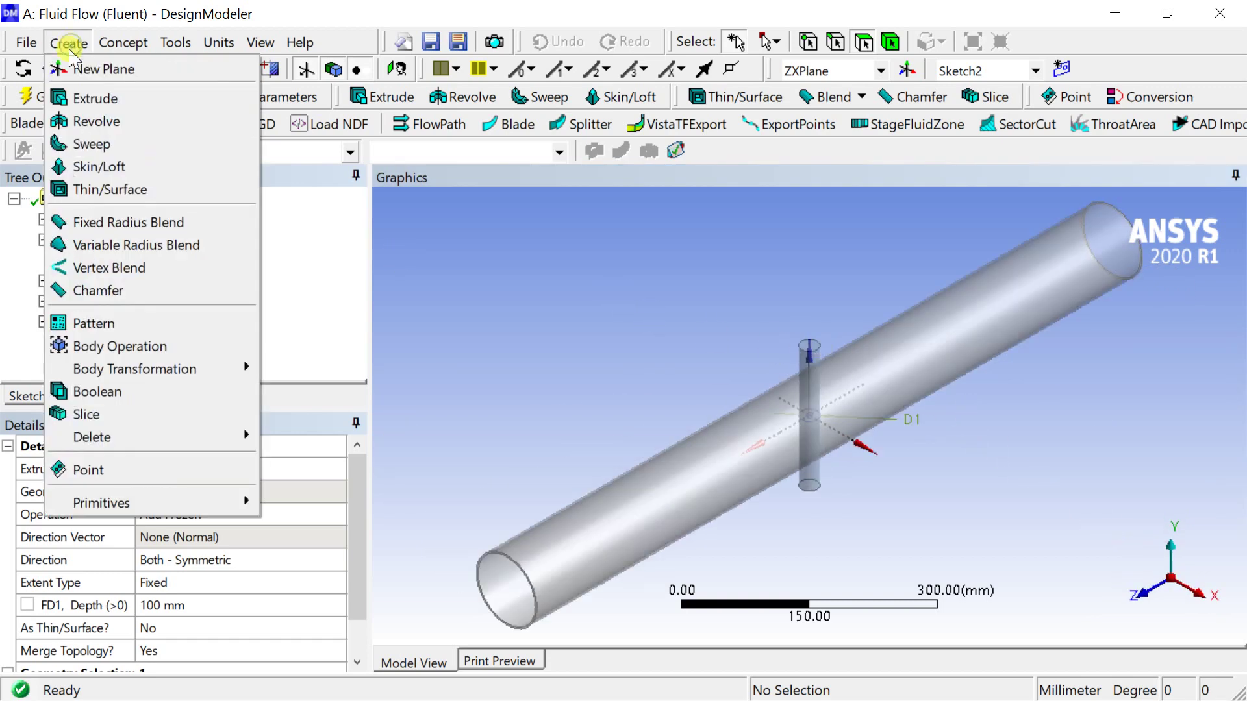
click(117, 321)
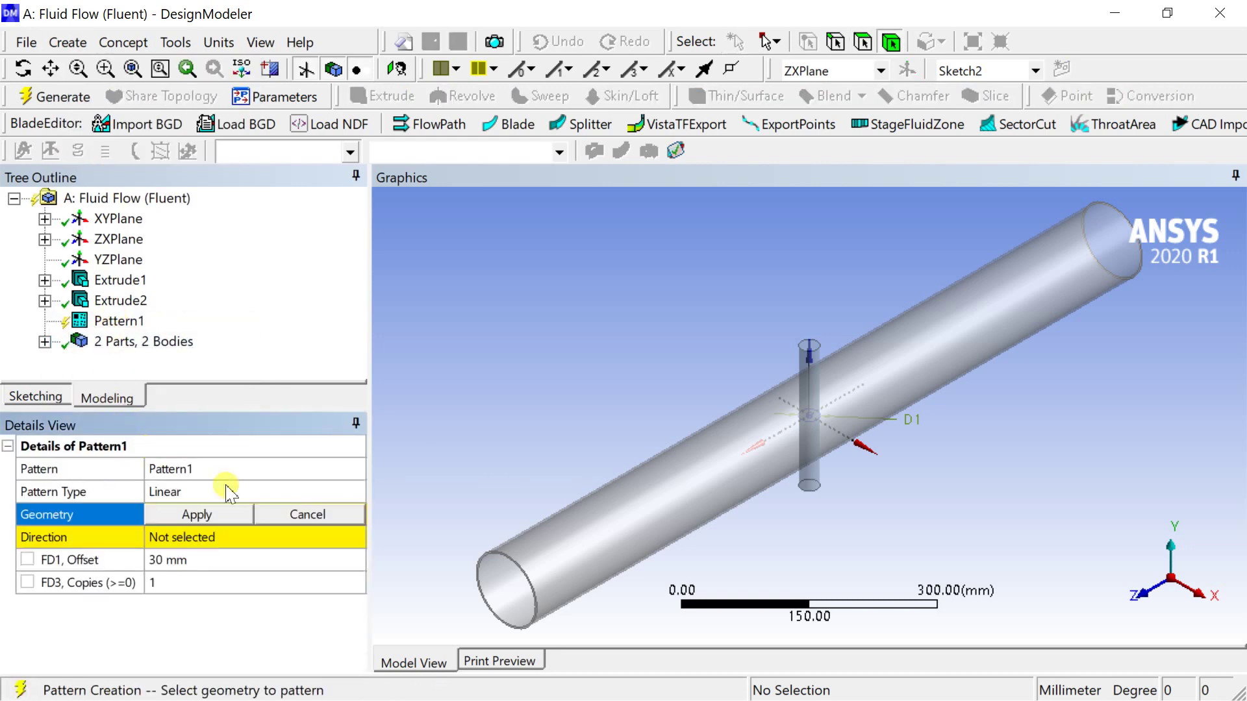
click(810, 369)
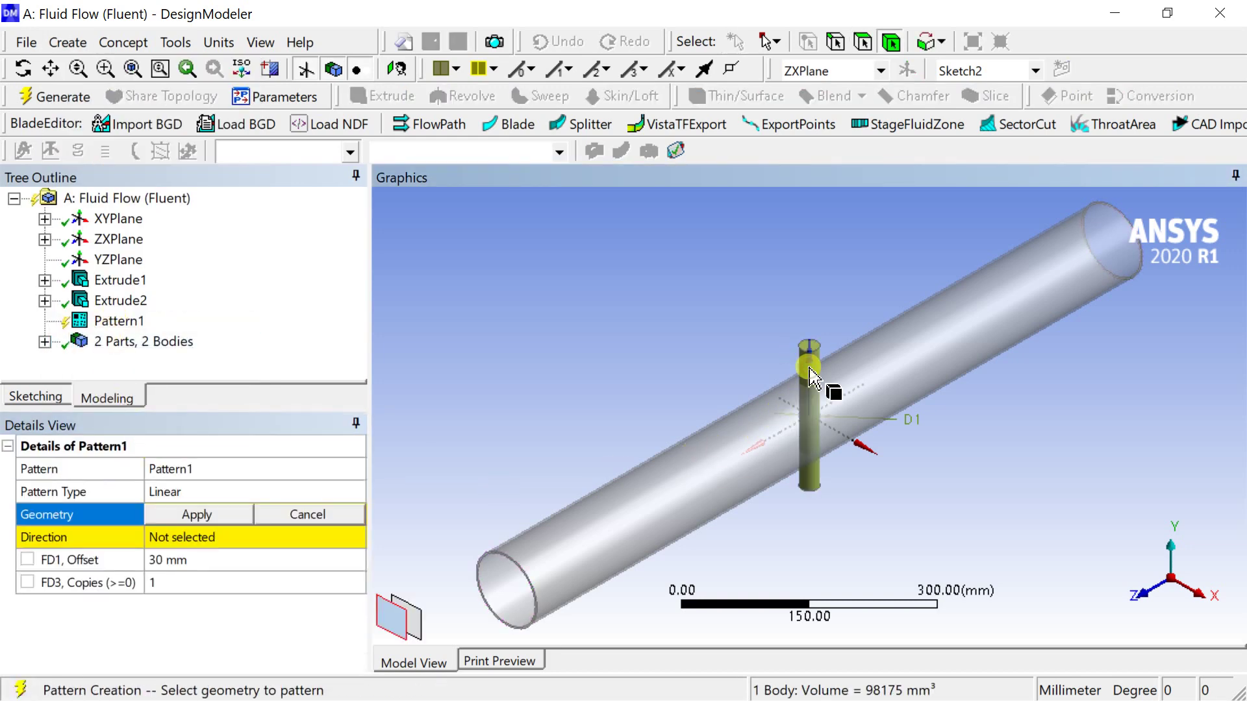
click(197, 514)
click(204, 537)
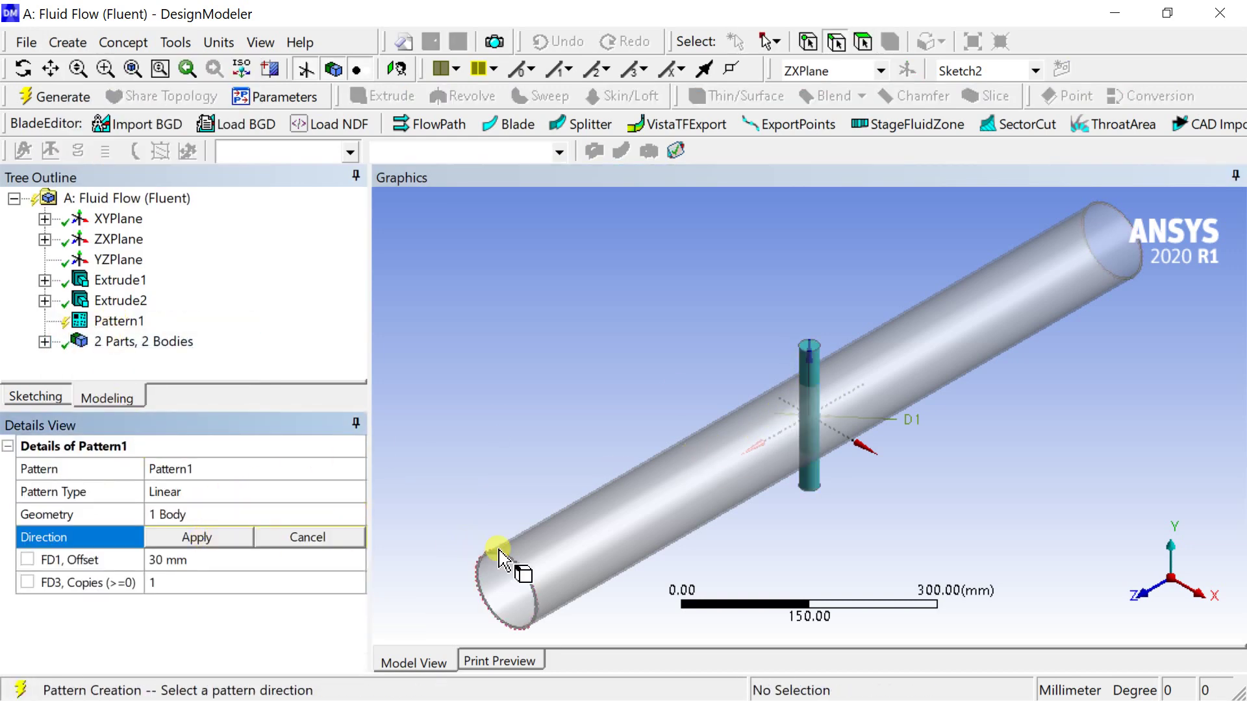
click(788, 445)
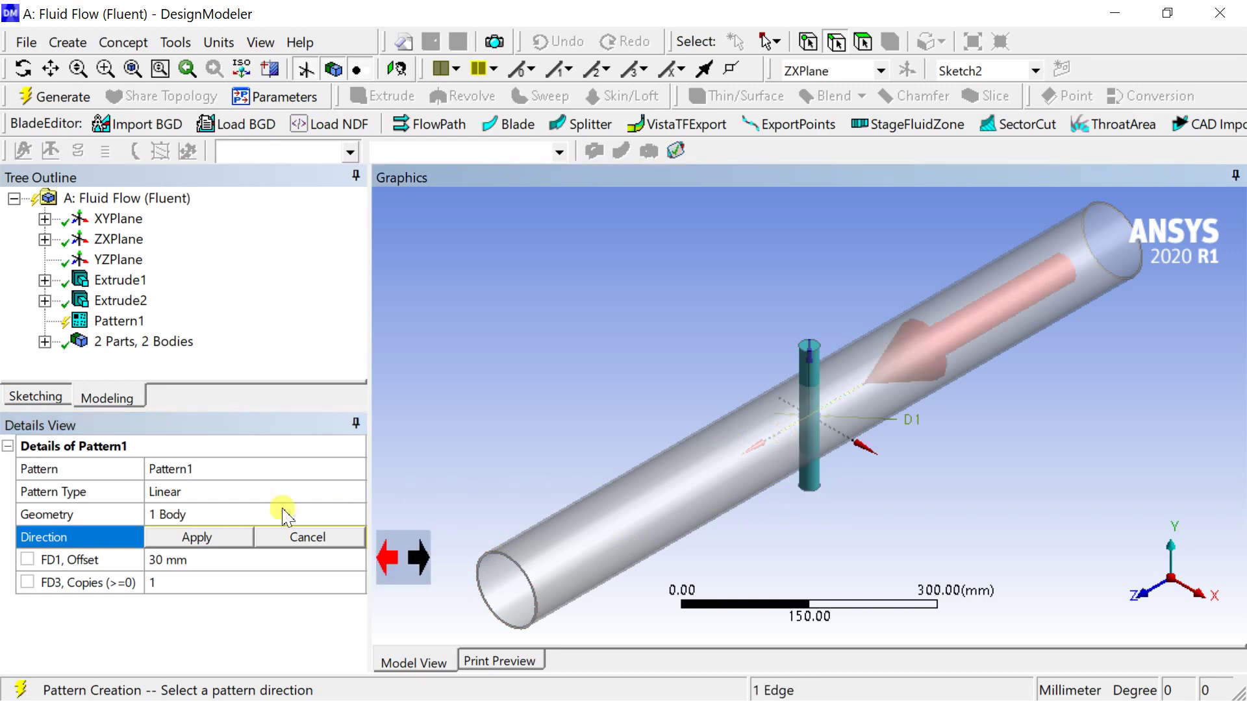
click(220, 539)
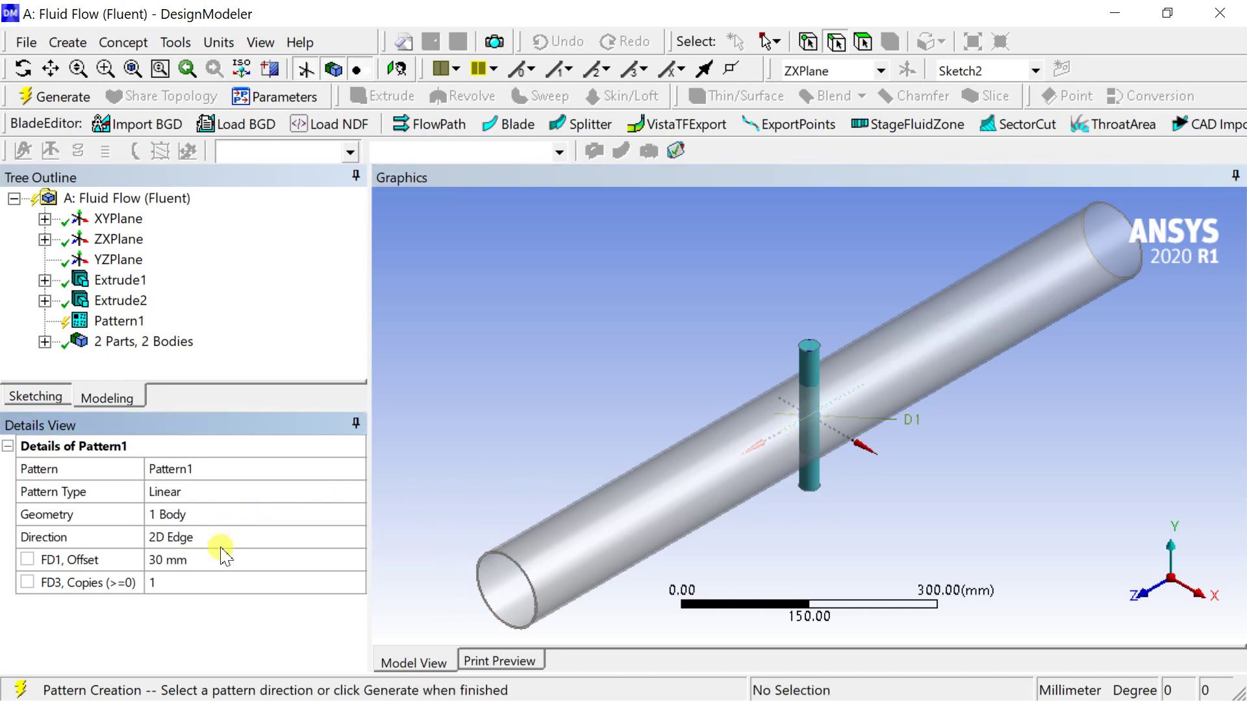
Set the pattern's offset to 70 mm and copies to 2, and generate it
click(220, 559)
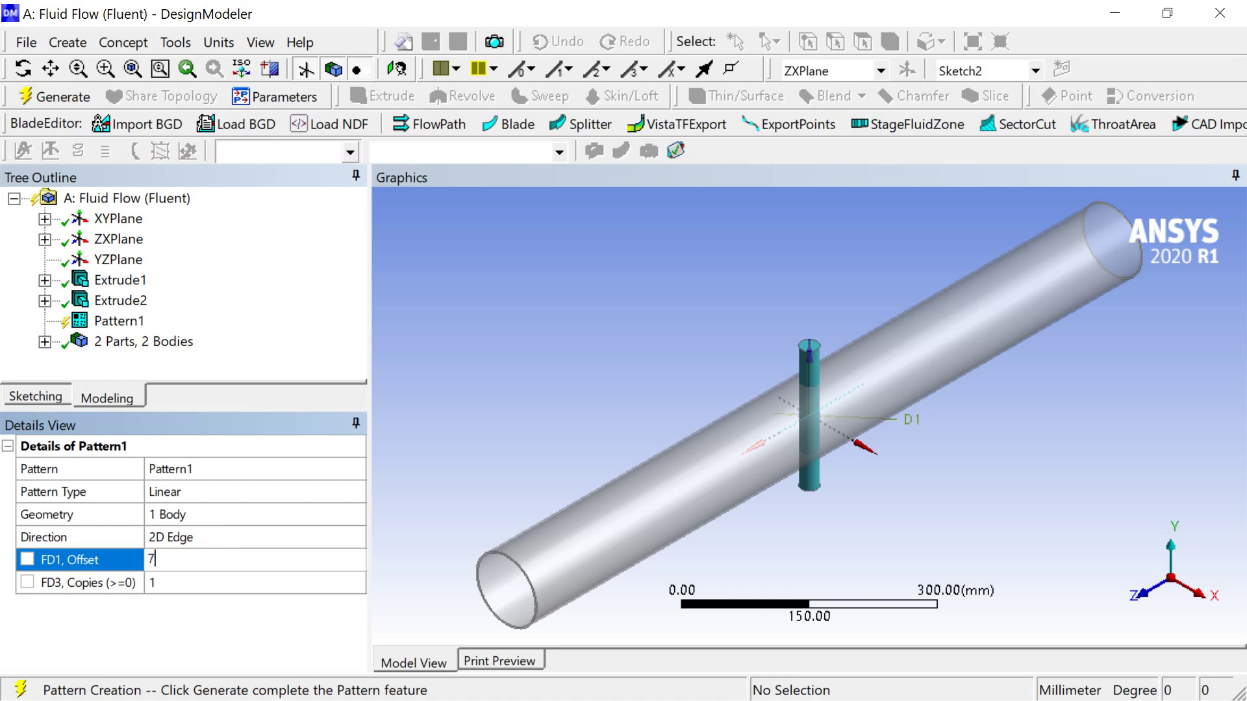
text(70)
key(Return)
click(210, 583)
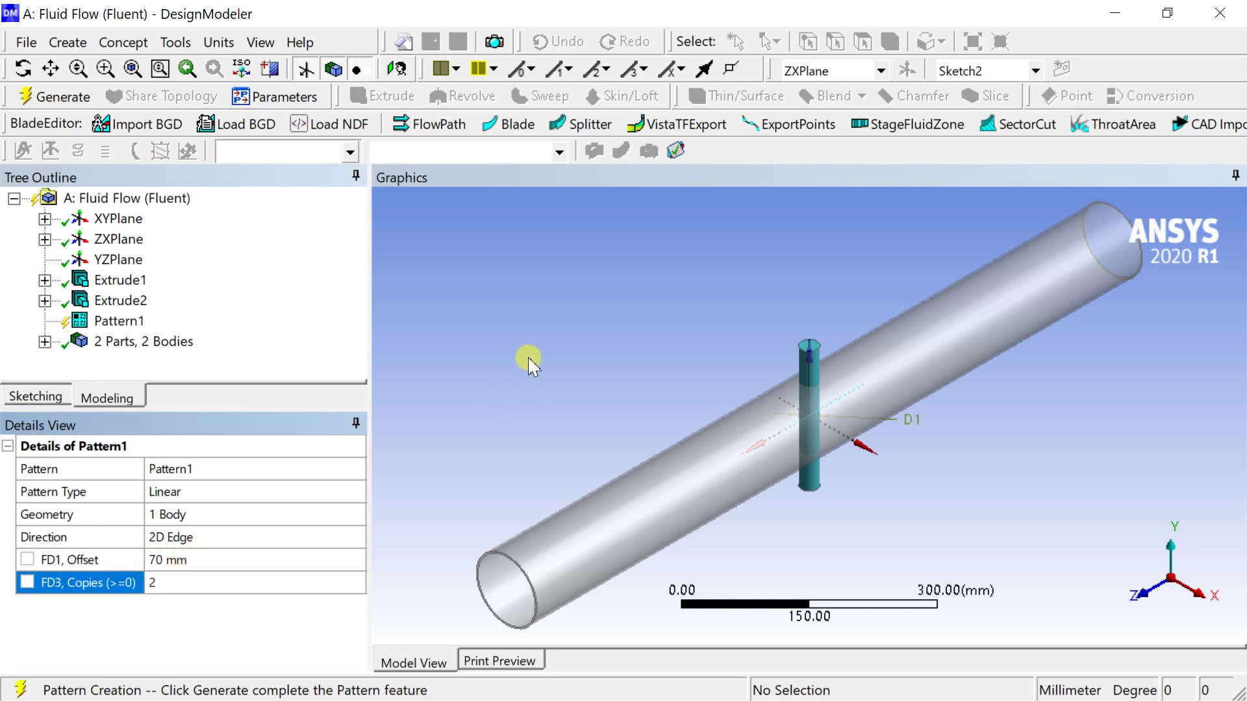
click(531, 302)
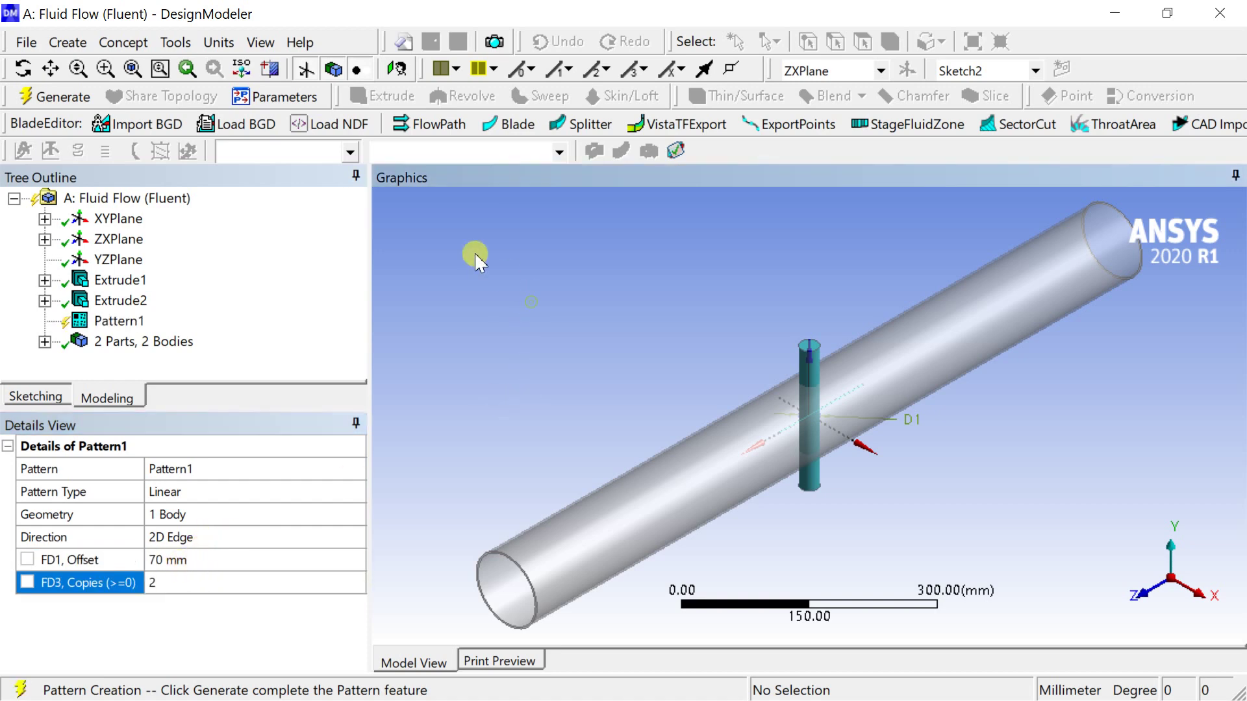
click(55, 95)
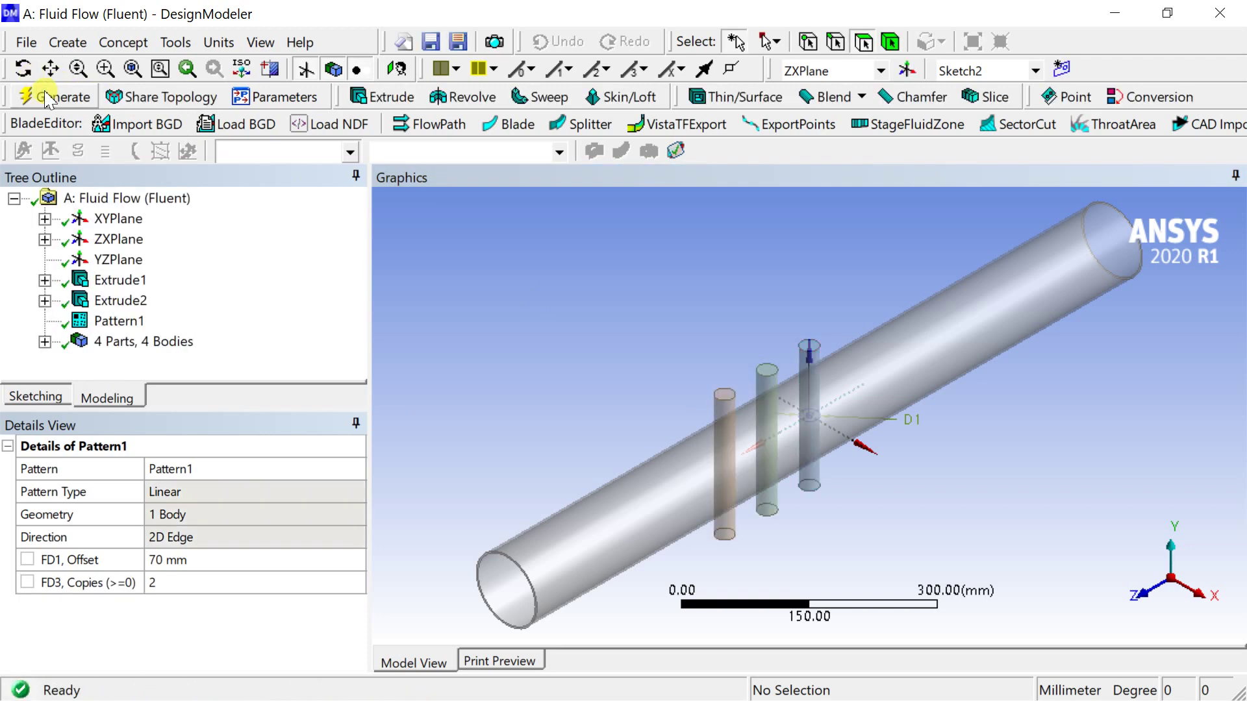
click(485, 243)
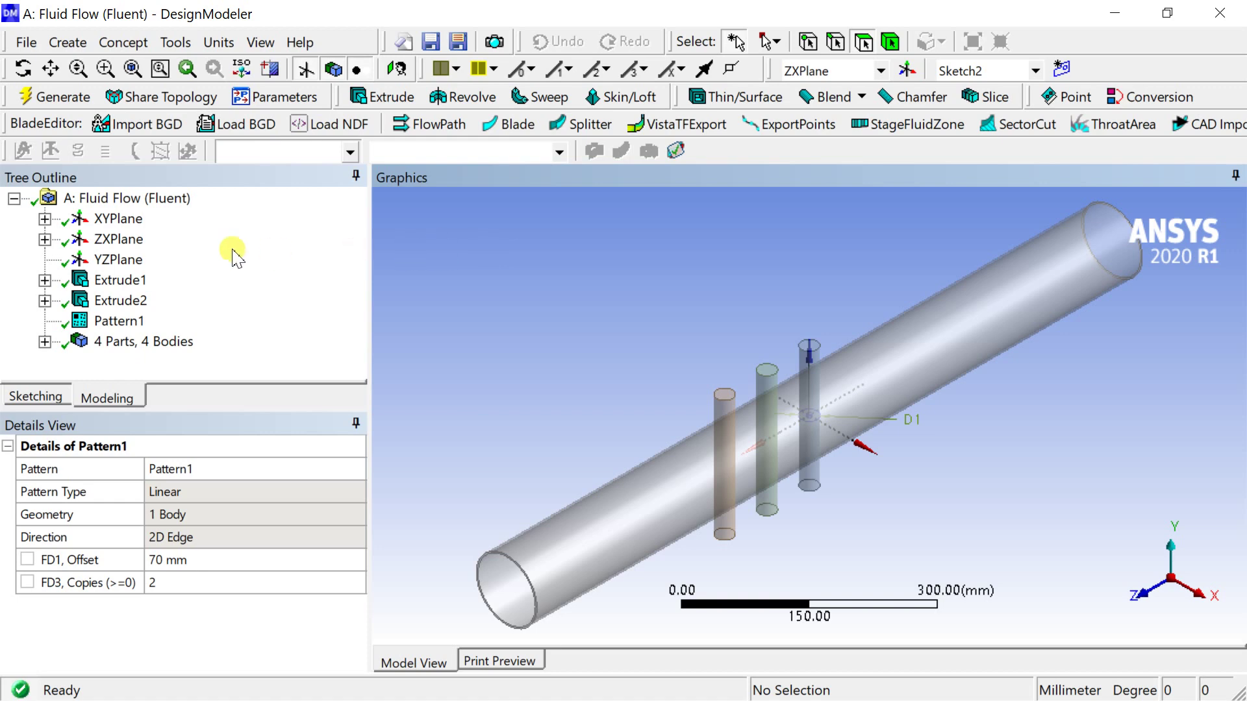
Define a second linear pattern of the central cylinder along the pipe's axis, with the direction reversed toward negative Z
click(68, 42)
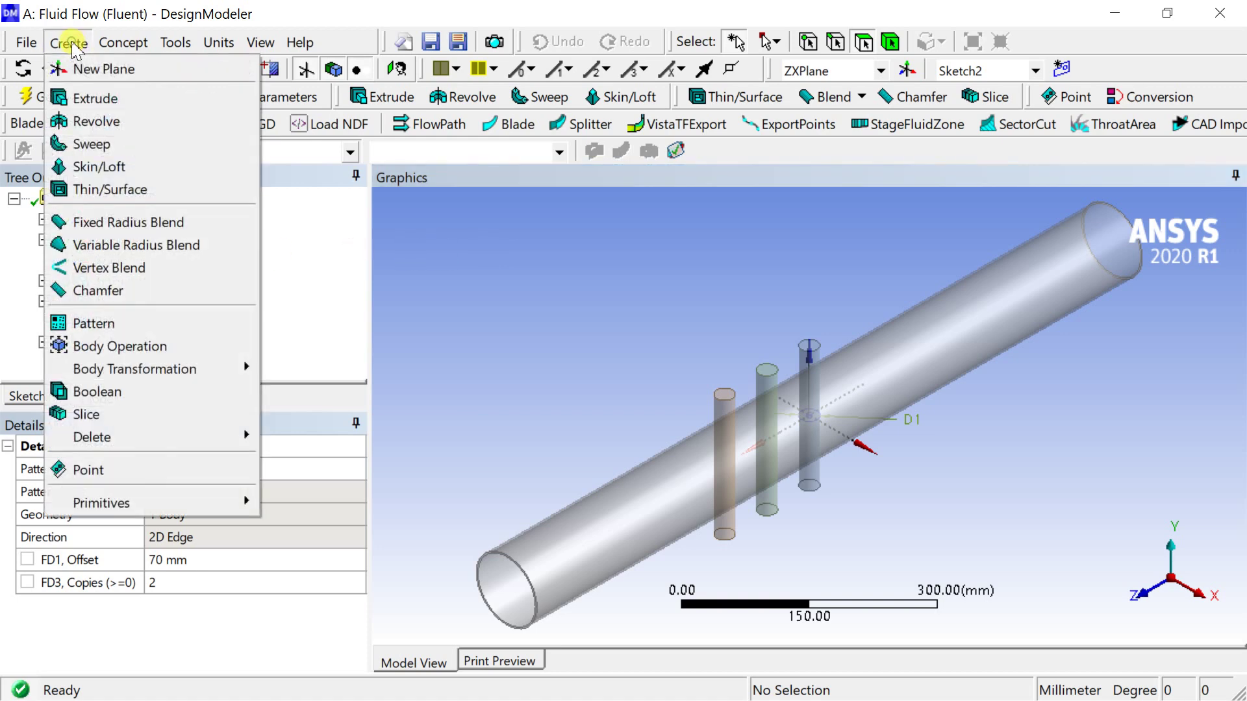
click(131, 324)
click(805, 375)
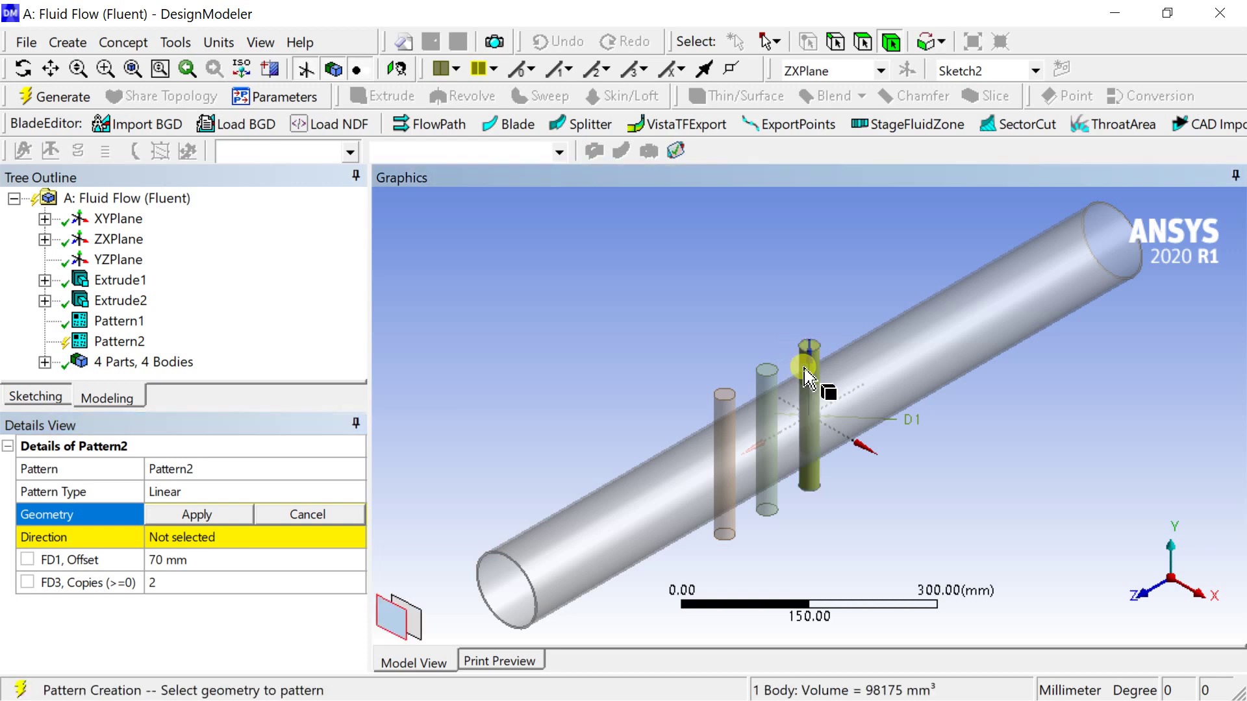
click(205, 515)
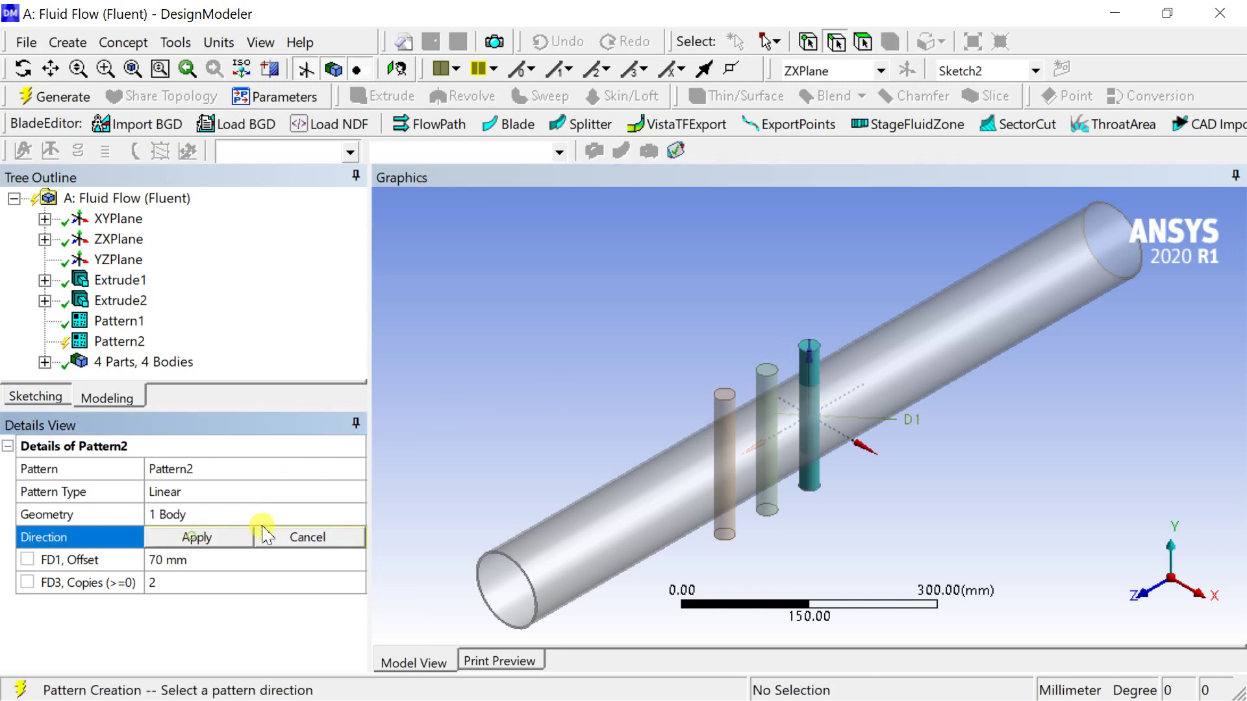
click(789, 432)
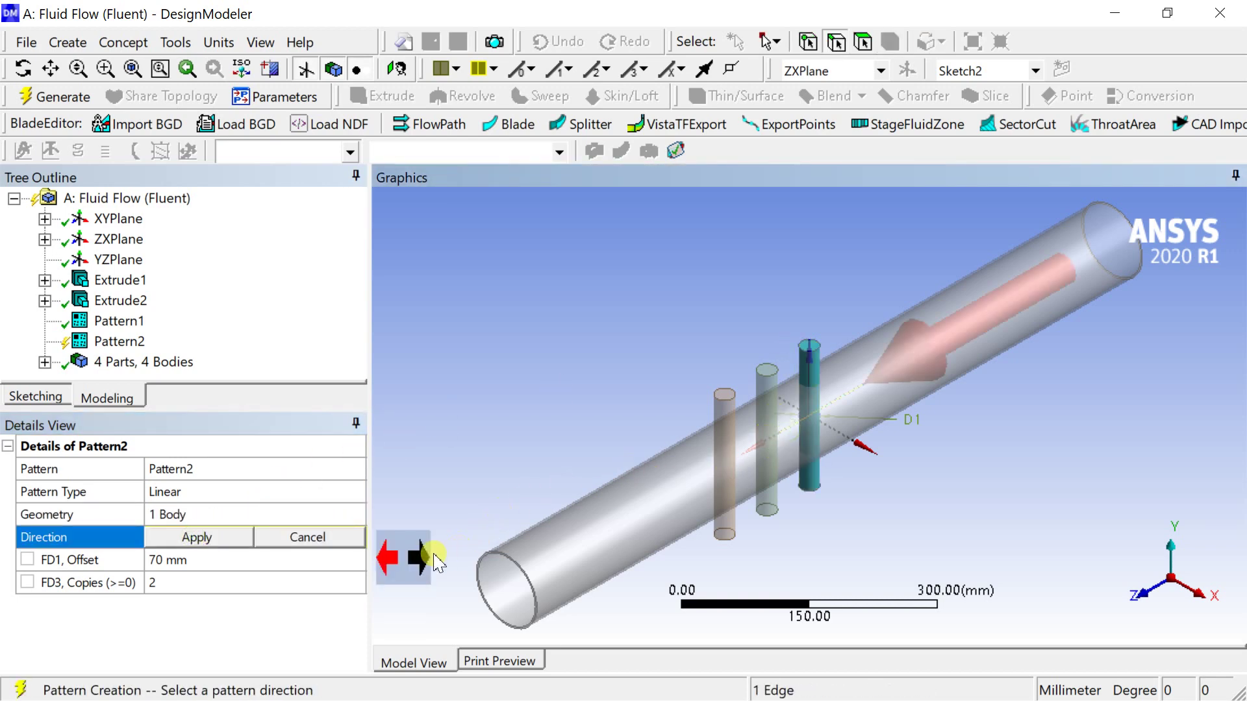
click(418, 559)
click(243, 534)
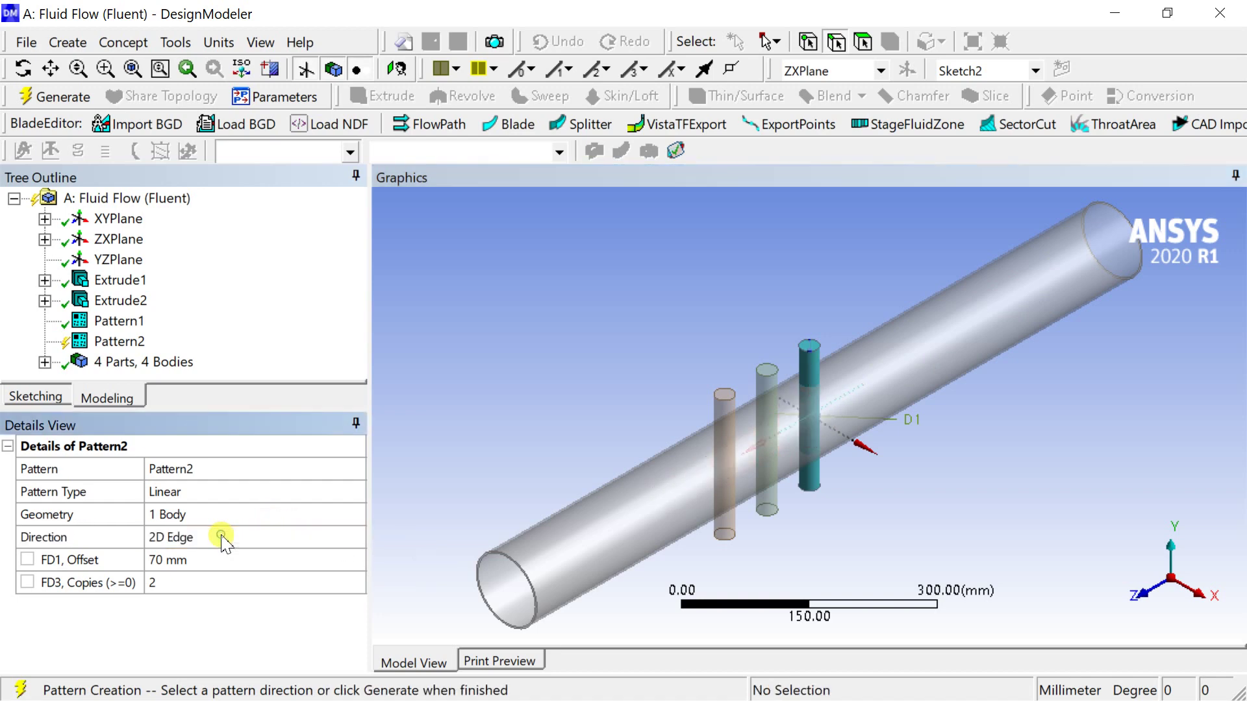
Set the reversed pattern to 2 copies, generate it and check the row of cylinders from the side
click(159, 583)
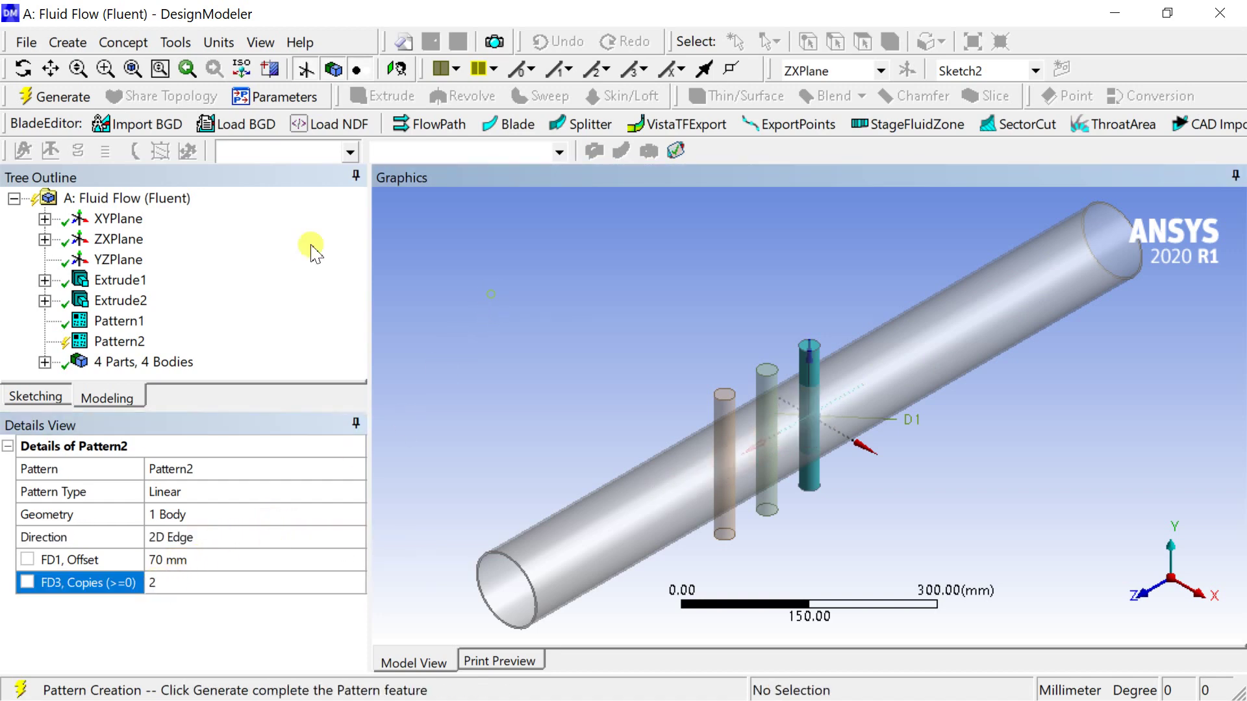
click(47, 96)
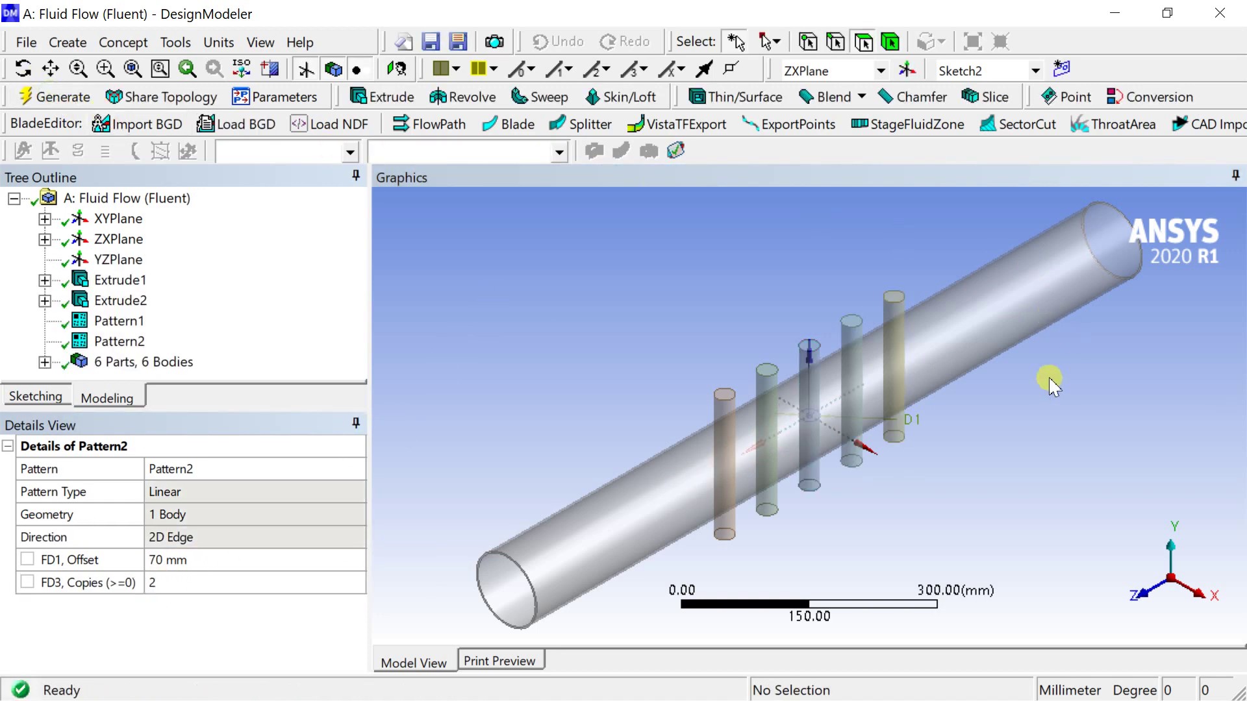
click(1182, 584)
scroll(1046, 460, down, 2)
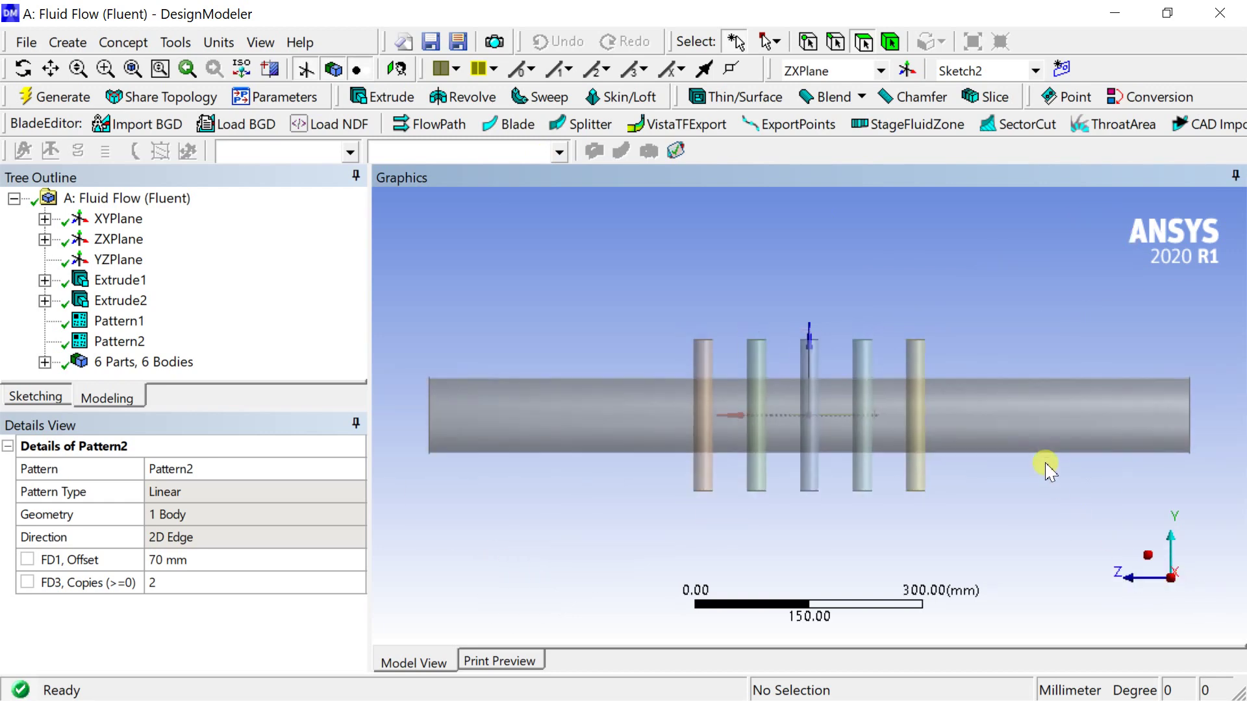
scroll(1057, 454, up, 3)
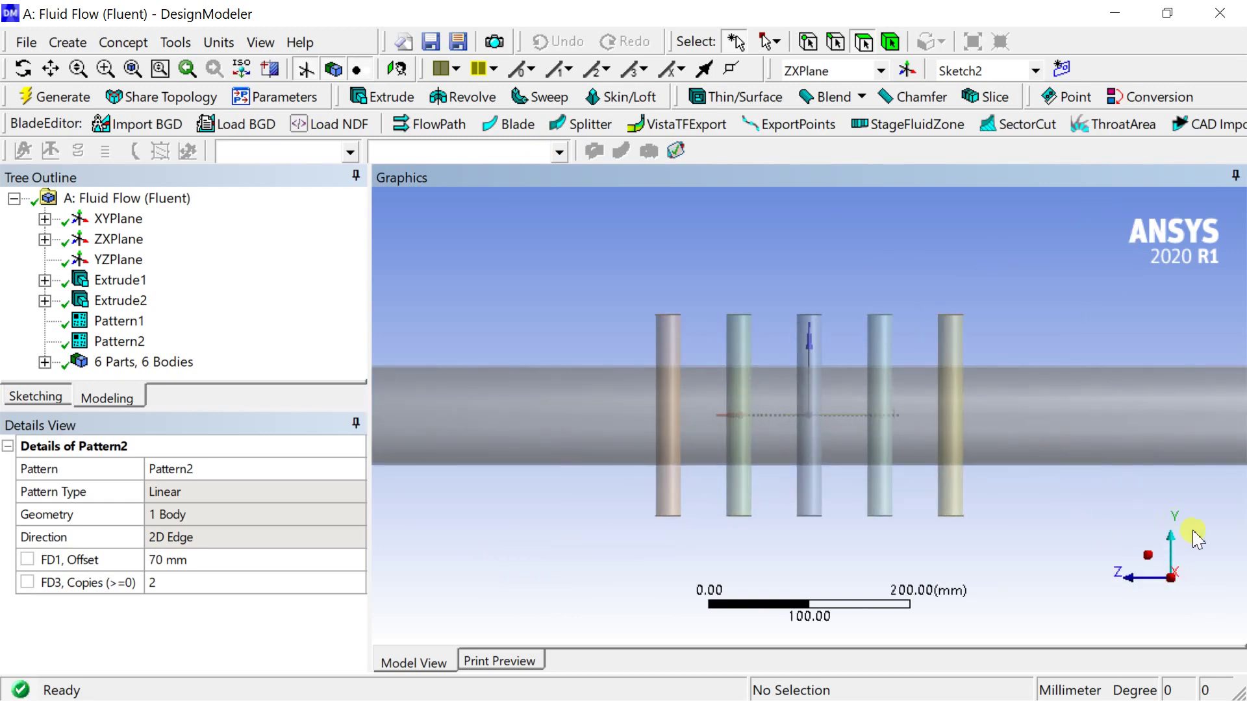
click(1167, 568)
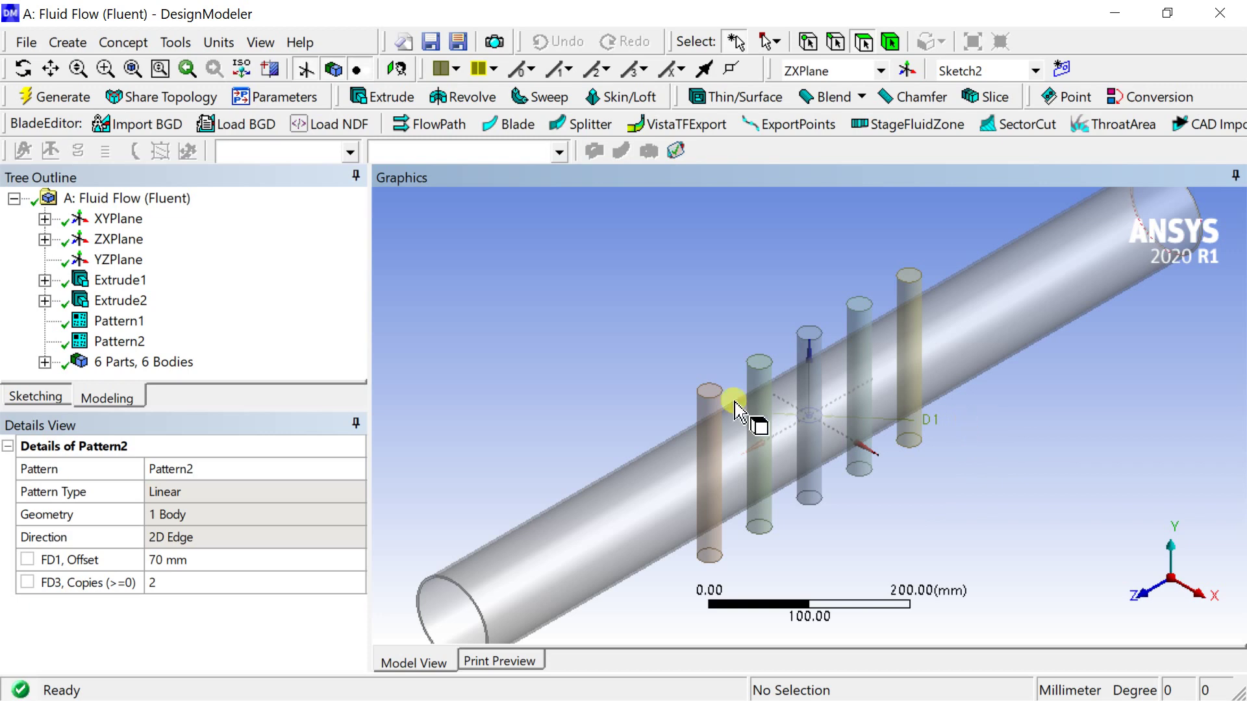
scroll(645, 344, down, 2)
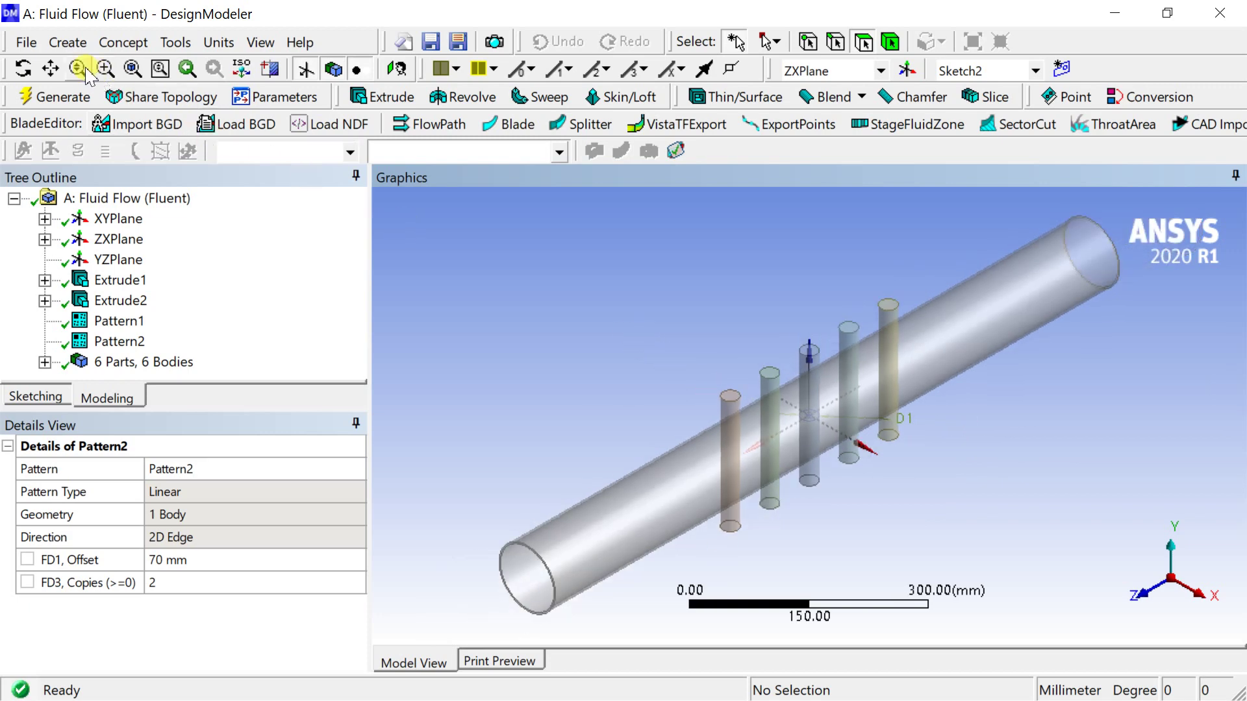
Start a Rotate body transformation and assign all five vertical crossing cylinders as its bodies
click(68, 43)
mouse_move(178, 369)
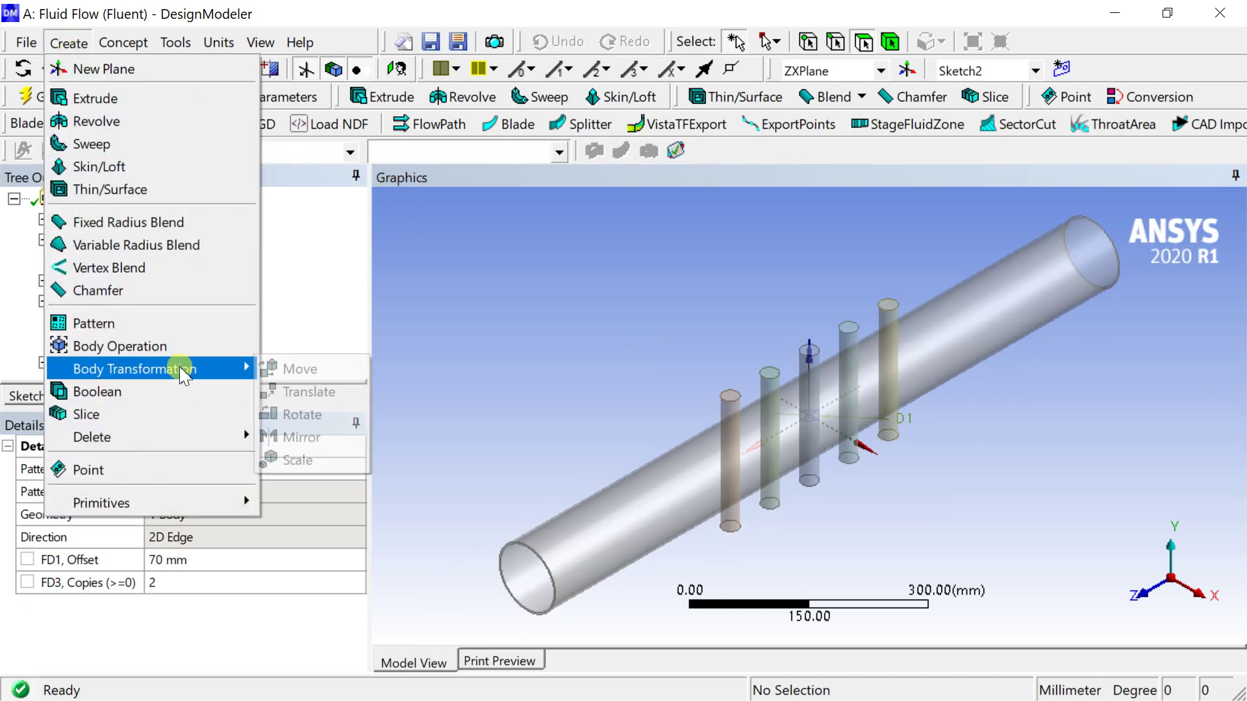
click(290, 416)
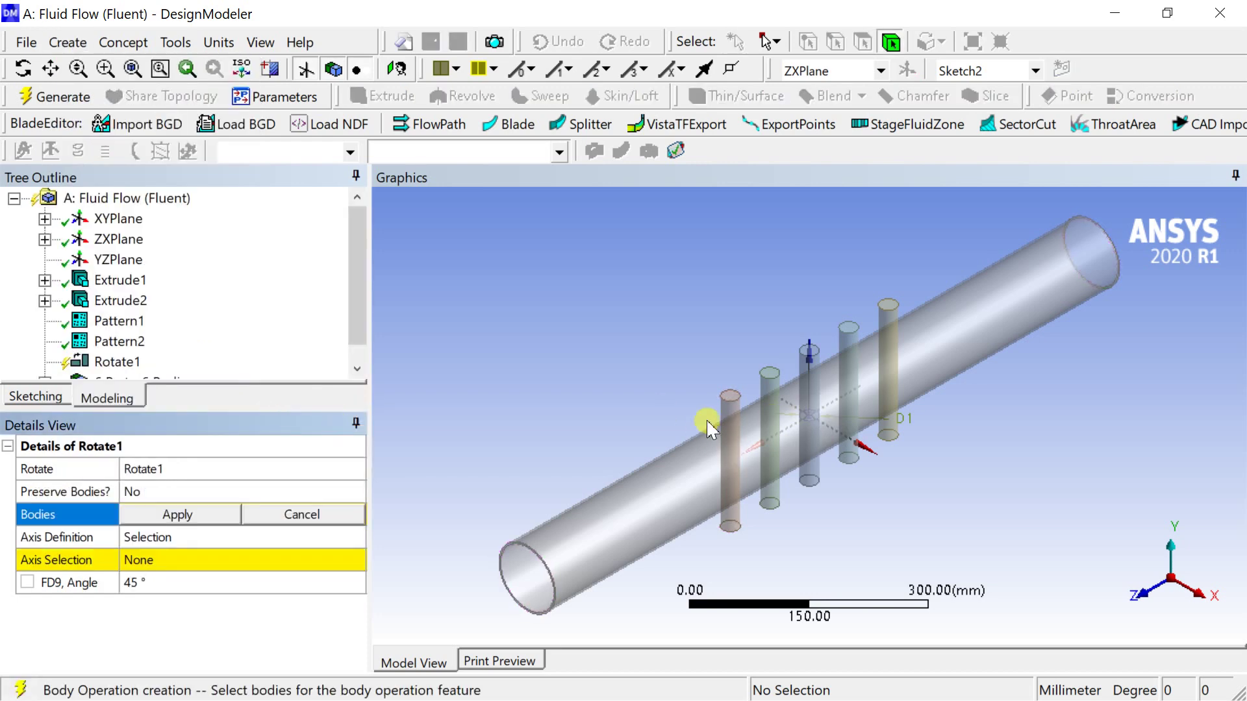
click(726, 397)
ctrl+click(768, 379)
ctrl+click(809, 351)
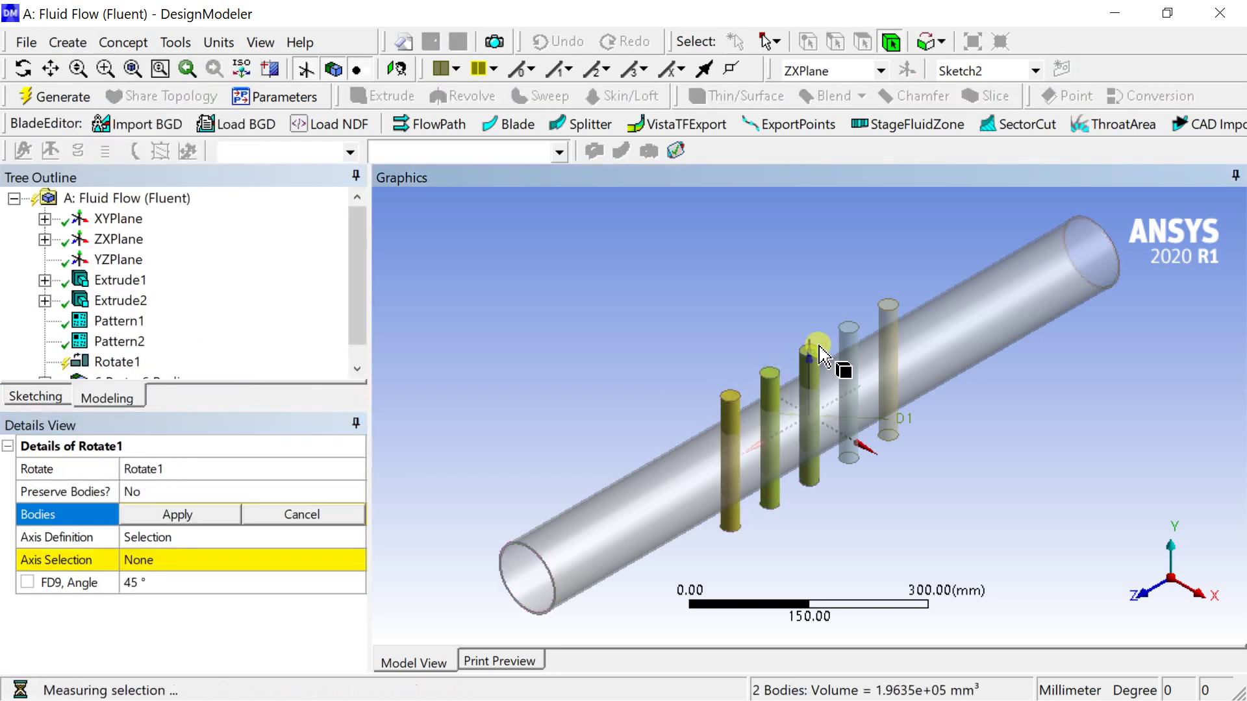
ctrl+click(848, 328)
ctrl+click(886, 317)
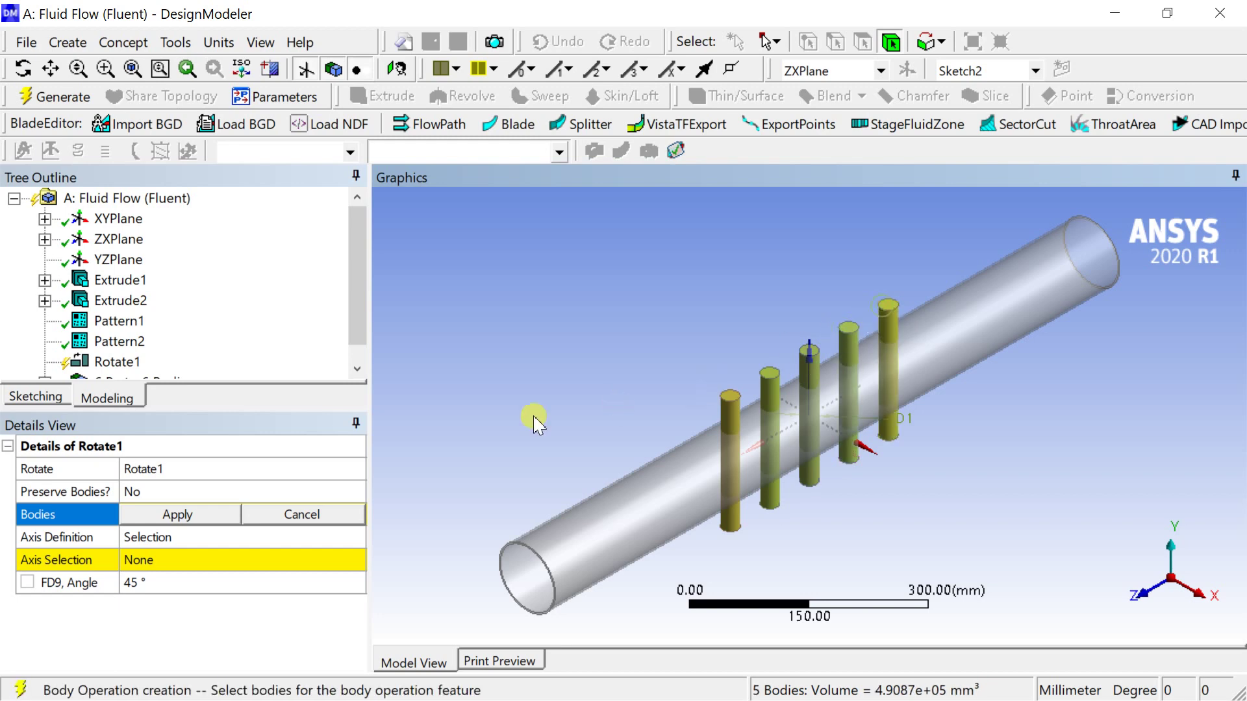
click(212, 513)
Use the axis line running along the pipe as the rotation axis and set the angle to 90°
click(205, 531)
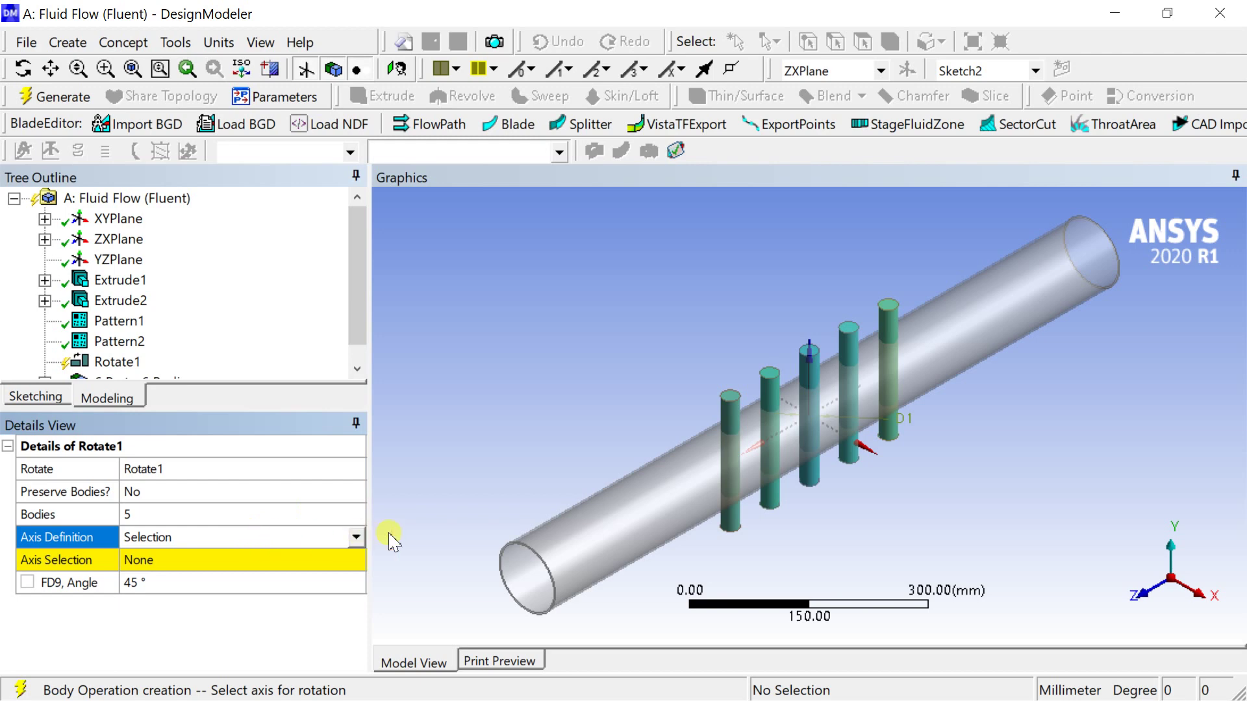
click(356, 539)
click(340, 557)
click(339, 559)
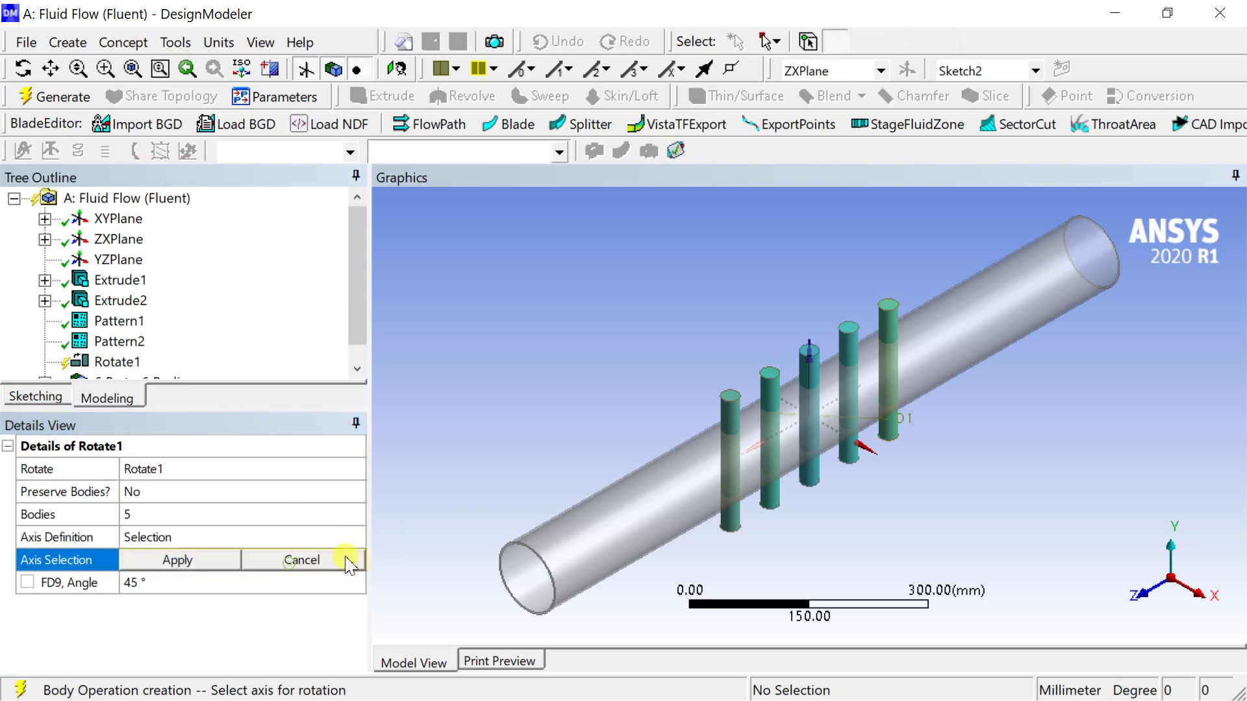
click(781, 434)
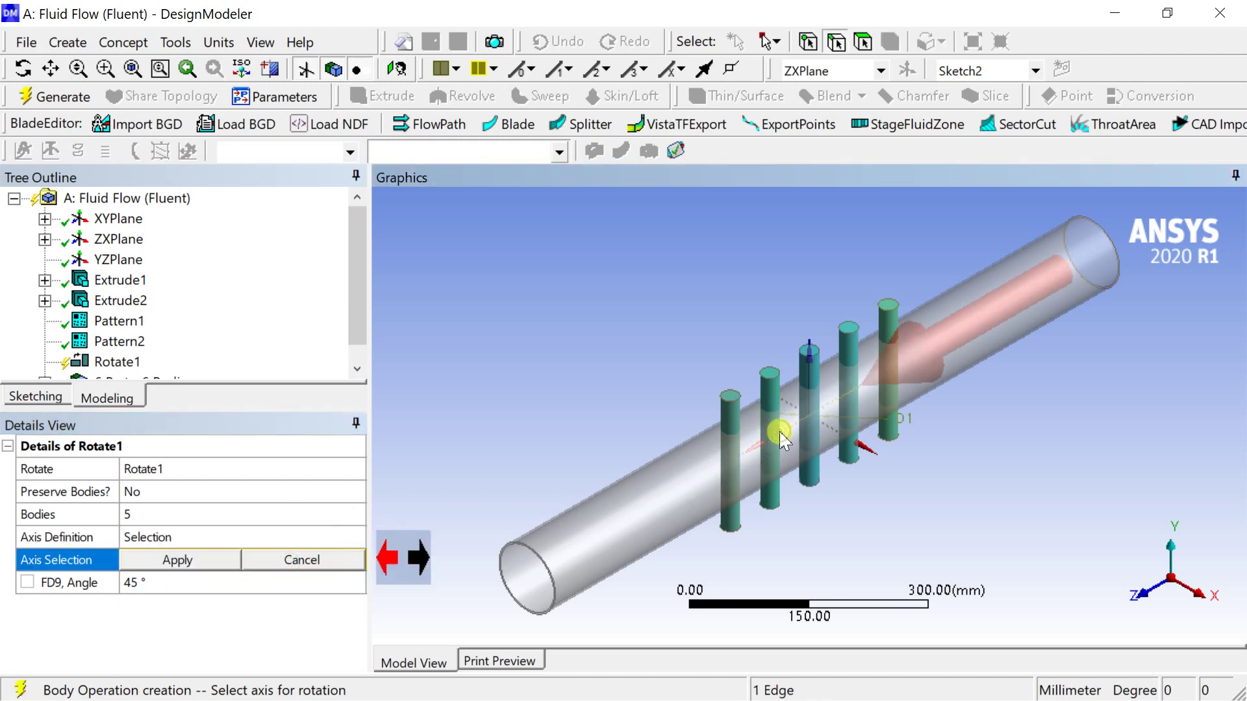
click(216, 562)
click(201, 574)
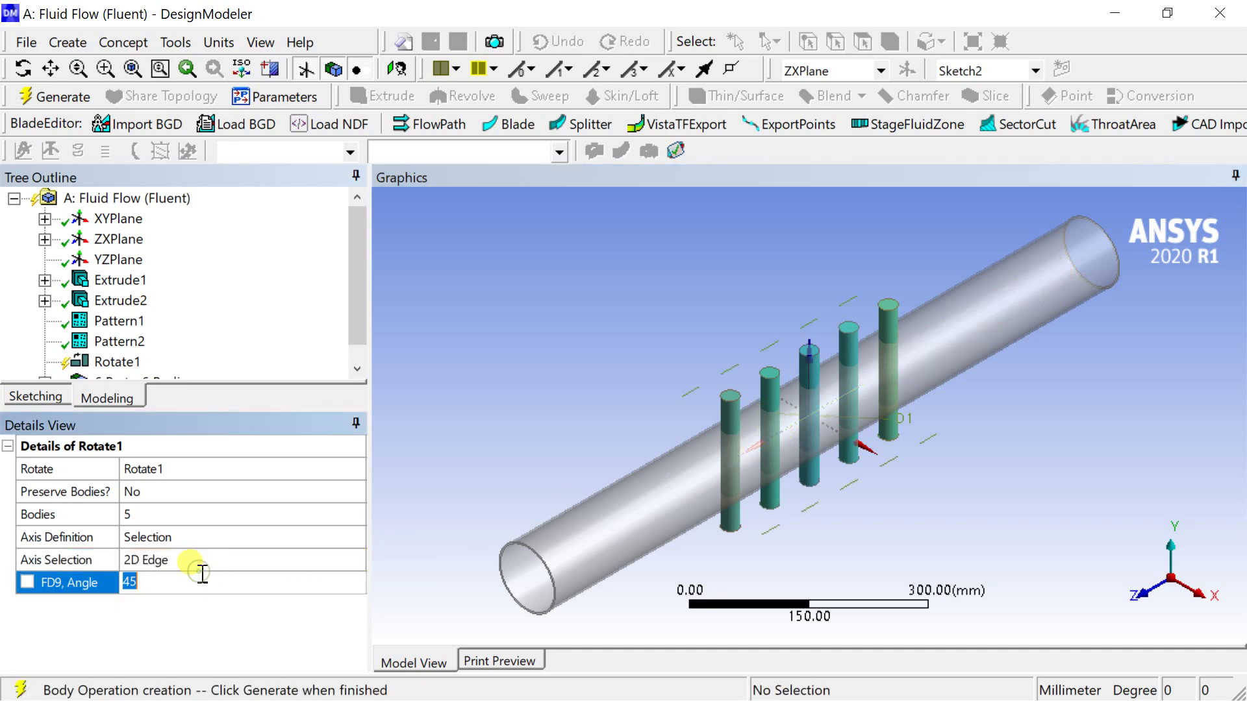
key(Return)
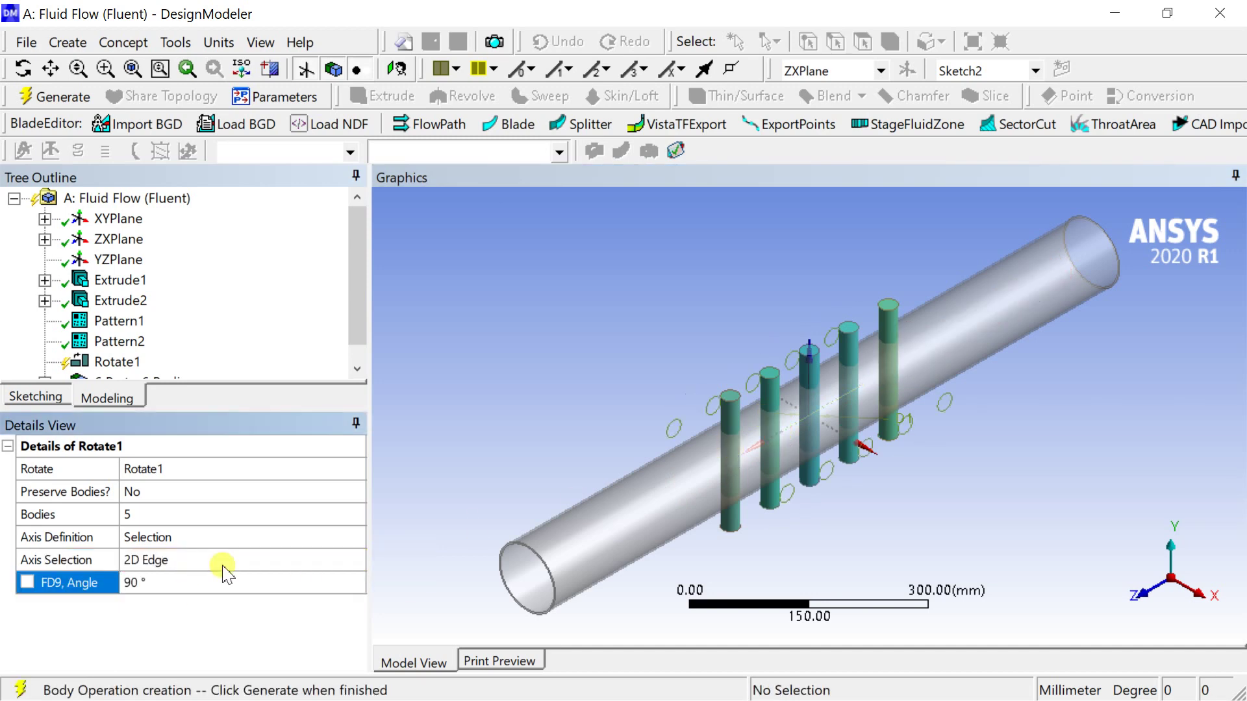
Set the rotation to preserve the original bodies and generate the rotated copies of the cylinders
click(102, 492)
click(357, 492)
click(196, 529)
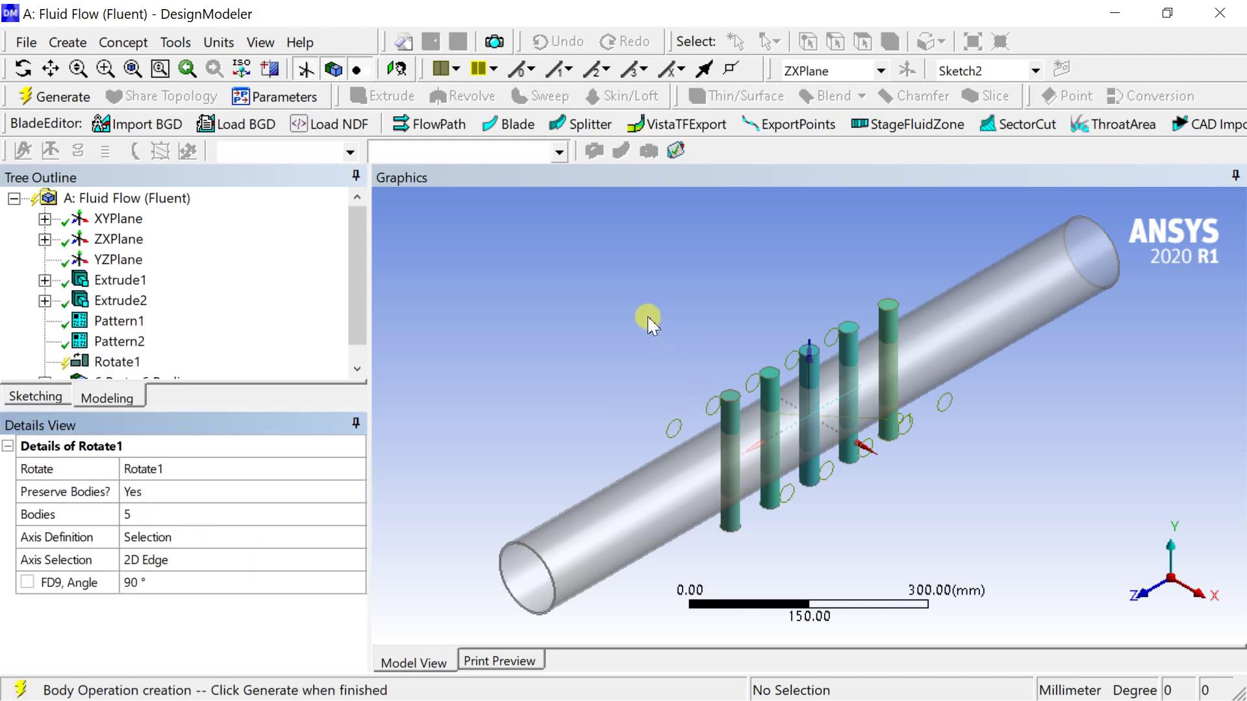
click(82, 97)
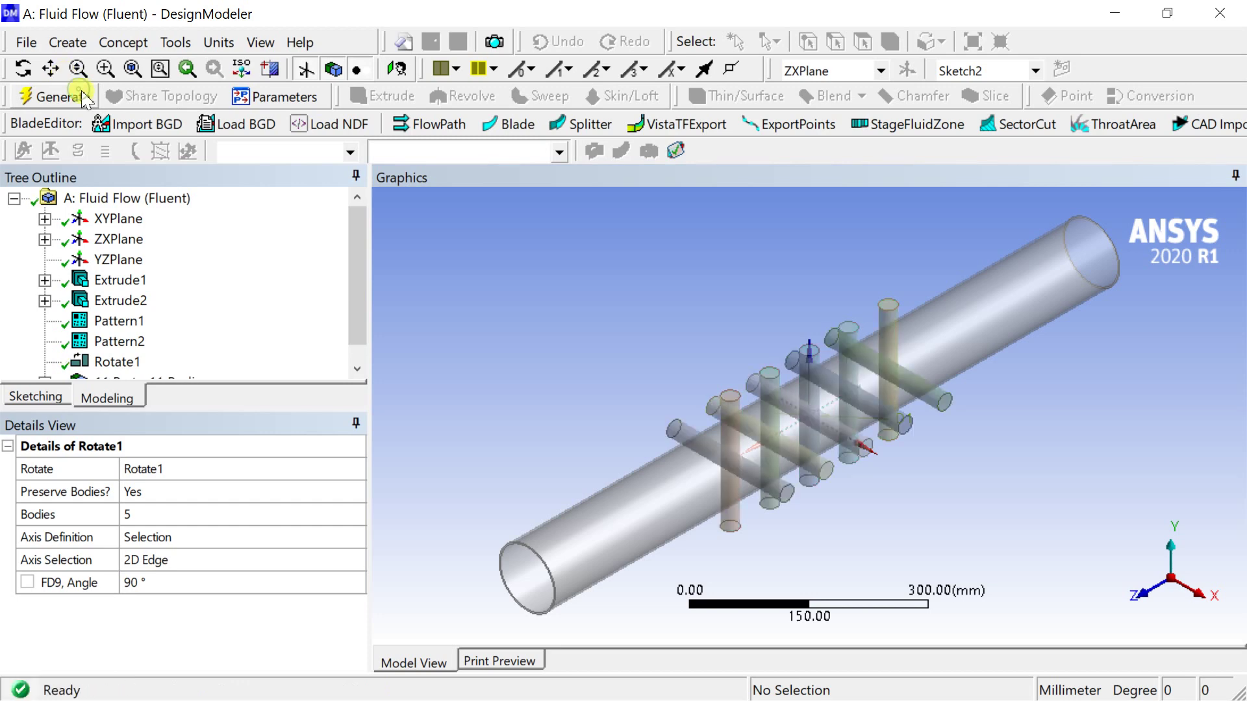
Examine the two perpendicular rows of cylinders up close, from along the pipe's axis and in the isometric view
click(1132, 587)
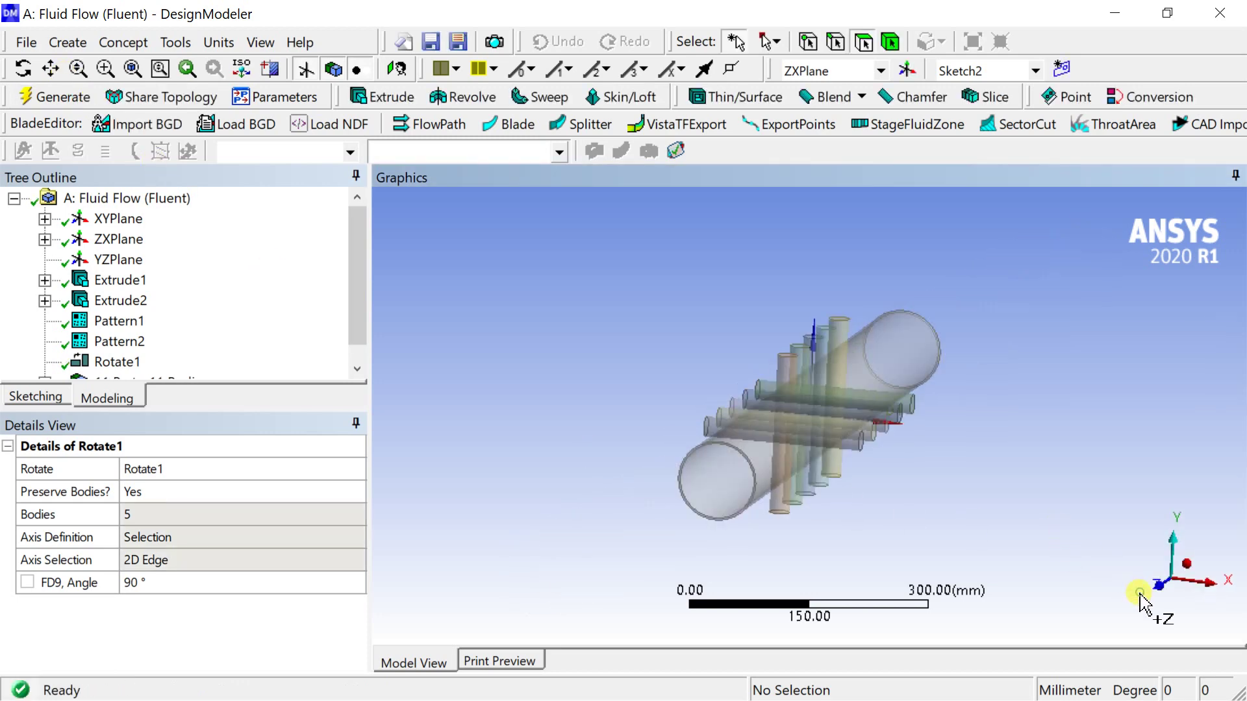
click(1181, 552)
scroll(826, 459, up, 3)
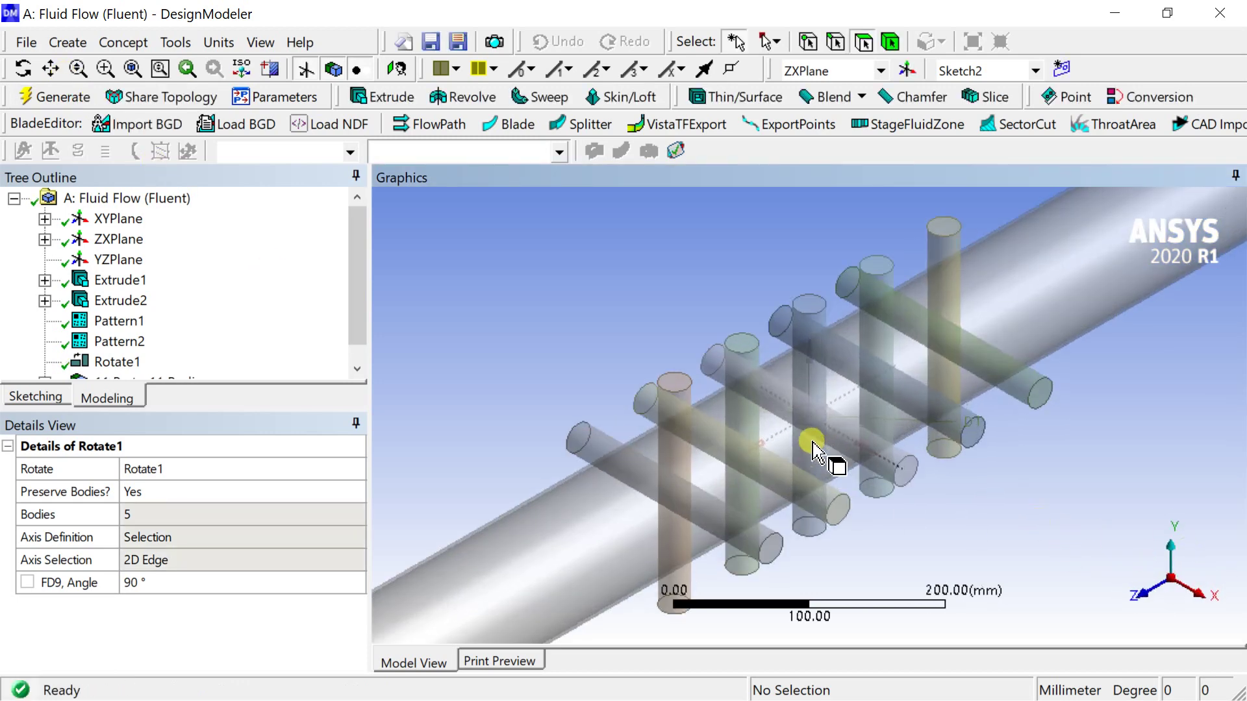
scroll(835, 465, up, 1)
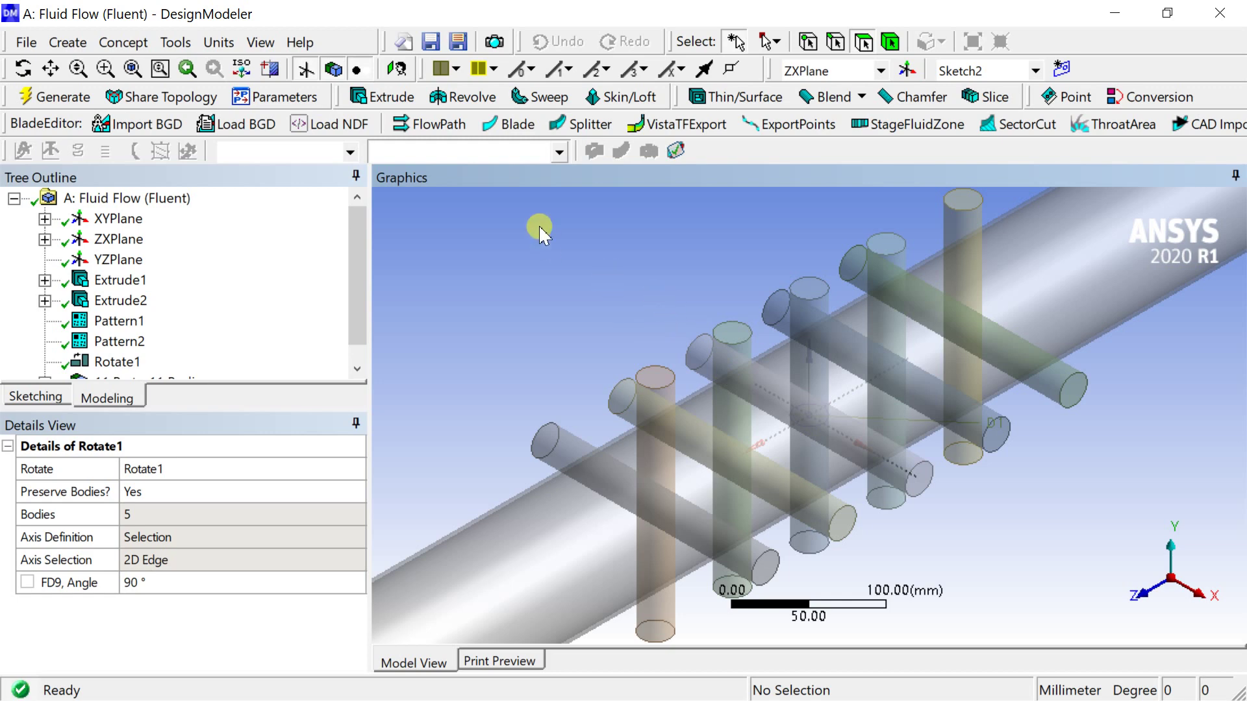
click(23, 68)
drag(708, 286, 782, 328)
click(1148, 586)
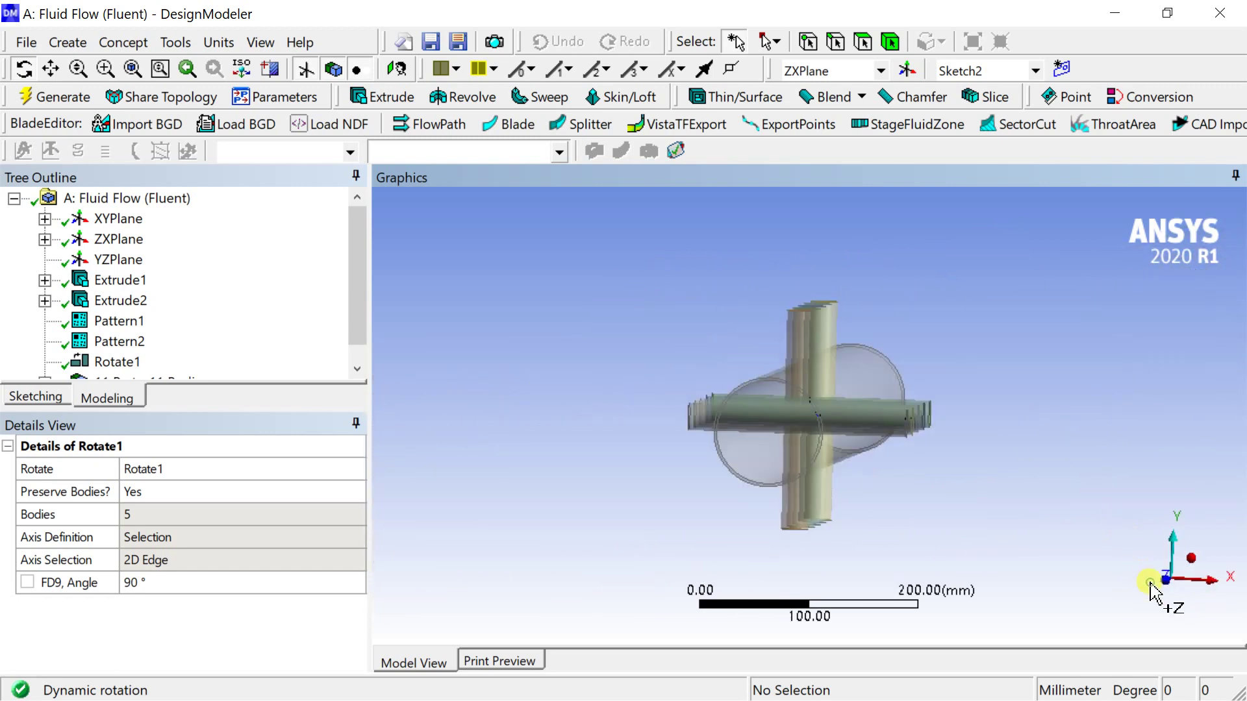
click(1193, 565)
scroll(1016, 482, down, 3)
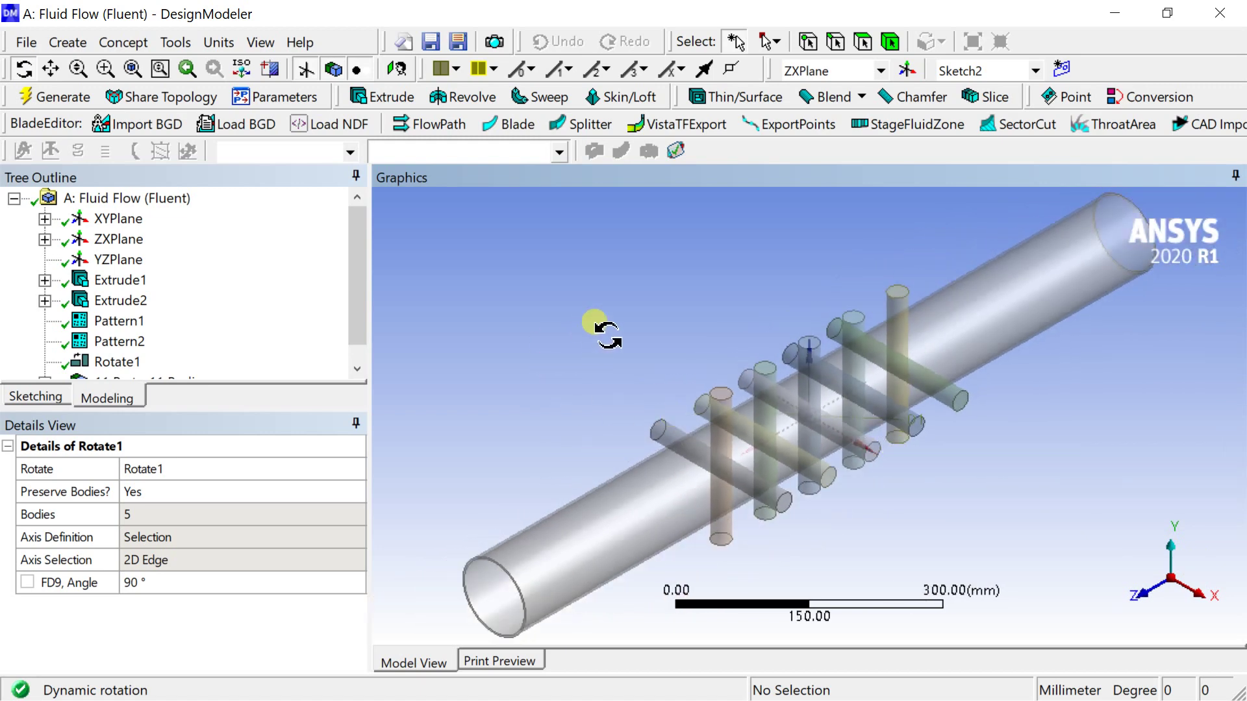
click(592, 323)
Create a Boolean with the Subtract operation and assign the pipe solid as the target body
click(69, 43)
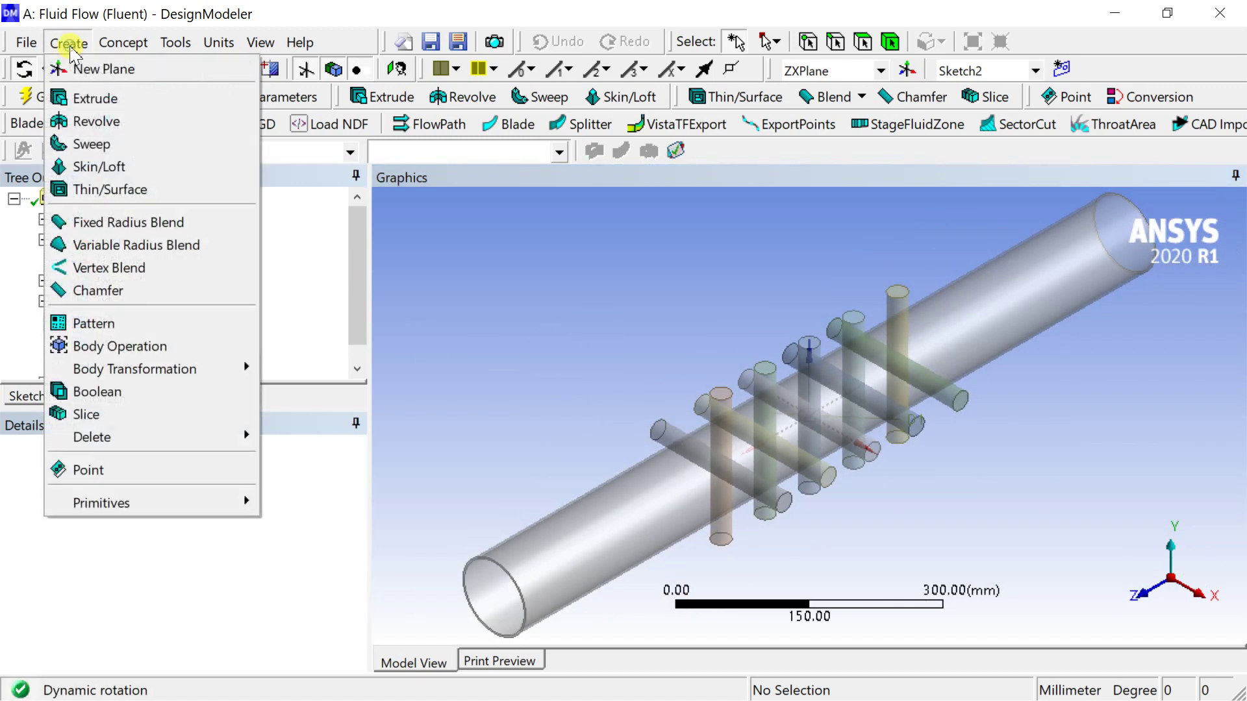
click(150, 392)
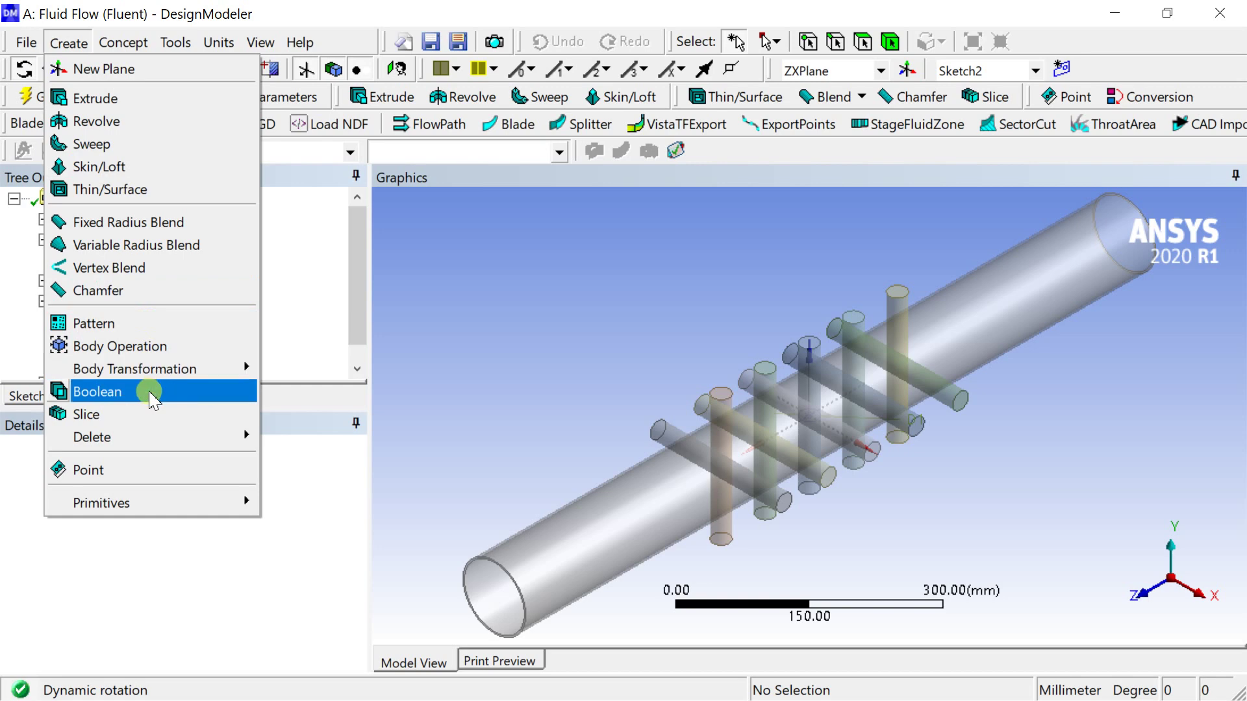
click(161, 492)
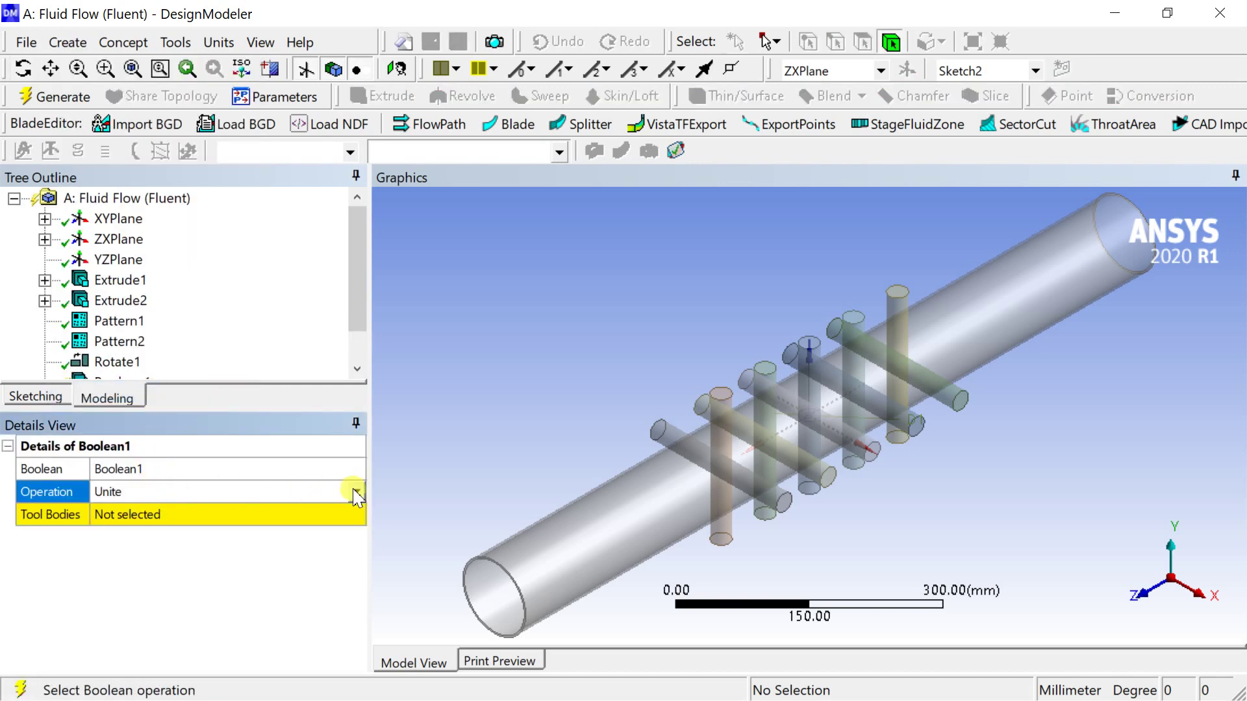
click(352, 492)
click(251, 532)
click(250, 514)
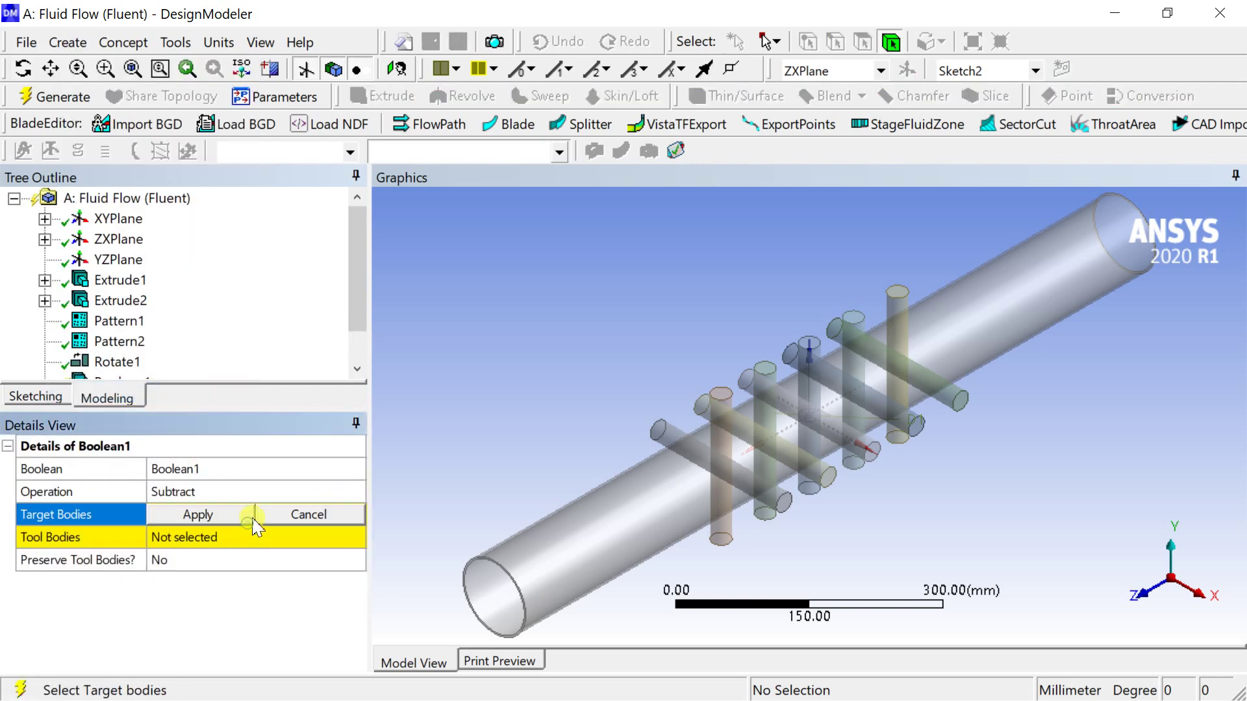
click(367, 341)
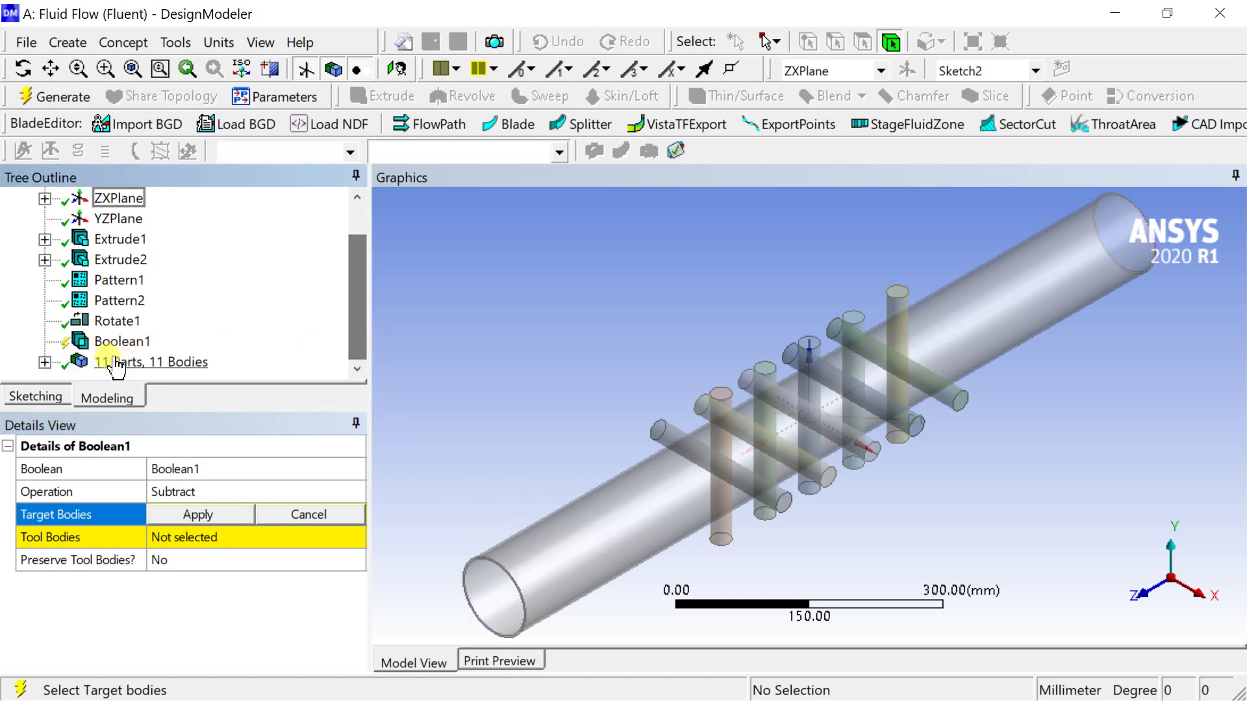
click(45, 361)
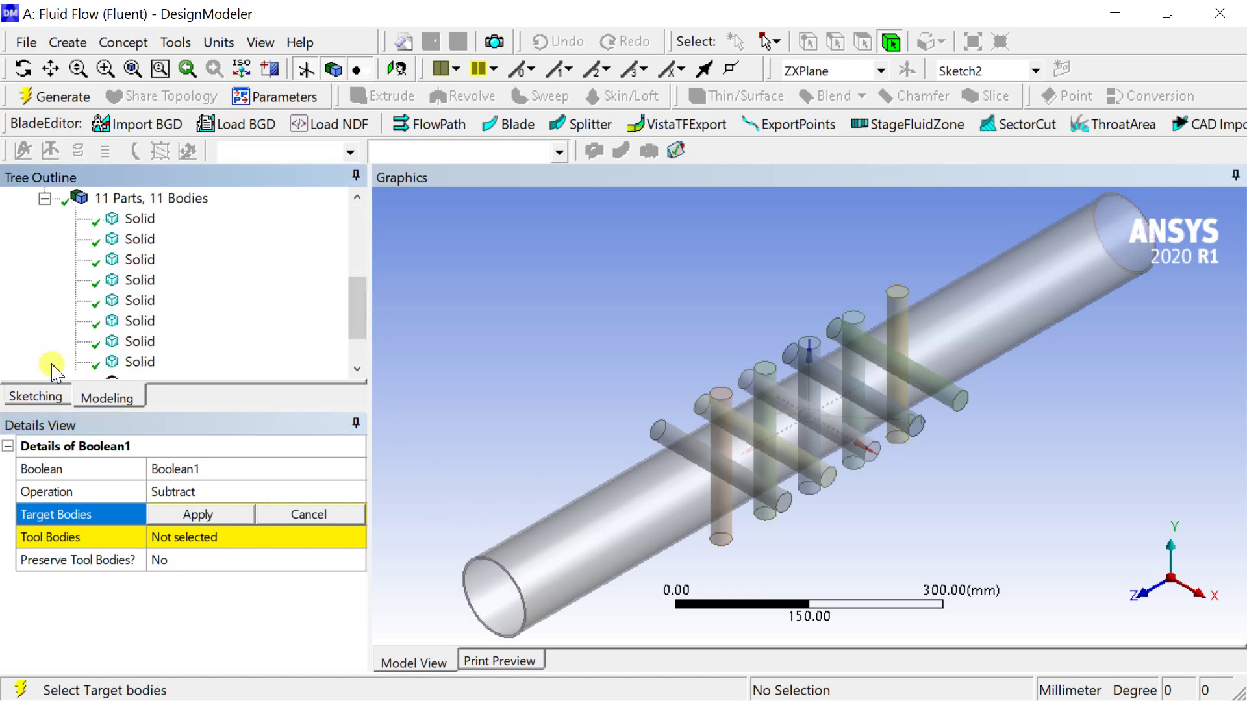
click(137, 219)
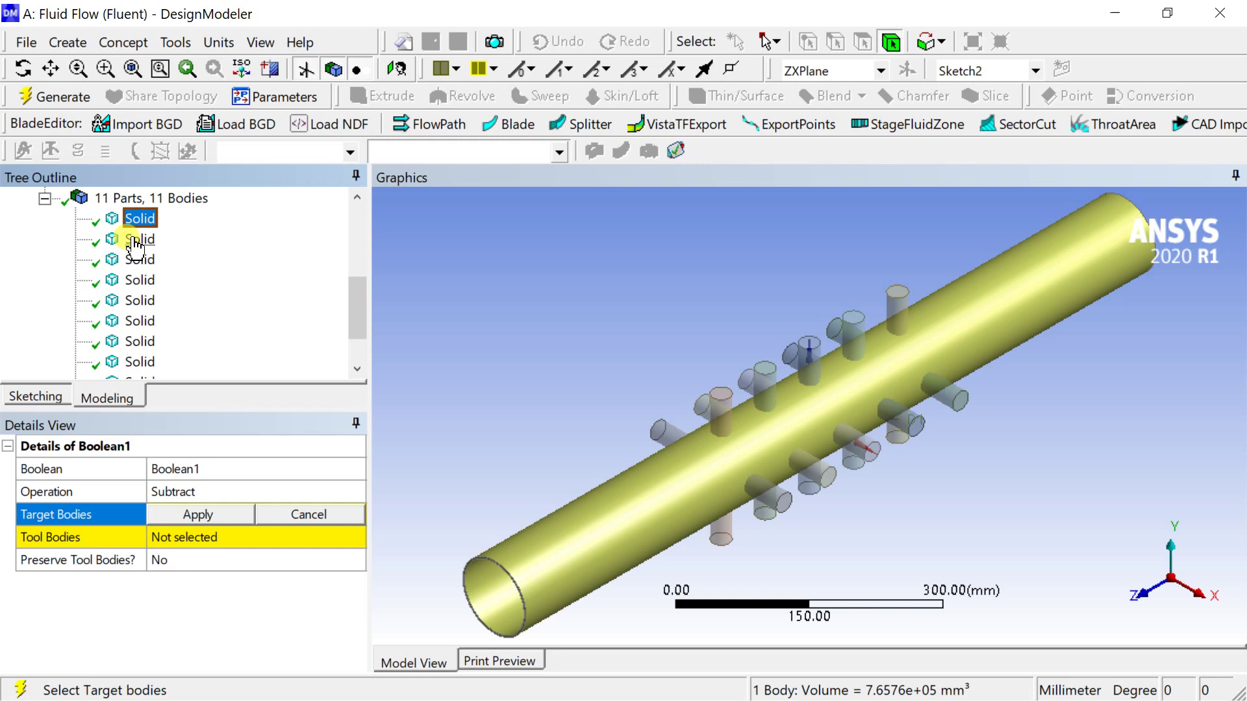
click(201, 513)
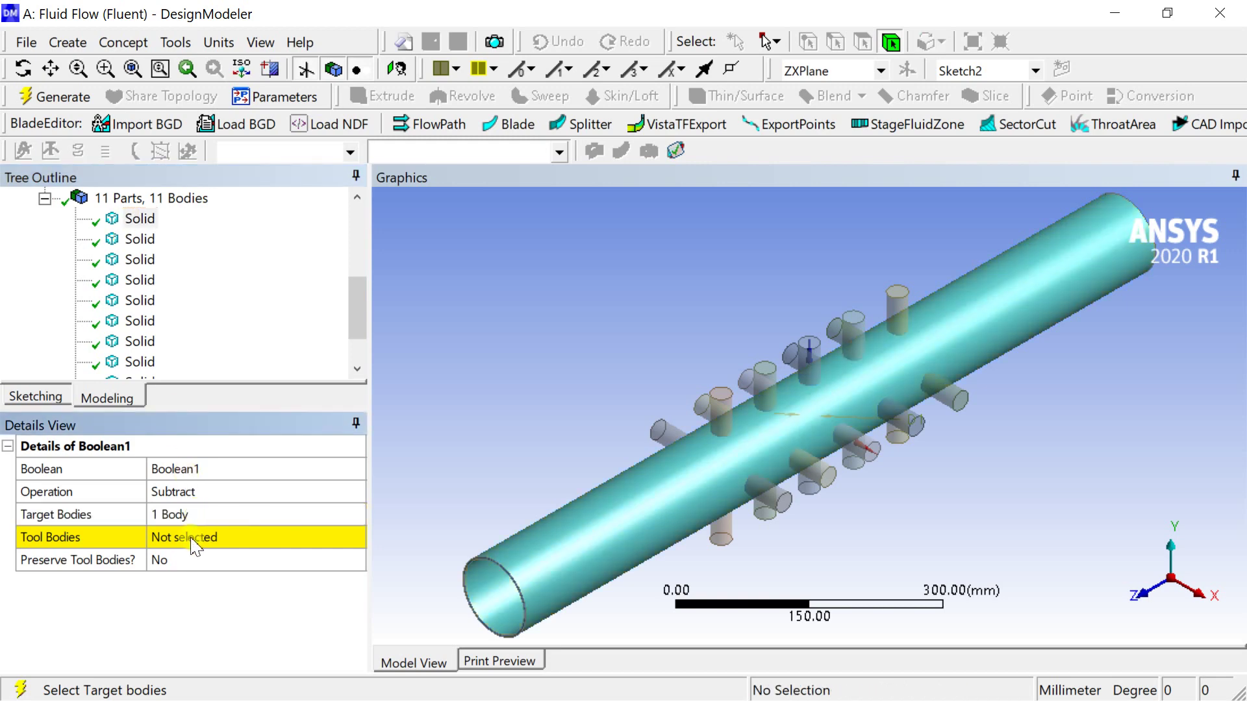
Assign the ten cylinder solids as tool bodies, without preserving them, and generate the subtraction
click(195, 537)
click(135, 240)
scroll(146, 272, down, 1)
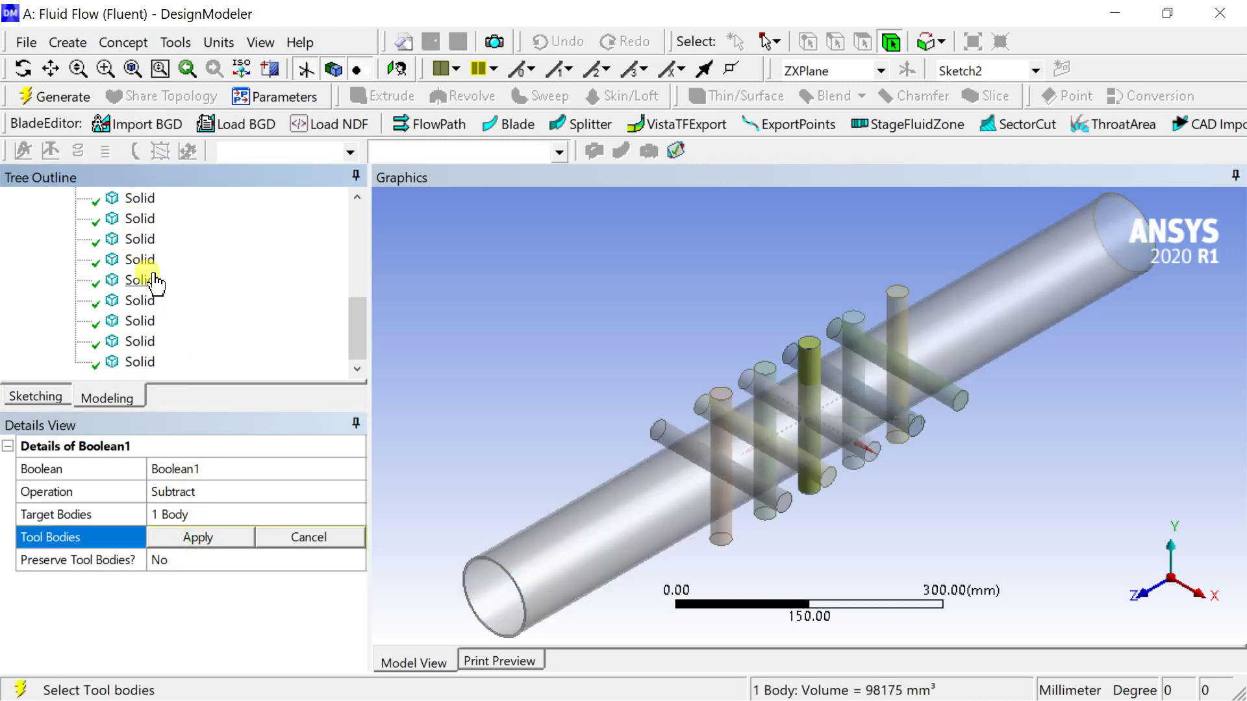
shift+click(148, 363)
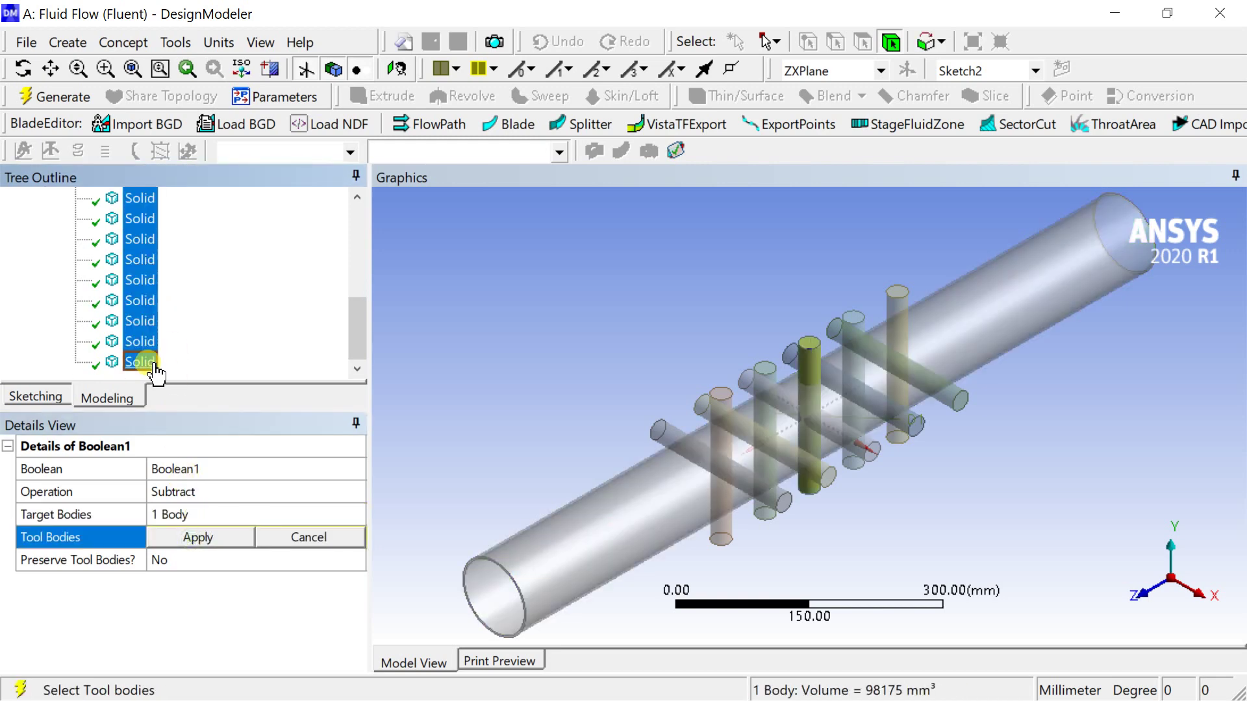
click(196, 538)
click(198, 563)
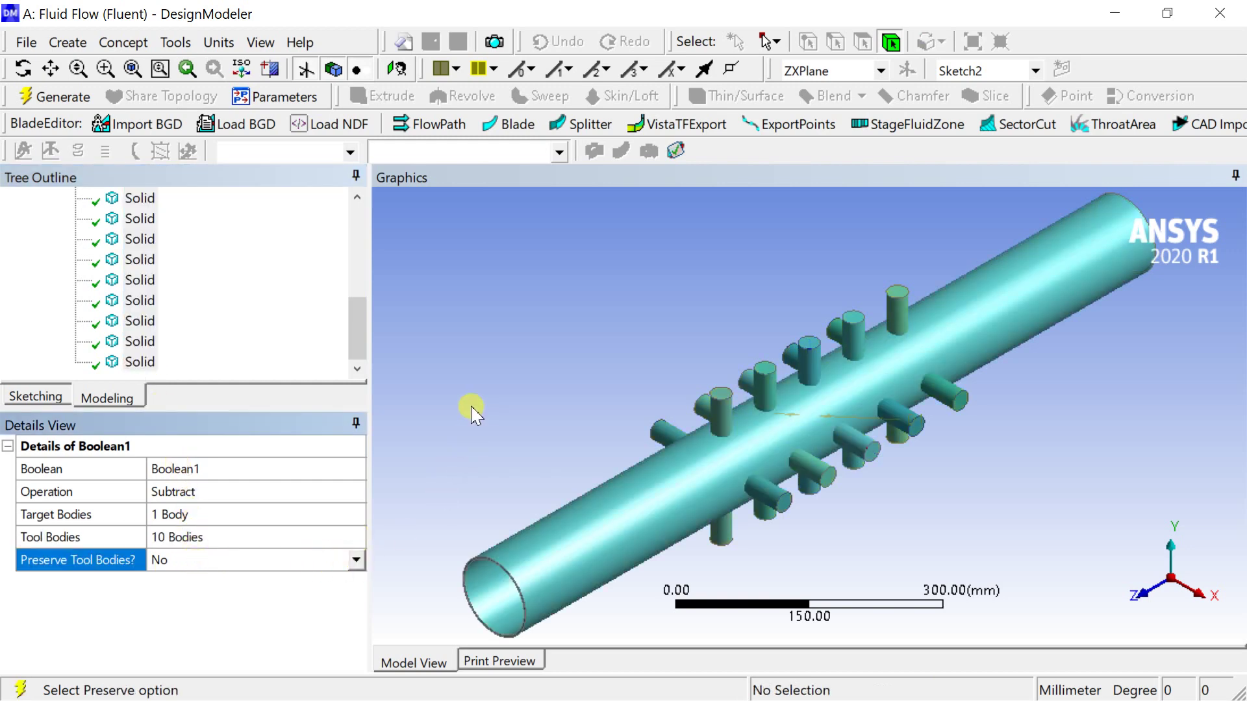
click(52, 98)
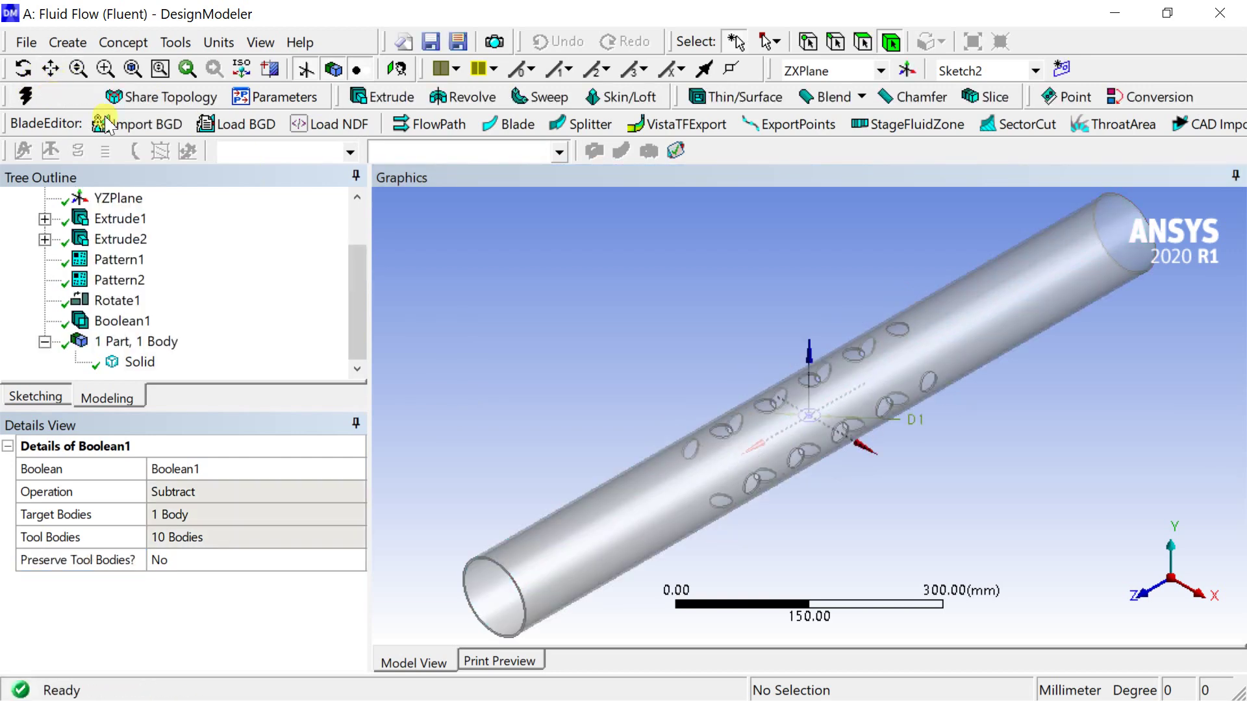
Create a new sketch on the XYPlane, viewed along the pipe's axis, and open it for sketching
scroll(700, 309, up, 5)
middle_drag(674, 311, 1109, 566)
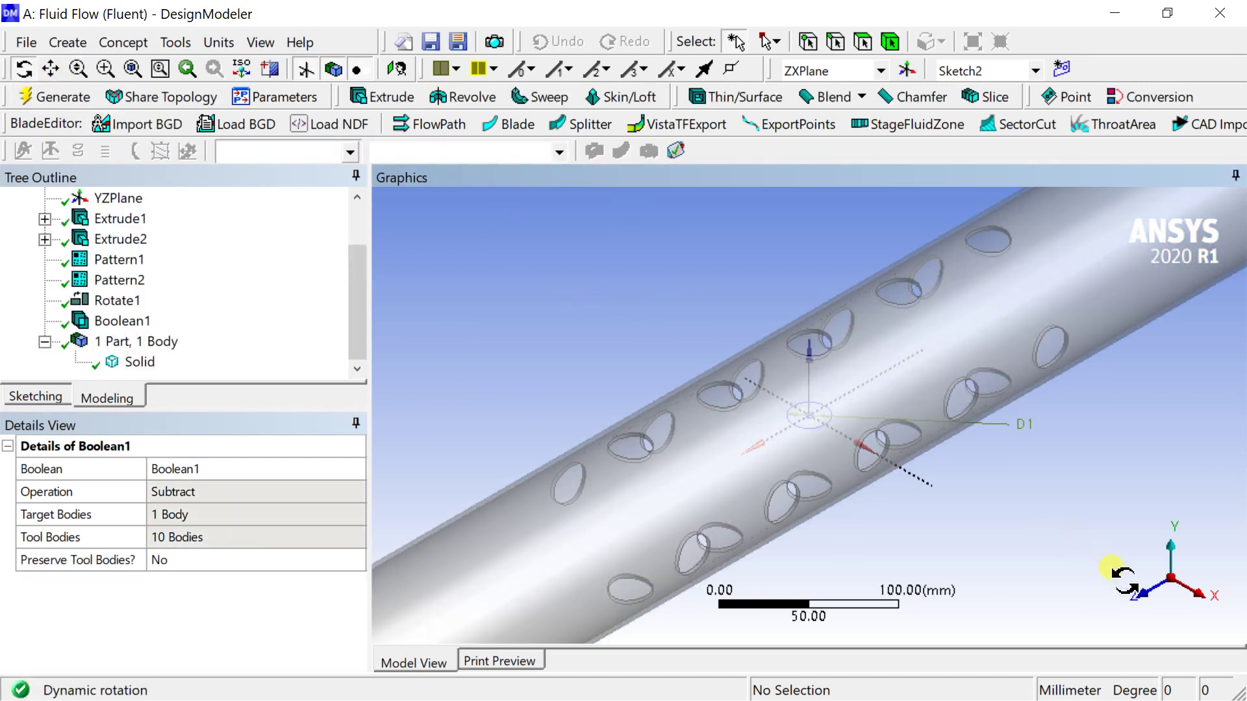
click(1137, 591)
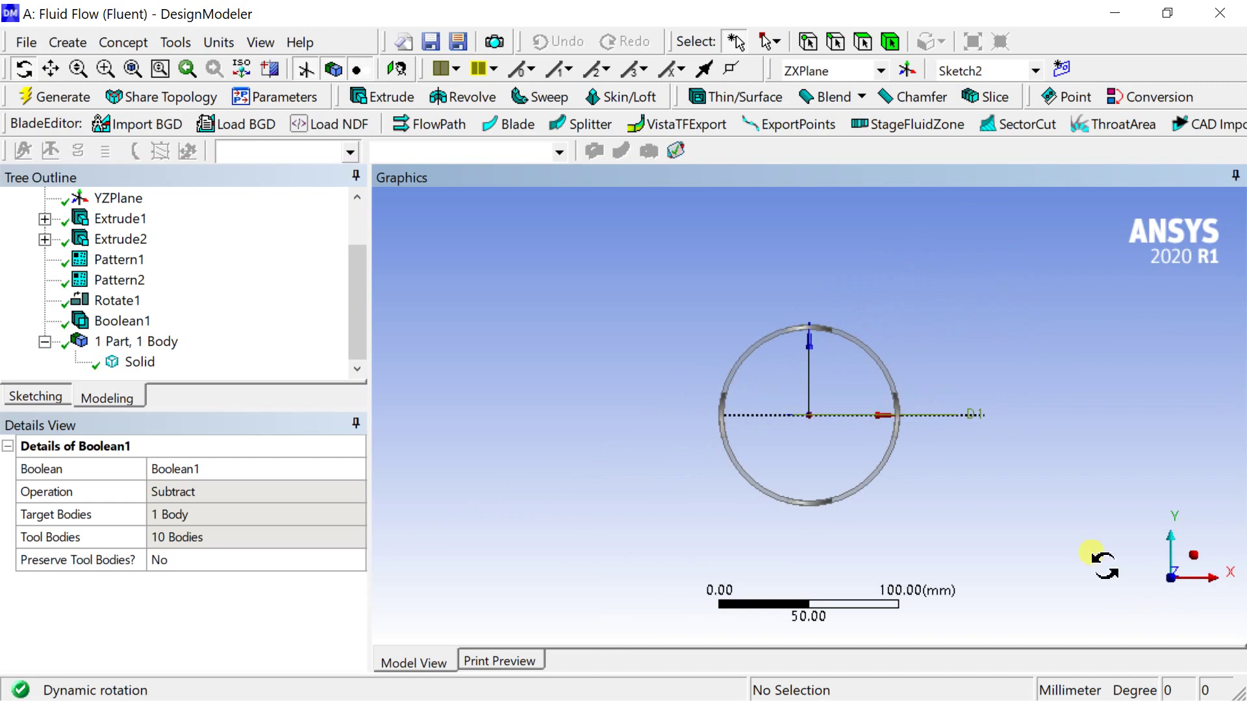
scroll(249, 311, up, 1)
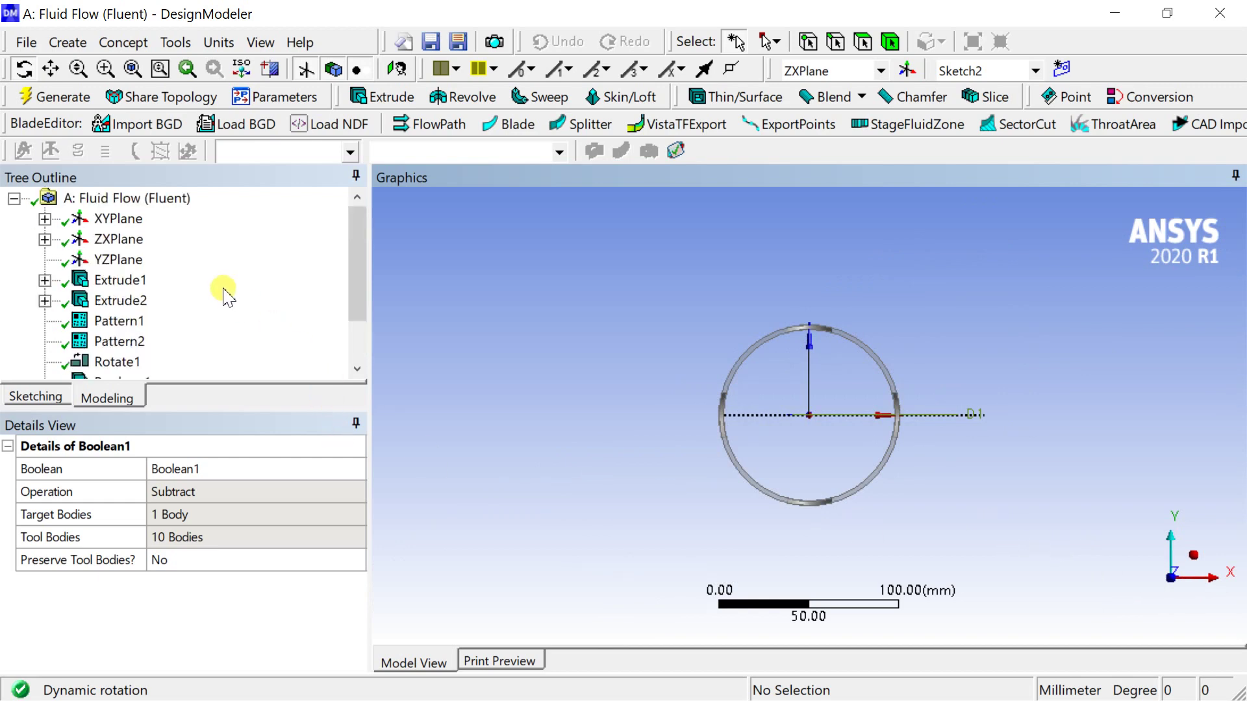
click(118, 219)
click(44, 219)
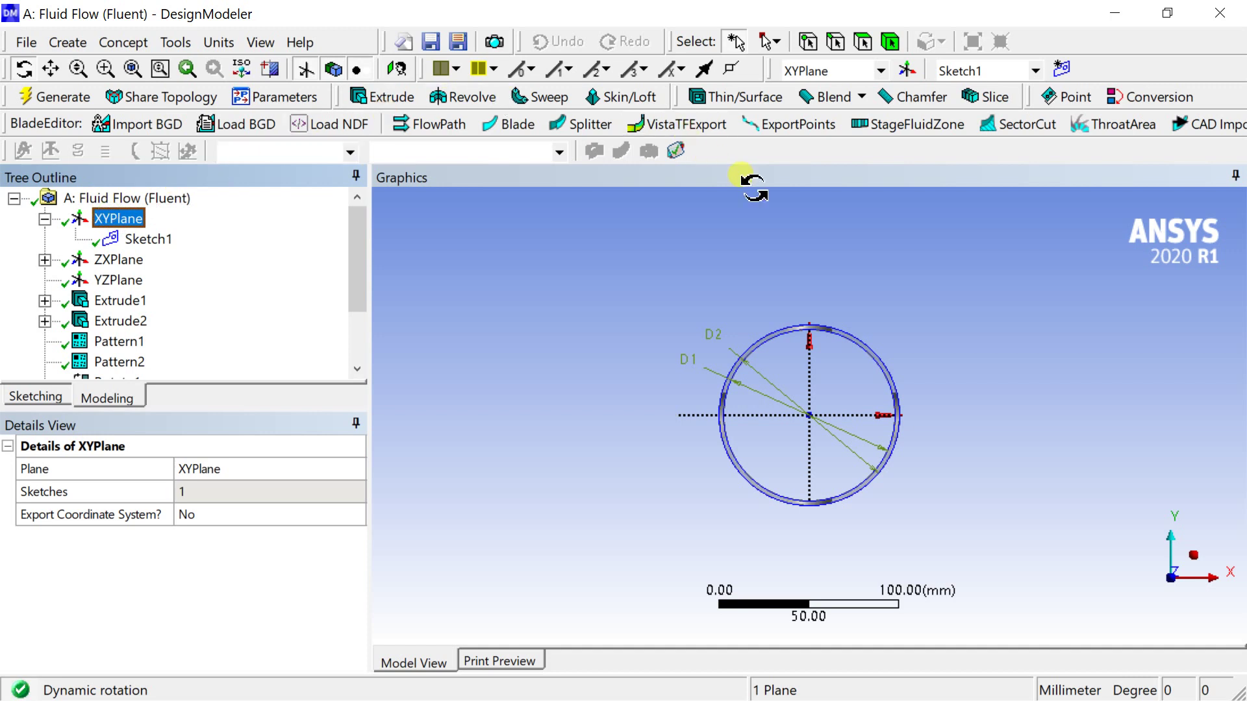
click(1060, 71)
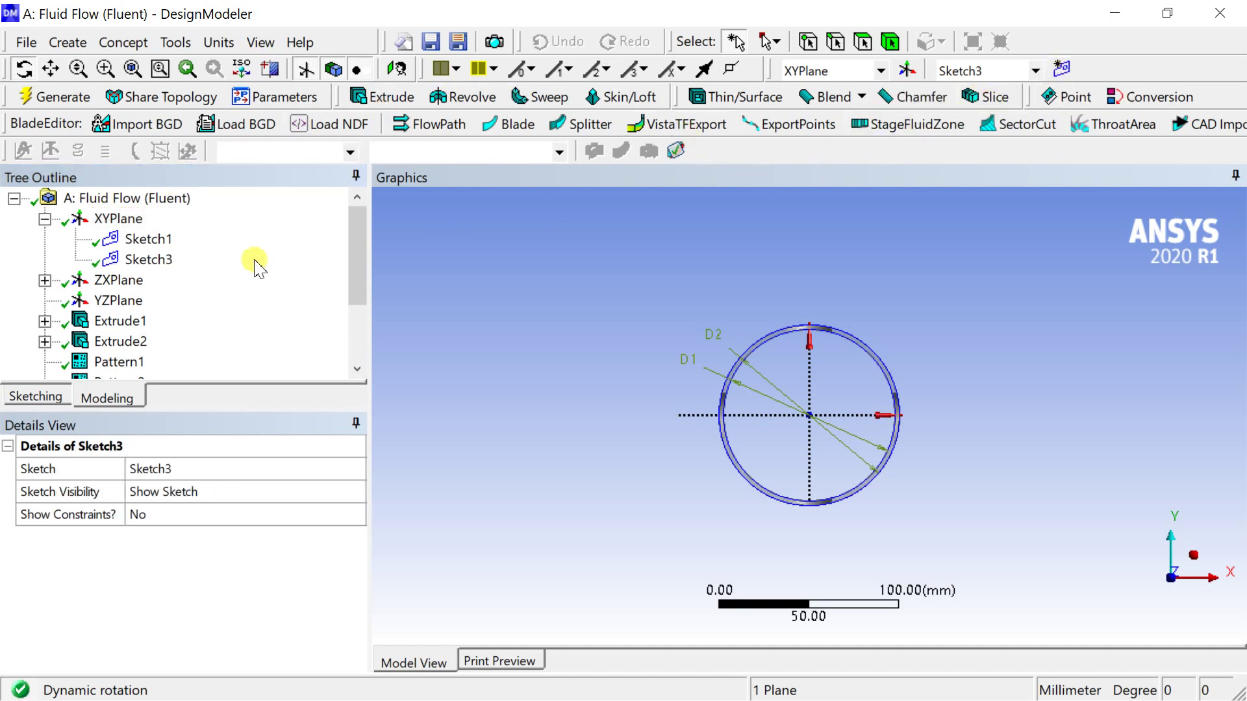
click(159, 260)
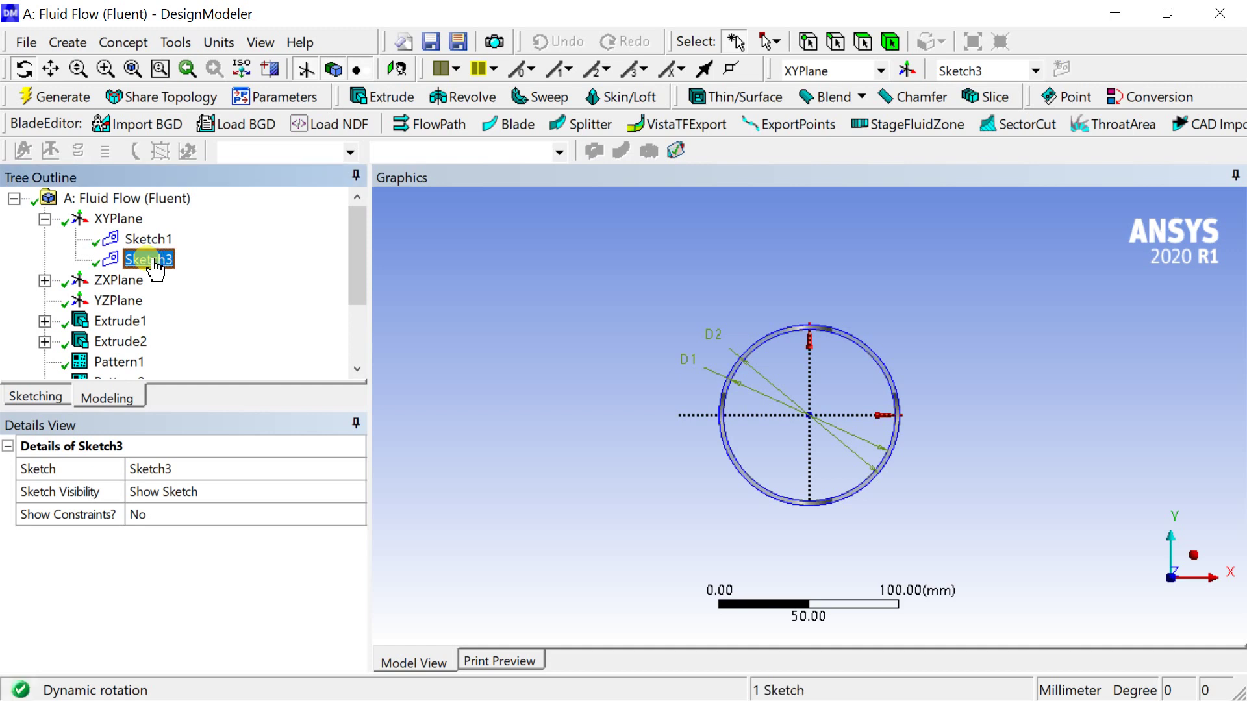
click(36, 397)
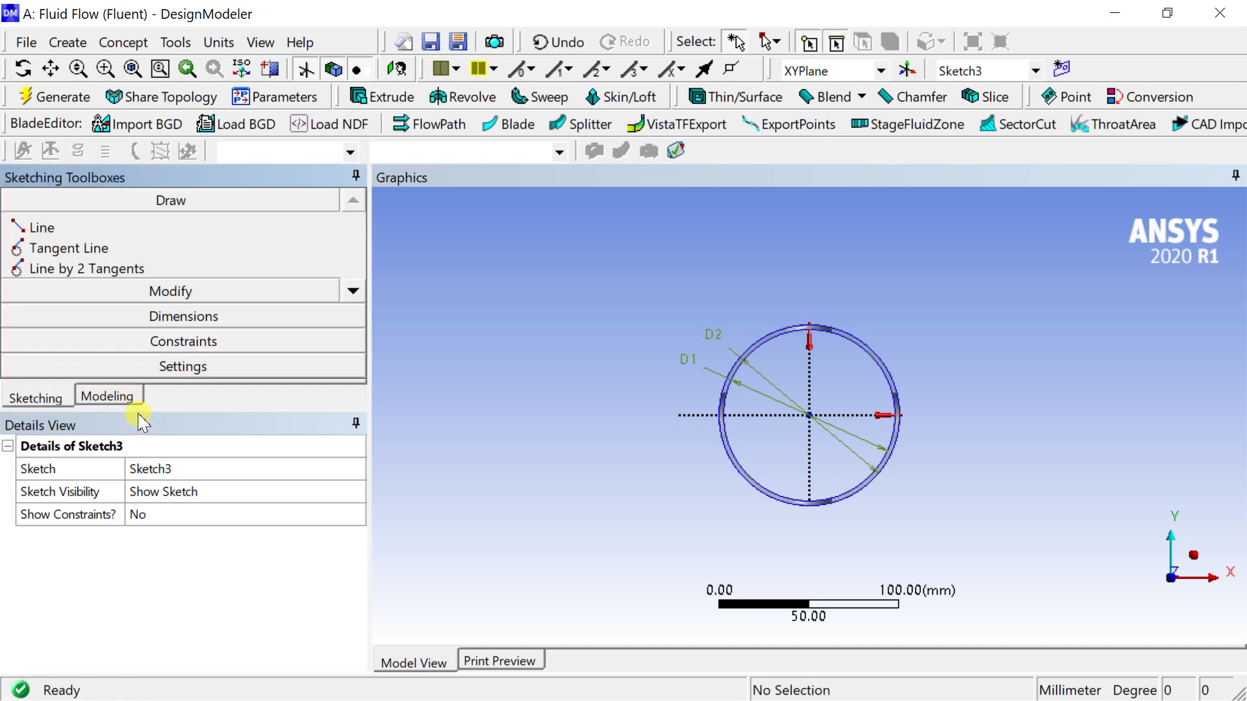
Sketch a circle of about 200 mm diameter centred on the origin, around the pipe's cross-section
drag(167, 408, 167, 479)
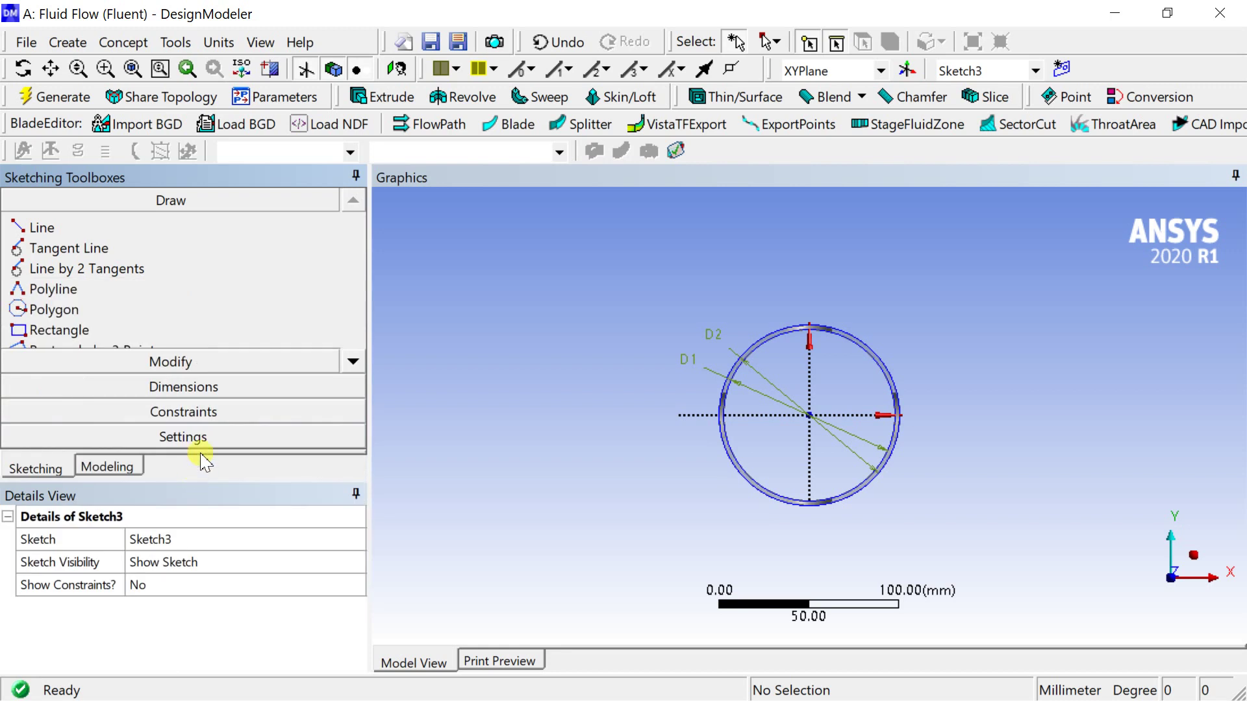
click(351, 362)
click(351, 361)
click(351, 362)
click(352, 361)
click(79, 309)
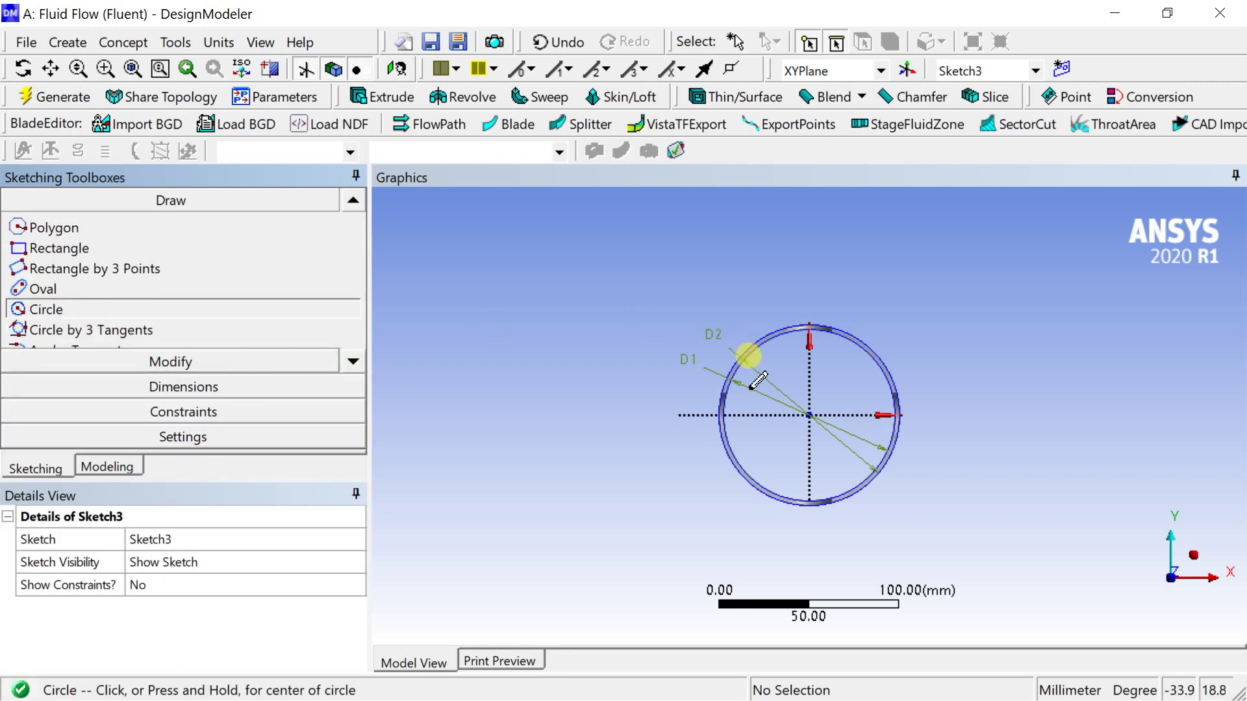
click(809, 414)
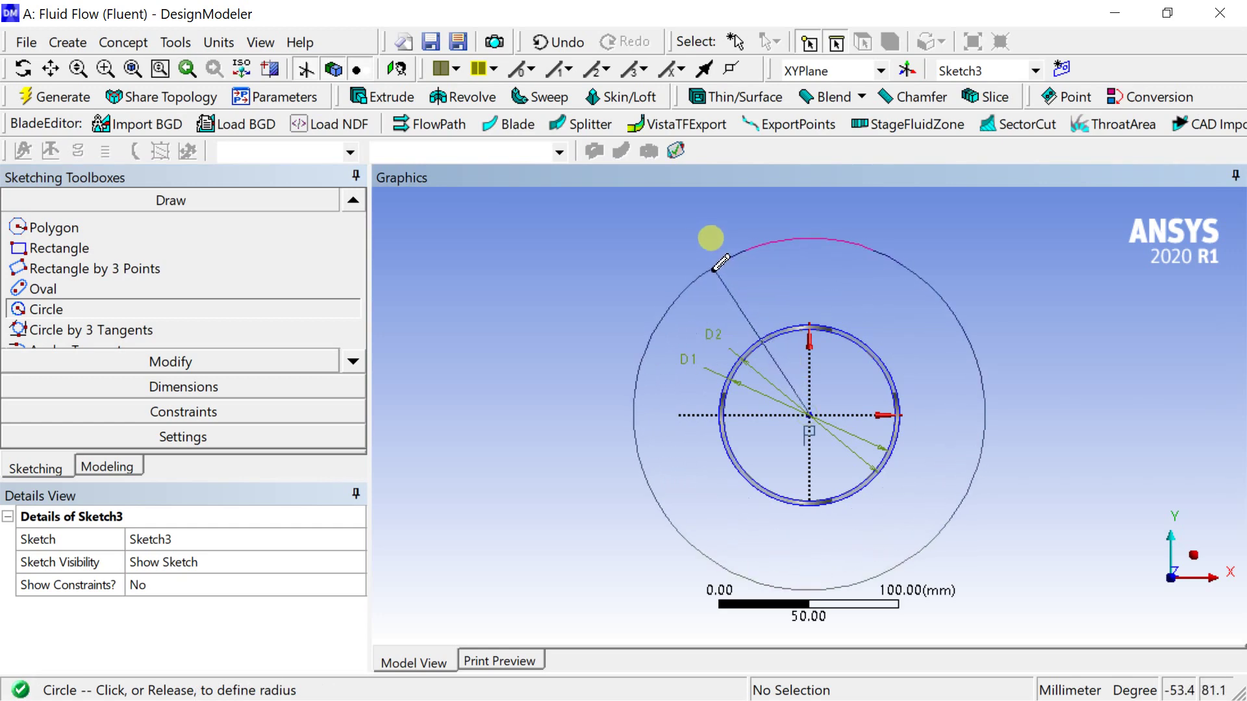
click(716, 260)
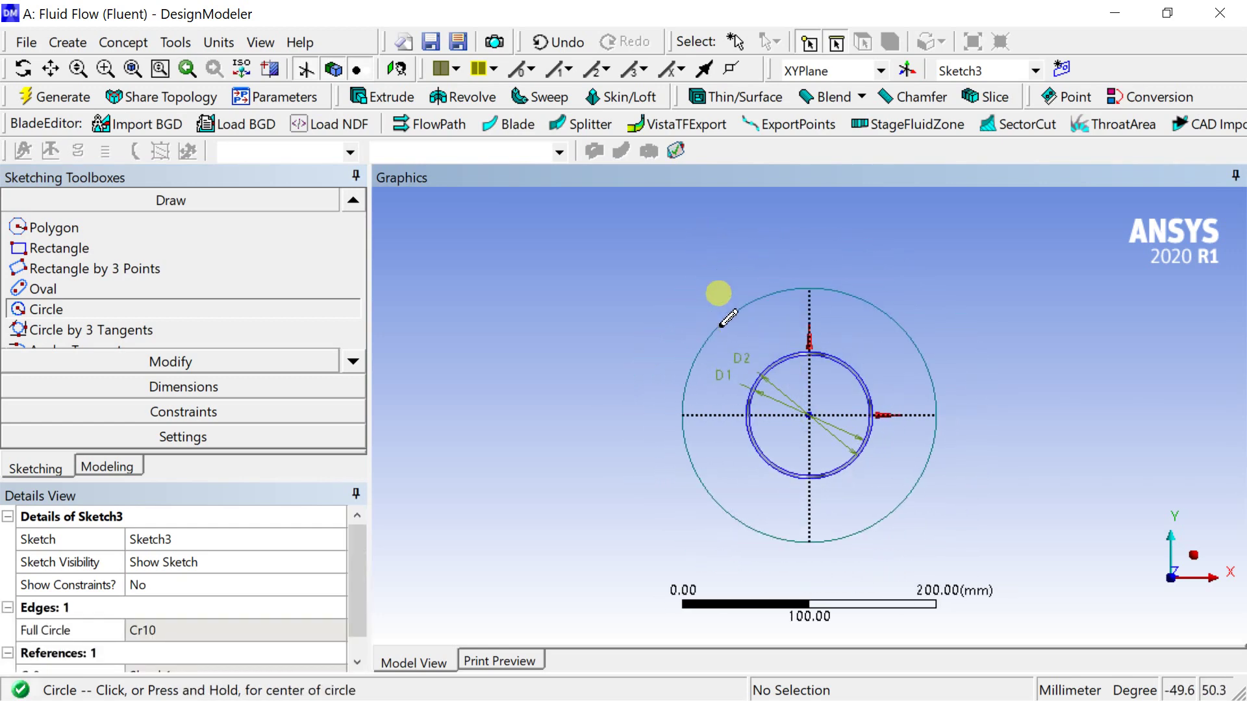
Dimension the new circle's diameter, set it to 300 mm and generate the sketch
click(194, 387)
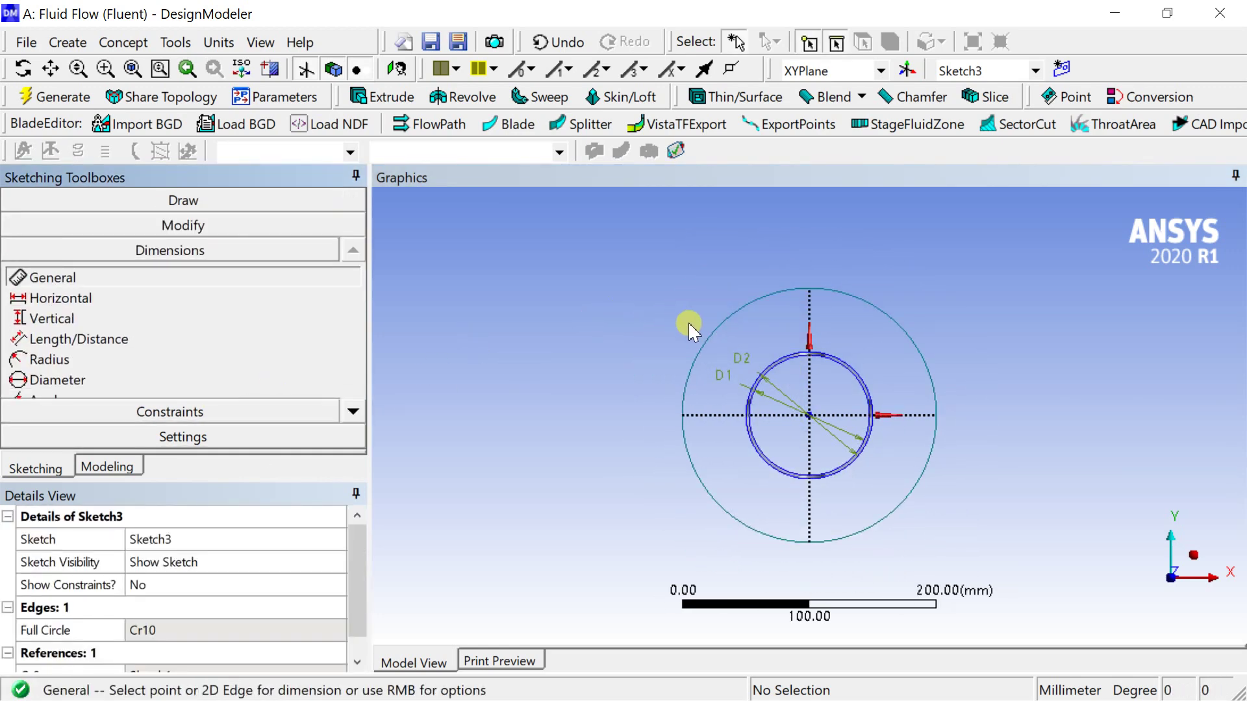
click(705, 337)
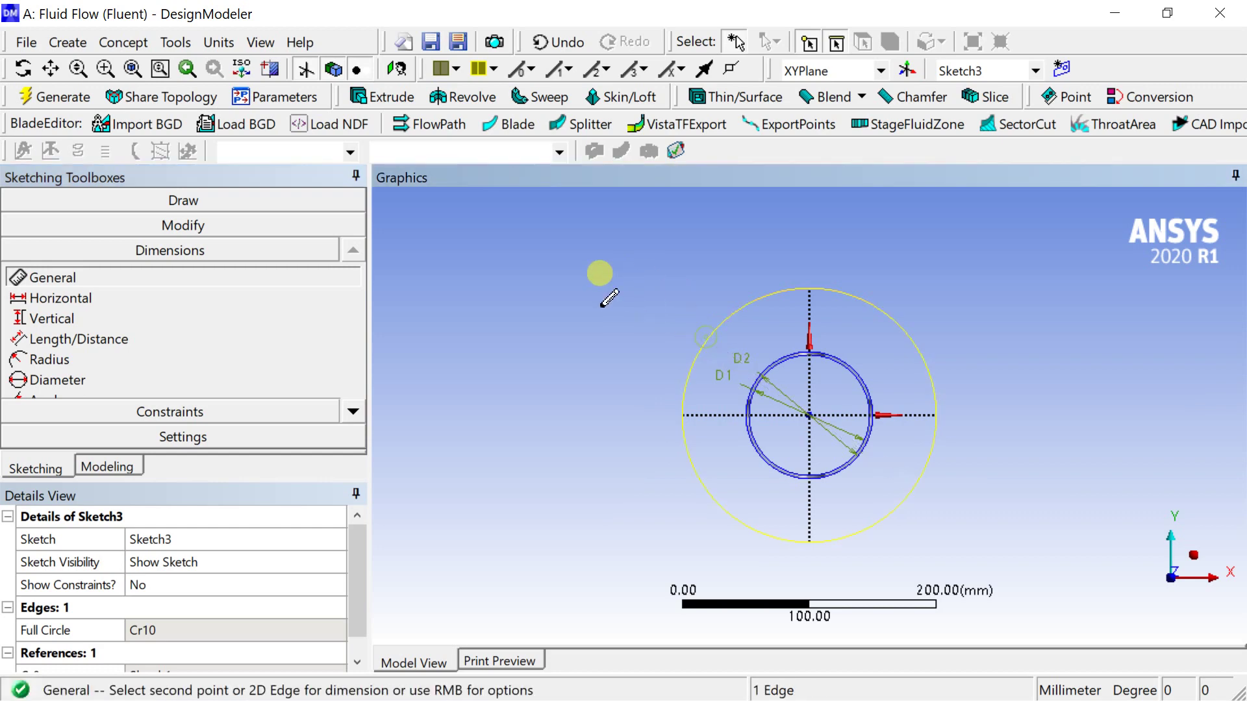
click(535, 360)
mouse_move(316, 463)
mouse_down()
mouse_move(293, 468)
mouse_move(308, 380)
mouse_up()
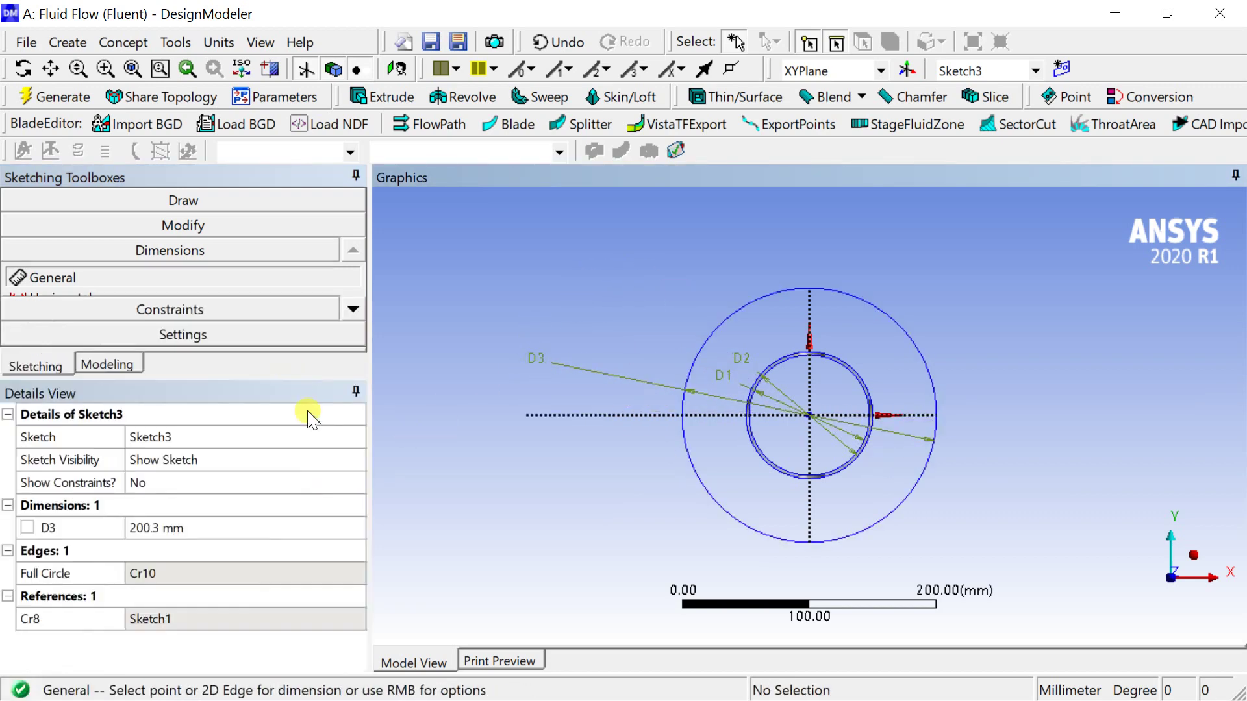
click(239, 527)
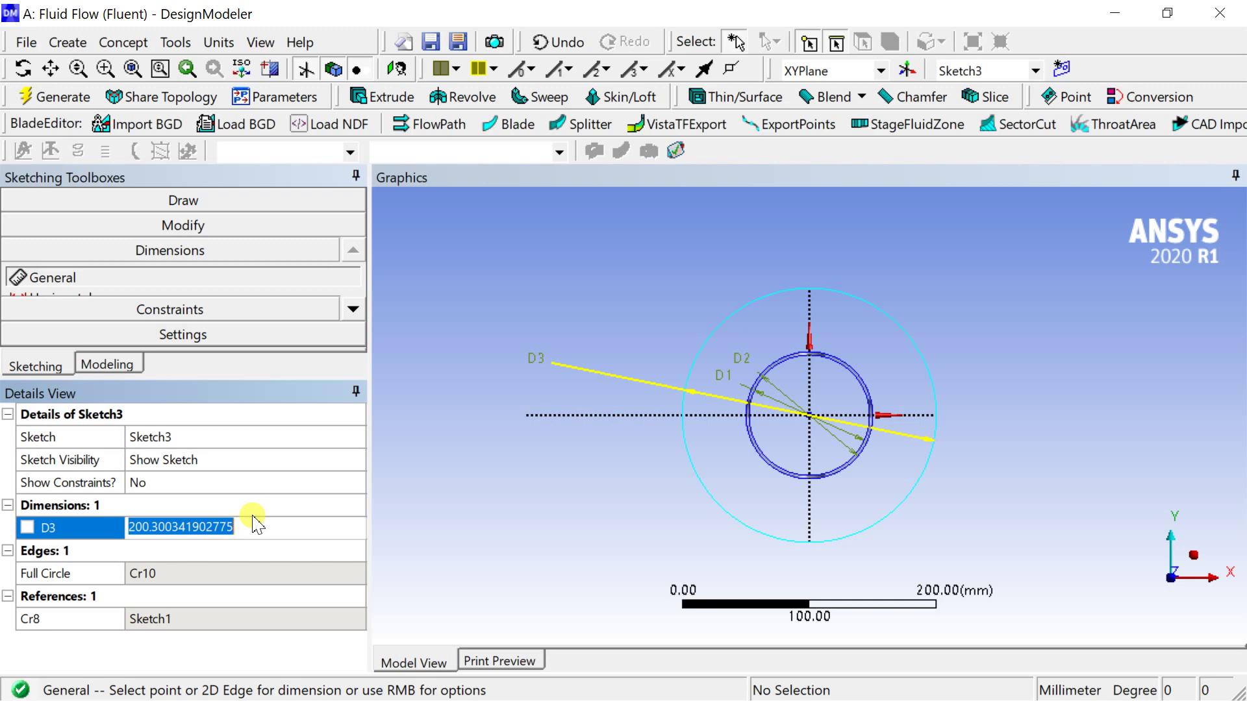
text(300)
key(Return)
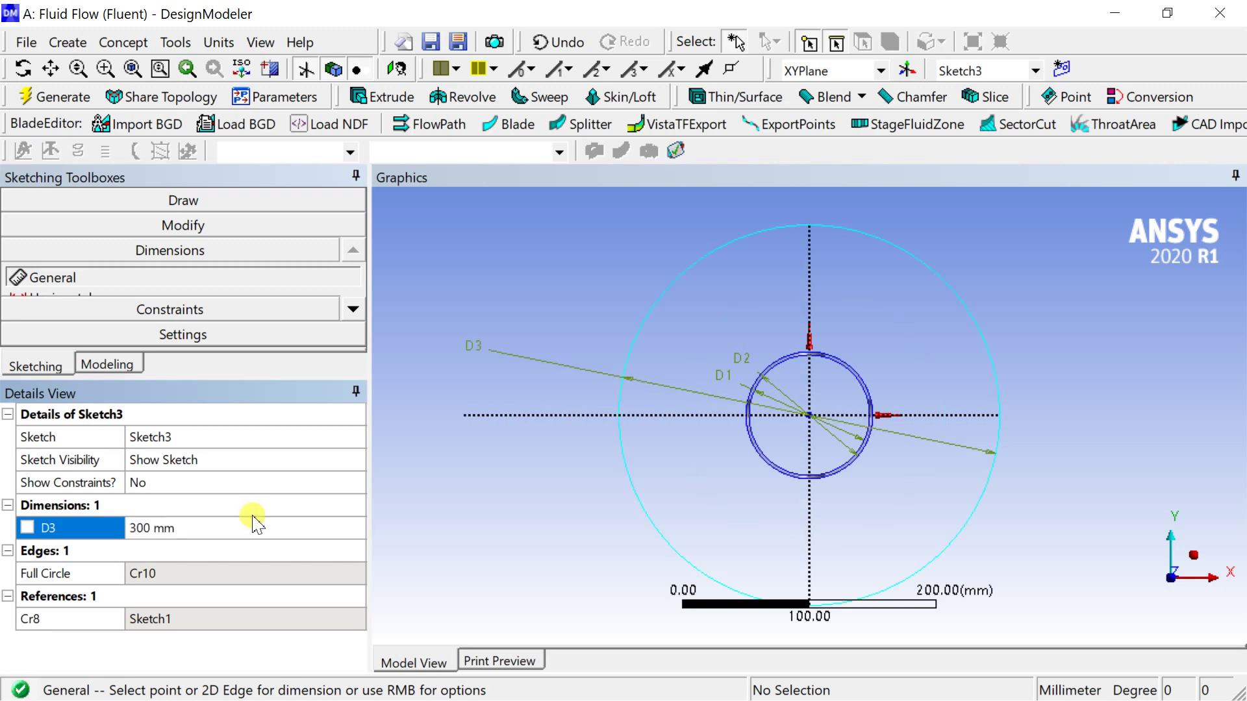
click(63, 99)
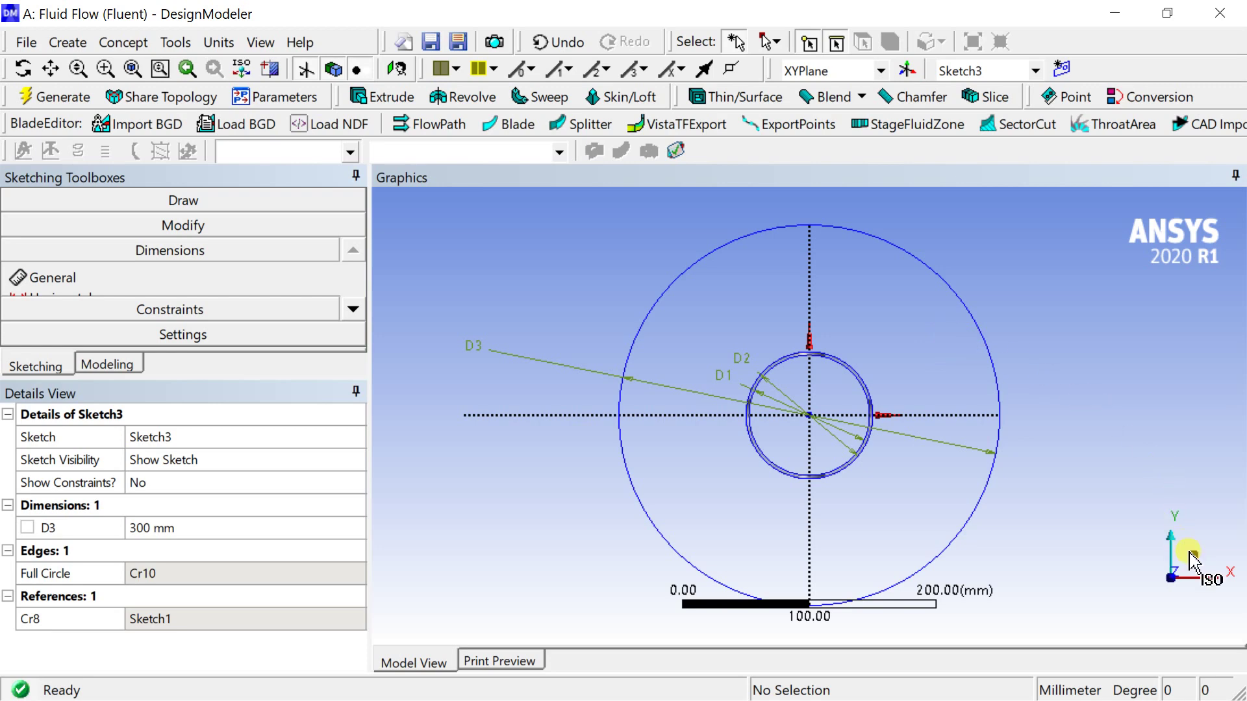
Start an extrusion of the 300 mm circle sketch in the isometric view with the Add Frozen operation
click(1192, 557)
scroll(1098, 510, down, 4)
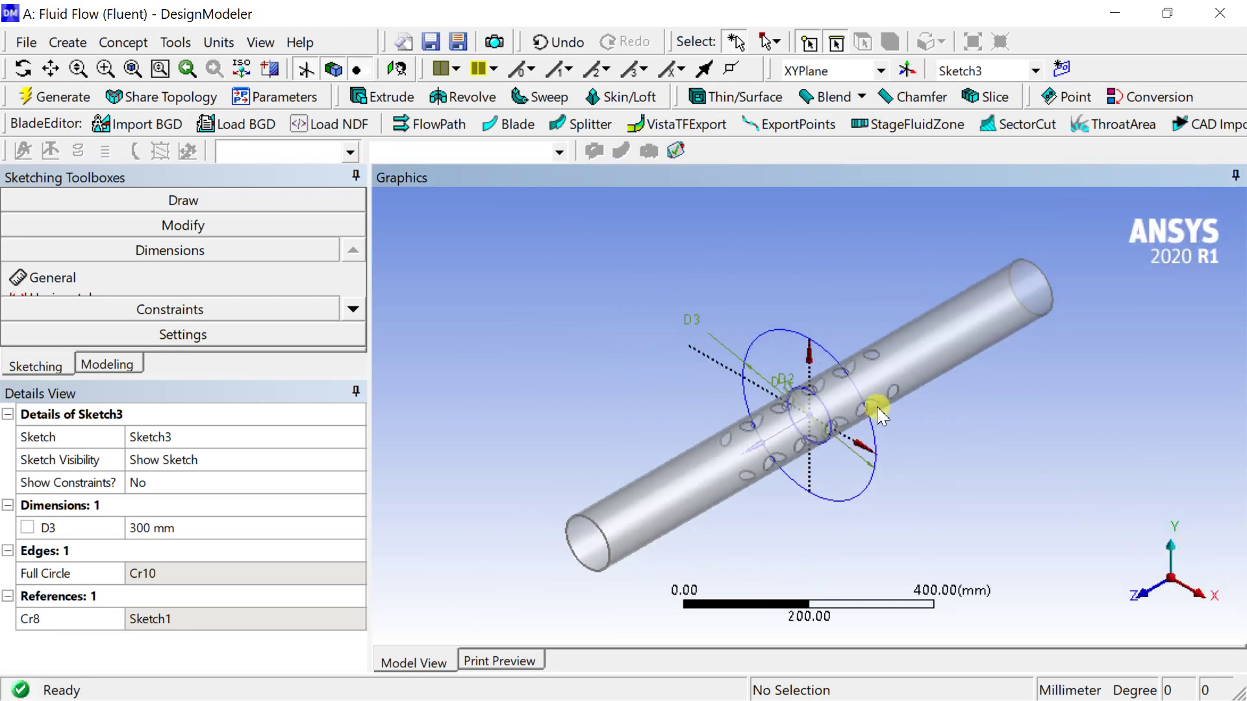
scroll(877, 409, up, 2)
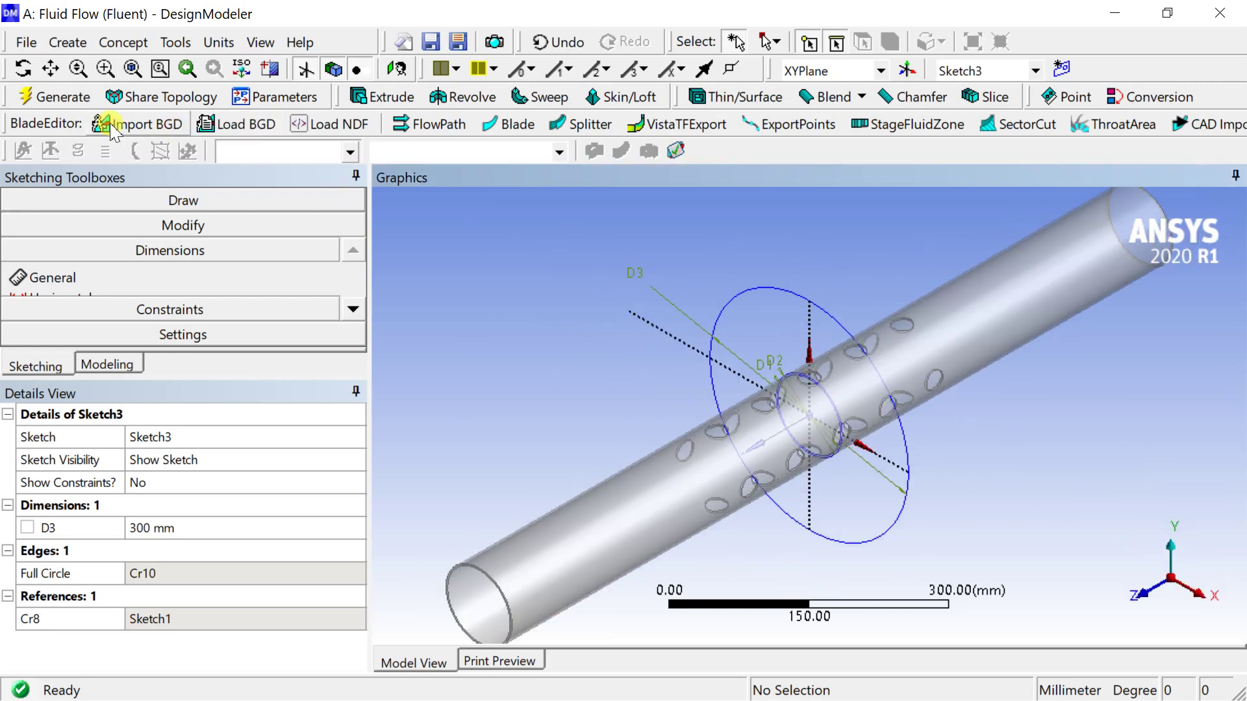
click(385, 98)
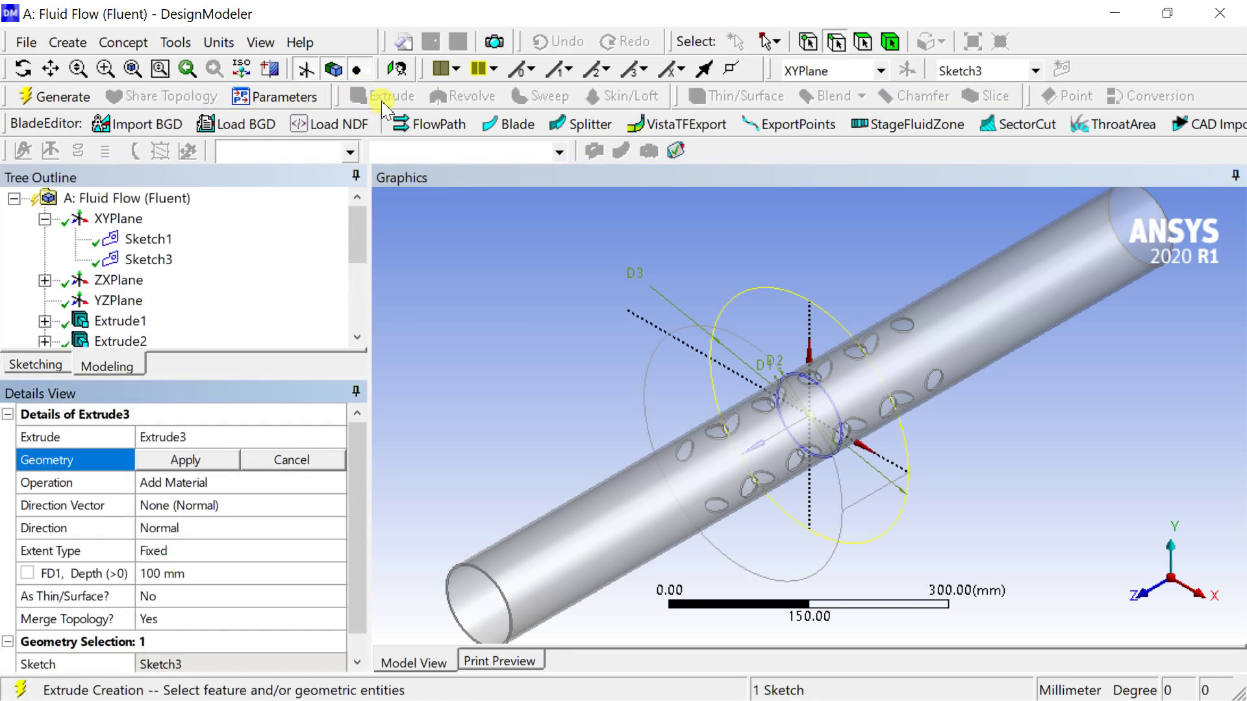
click(209, 462)
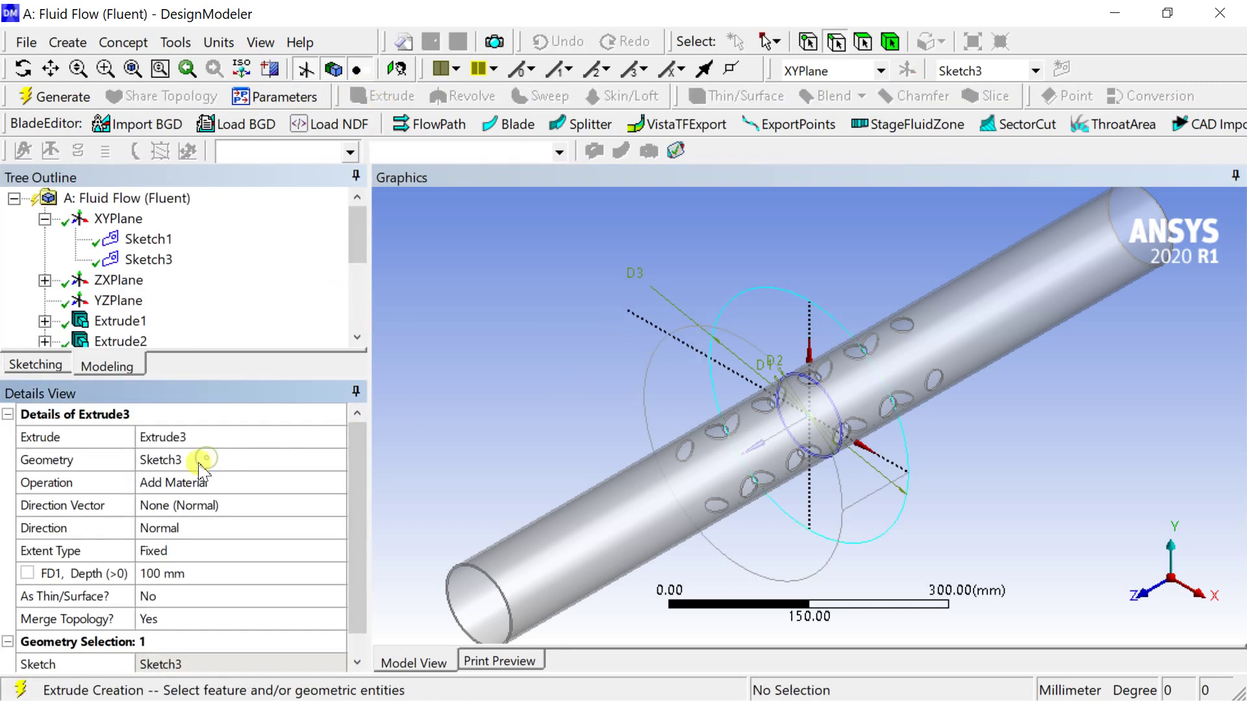
click(254, 484)
click(336, 486)
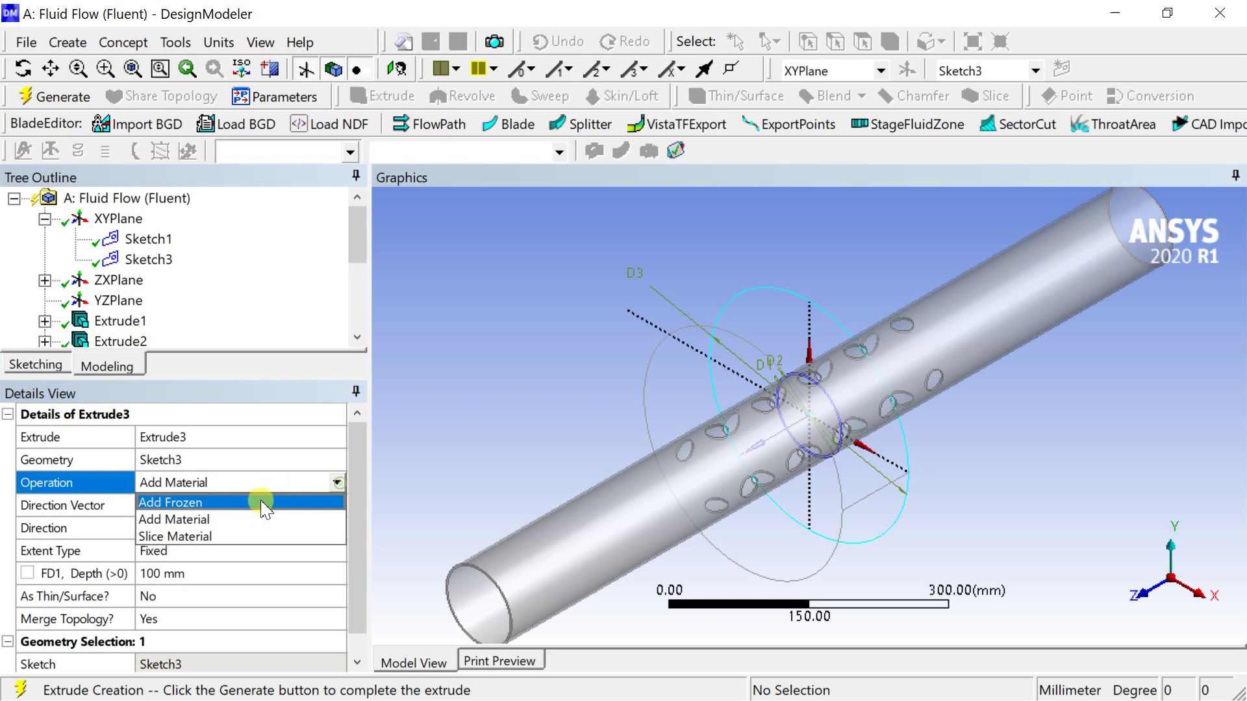
click(259, 503)
Set the extrusion's direction to Both - Symmetric with a fixed depth of 500 mm and generate it
click(220, 576)
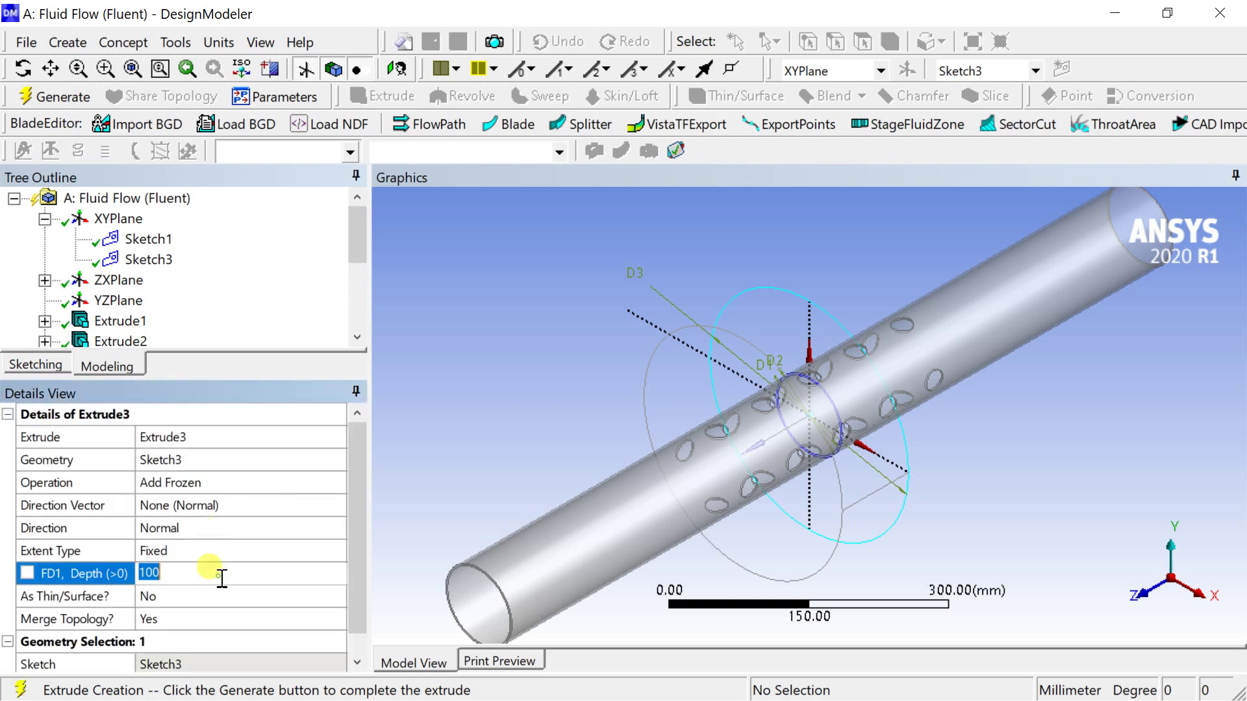
click(231, 552)
click(312, 529)
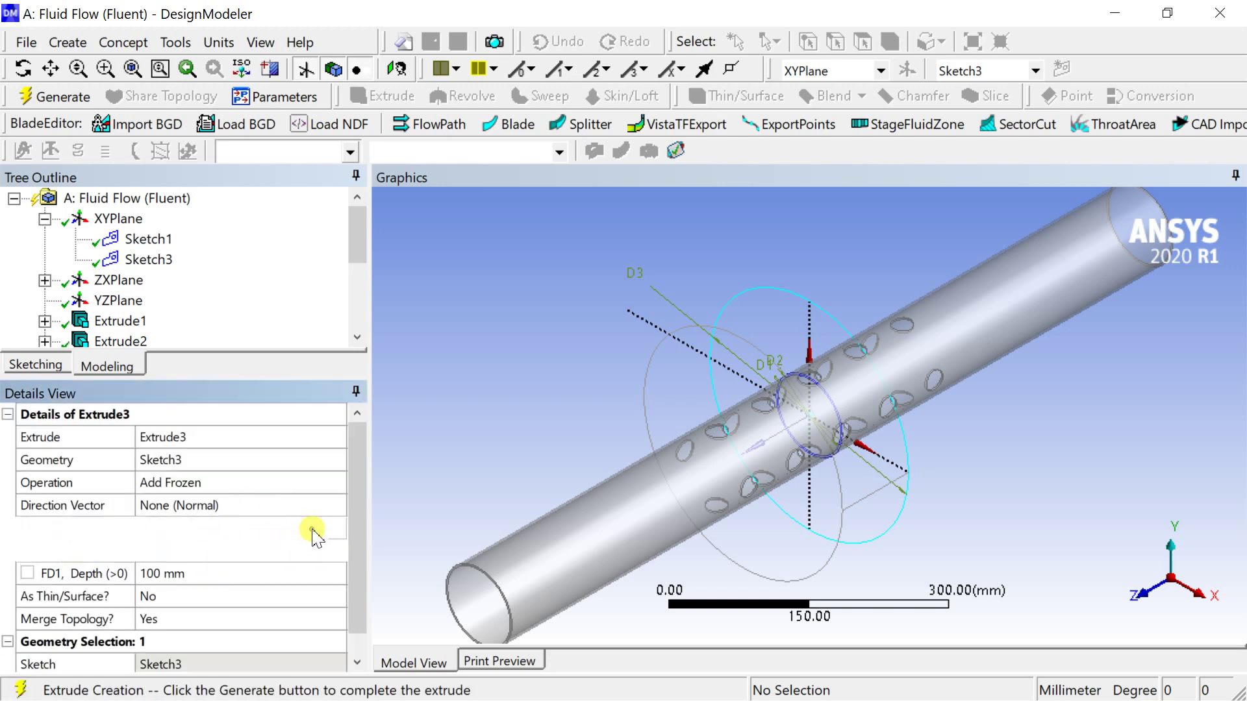
click(337, 529)
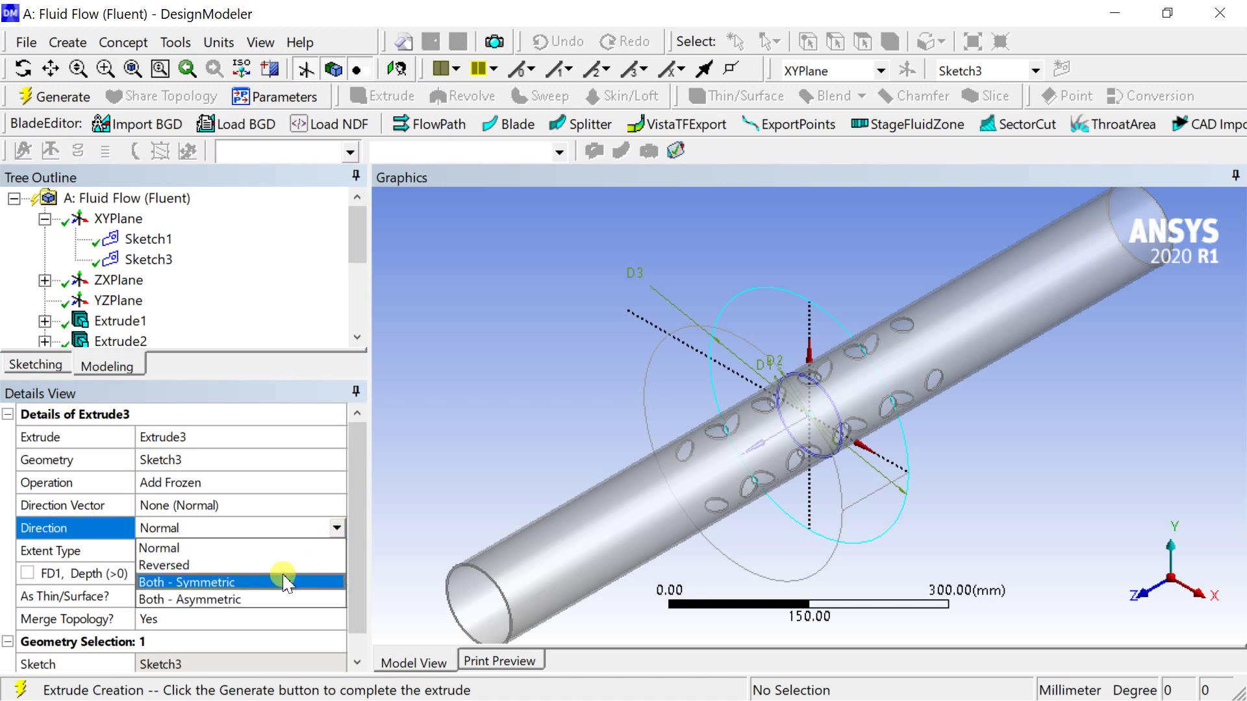
click(286, 582)
click(231, 574)
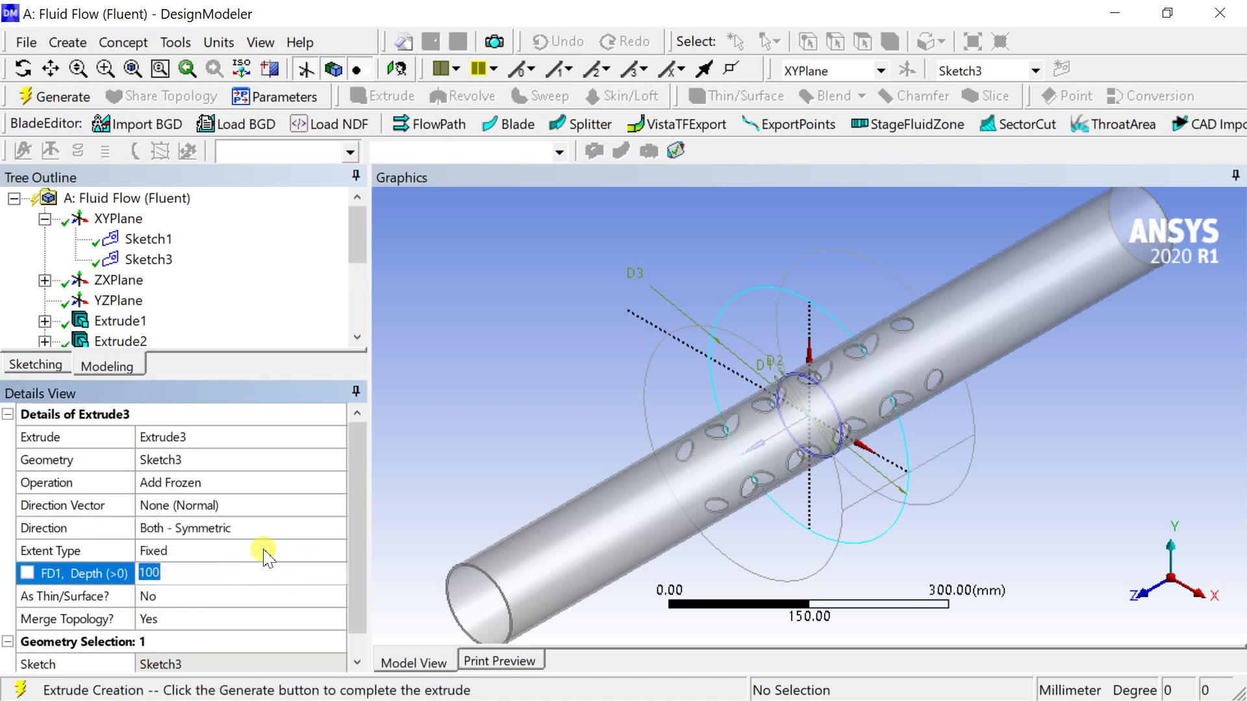
key(Return)
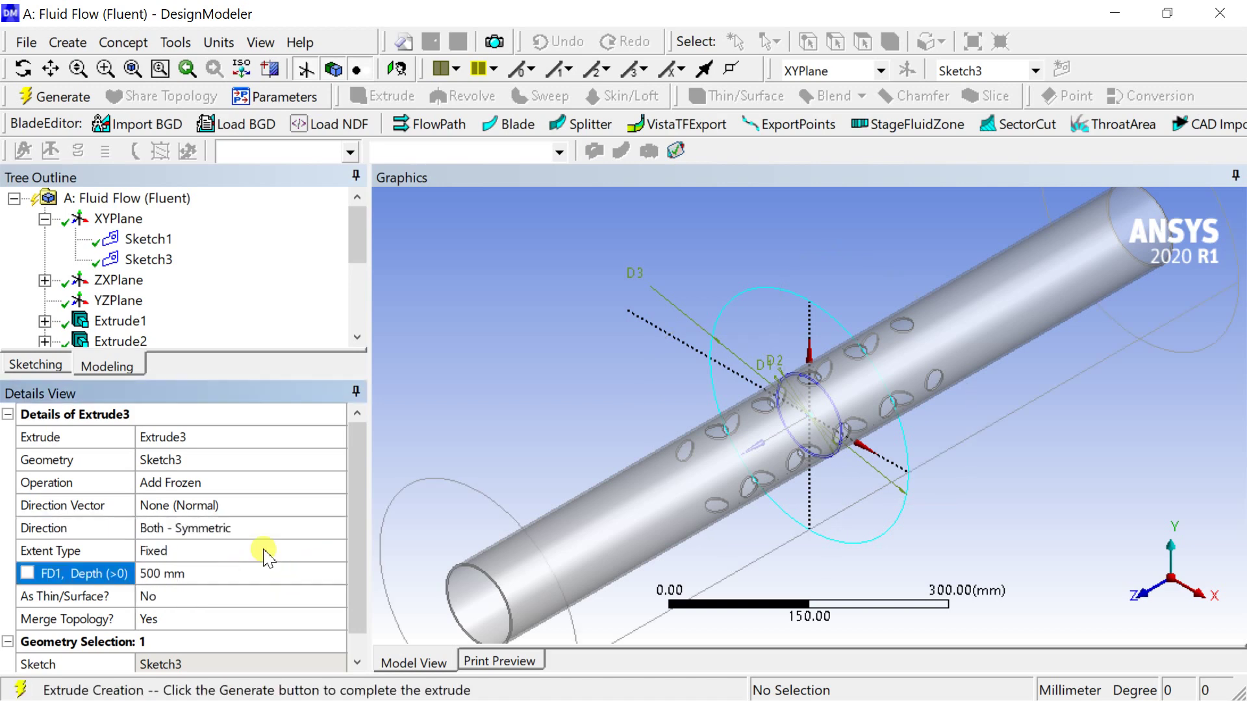
click(40, 98)
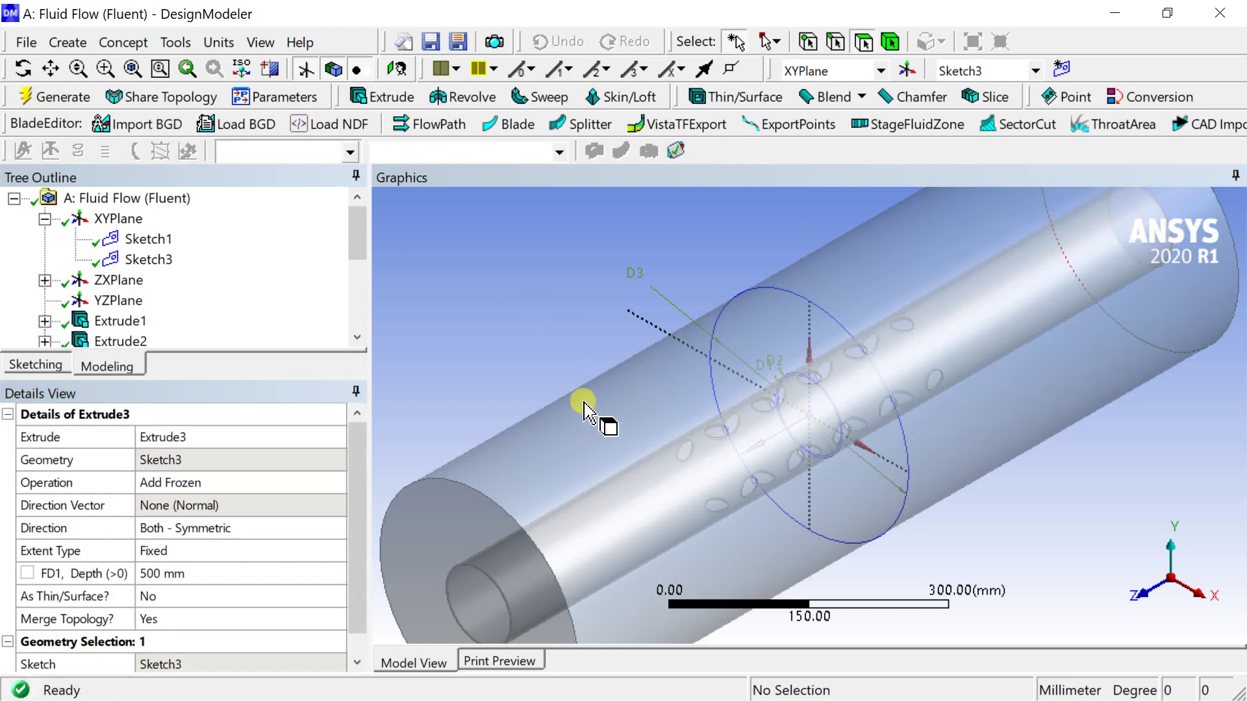
Identify the two solids, hide the perforated pipe and examine the outer cylinder alone from another angle
click(24, 67)
drag(870, 270, 665, 287)
scroll(338, 304, down, 5)
click(138, 300)
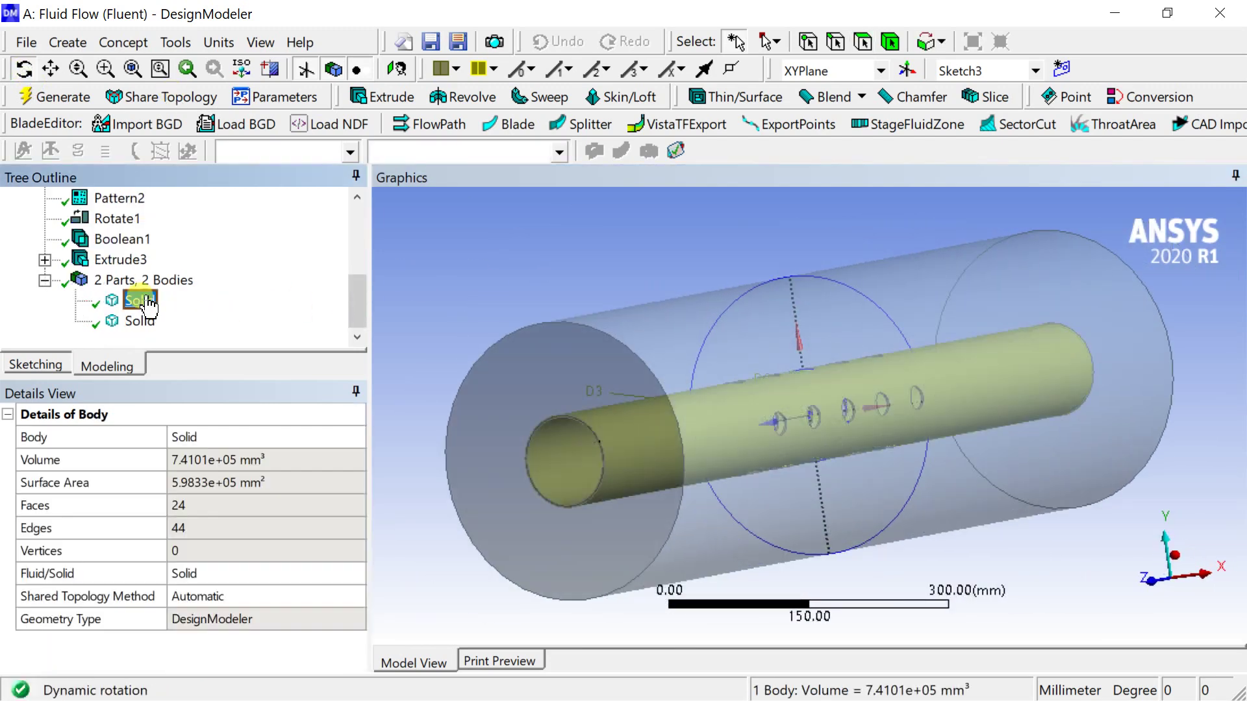
click(139, 321)
click(153, 301)
right_click(149, 312)
click(182, 317)
drag(647, 419, 569, 429)
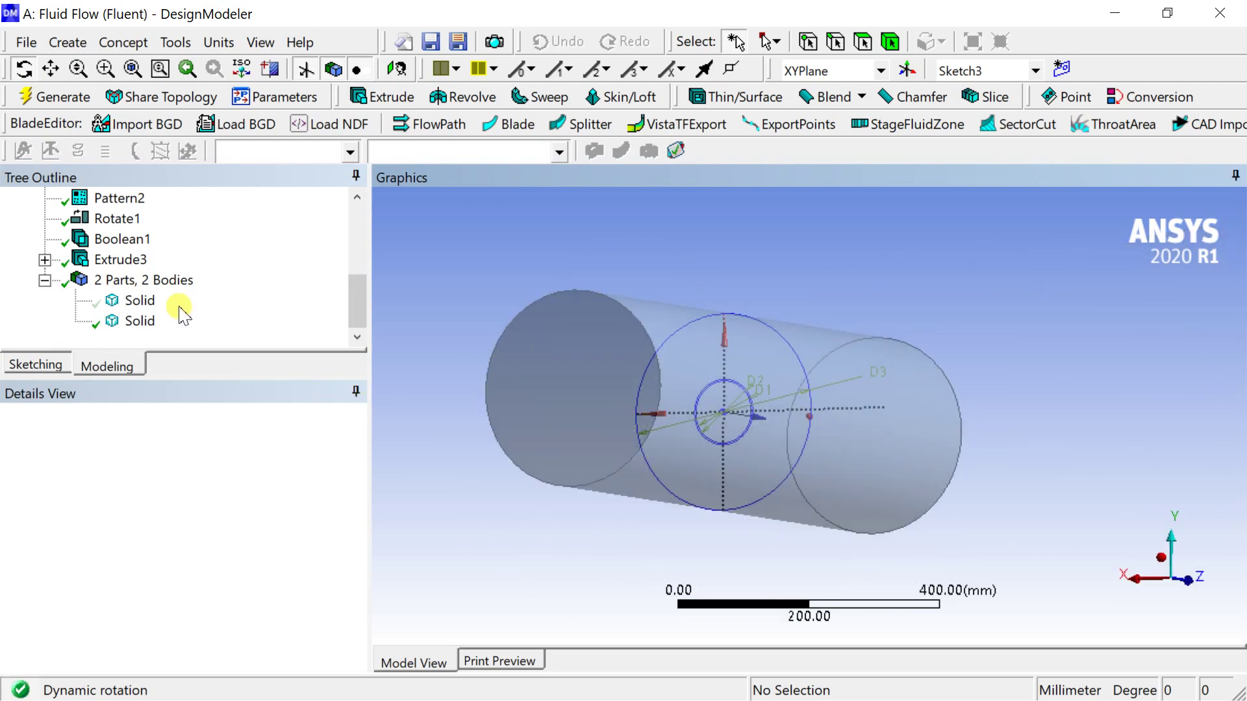
Show the hidden pipe solid again and view both bodies centred in the isometric view
click(136, 302)
click(137, 321)
right_click(135, 322)
click(182, 350)
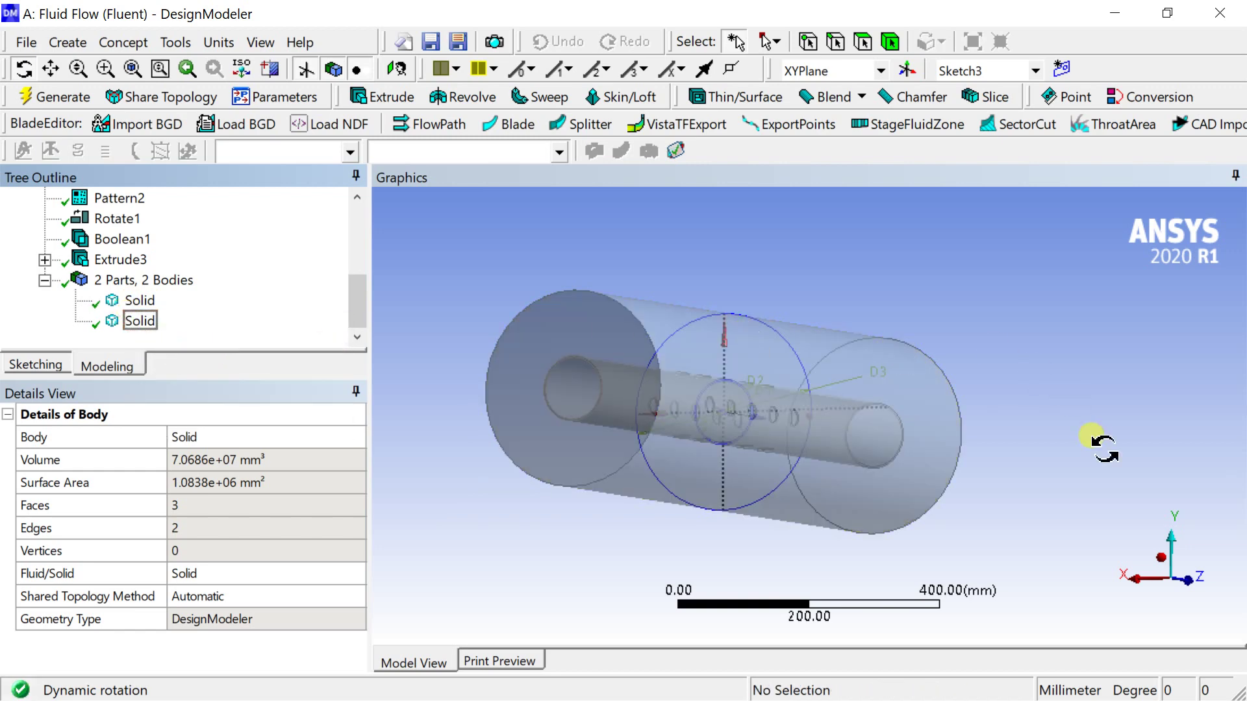
click(1162, 557)
scroll(975, 390, down, 3)
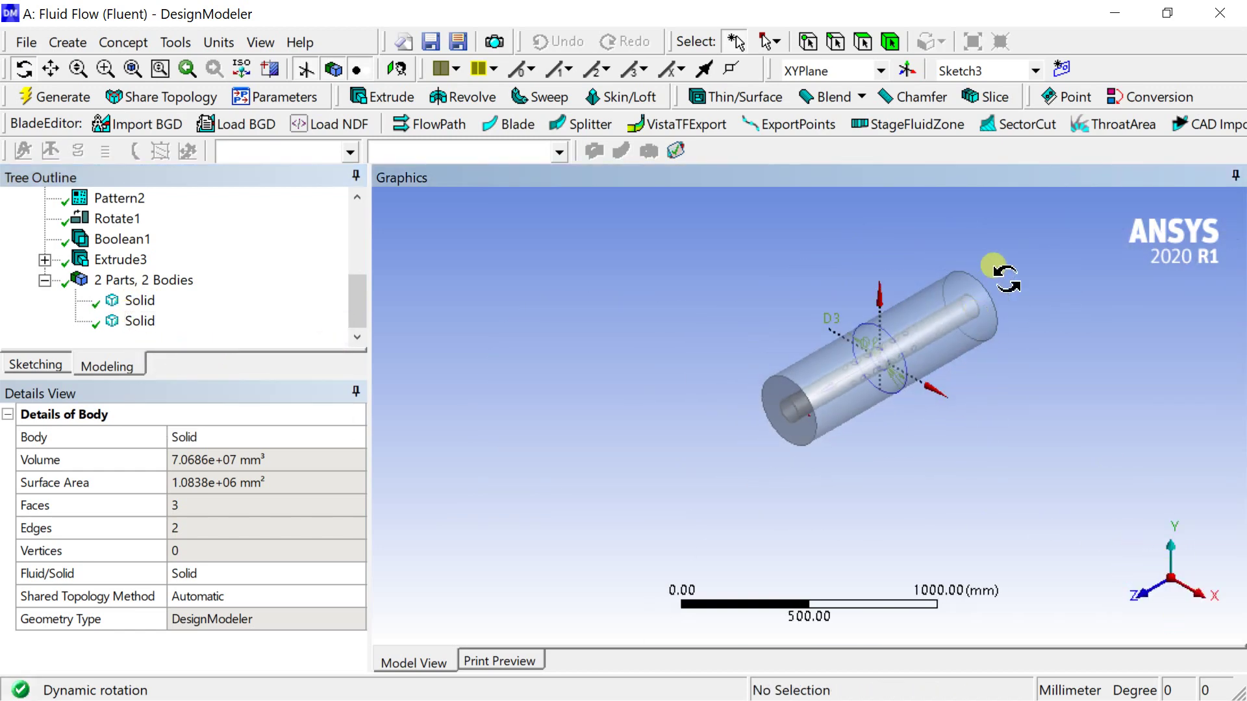
scroll(1012, 239, up, 7)
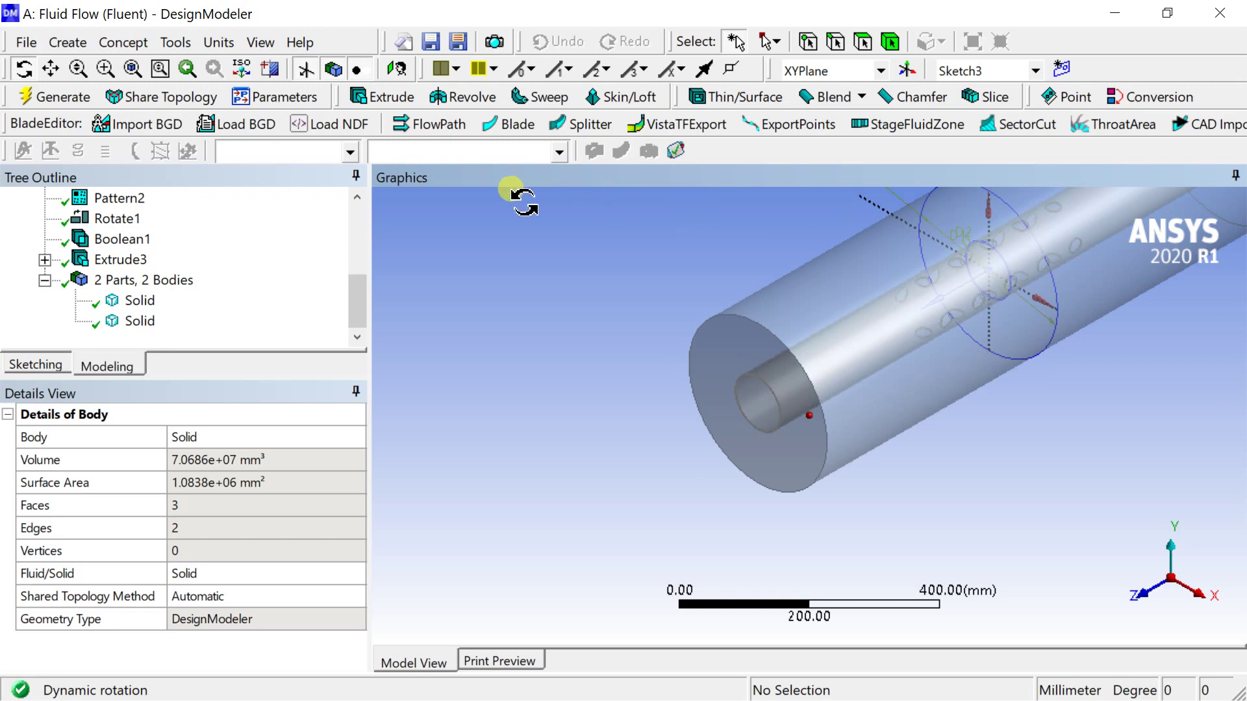
click(50, 69)
drag(593, 329, 551, 380)
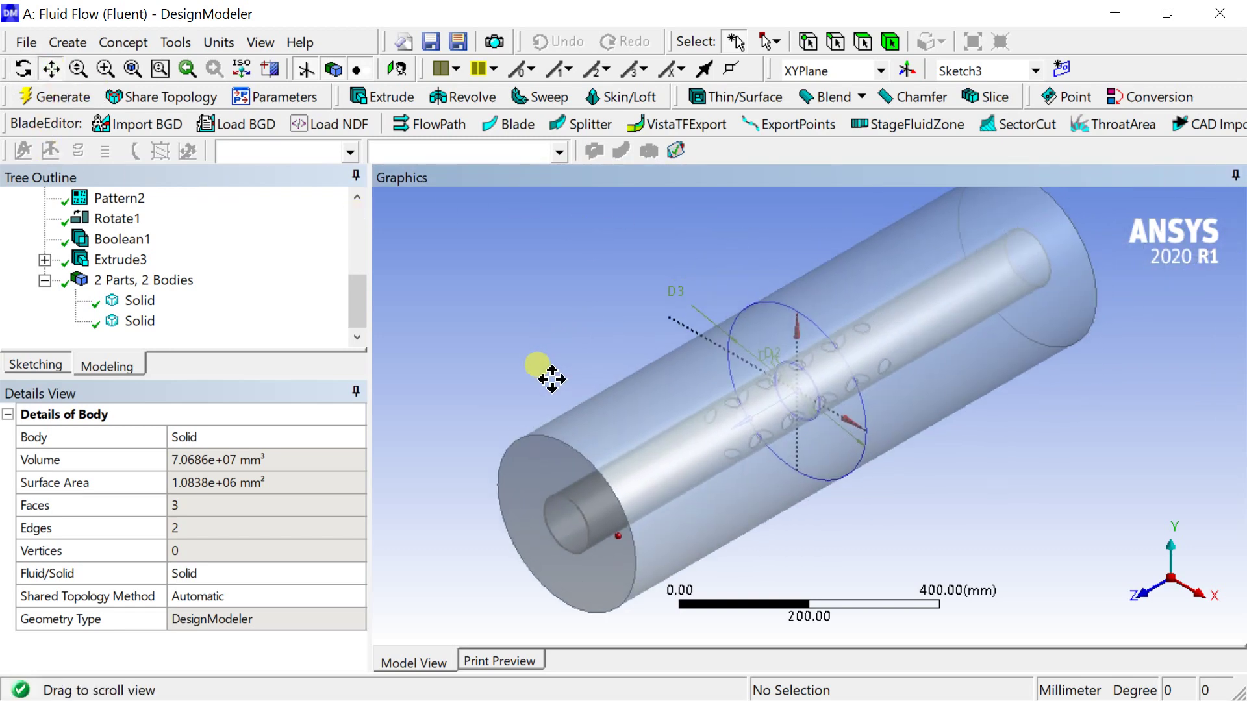
click(548, 362)
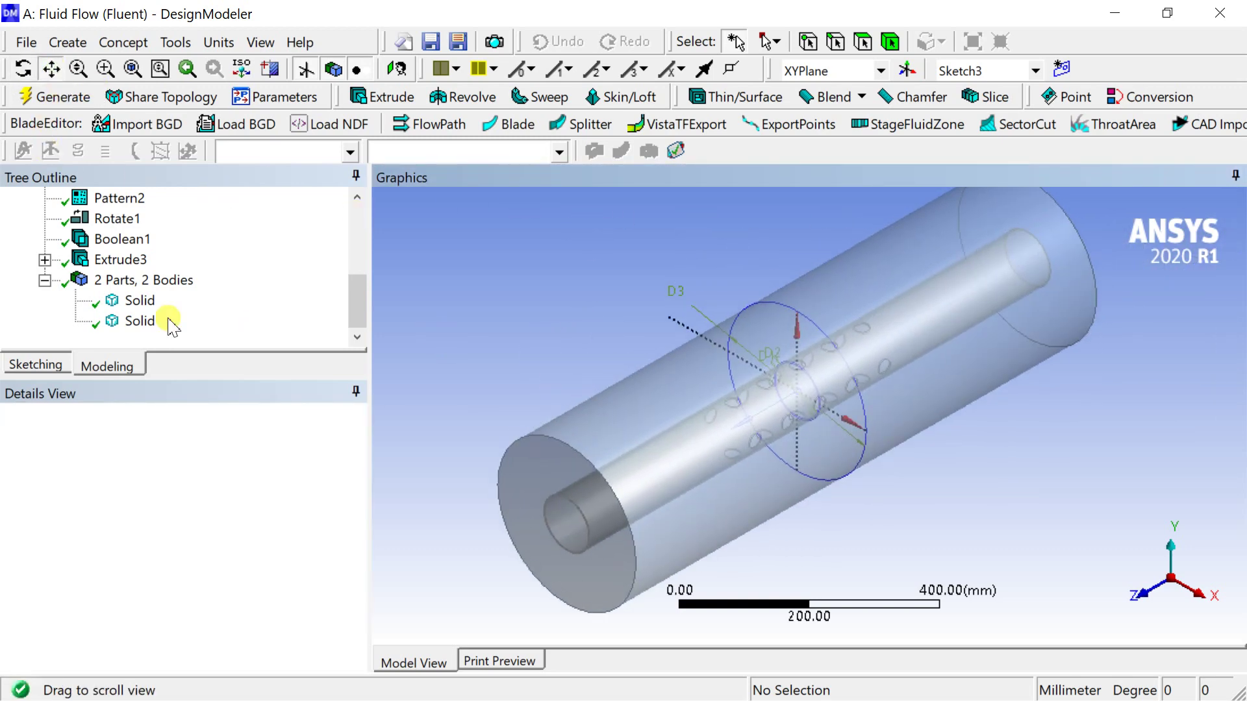
Create a Boolean with the Subtract operation and assign the large outer cylinder as the target body
click(64, 43)
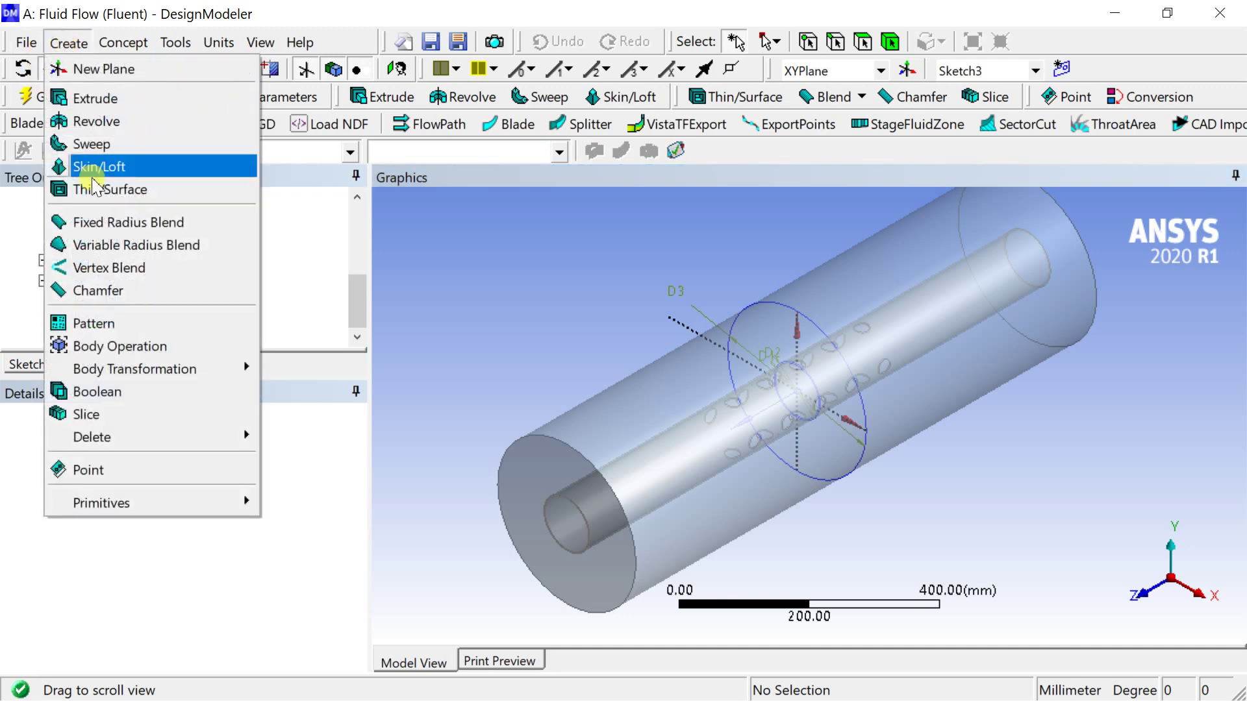
click(97, 392)
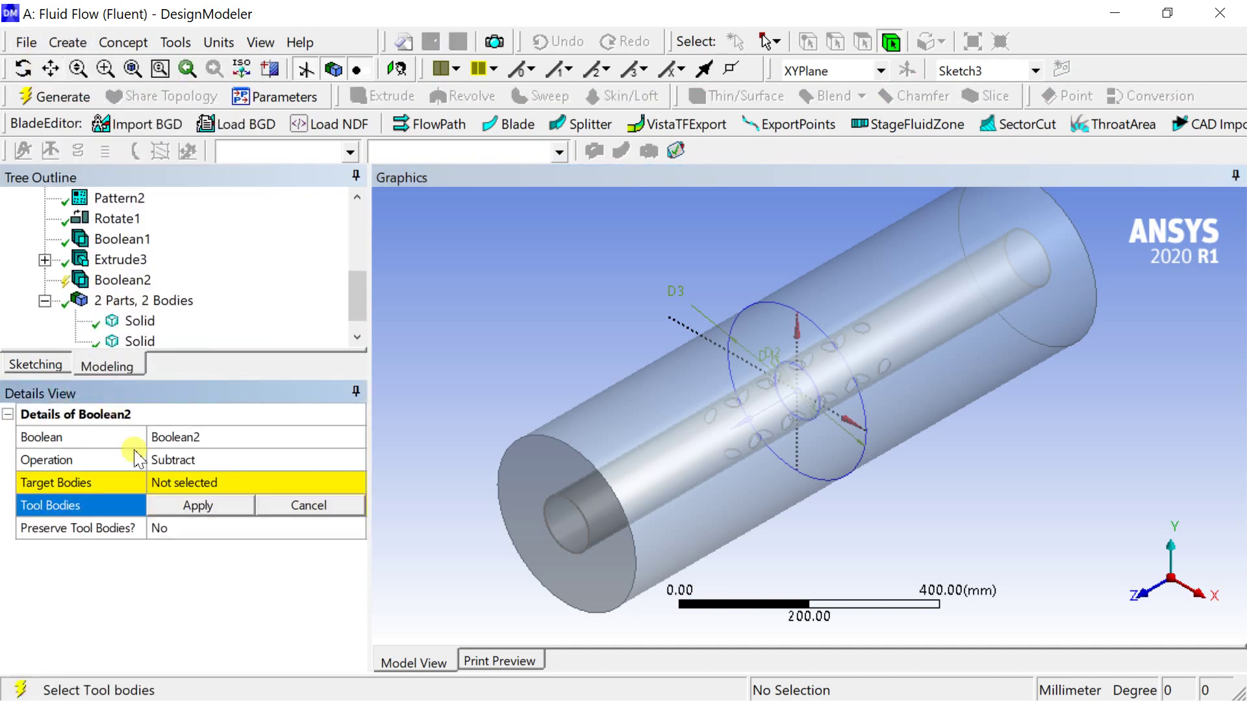
click(199, 482)
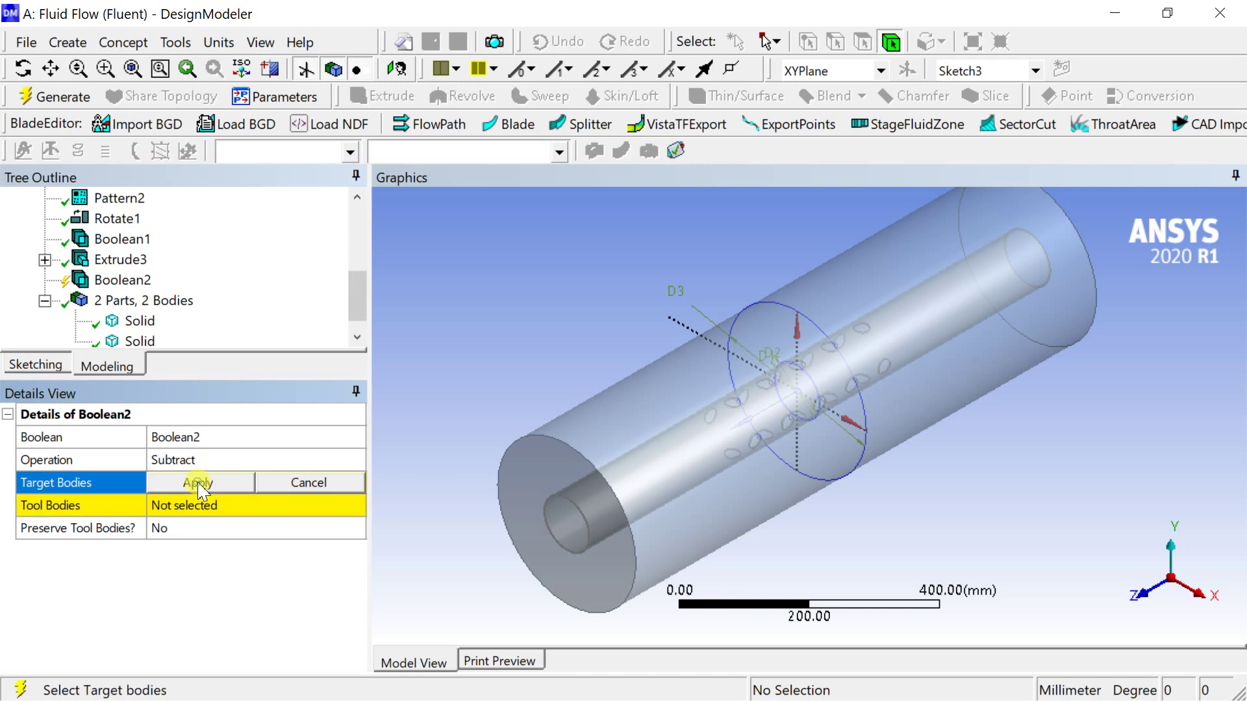
click(626, 435)
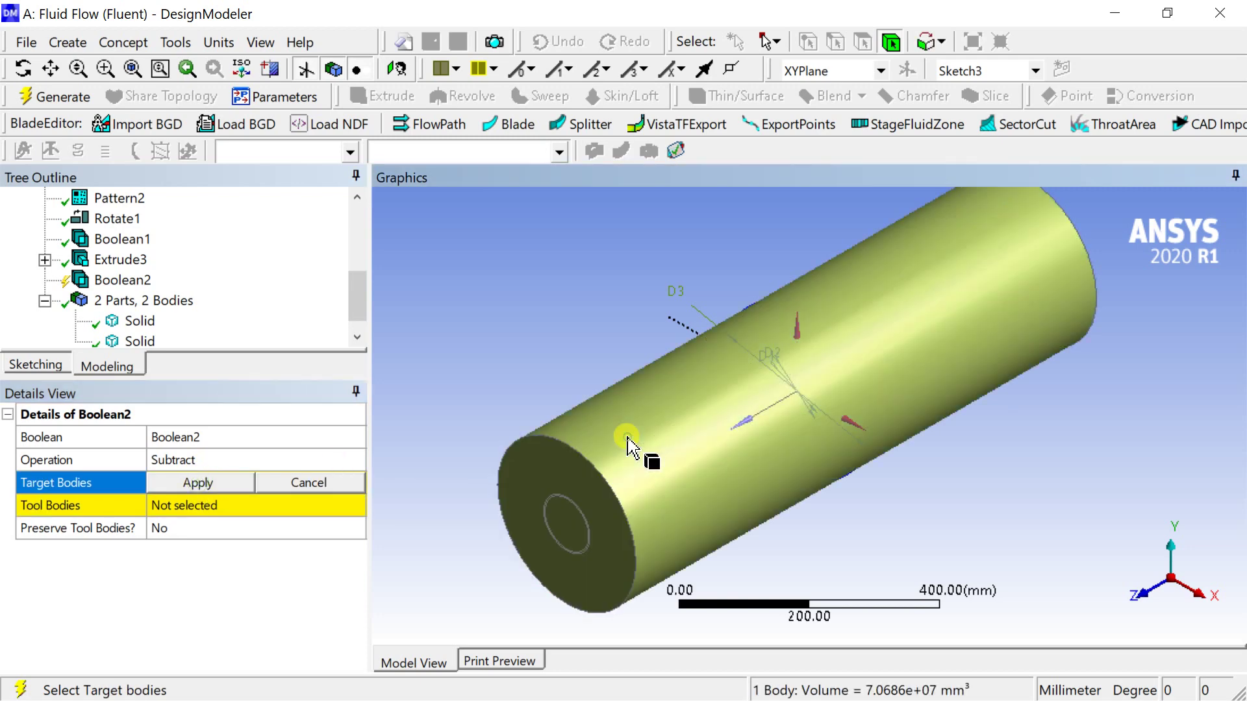
click(207, 484)
Assign the perforated pipe solid as the tool body and set Preserve Tool Bodies to Yes
click(212, 509)
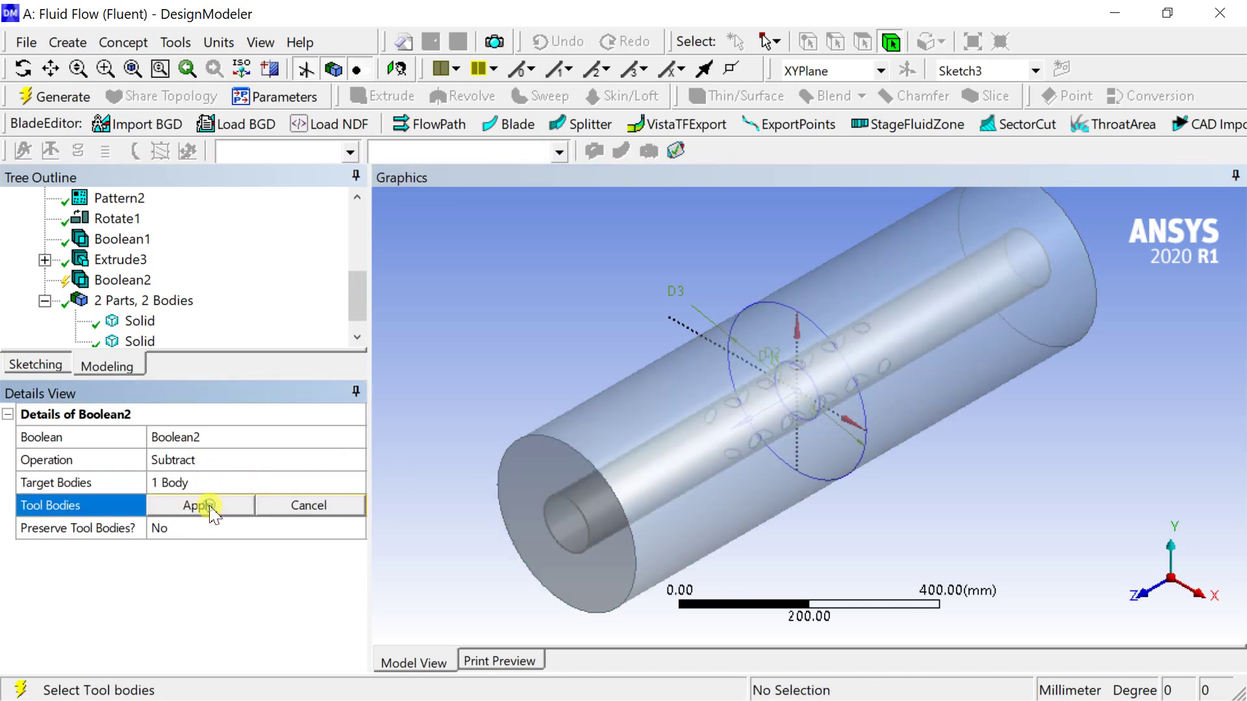
click(140, 321)
click(181, 506)
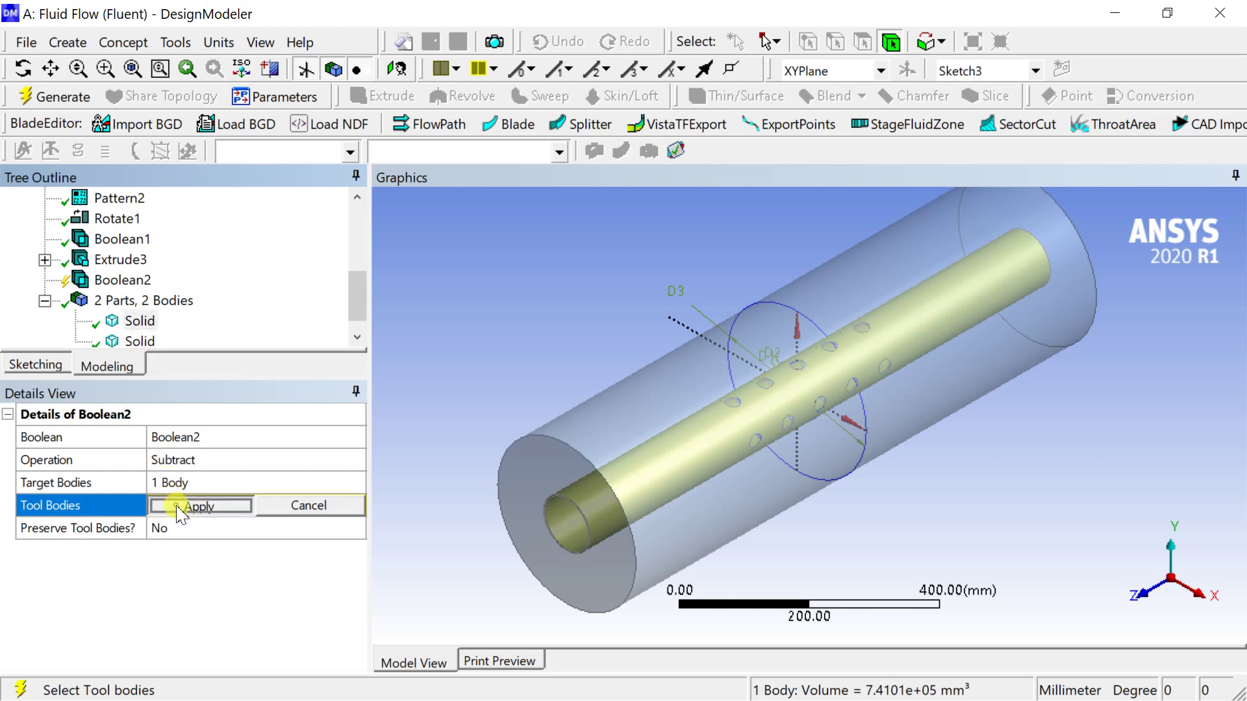
click(196, 527)
click(357, 528)
click(252, 563)
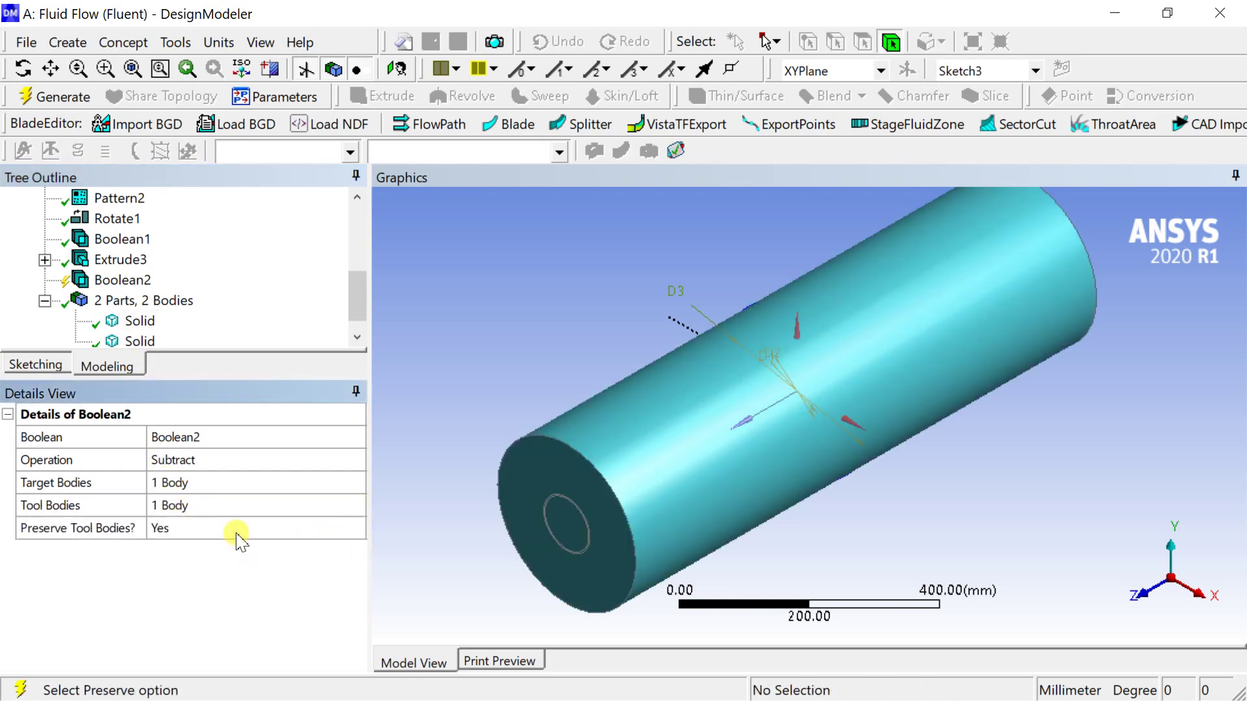
Generate the Boolean subtraction and check the pipe and outer cylinder solids one after the other
click(66, 103)
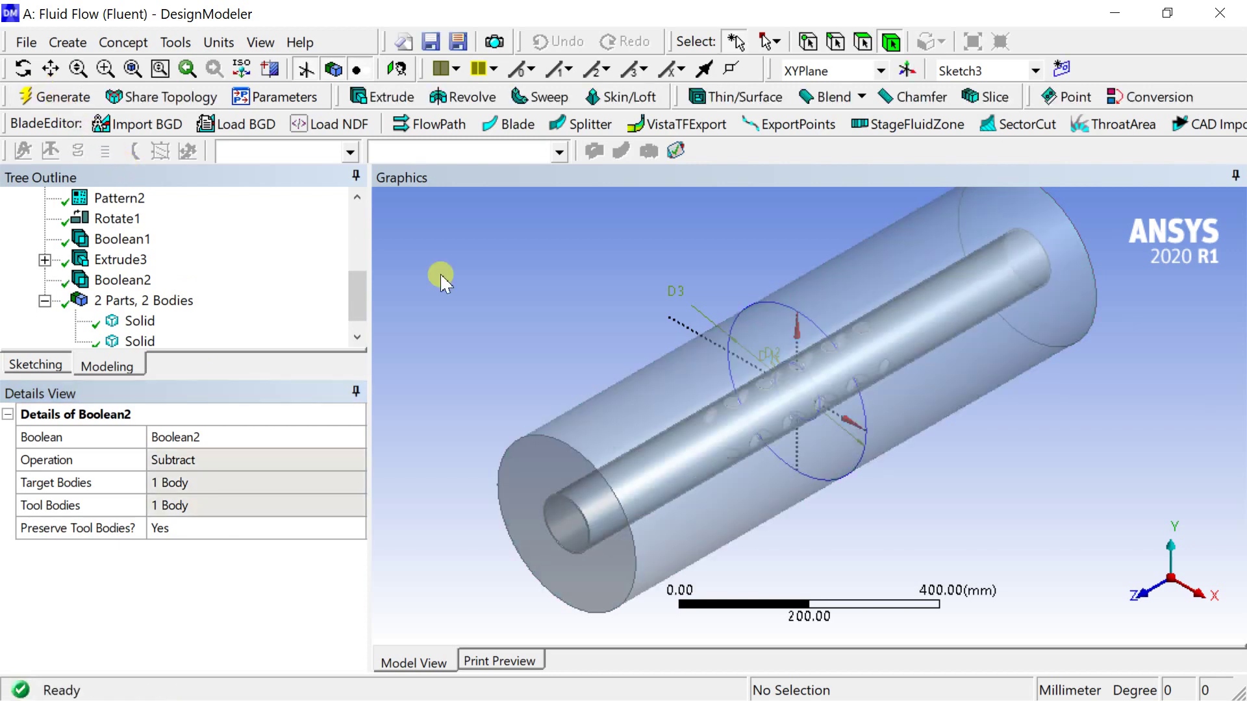
click(139, 321)
click(137, 337)
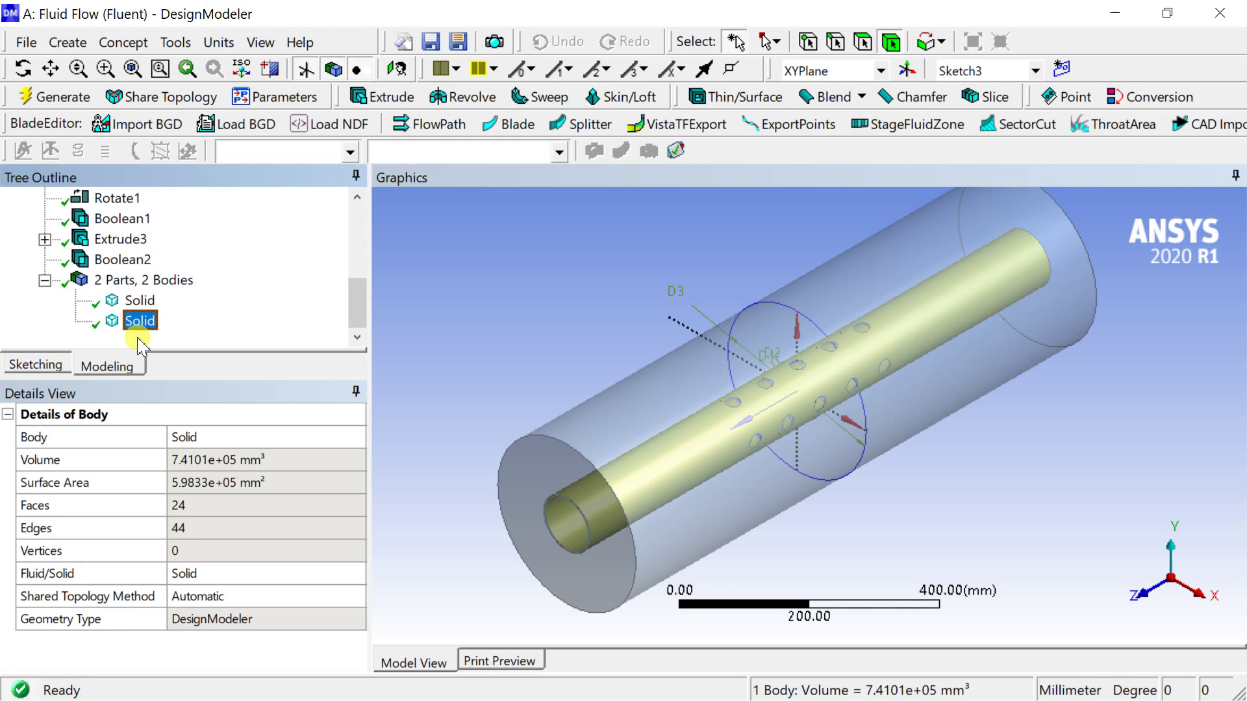
click(140, 301)
click(140, 321)
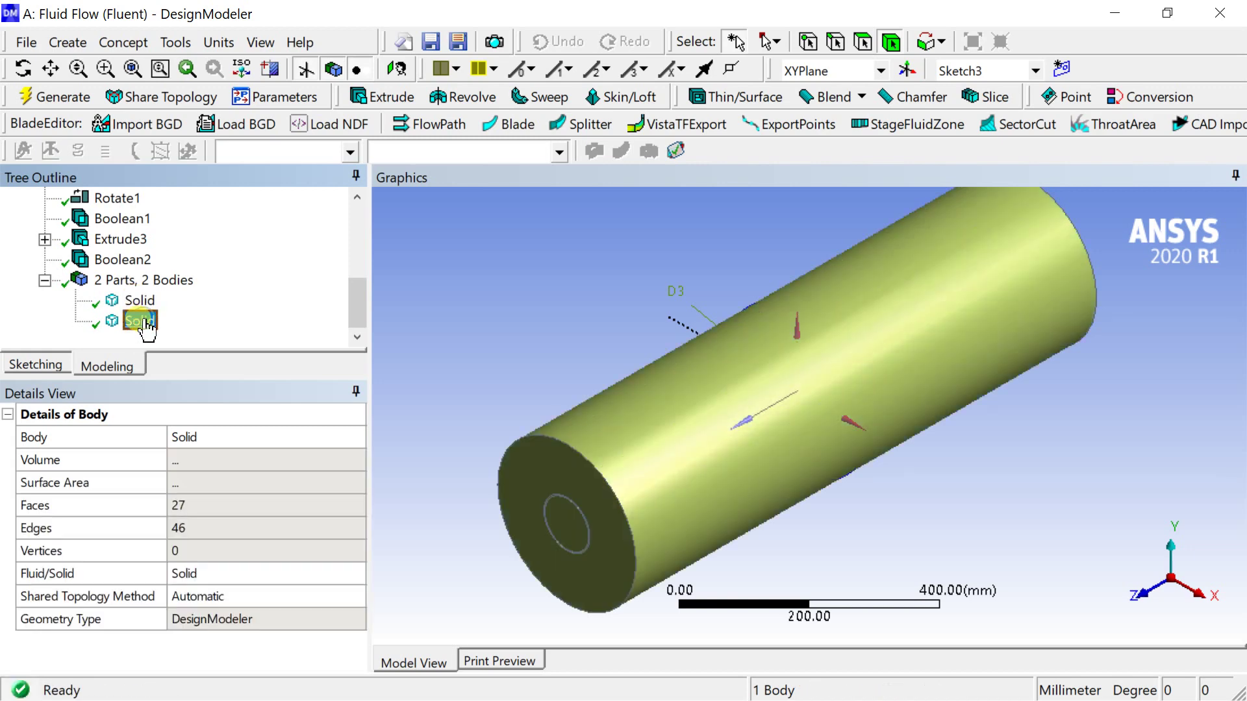
click(141, 301)
Hide the perforated pipe solid to inspect the subtracted outer cylinder alone, and show all bodies again
right_click(142, 300)
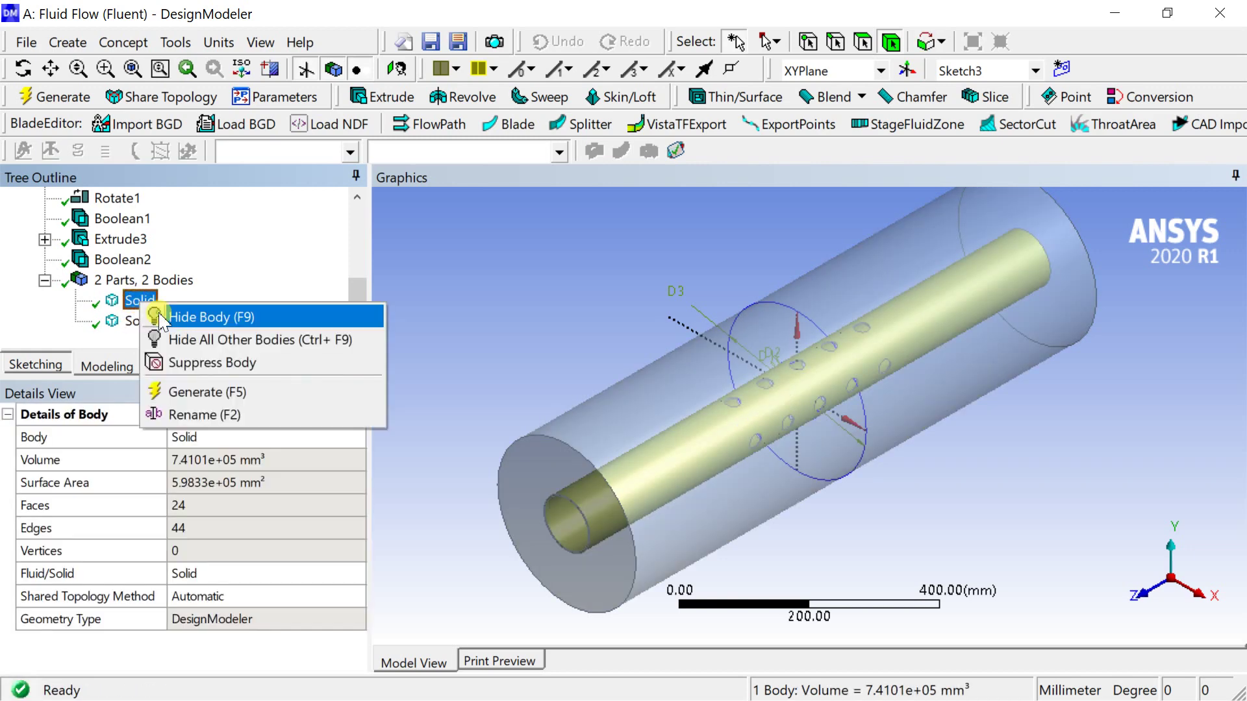
click(189, 315)
click(133, 321)
click(134, 301)
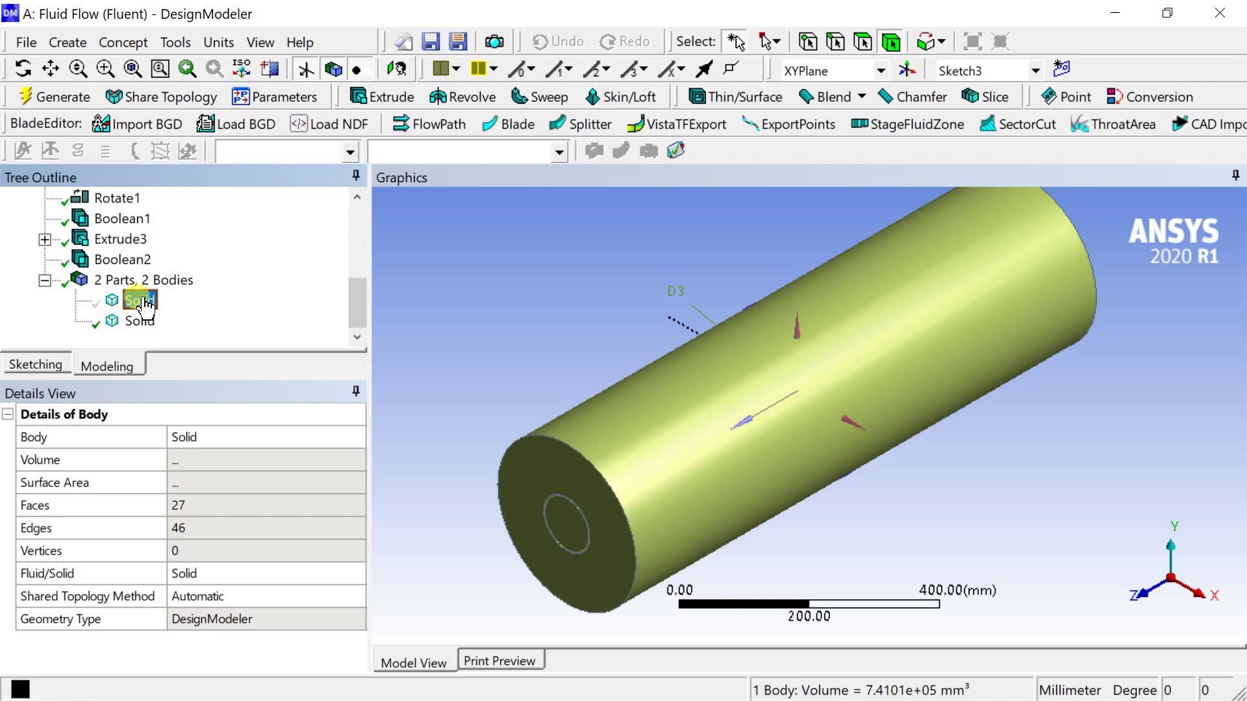
click(480, 331)
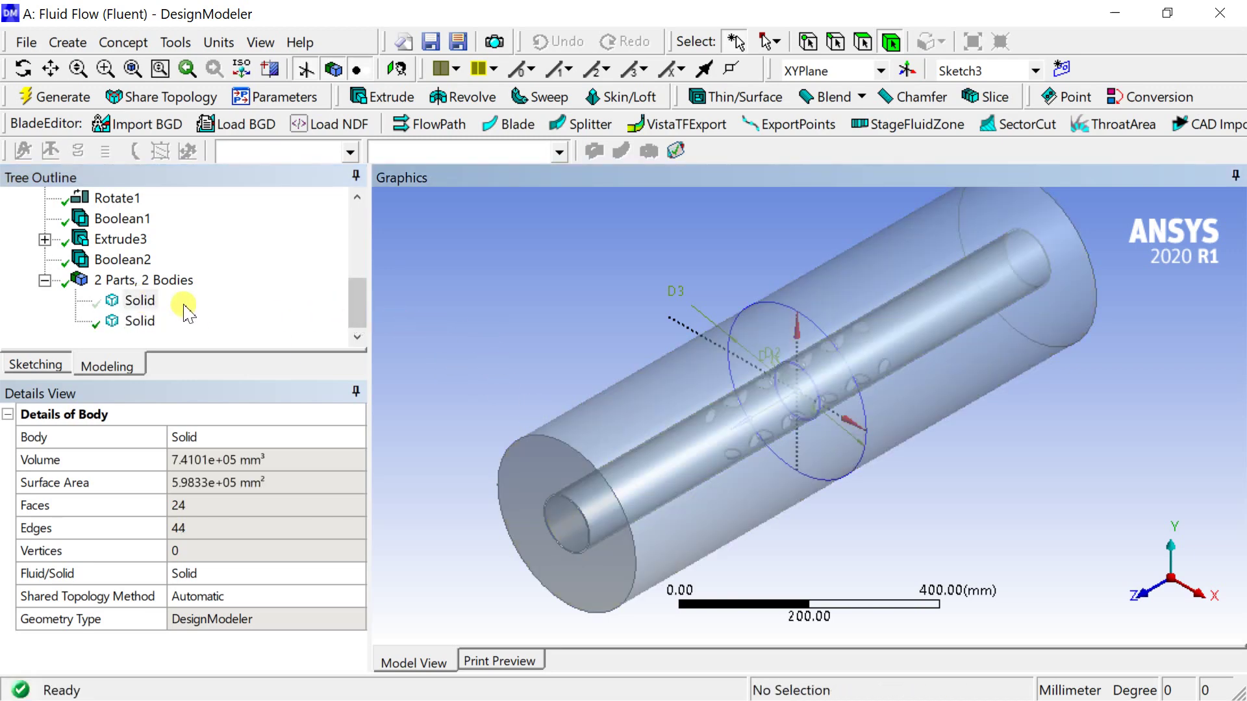
right_click(147, 302)
click(201, 356)
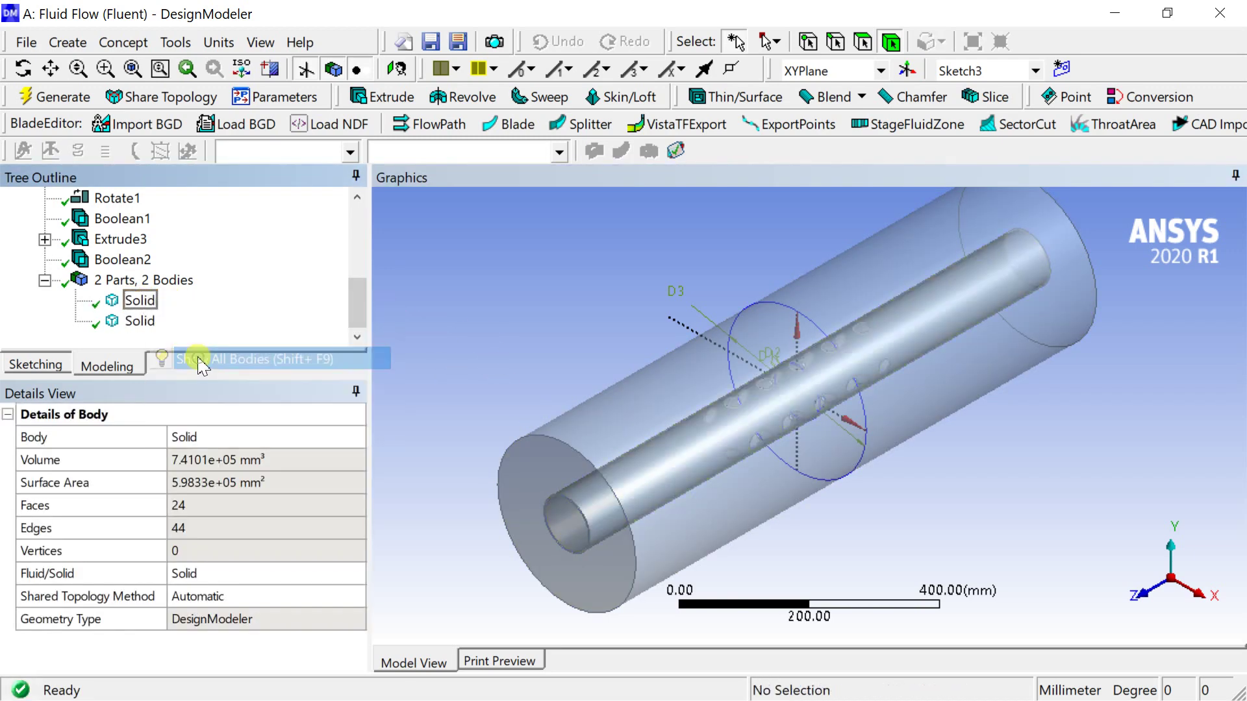
Combine the pipe and outer cylinder solids into one new multi-body part
click(139, 320)
ctrl+click(143, 303)
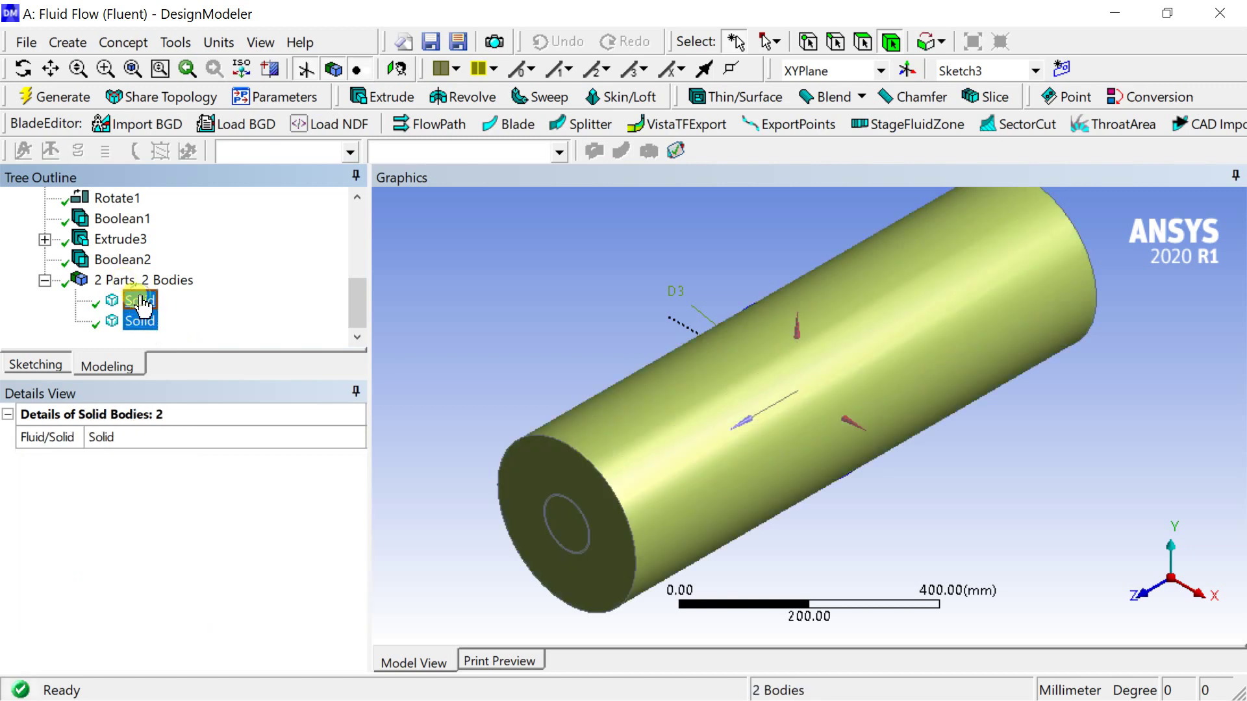
right_click(141, 301)
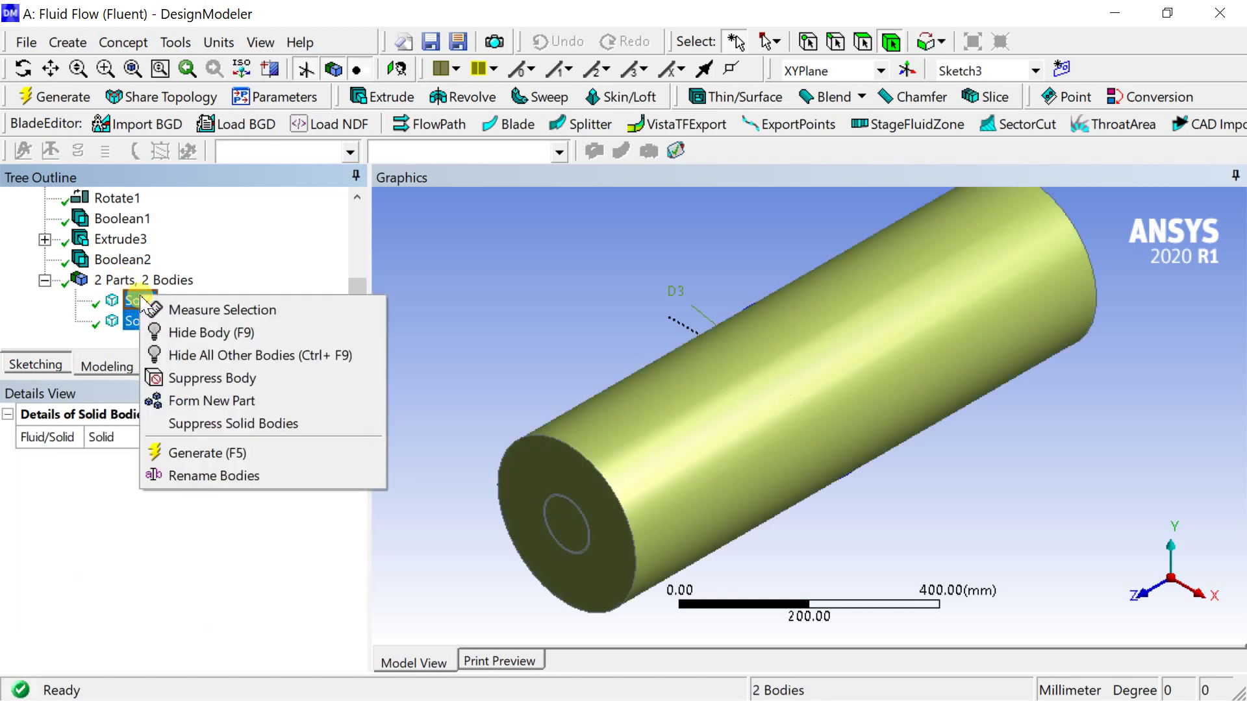
click(184, 400)
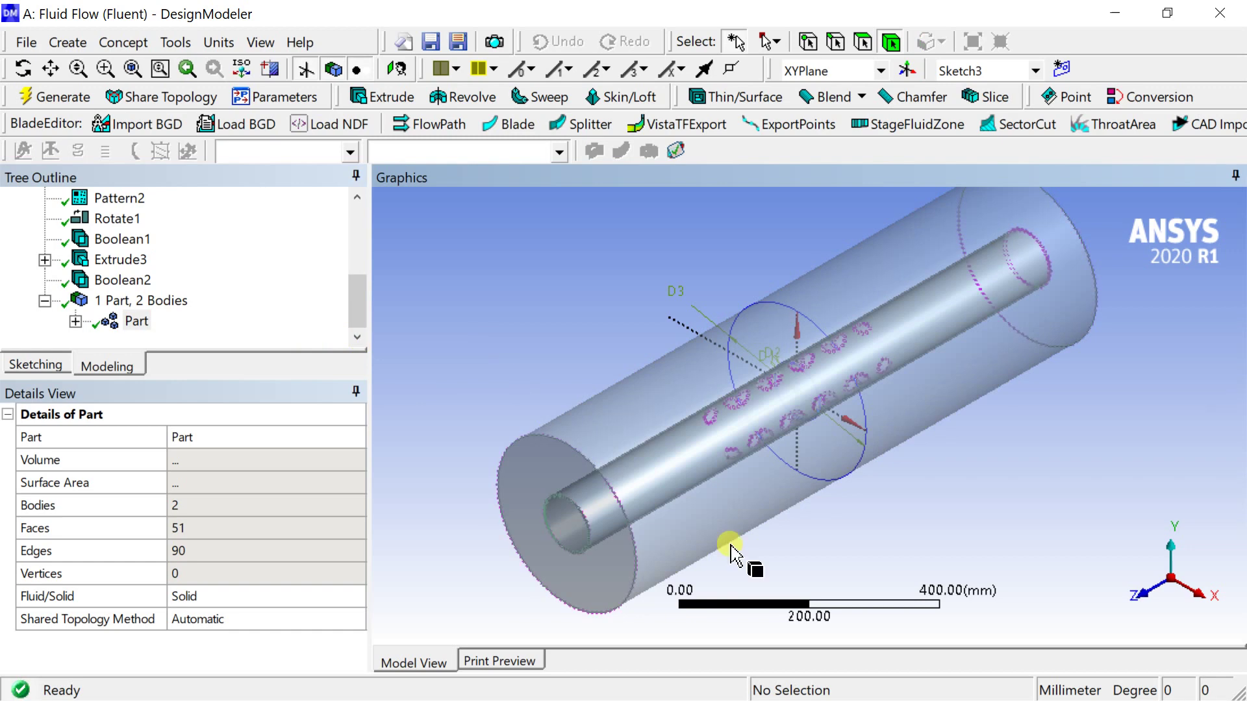
Examine the pipe inside the outer cylinder of the combined part in the end-on and isometric views
click(1143, 591)
scroll(741, 564, down, 3)
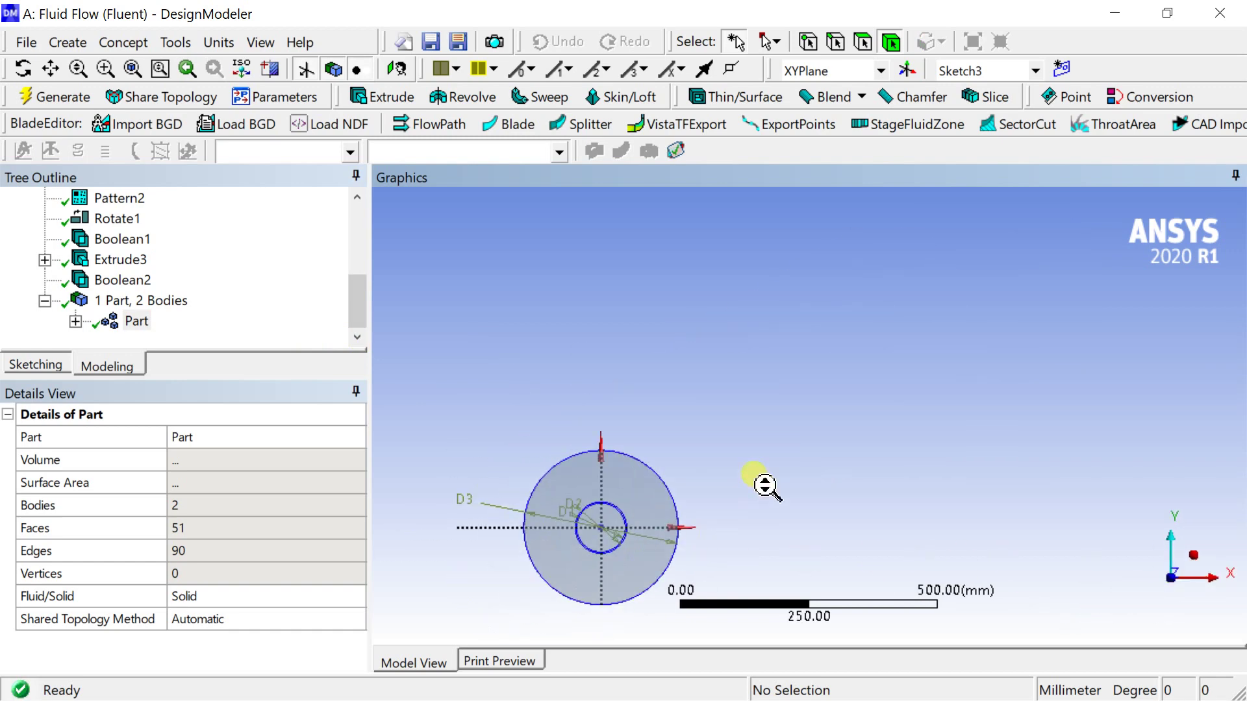
click(1191, 557)
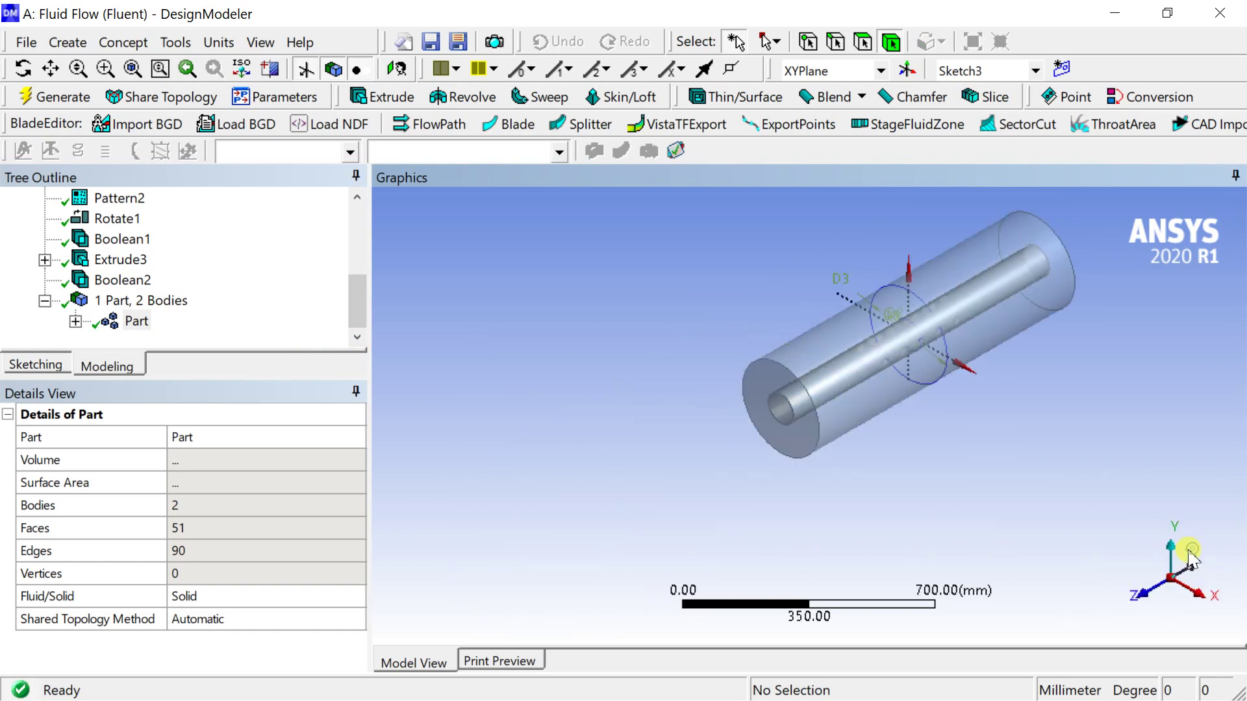
click(1130, 593)
scroll(766, 501, up, 5)
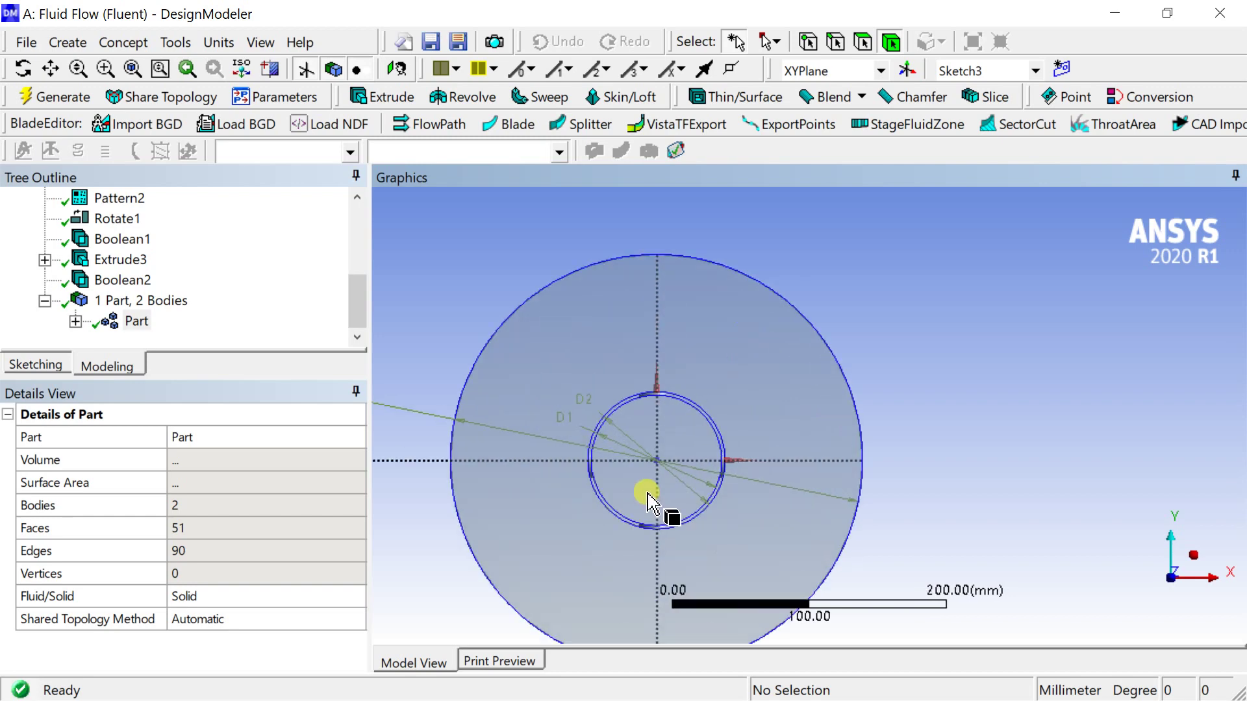
click(718, 376)
click(919, 338)
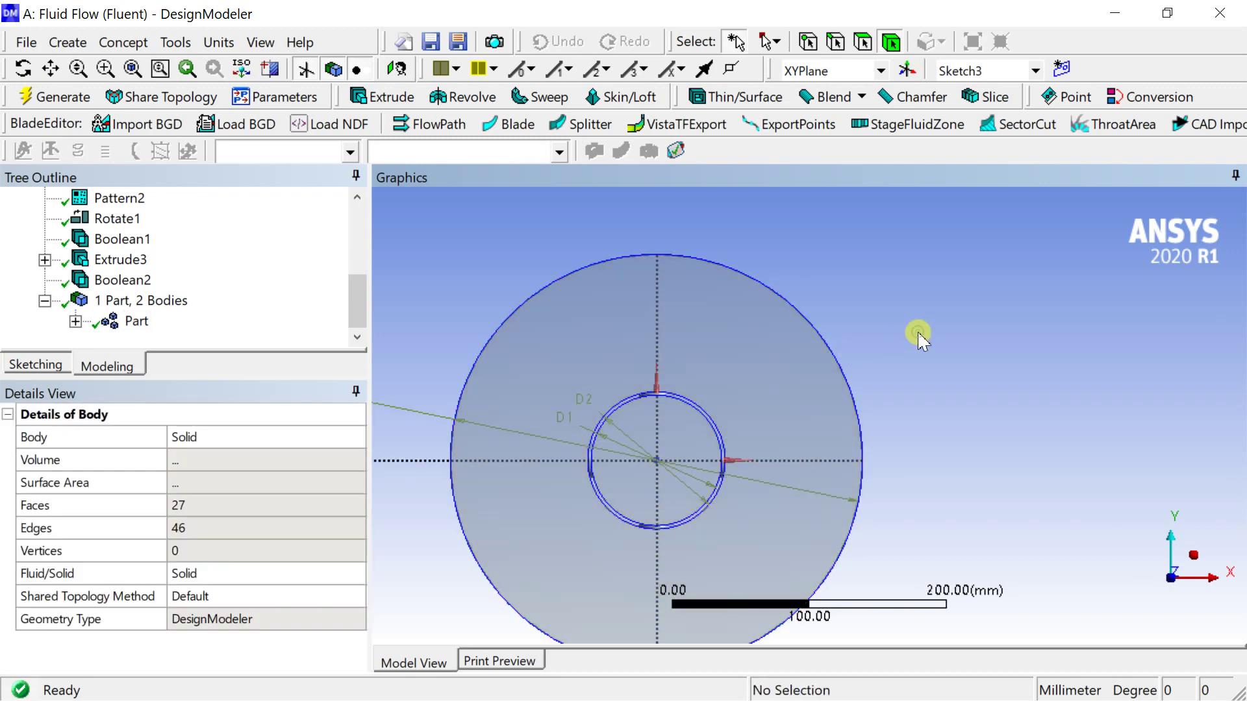
click(1194, 557)
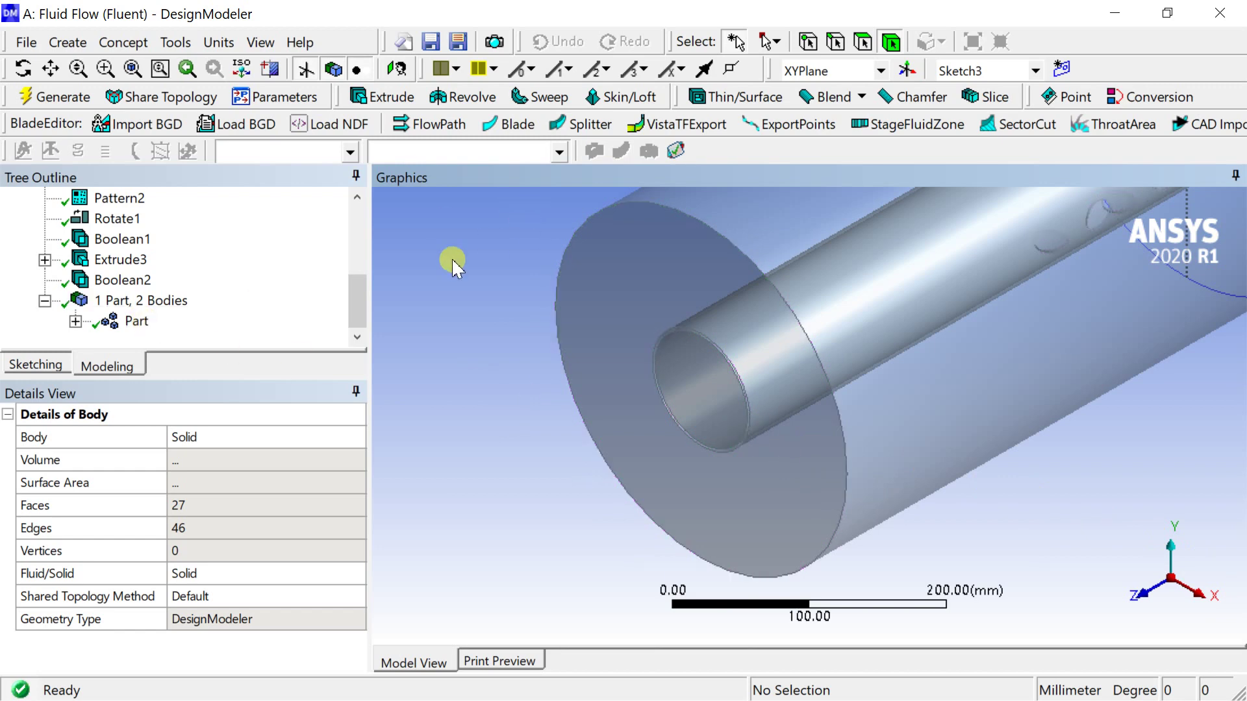
scroll(500, 298, down, 5)
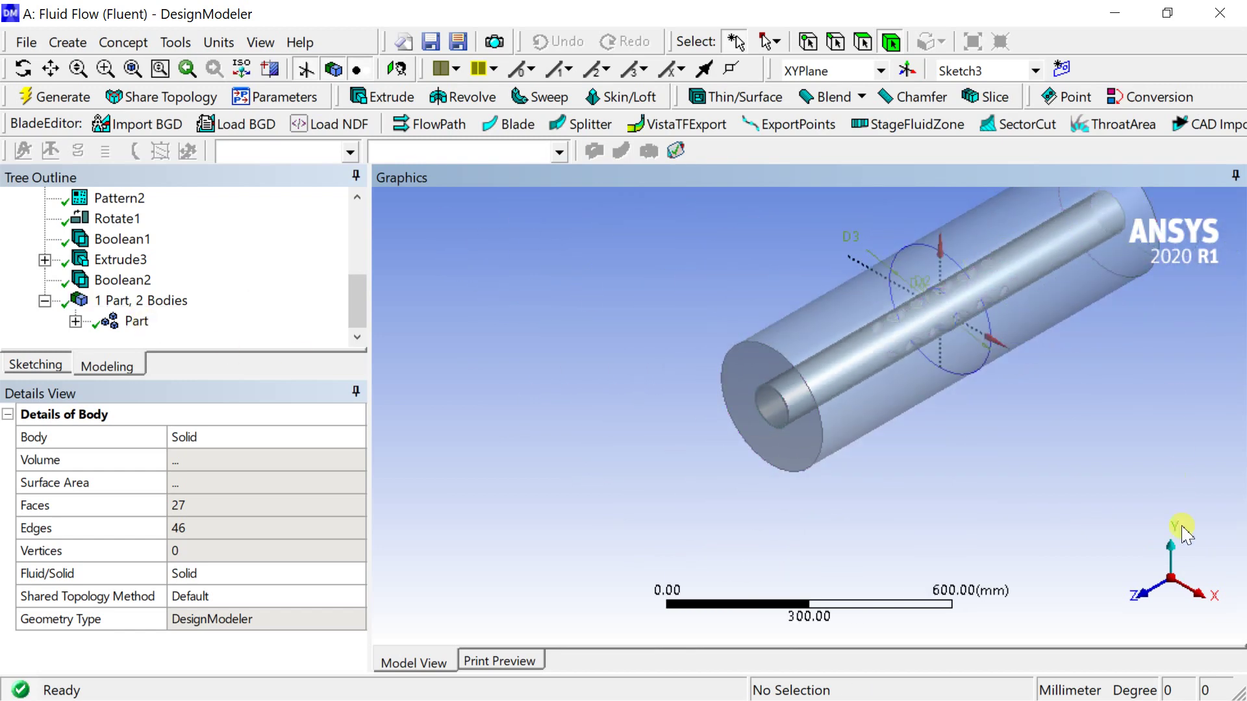
click(1142, 592)
scroll(787, 488, up, 3)
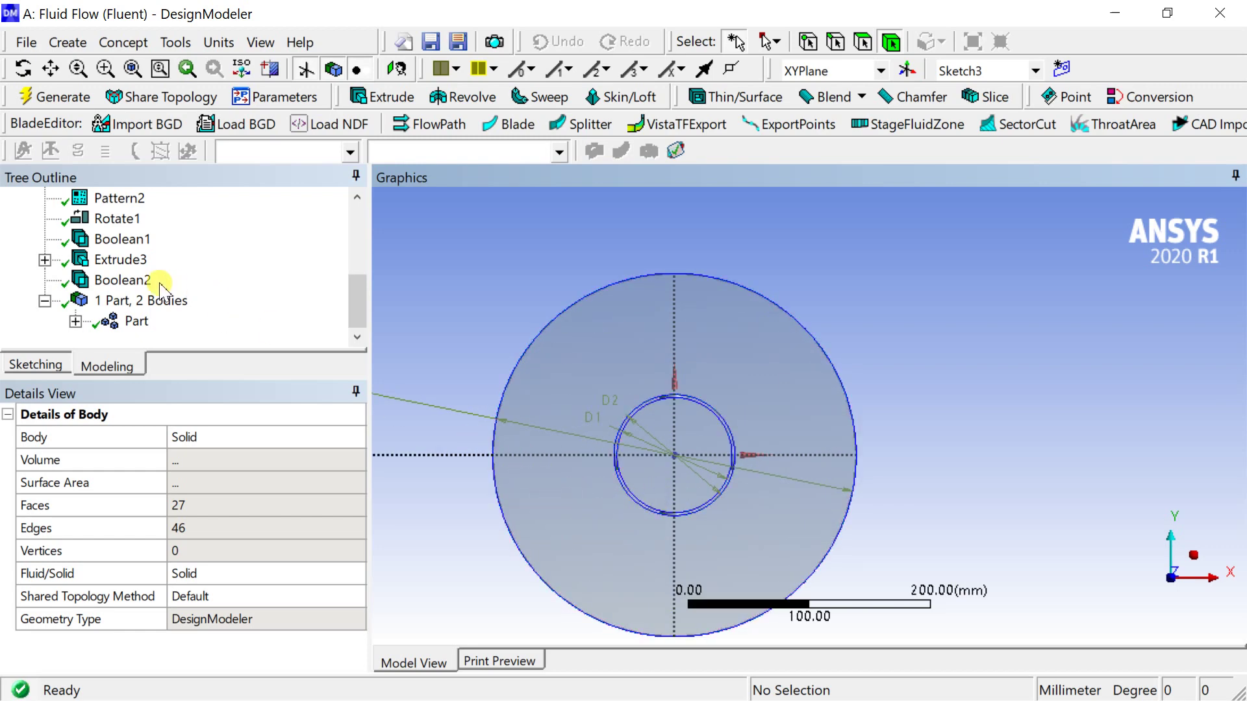
Create a new sketch on the XYPlane and orient the view to look straight at it
scroll(175, 288, up, 3)
click(118, 199)
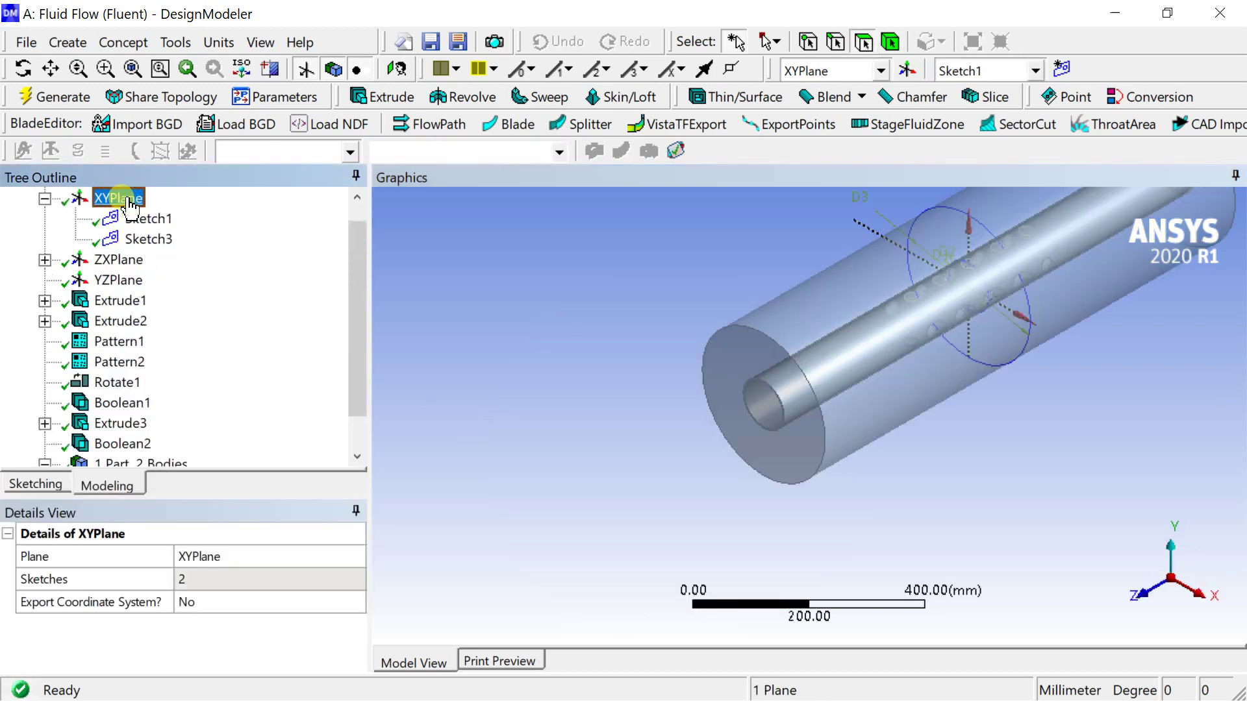
click(1061, 69)
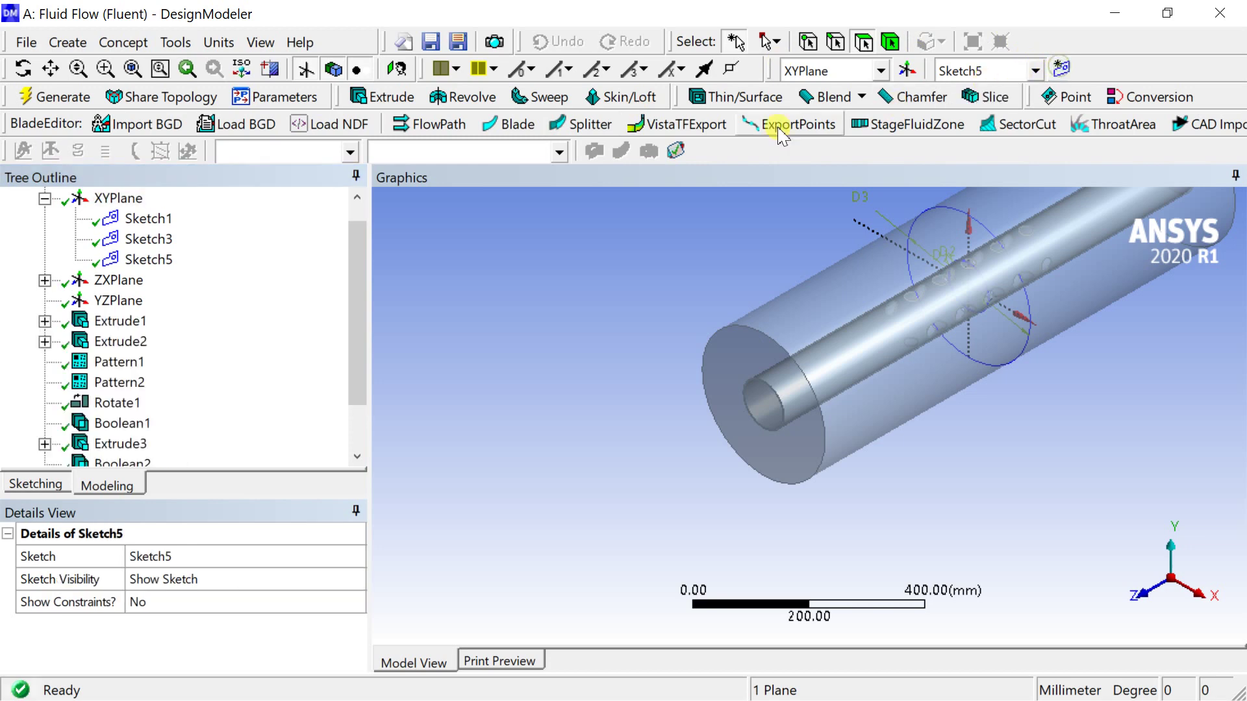
click(150, 260)
right_click(156, 268)
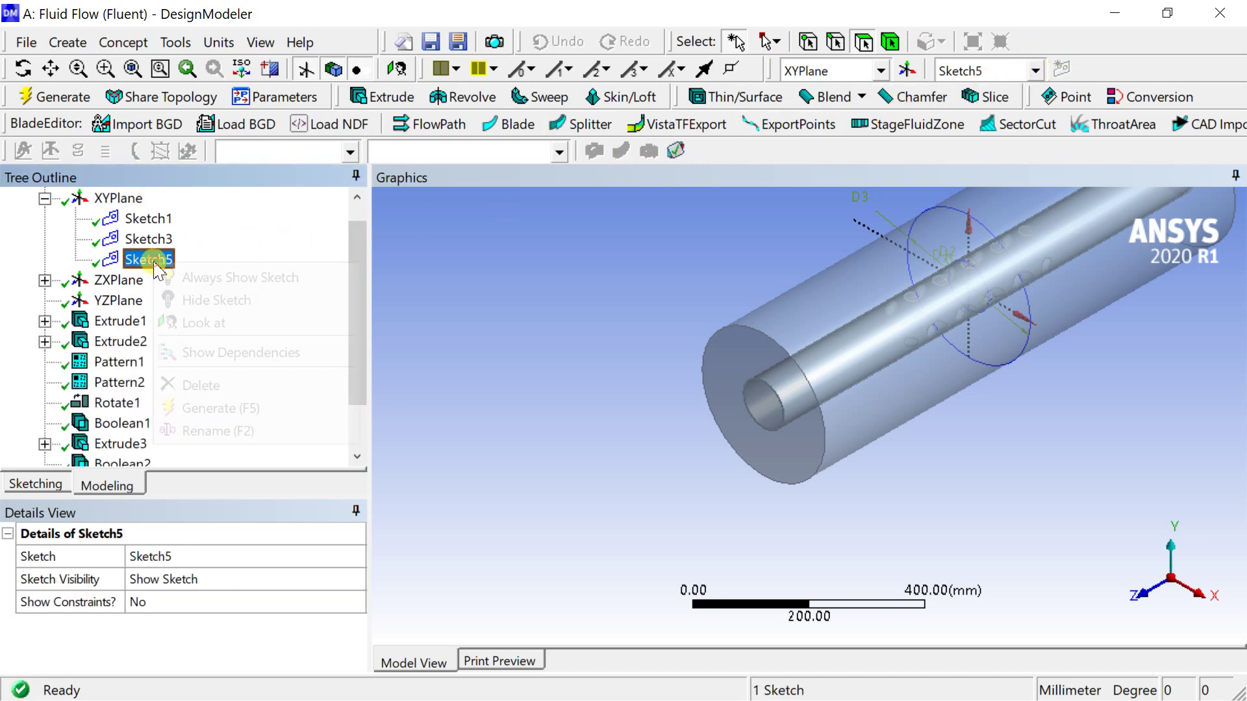
click(202, 321)
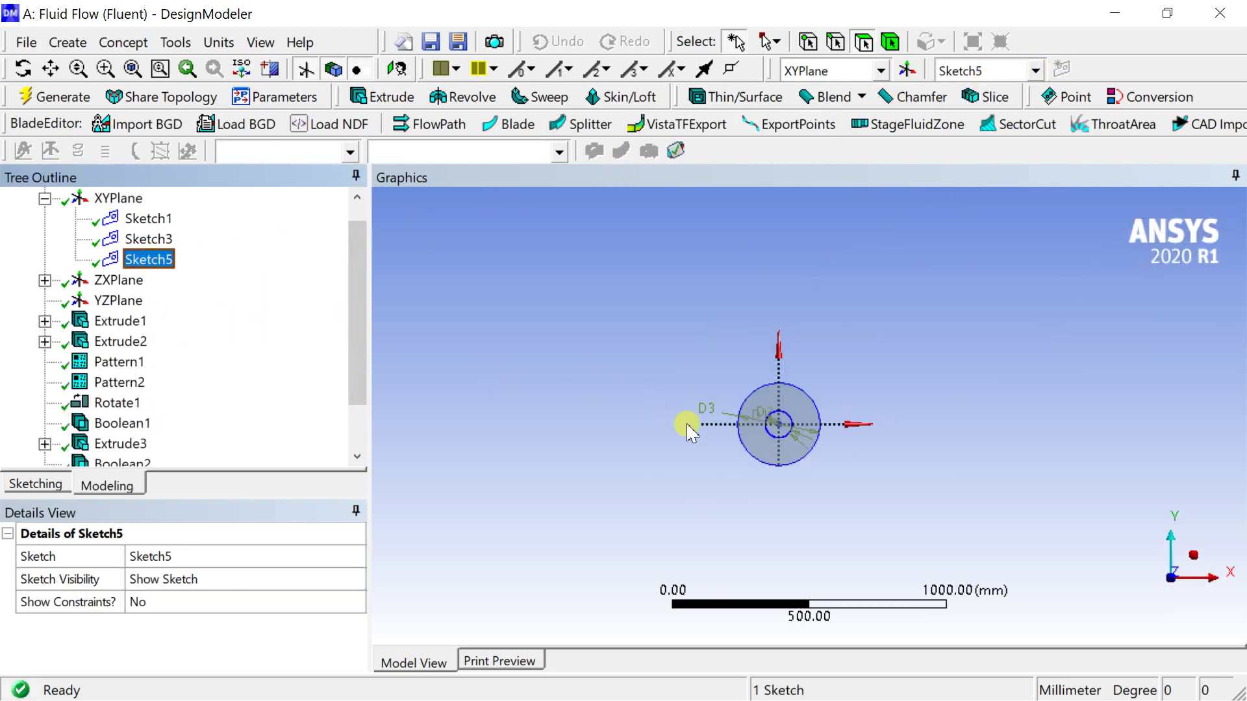
scroll(676, 448, up, 5)
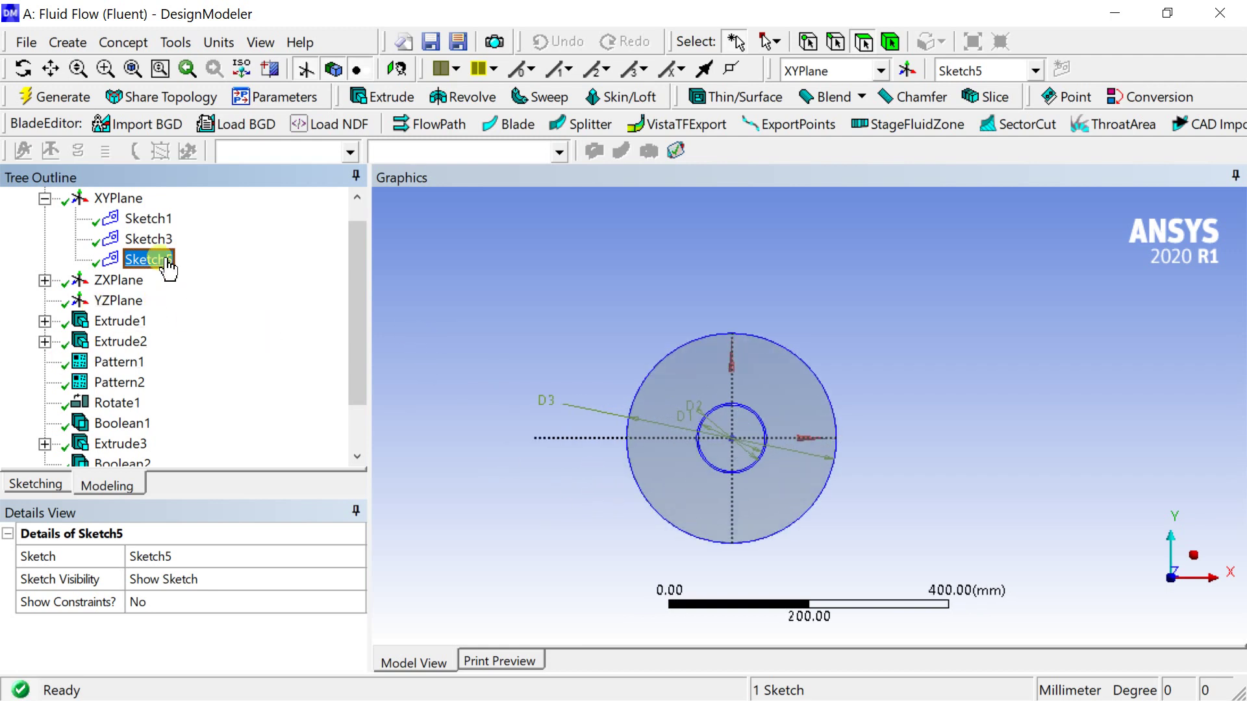
Switch to sketching mode and turn off the solid model display so only sketch geometry is shown
click(52, 483)
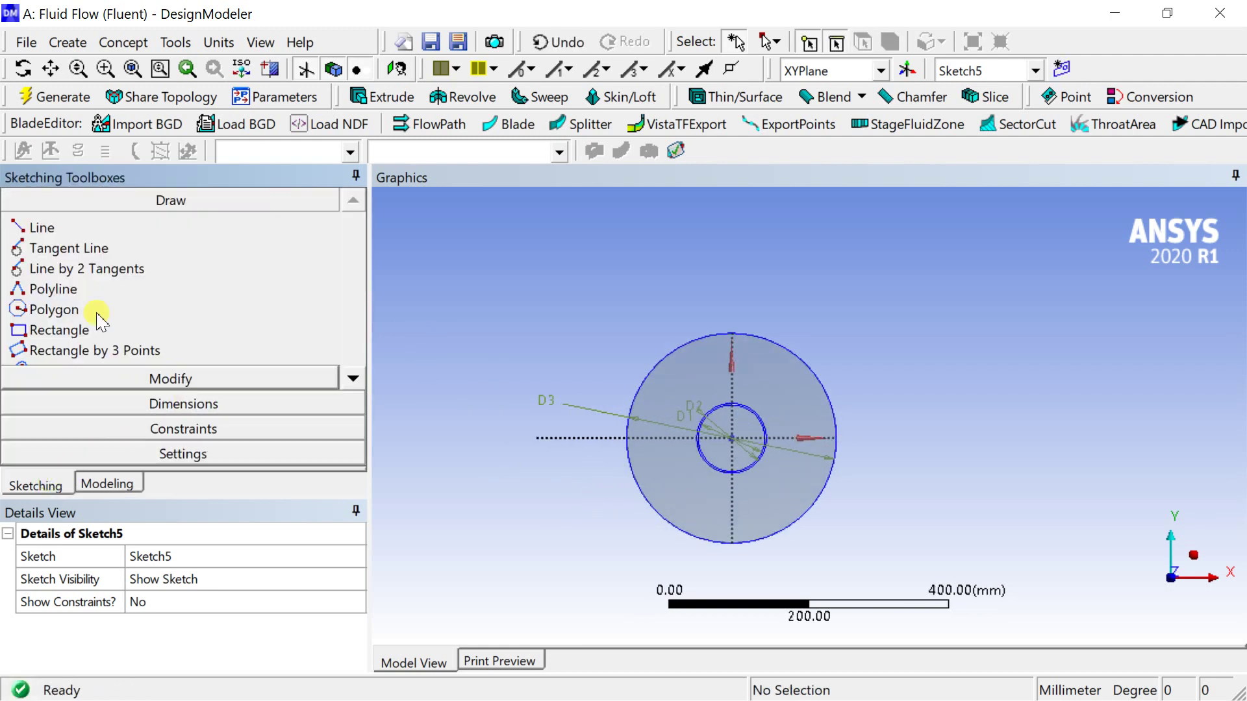
click(57, 291)
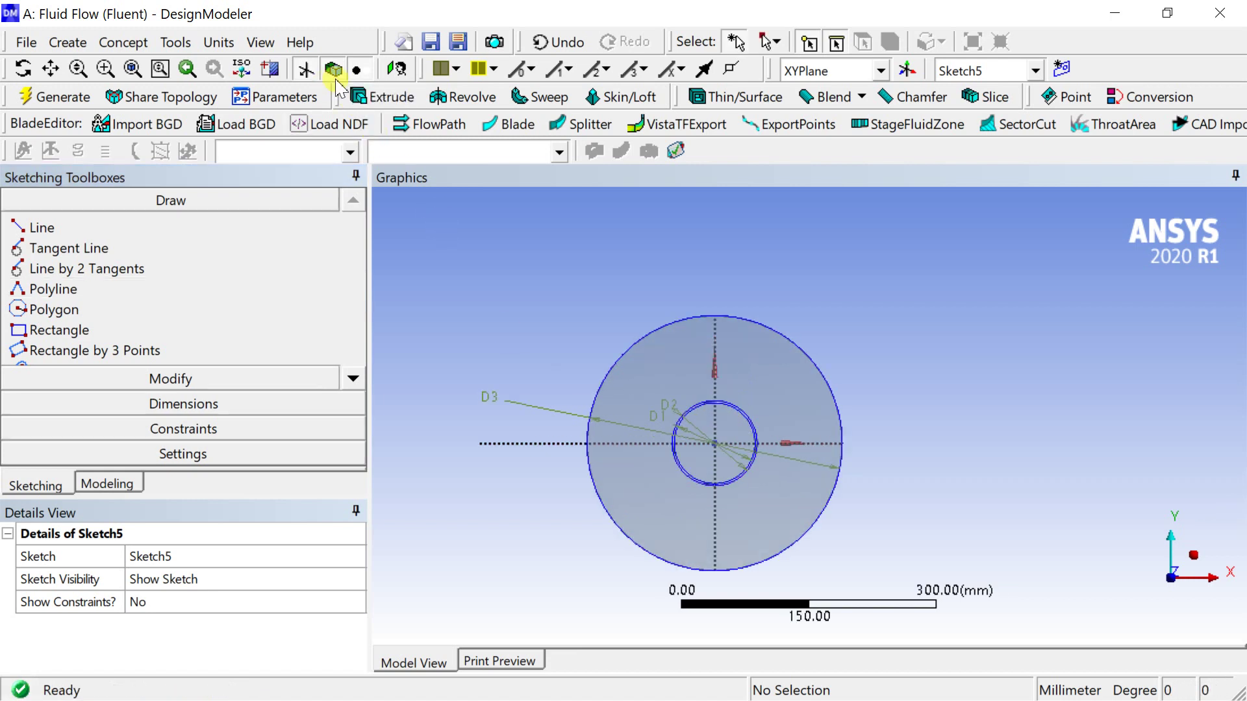
click(333, 69)
Draw a closed five-edge polyline from the origin, about 227 mm up Y and 270 mm along X, enclosing every circle quadrant except +X/+Y
click(116, 293)
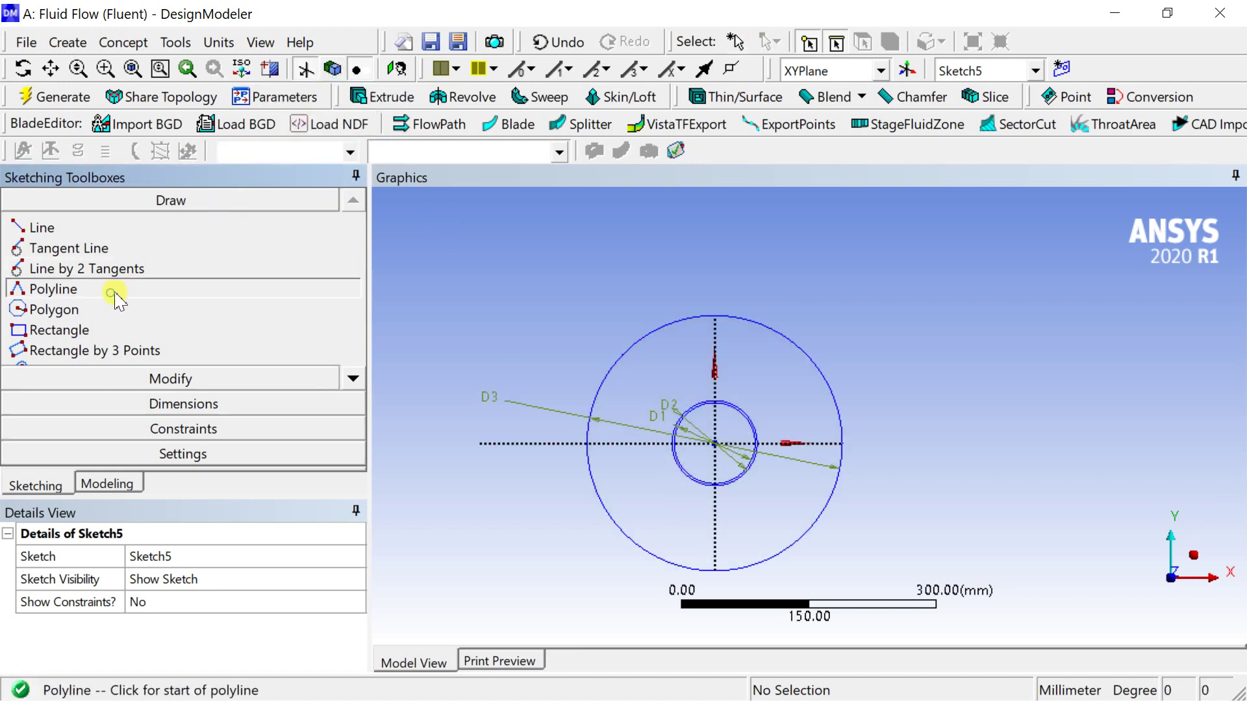
click(714, 444)
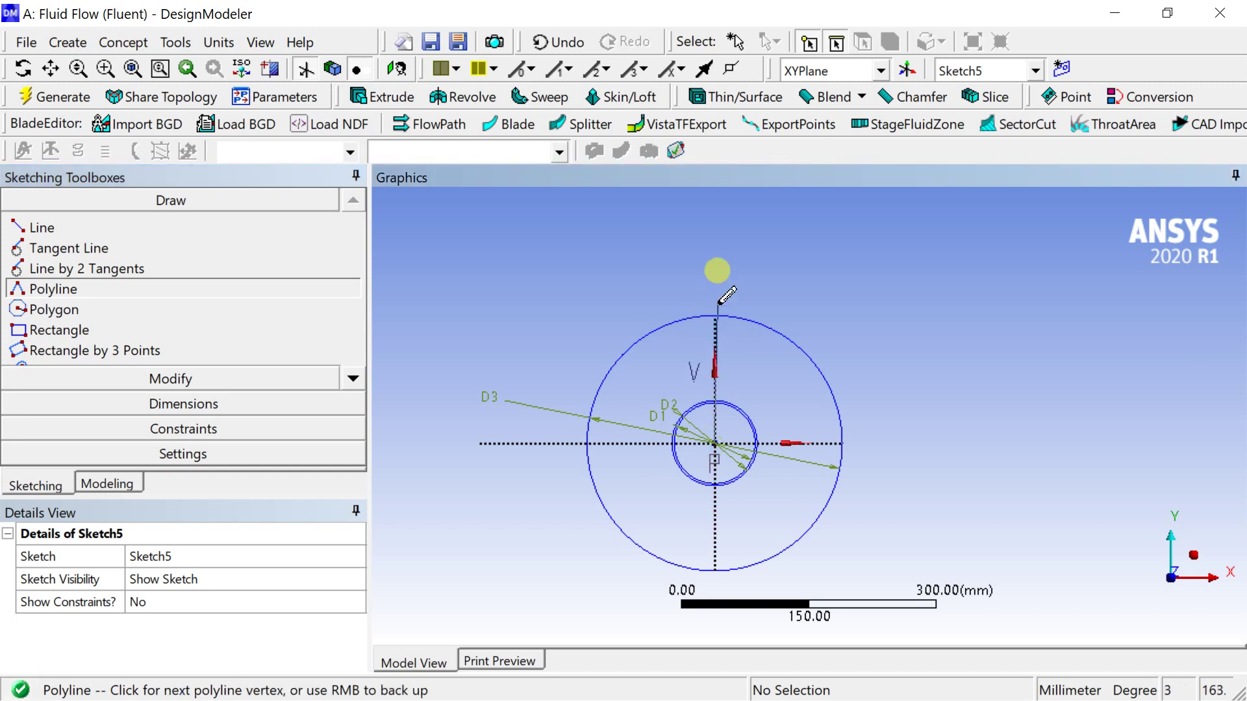
click(714, 251)
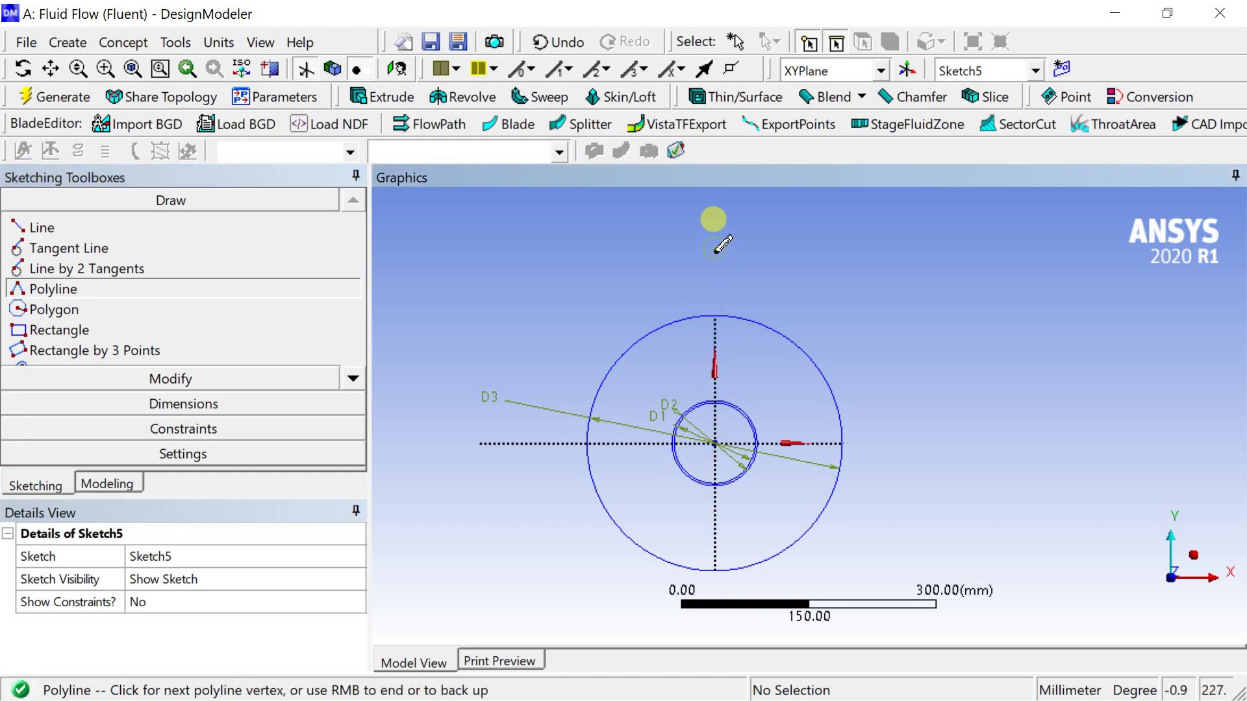
click(446, 442)
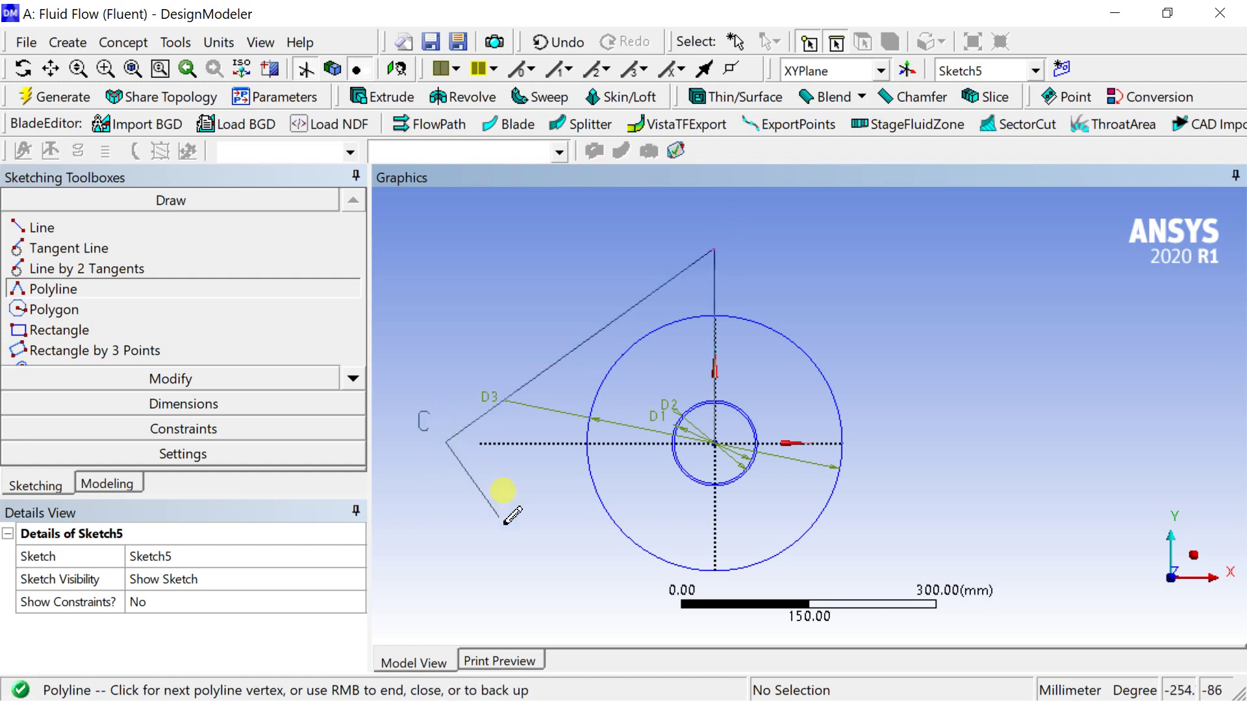
click(730, 636)
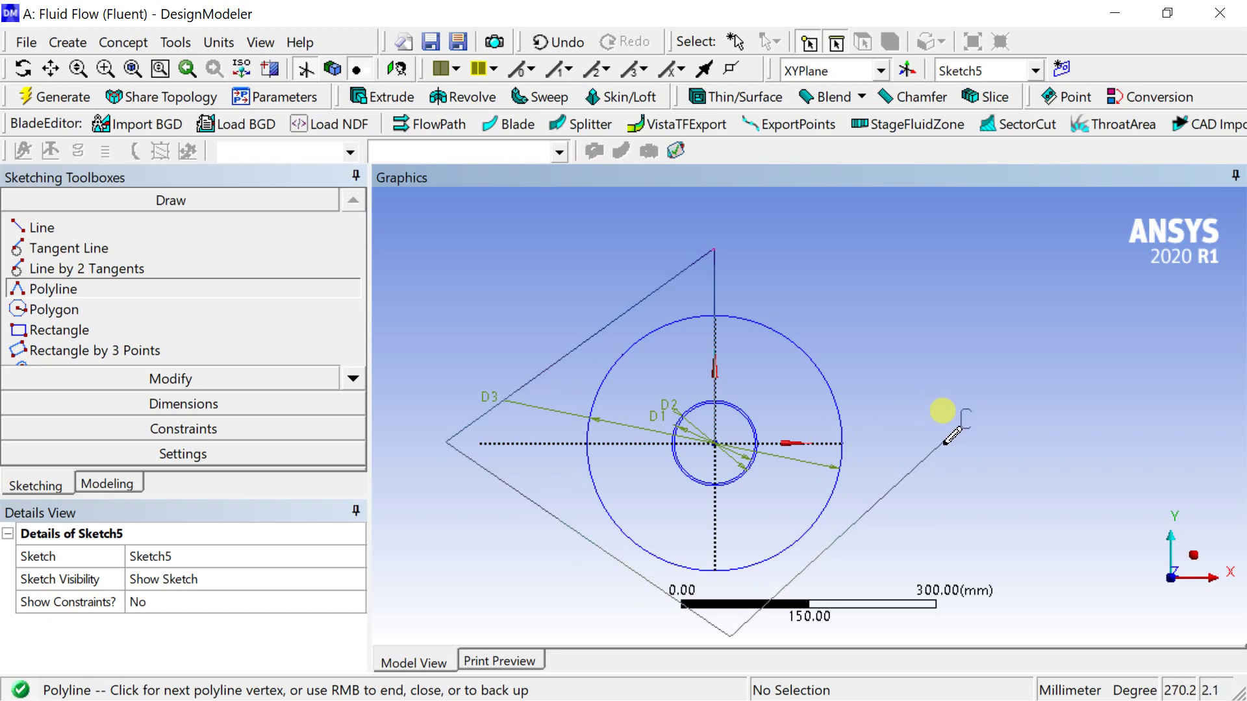
click(944, 442)
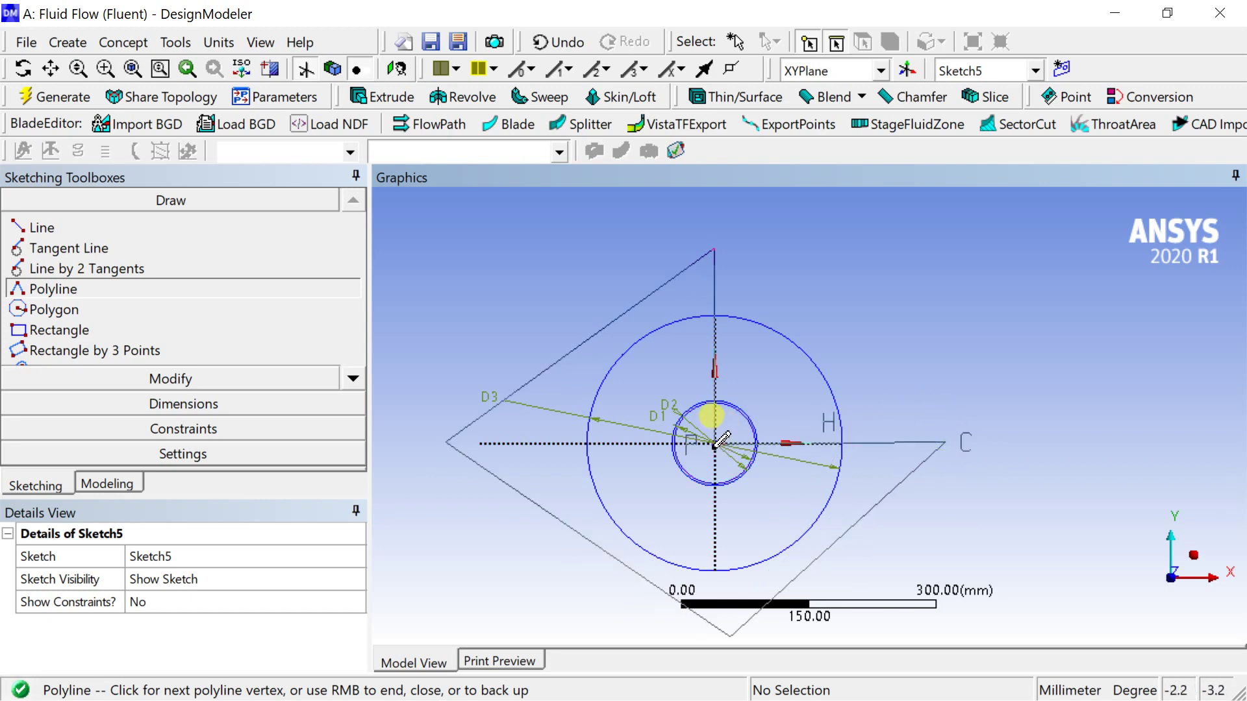
key(Escape)
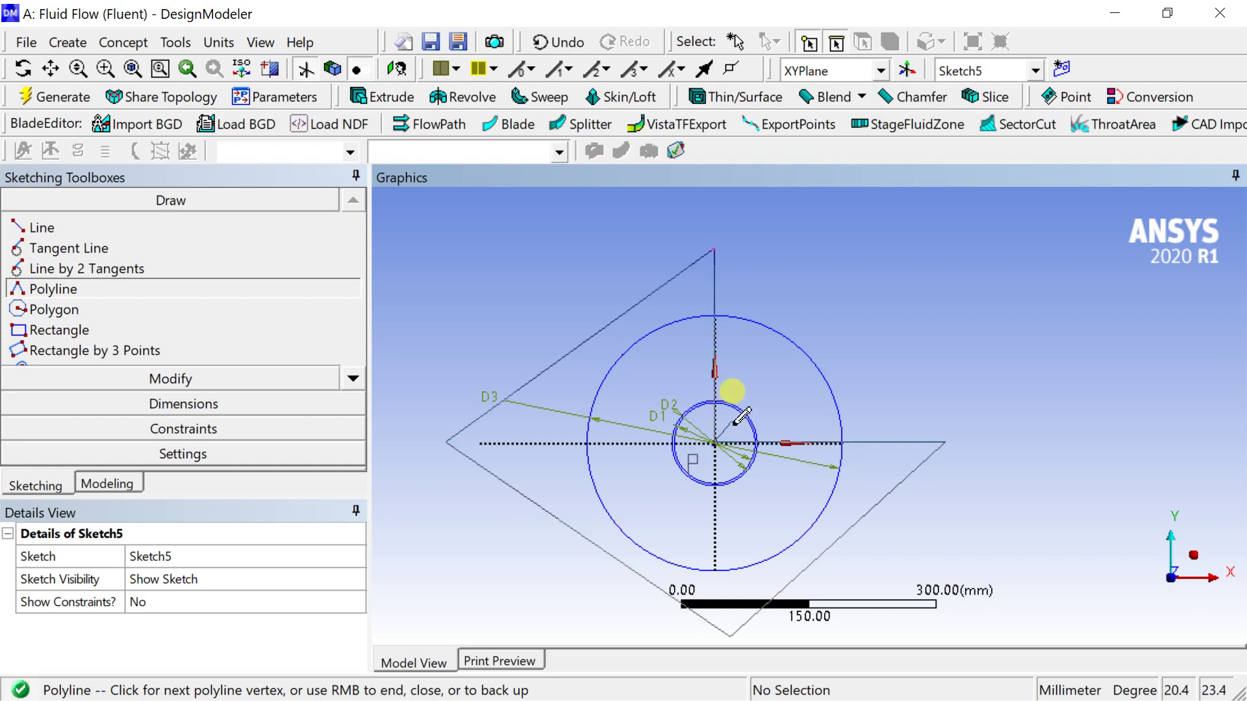
right_click(755, 388)
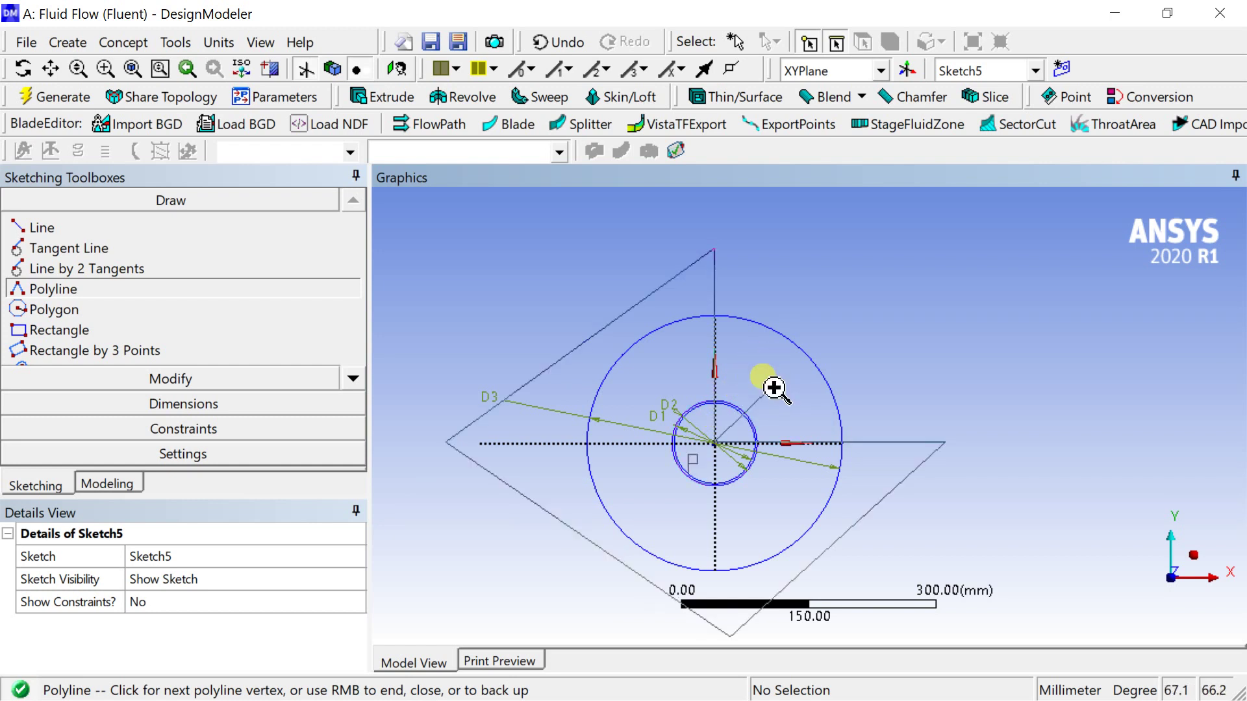
right_click(772, 384)
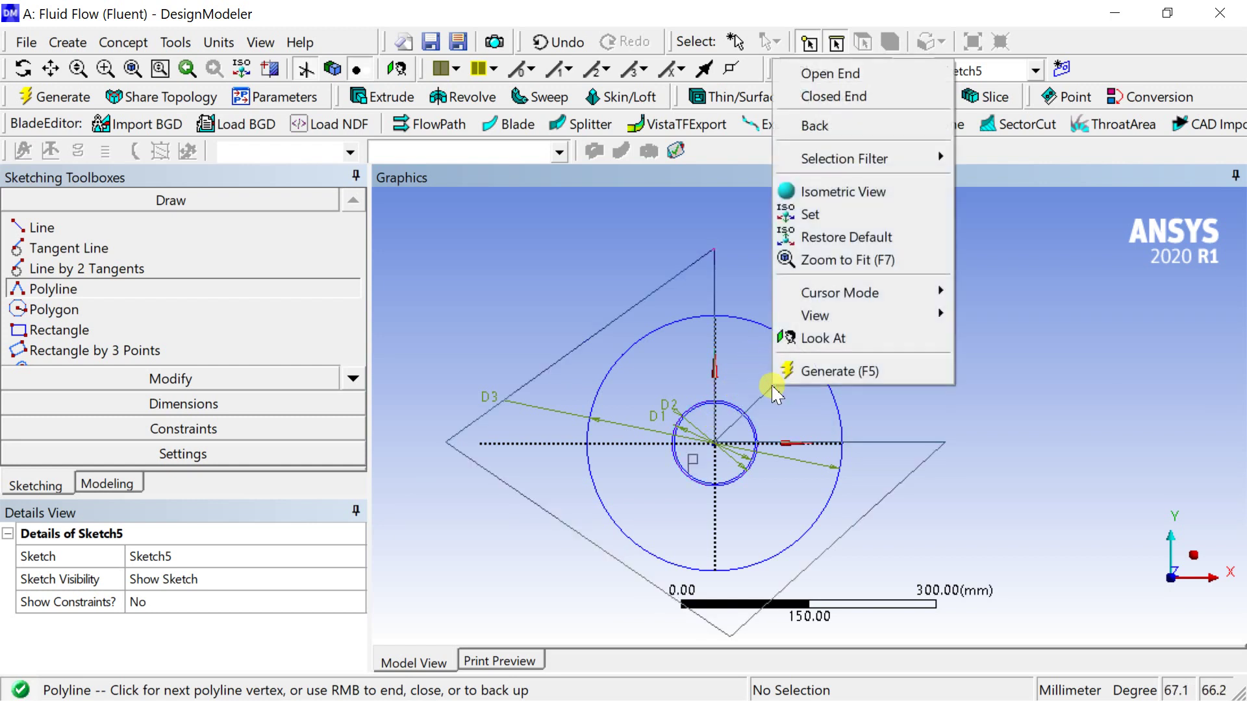
click(855, 97)
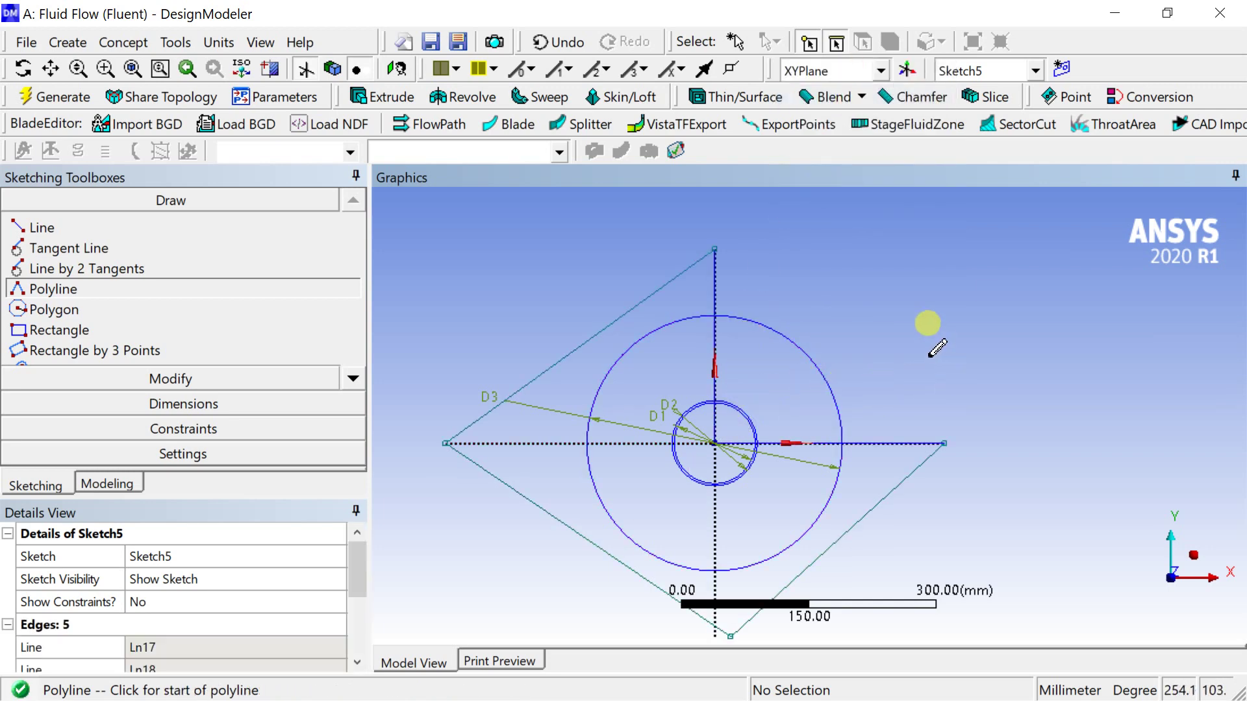
key(Escape)
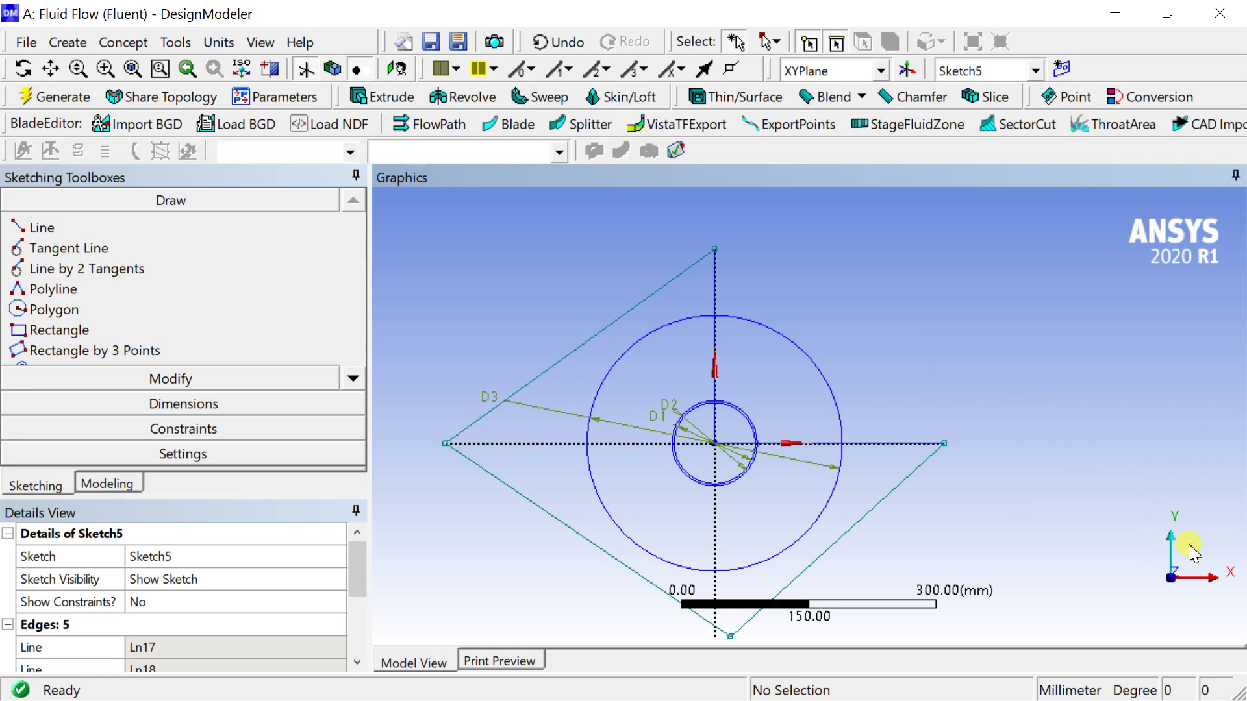
Start an extrusion of the five-edge section sketch and set its operation to Add Frozen
mouse_move(1192, 552)
middle_down()
mouse_move(1179, 568)
mouse_move(1107, 495)
mouse_move(1060, 398)
middle_up()
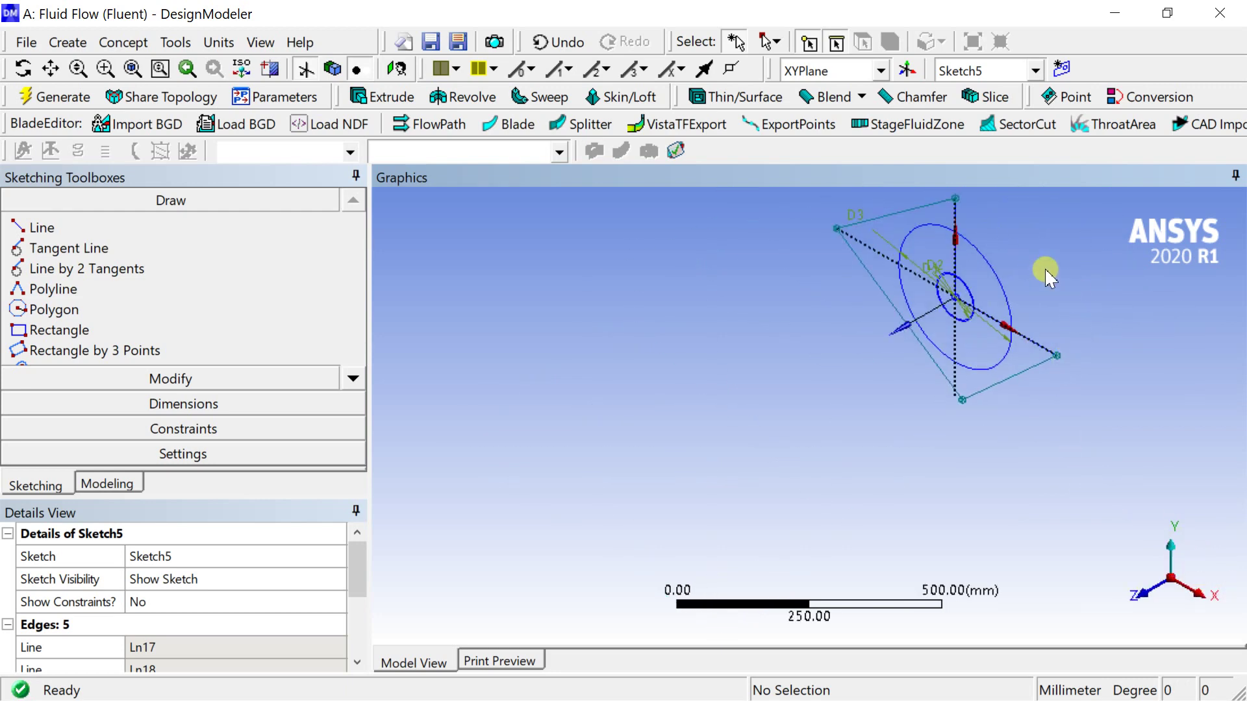
click(357, 101)
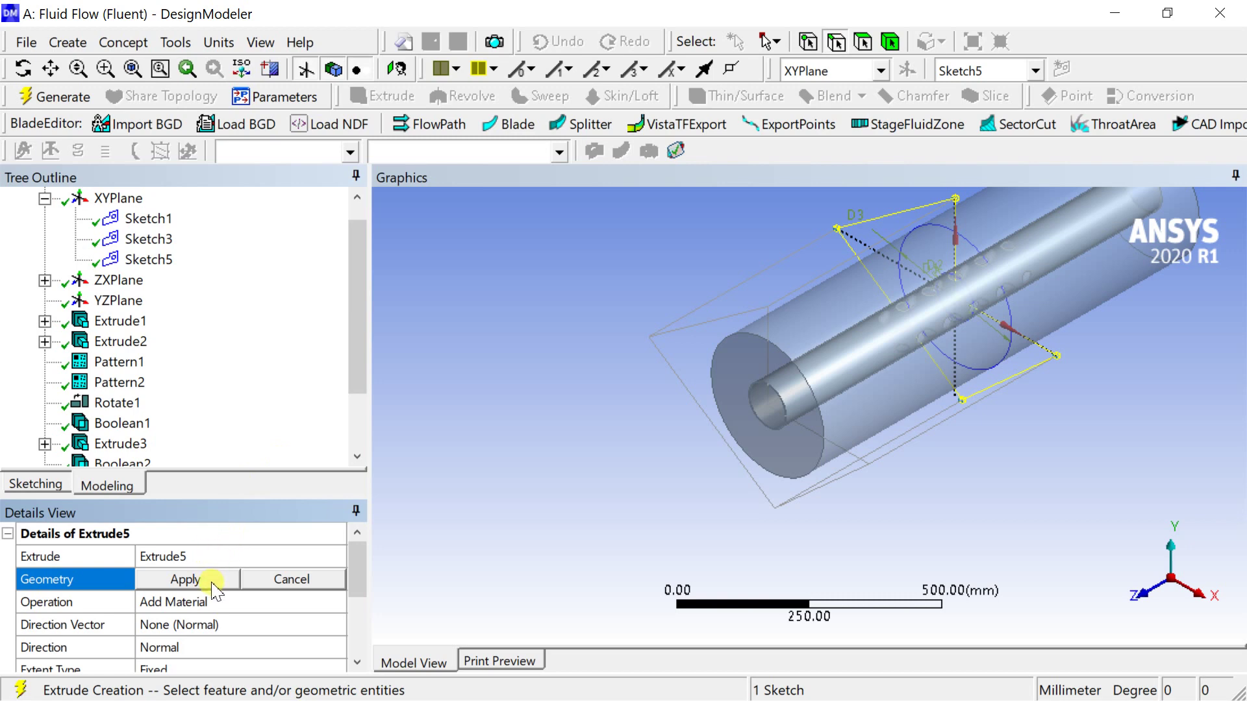
click(214, 581)
click(263, 603)
click(337, 604)
click(292, 638)
Set the extrusion direction to Both - Symmetric and generate the frozen section body with a 500 mm depth
drag(353, 579, 360, 601)
click(314, 604)
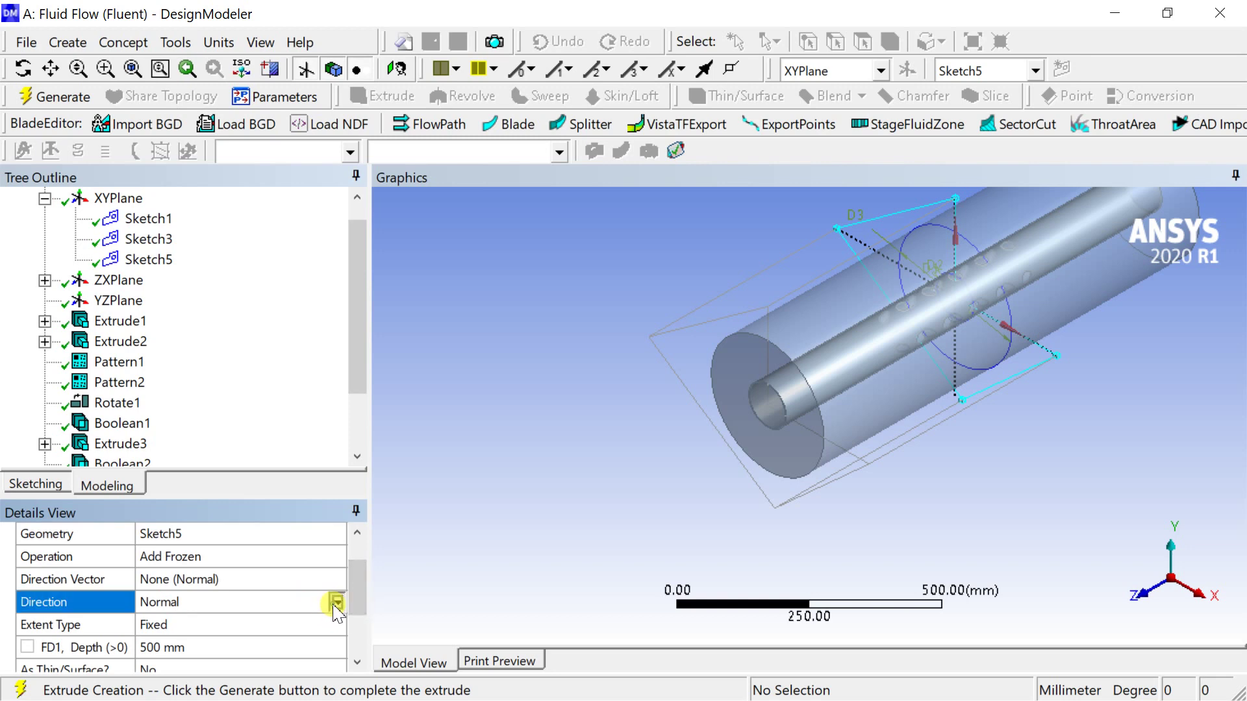
click(337, 604)
click(252, 657)
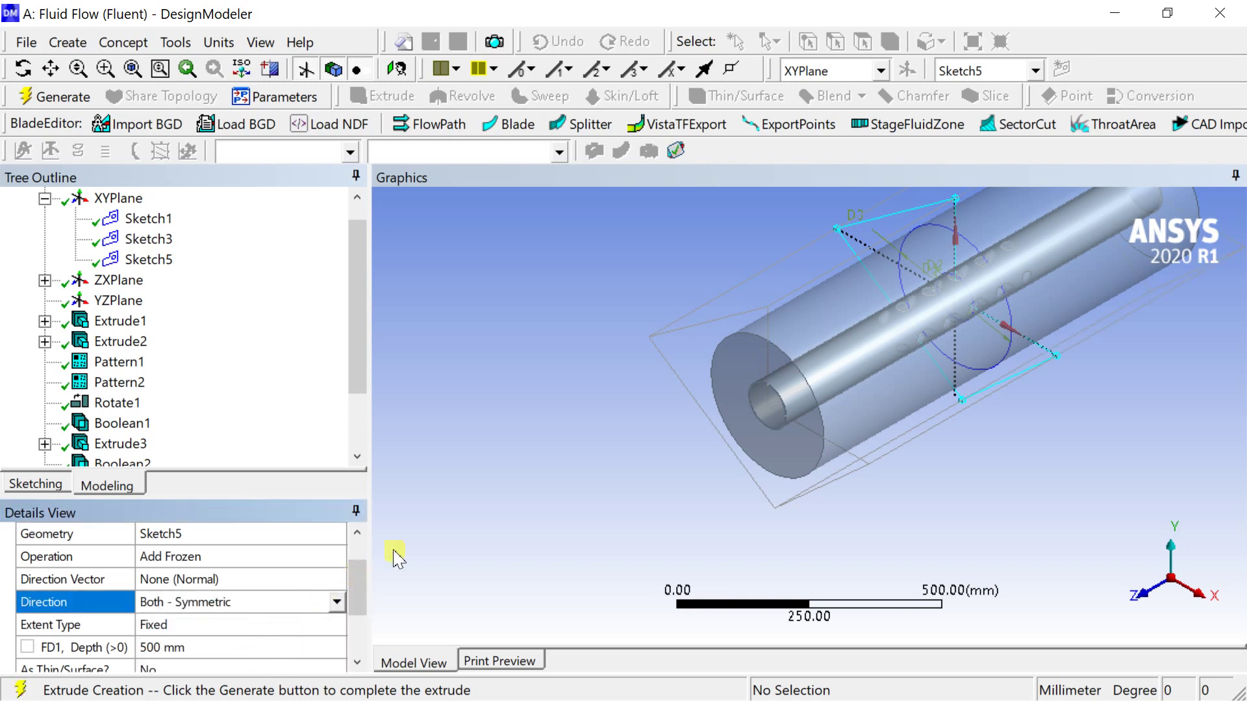
scroll(612, 392, down, 2)
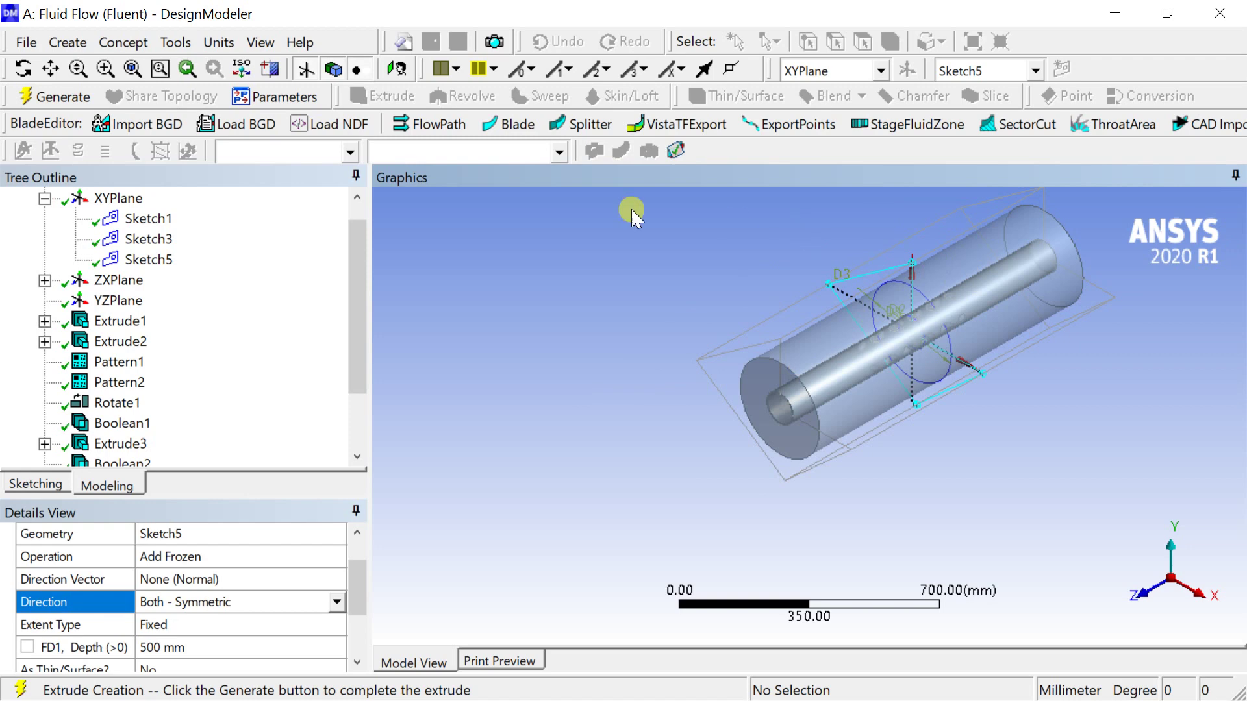
click(52, 96)
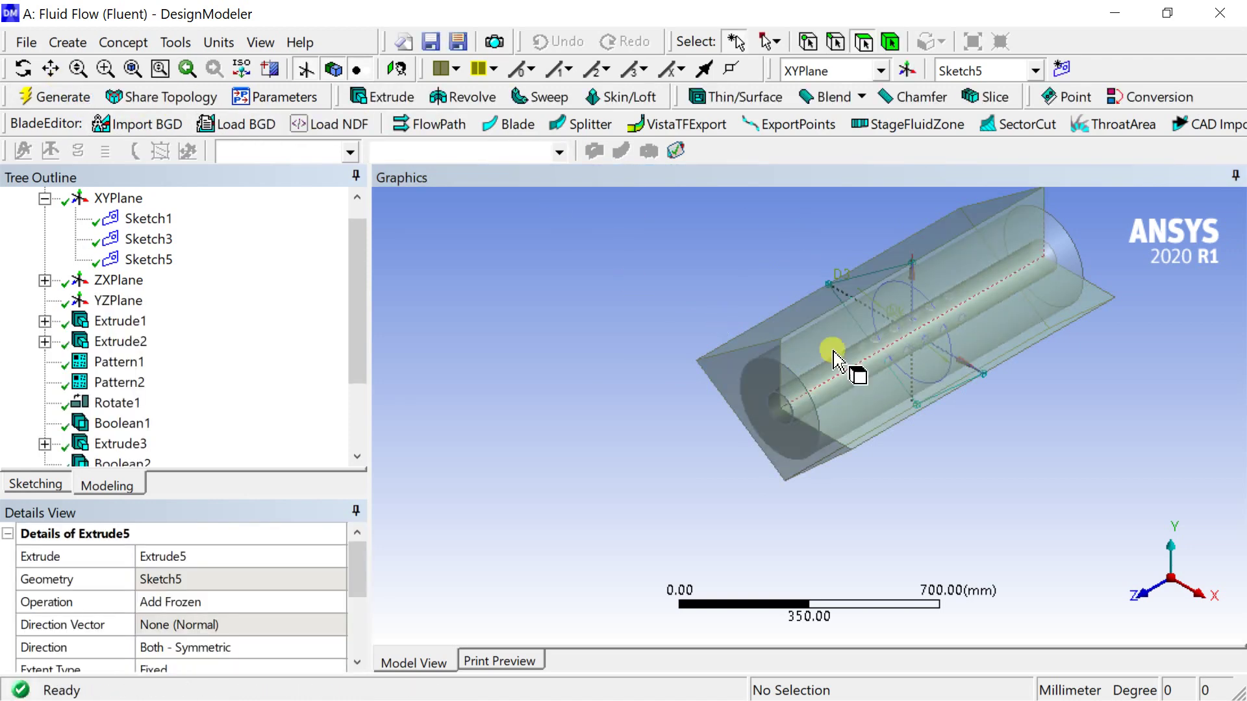
Create a Boolean Subtract feature with the outer cylinder and the perforated pipe as its two target bodies
click(1146, 598)
scroll(763, 546, up, 2)
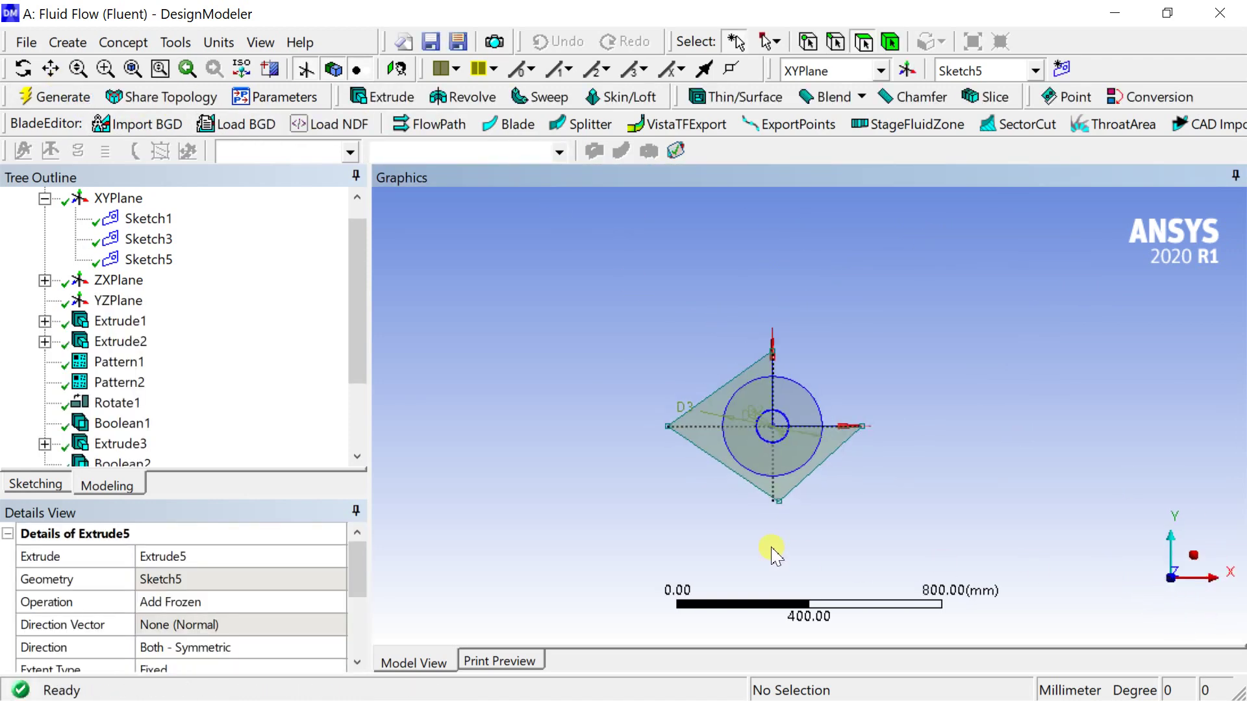
scroll(760, 544, up, 1)
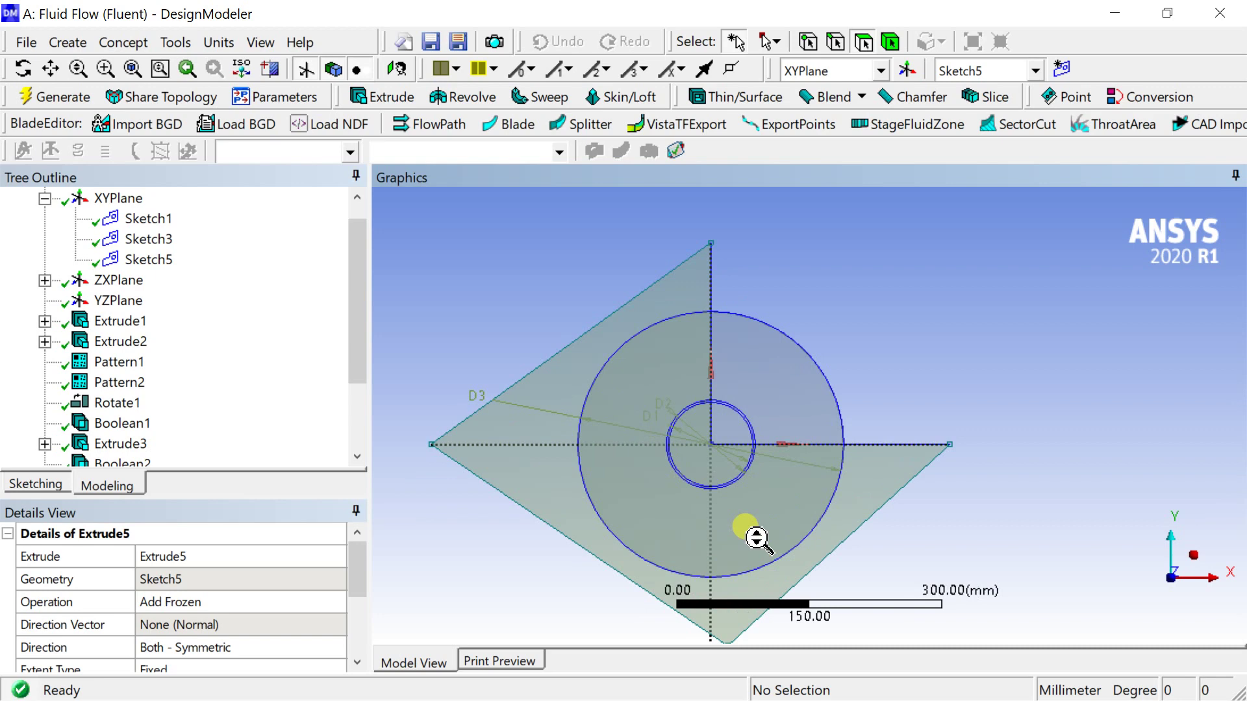
click(481, 244)
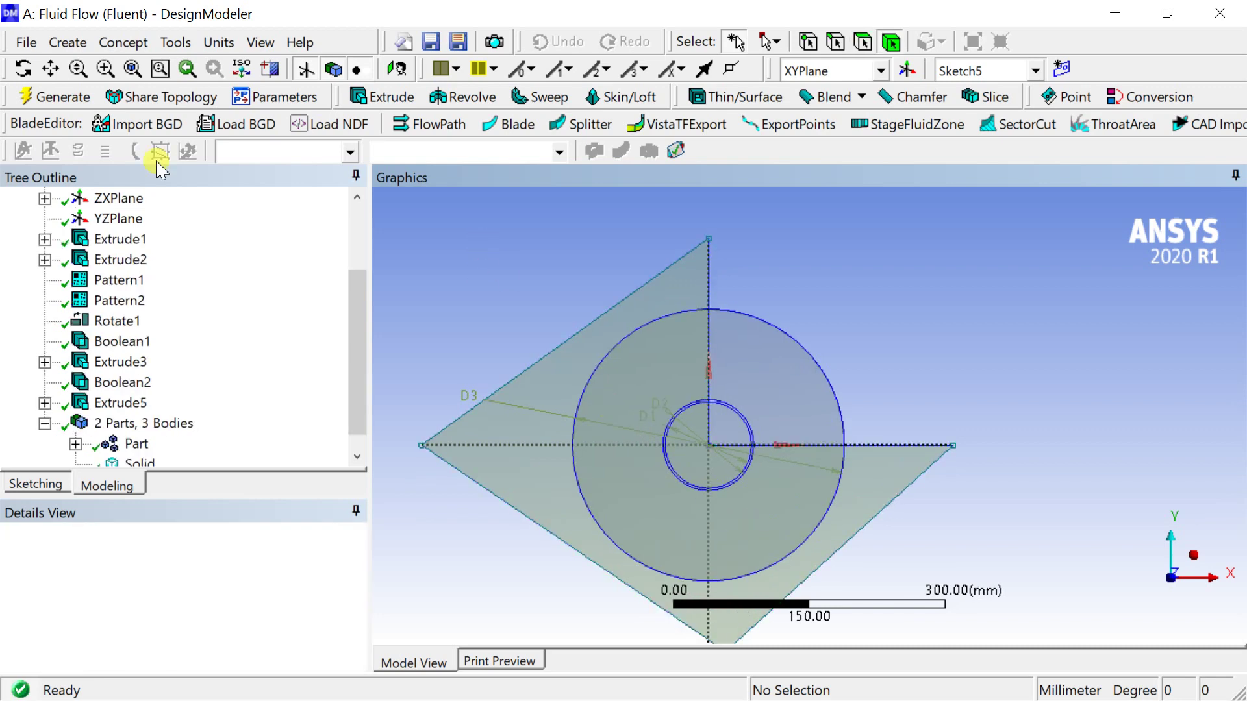
click(68, 42)
click(97, 391)
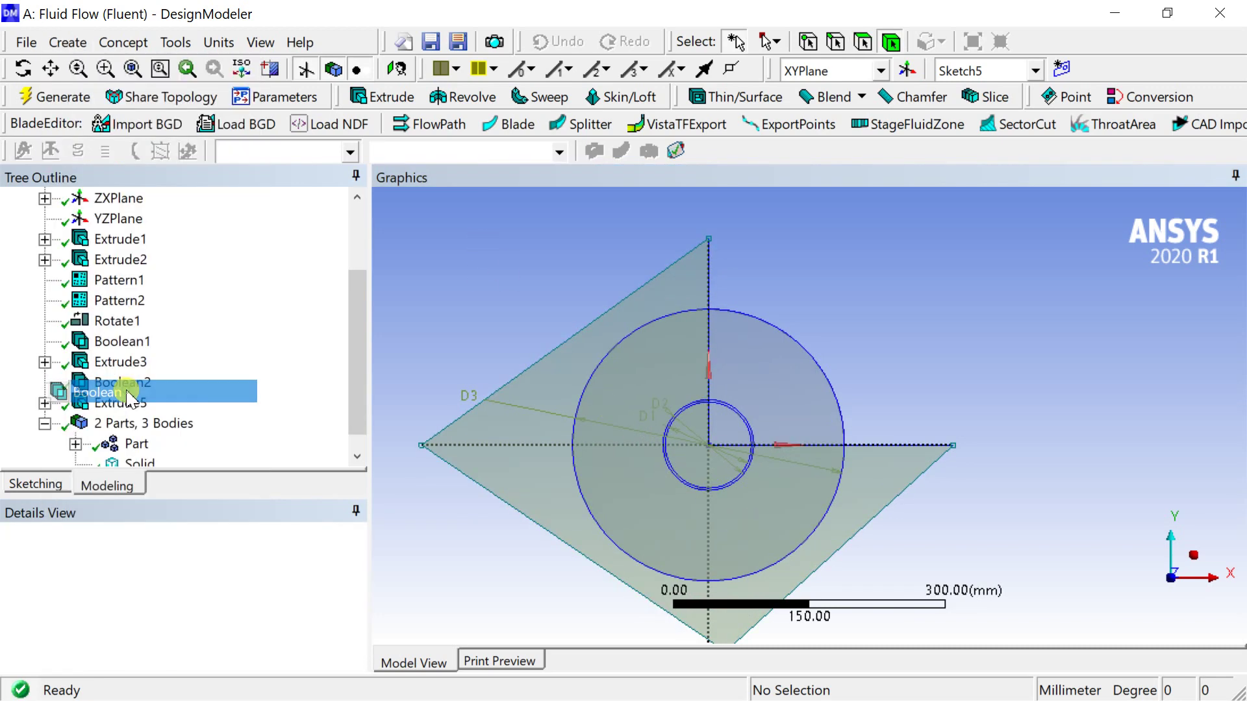
click(170, 602)
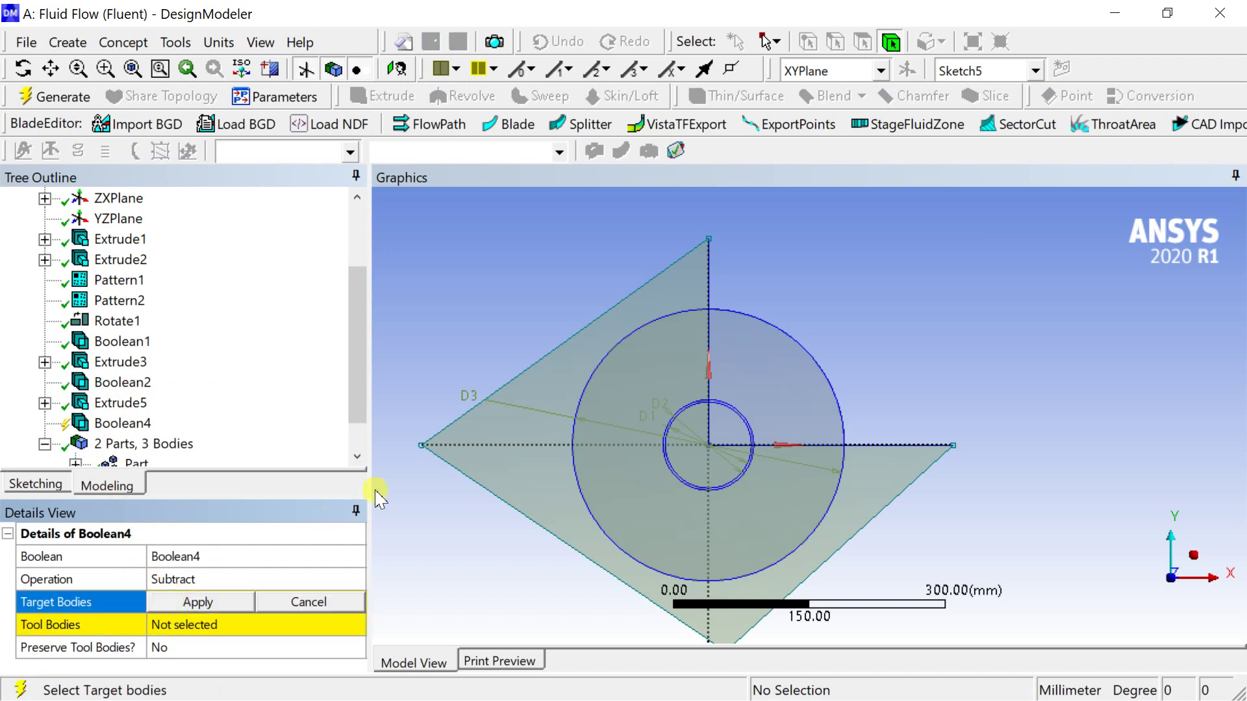
click(755, 417)
scroll(727, 427, up, 3)
scroll(727, 426, up, 2)
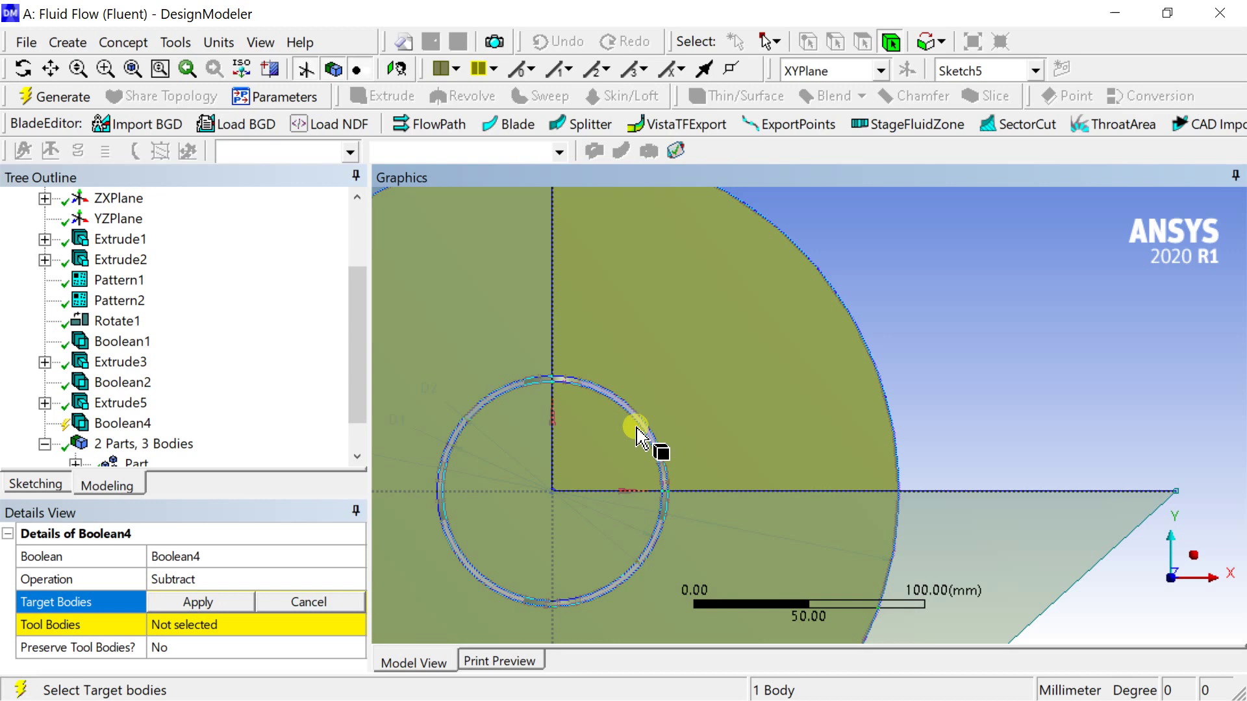
ctrl+click(643, 432)
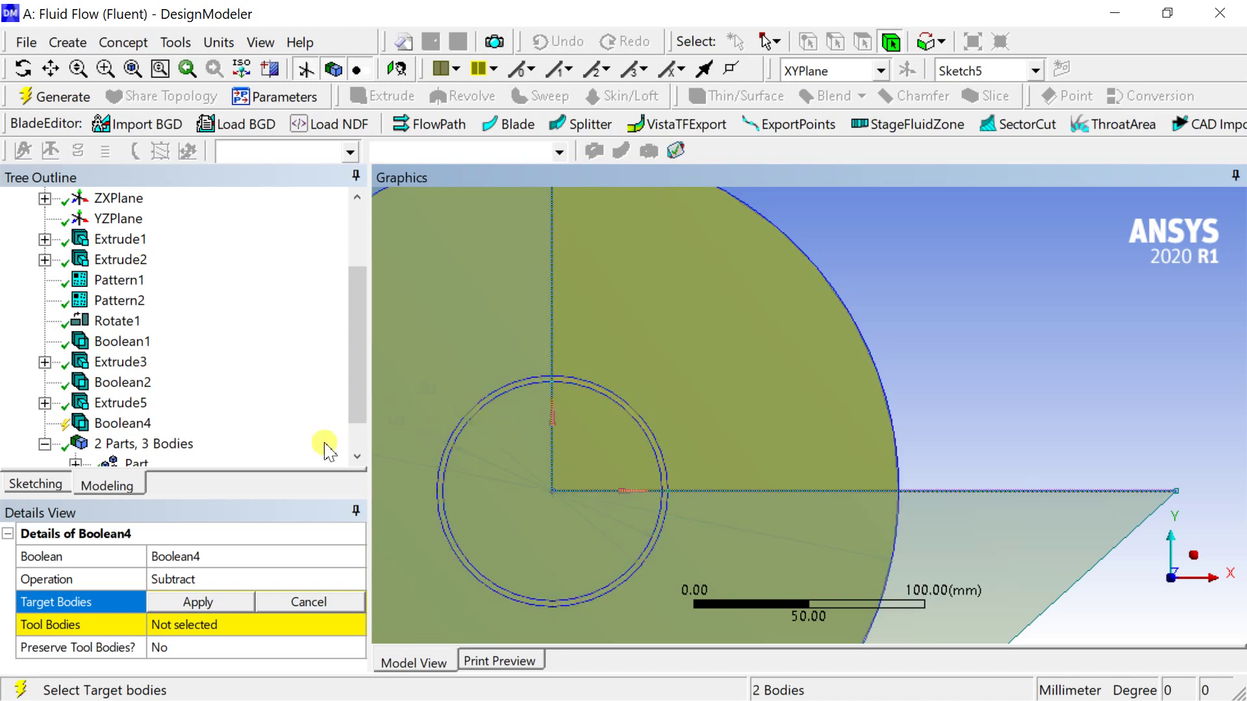
click(198, 603)
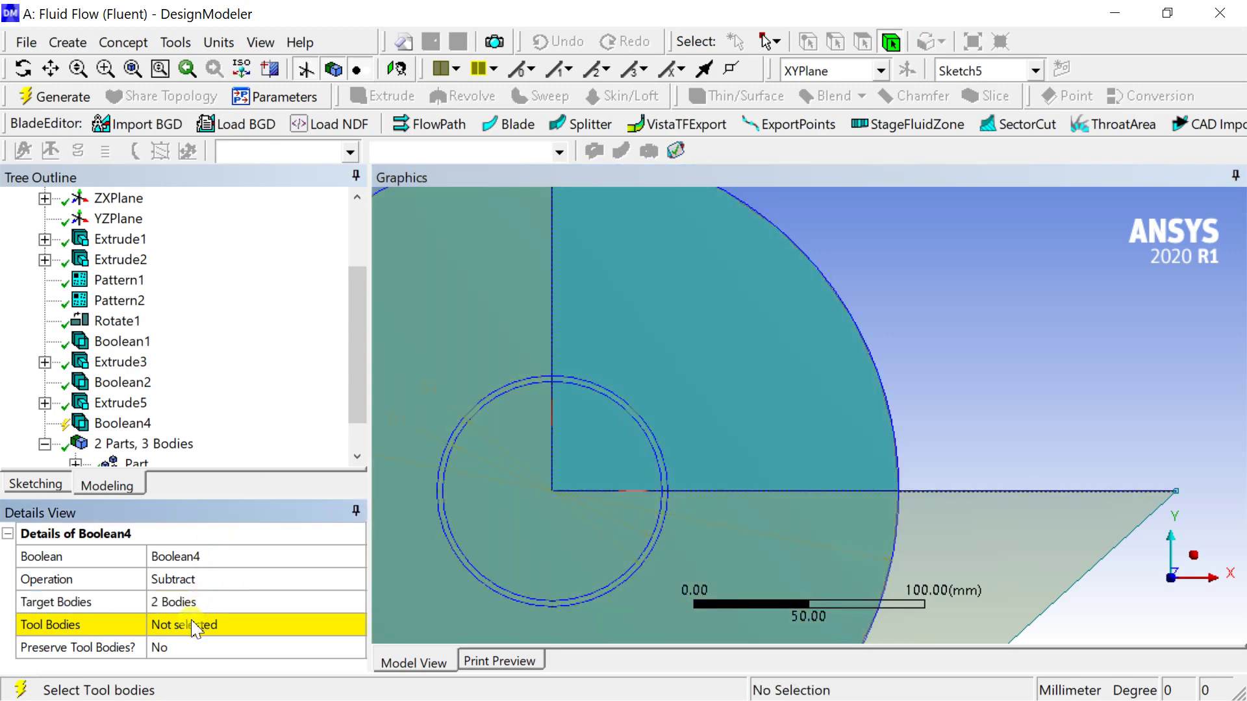
Assign the extruded section body as the Boolean's tool body, without preserving it, and generate the quarter model
click(194, 626)
scroll(529, 403, down, 4)
click(459, 277)
scroll(481, 303, down, 2)
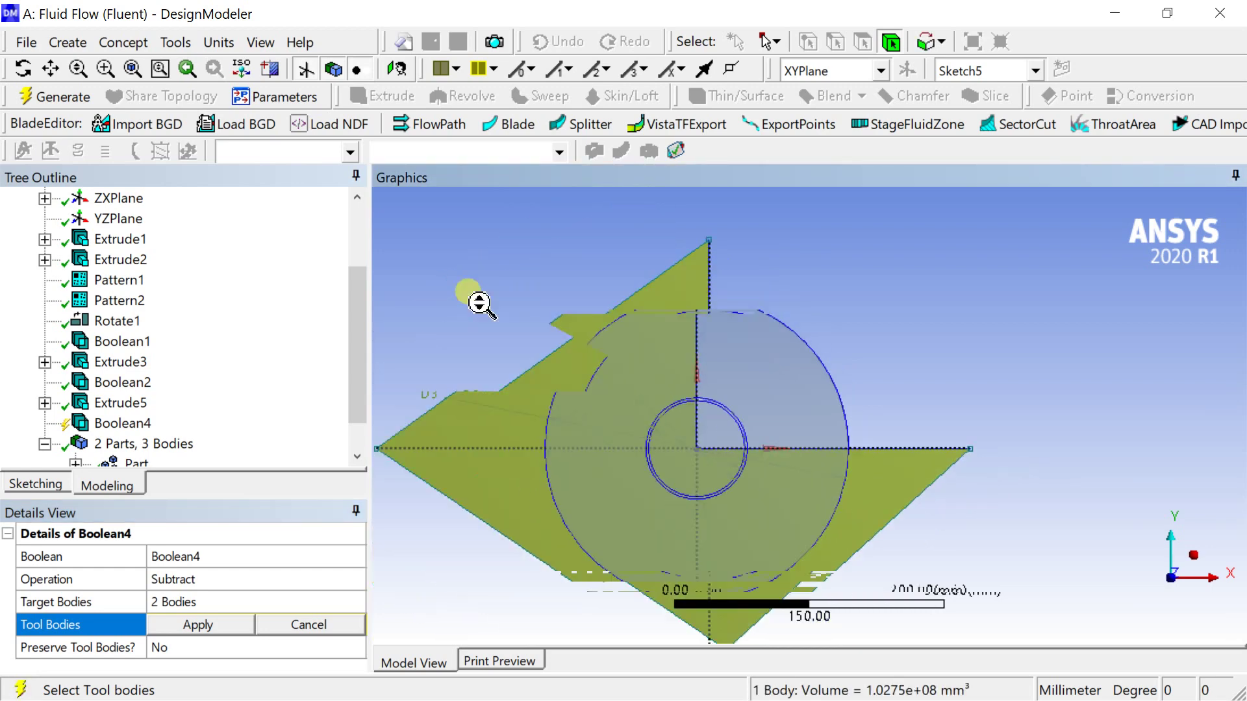
click(201, 625)
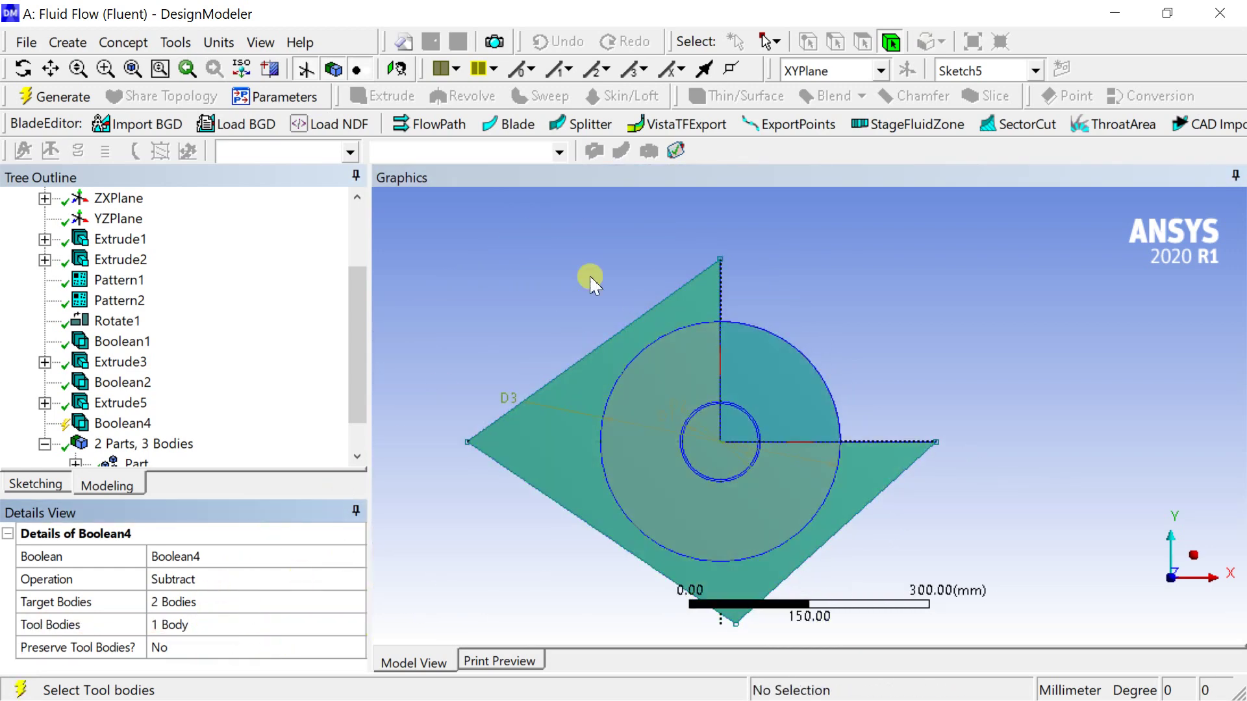
click(63, 97)
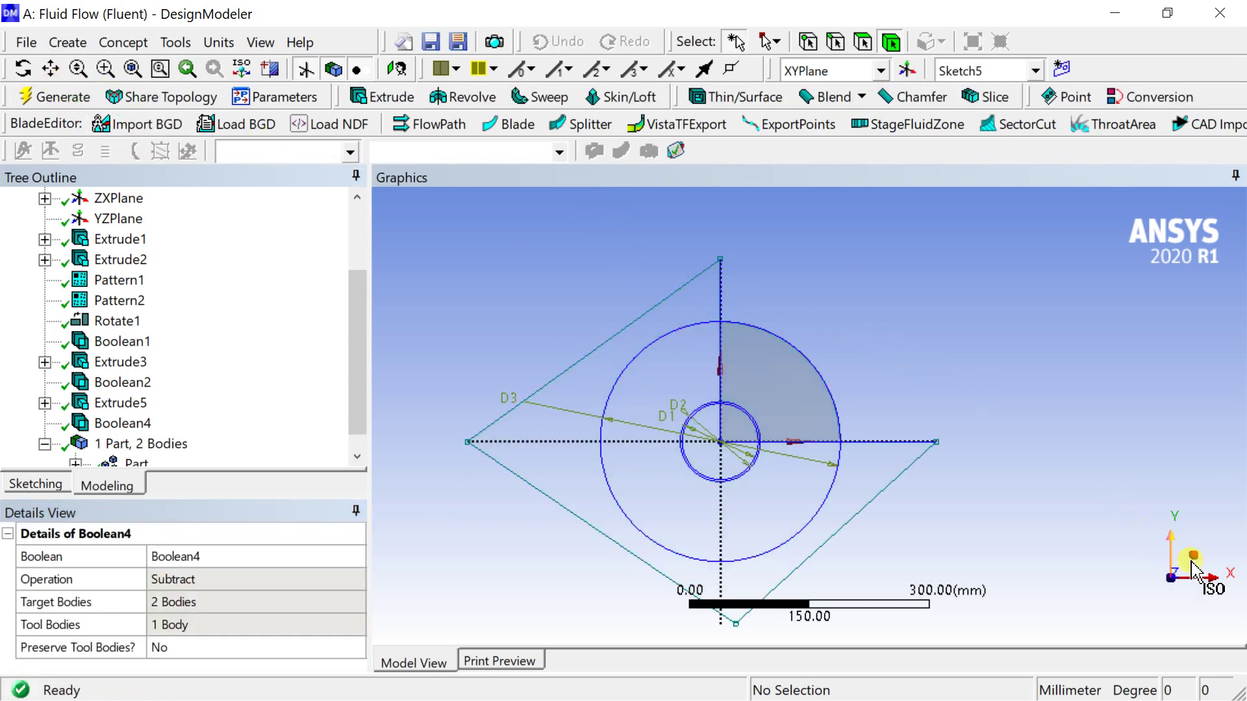
Show the quarter model in isometric view and hide the plane axes and sketch geometry
click(1200, 561)
mouse_move(904, 496)
middle_down()
mouse_move(983, 201)
mouse_move(1021, 250)
mouse_move(1070, 231)
mouse_move(1031, 246)
middle_up()
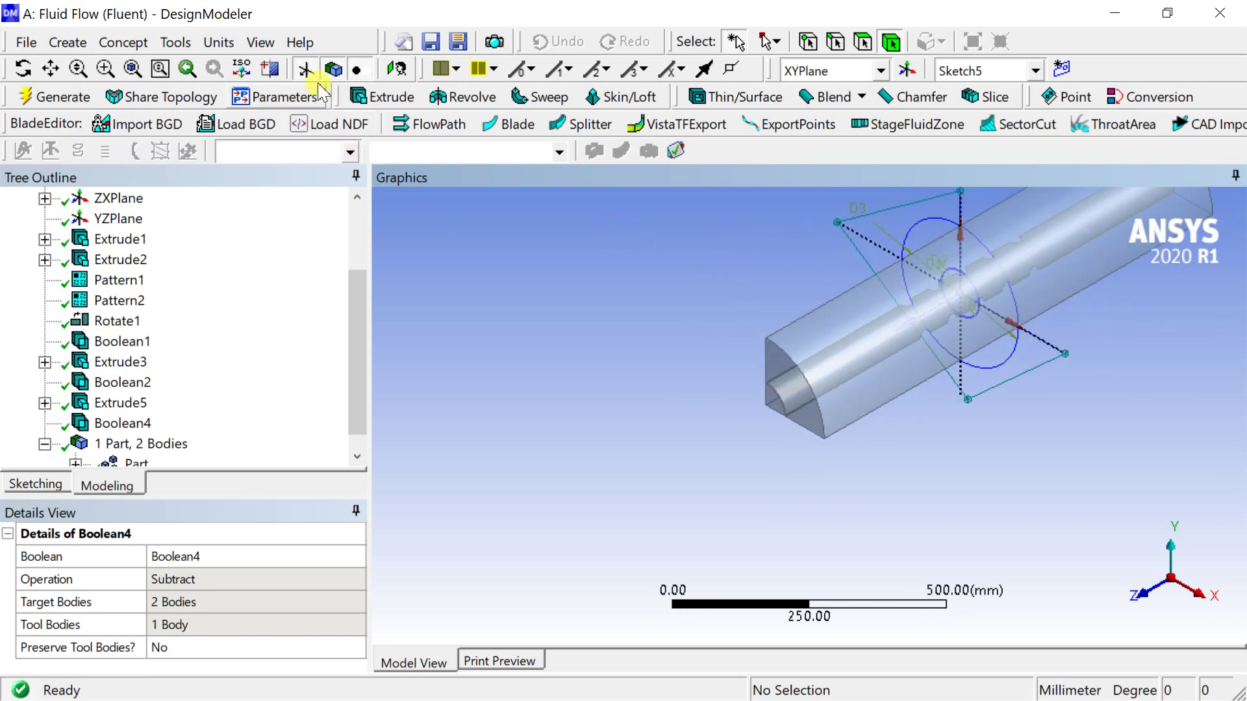
click(305, 69)
scroll(741, 311, down, 1)
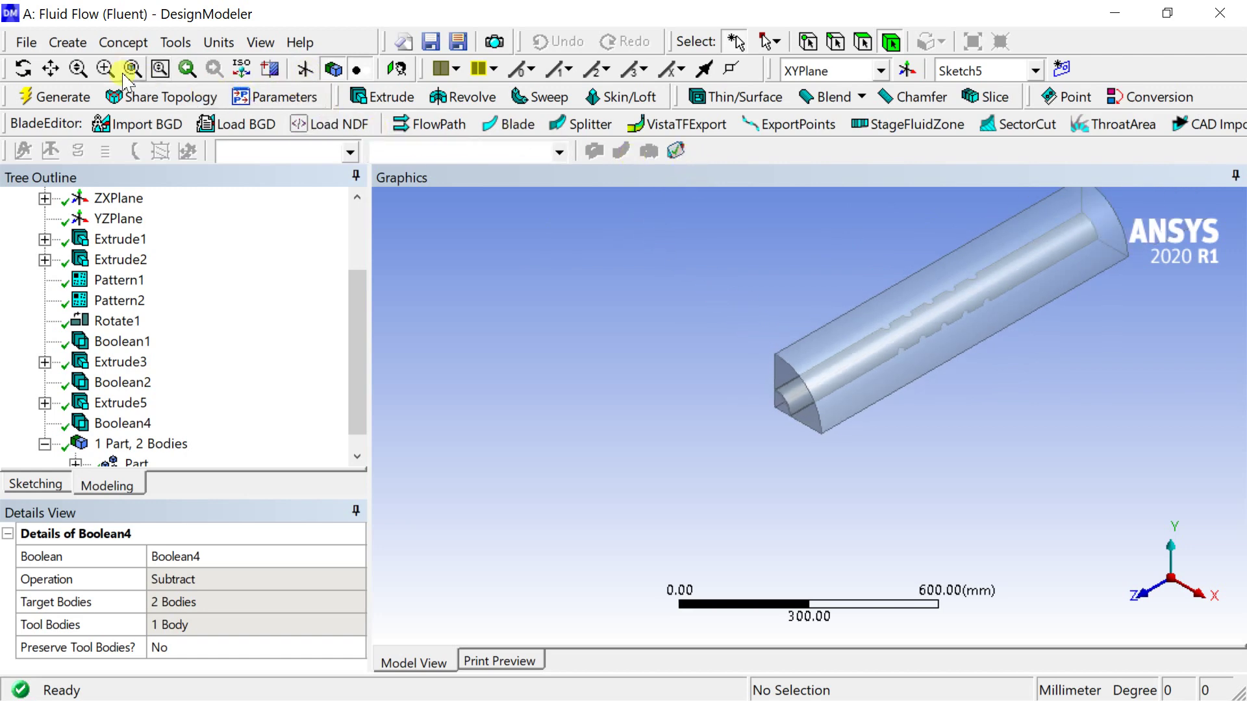
Examine the cut perforations along the pipe and the quarter model's end face up close
click(50, 69)
scroll(751, 403, up, 4)
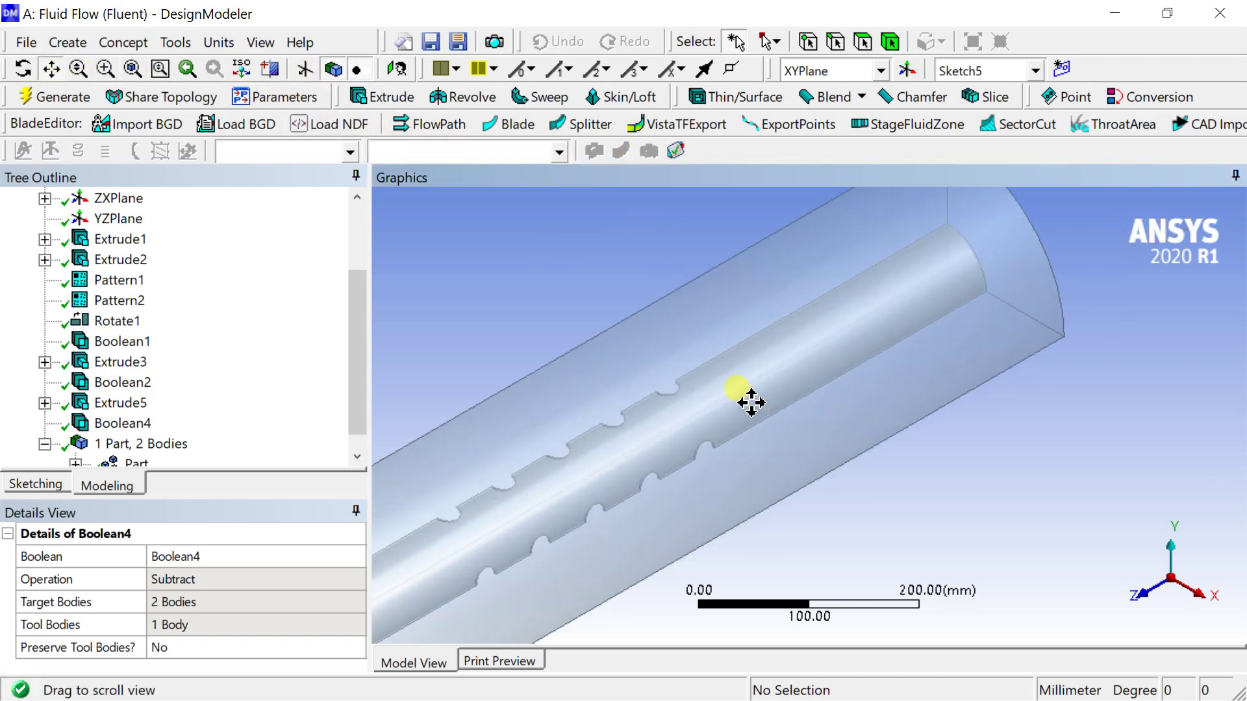
drag(751, 402, 1069, 270)
scroll(985, 298, up, 3)
drag(946, 323, 877, 384)
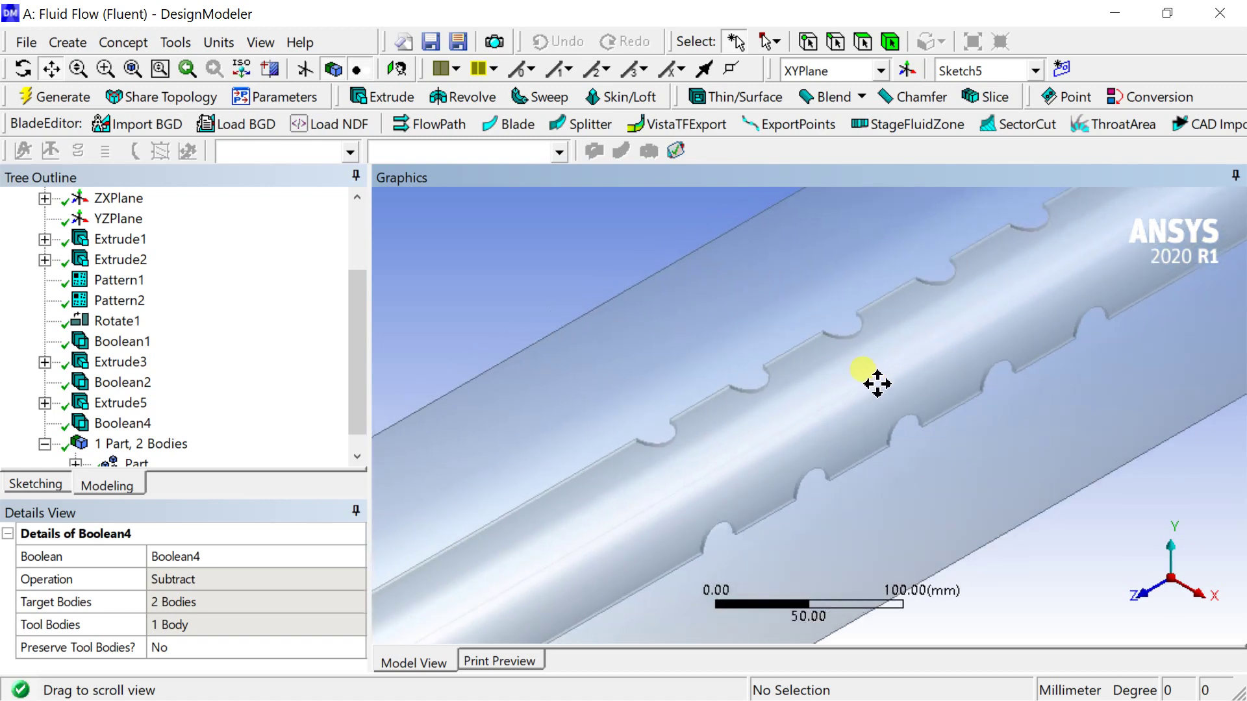
scroll(878, 384, up, 2)
click(1156, 612)
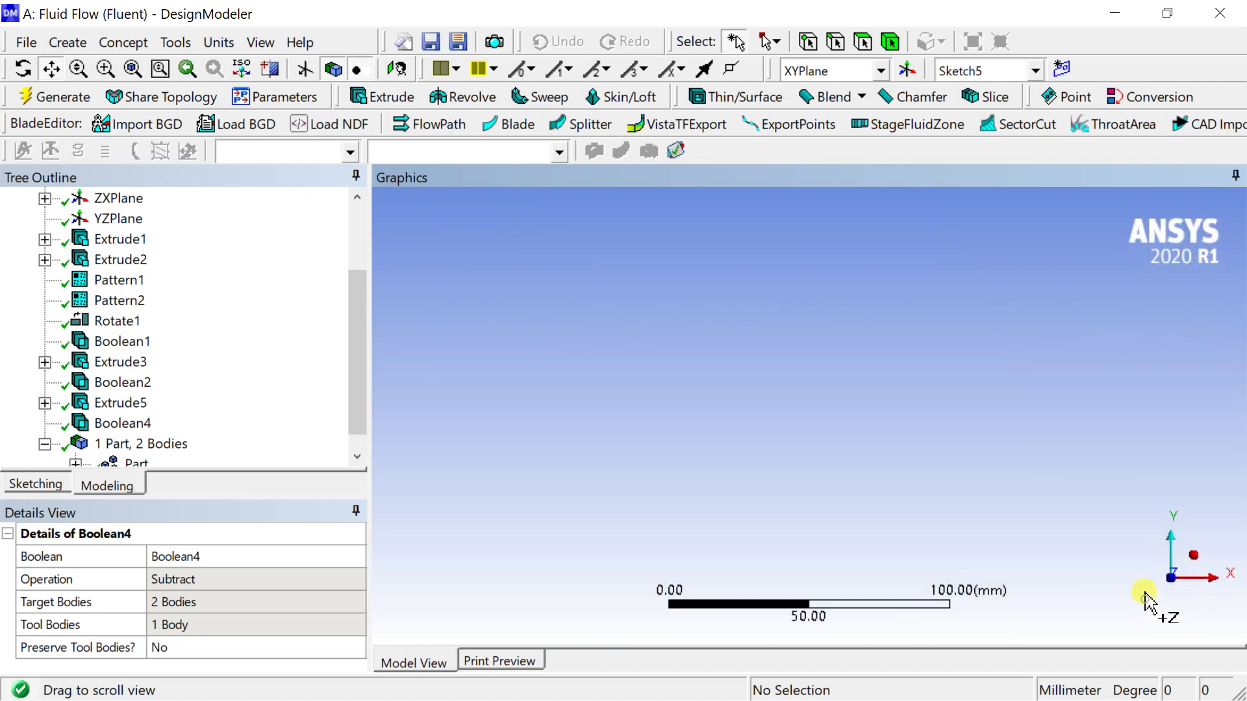
scroll(955, 455, down, 2)
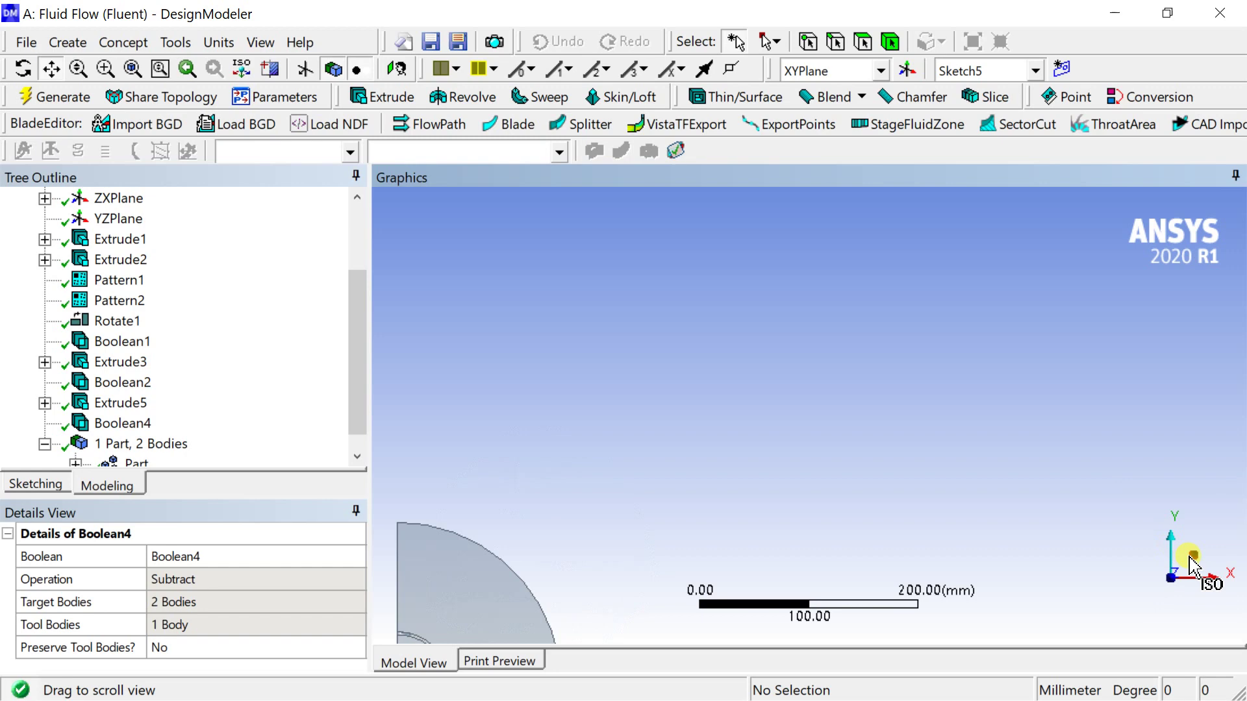
click(1193, 564)
drag(980, 440, 1072, 279)
scroll(745, 445, up, 2)
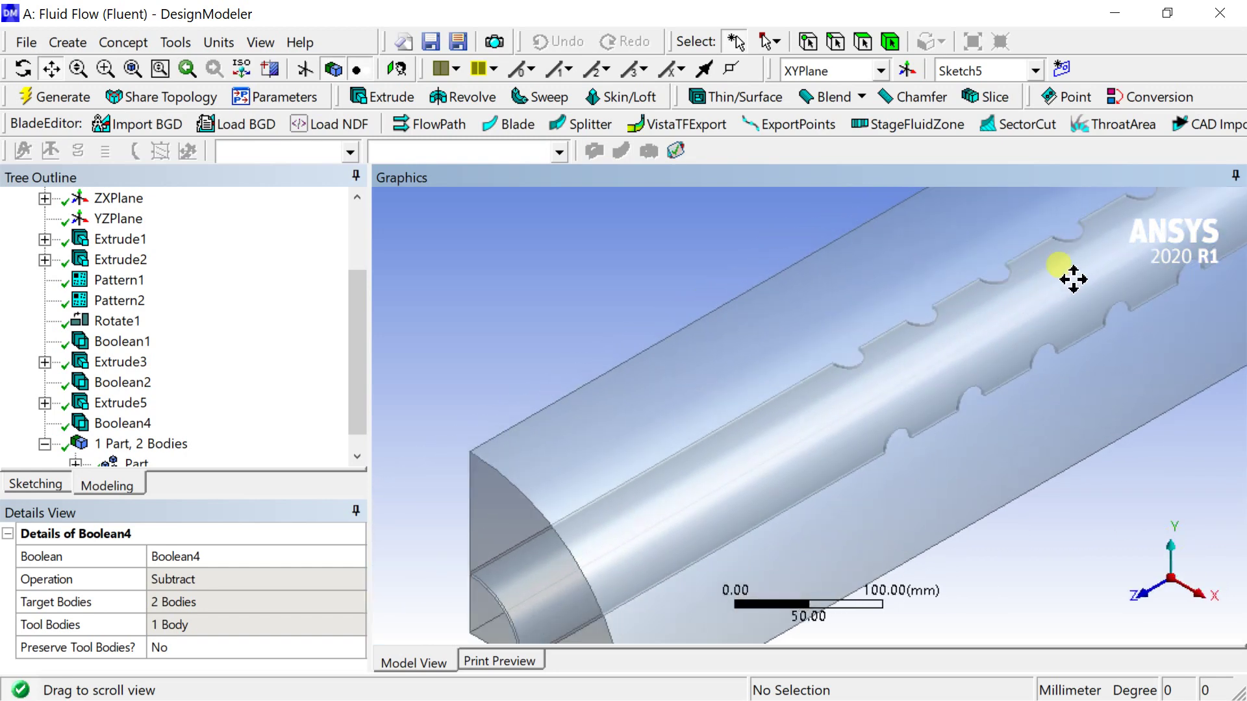
scroll(41, 404, down, 1)
Expand the part in the model tree and highlight each of its two solids to identify them
click(81, 440)
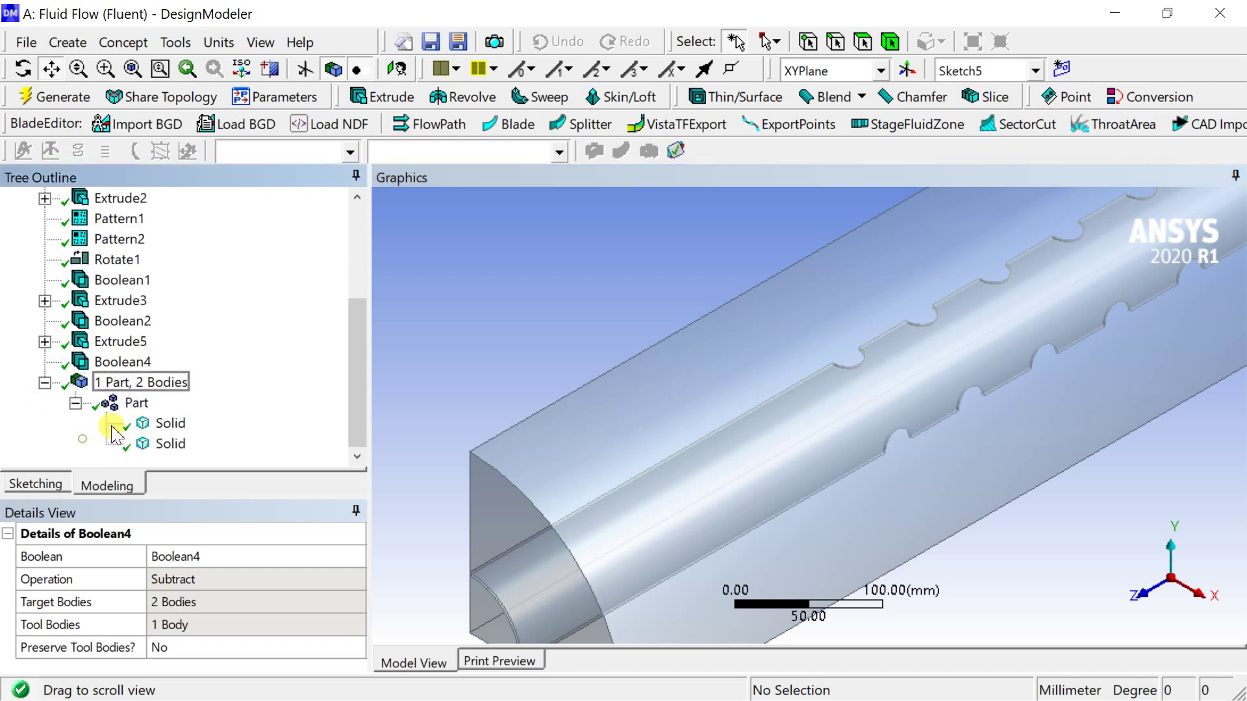
click(166, 423)
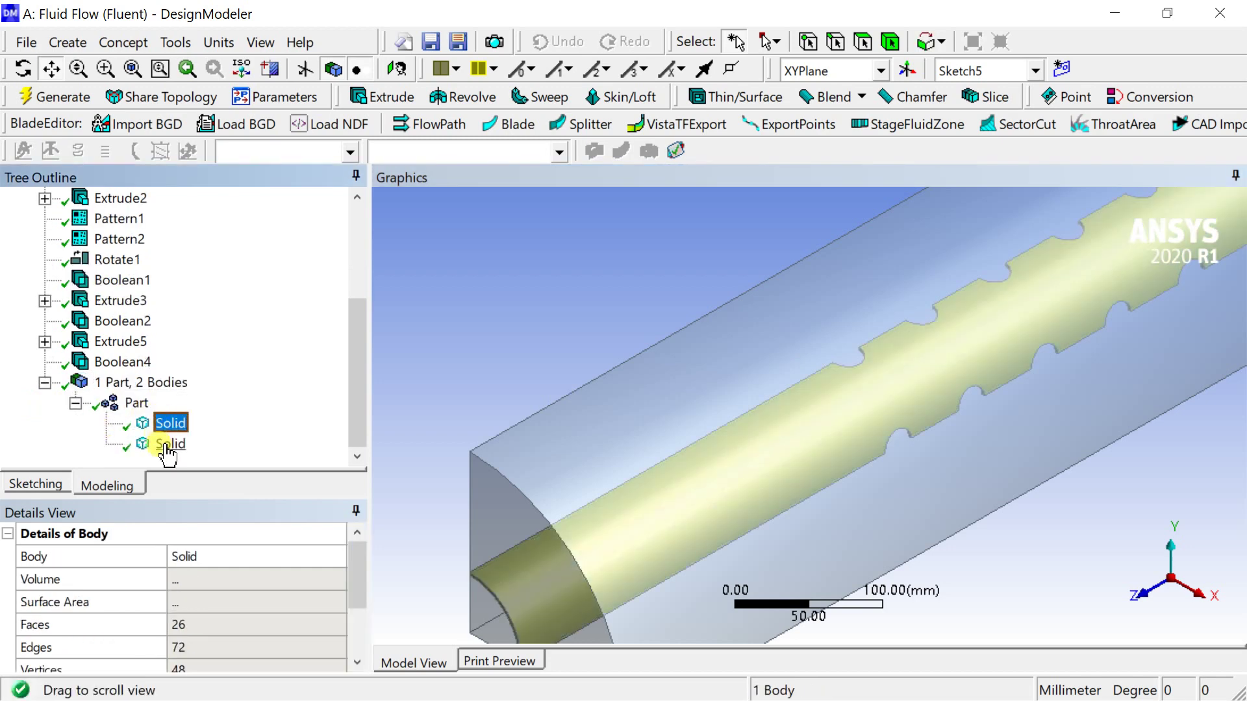
click(168, 448)
click(173, 427)
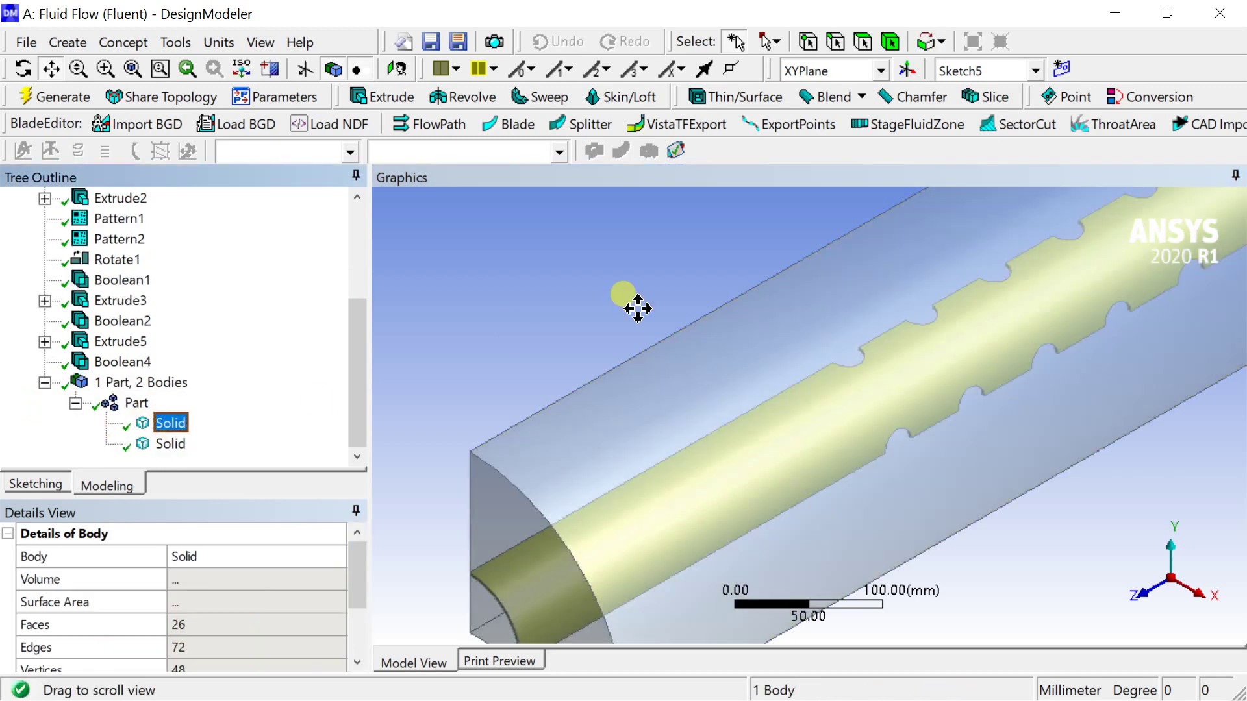
scroll(636, 285, down, 3)
scroll(623, 317, down, 2)
click(624, 350)
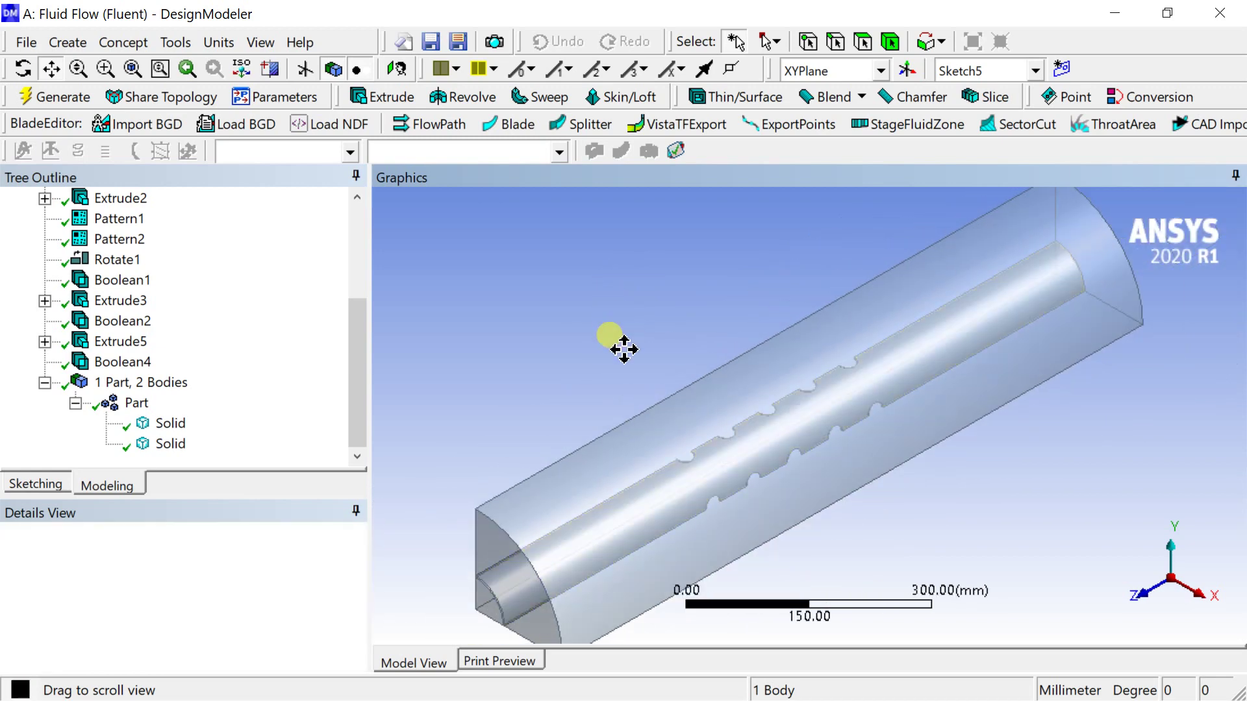
Close the geometry editor and open the Mesh cell of the Fluid Flow (Fluent) system in ANSYS Meshing
click(1211, 18)
click(1214, 19)
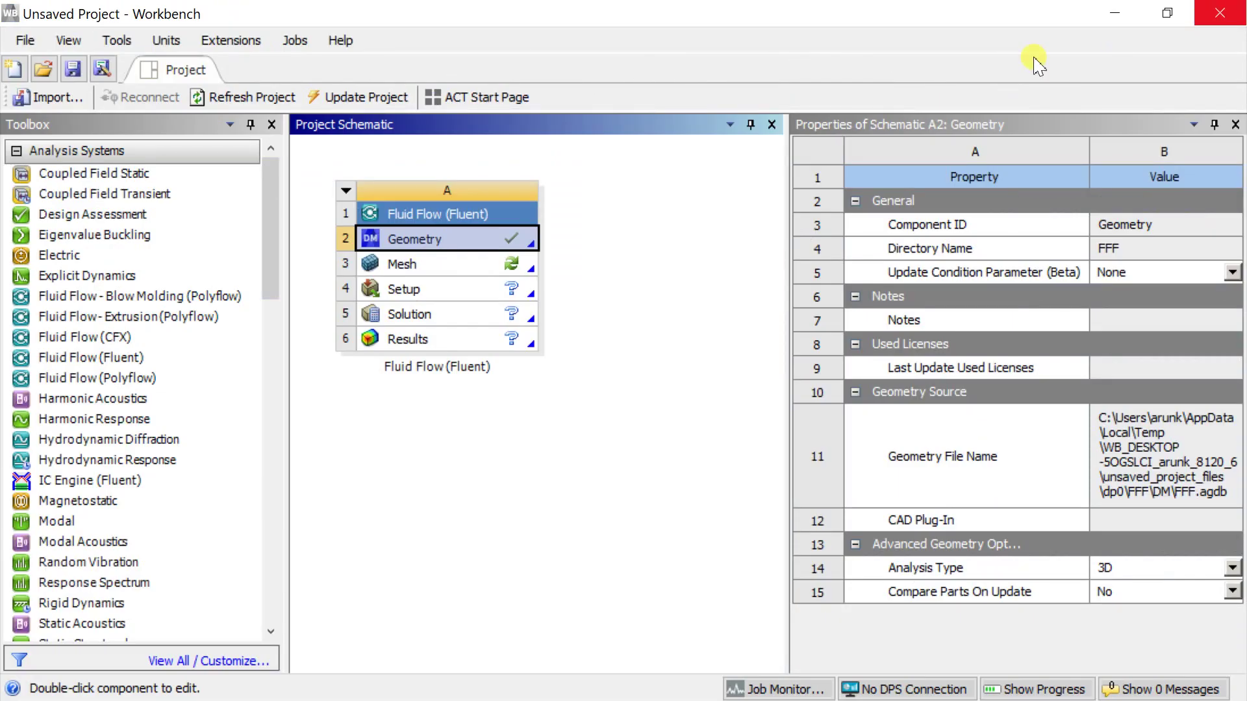
click(491, 266)
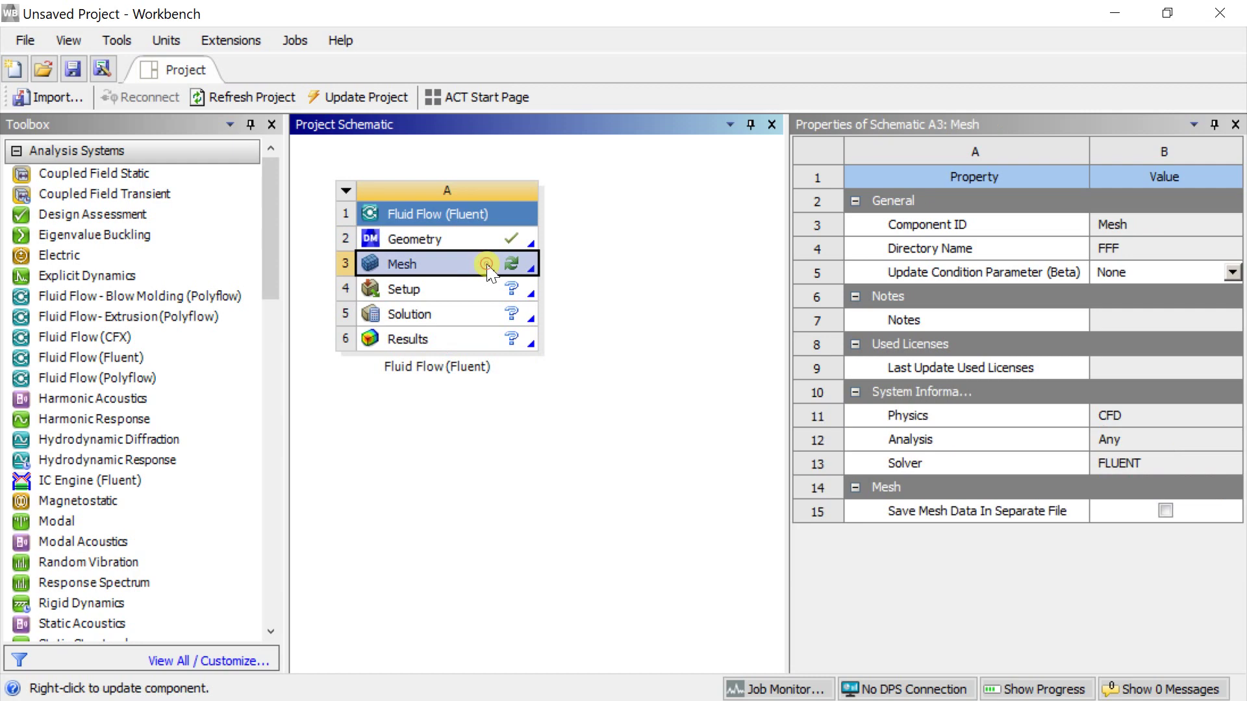
right_click(490, 271)
click(503, 273)
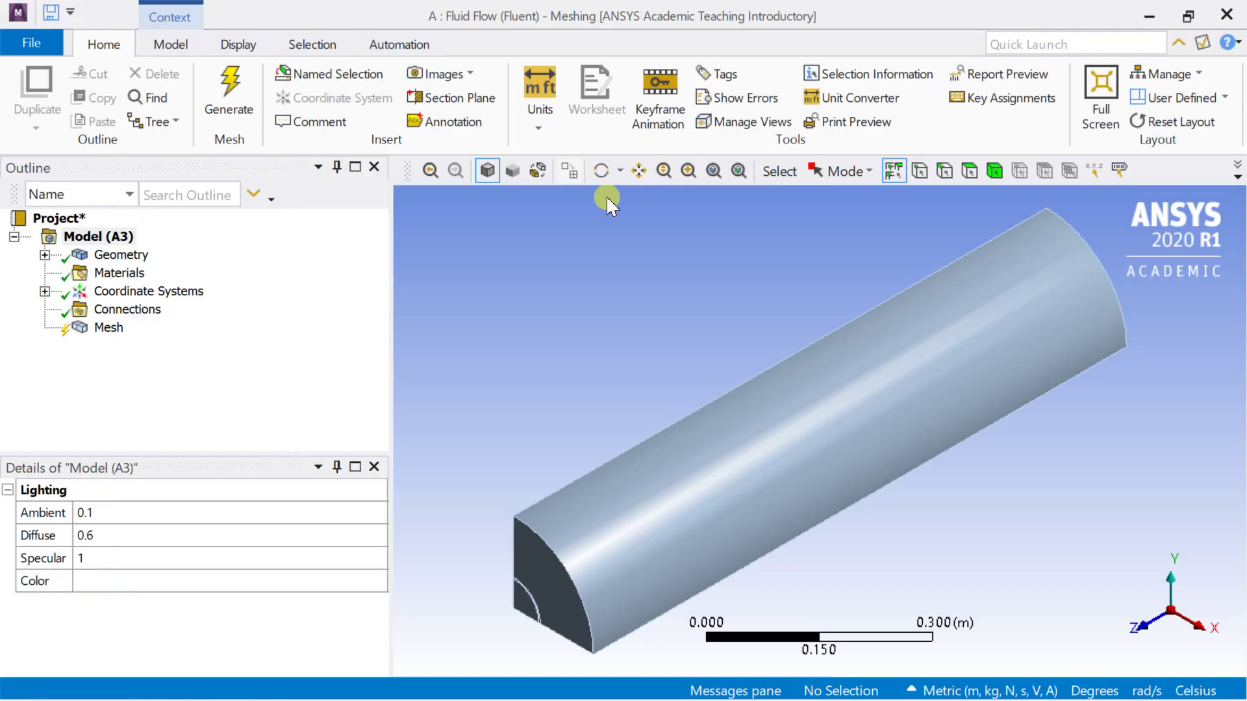
Set the global mesh element size to 0.003 m, keeping the CFD physics and Fluent solver preferences
click(106, 328)
right_click(108, 330)
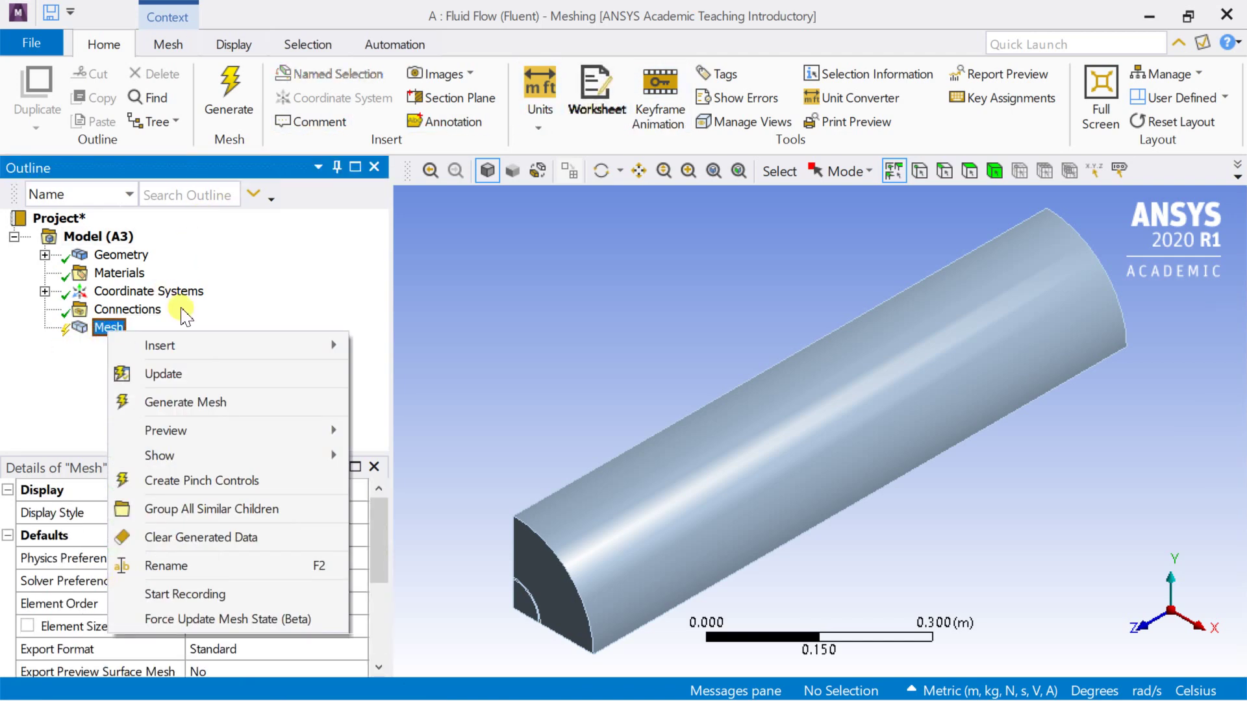
click(52, 369)
scroll(175, 501, down, 1)
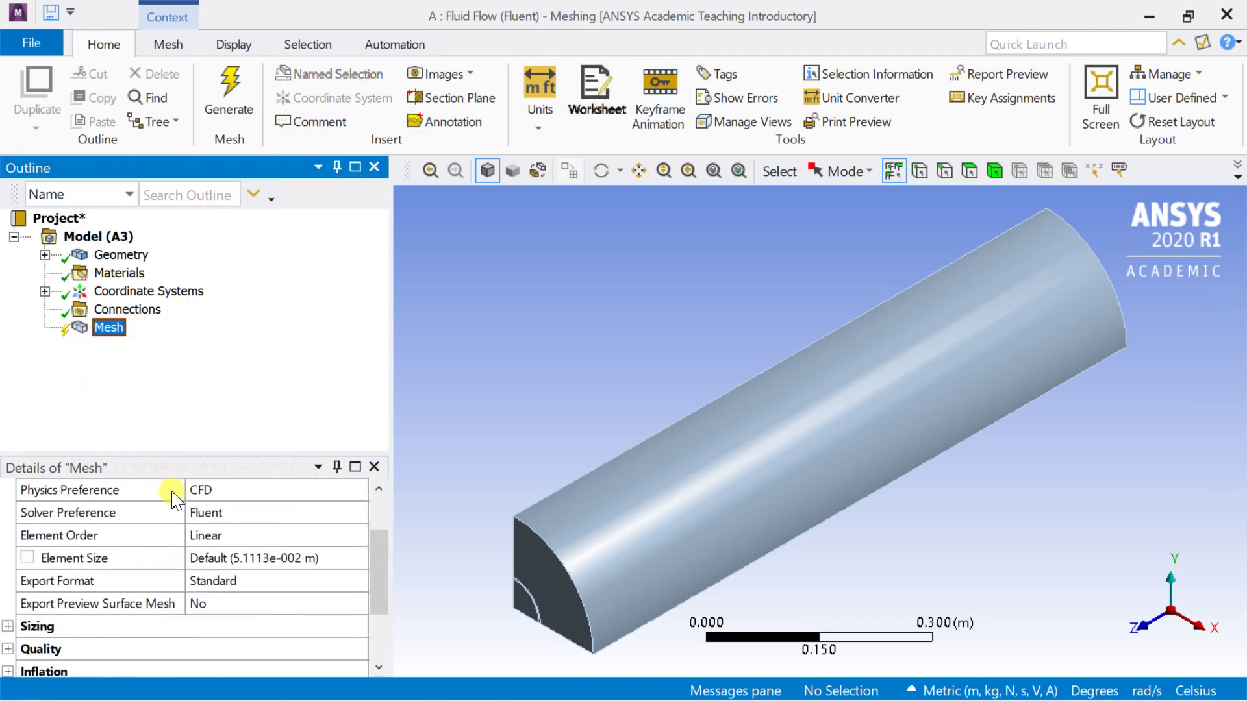
click(226, 558)
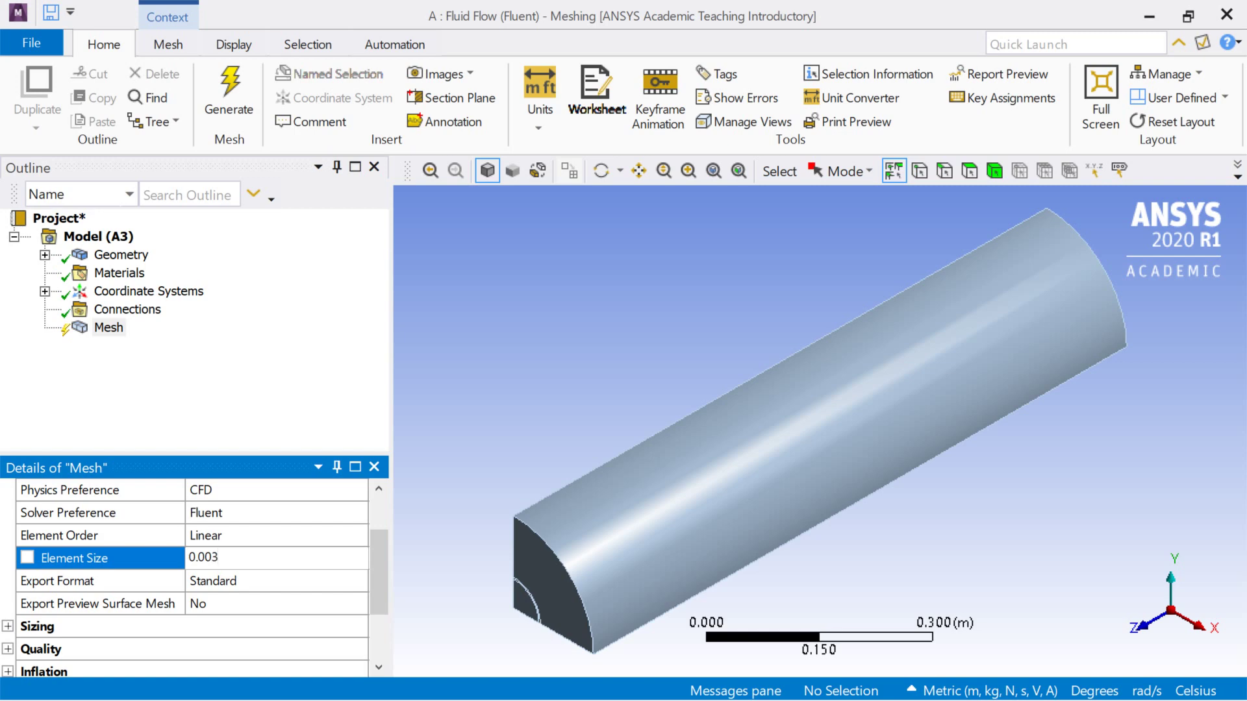
key(Return)
scroll(198, 544, down, 2)
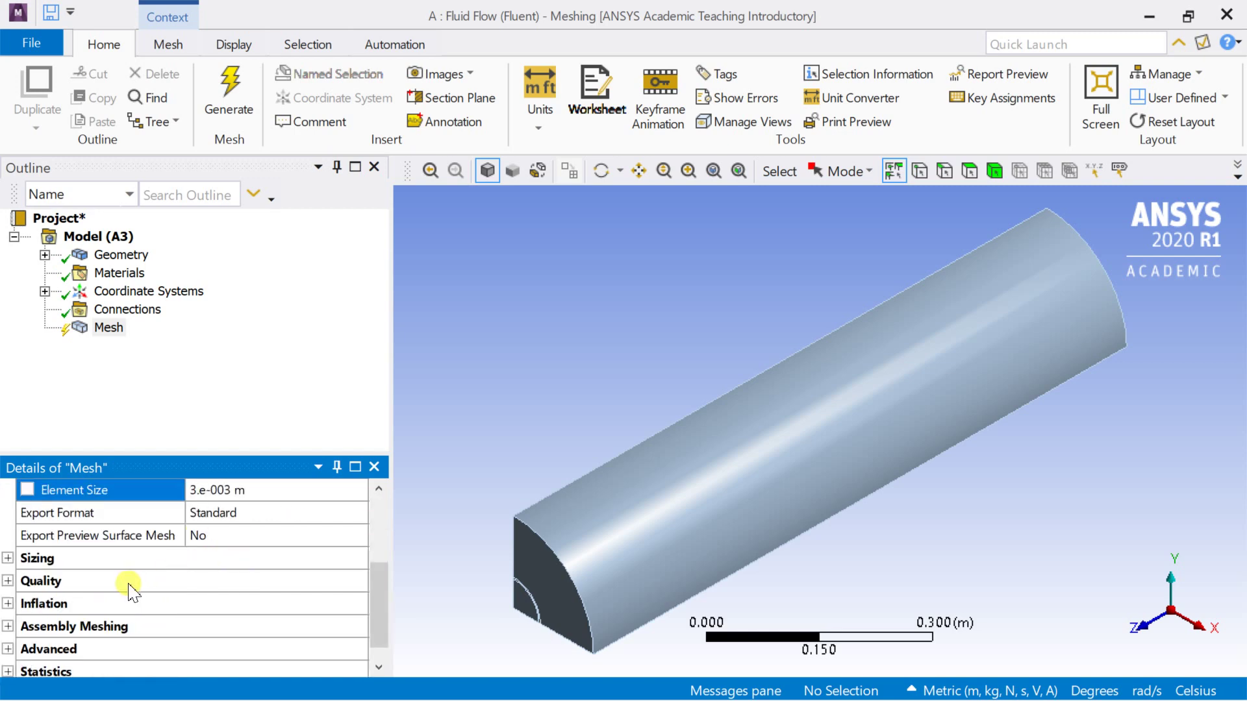
Turn on adaptive sizing in the global mesh settings and set the resolution to 7
click(5, 561)
click(8, 560)
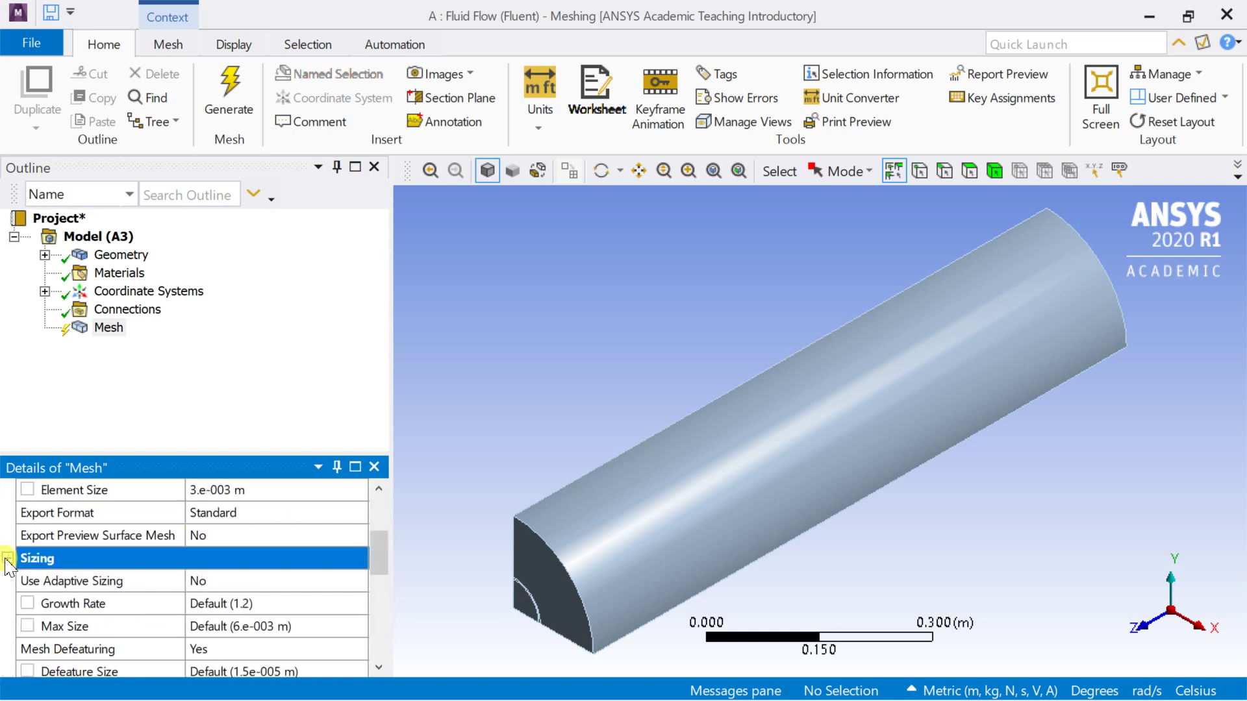
click(214, 583)
click(358, 581)
click(272, 615)
scroll(248, 636, down, 1)
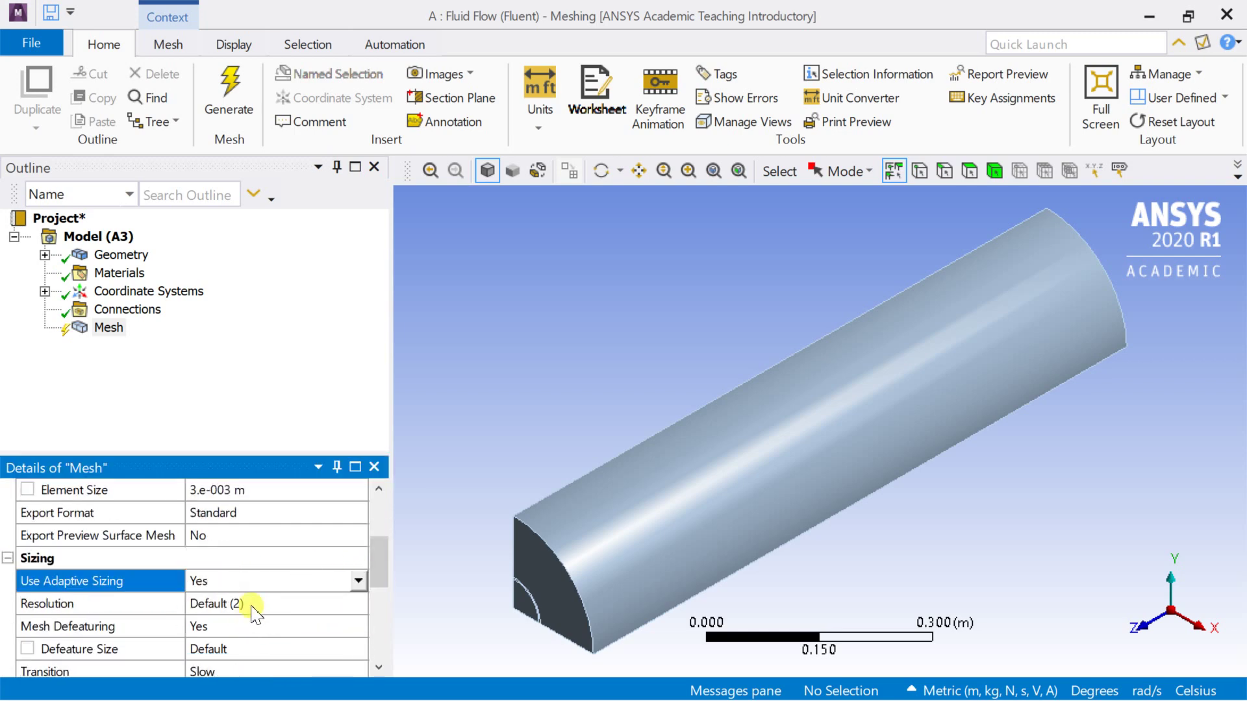
click(252, 603)
key(Return)
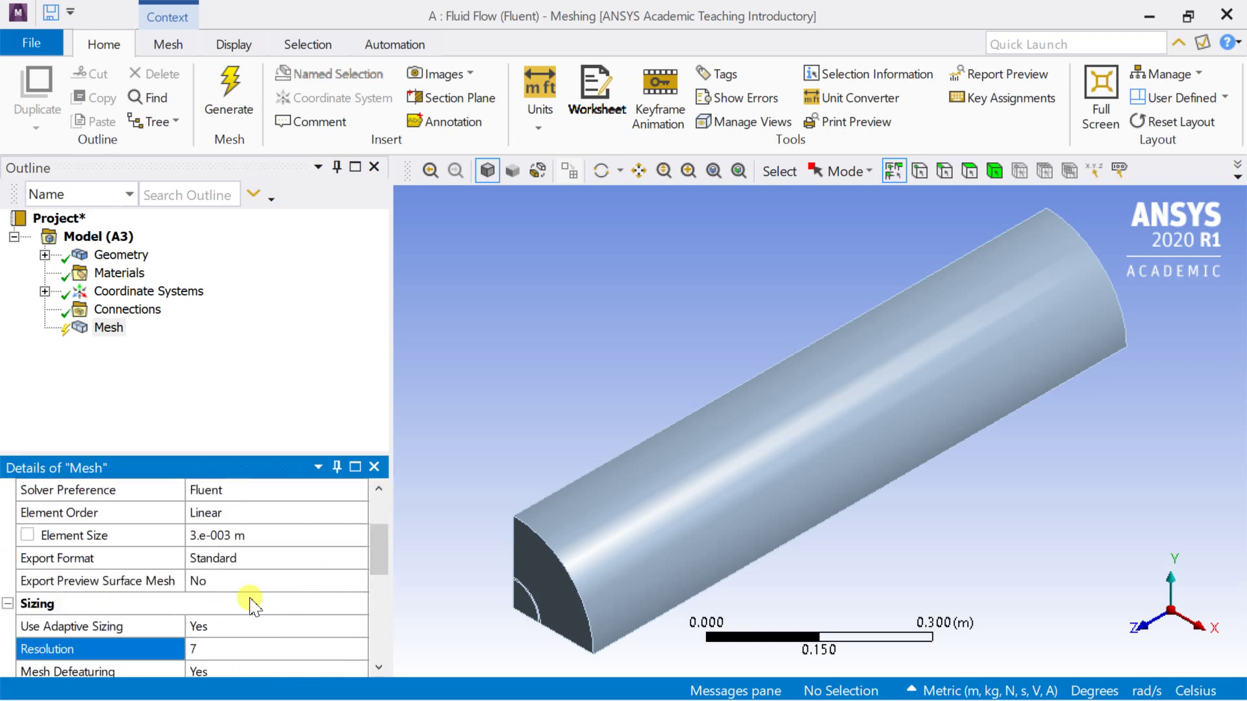
scroll(253, 604, down, 2)
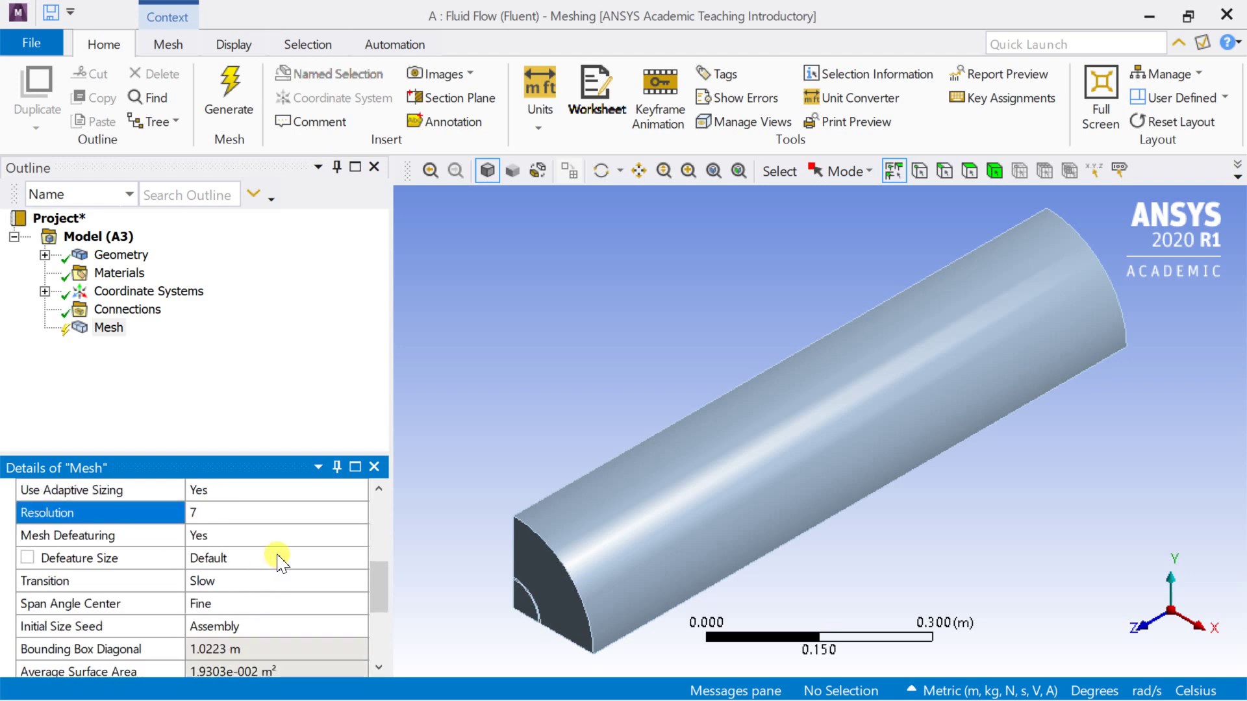
Generate the mesh for the quarter model and inspect the elements on the outer surface and end face
right_click(104, 334)
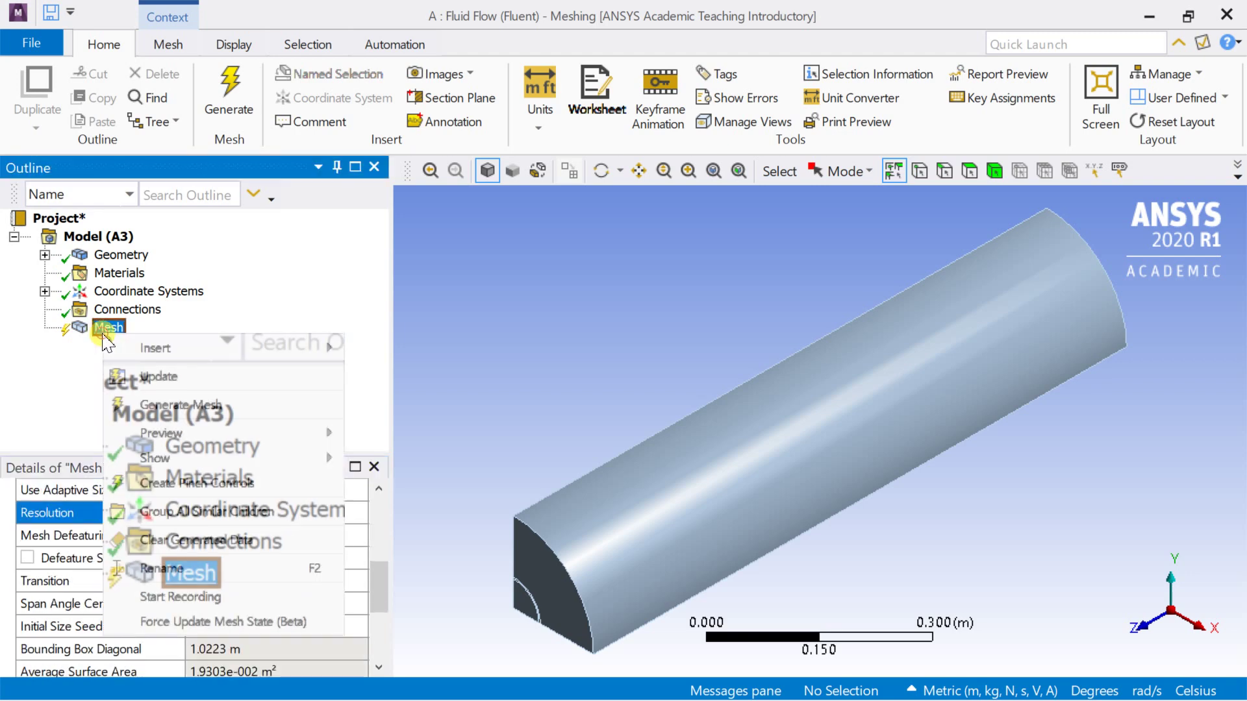
click(149, 406)
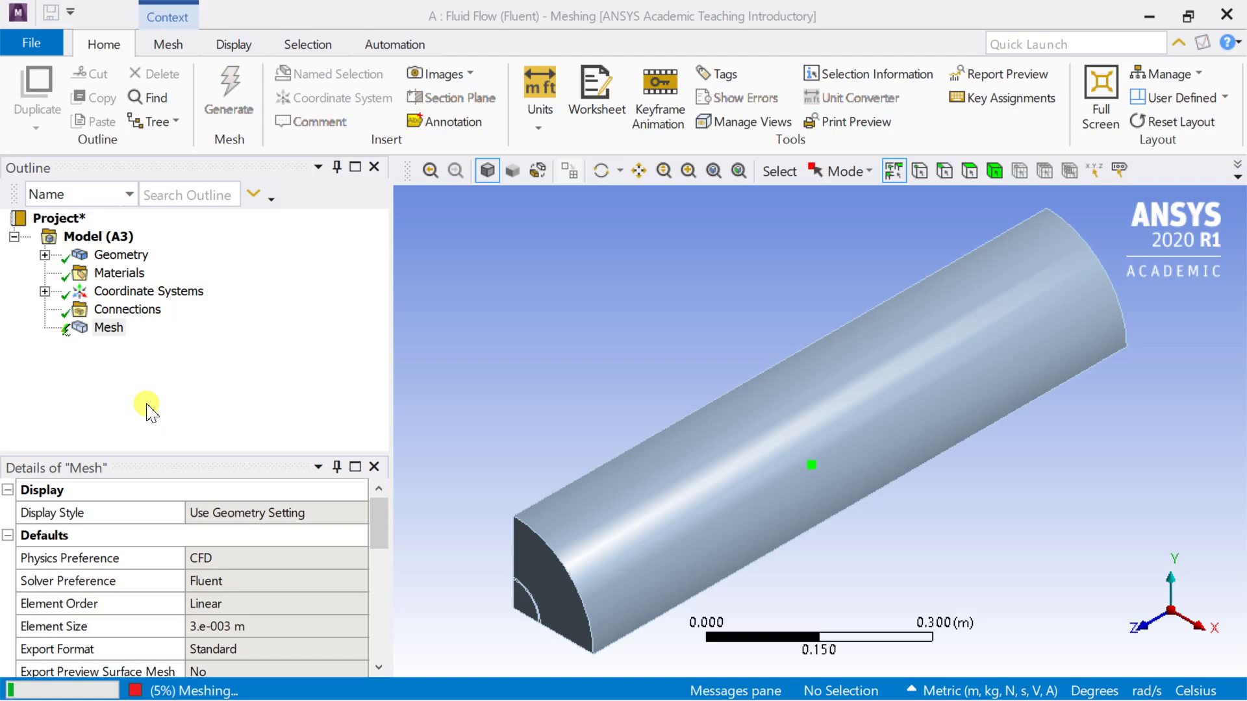
scroll(819, 407, up, 5)
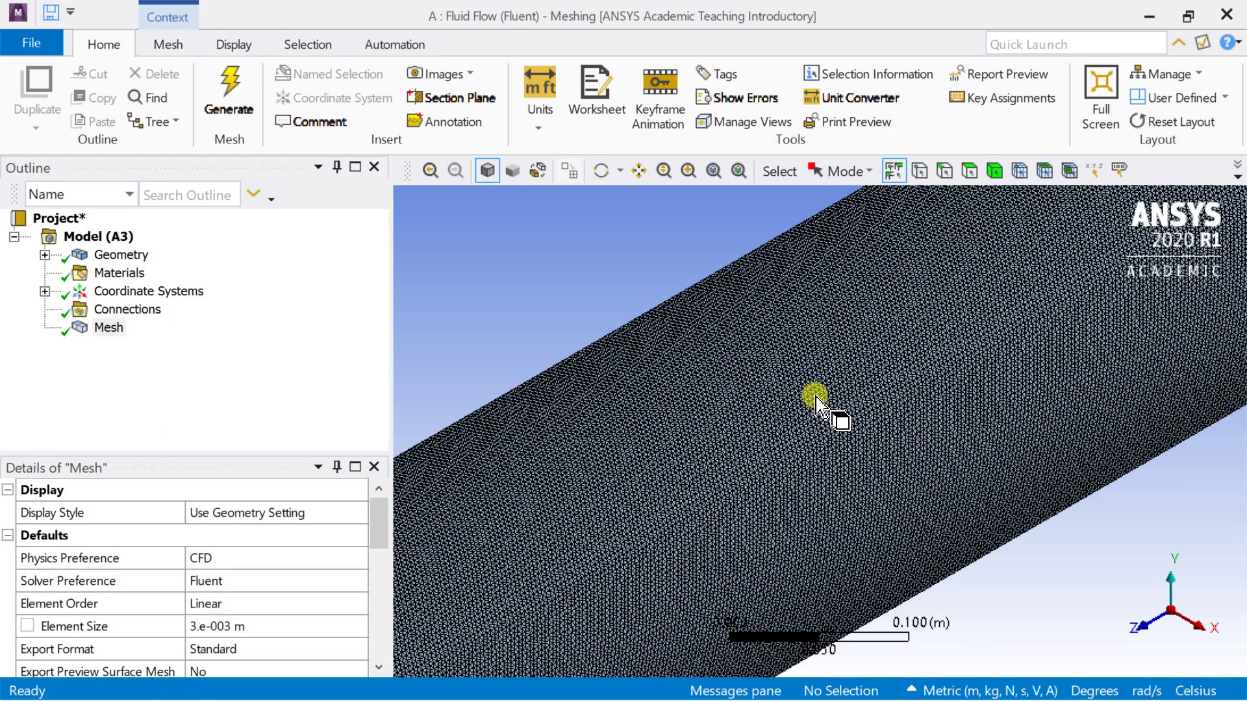
scroll(867, 419, up, 3)
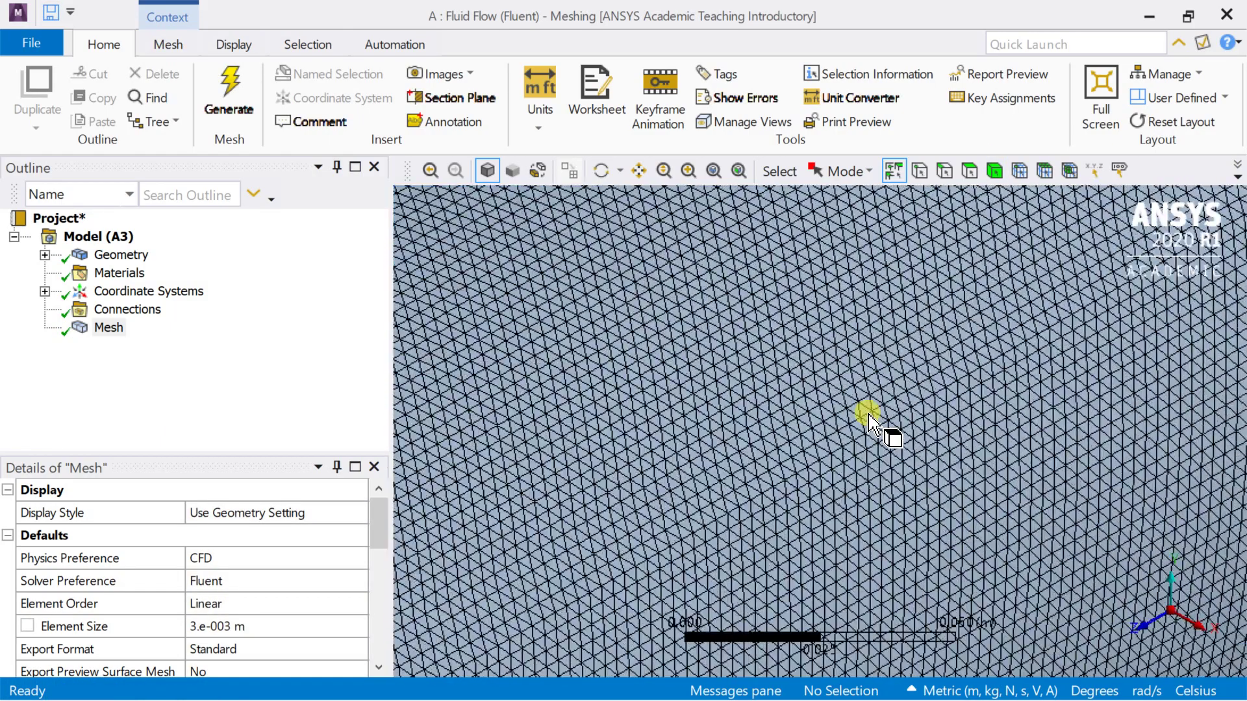
scroll(868, 415, up, 2)
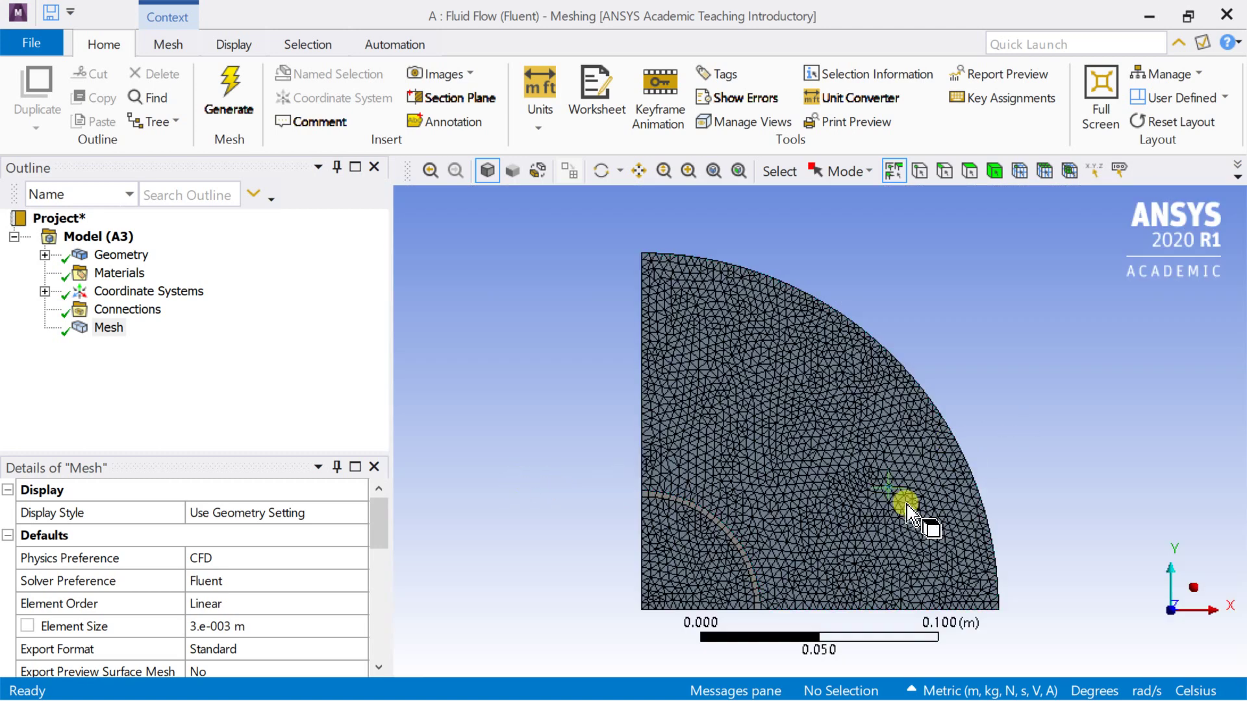
Check the node and element counts in the mesh statistics
scroll(150, 533, down, 10)
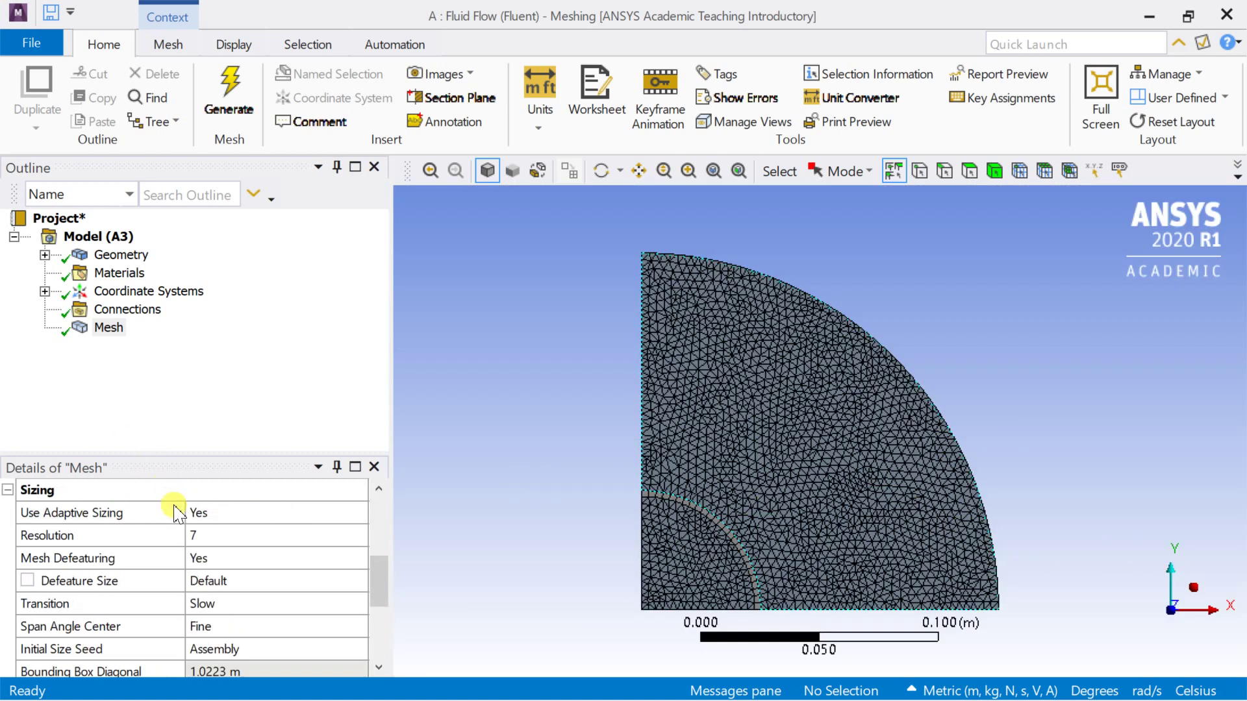
click(7, 649)
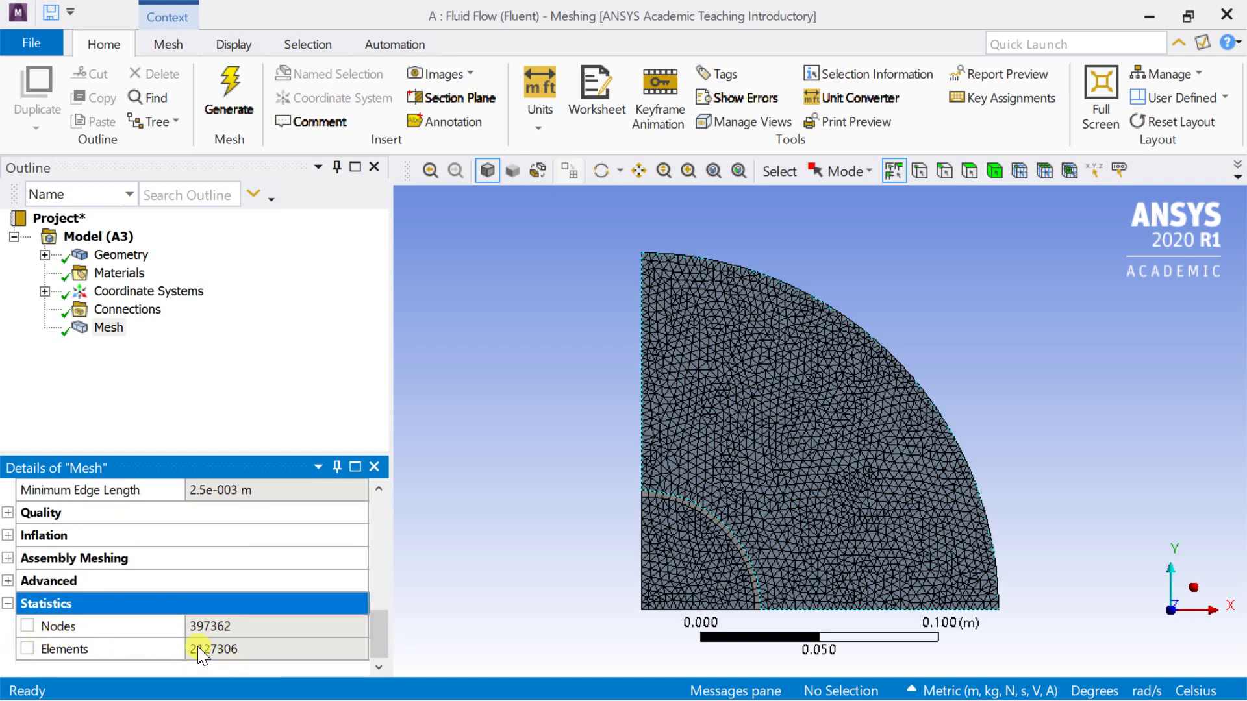
click(8, 604)
Insert a mesh method and scope it to both bodies, the outer domain and the inner pipe region
click(104, 329)
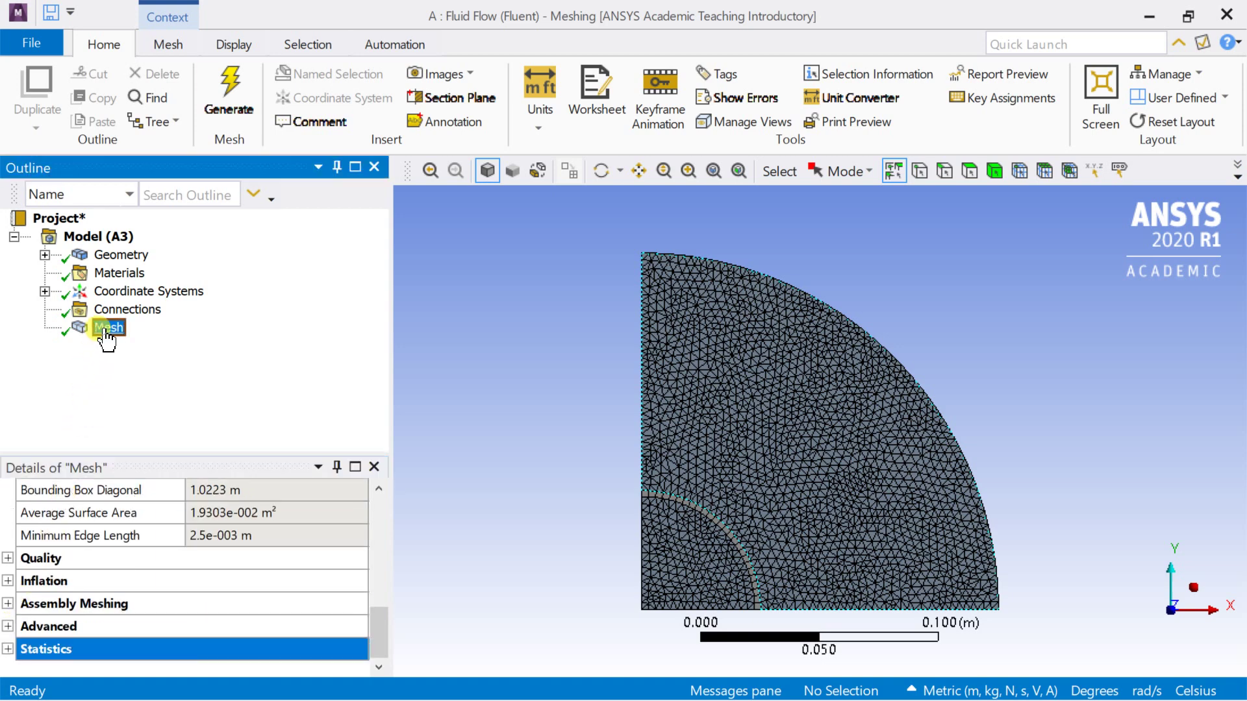
right_click(104, 330)
mouse_move(270, 342)
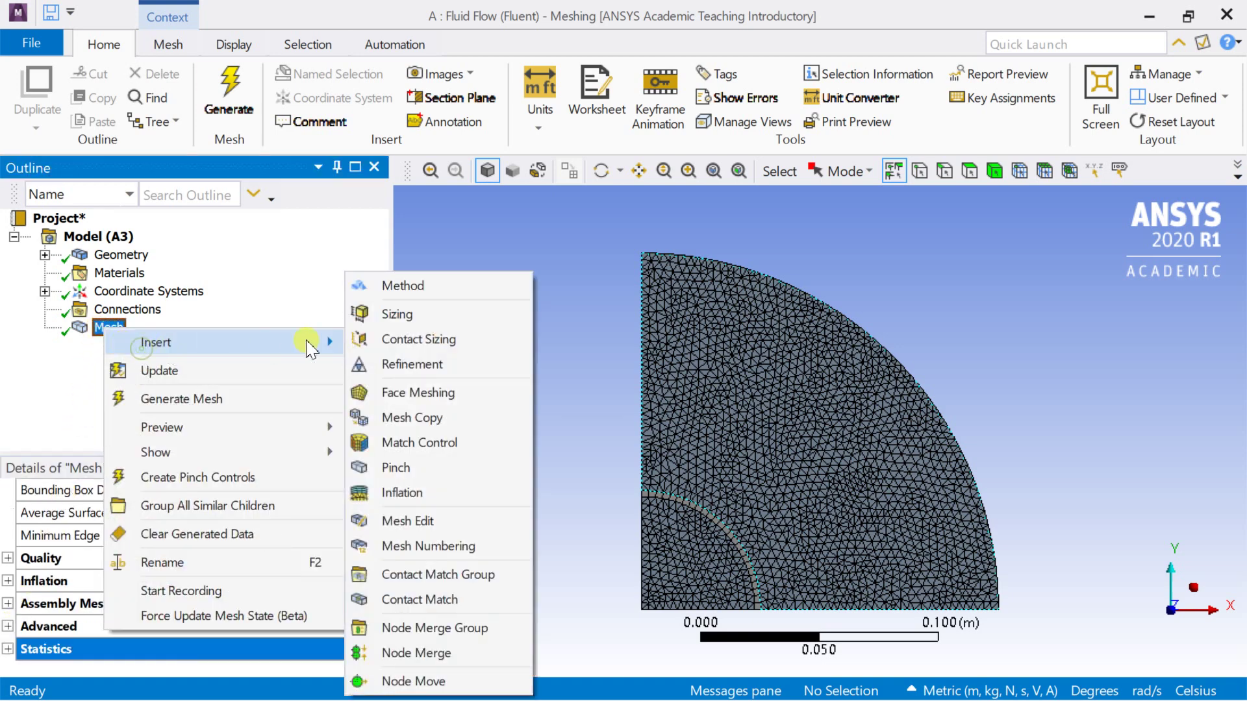
click(379, 289)
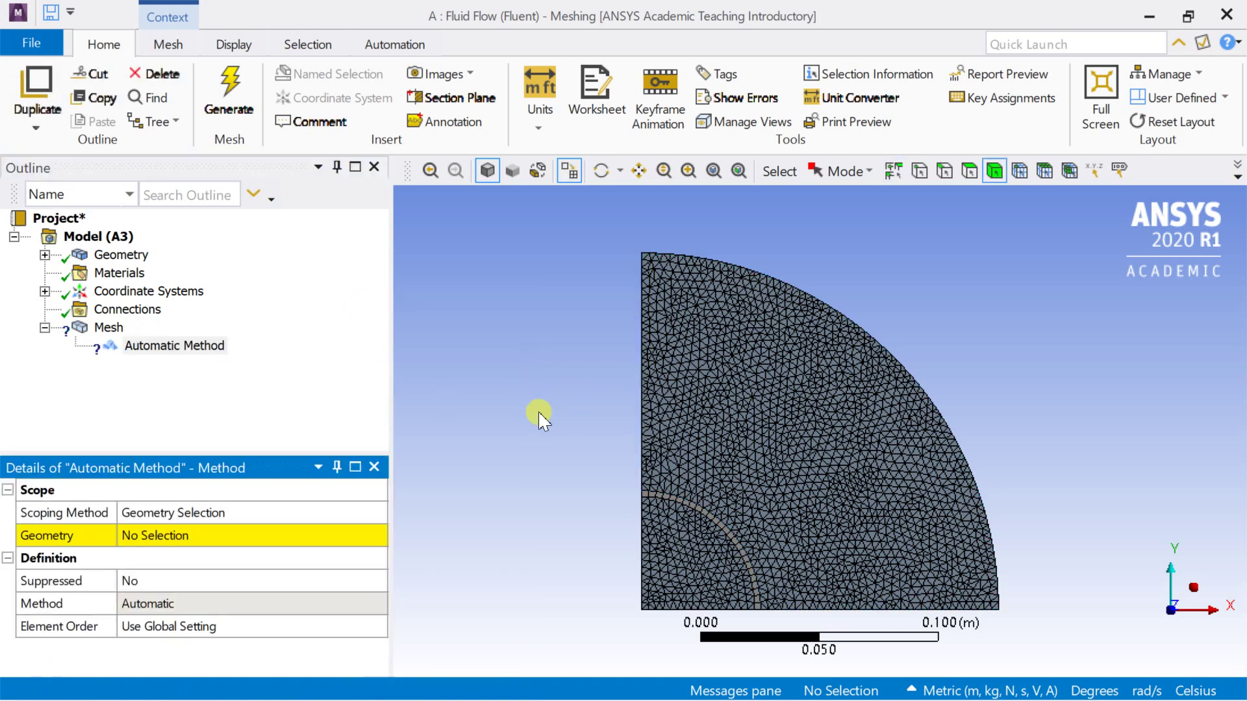
click(308, 538)
click(787, 383)
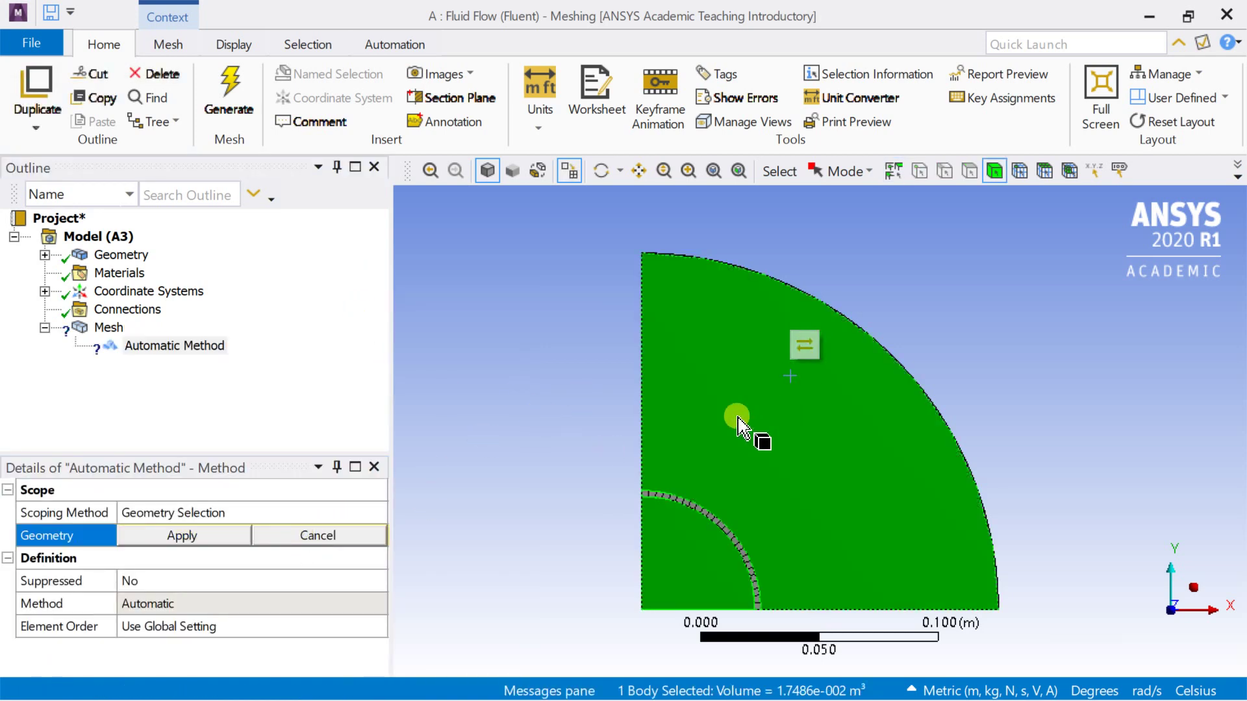
ctrl+click(699, 519)
click(224, 537)
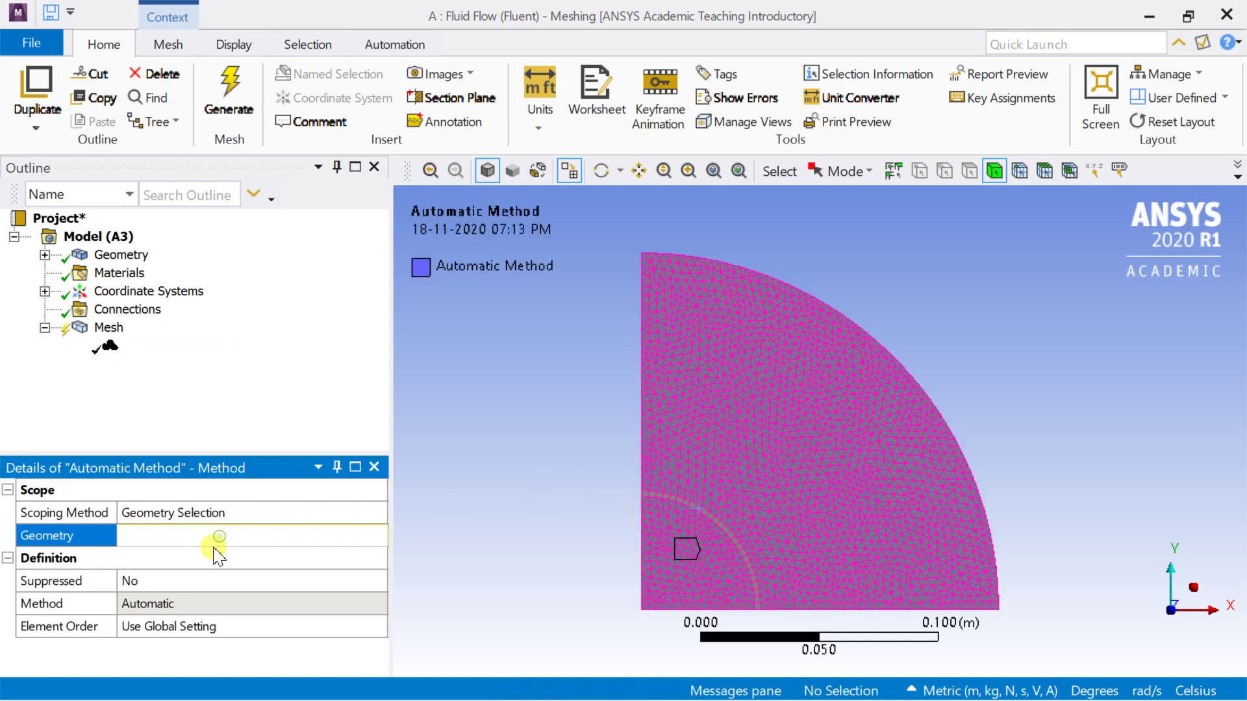
Set the inserted mesh method to Hex Dominant
click(205, 604)
click(378, 604)
click(209, 518)
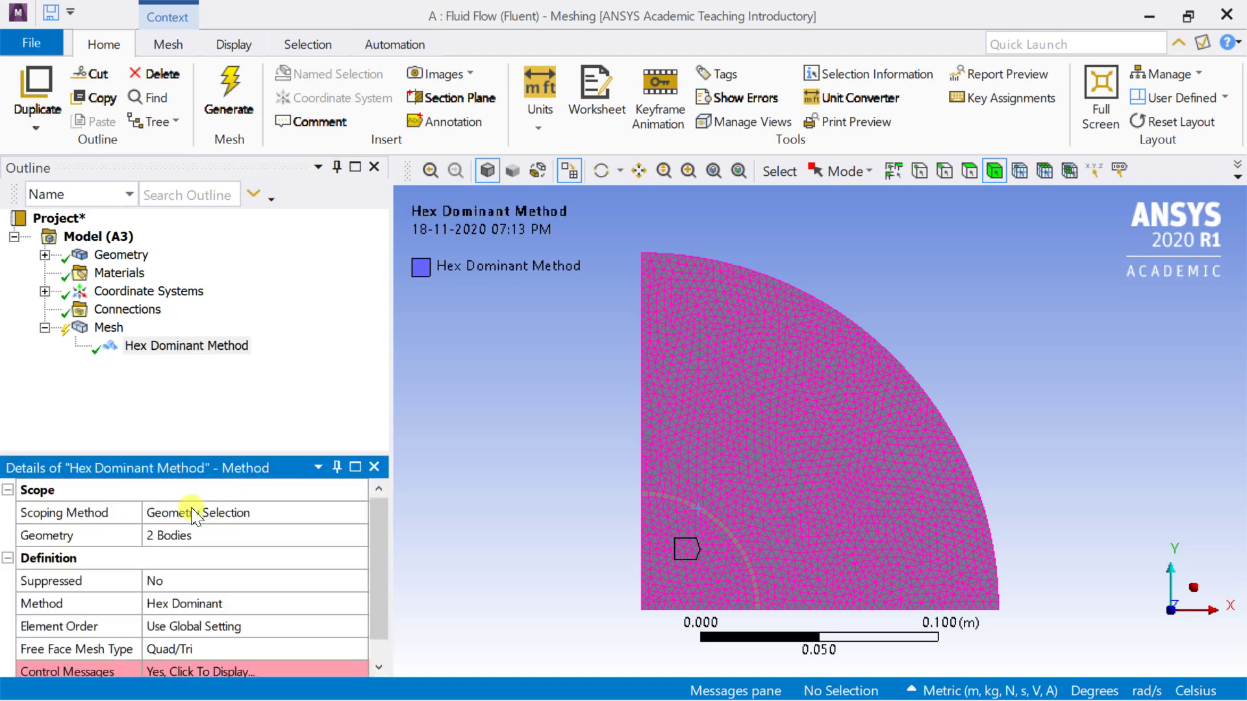
scroll(198, 513, down, 1)
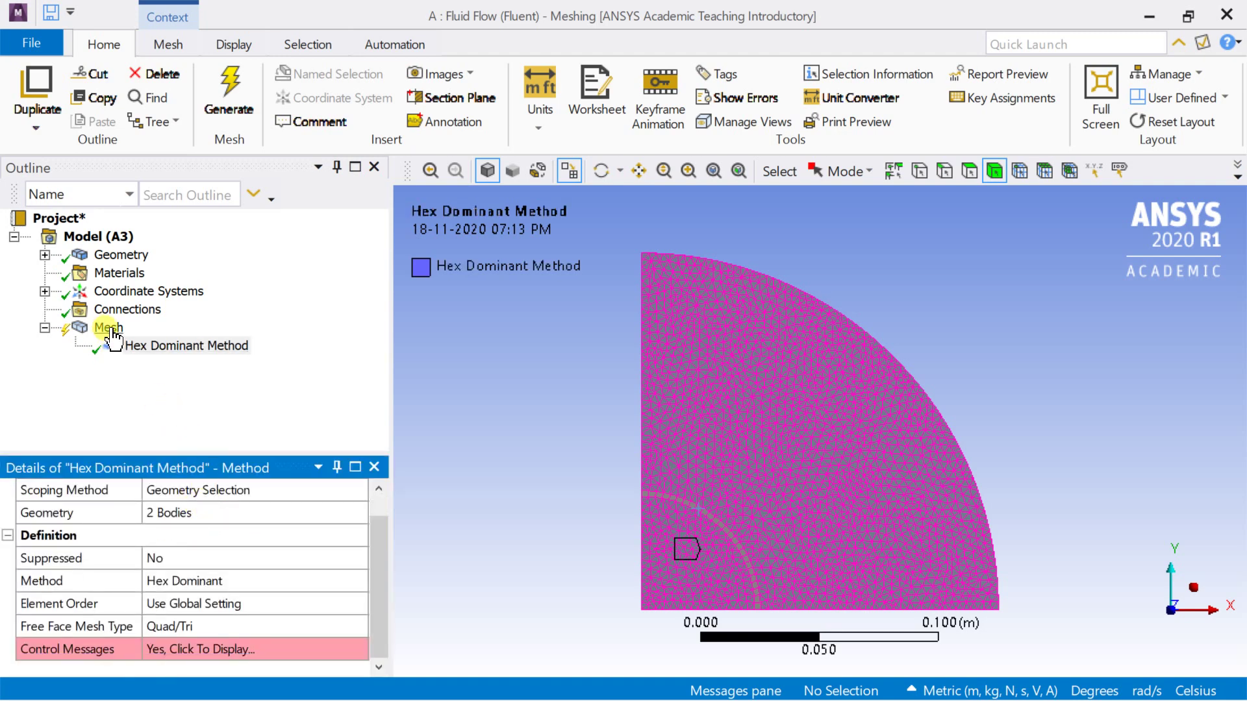
Insert a Sizing control under the mesh
right_click(111, 333)
mouse_move(245, 348)
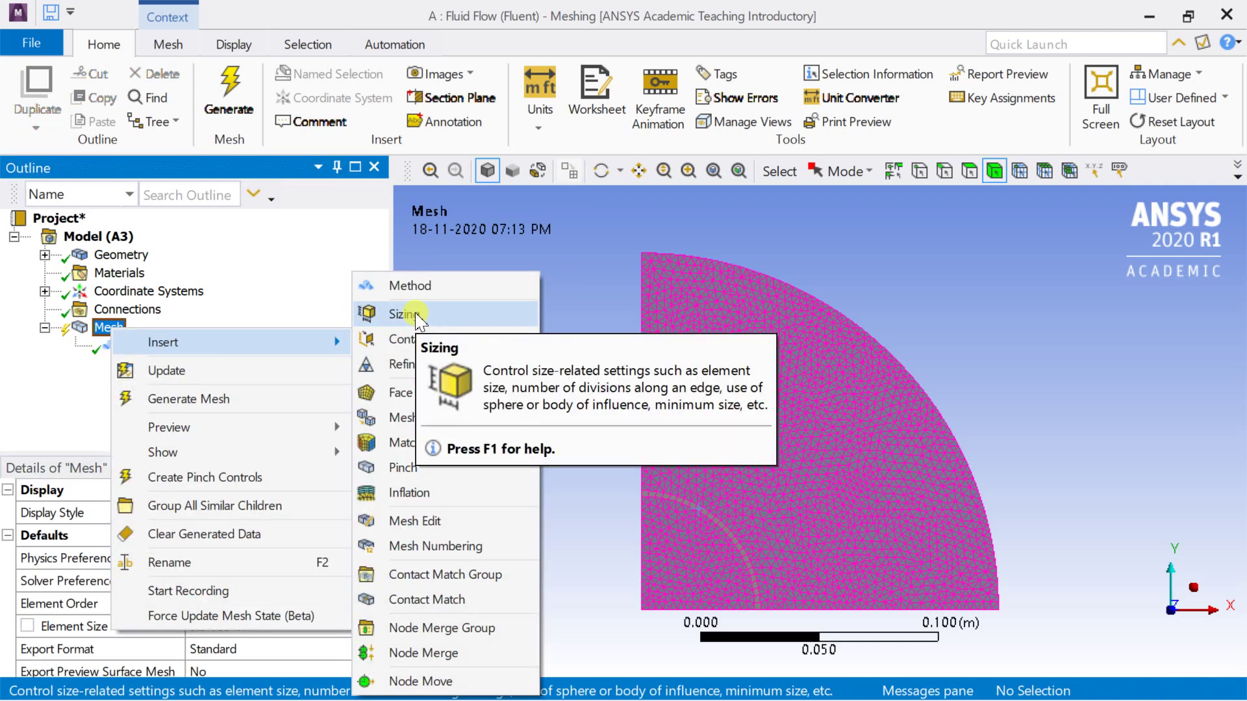
click(416, 316)
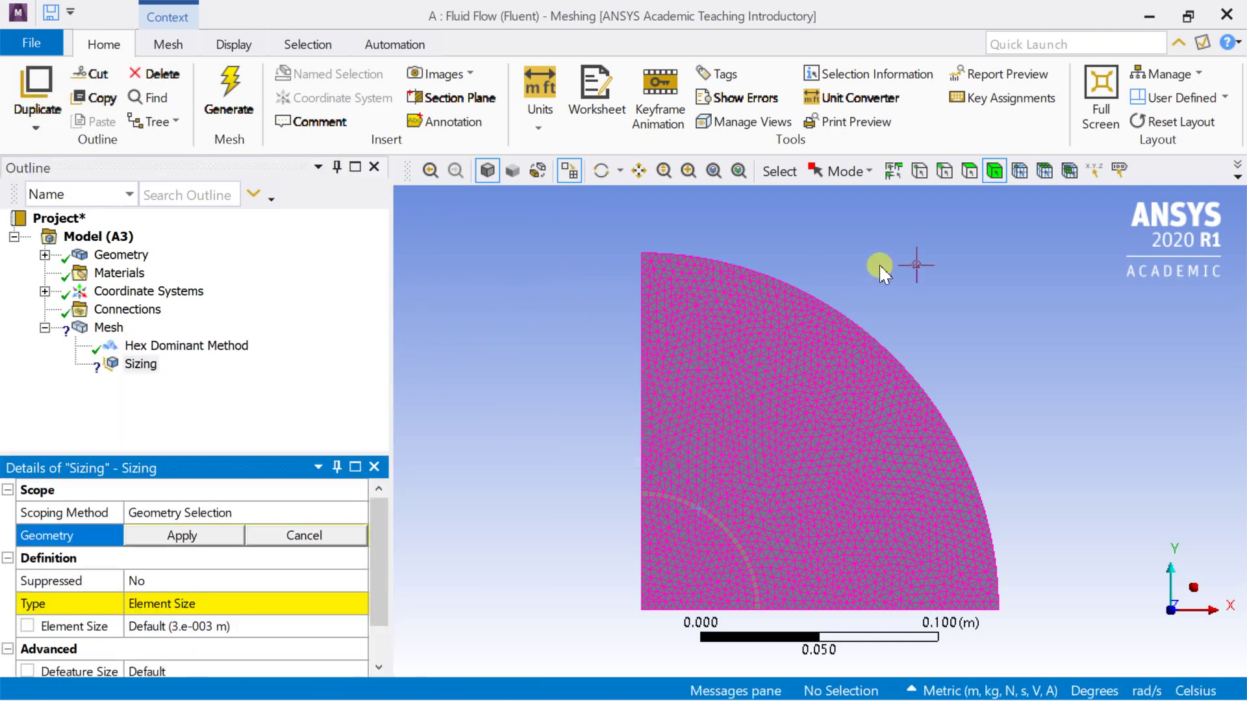
Select the inner and outer arc edges of the pipe wall on the visible end face for the sizing
click(706, 527)
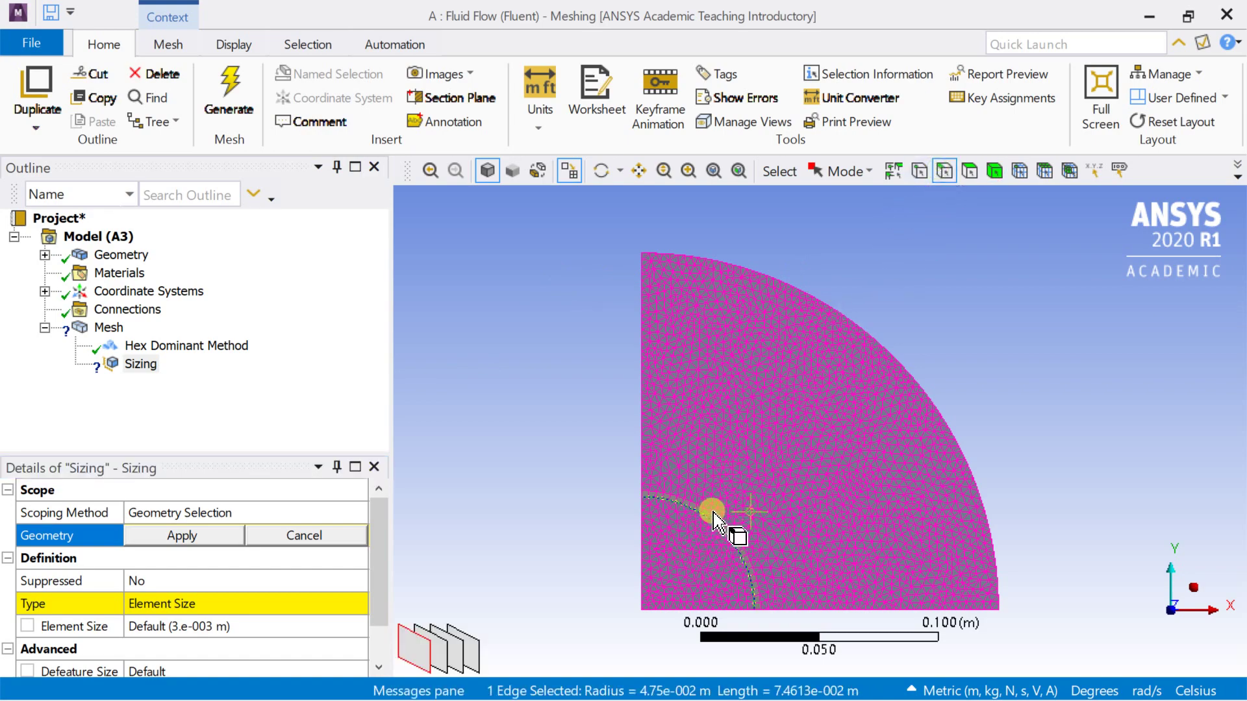
scroll(705, 536, up, 3)
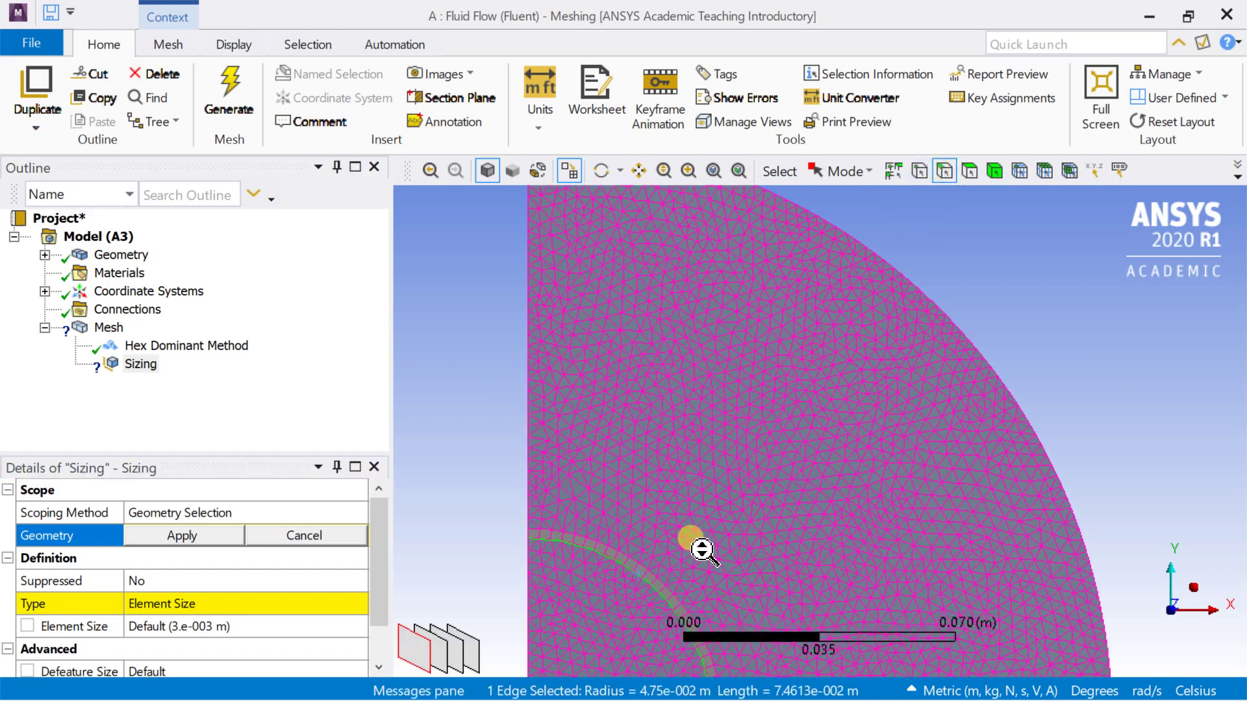
ctrl+click(626, 562)
scroll(698, 440, up, 3)
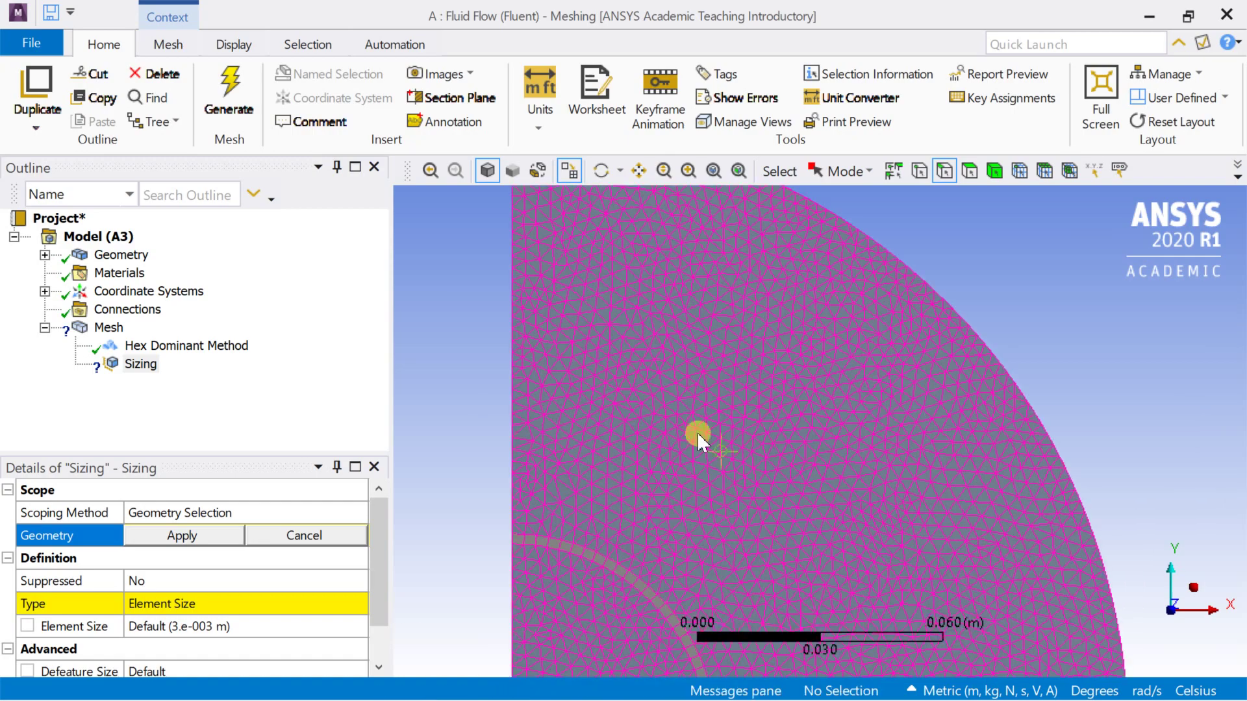
click(642, 174)
drag(686, 408, 752, 244)
scroll(715, 340, up, 3)
drag(685, 367, 764, 381)
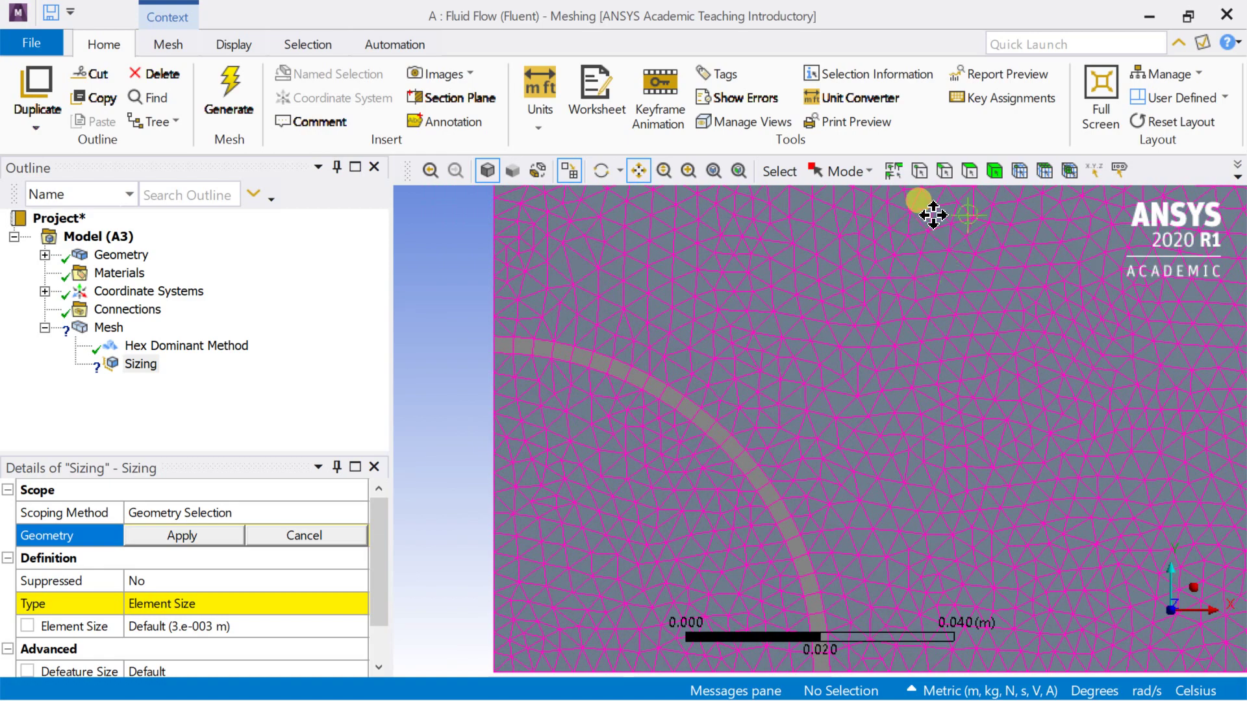
click(690, 417)
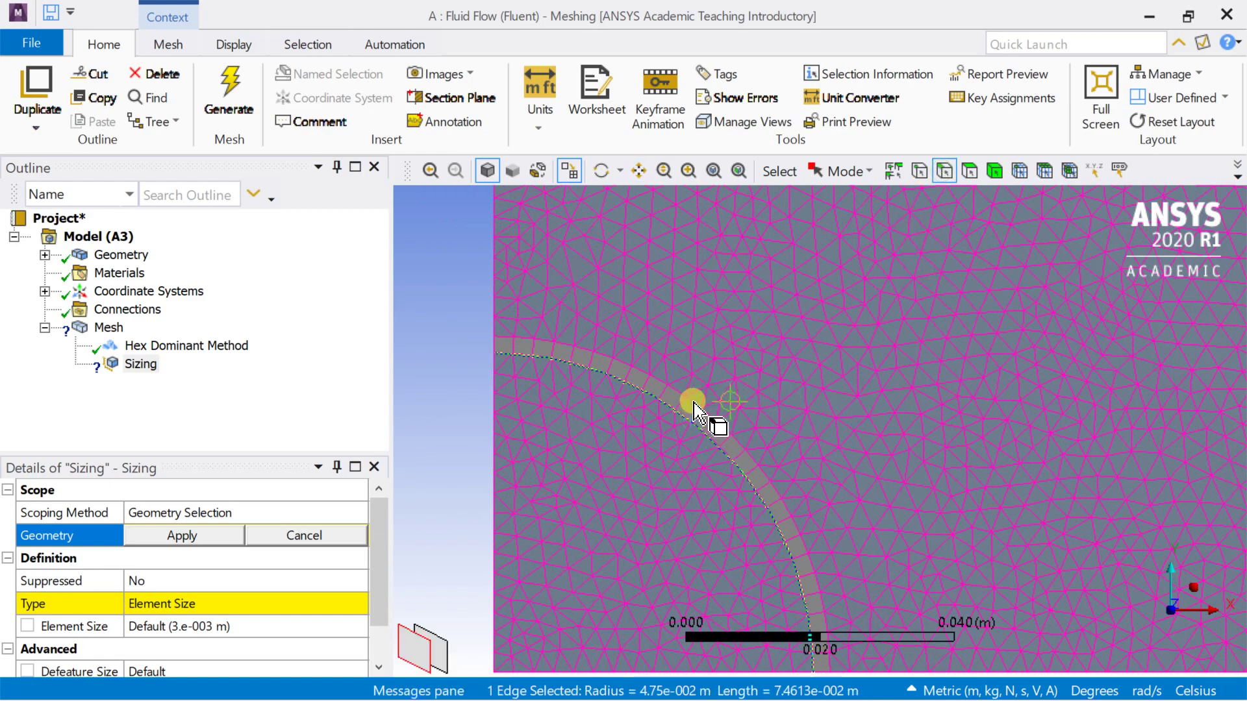
ctrl+click(682, 405)
scroll(675, 416, down, 3)
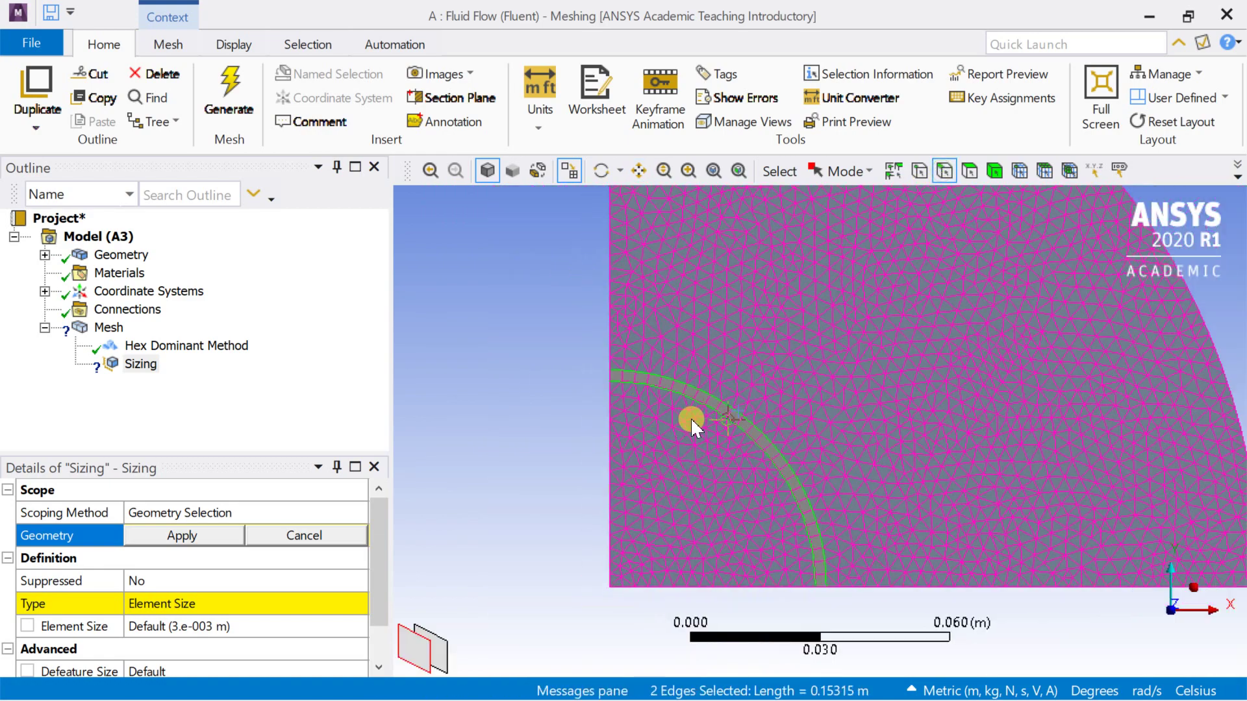
Add the two matching pipe wall arcs at the opposite end and apply all four edges to the sizing
click(600, 170)
drag(659, 313, 717, 321)
click(638, 170)
drag(742, 269, 1019, 279)
scroll(683, 367, up, 5)
drag(673, 344, 804, 359)
click(946, 172)
ctrl+click(576, 390)
scroll(558, 425, up, 3)
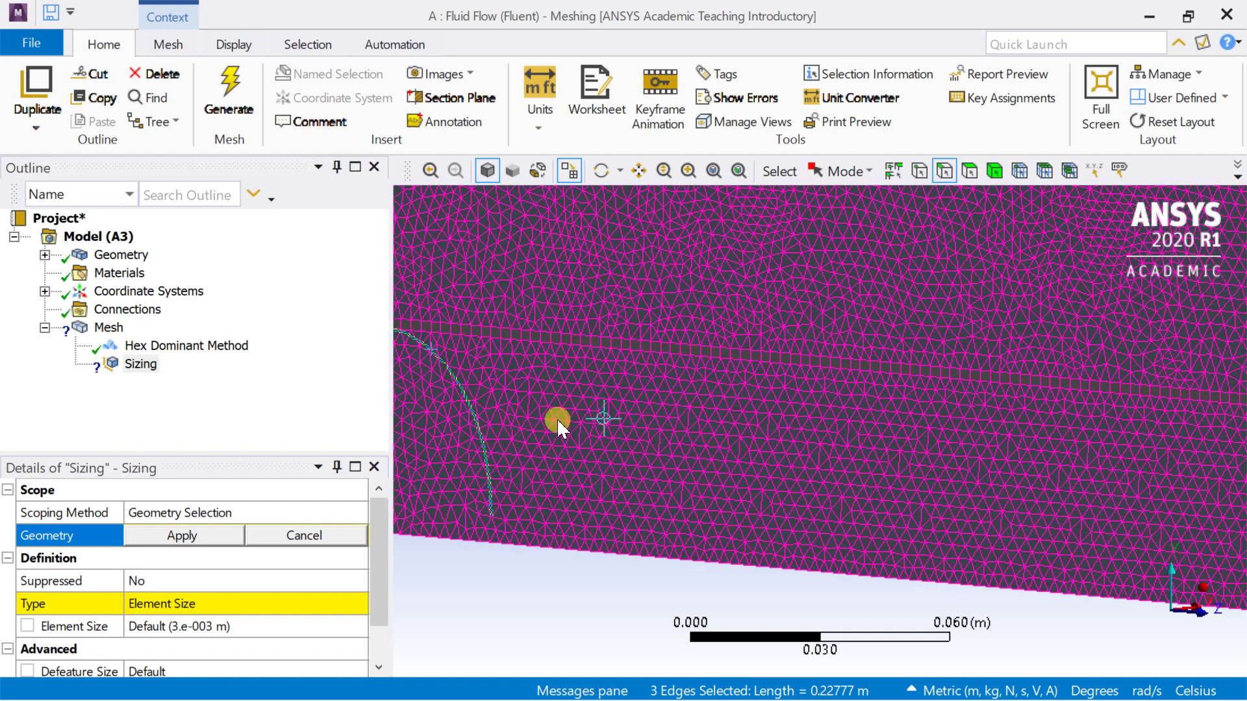
ctrl+click(489, 439)
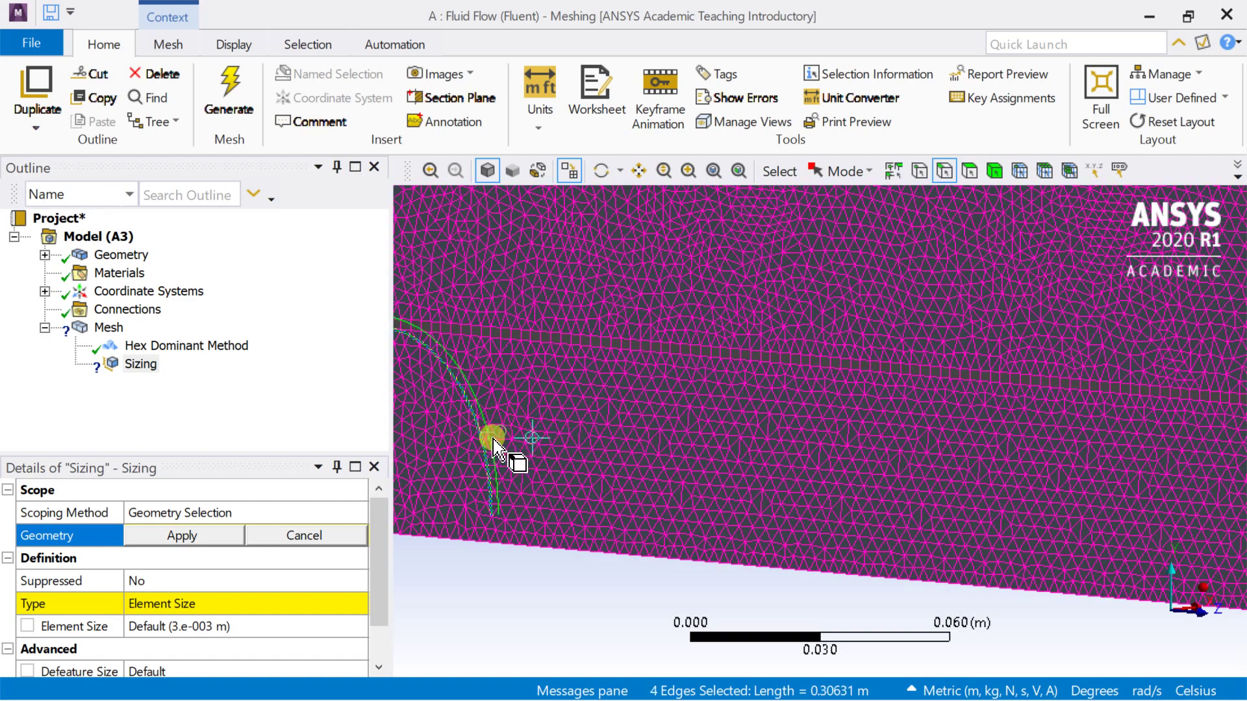
click(232, 543)
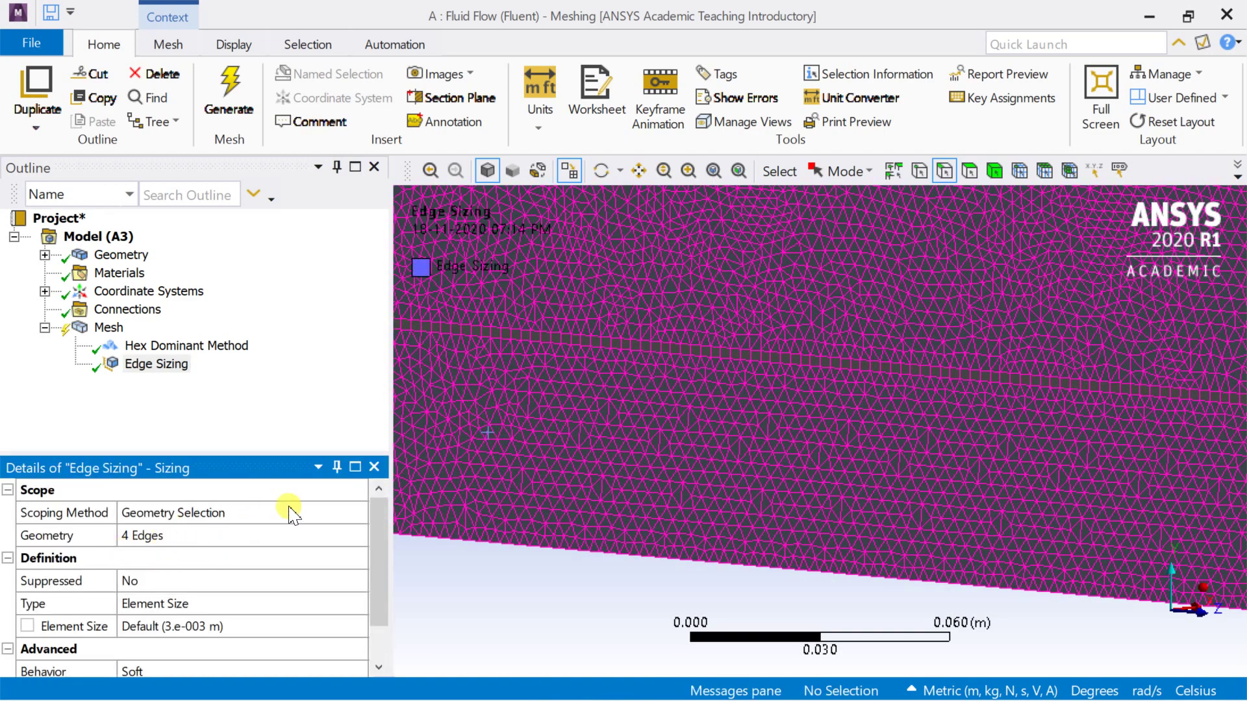
Change the edge sizing type to Number of Divisions and set it to 15
click(203, 608)
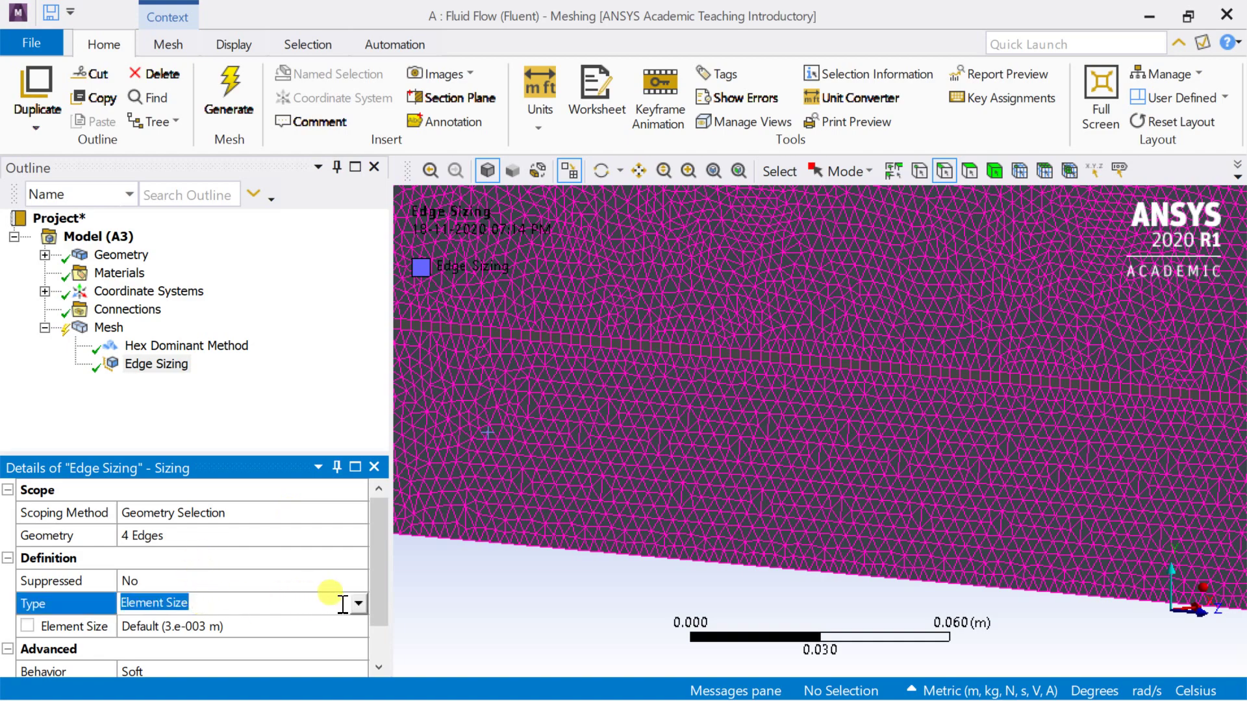
click(358, 603)
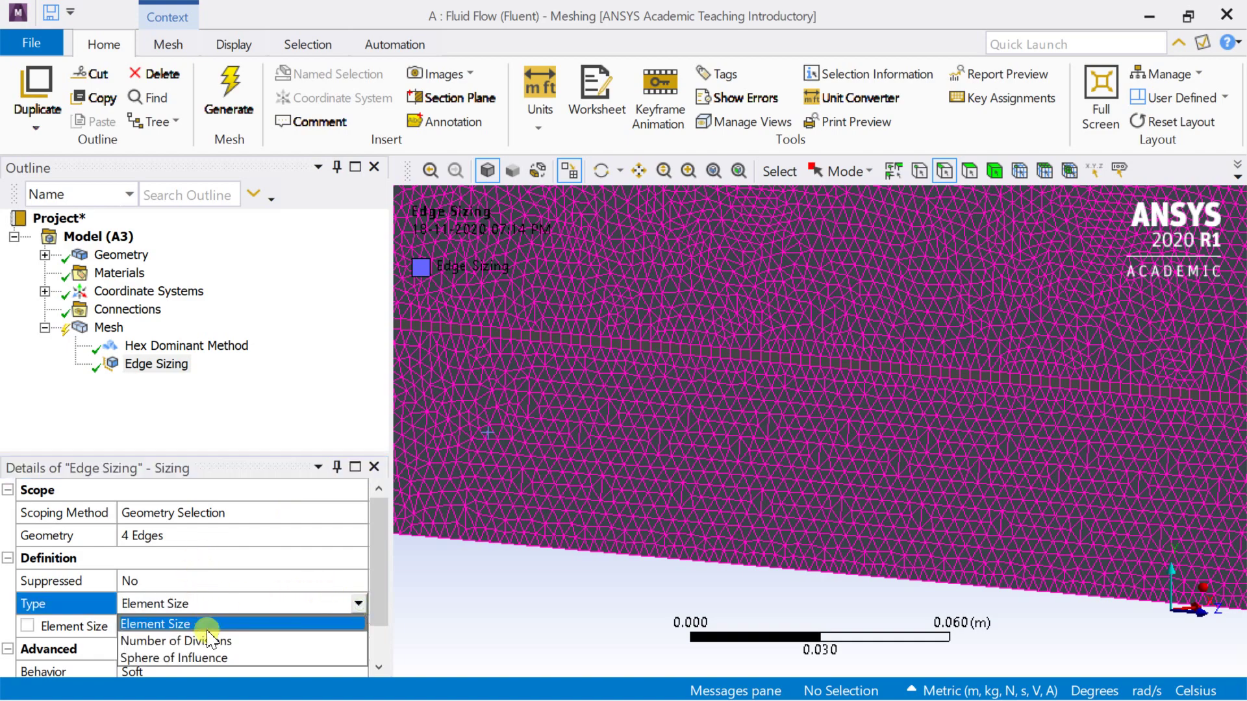
click(206, 640)
click(193, 626)
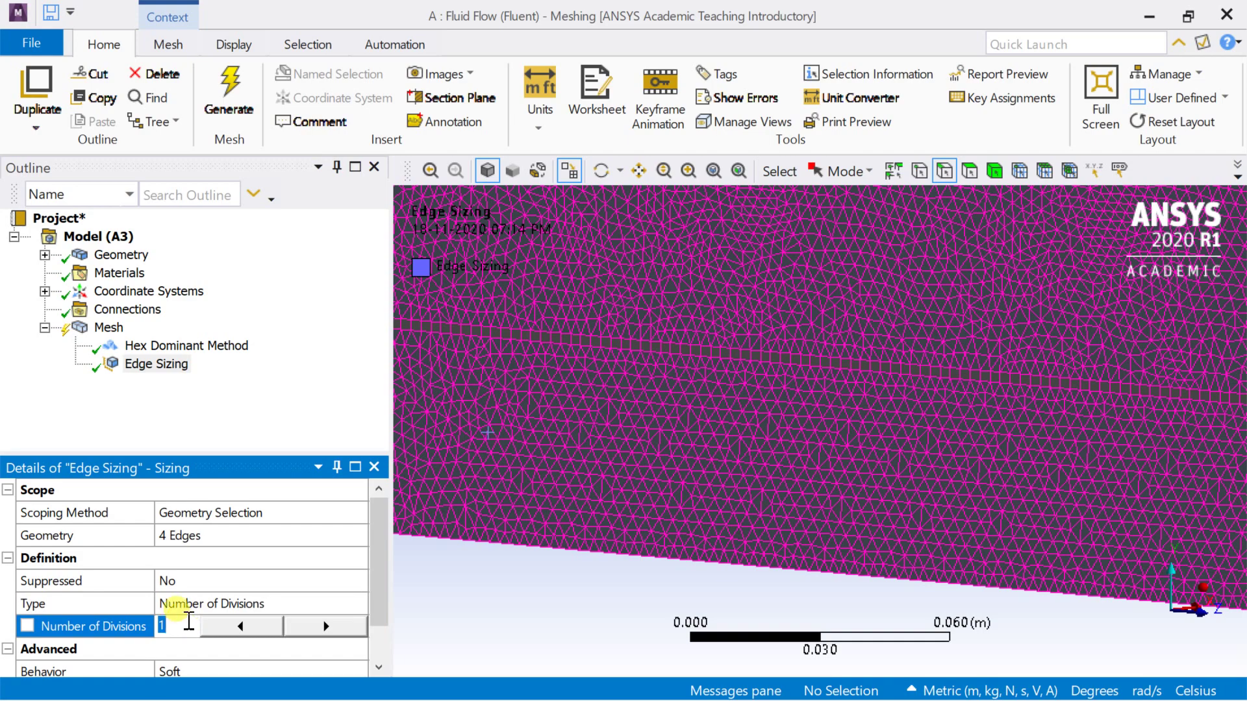
key(Return)
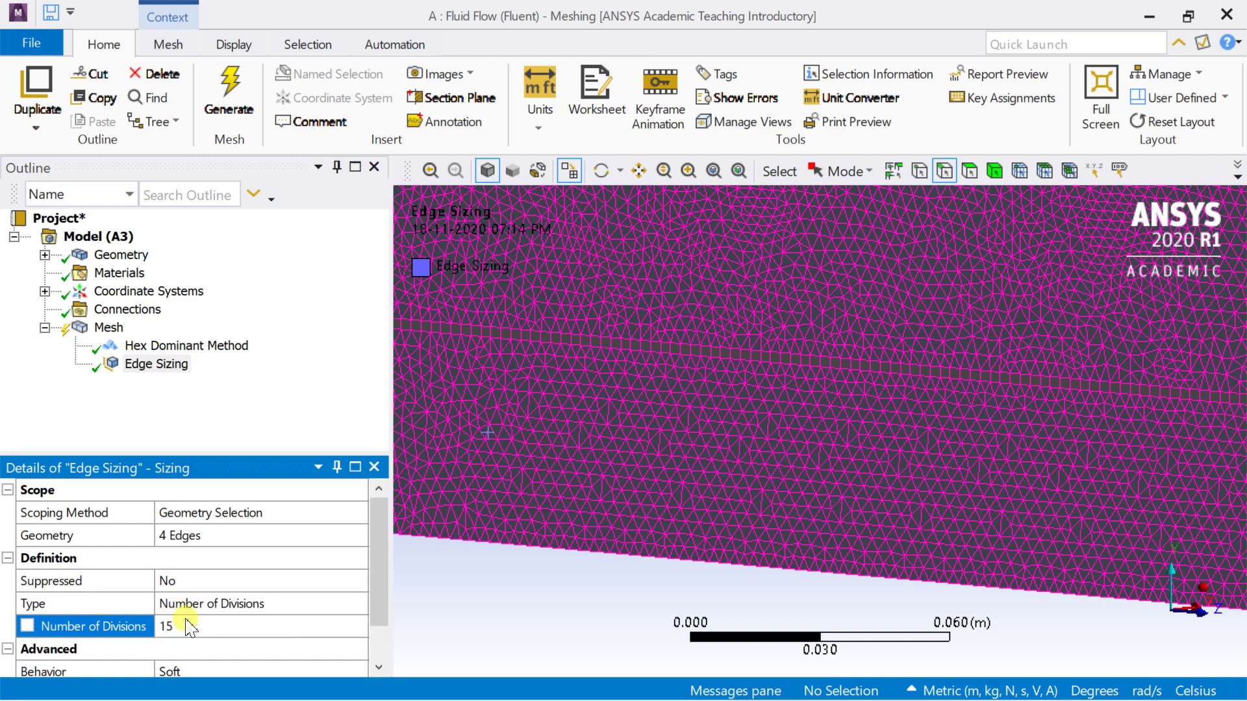
Set the Behavior of the pipe wall arc edge sizing to Hard
drag(381, 557, 381, 626)
click(314, 627)
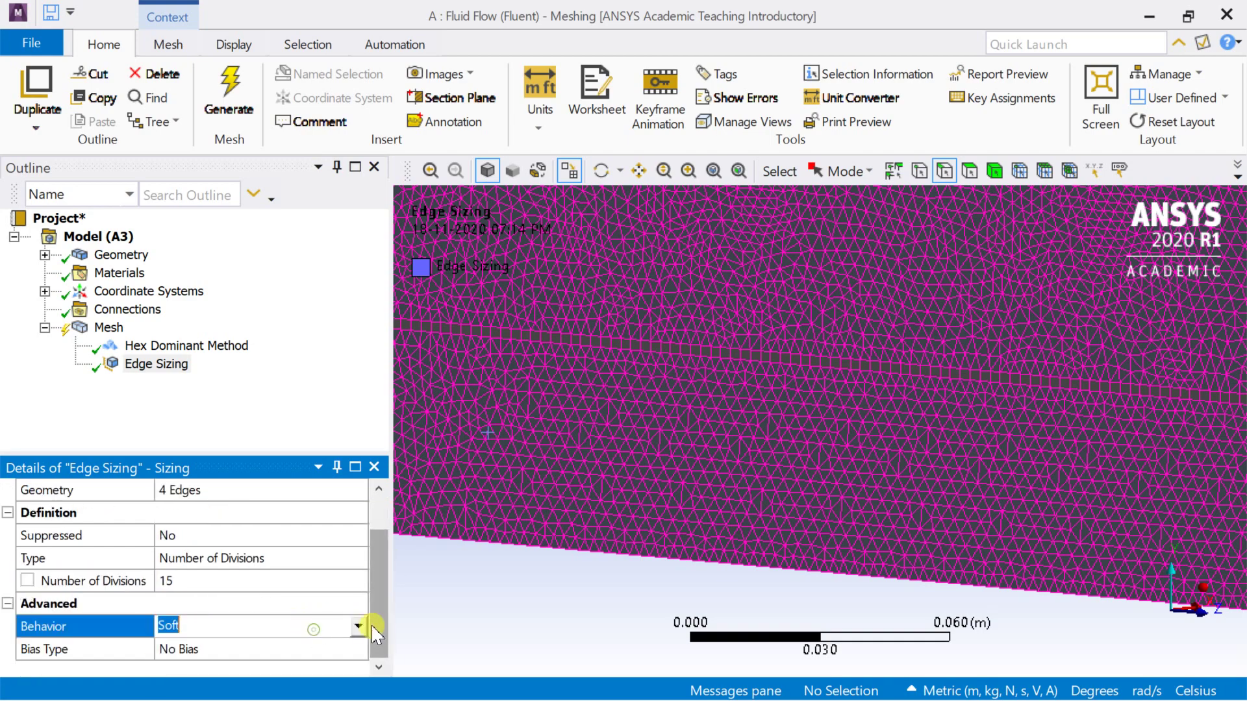
click(357, 626)
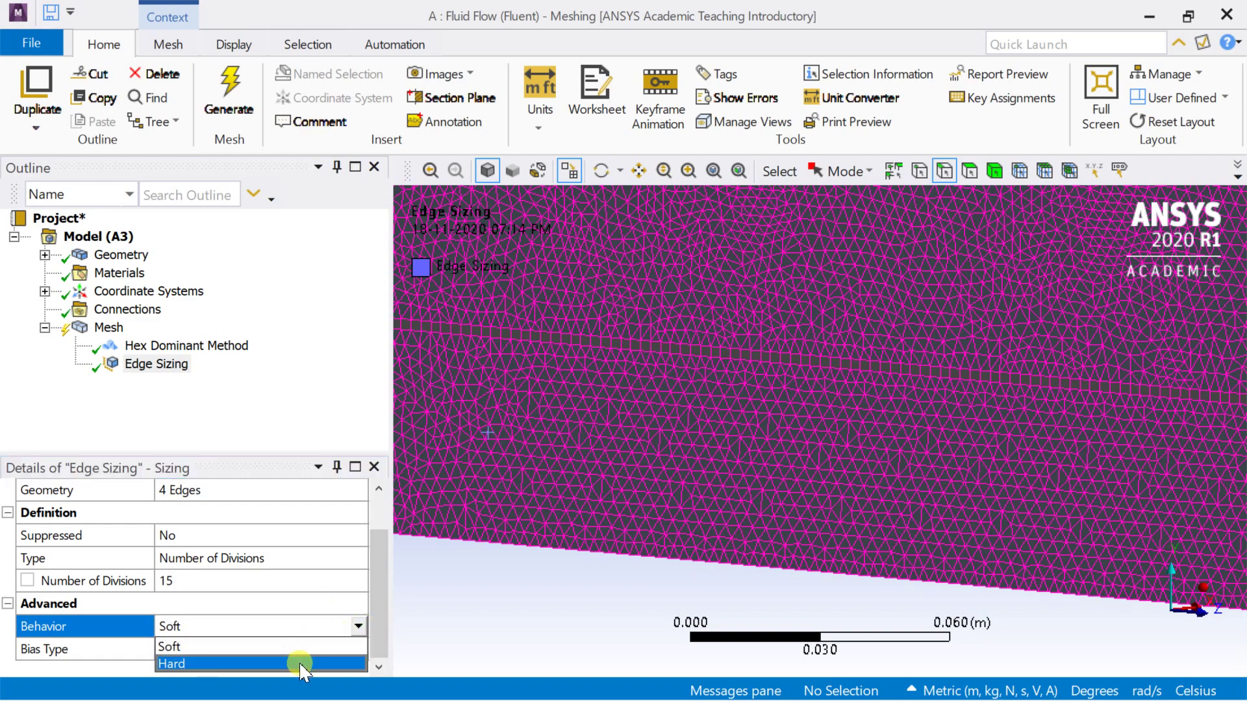
click(301, 664)
Turn off the mesh display so that only the quarter-section geometry is shown
click(600, 170)
mouse_move(747, 296)
mouse_down()
mouse_move(730, 292)
mouse_move(751, 302)
mouse_up()
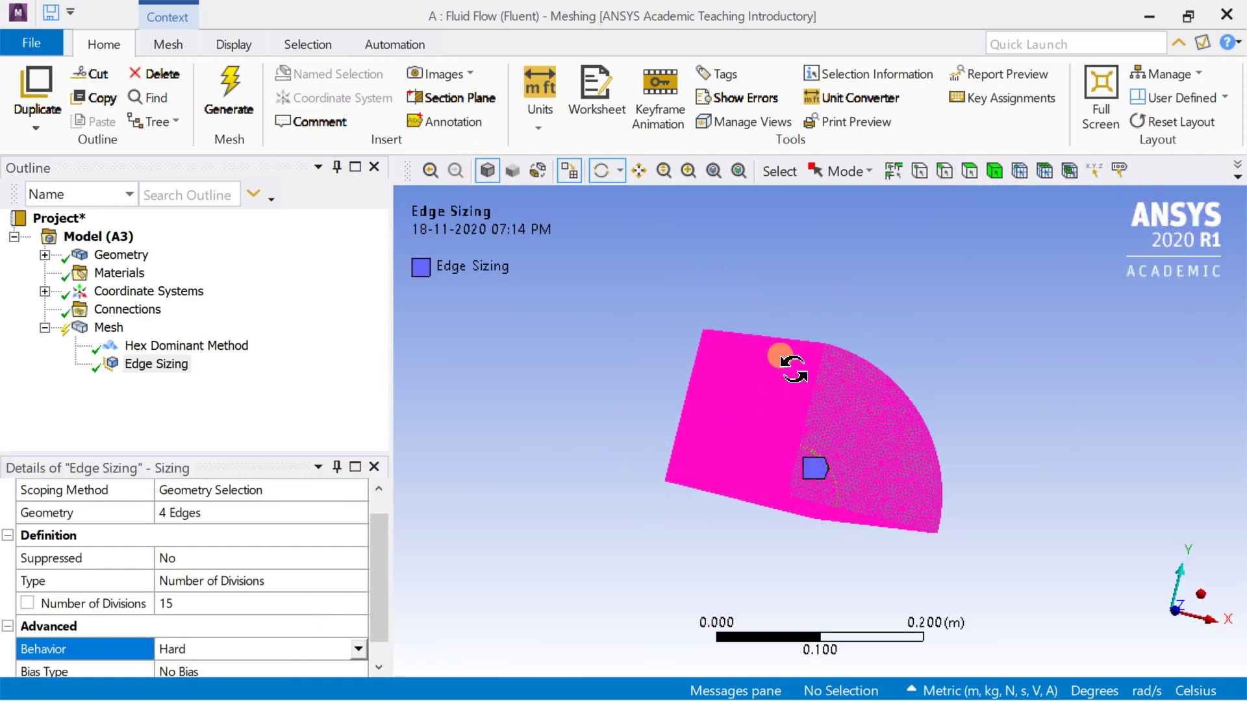
scroll(752, 303, up, 5)
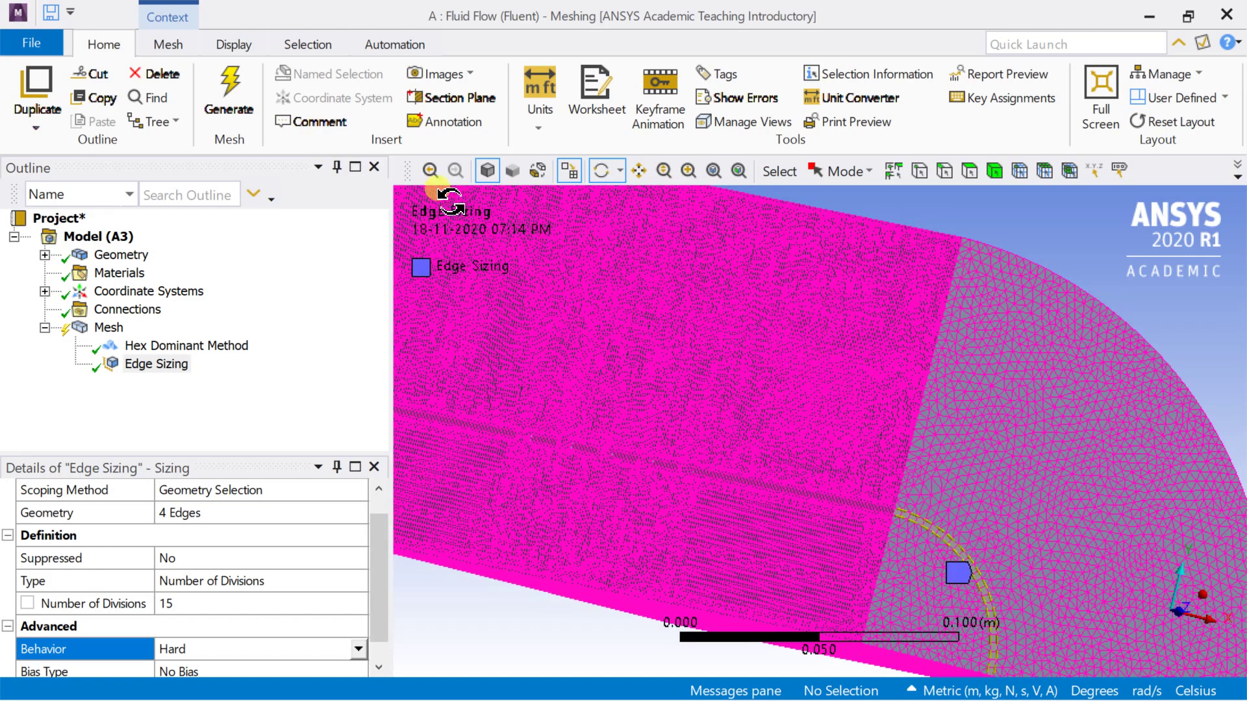
click(168, 45)
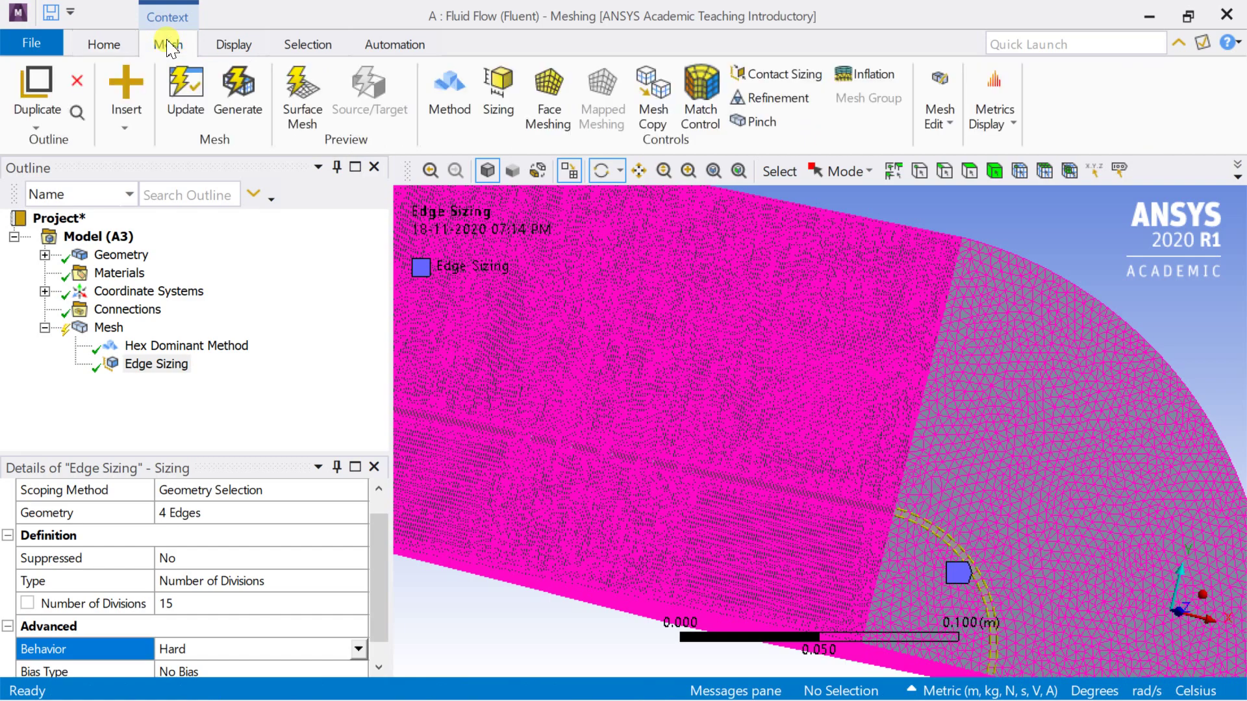
click(232, 44)
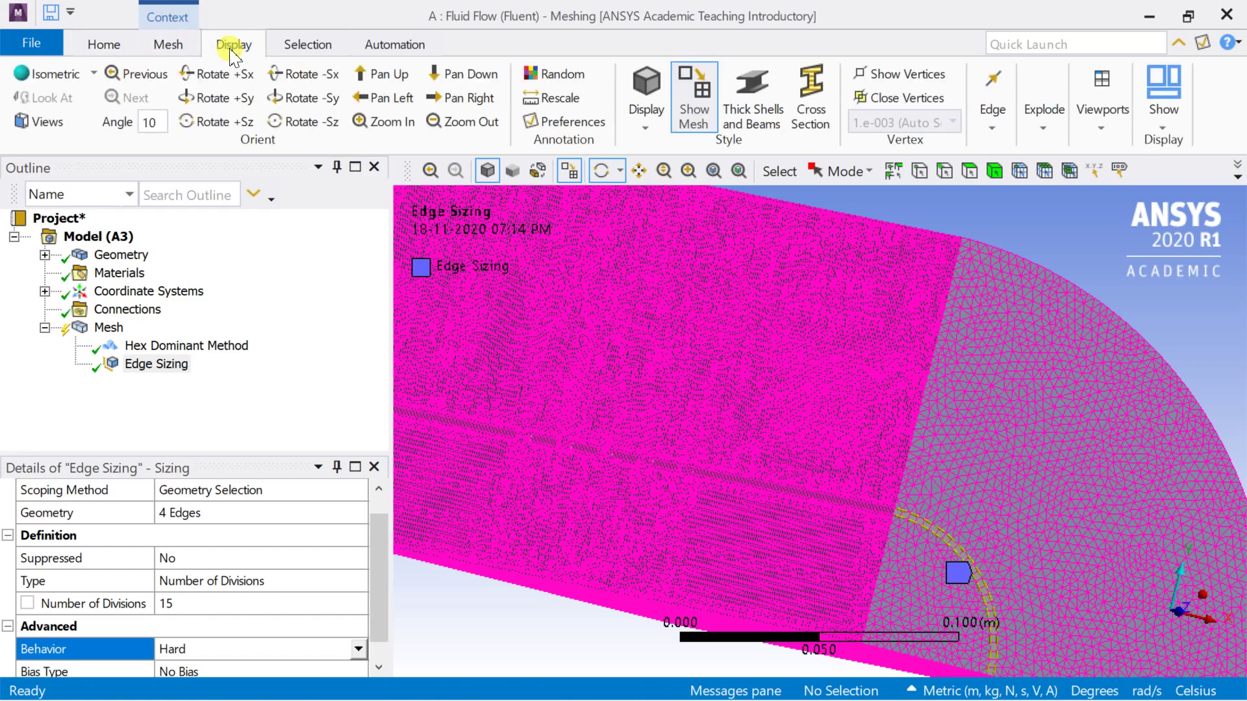
click(693, 98)
Insert a sizing on the four straight radial edges between the pipe and the outer boundary, covering both end faces
mouse_move(941, 224)
mouse_down()
mouse_move(1005, 229)
mouse_move(998, 213)
mouse_move(927, 285)
mouse_move(941, 202)
mouse_up()
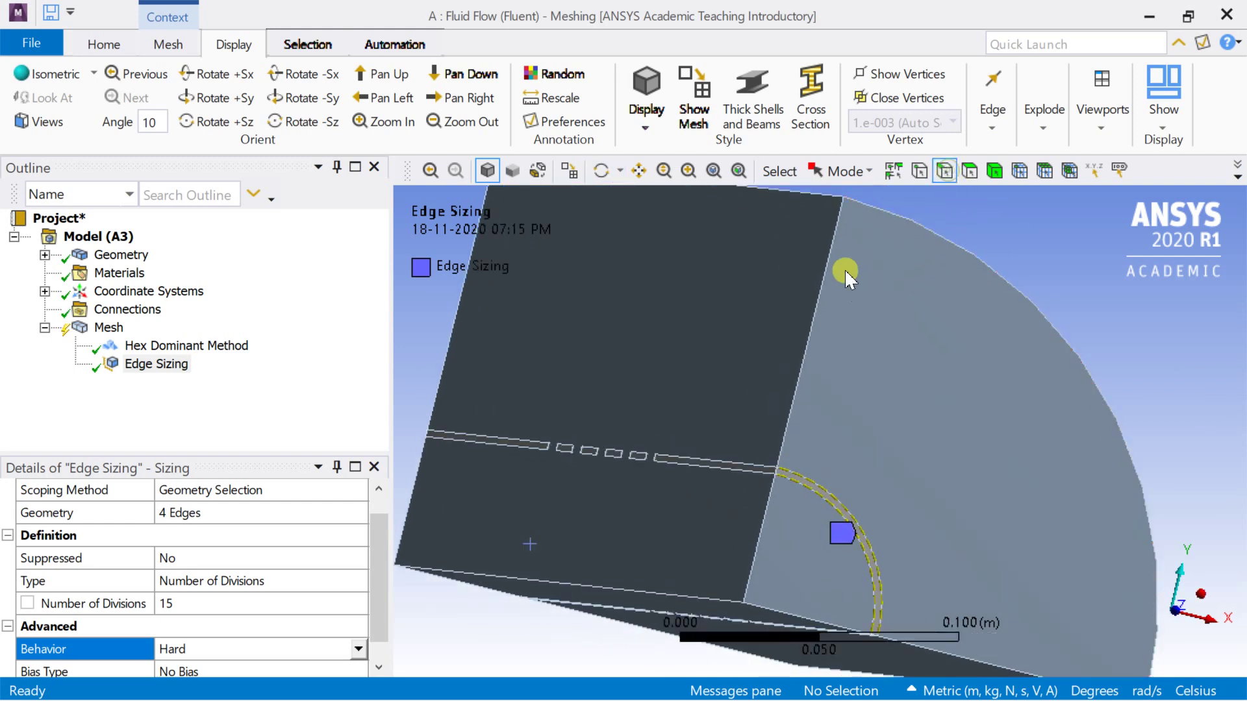
click(825, 304)
scroll(839, 374, down, 1)
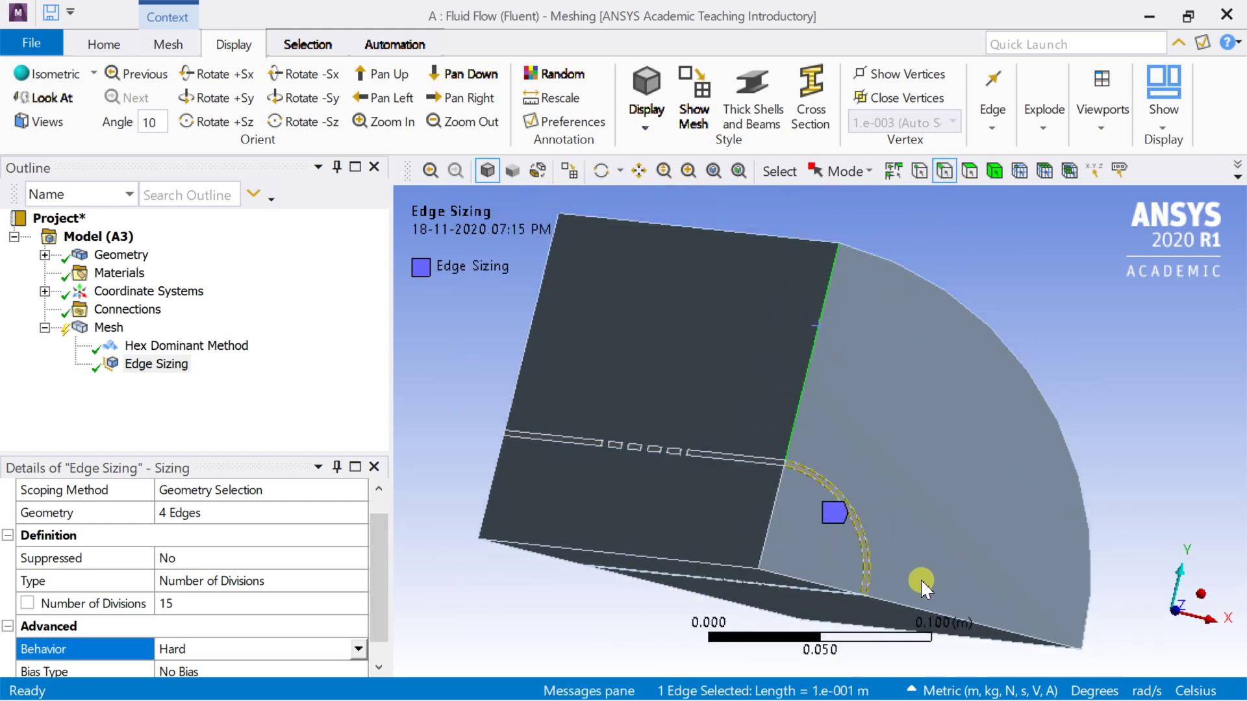
ctrl+click(923, 607)
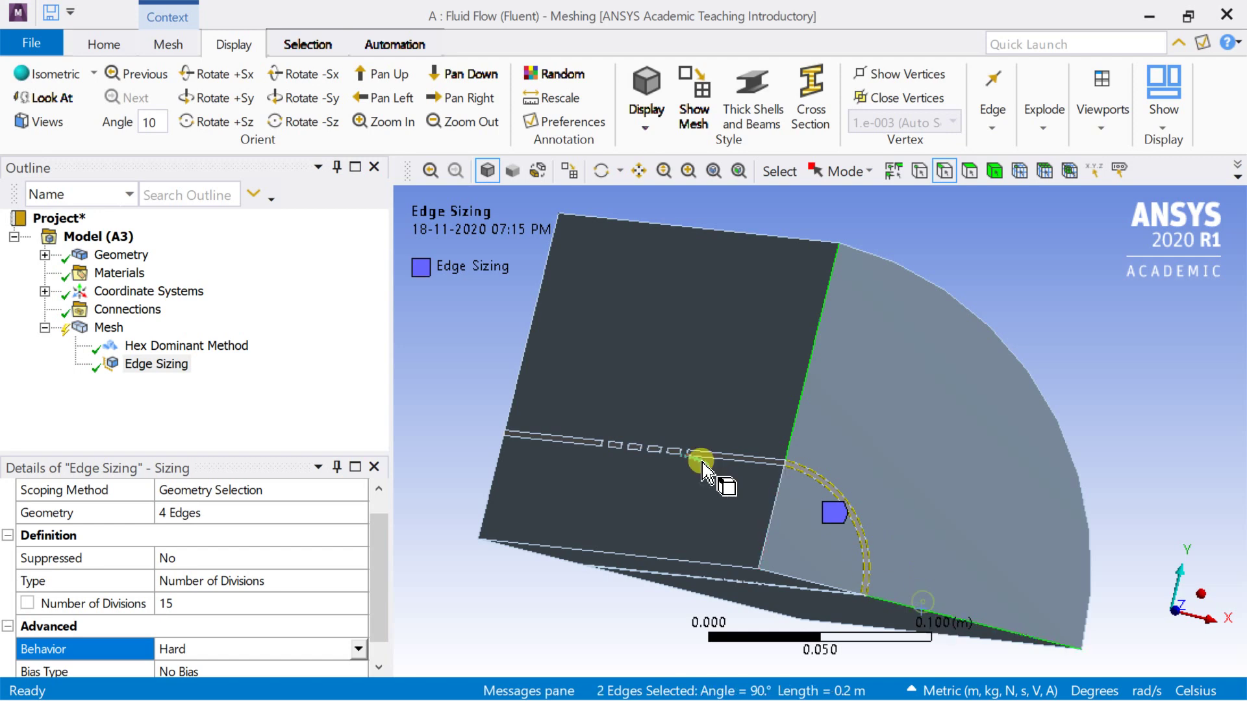
ctrl+click(540, 310)
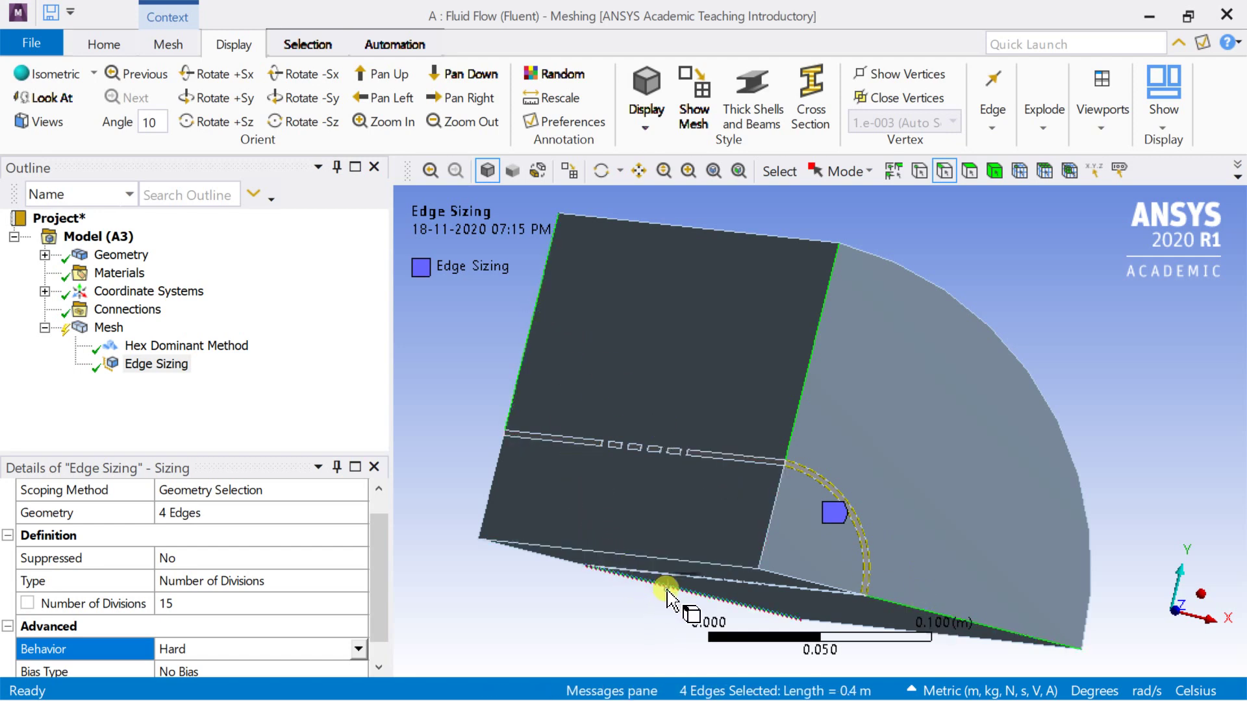
right_click(534, 339)
mouse_move(623, 72)
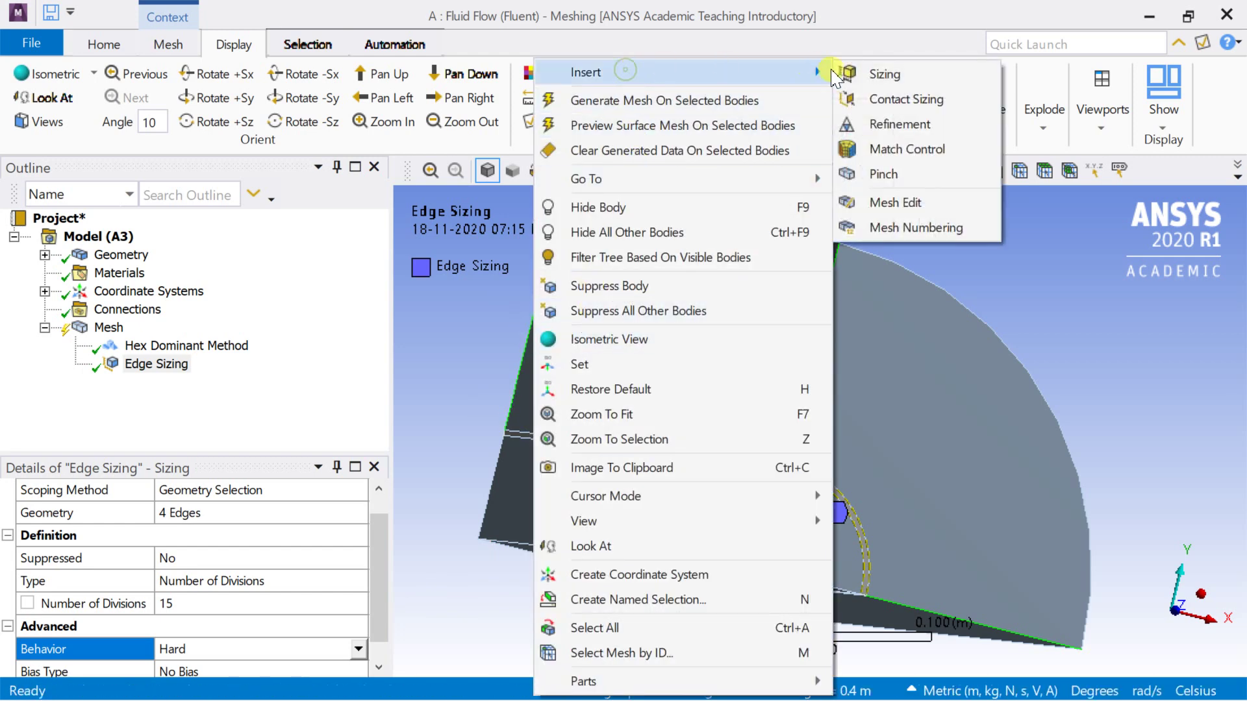
click(883, 76)
Change the type of Edge Sizing 2 to Number of Divisions and set it to 30
click(353, 602)
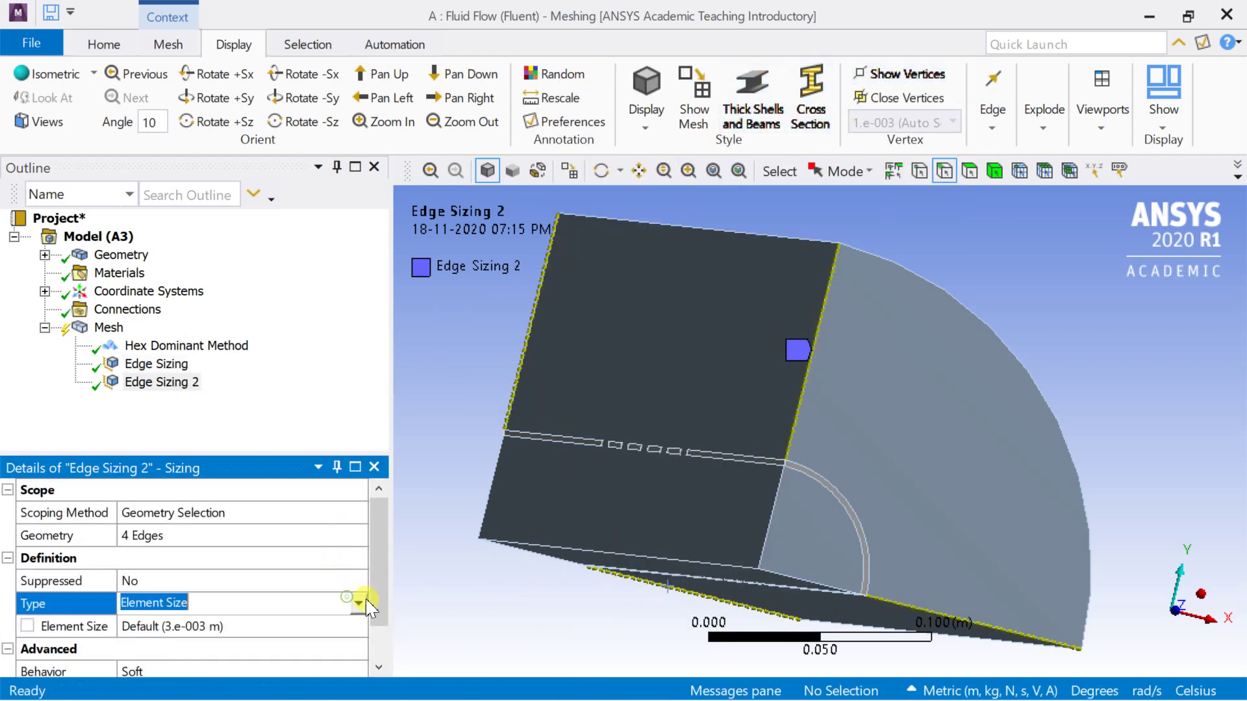
click(358, 603)
click(272, 637)
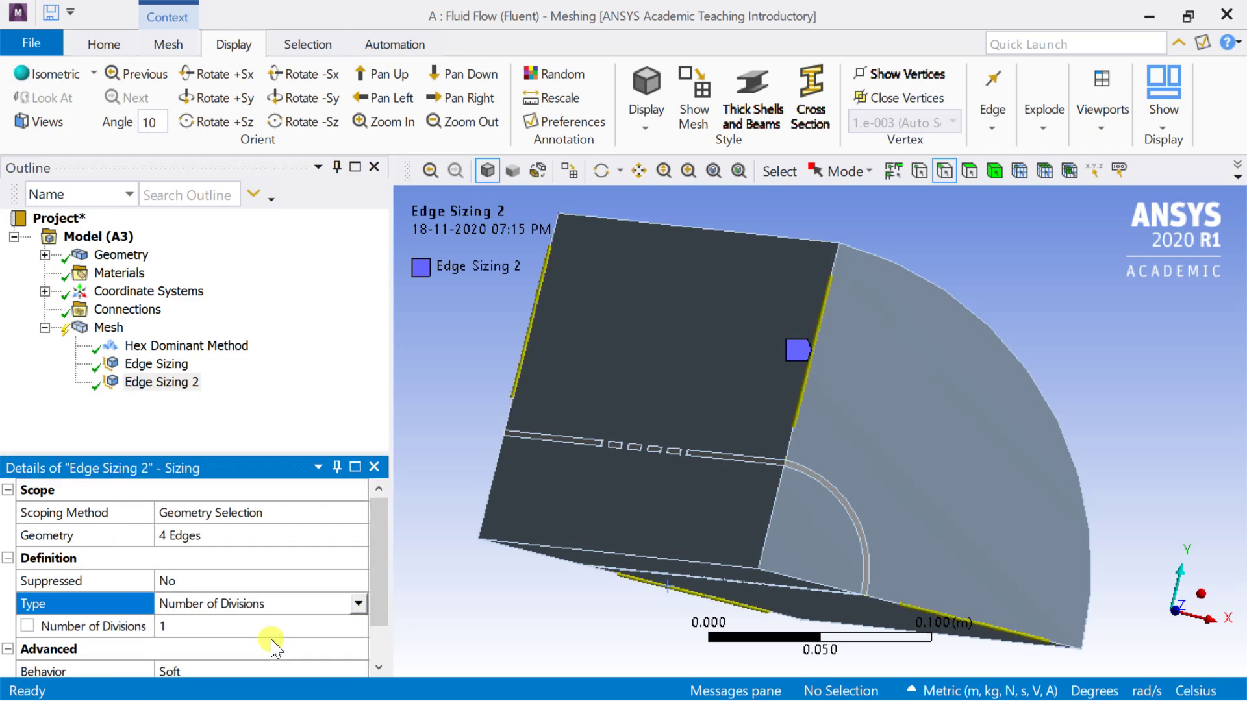
click(267, 626)
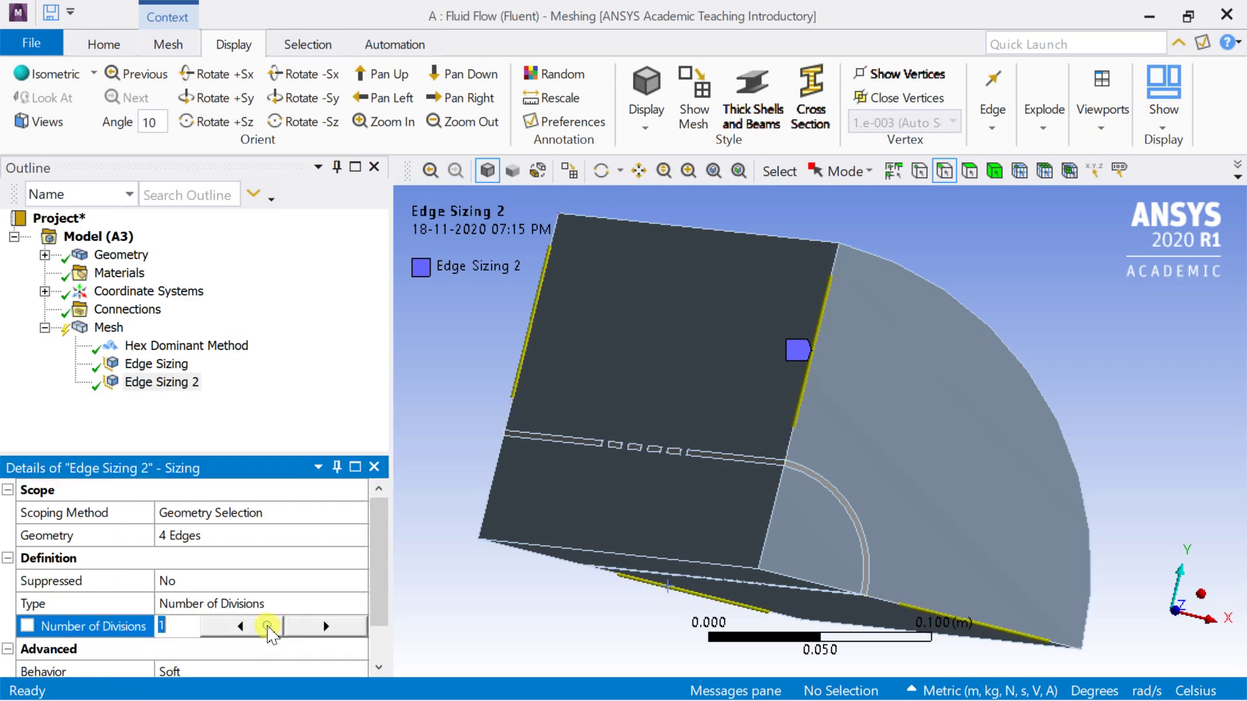
key(Return)
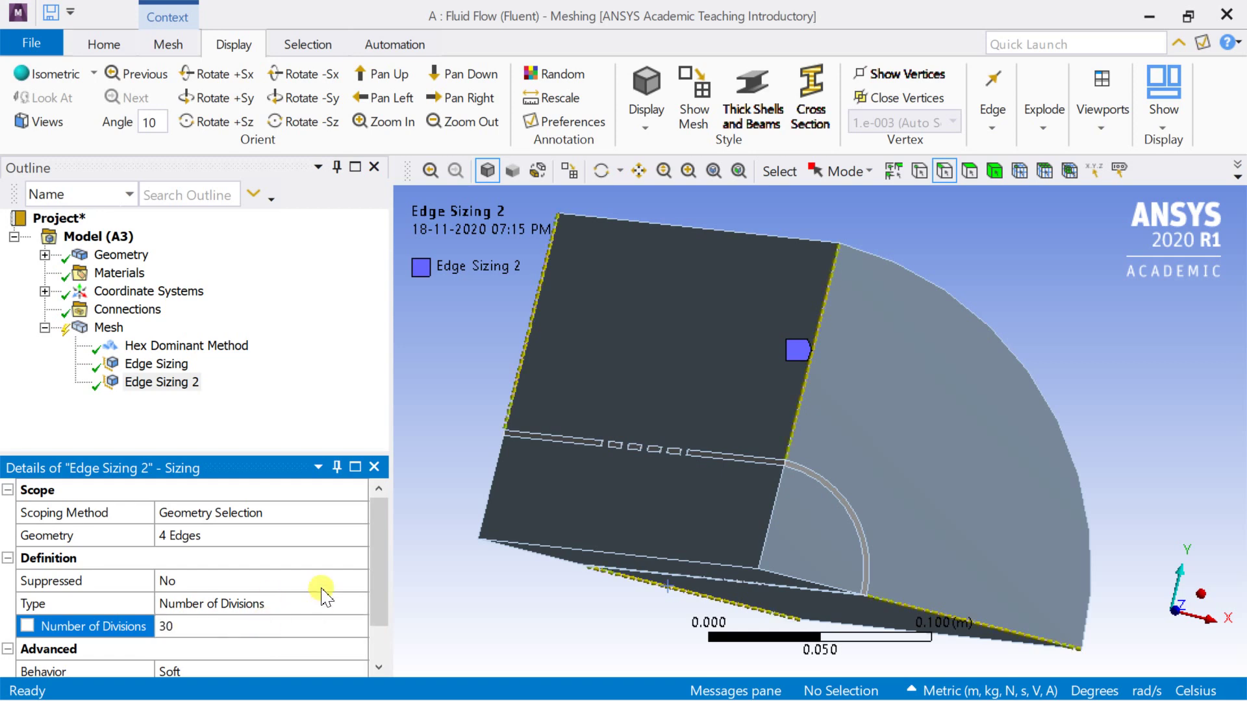
Set the Behavior of Edge Sizing 2 to Hard
scroll(374, 624, down, 1)
click(315, 625)
click(358, 628)
click(292, 669)
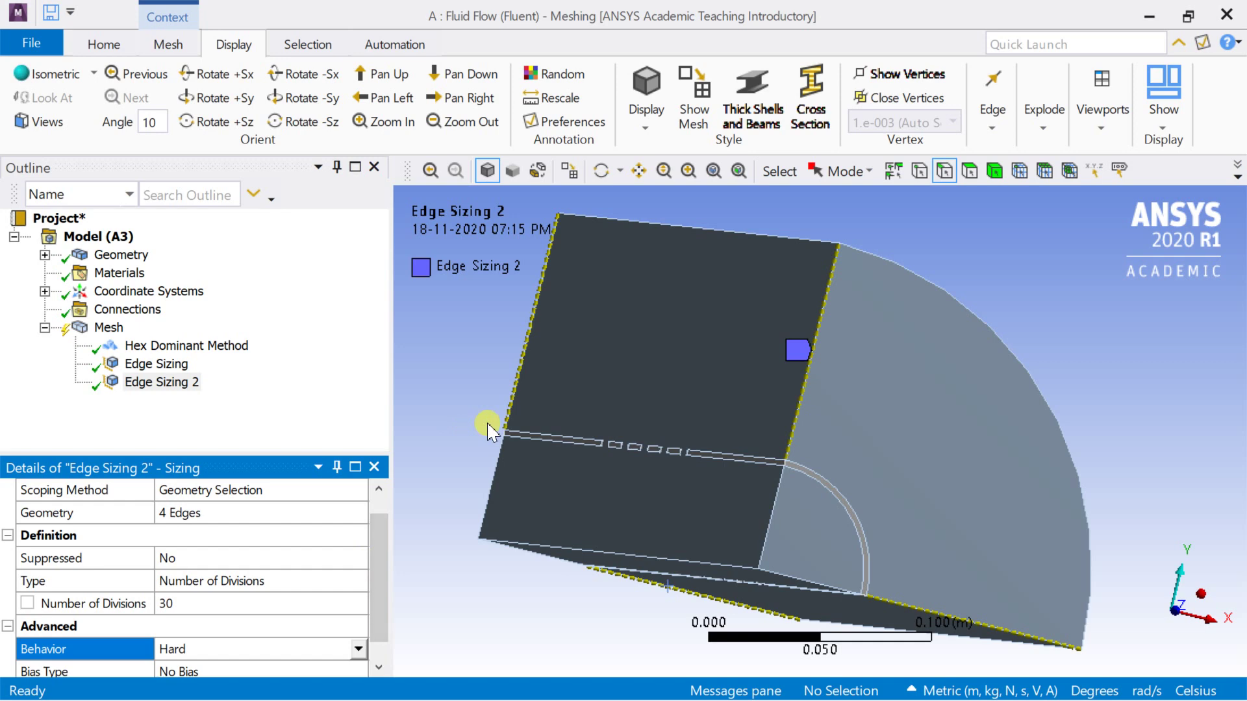
Insert another sizing under the mesh and apply it to the four straight radial edges inside the pipe on both end faces
click(108, 327)
right_click(108, 327)
mouse_move(136, 340)
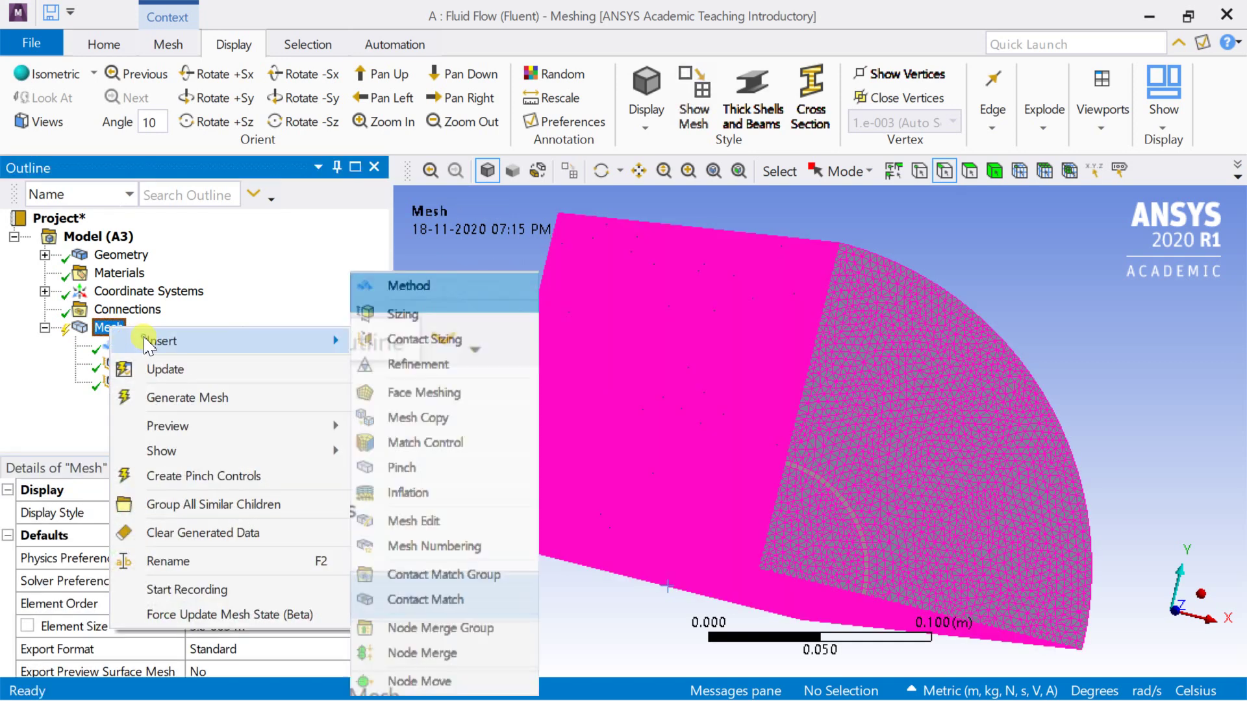
click(429, 314)
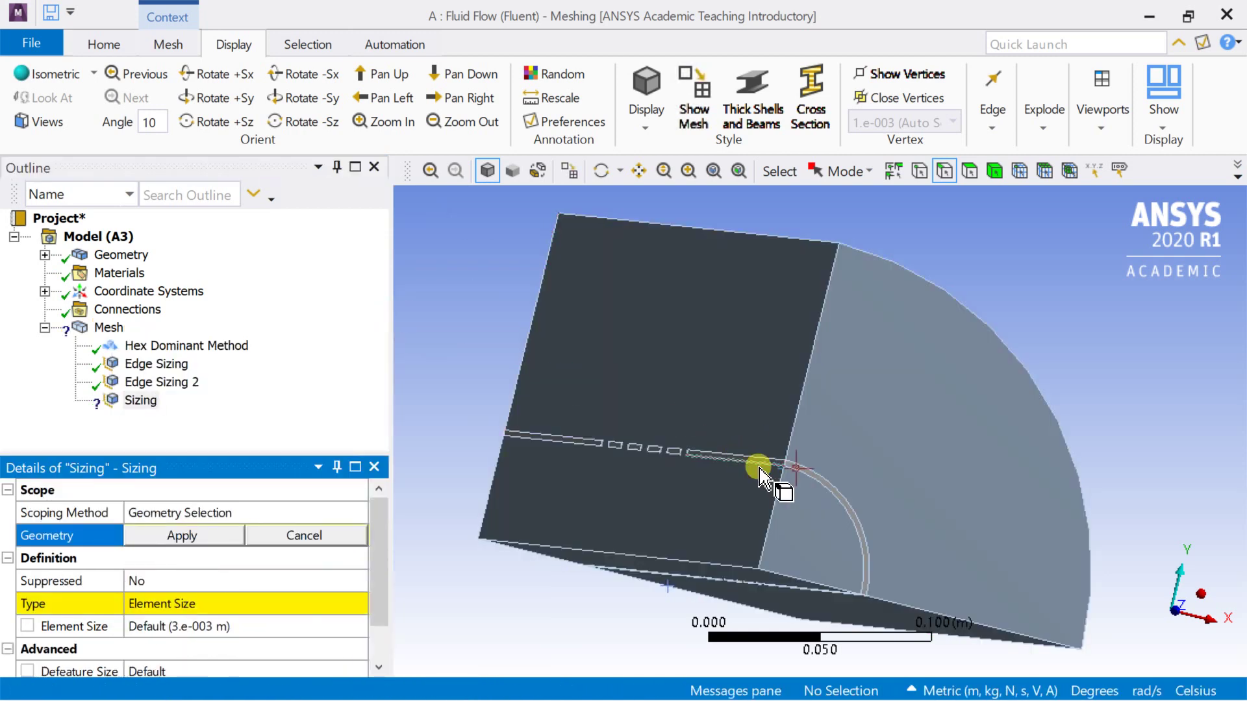
click(773, 504)
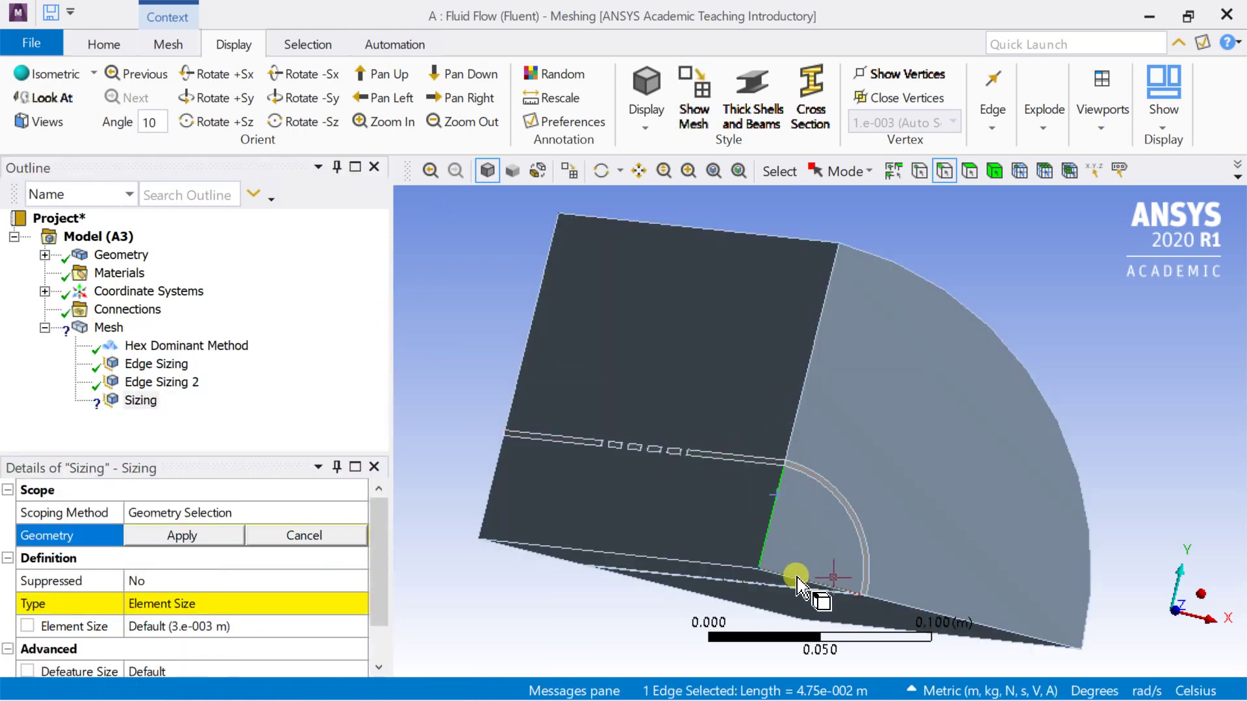
ctrl+click(798, 576)
ctrl+click(487, 502)
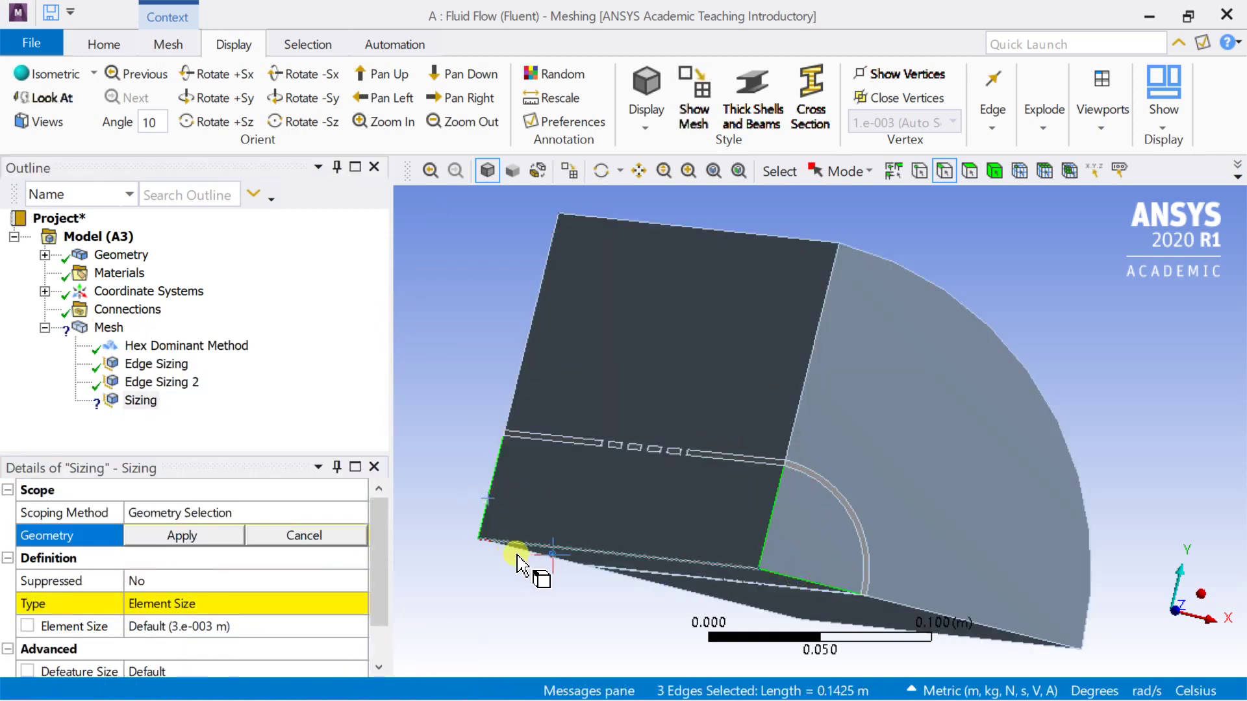
scroll(532, 560, up, 3)
ctrl+click(430, 624)
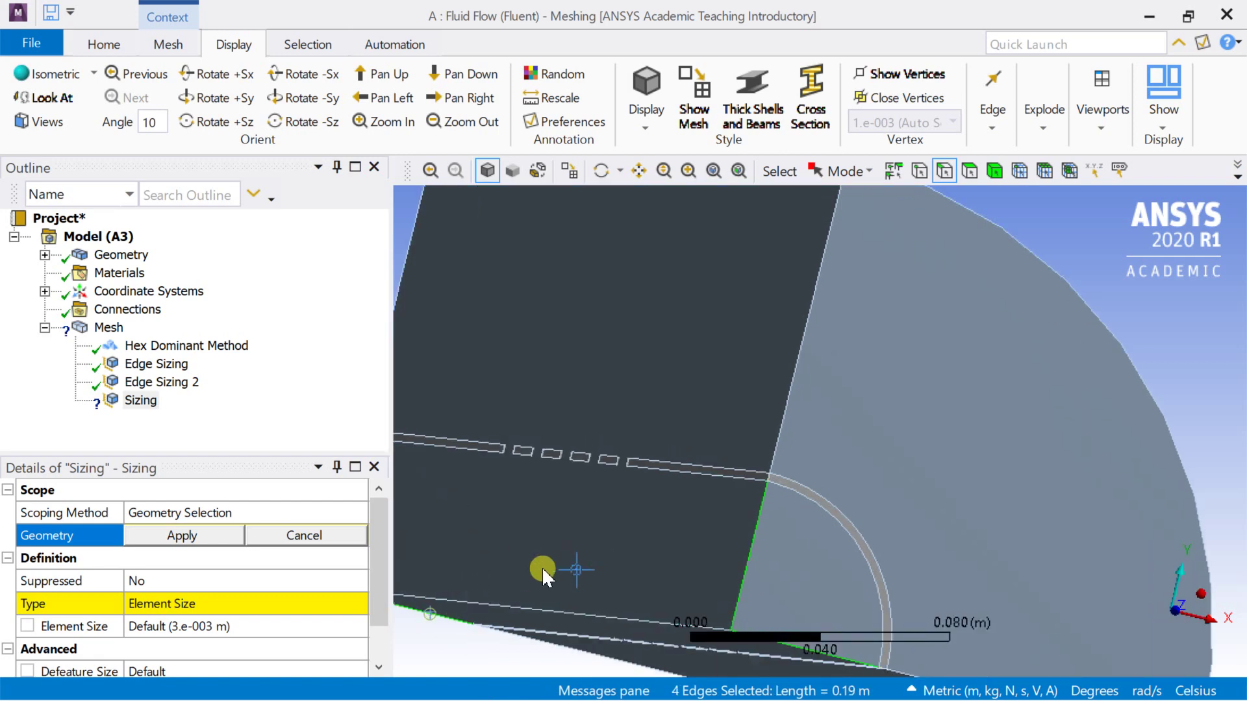
scroll(571, 548, down, 2)
click(203, 539)
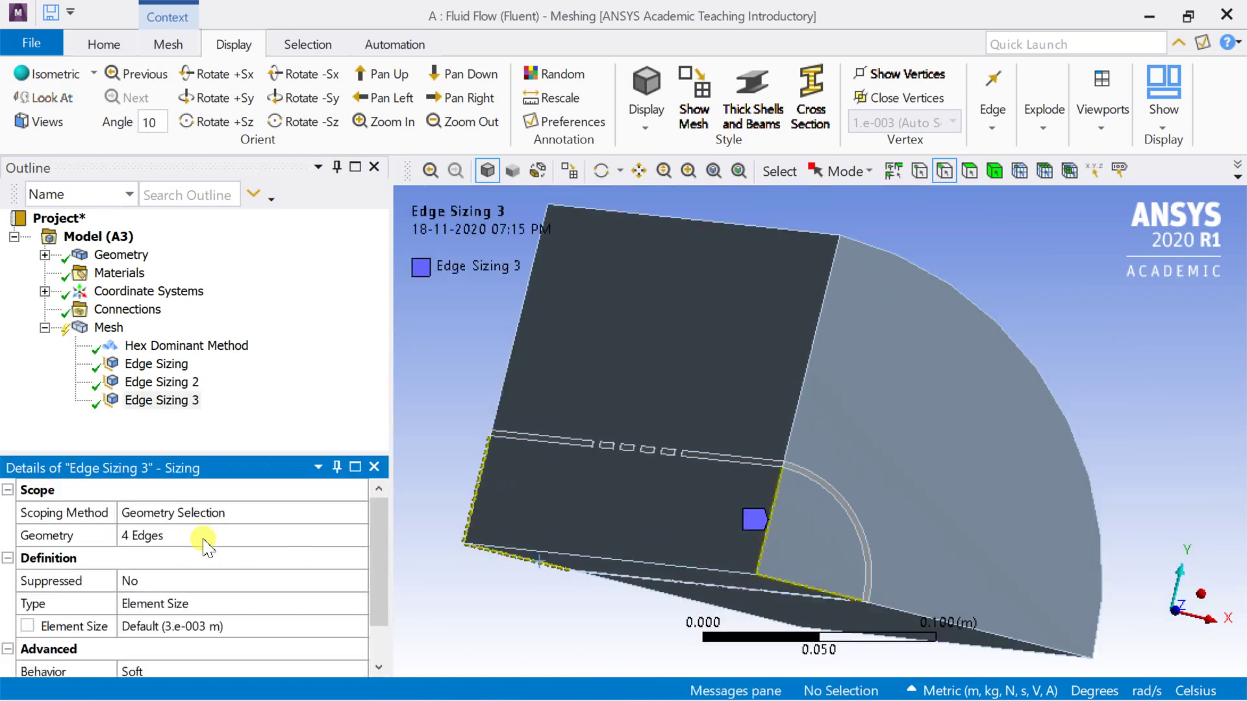
Change the type of Edge Sizing 3 to Number of Divisions and set it to 15
click(232, 604)
click(359, 604)
click(279, 637)
click(245, 627)
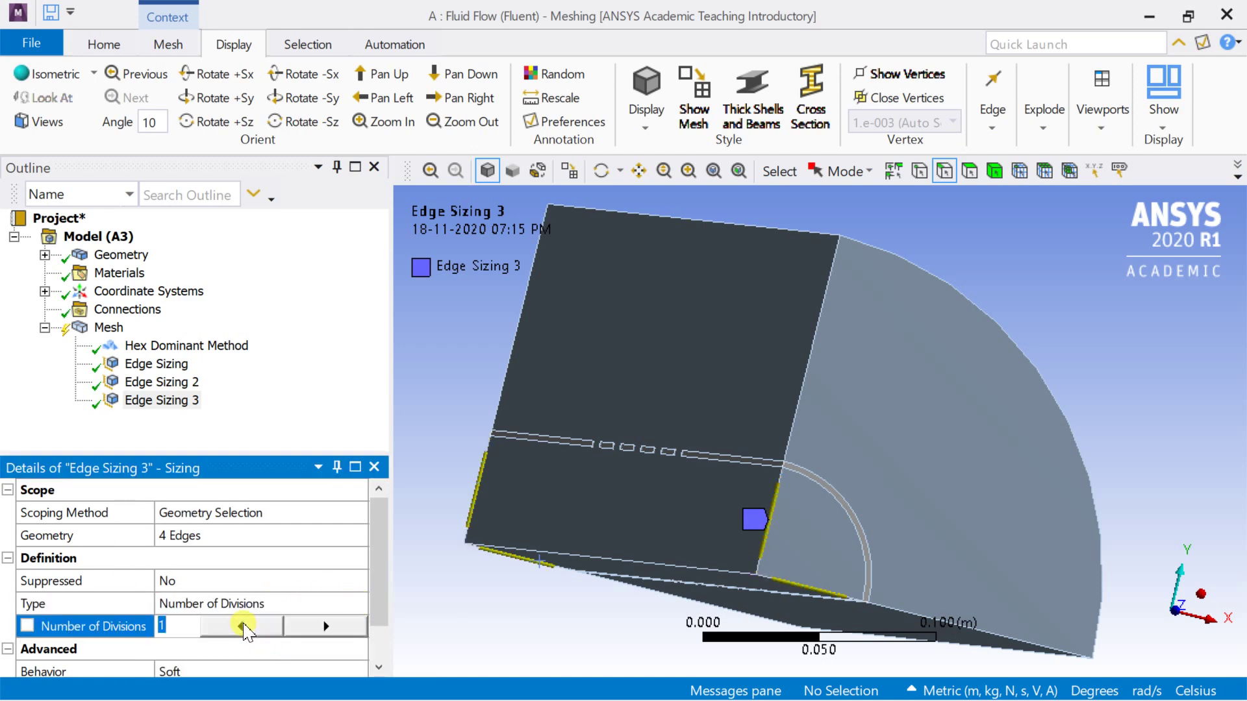
key(Return)
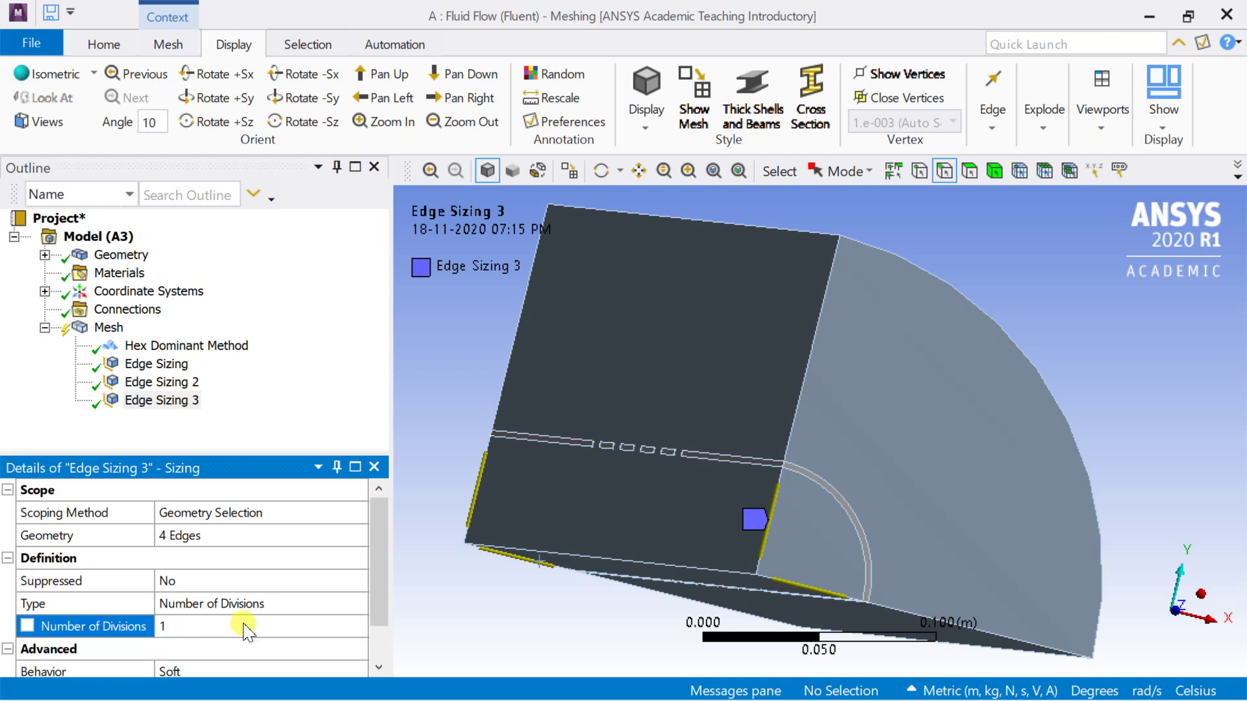
click(244, 626)
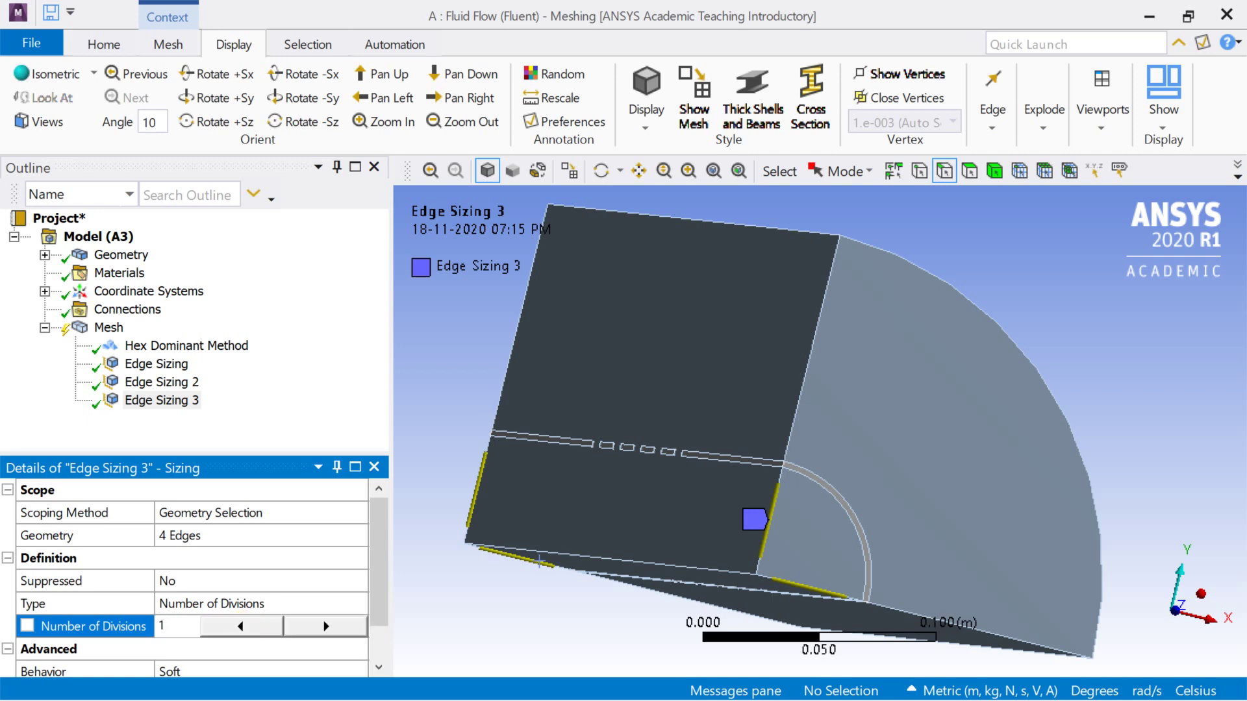
text(15)
key(Return)
Set the Behavior of Edge Sizing 3 to Hard
scroll(245, 627, down, 1)
click(246, 625)
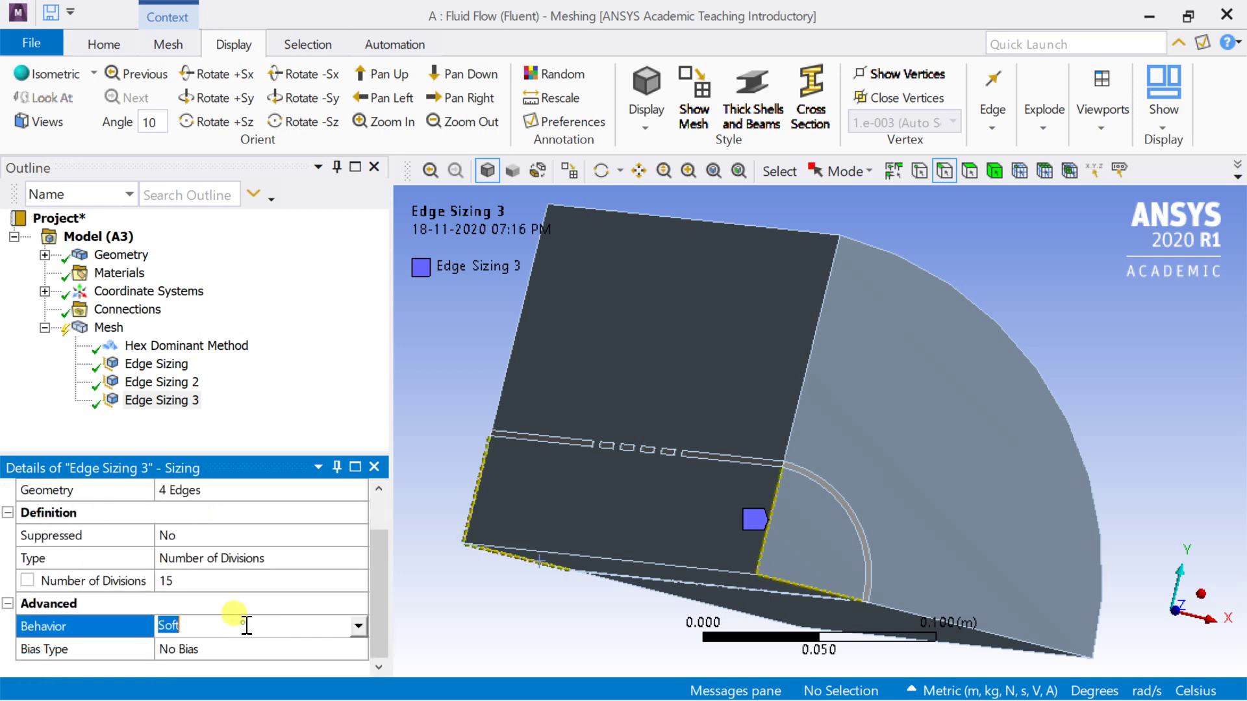
click(356, 627)
click(311, 661)
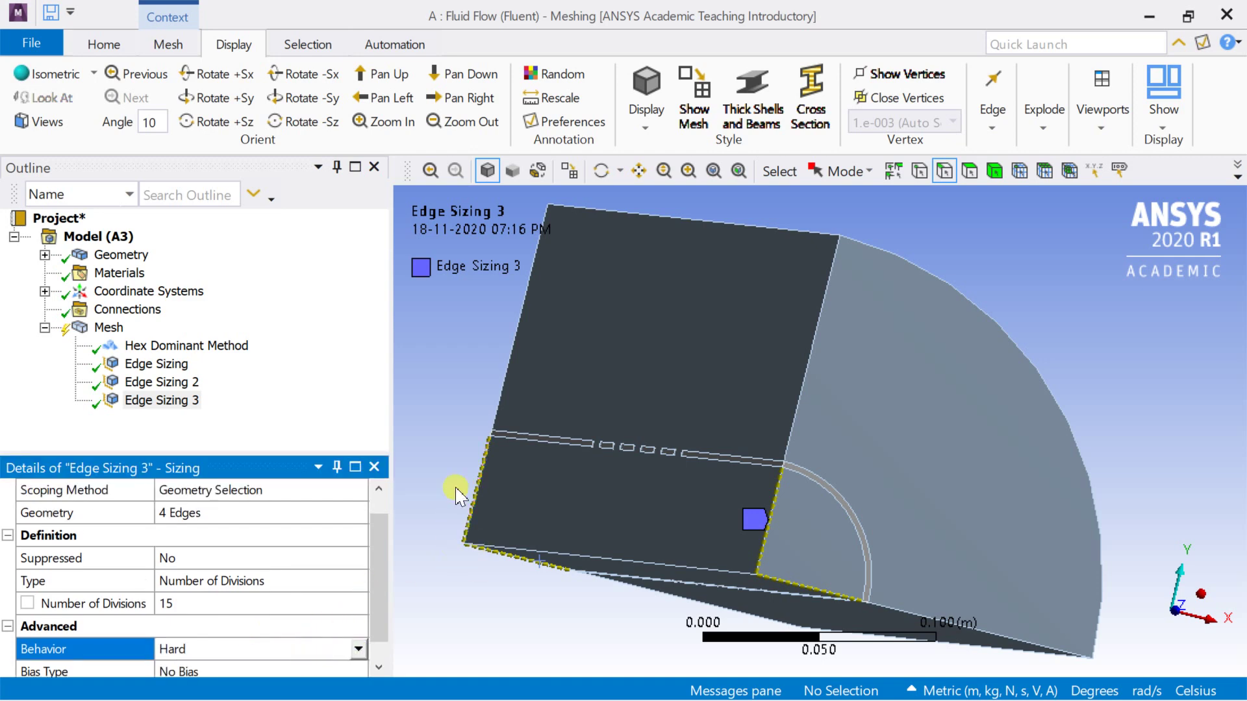
click(410, 411)
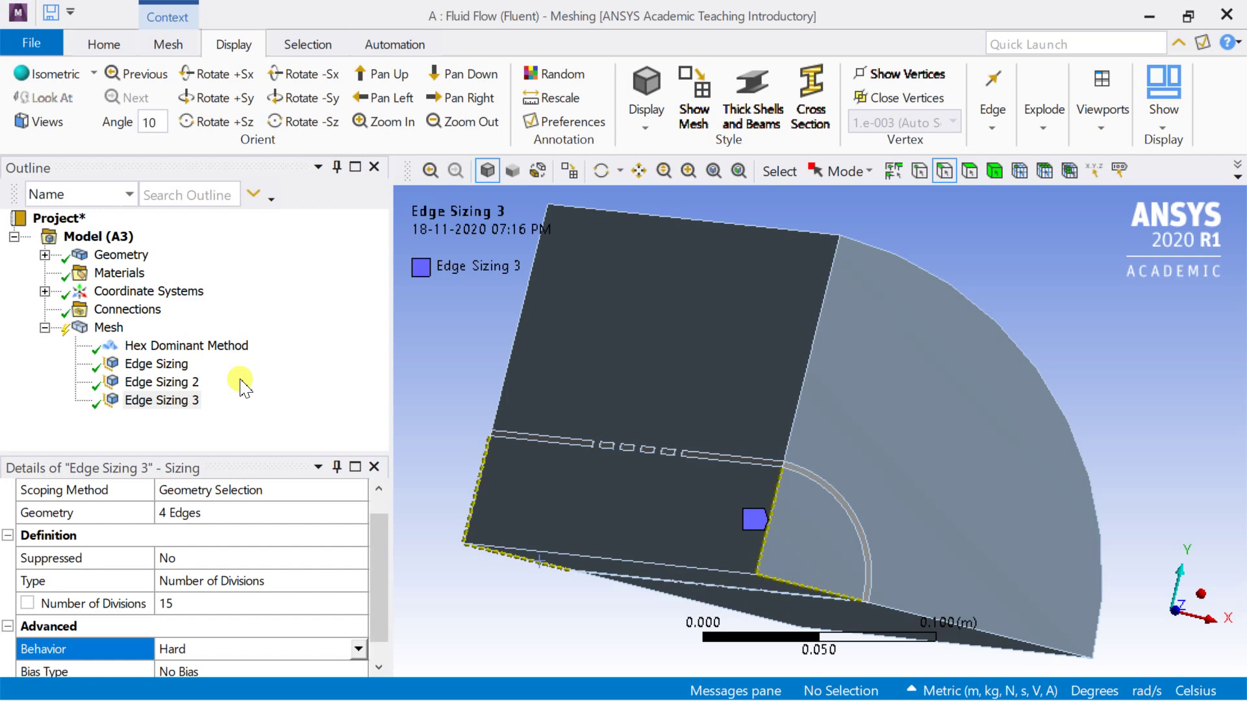
Generate the mesh with the Hex Dominant method and the three edge sizings
drag(188, 399, 99, 330)
right_click(99, 328)
click(133, 396)
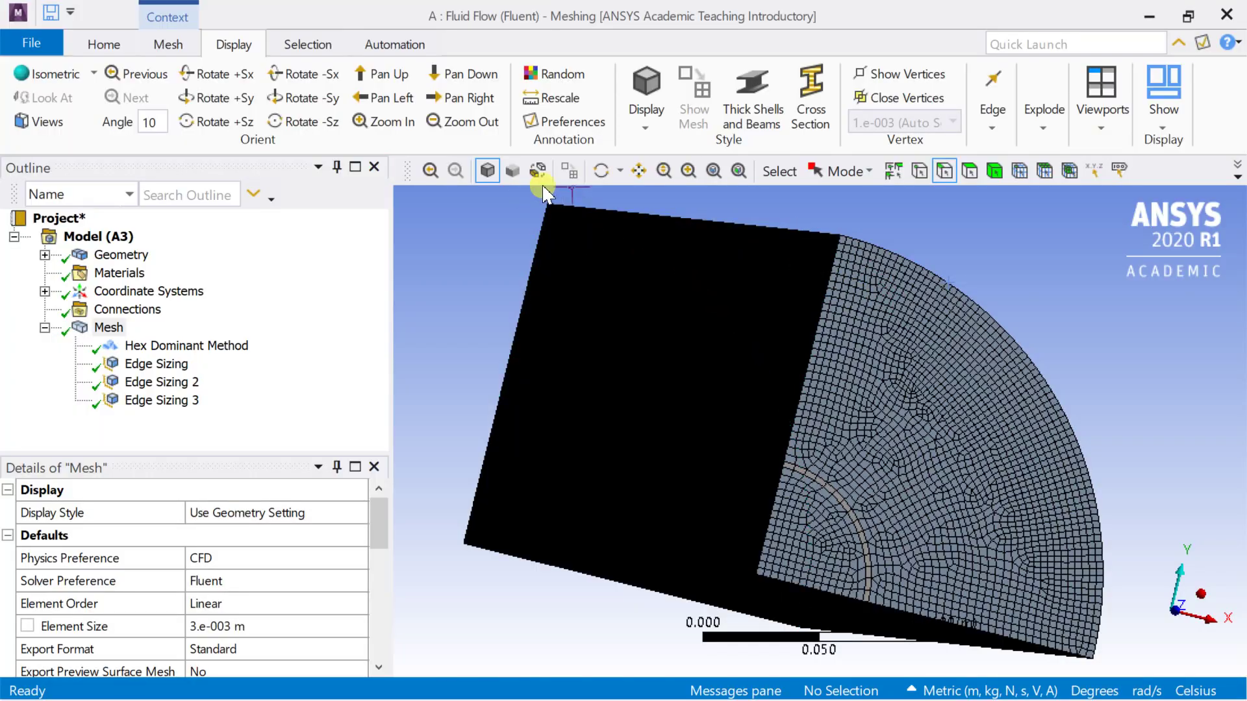
Inspect the meshed quarter domain along its length and go through the mesh details to the Quality and Statistics groups
drag(665, 302, 857, 383)
scroll(167, 513, down, 6)
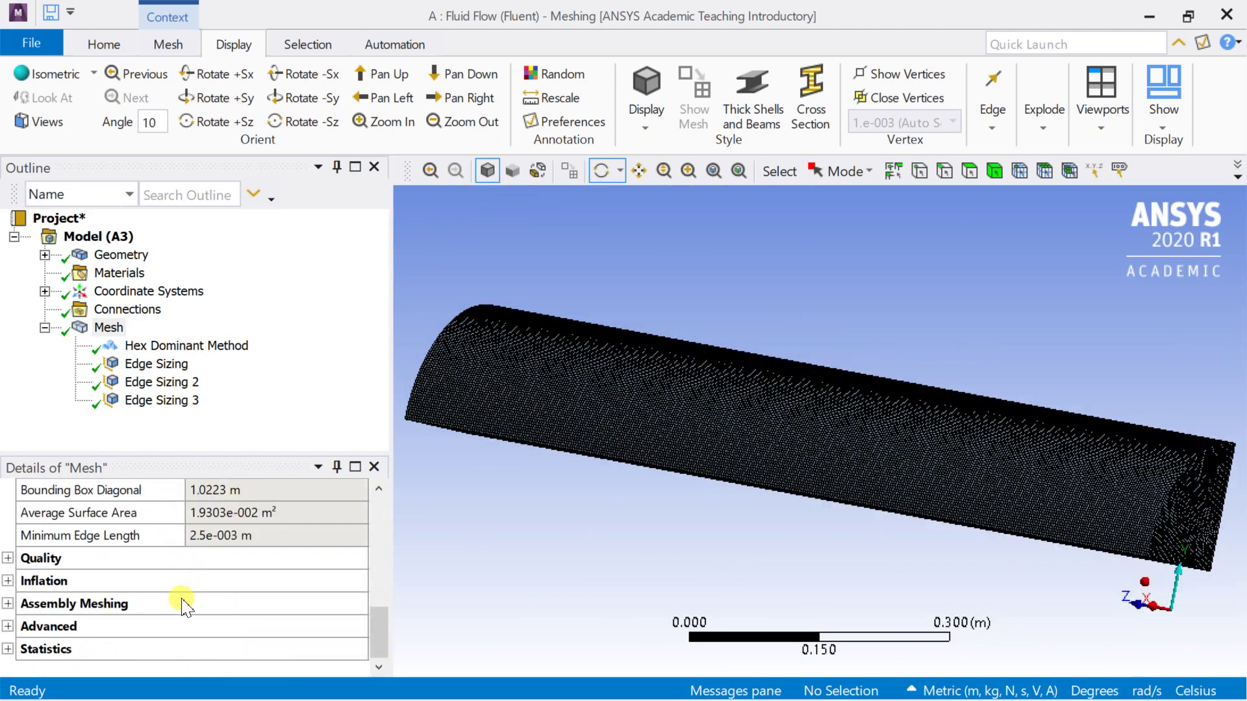
Show the mesh statistics and examine the generated elements on the end face of the body
click(8, 648)
scroll(159, 666, down, 1)
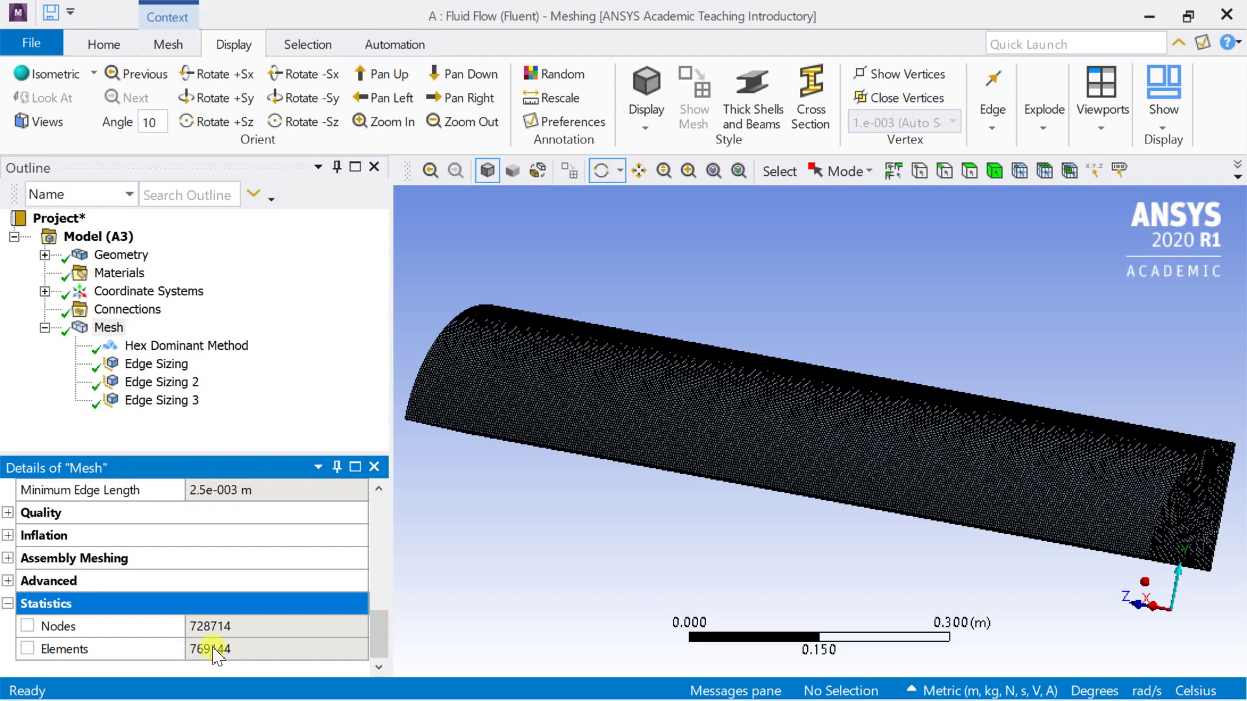
scroll(1177, 585, up, 5)
mouse_move(1094, 513)
mouse_down()
mouse_move(954, 479)
mouse_move(933, 454)
mouse_move(941, 372)
mouse_move(913, 407)
mouse_move(938, 365)
mouse_move(907, 377)
mouse_up()
click(972, 430)
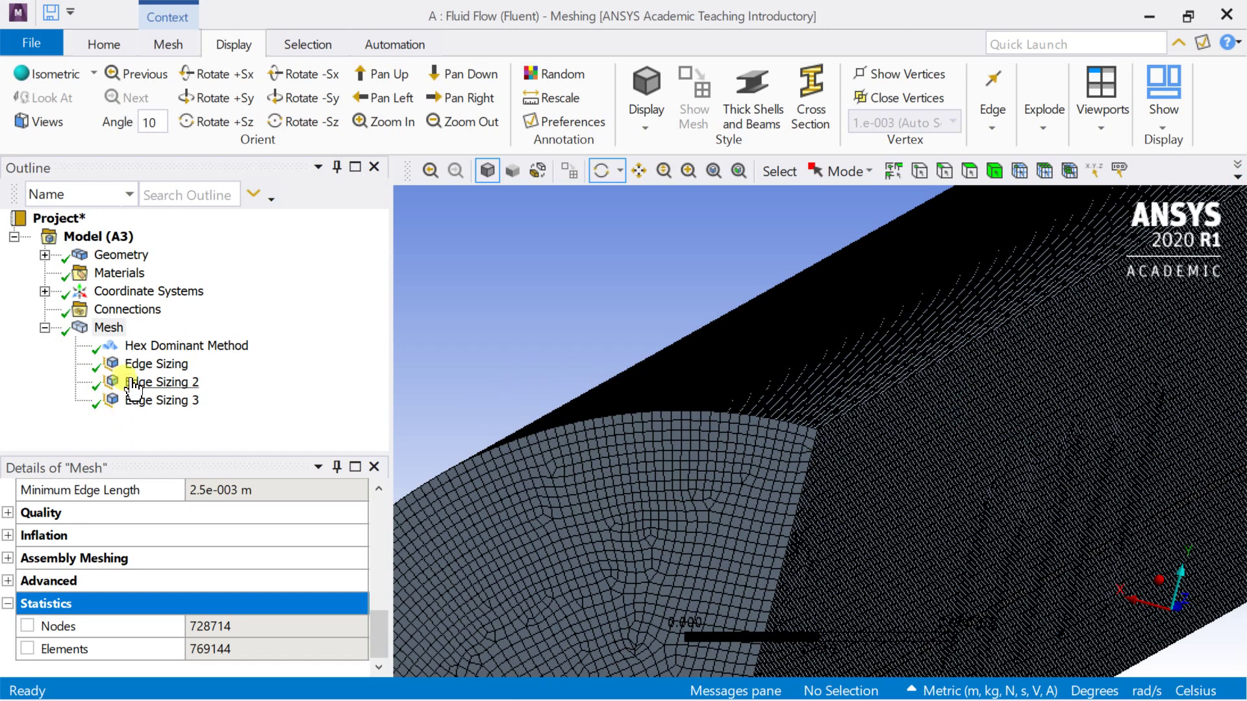
Set the global mesh element size to 0.005 m and regenerate the mesh
click(101, 328)
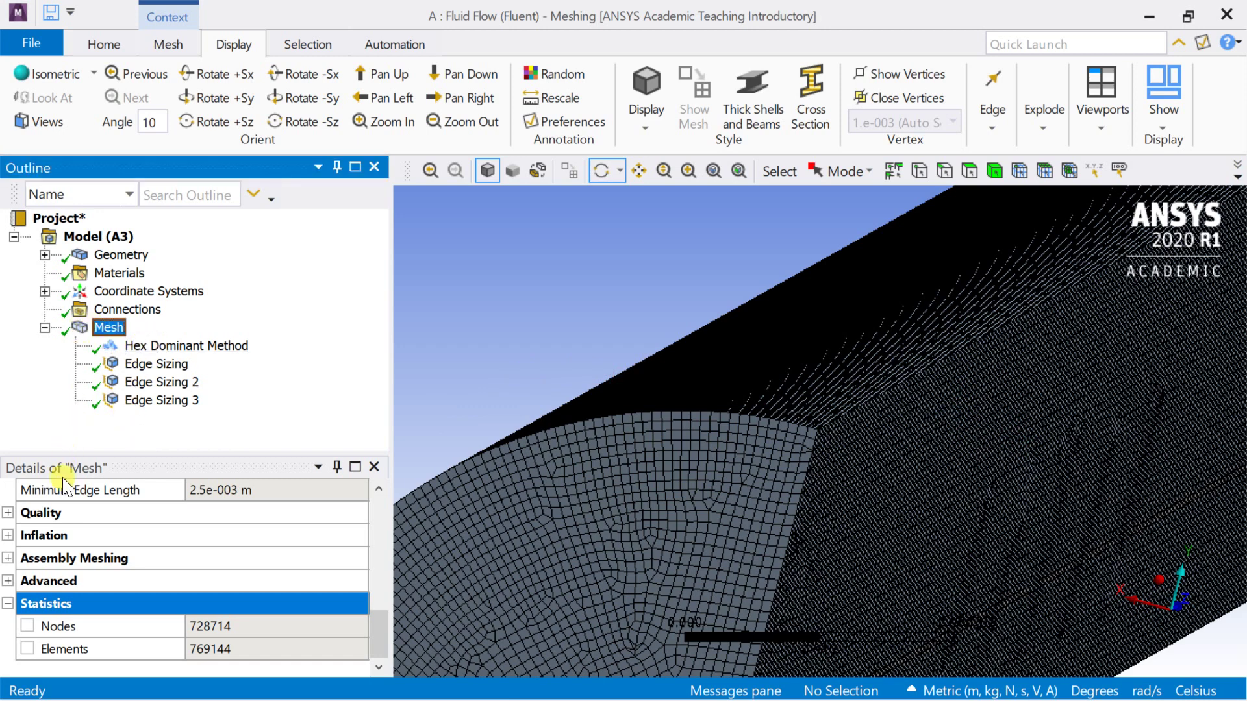
scroll(65, 491, up, 5)
click(221, 535)
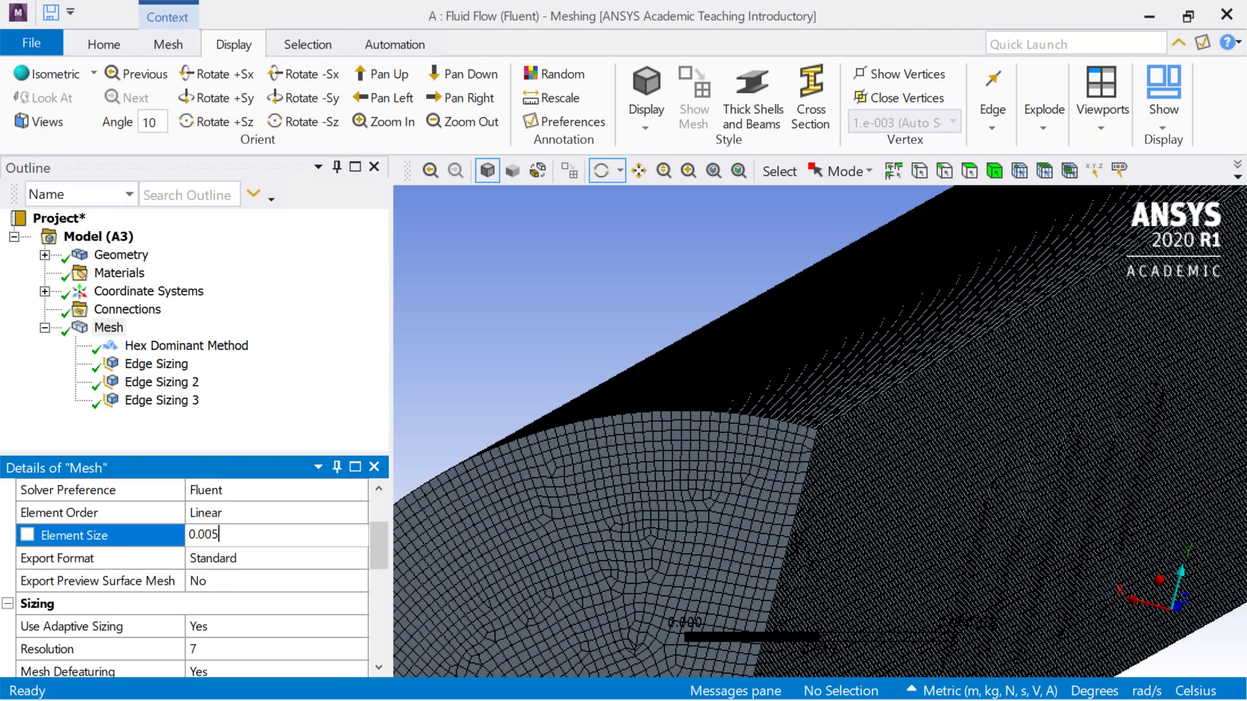
click(429, 362)
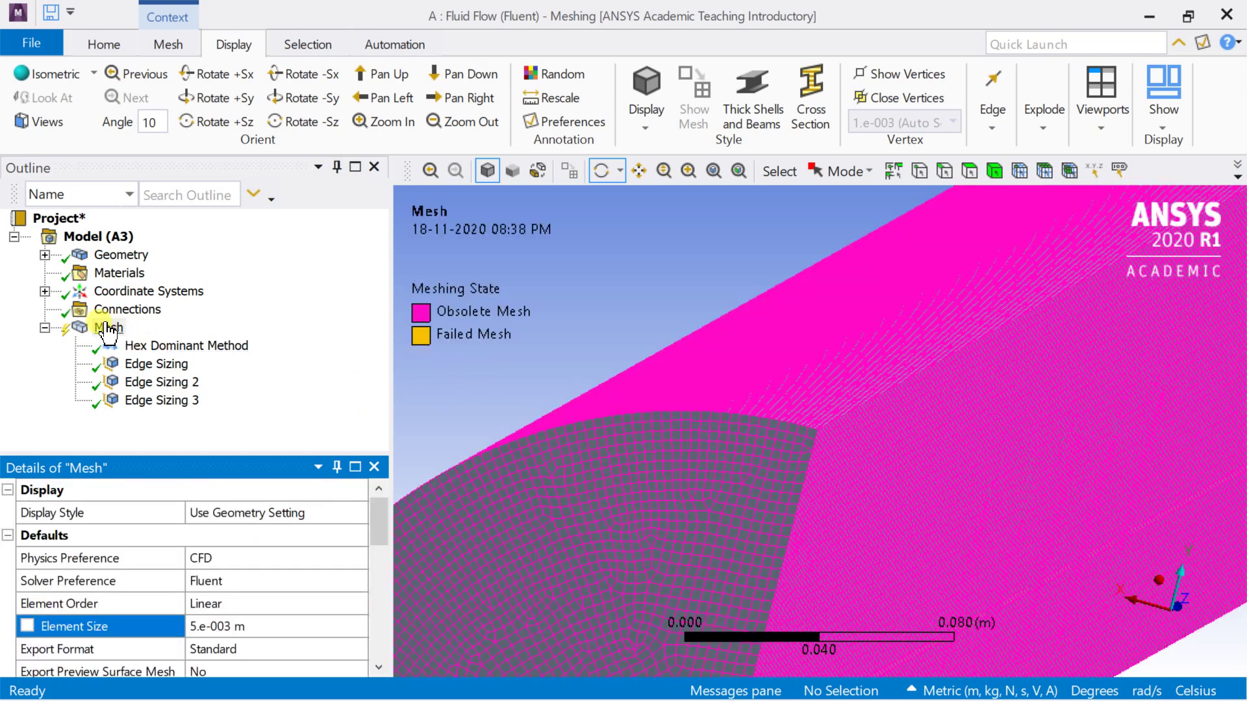
right_click(102, 328)
click(111, 391)
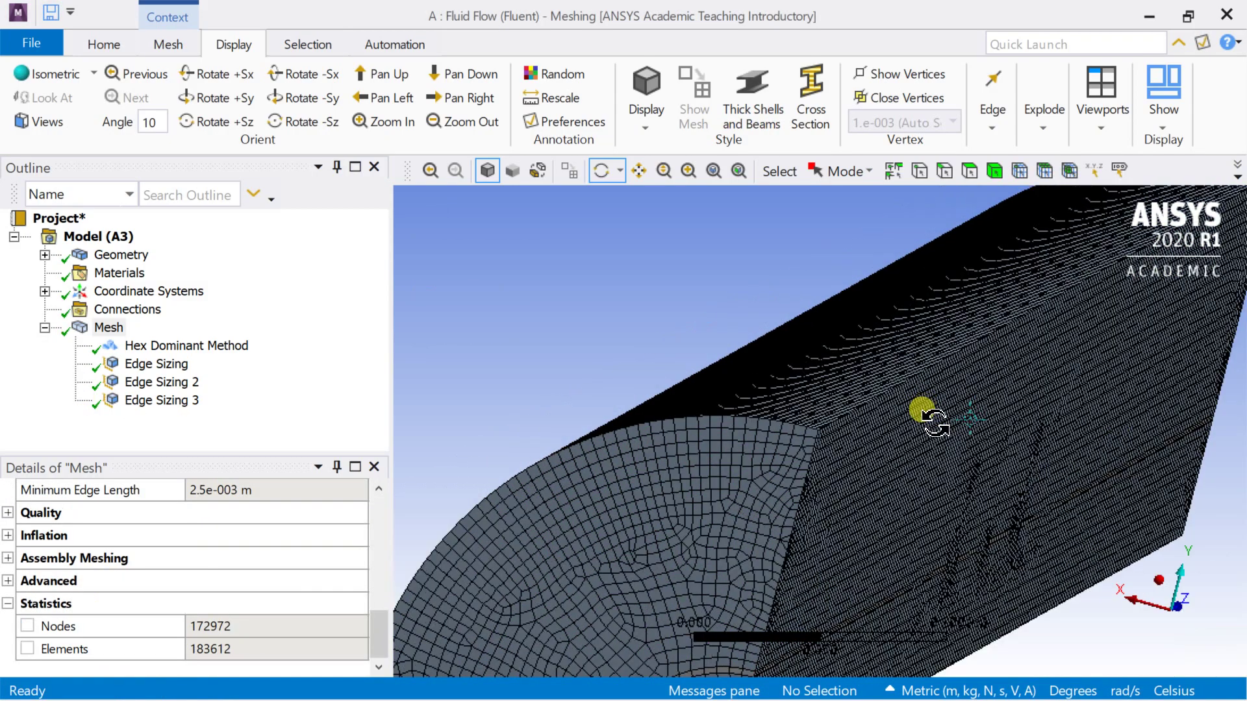
Examine the regenerated mesh on the curved surface and end face, and check its node and element counts
drag(921, 412, 492, 452)
scroll(944, 354, up, 5)
drag(994, 342, 710, 376)
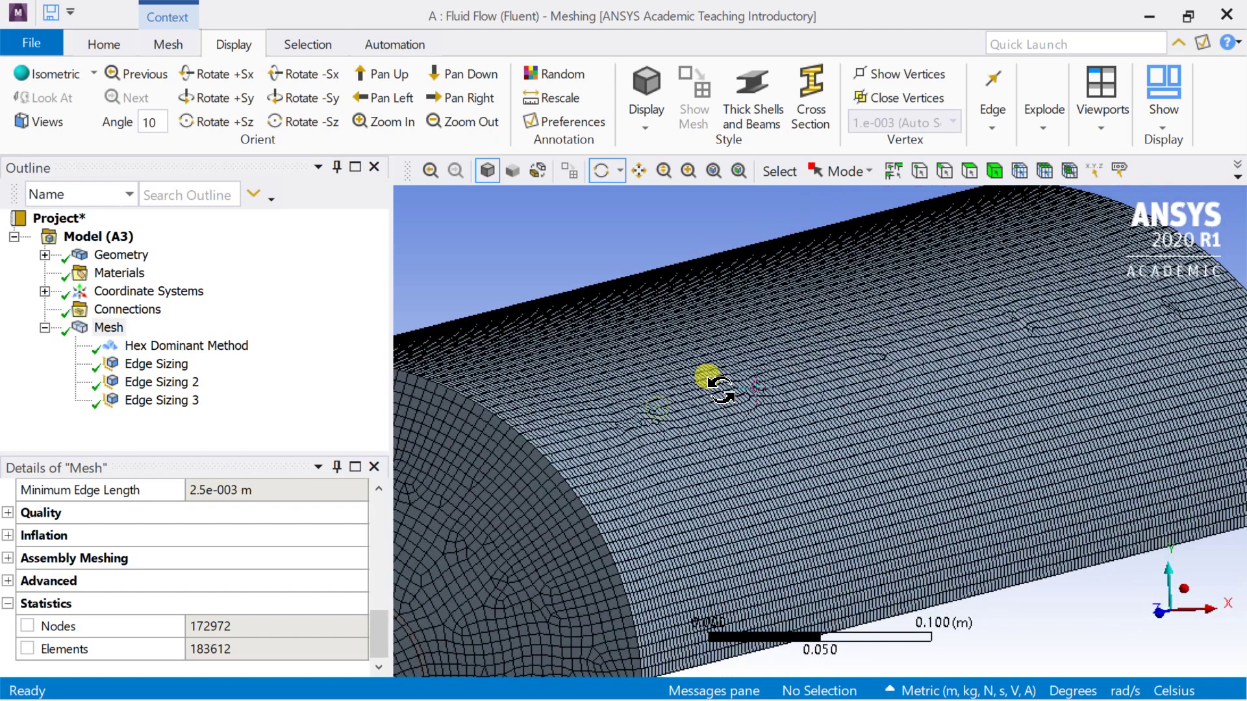
scroll(138, 583, up, 4)
scroll(142, 590, down, 5)
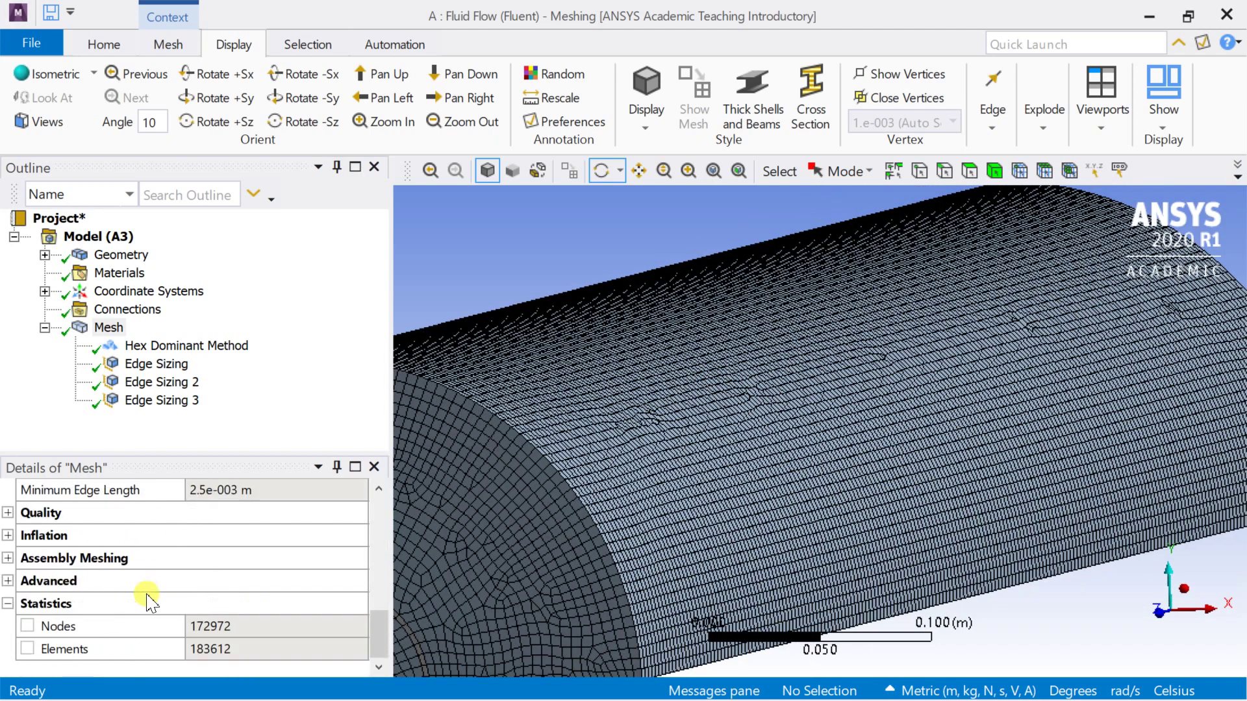
click(210, 629)
click(214, 648)
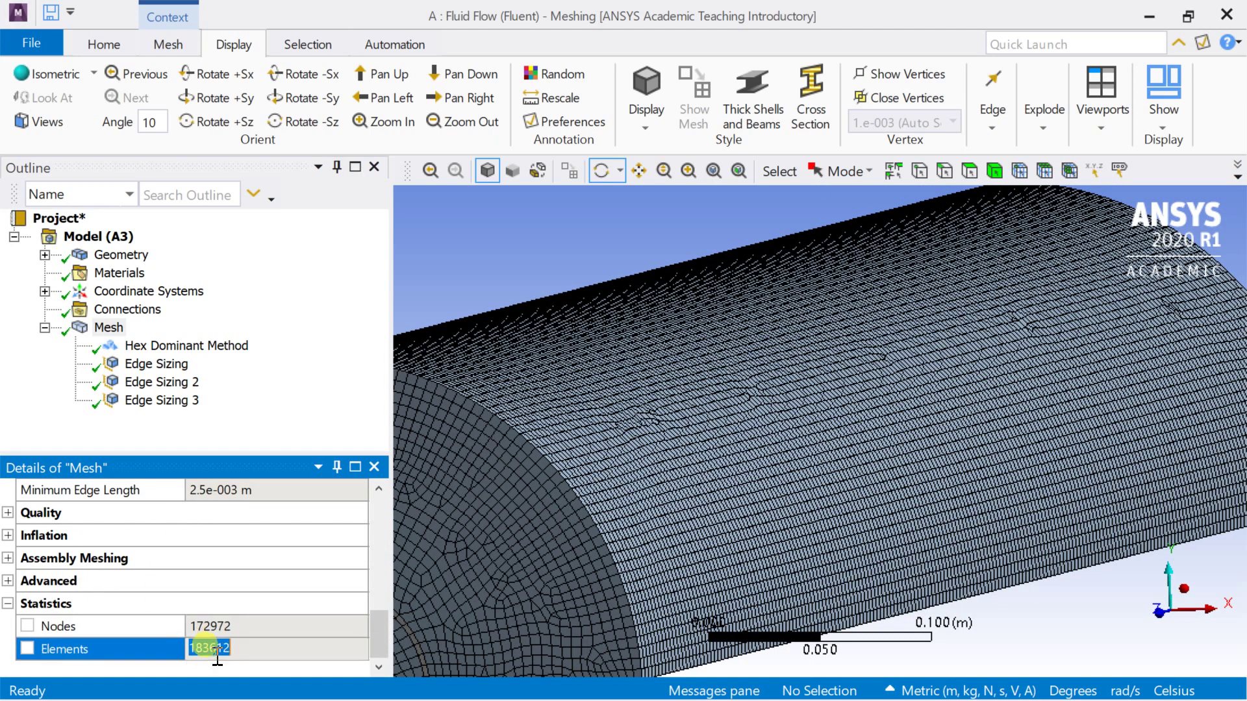
click(217, 426)
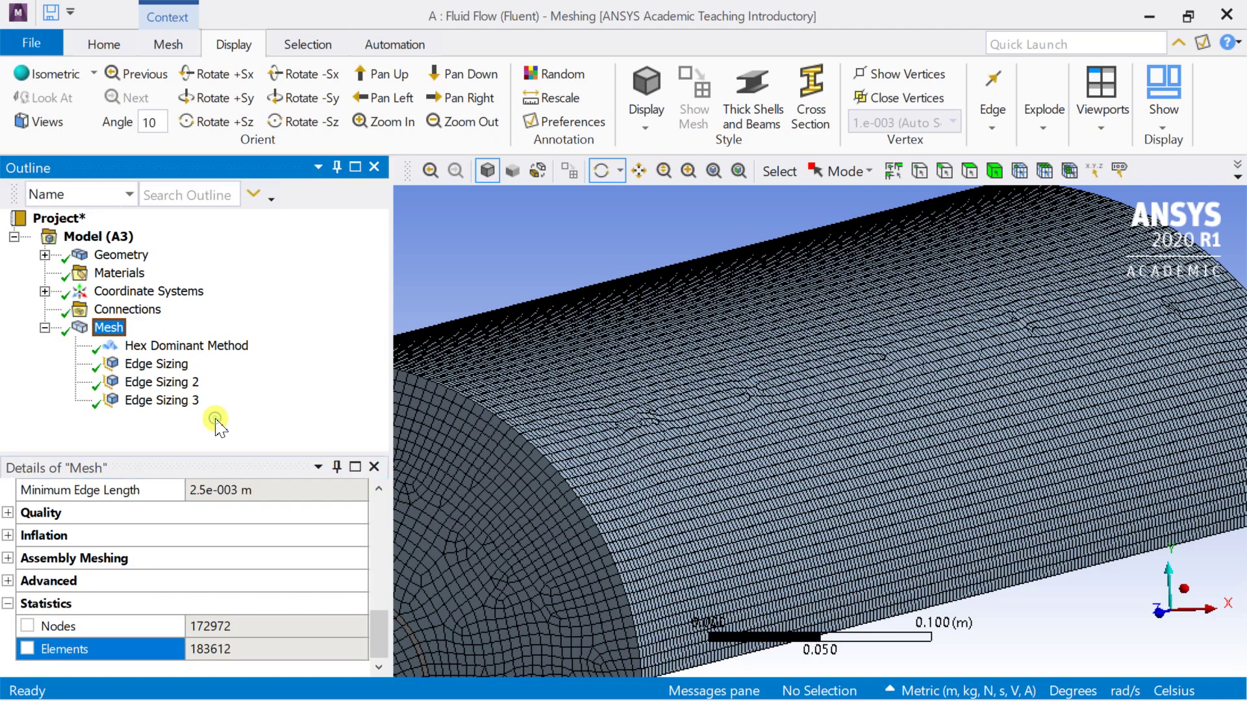
Create a named selection "inlet" from the large outer sector face at one end of the body
click(1182, 591)
drag(941, 507, 805, 482)
drag(904, 465, 967, 441)
scroll(967, 442, up, 5)
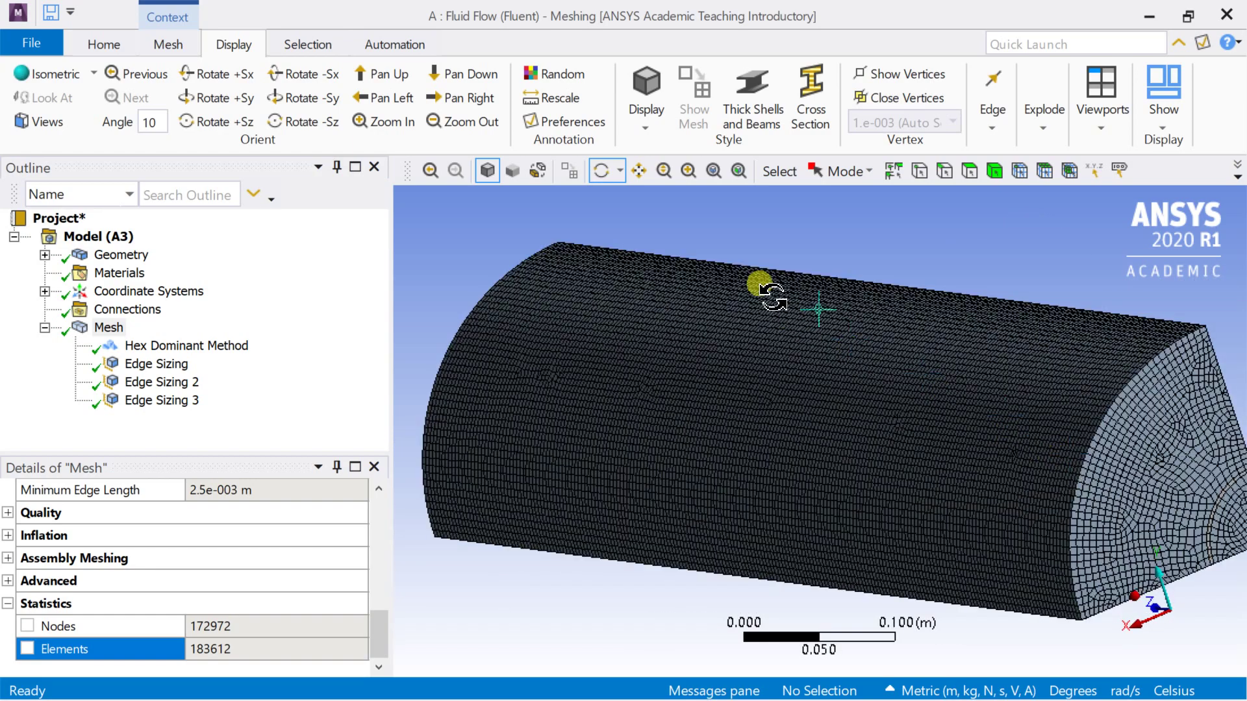
click(638, 170)
drag(843, 276, 345, 264)
click(994, 170)
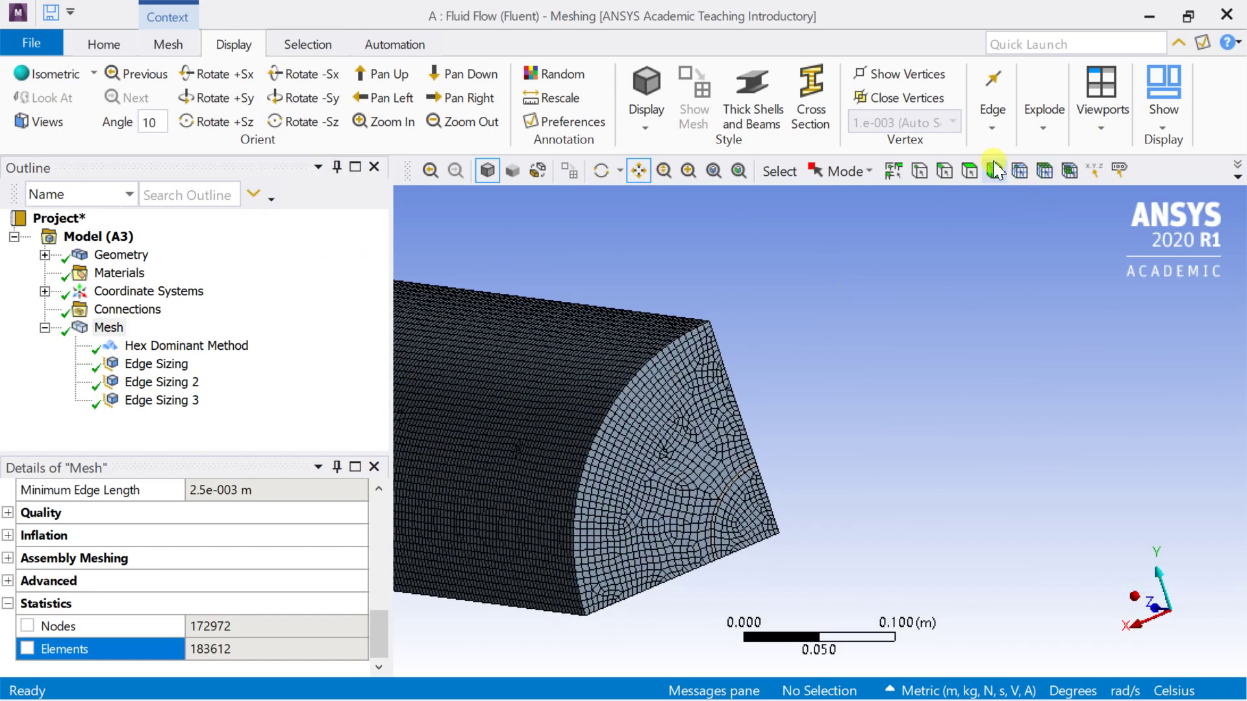
scroll(715, 524, up, 3)
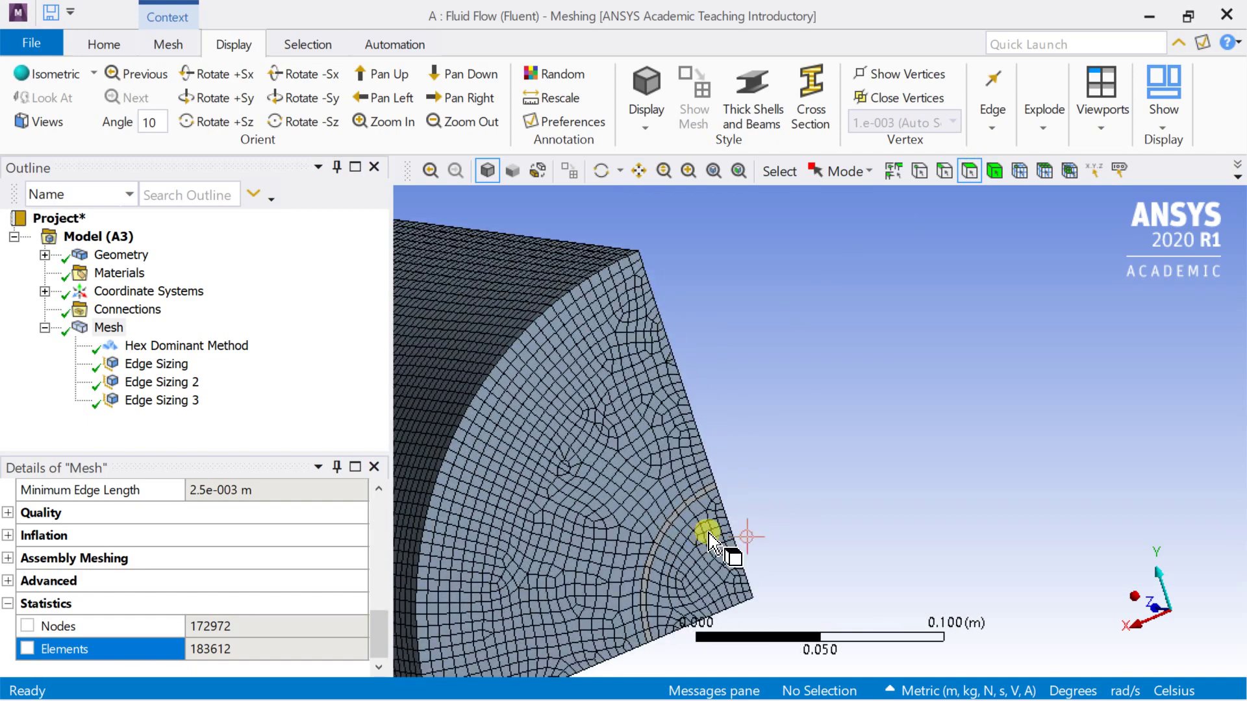
click(614, 454)
scroll(613, 451, down, 3)
right_click(613, 449)
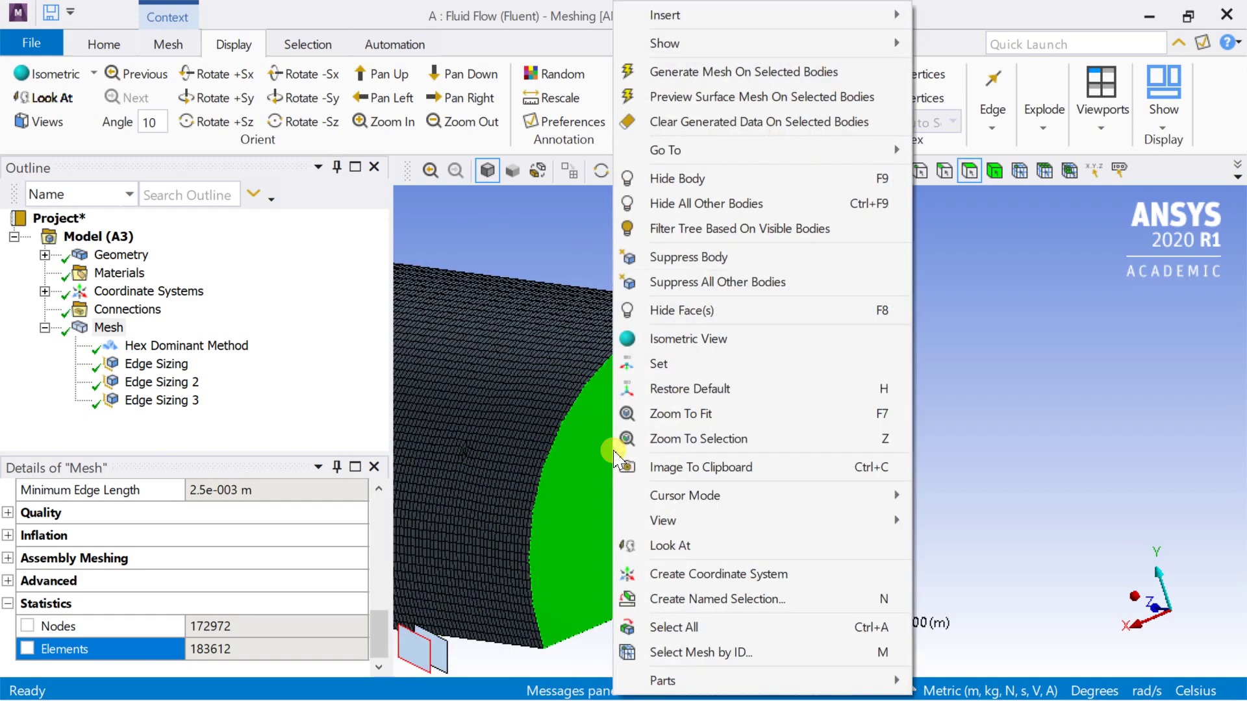
click(666, 597)
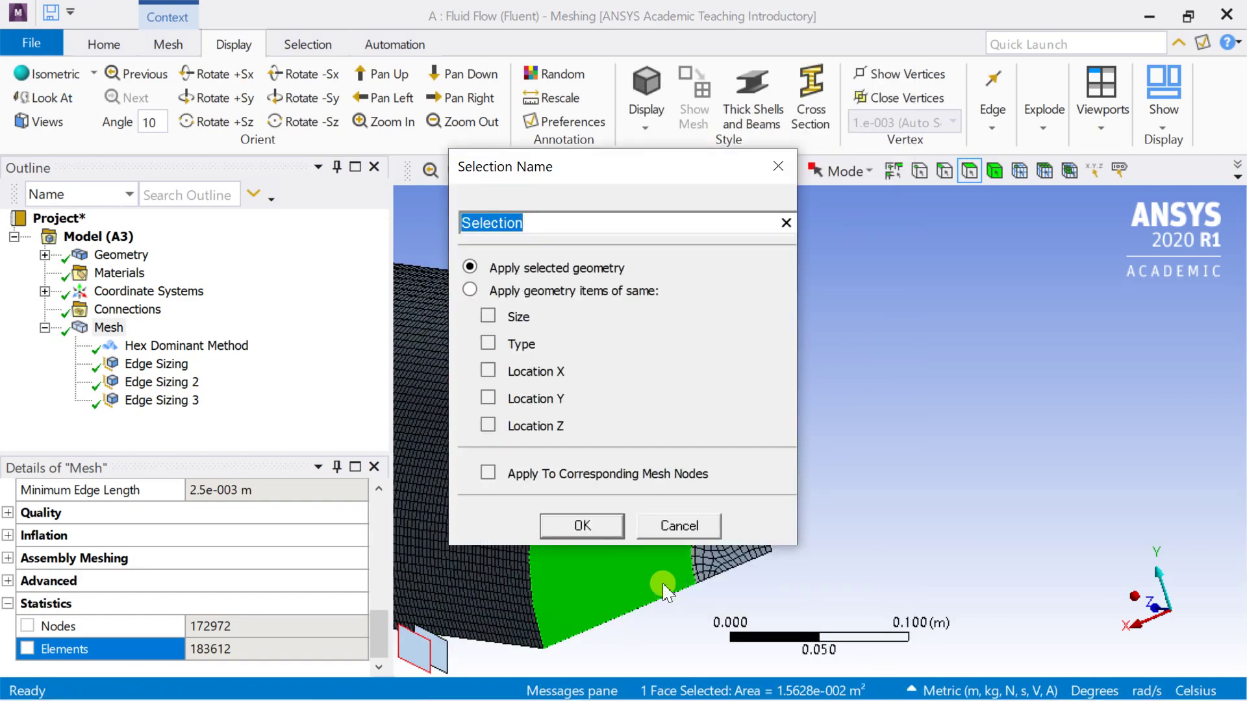
text(inlet)
key(Return)
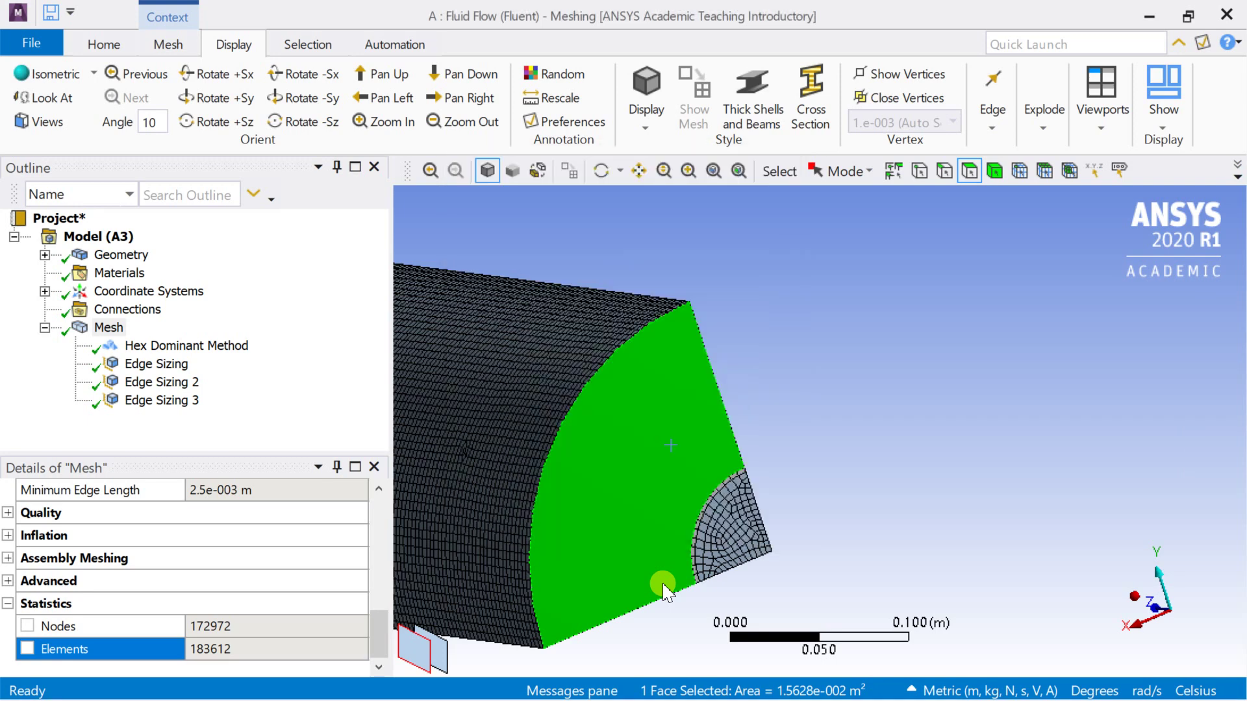
Create a named selection "pipe wall 1" from the thin ring face between the inner and outer sectors at the inlet end
click(718, 585)
scroll(719, 572, up, 3)
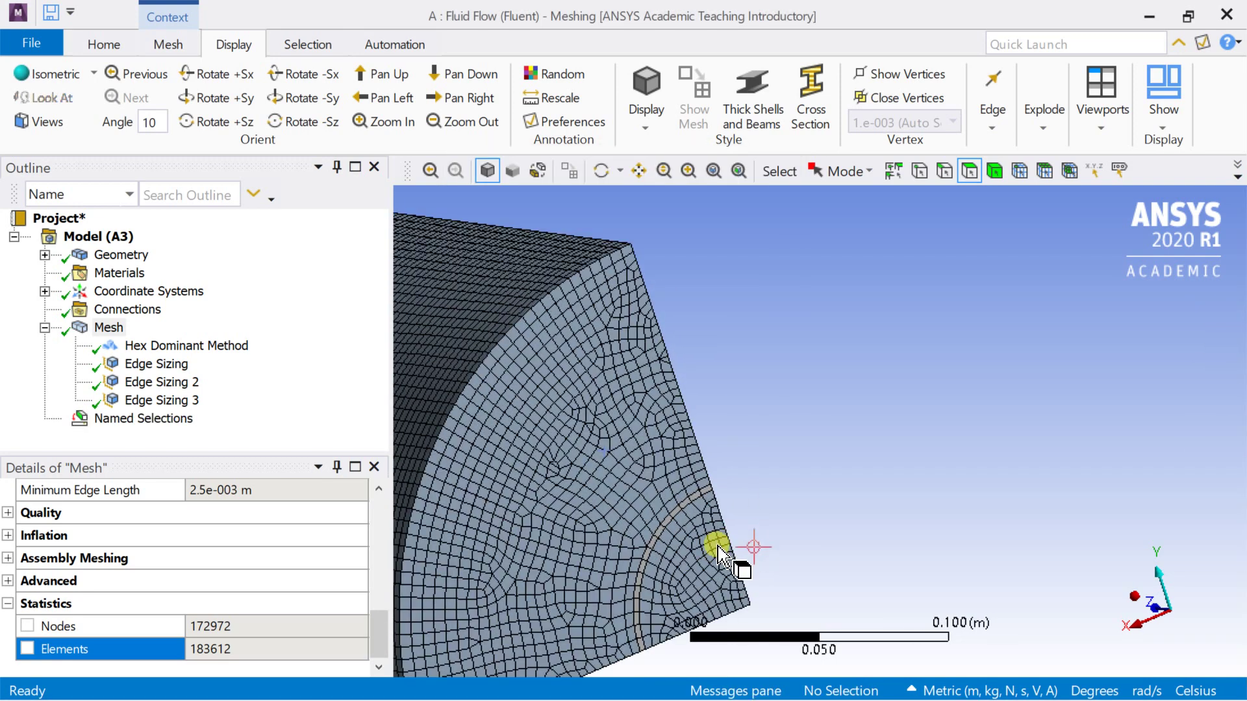
click(671, 516)
right_click(669, 516)
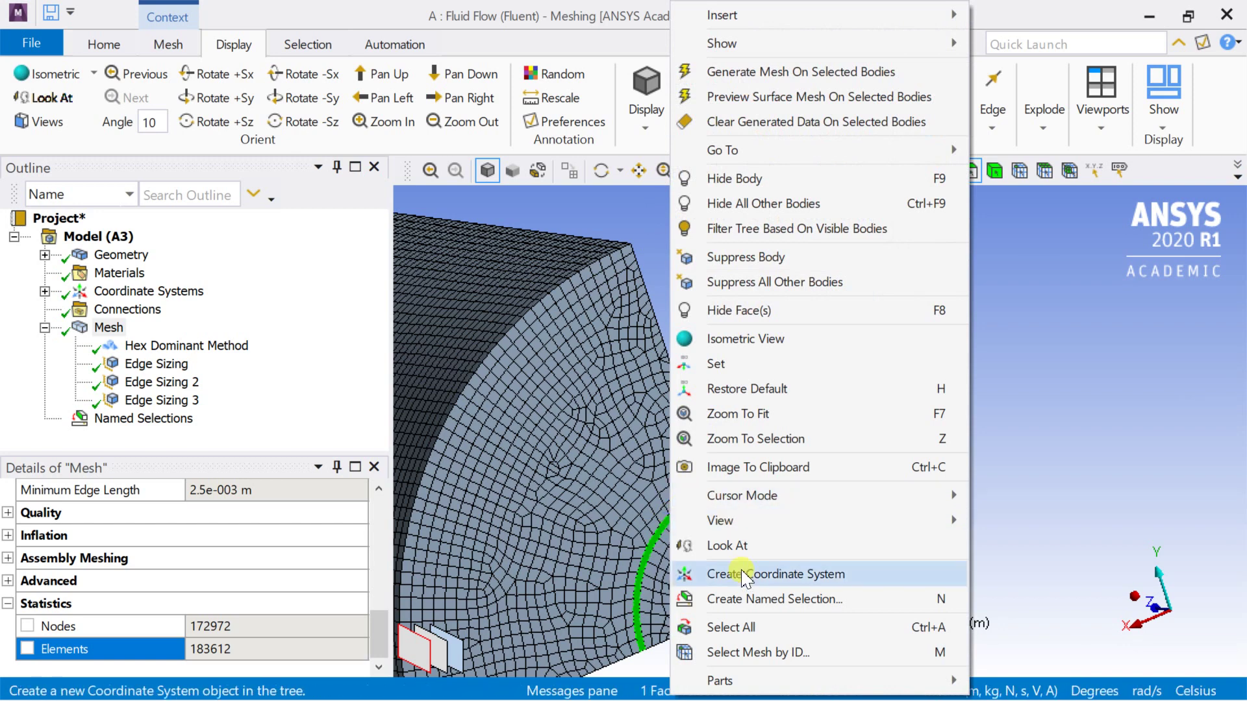
click(750, 598)
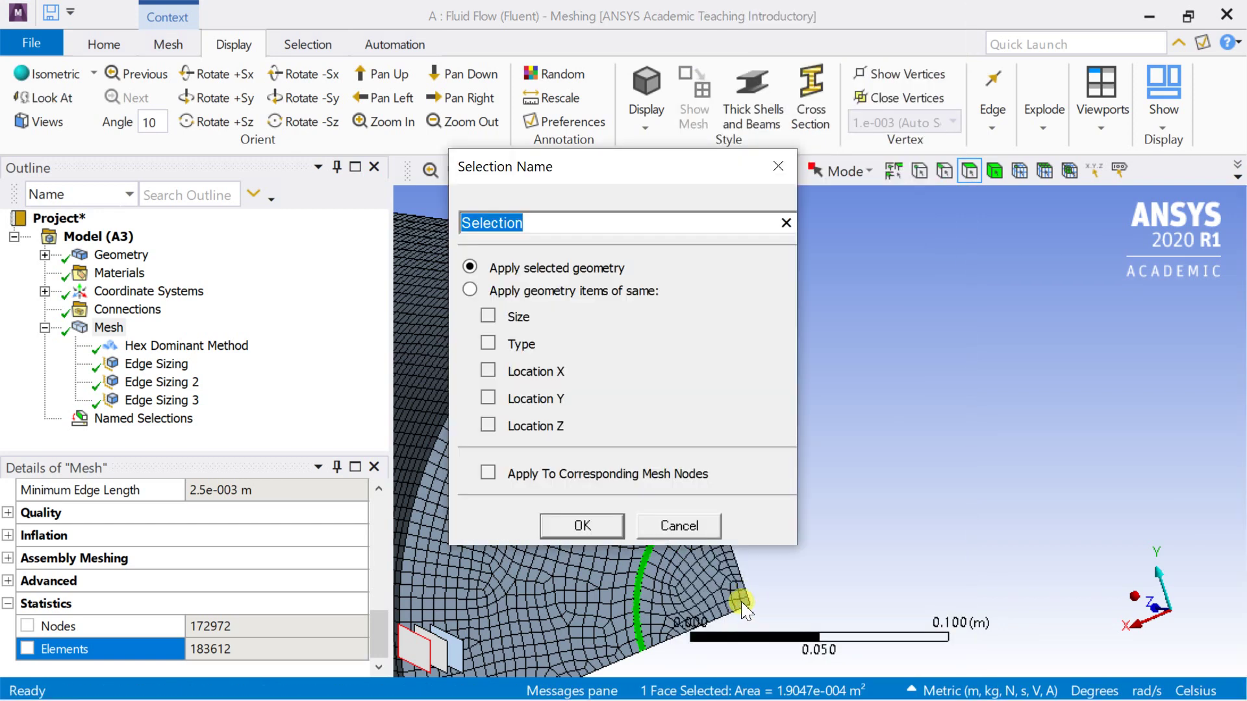
text(pipe wall 1)
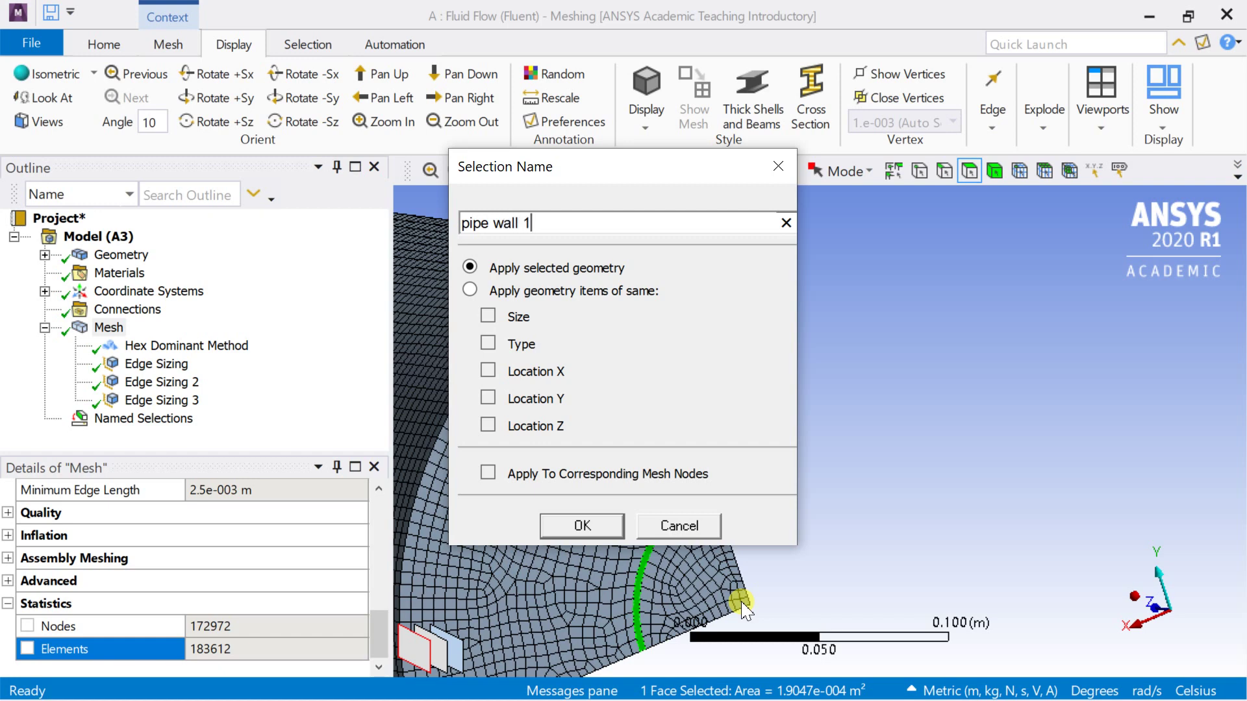
key(Return)
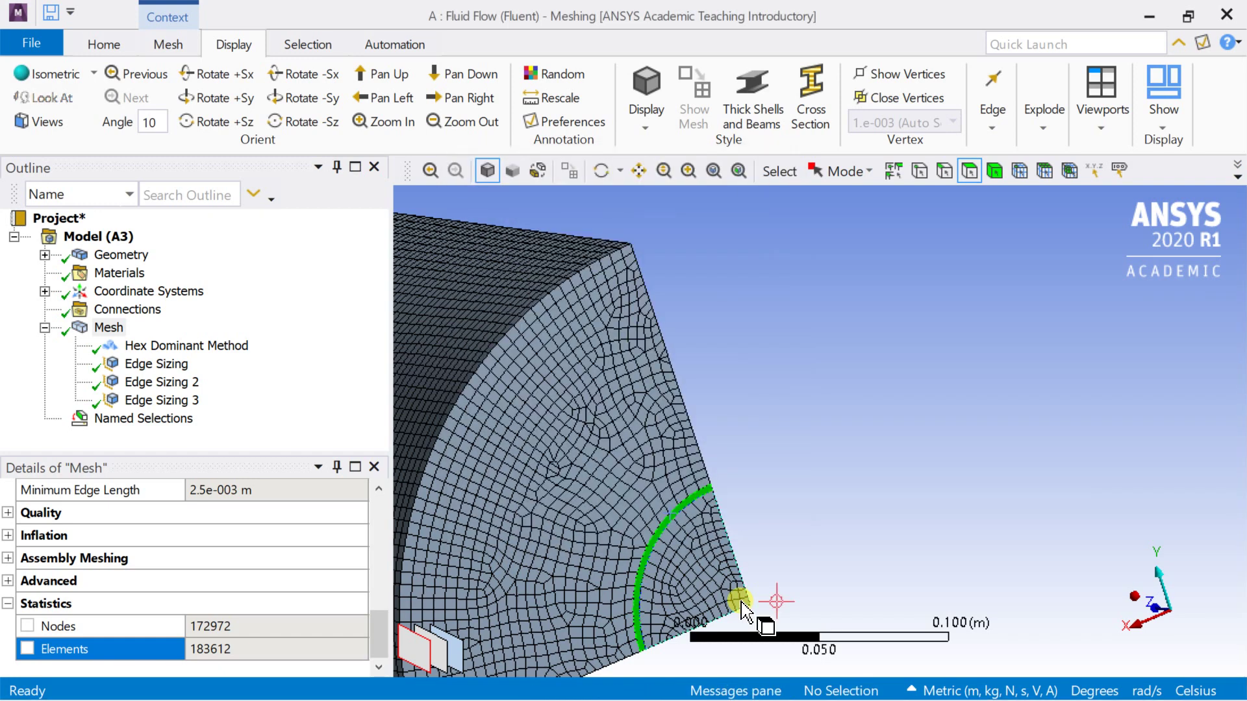
Create a named selection "wall" from the small inner sector face at the inlet end
right_click(726, 574)
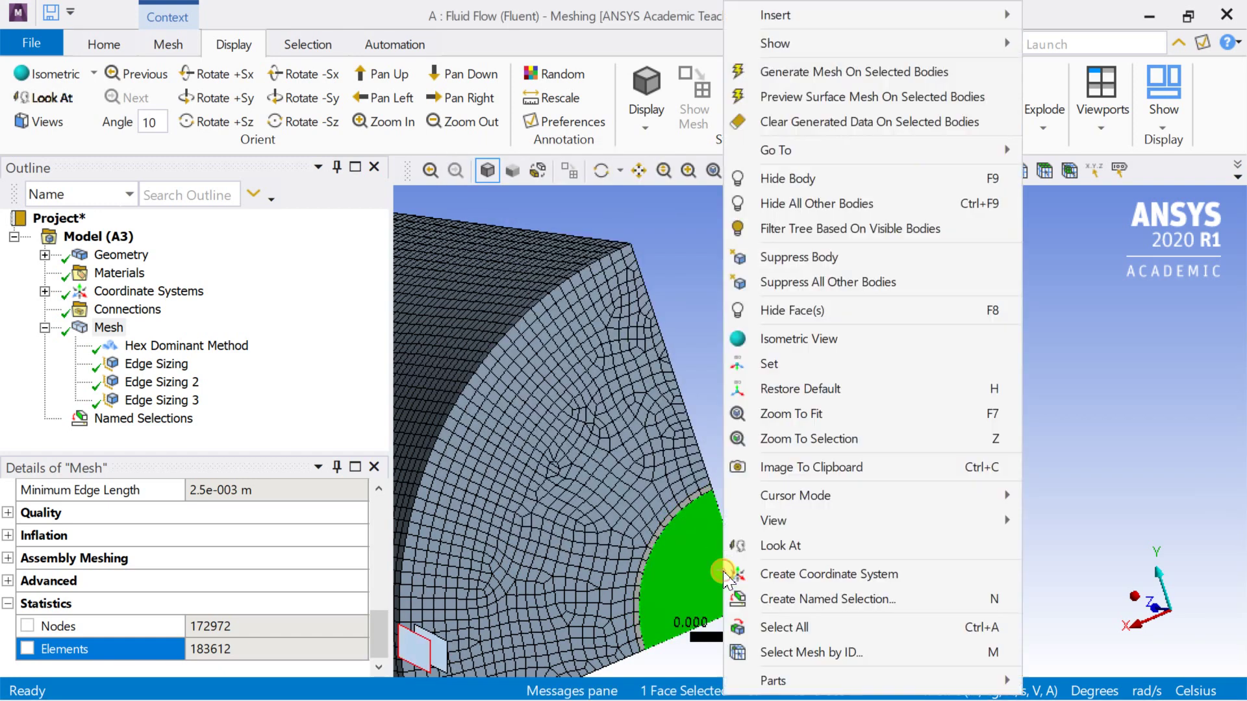
click(788, 600)
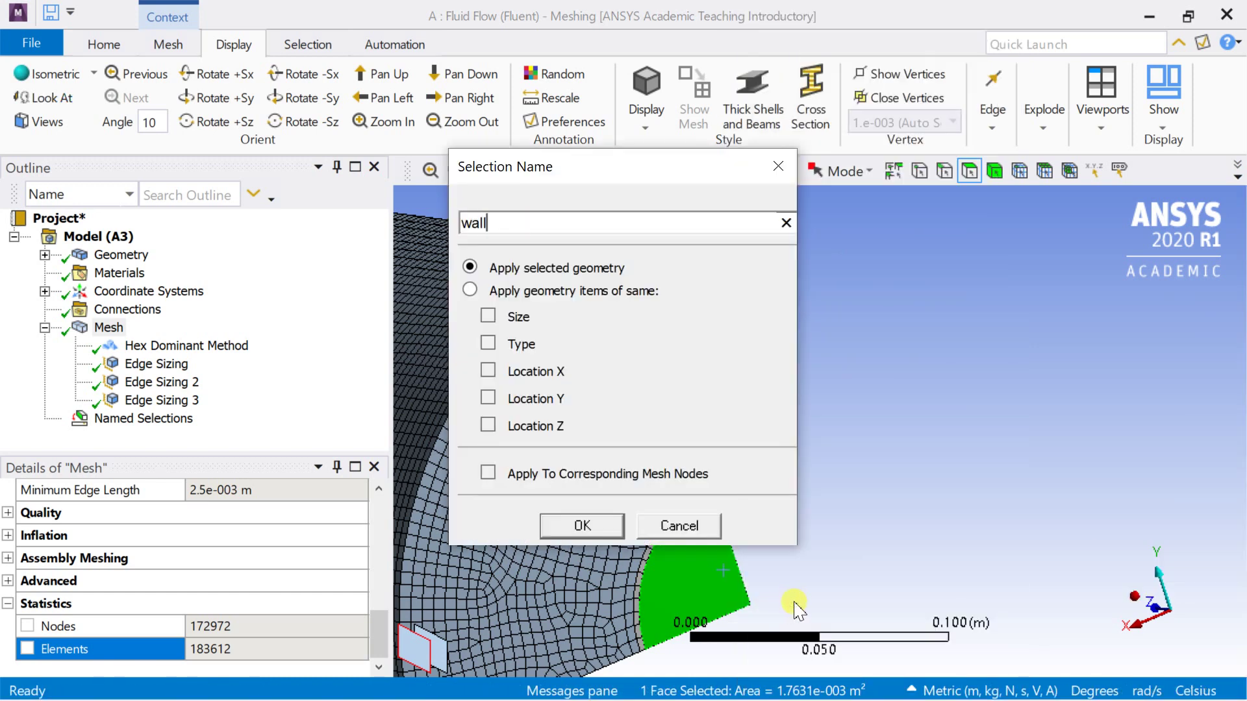
key(Return)
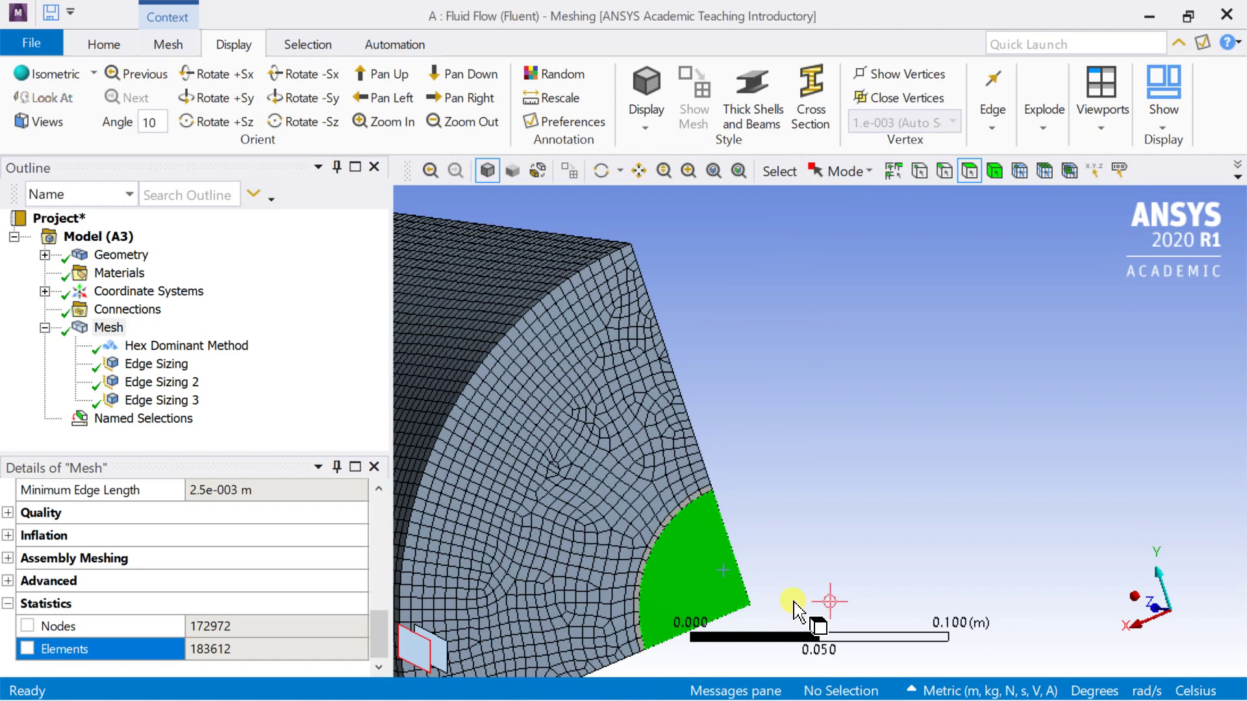
Create a named selection "outlet" from the small inner sector face at the opposite end of the body
scroll(873, 480, down, 3)
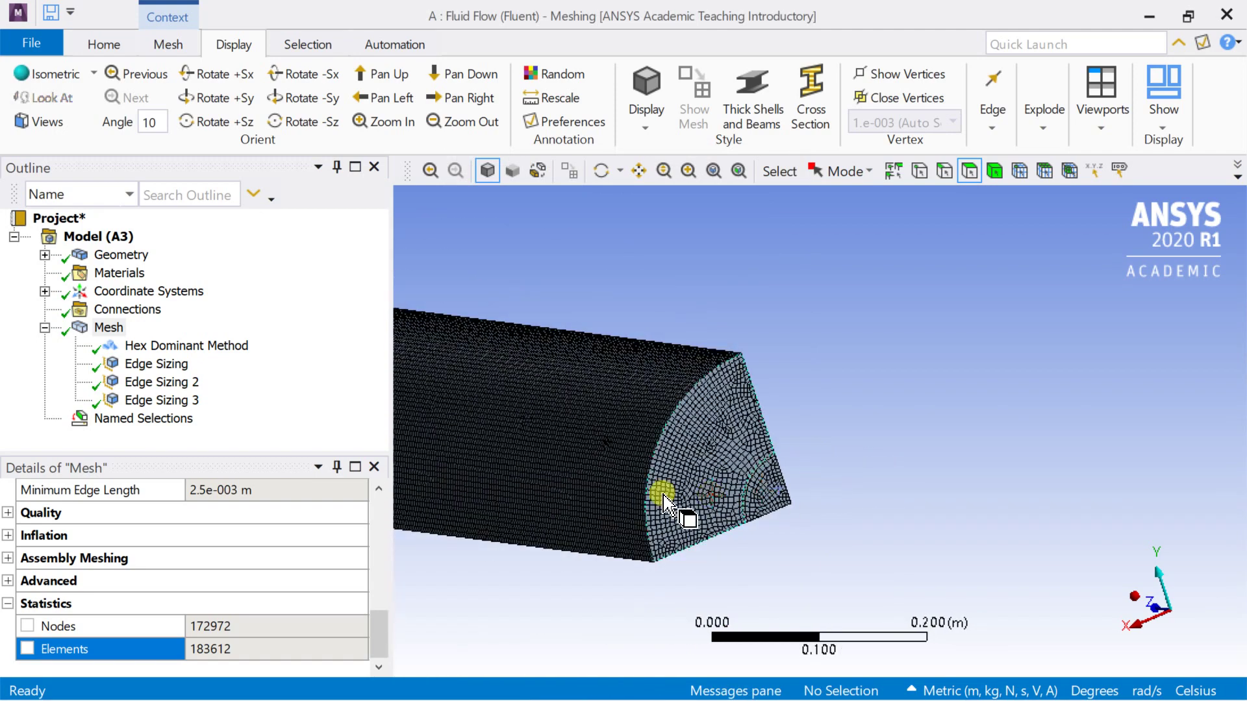
click(616, 173)
drag(593, 203, 593, 527)
click(639, 171)
drag(767, 278, 1033, 227)
scroll(821, 480, up, 7)
drag(824, 450, 833, 390)
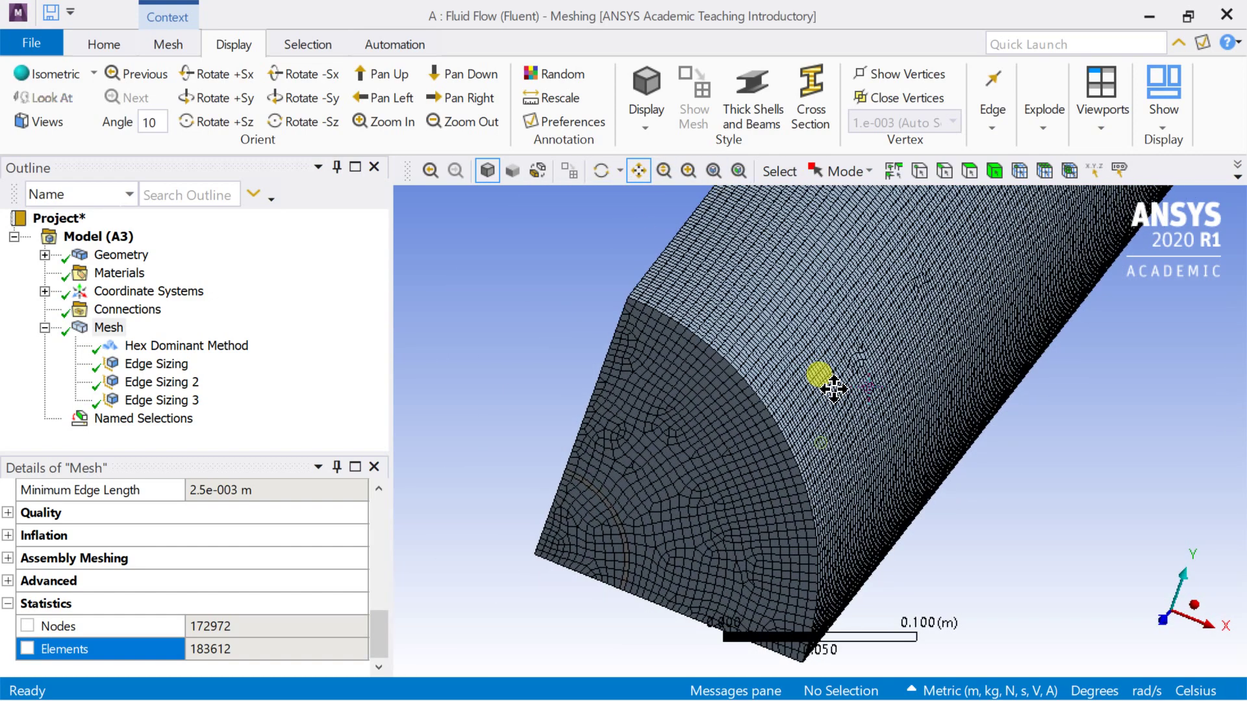
scroll(720, 406, down, 2)
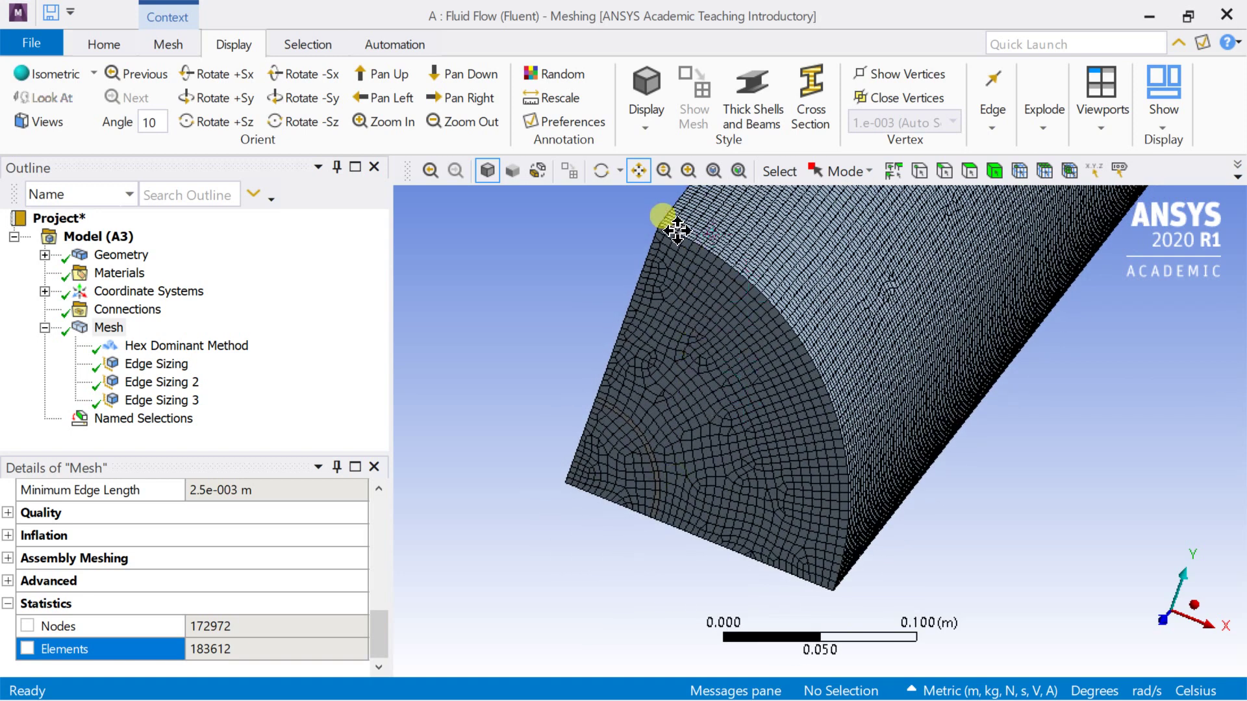
click(969, 170)
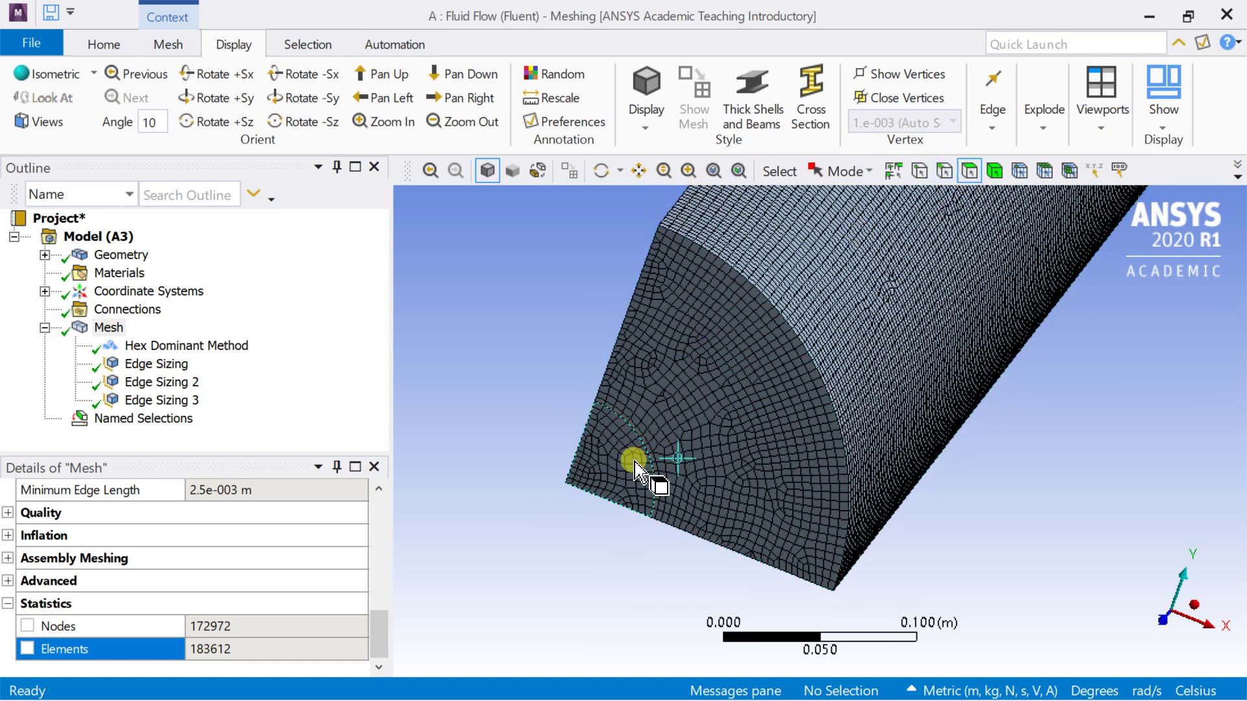
click(634, 472)
right_click(637, 480)
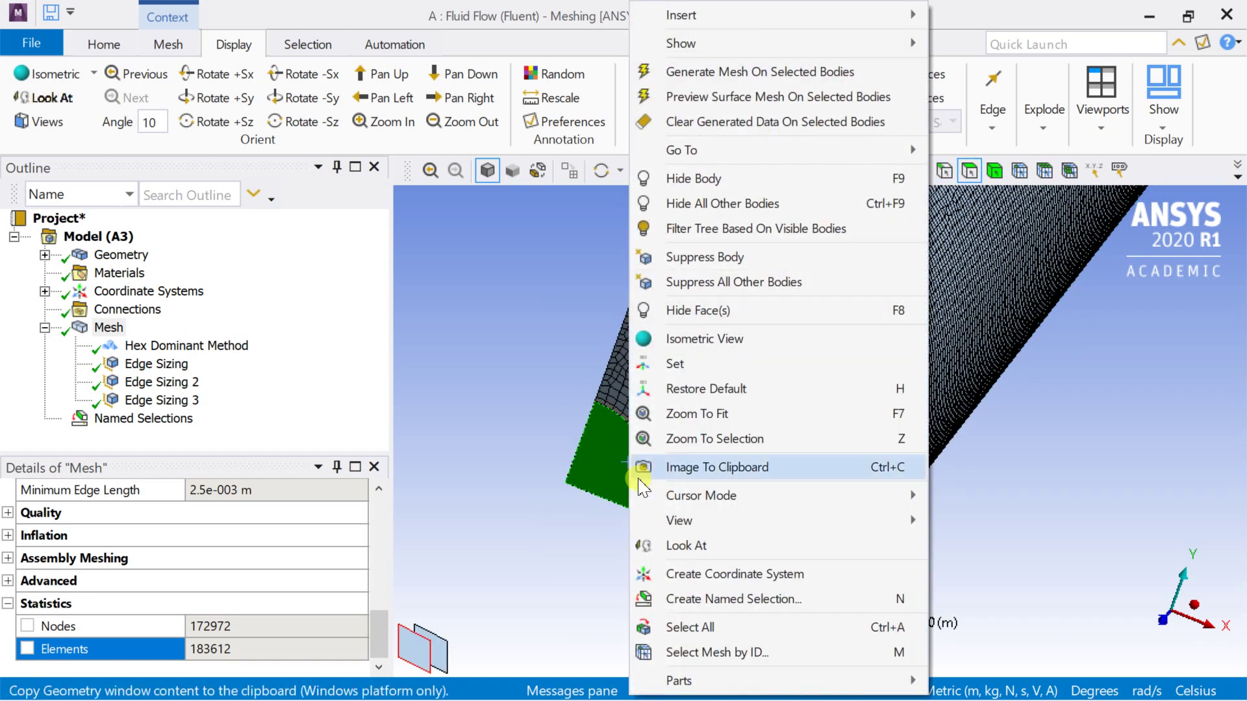
click(687, 599)
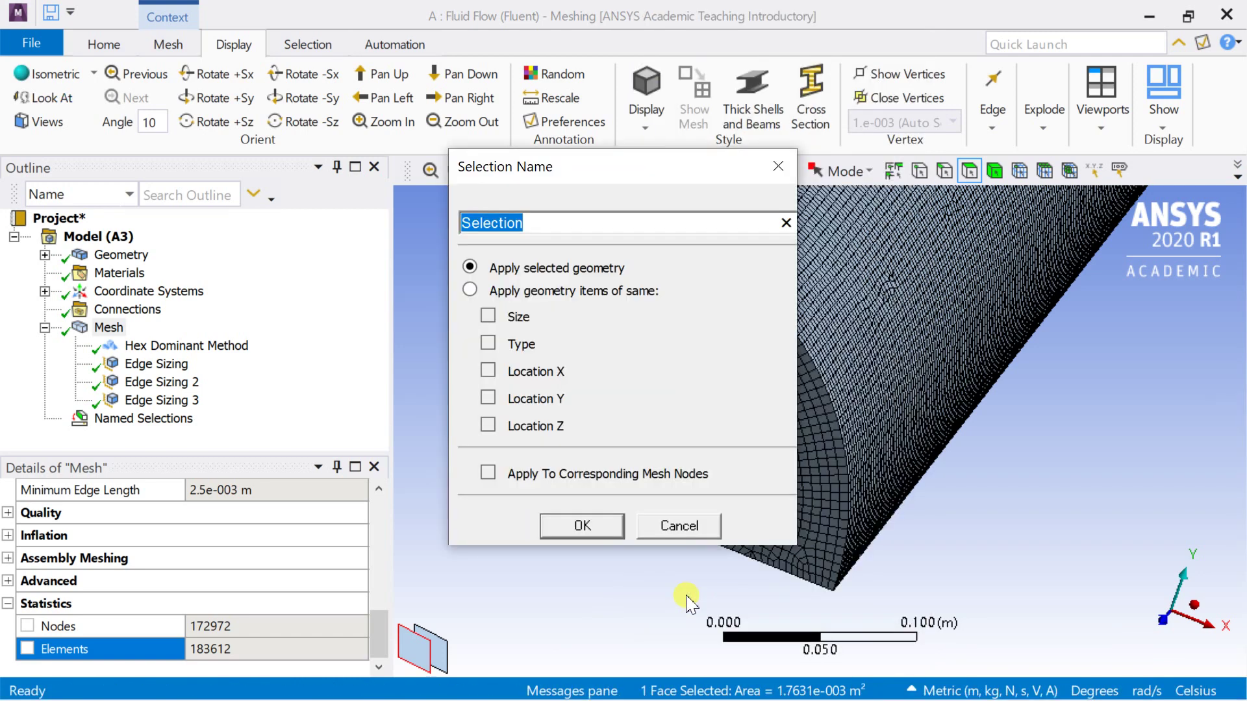
text(outlet)
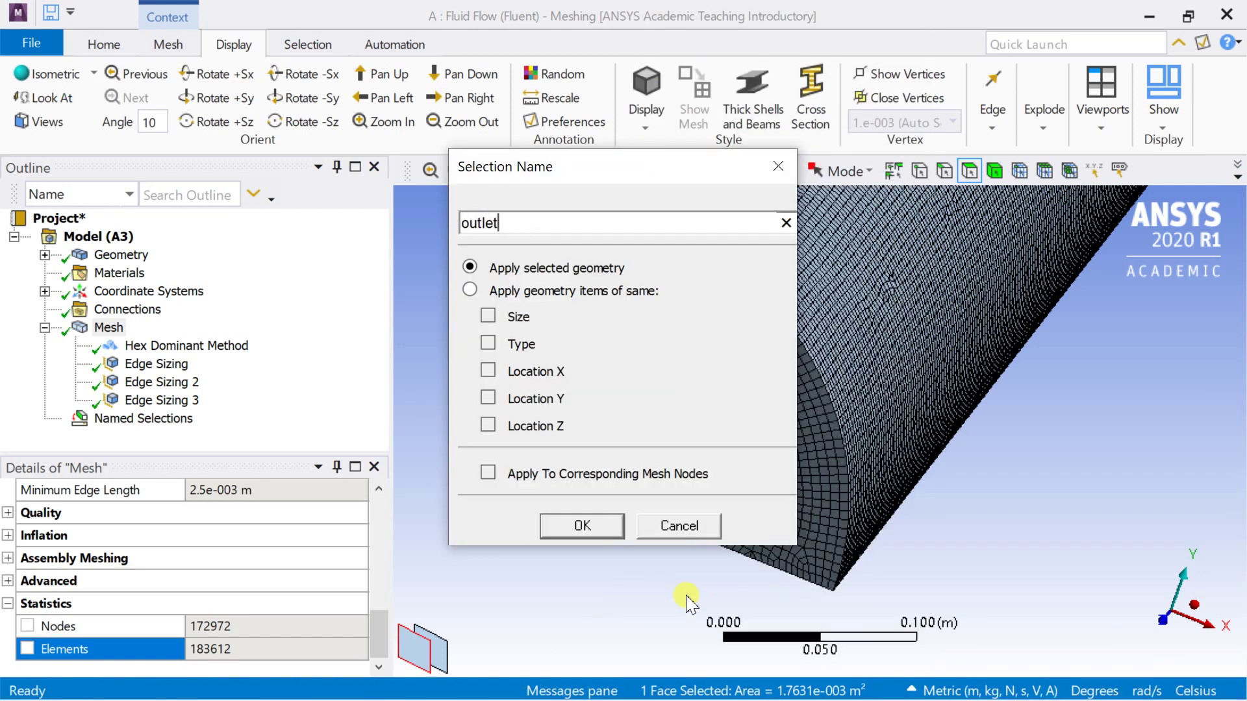
key(Return)
Create a named selection "wall 2" from the large outer sector face at the outlet end
scroll(619, 524, up, 2)
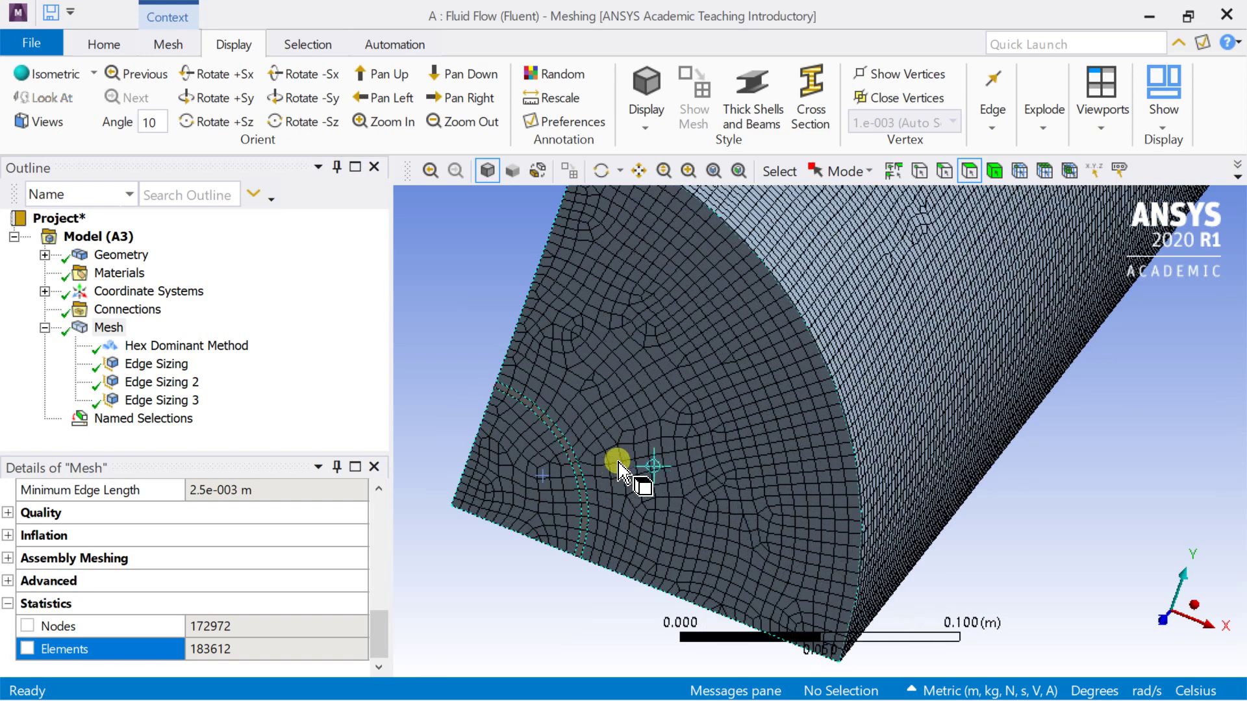
click(654, 473)
right_click(610, 429)
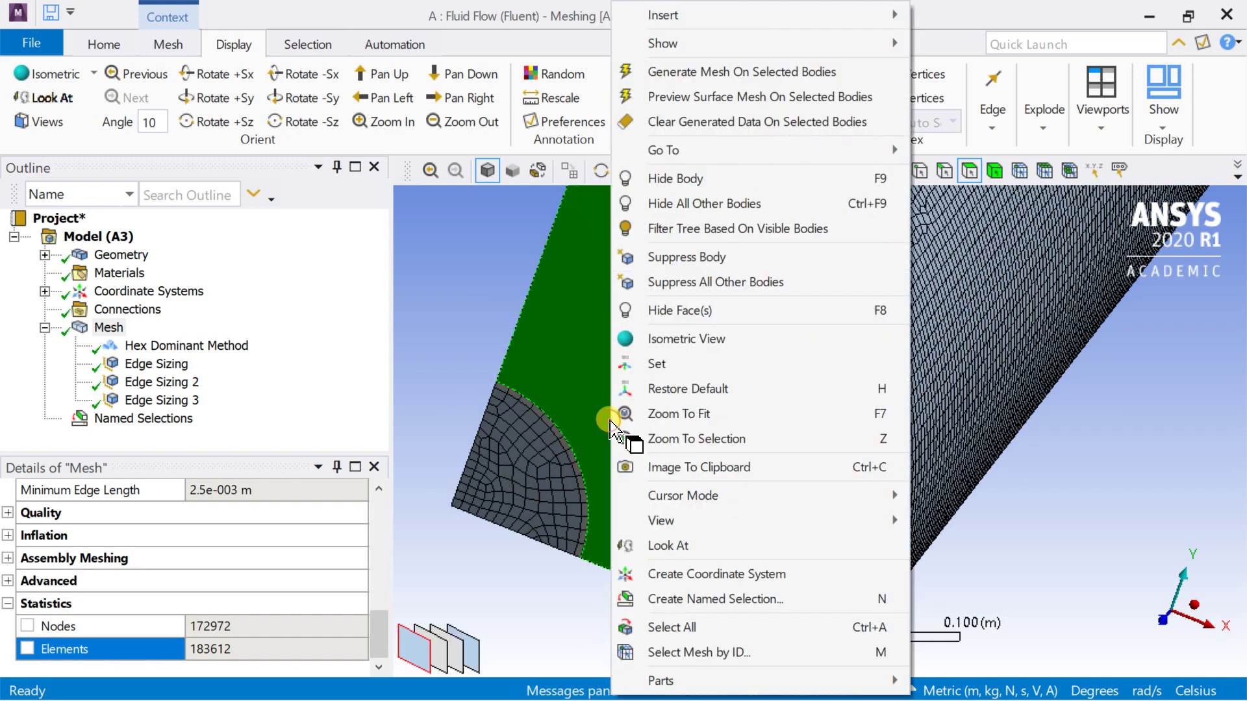
click(618, 595)
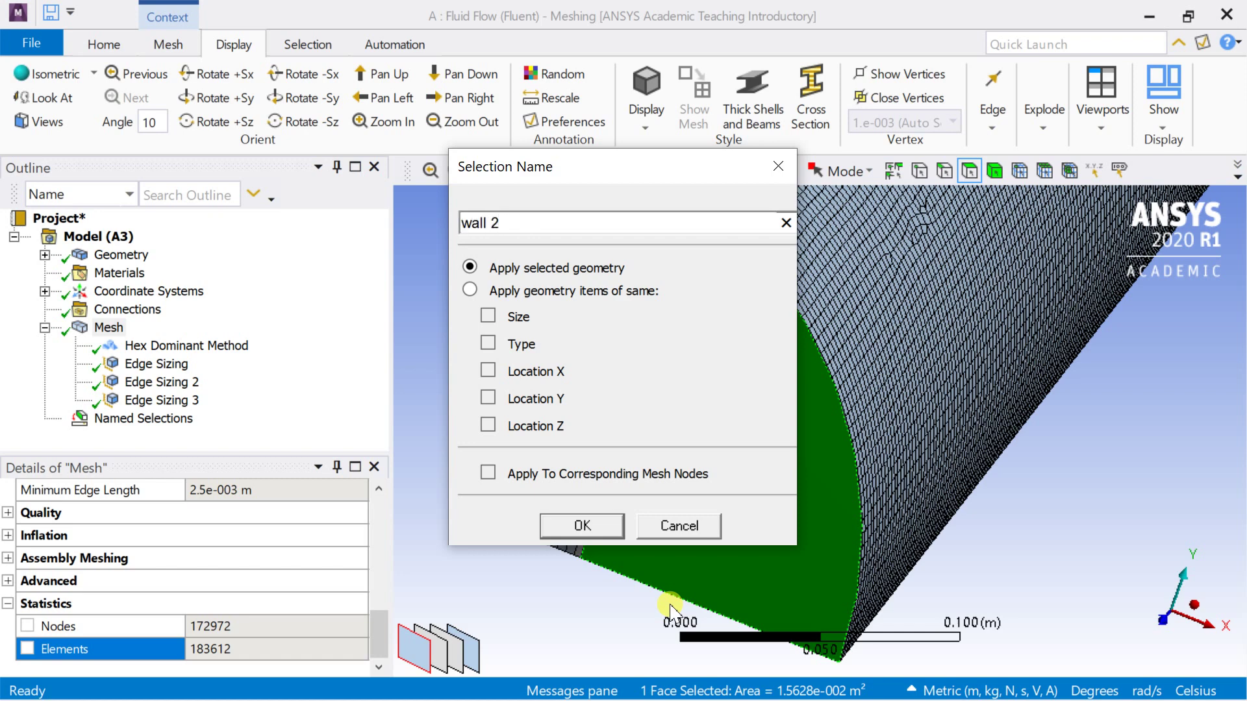
key(Return)
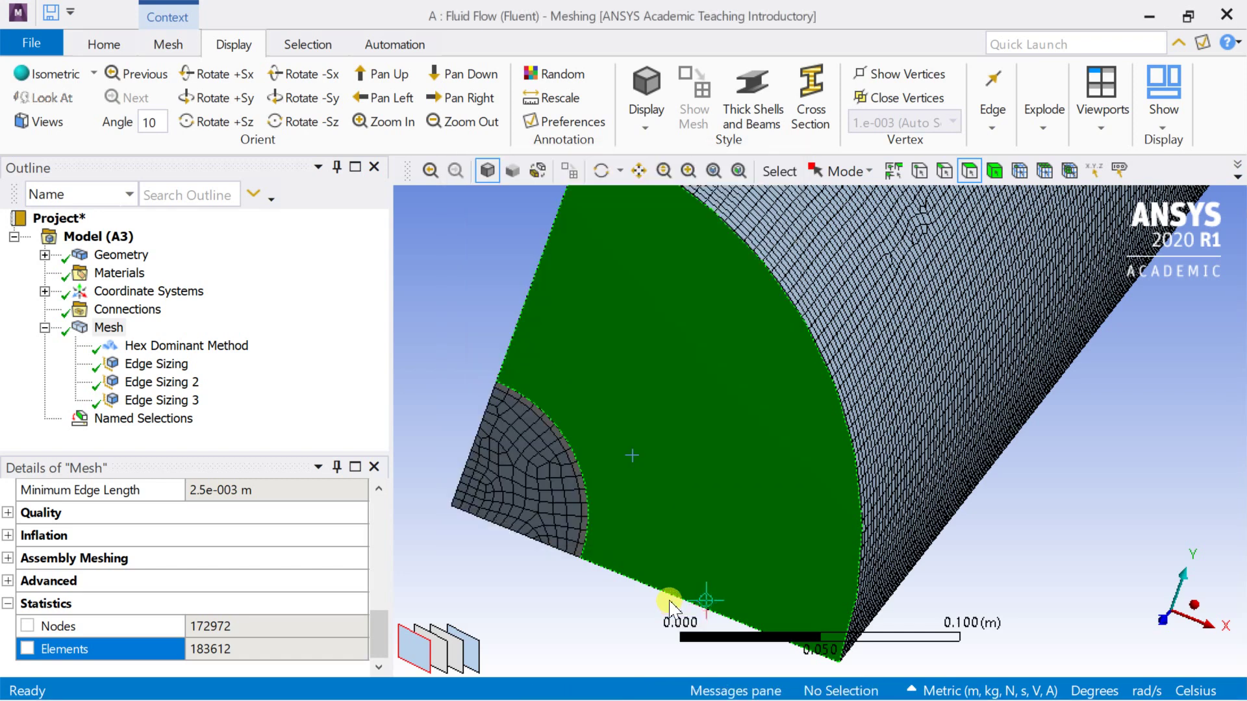
Create a named selection "pipe wall 2" from the thin ring face between the inner and outer sectors at the outlet end
click(581, 479)
right_click(580, 482)
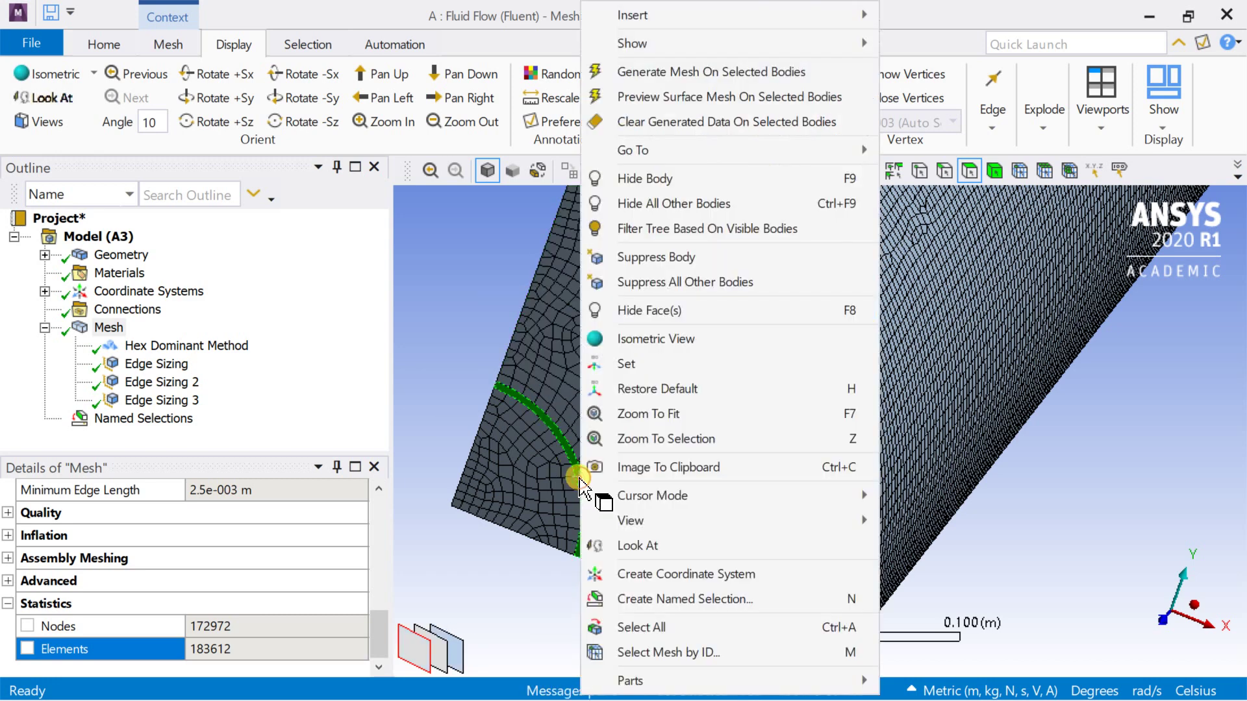
click(646, 598)
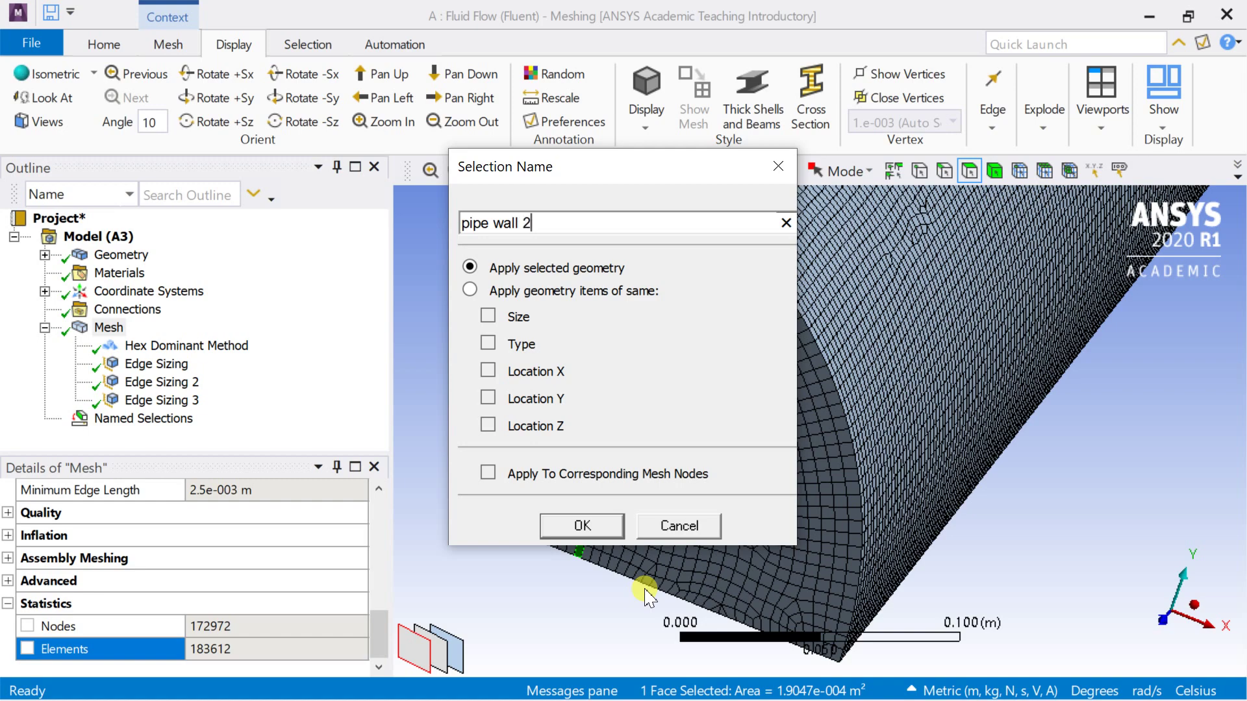
key(Return)
Select one of the body's large lengthwise flat faces together with the first long pipe-wall strip face lying in it
scroll(707, 444, down, 5)
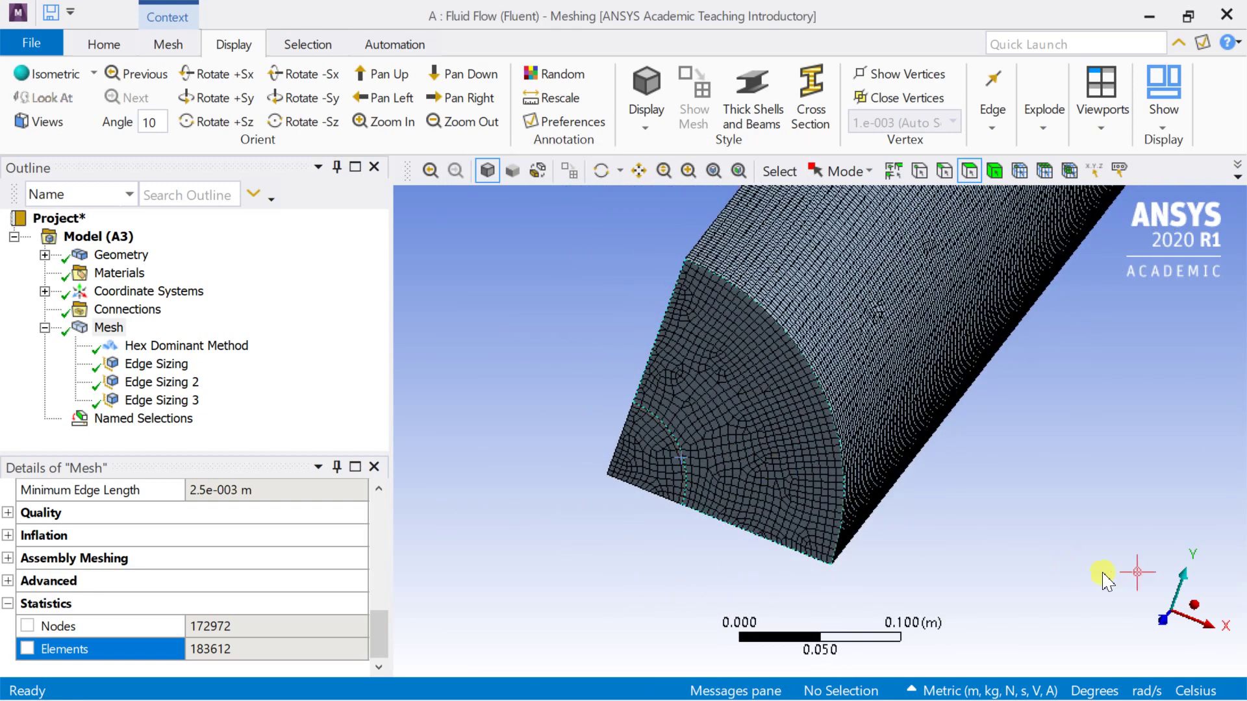
click(620, 170)
click(600, 171)
click(678, 456)
click(598, 170)
drag(595, 280, 839, 296)
scroll(839, 295, up, 3)
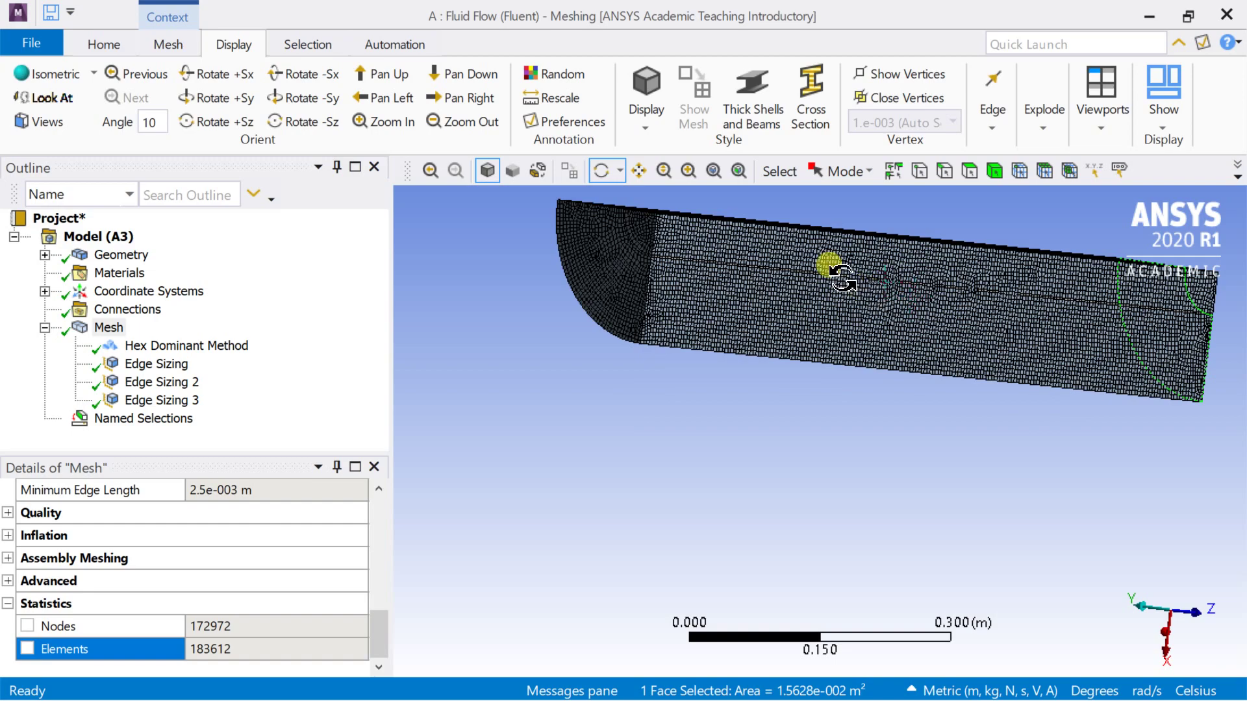
click(736, 204)
click(640, 173)
drag(753, 319, 726, 421)
scroll(750, 395, up, 5)
scroll(727, 419, down, 3)
drag(872, 435, 797, 431)
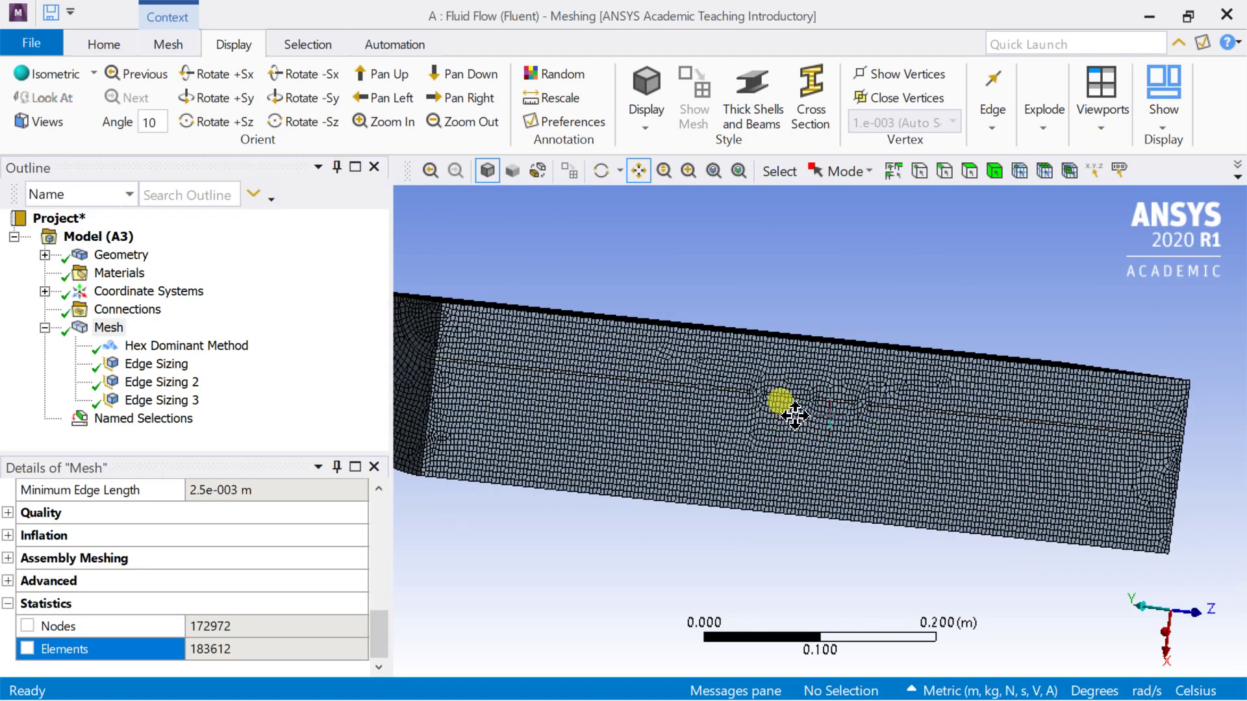
click(962, 180)
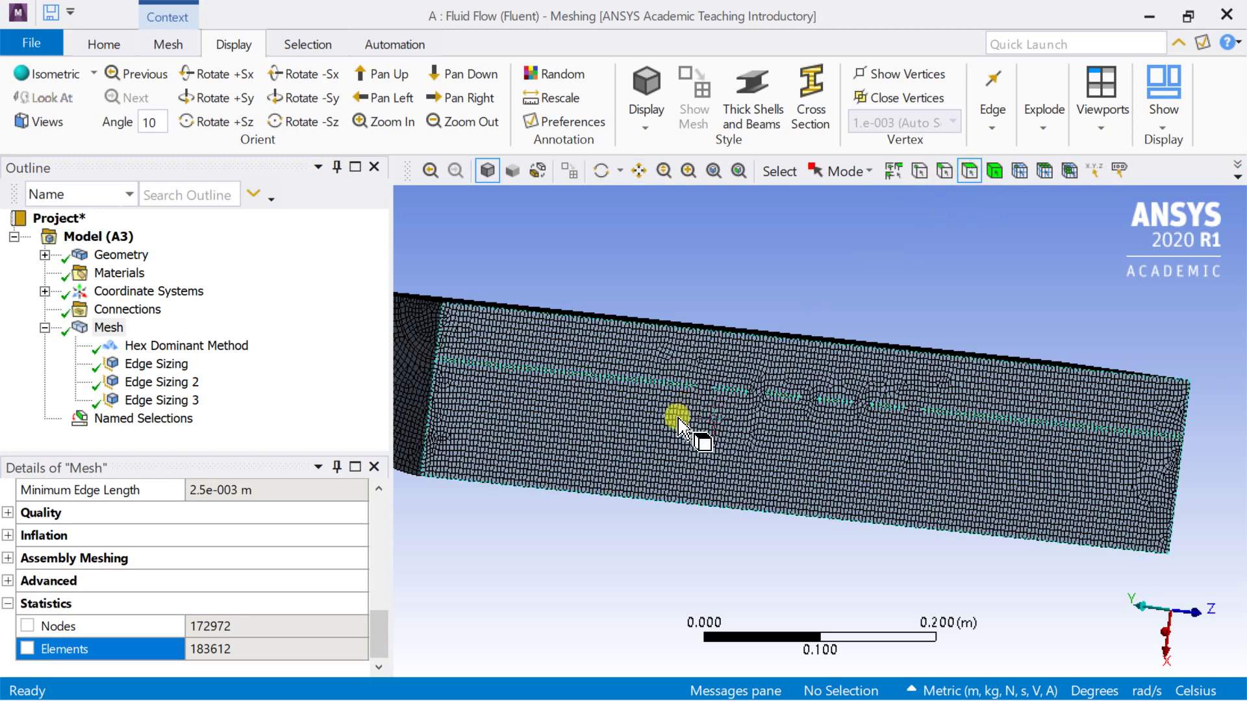
click(676, 417)
scroll(493, 367, up, 3)
scroll(493, 367, up, 2)
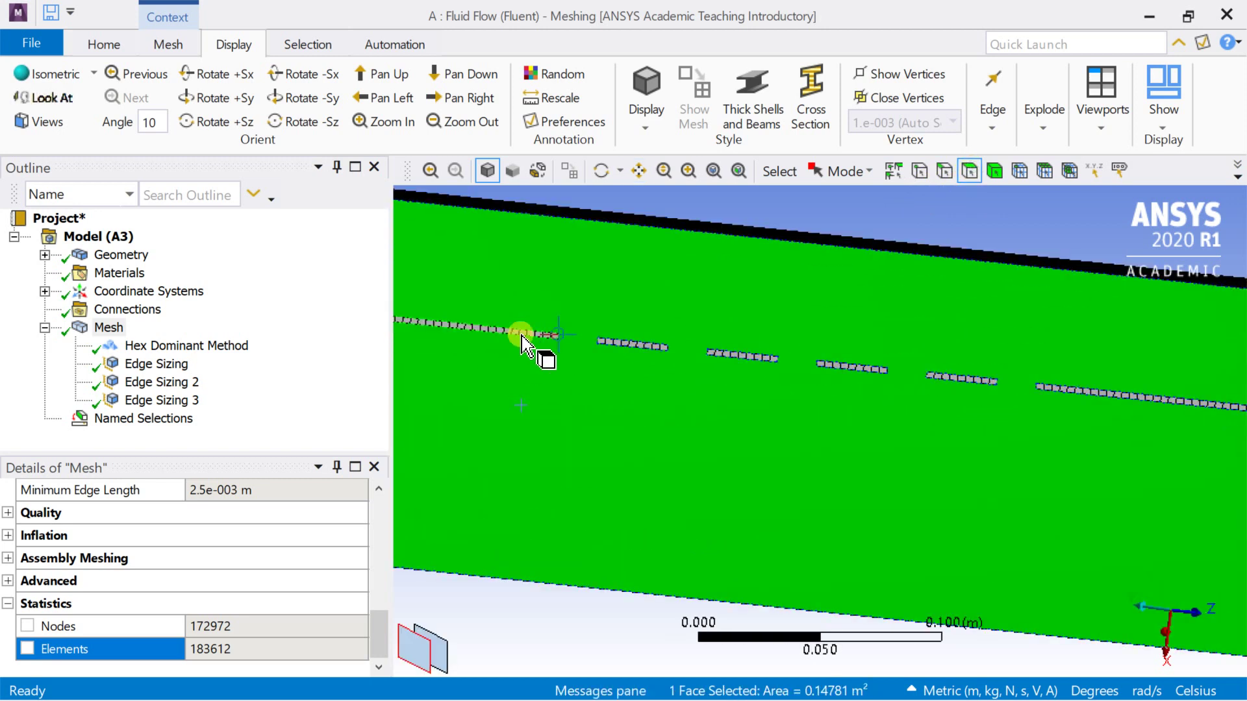
ctrl+click(524, 337)
scroll(613, 344, down, 8)
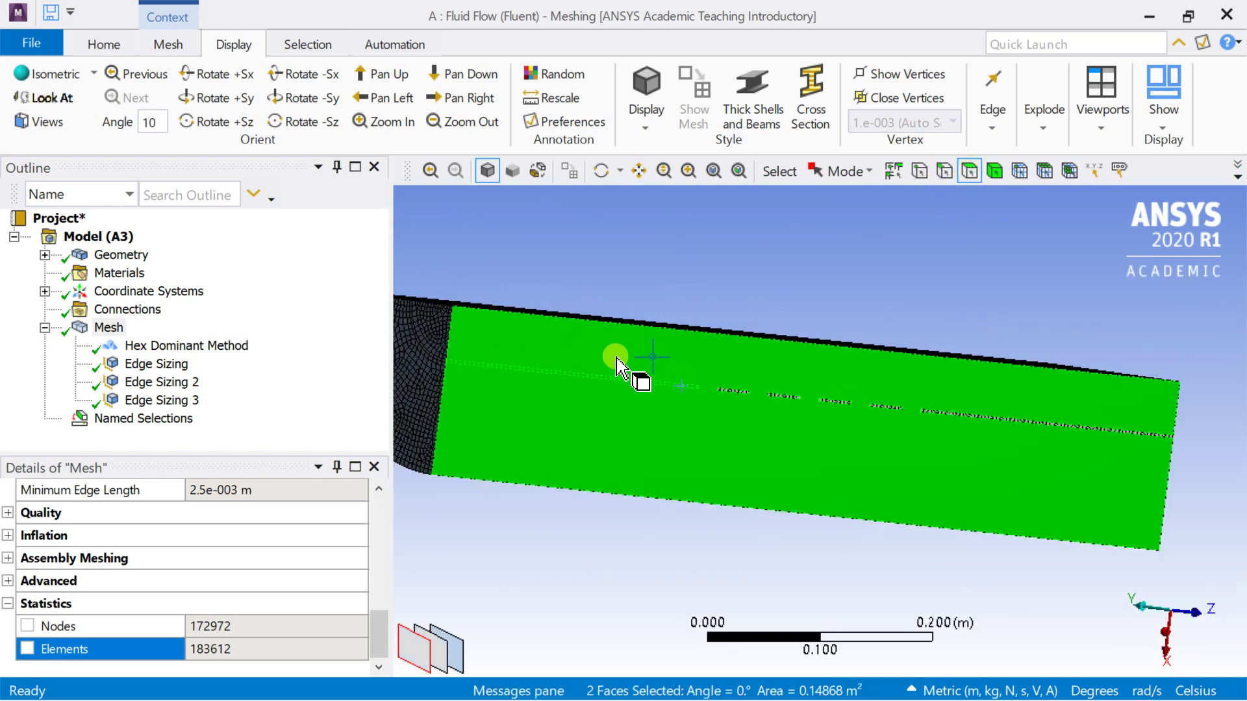
Add the five remaining pipe-wall strip faces of that flat side and create a named selection "symmetry 1" from all selected faces
scroll(639, 353, up, 9)
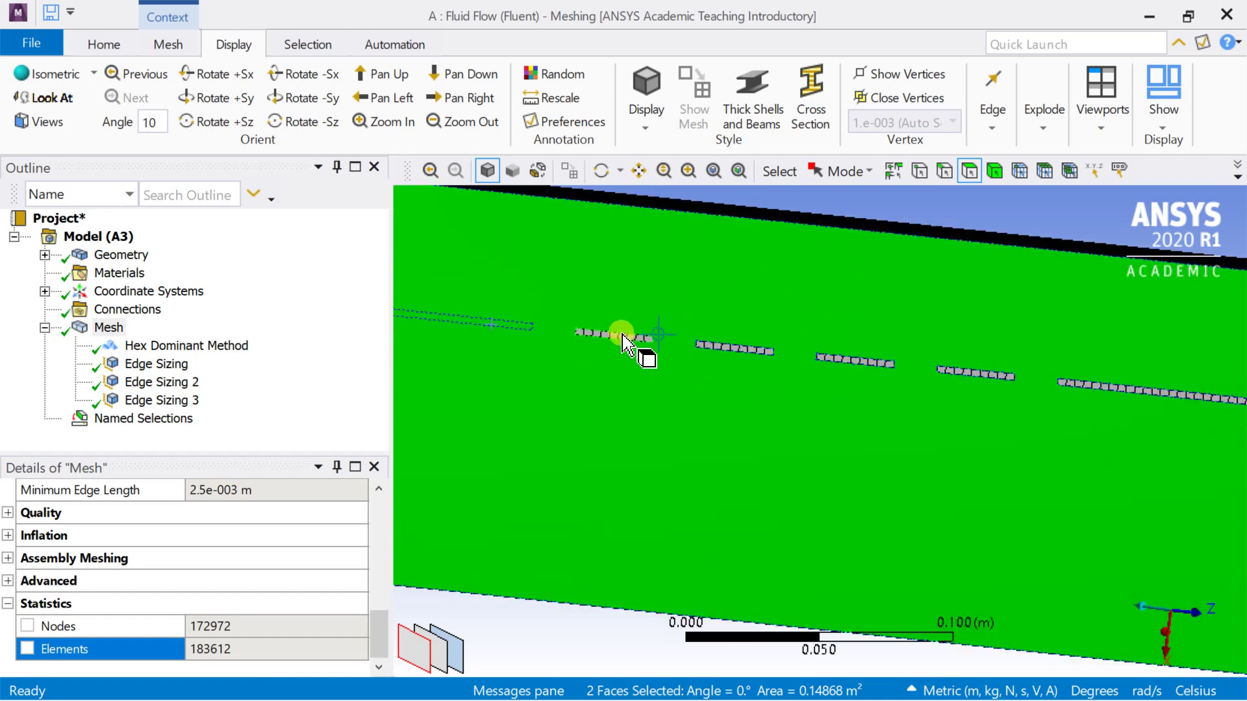
ctrl+click(633, 338)
ctrl+click(728, 348)
ctrl+click(860, 361)
ctrl+click(949, 367)
ctrl+click(1062, 389)
scroll(1077, 390, down, 6)
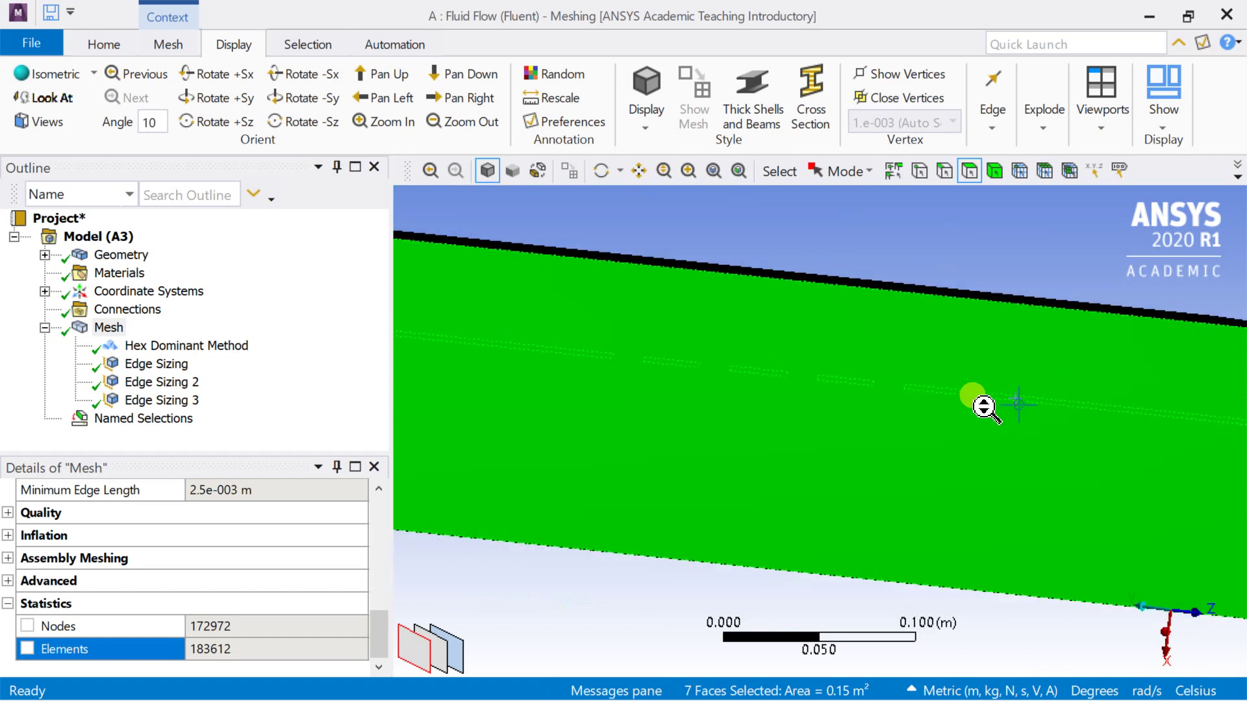
right_click(824, 459)
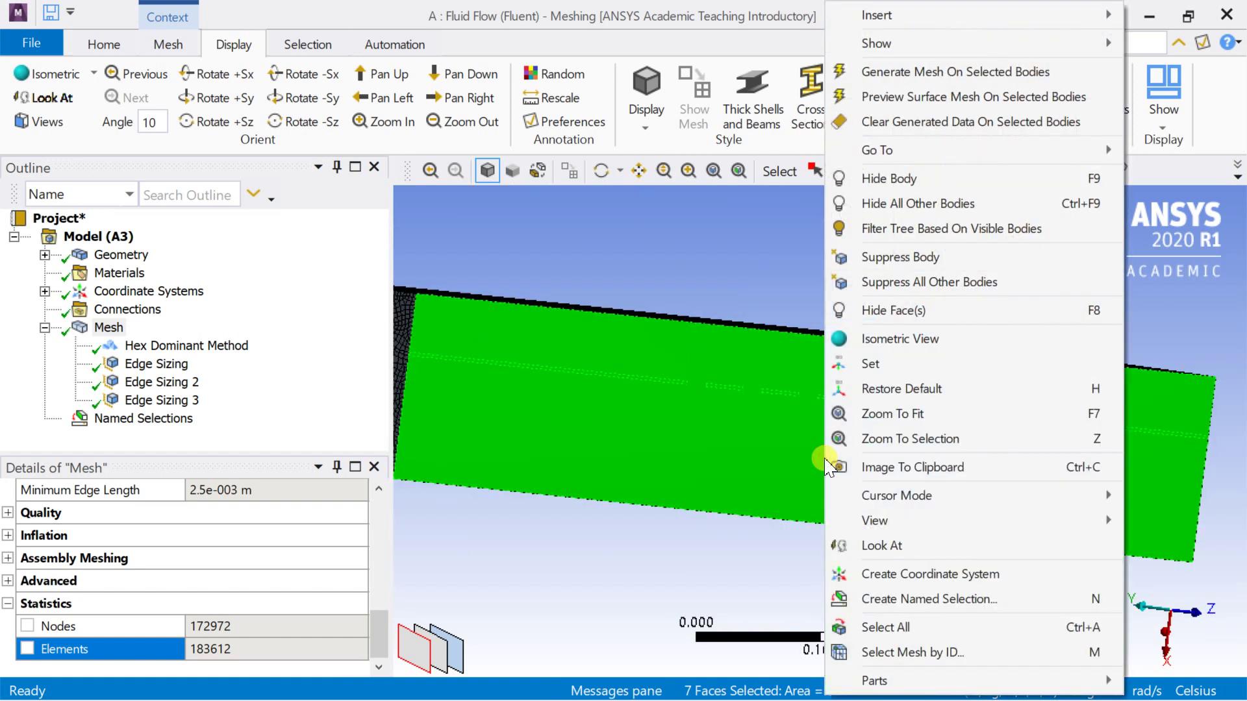
click(881, 599)
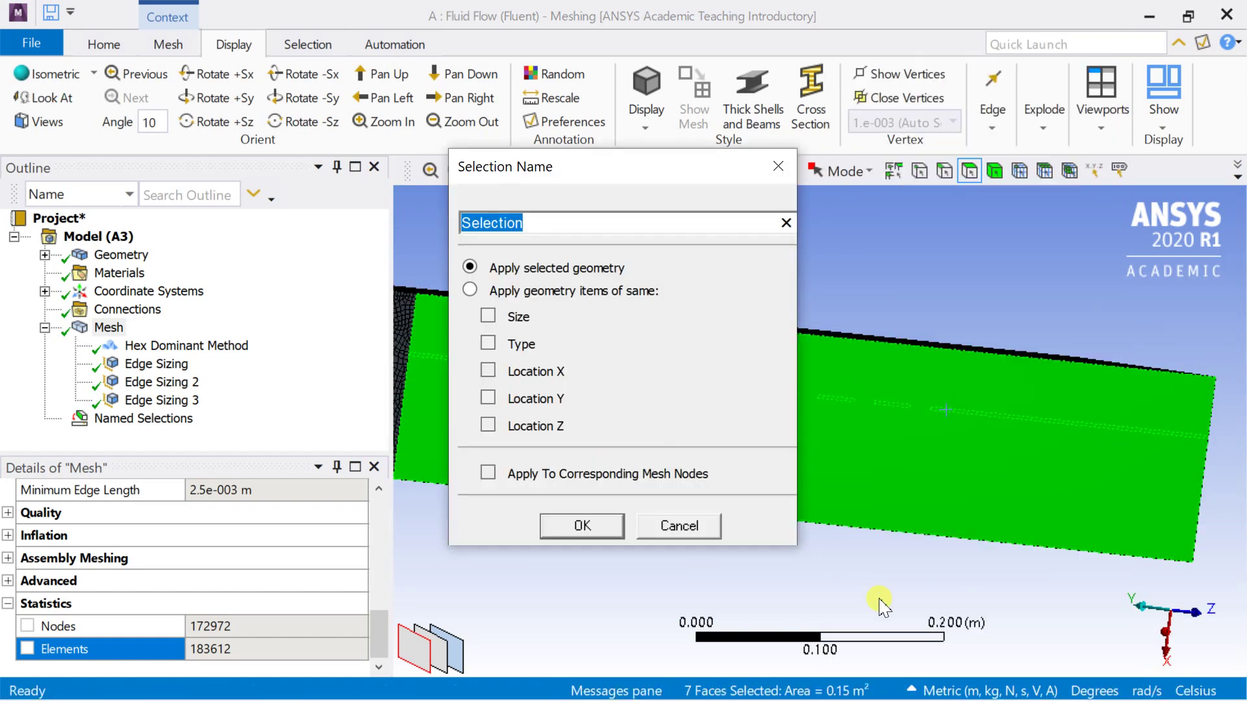
text(symmetry 1)
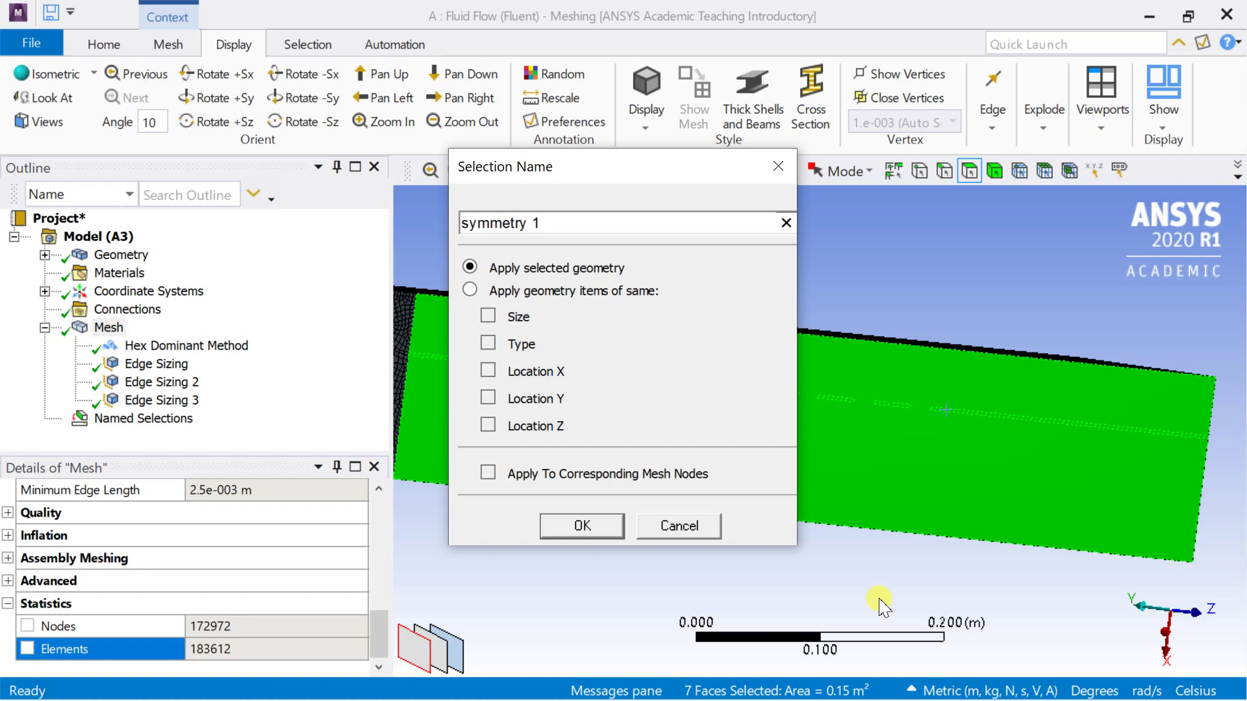
key(Return)
Select the other large lengthwise flat face together with its first long pipe-wall strip and the next two short strips
click(603, 171)
drag(627, 243, 669, 280)
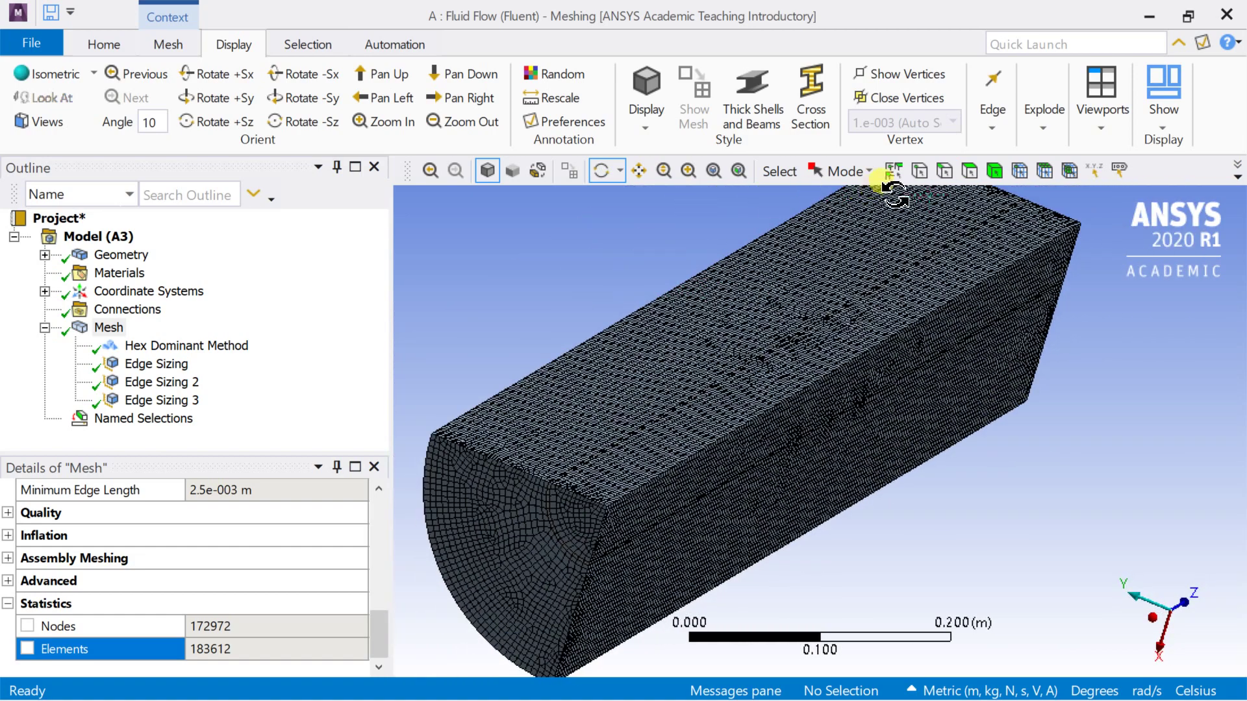
click(657, 347)
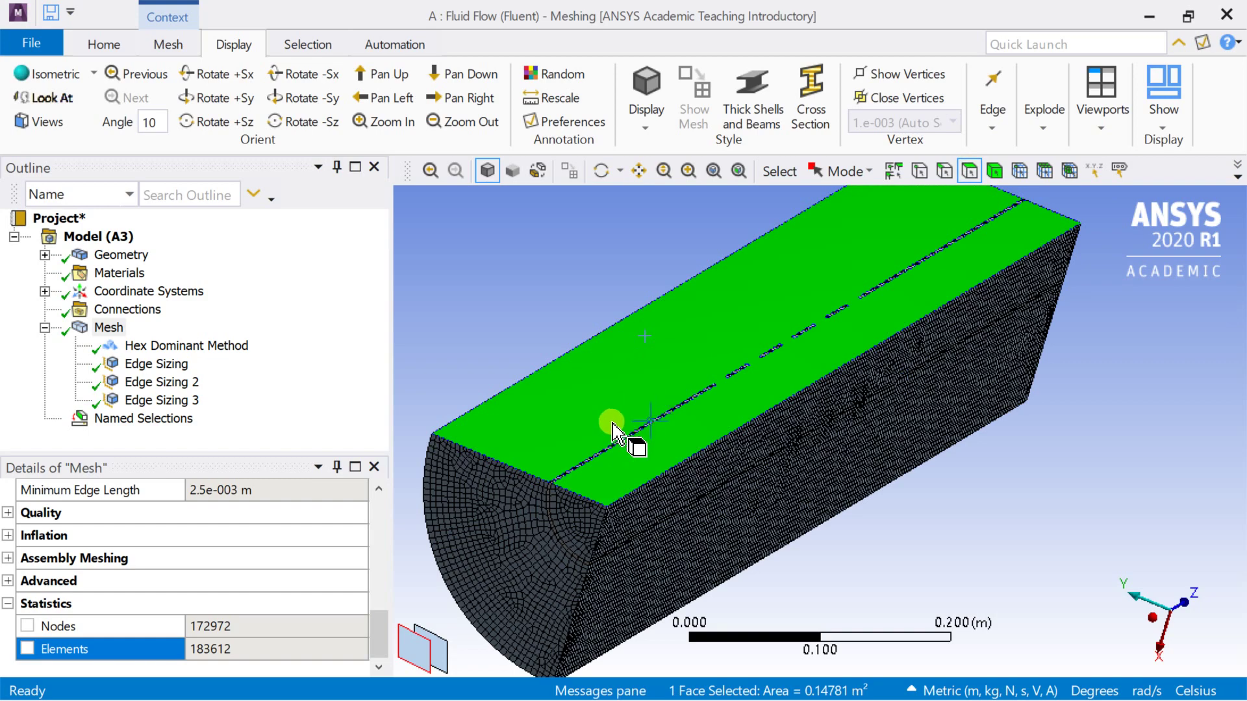
click(614, 446)
click(675, 423)
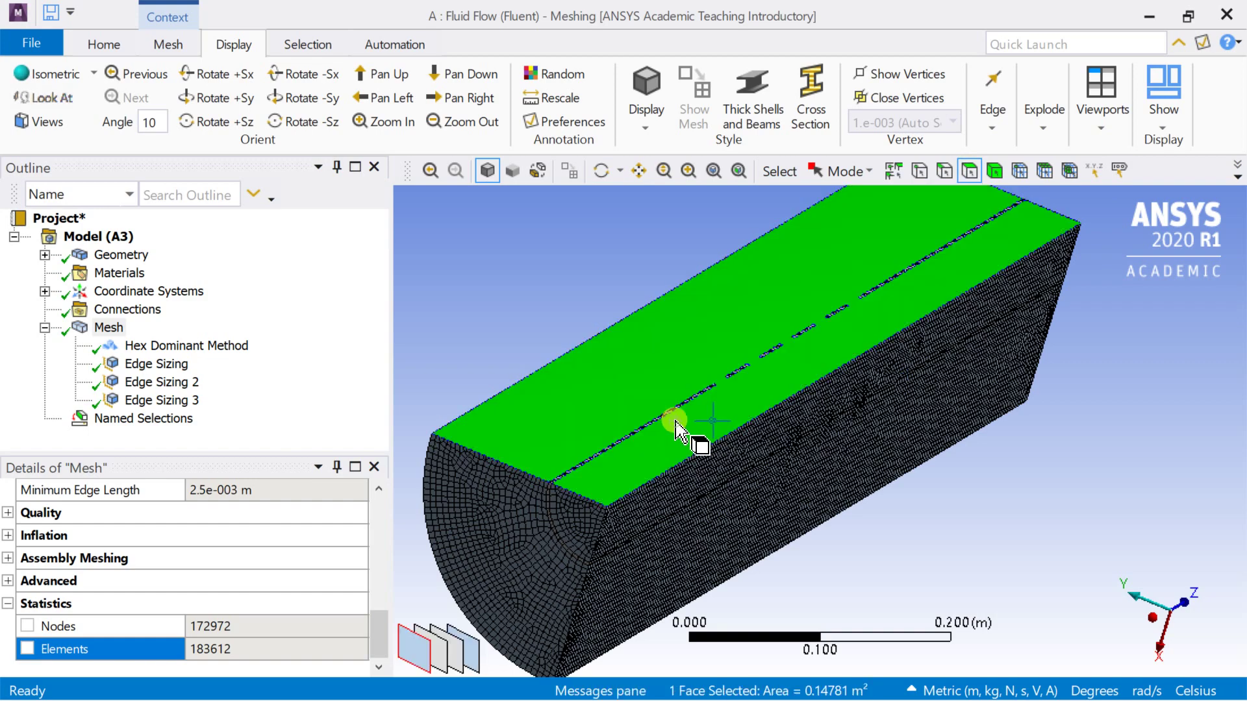
scroll(669, 414, up, 3)
ctrl+click(635, 363)
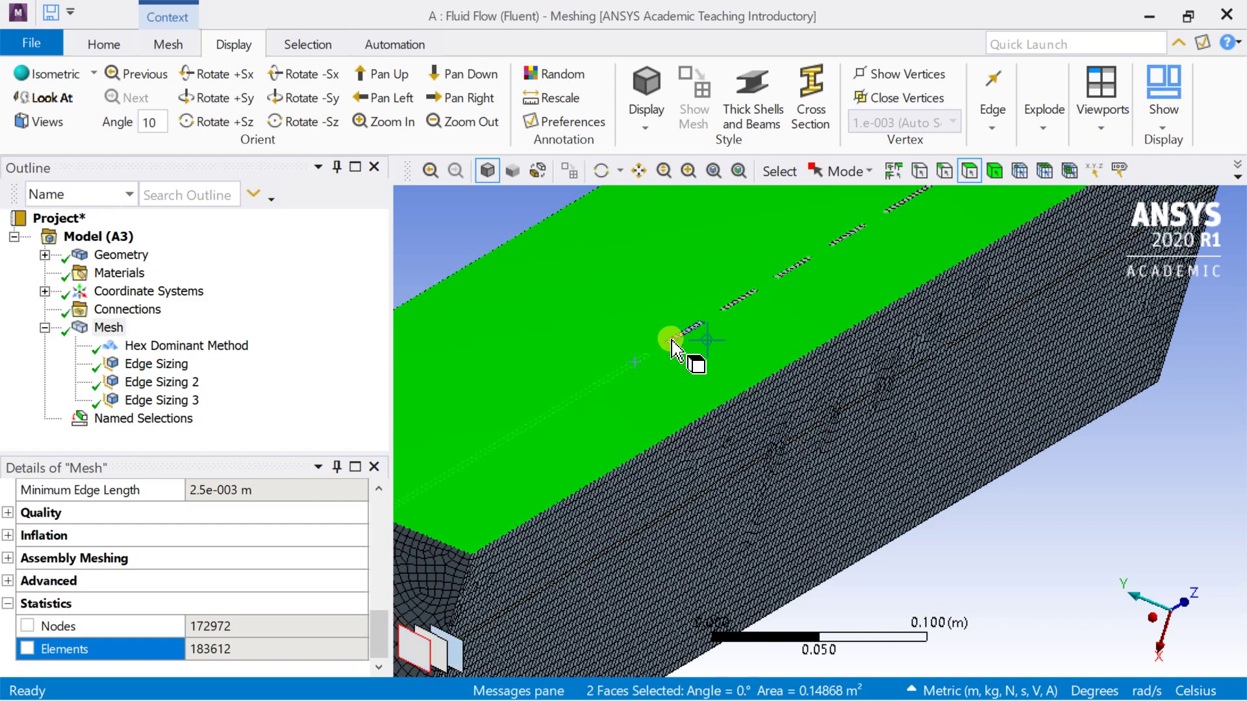
ctrl+click(700, 327)
ctrl+click(700, 328)
scroll(688, 337, up, 3)
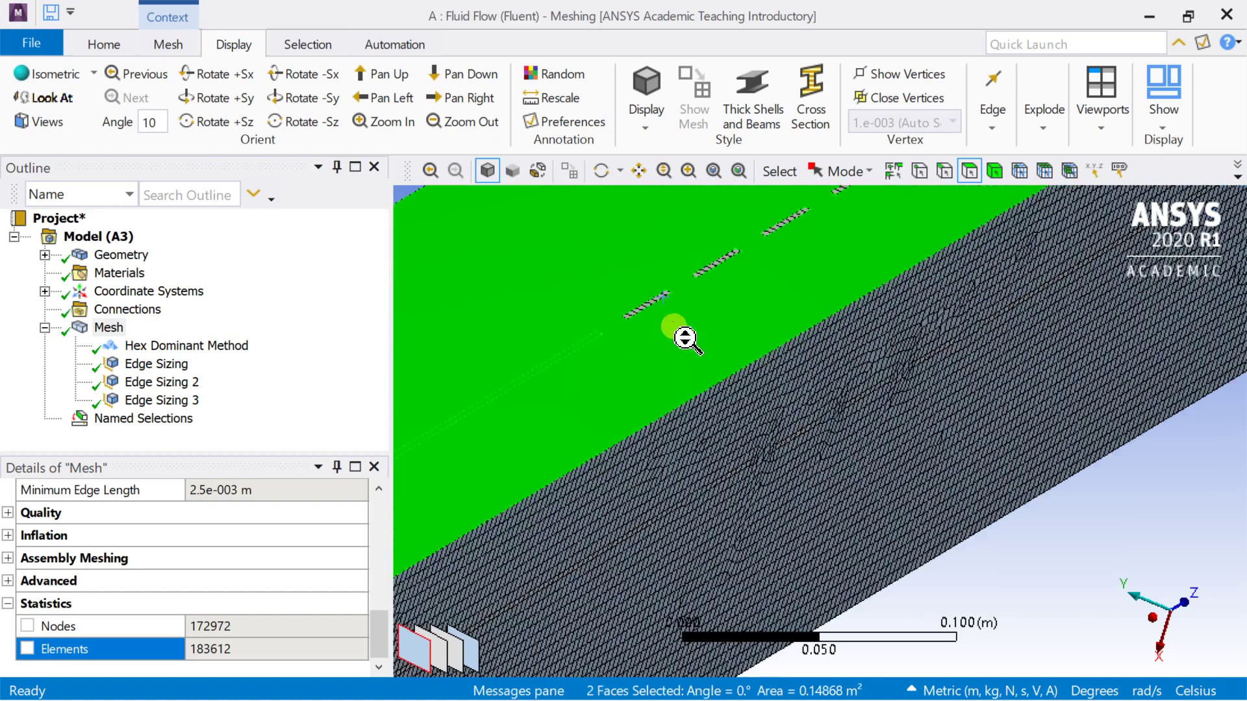
ctrl+click(600, 266)
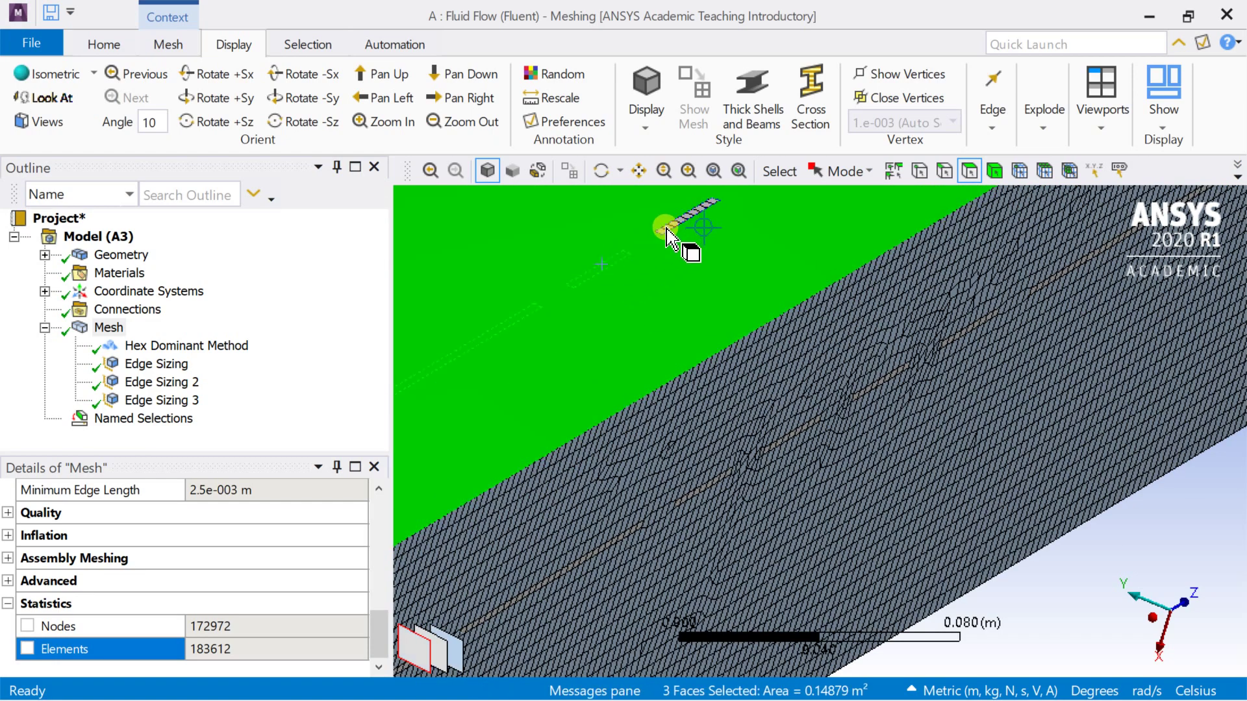
ctrl+click(668, 227)
scroll(672, 245, down, 3)
scroll(789, 259, up, 3)
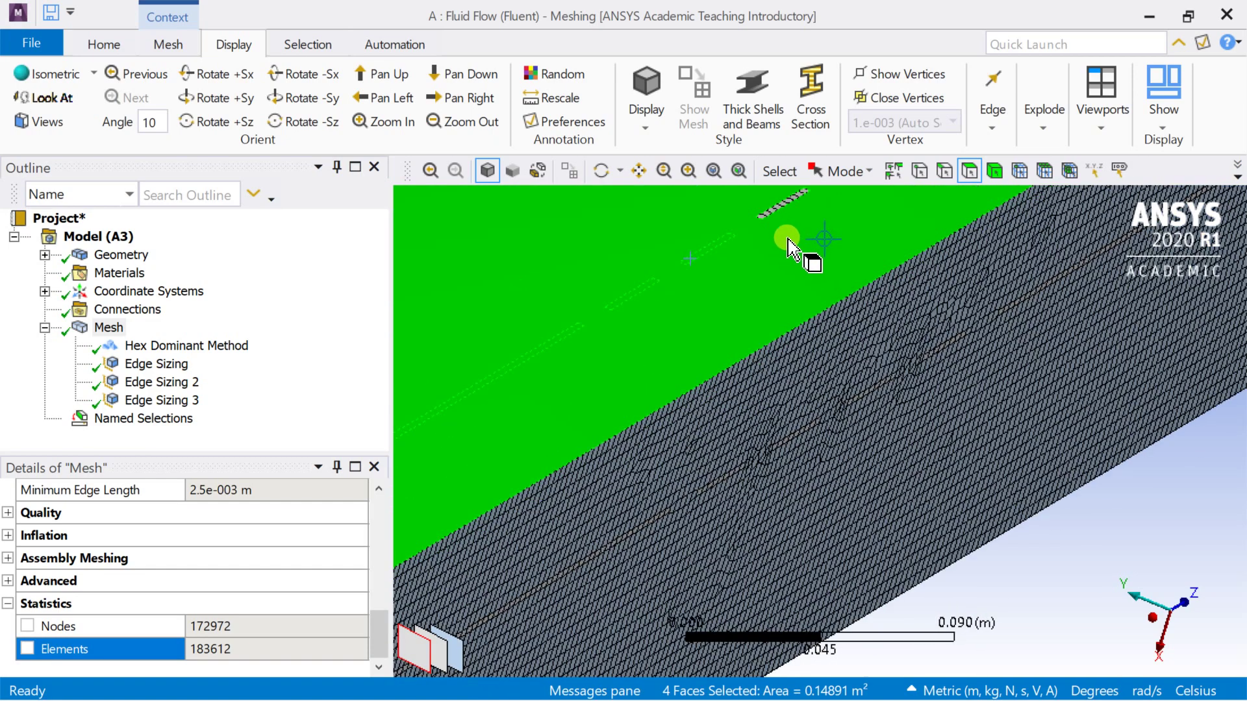
Add the three remaining pipe-wall strip faces on this second flat side and create a named selection "symmetry 2" from the selected faces
click(636, 171)
drag(771, 328, 812, 398)
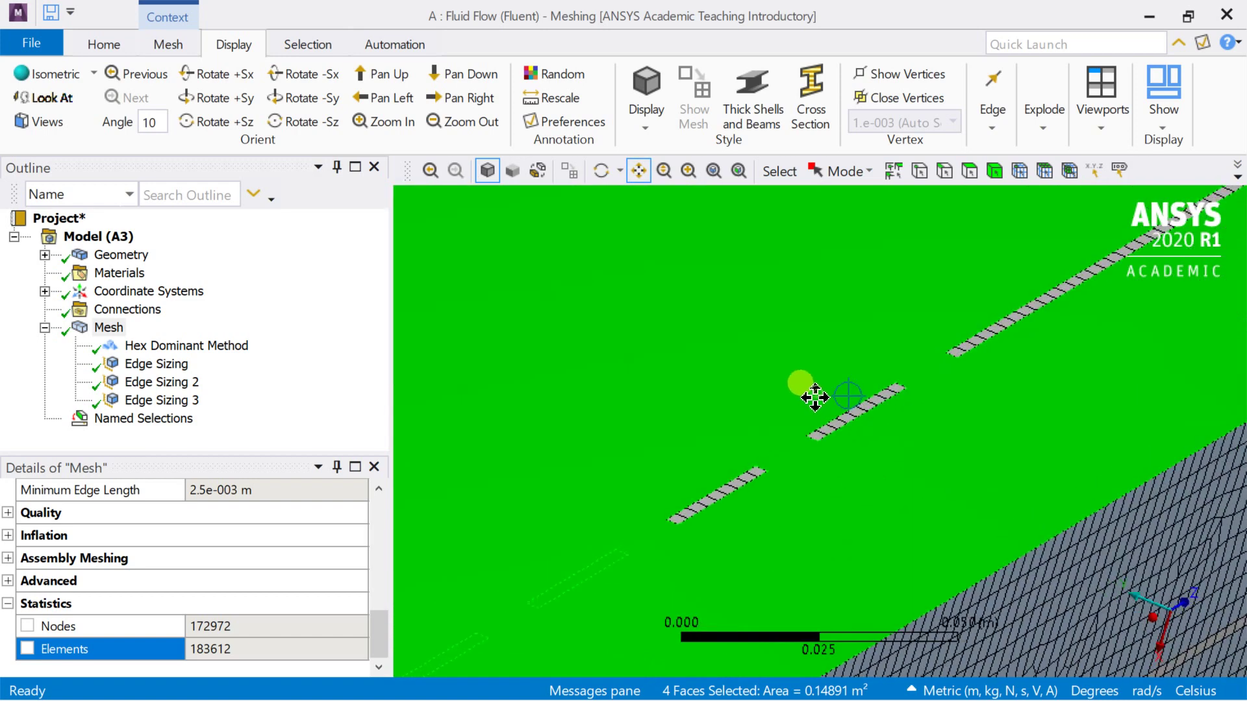
click(970, 171)
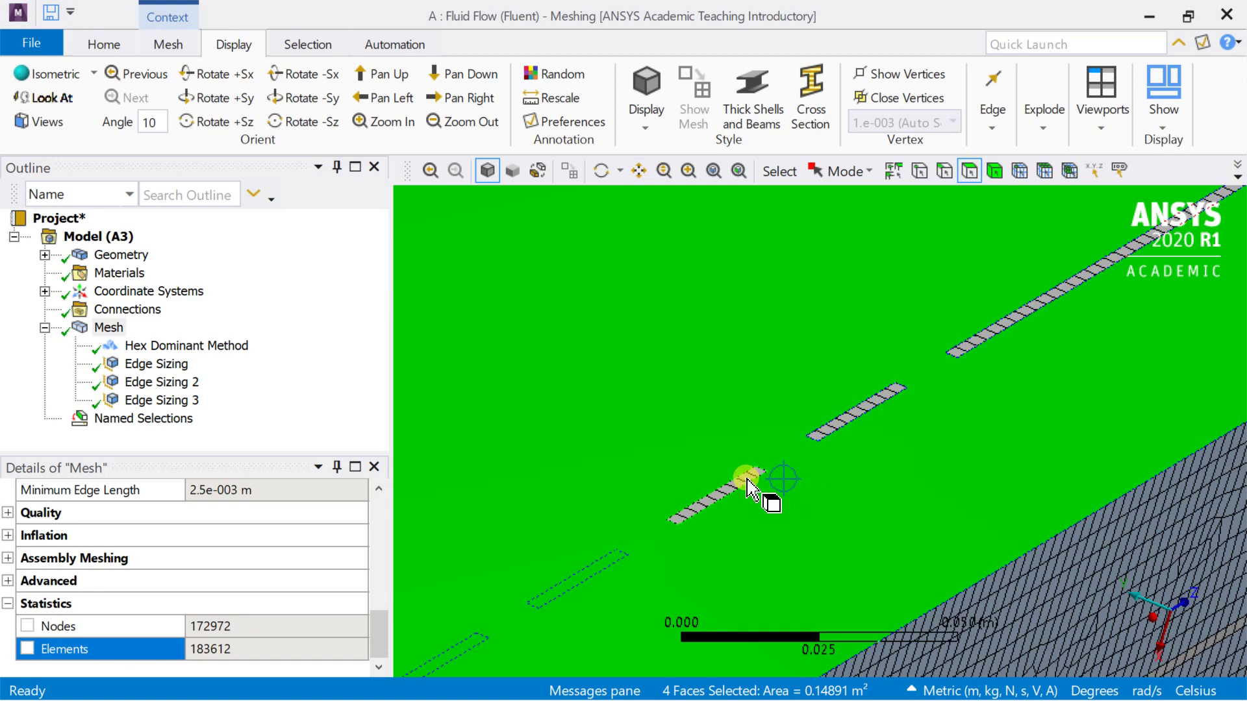
ctrl+click(748, 484)
ctrl+click(904, 388)
ctrl+click(992, 329)
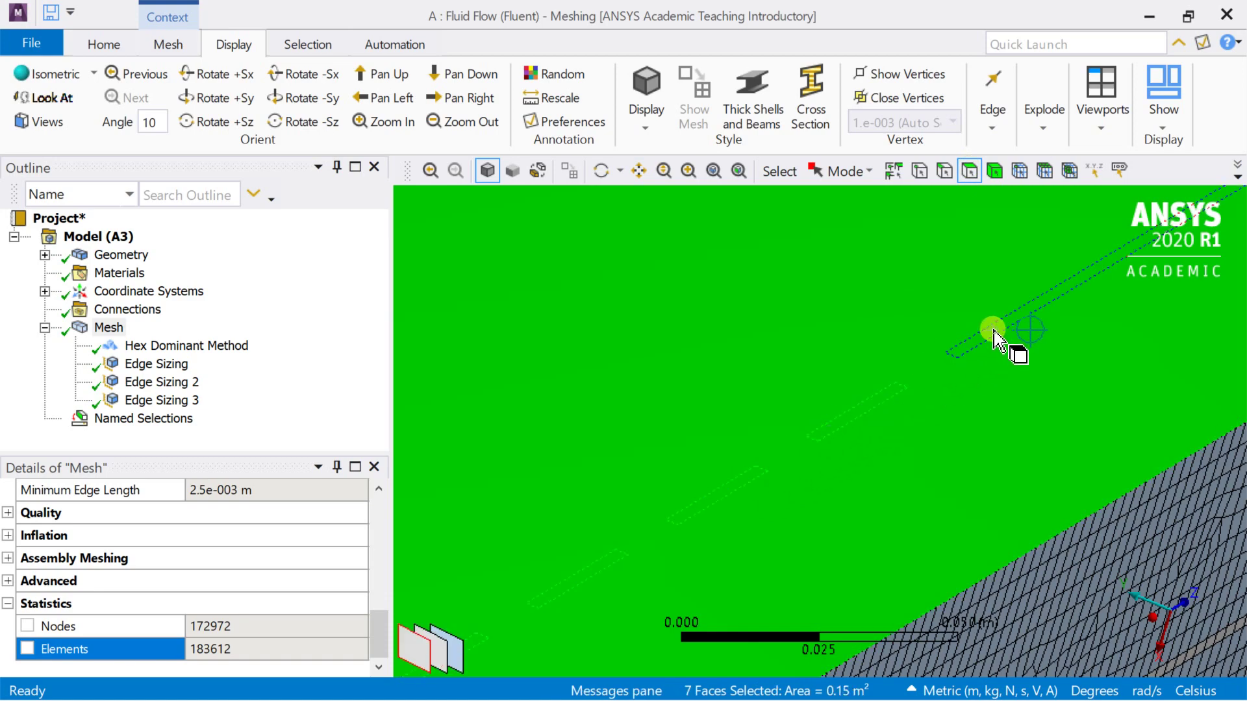
scroll(977, 361, down, 3)
right_click(908, 322)
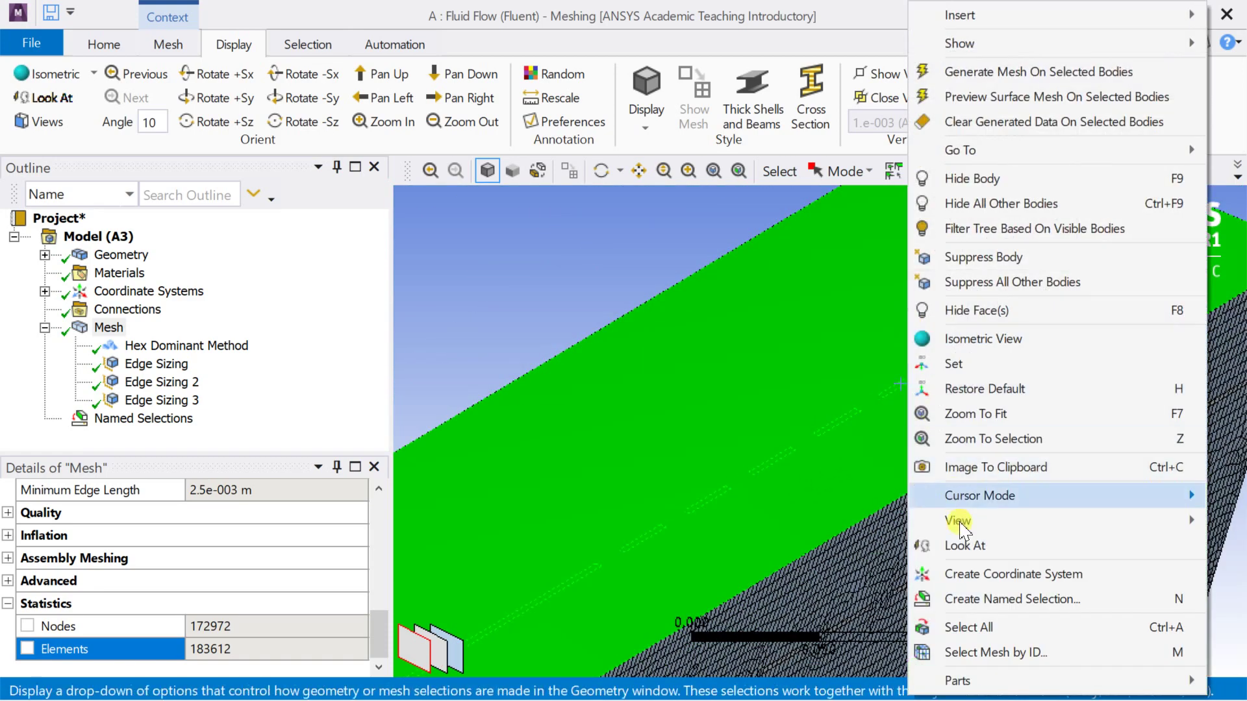
click(965, 600)
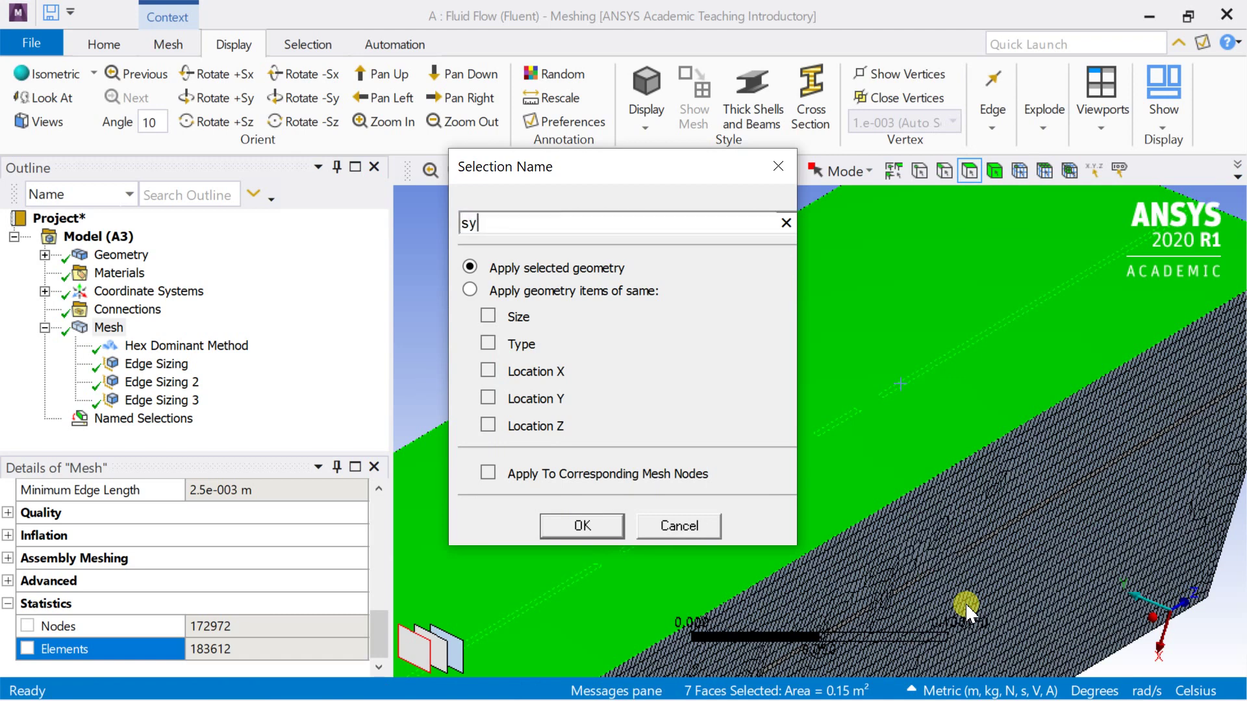
text(symmetry 2)
key(Return)
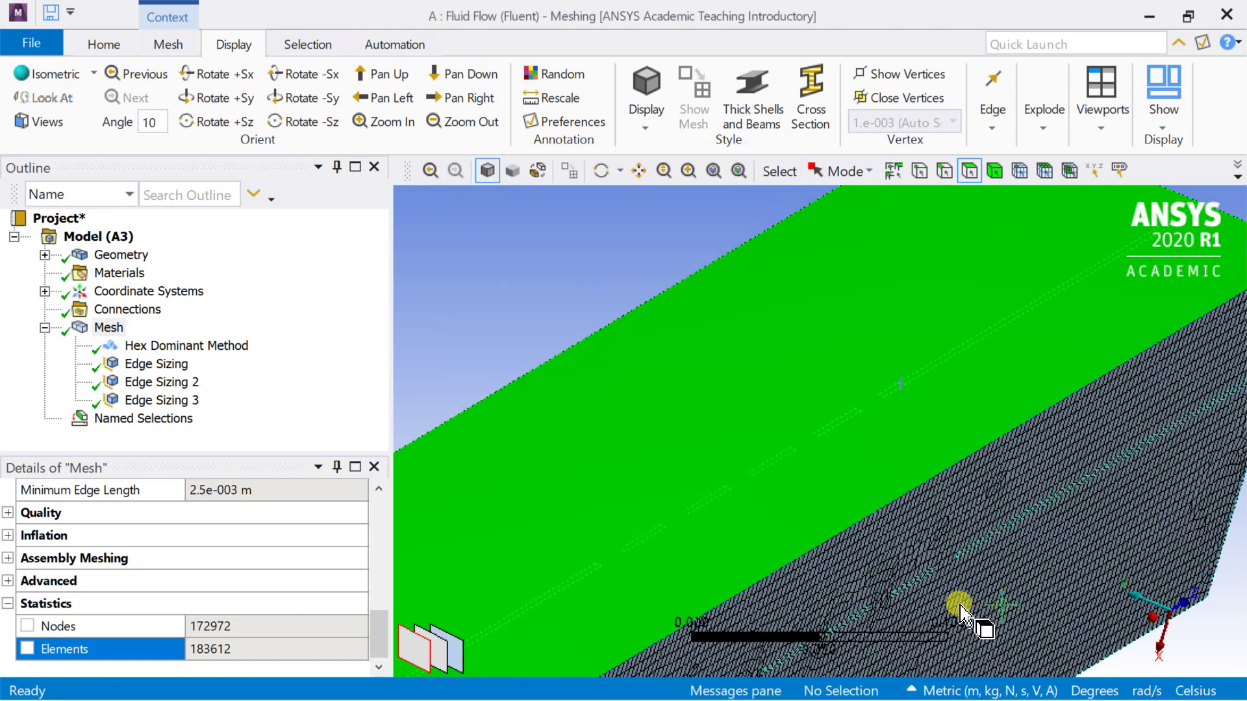
Create a named selection "fluid domain" from the large body surrounding the thin pipe wall, using body selection
scroll(966, 470, down, 5)
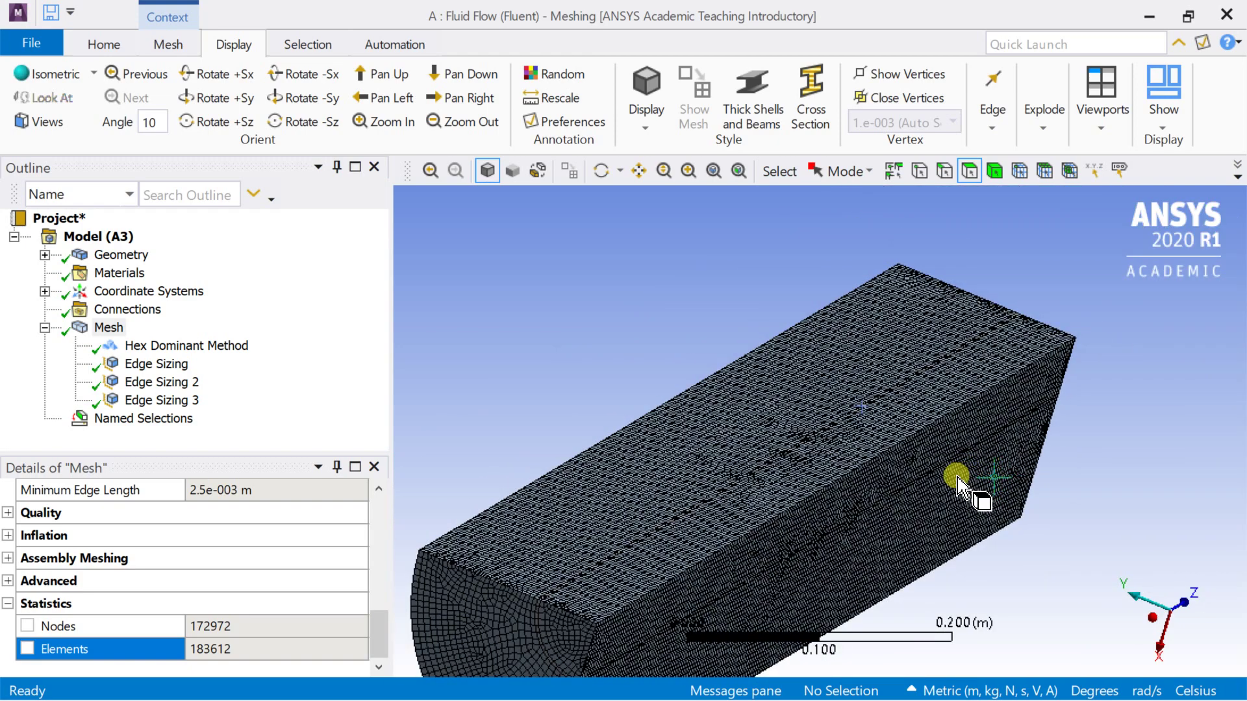
click(993, 171)
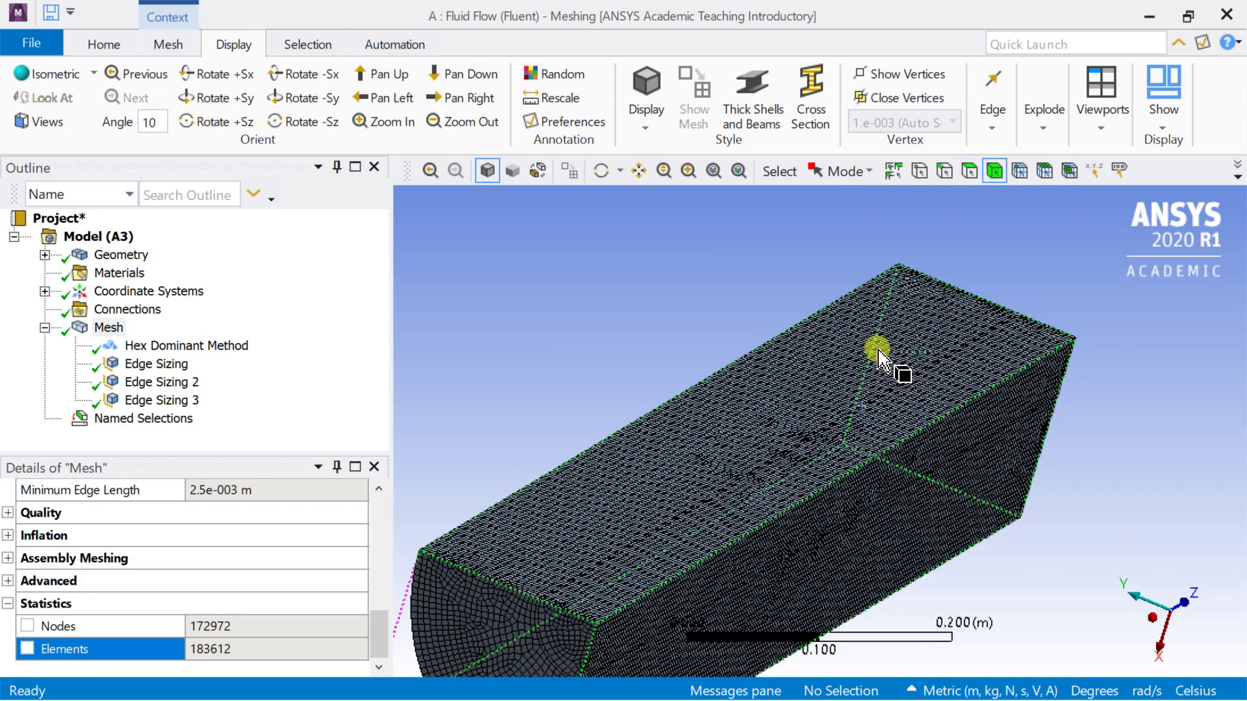
click(851, 362)
scroll(851, 358, up, 10)
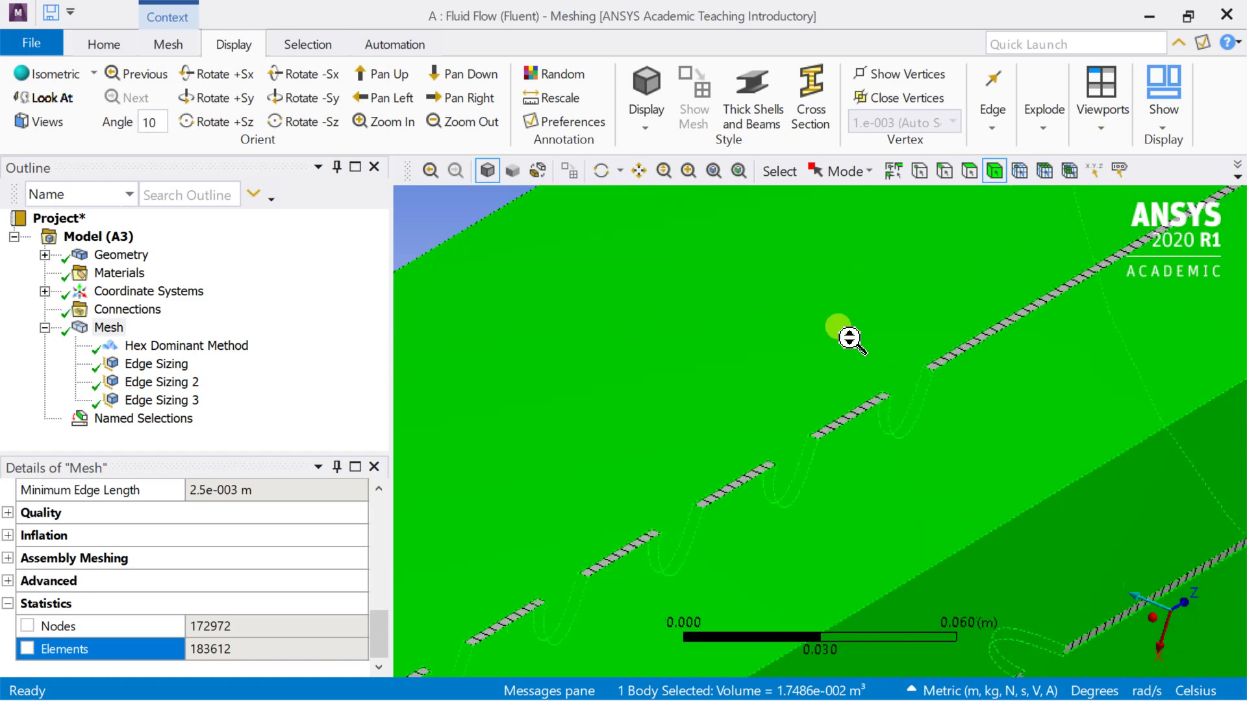
right_click(845, 337)
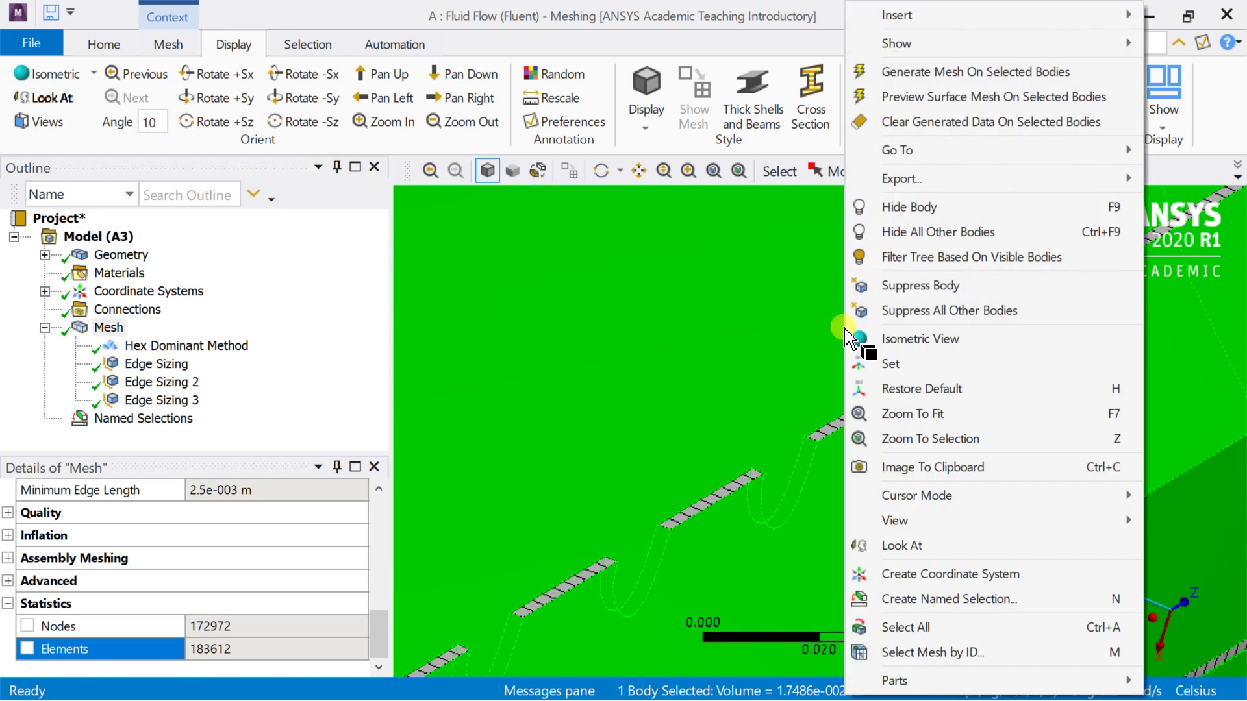
click(920, 600)
text(fluid domain)
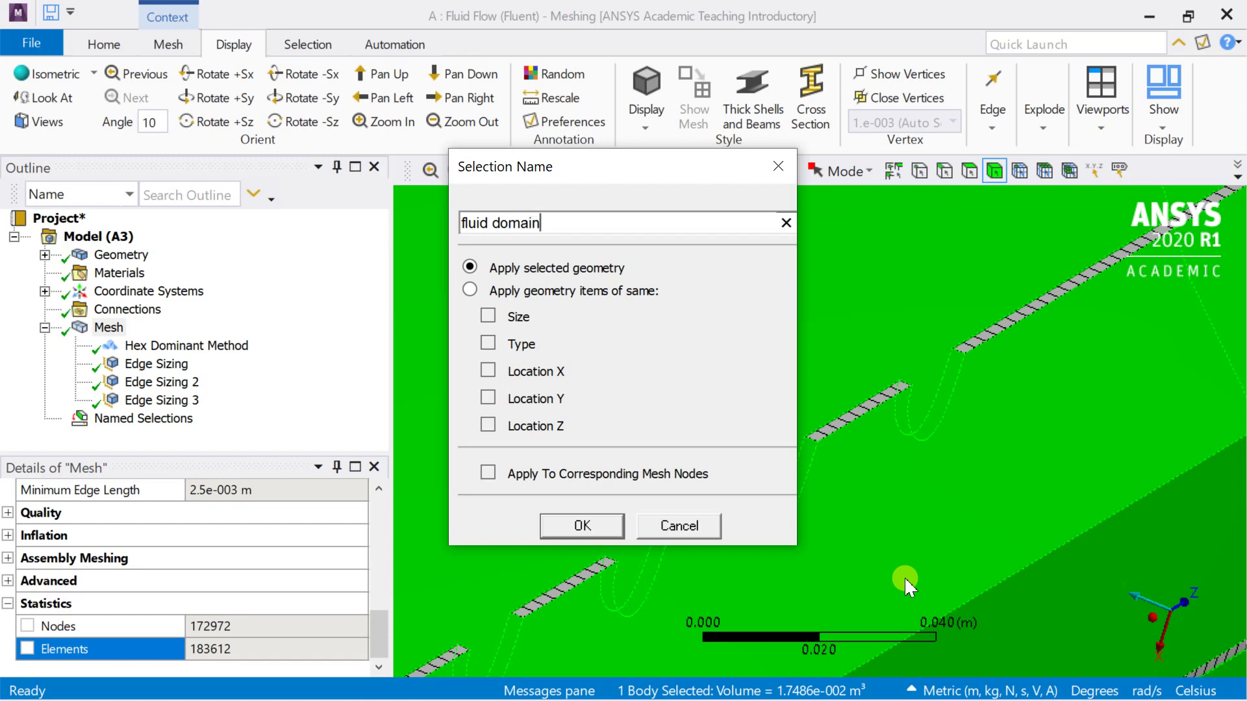
key(Return)
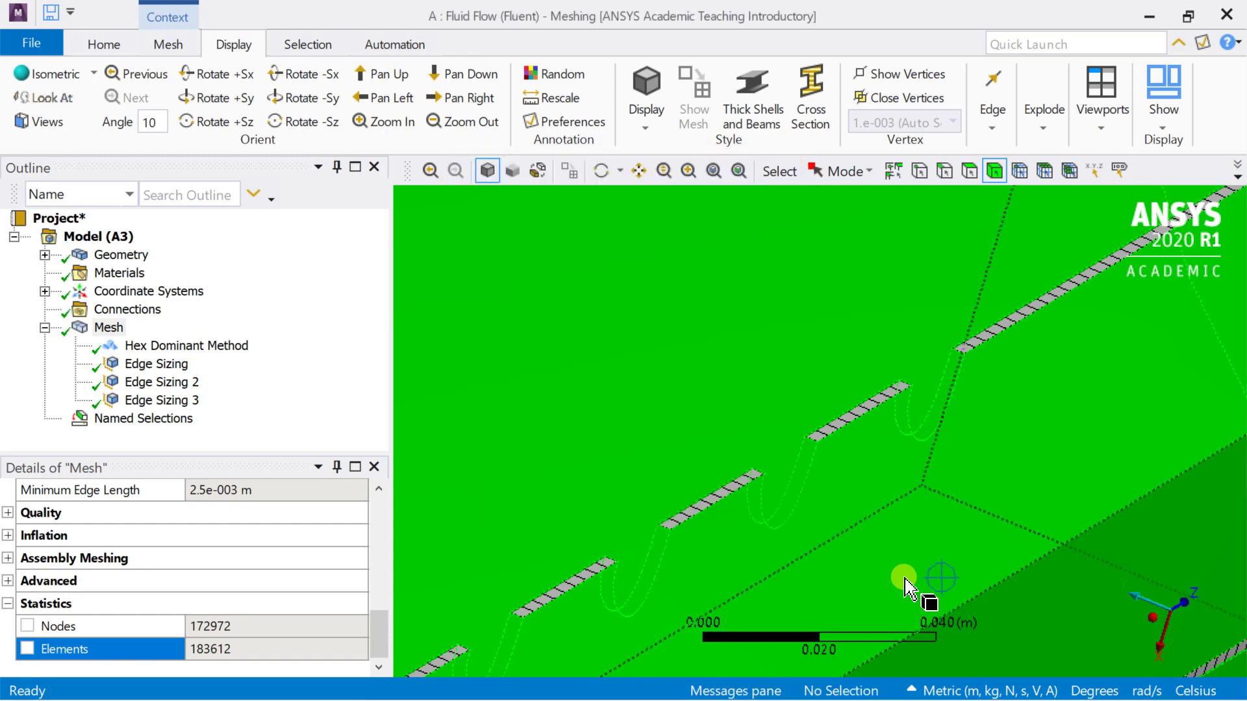
Create a named selection "solid domain" from the thin pipe-wall body
scroll(880, 412, up, 2)
click(882, 412)
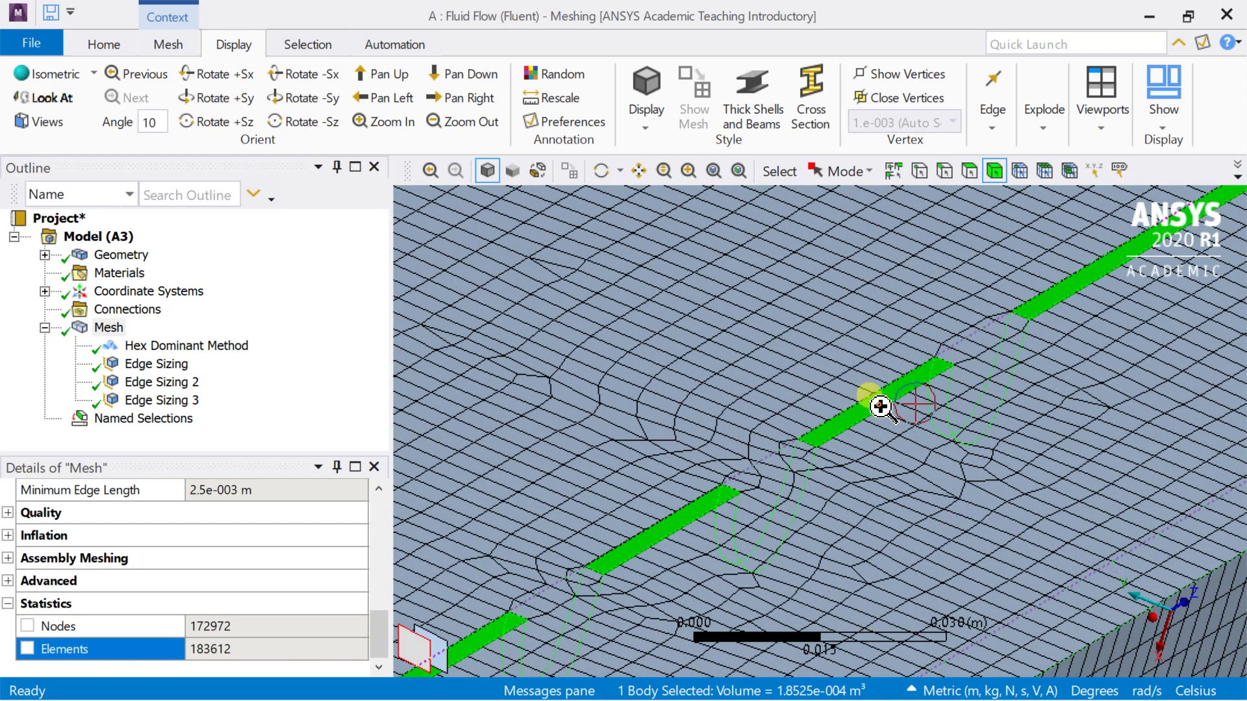
right_click(879, 407)
click(911, 592)
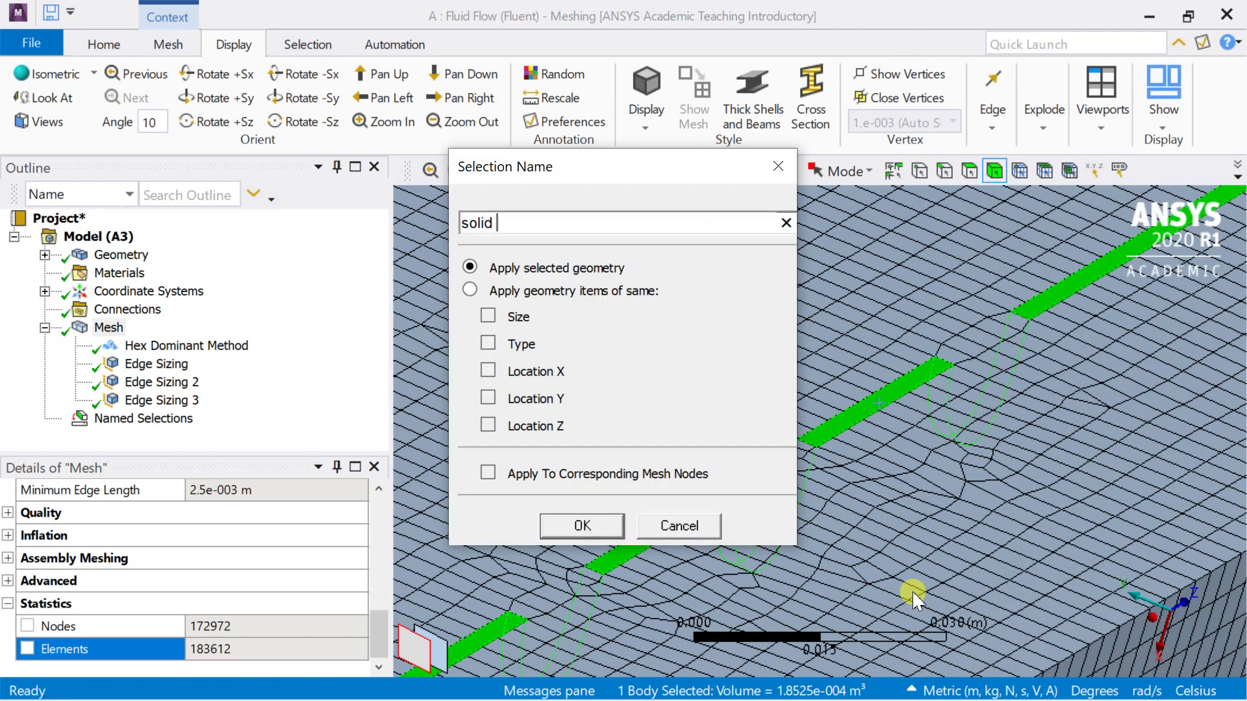
text(solid domain)
key(Return)
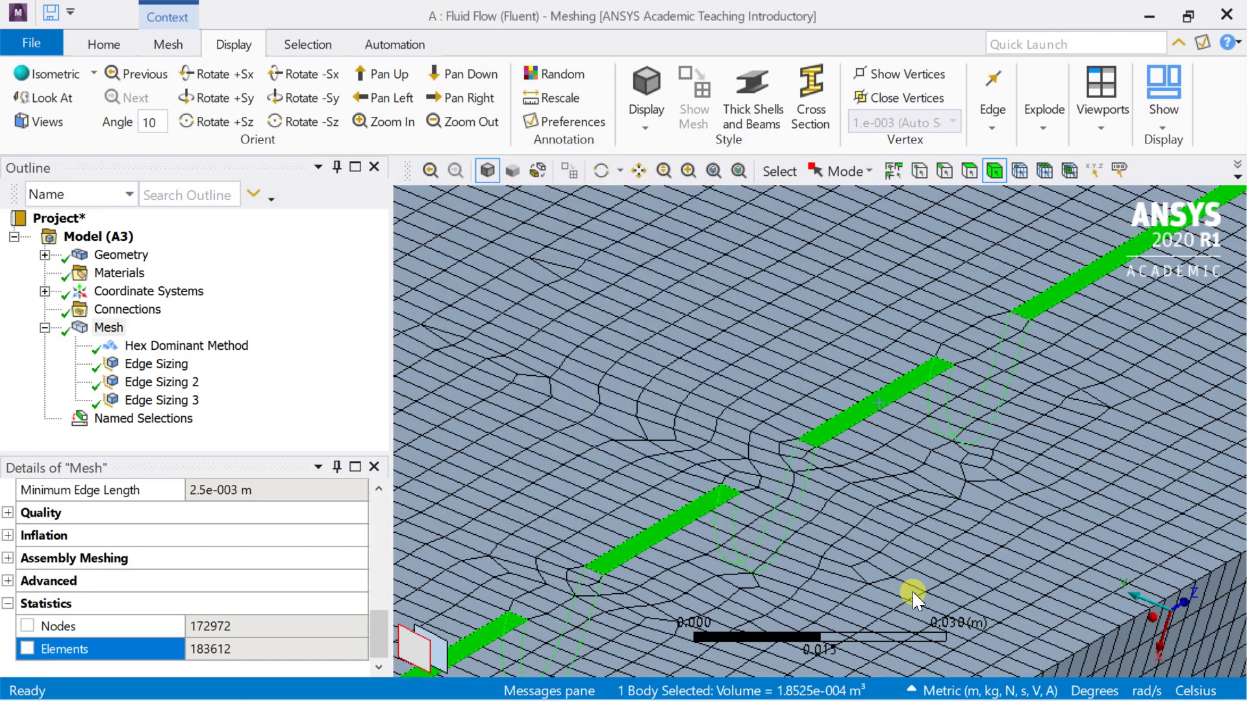
Examine the extents of the "fluid domain" and "solid domain" named selections on the model
scroll(900, 455, down, 3)
scroll(908, 421, down, 2)
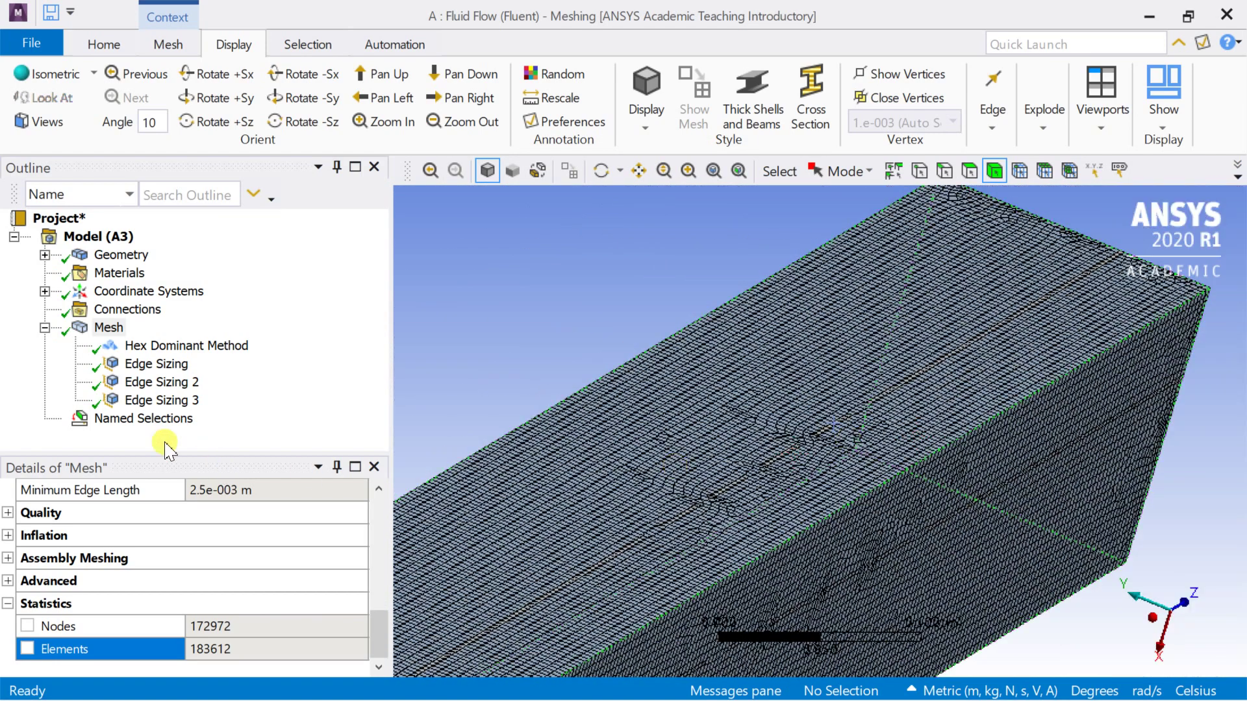
click(47, 419)
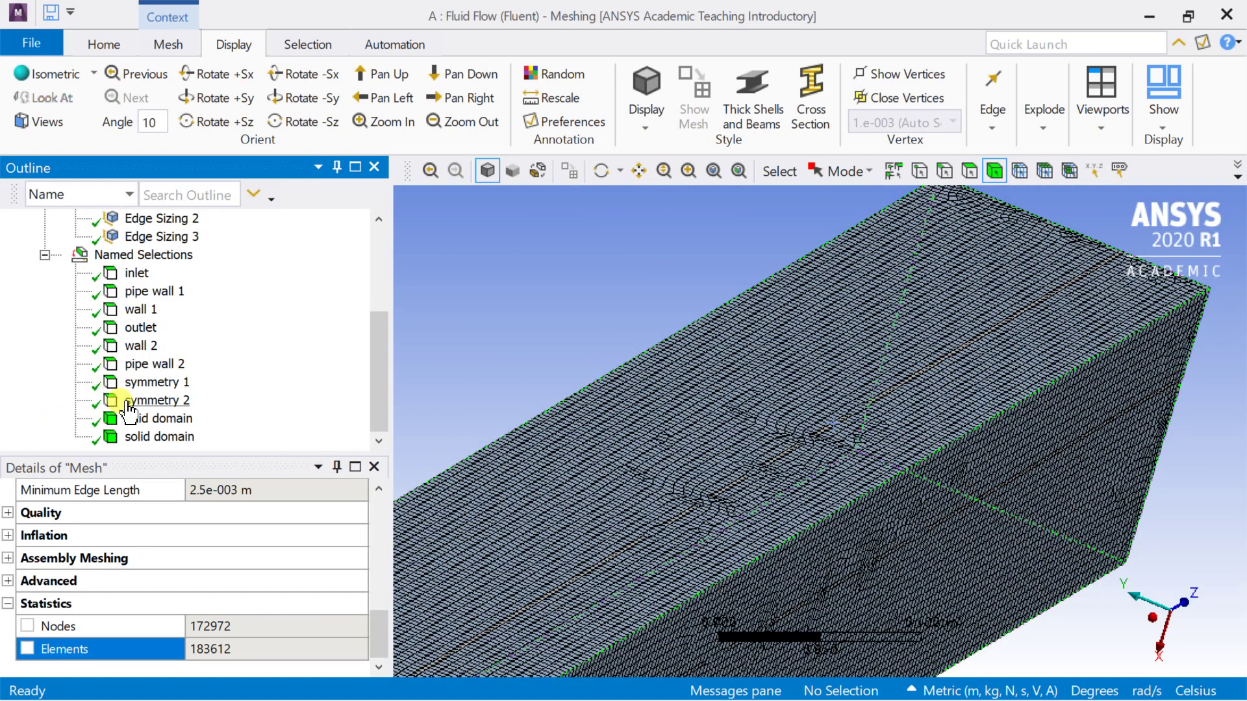
click(133, 419)
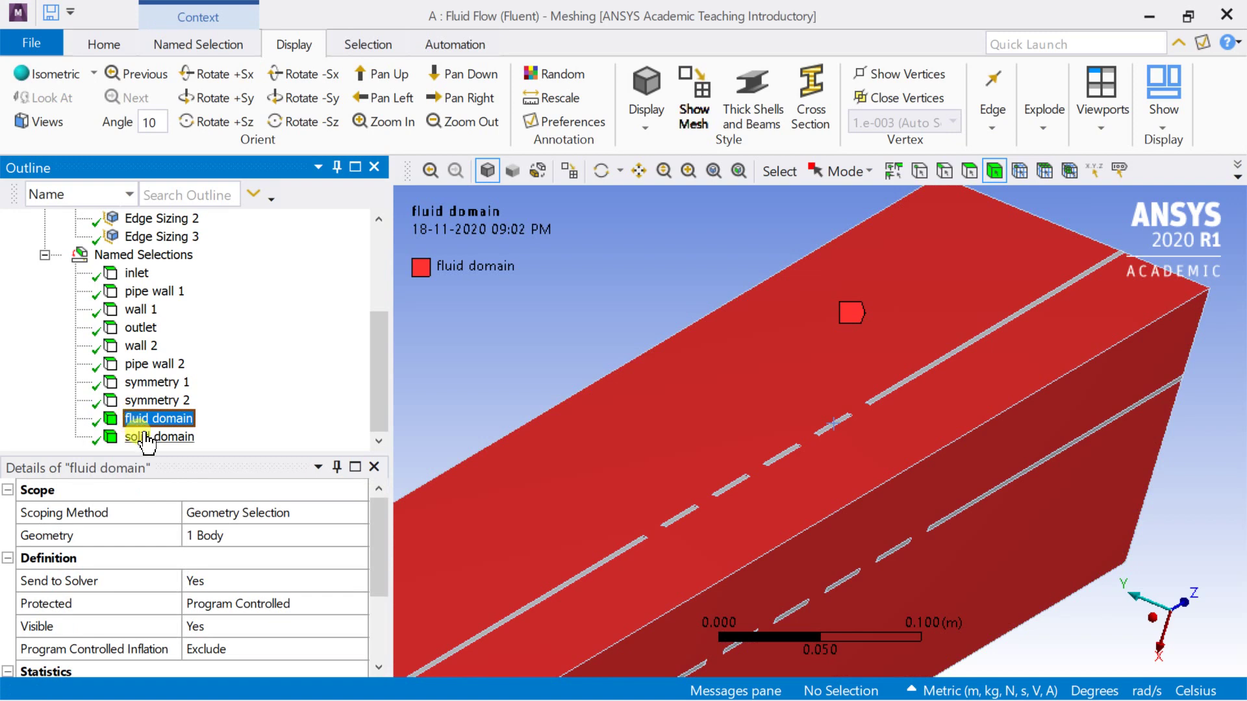
click(154, 437)
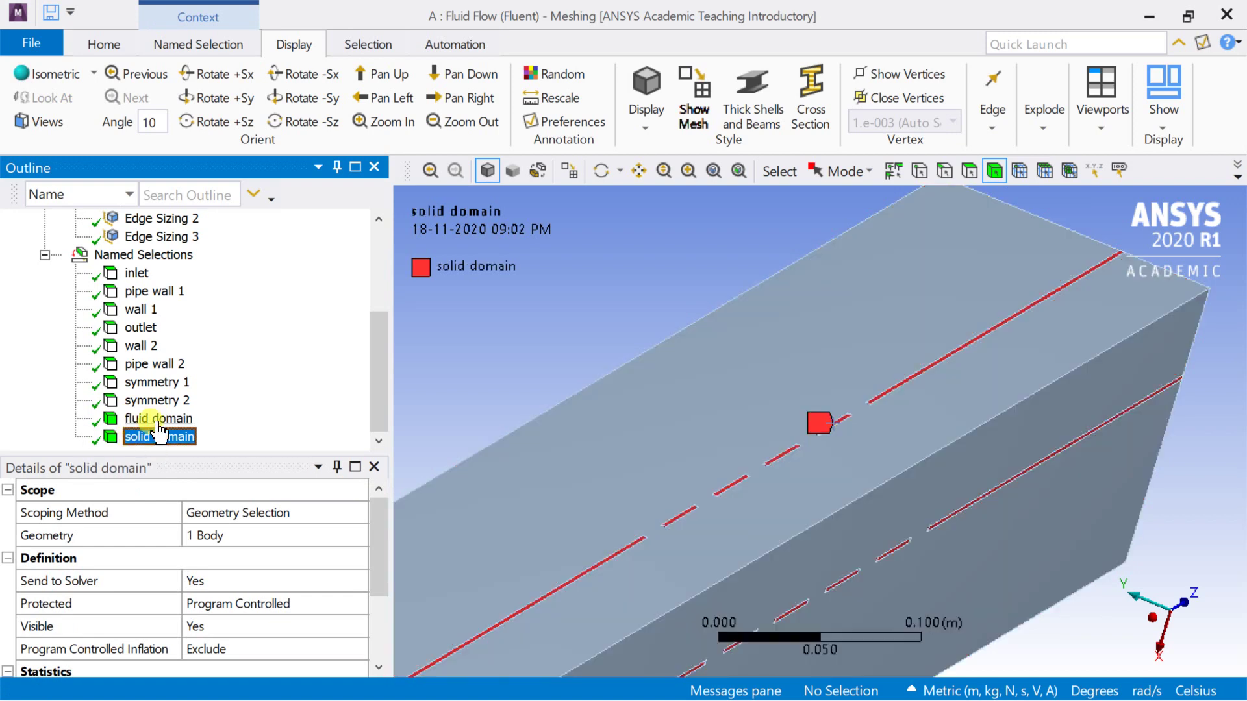
click(155, 418)
middle_drag(766, 390, 935, 328)
drag(935, 328, 1143, 549)
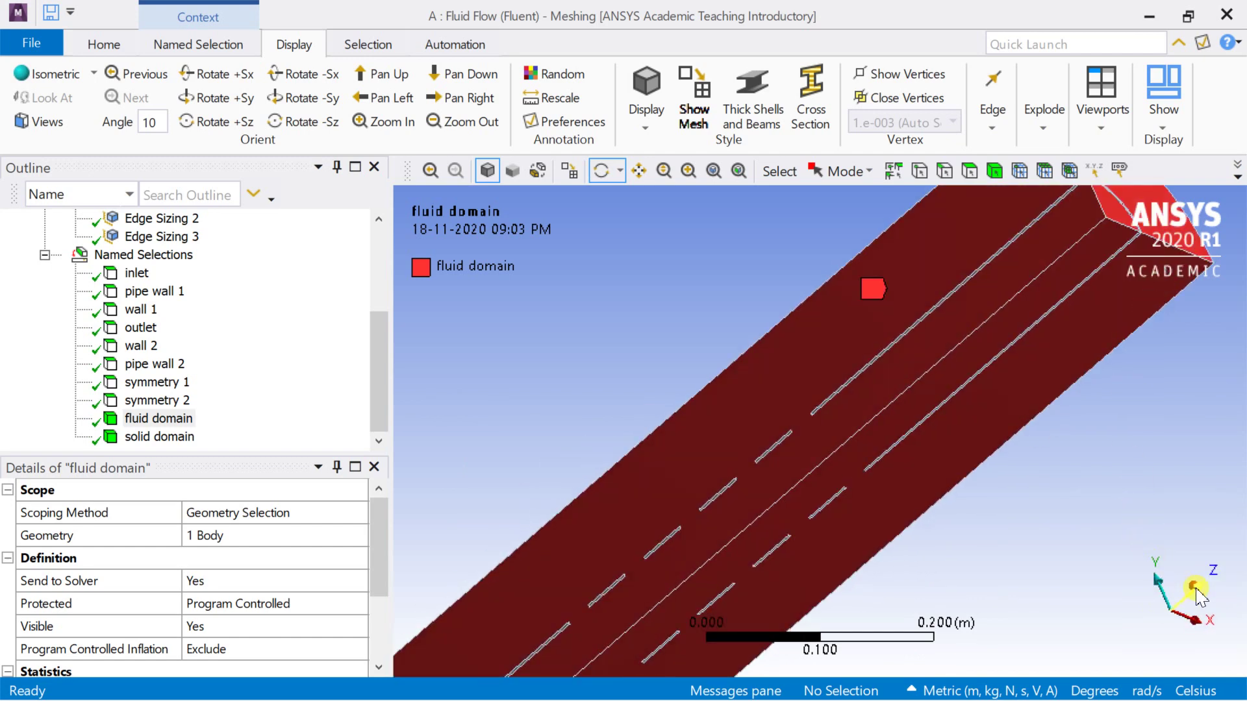
click(1196, 590)
click(1196, 589)
scroll(877, 491, down, 3)
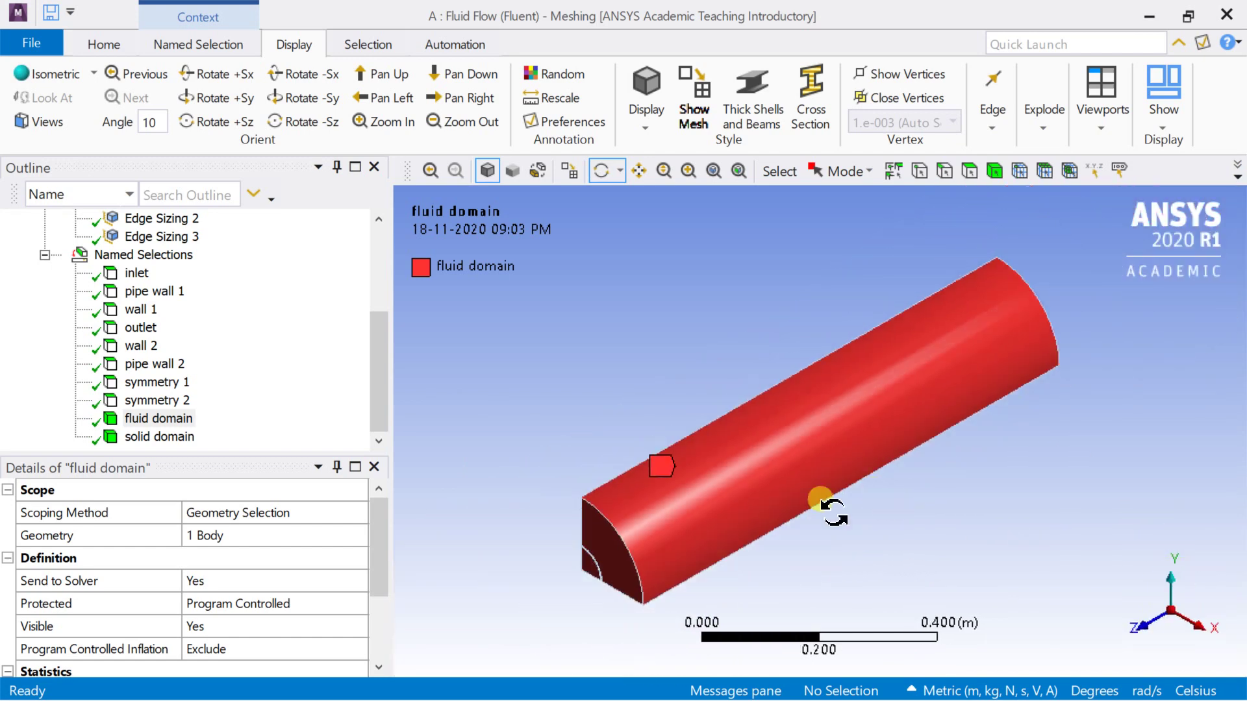
Update the mesh so that it is translated for Fluent
scroll(166, 306, up, 3)
click(108, 328)
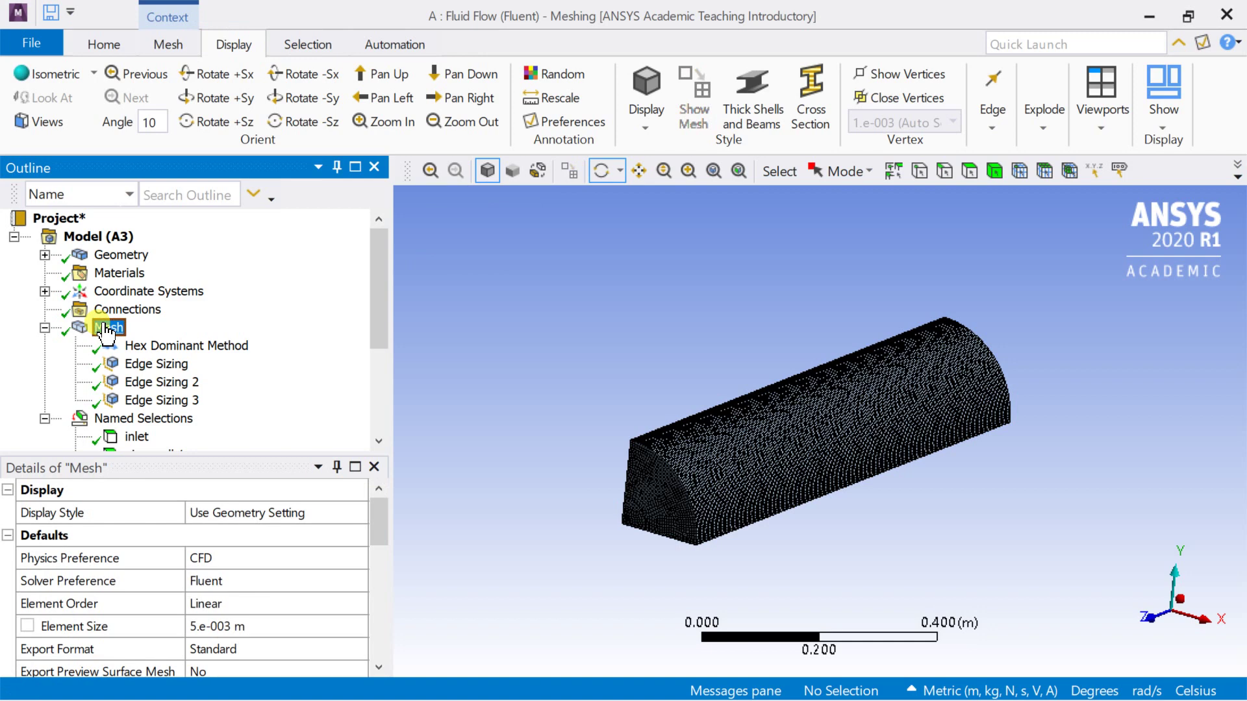
right_click(107, 328)
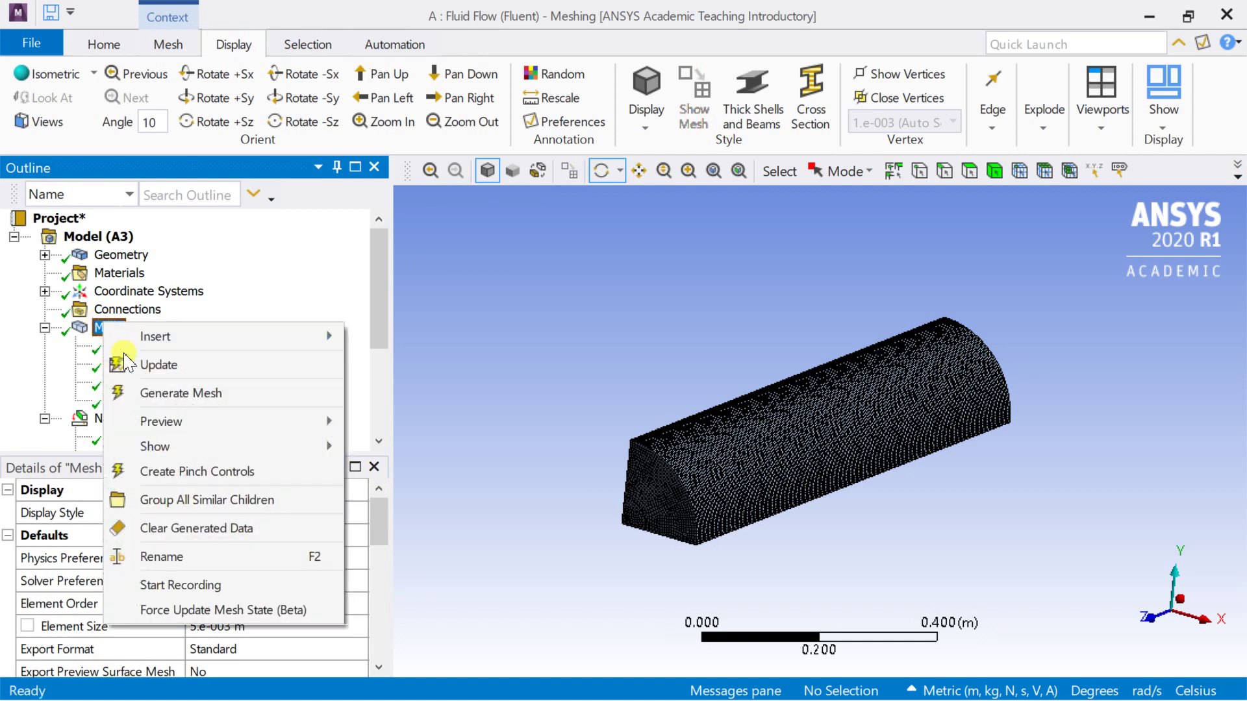
click(156, 365)
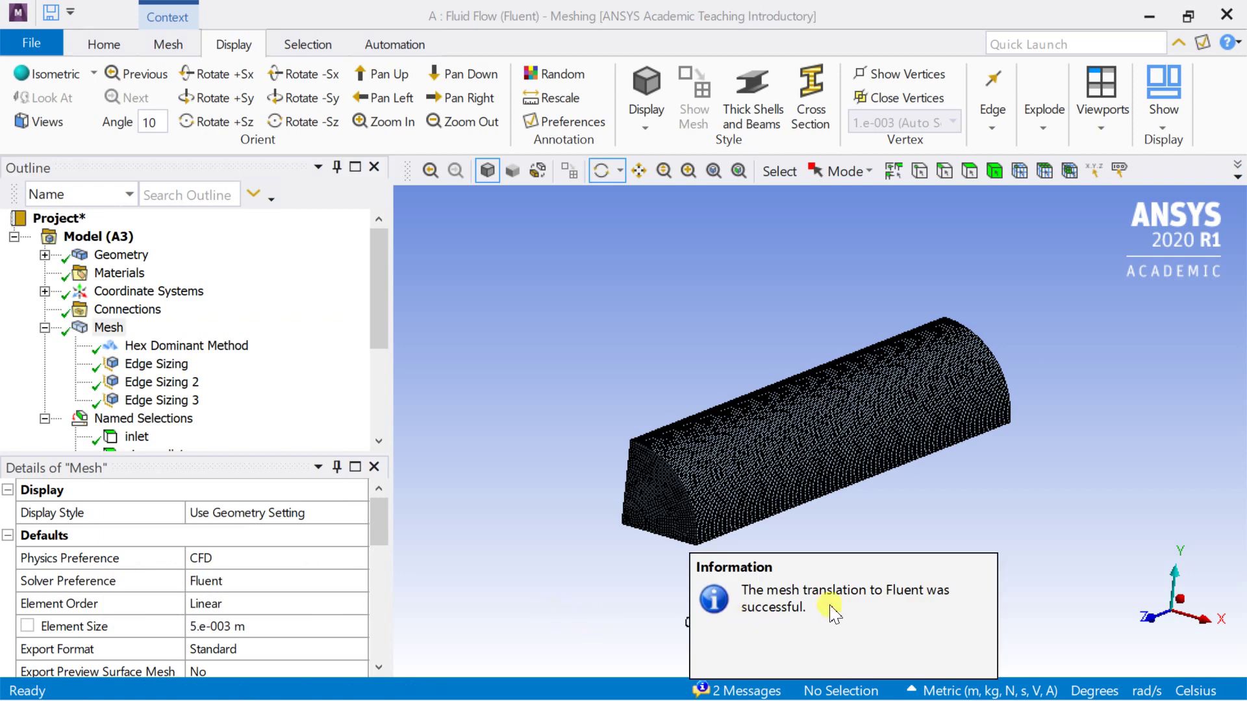
click(833, 613)
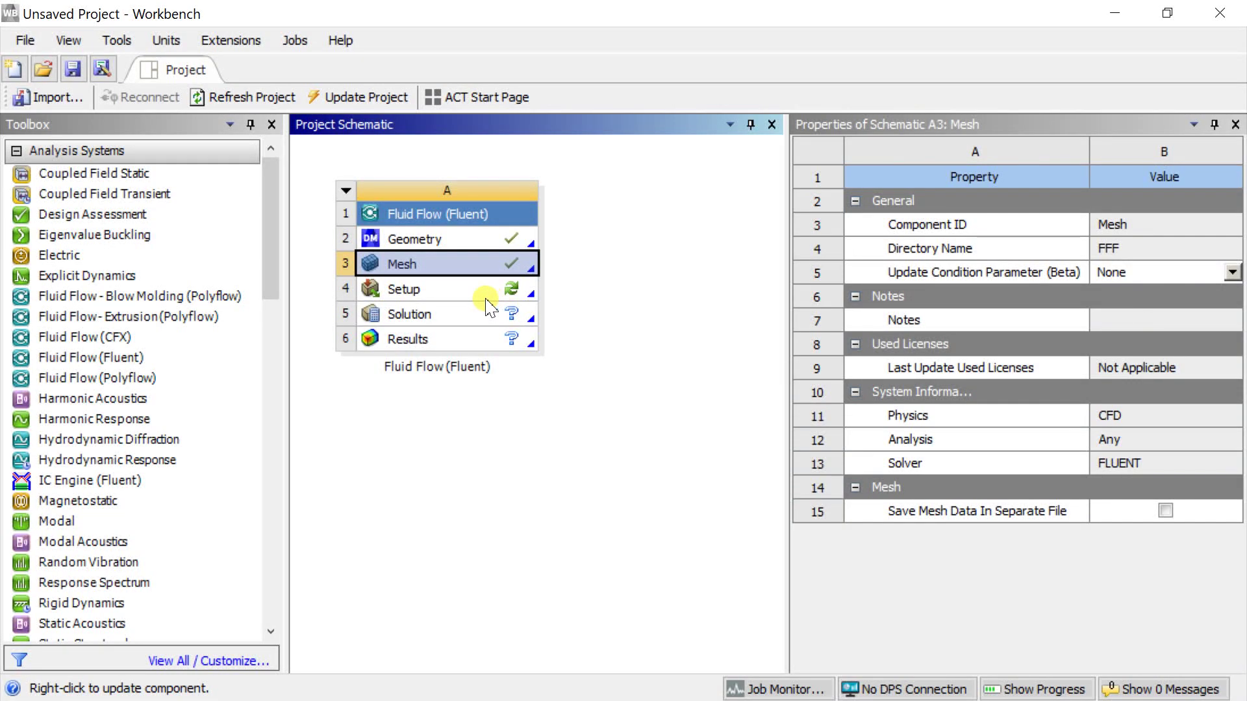
Switch to Workbench and open the Setup cell of the Fluid Flow (Fluent) system, starting Fluent in 3D with double precision
click(486, 296)
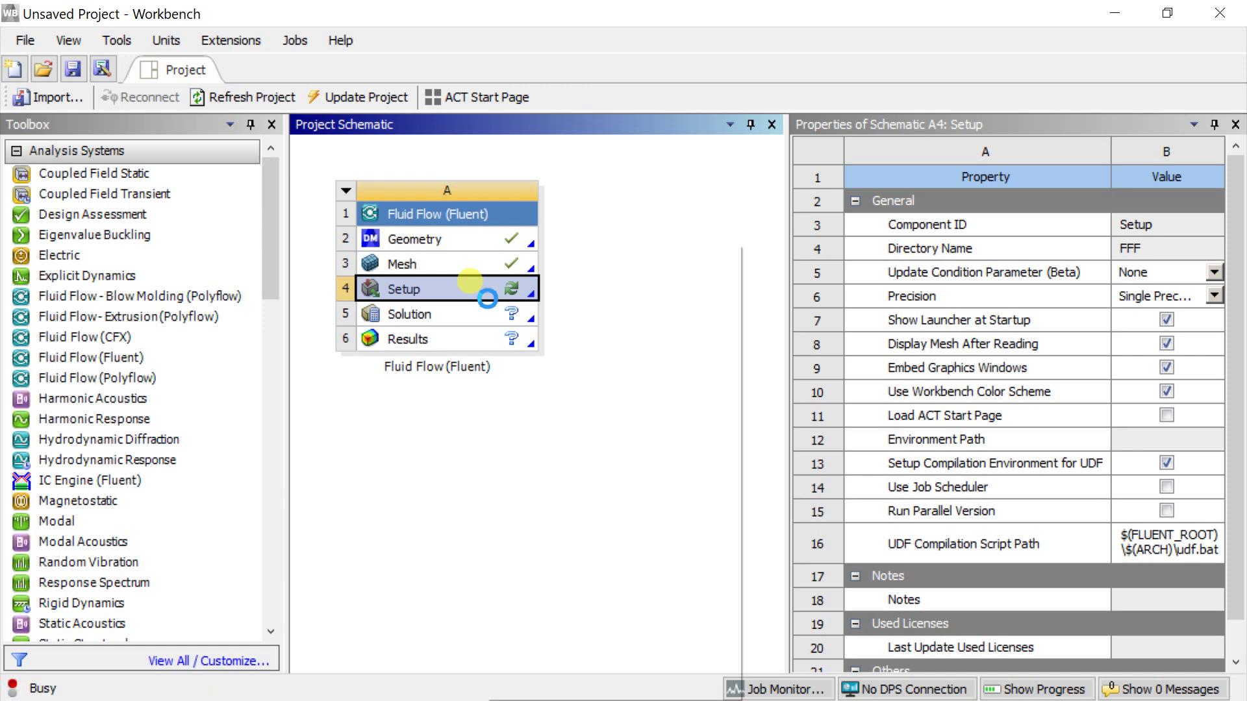
right_click(487, 289)
click(534, 258)
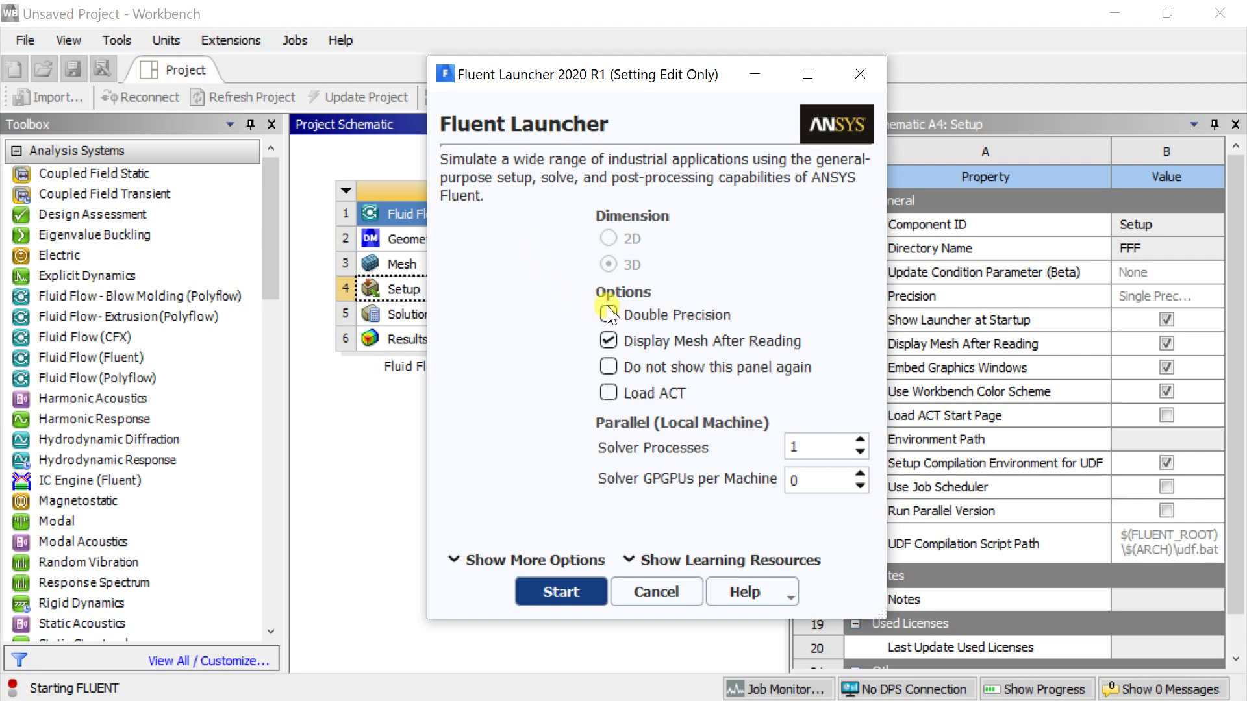
click(558, 591)
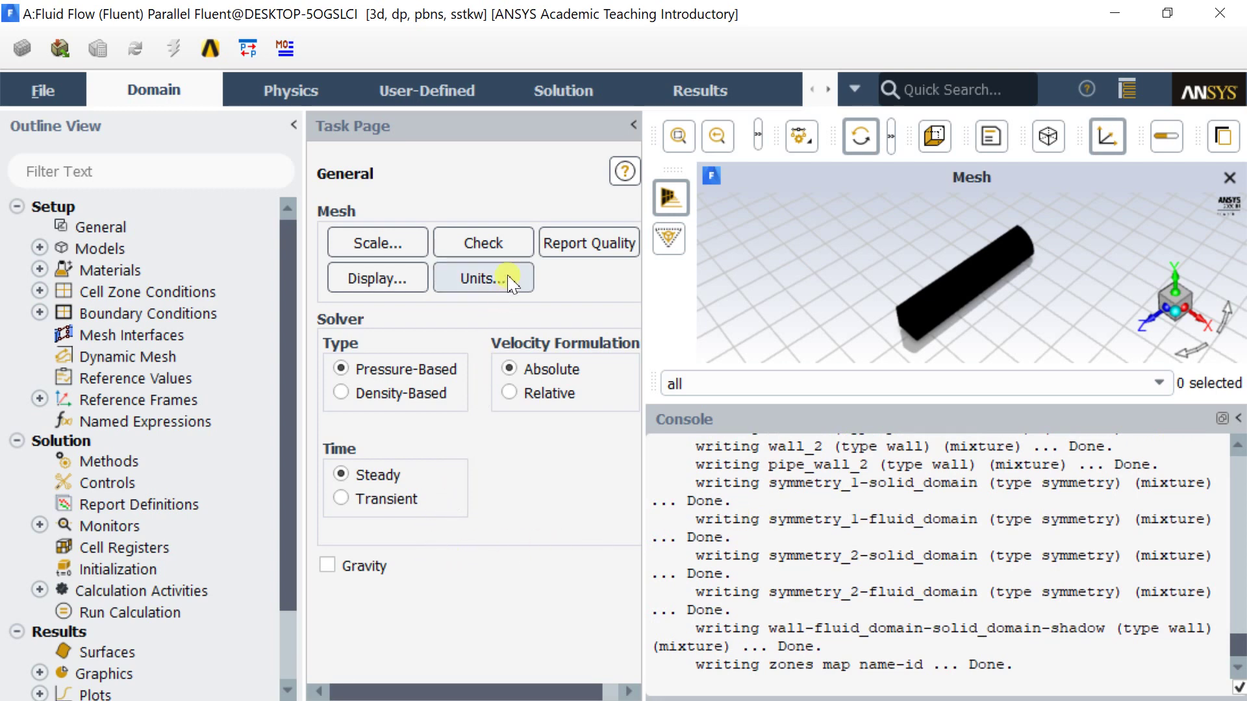
Run a mesh check, inspect the minimum cell volume, and report the mesh quality
click(502, 242)
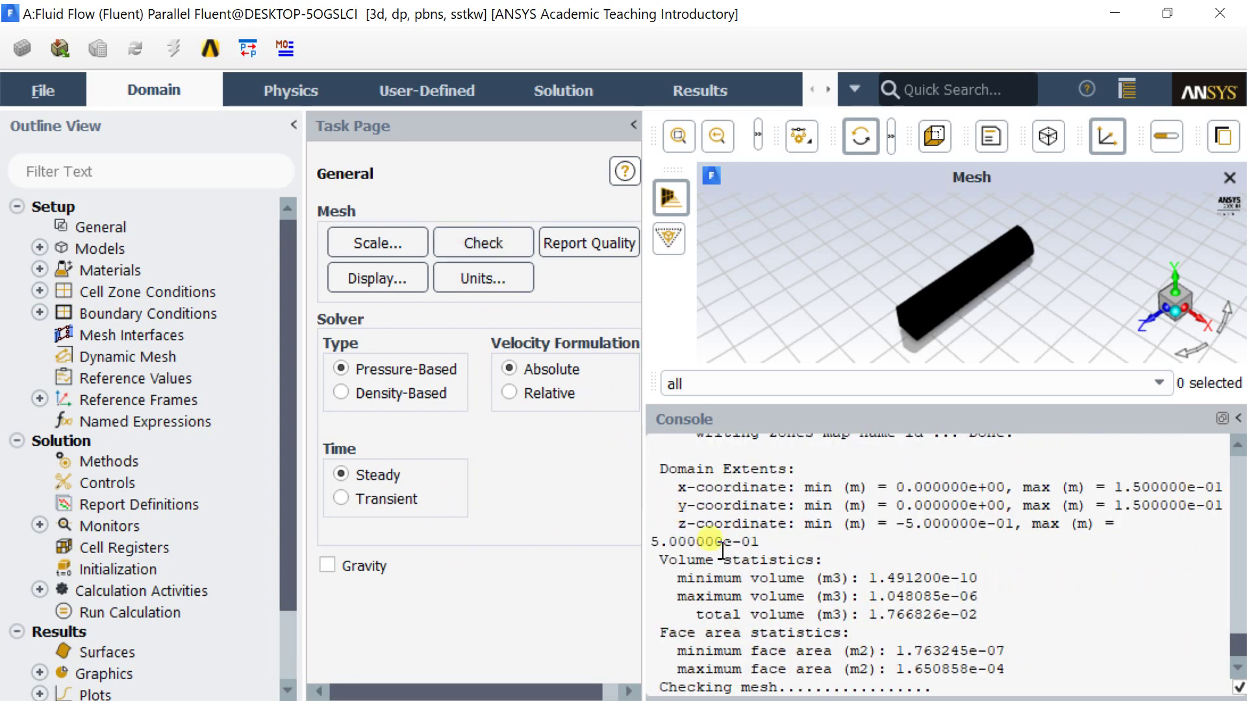
drag(983, 541, 843, 541)
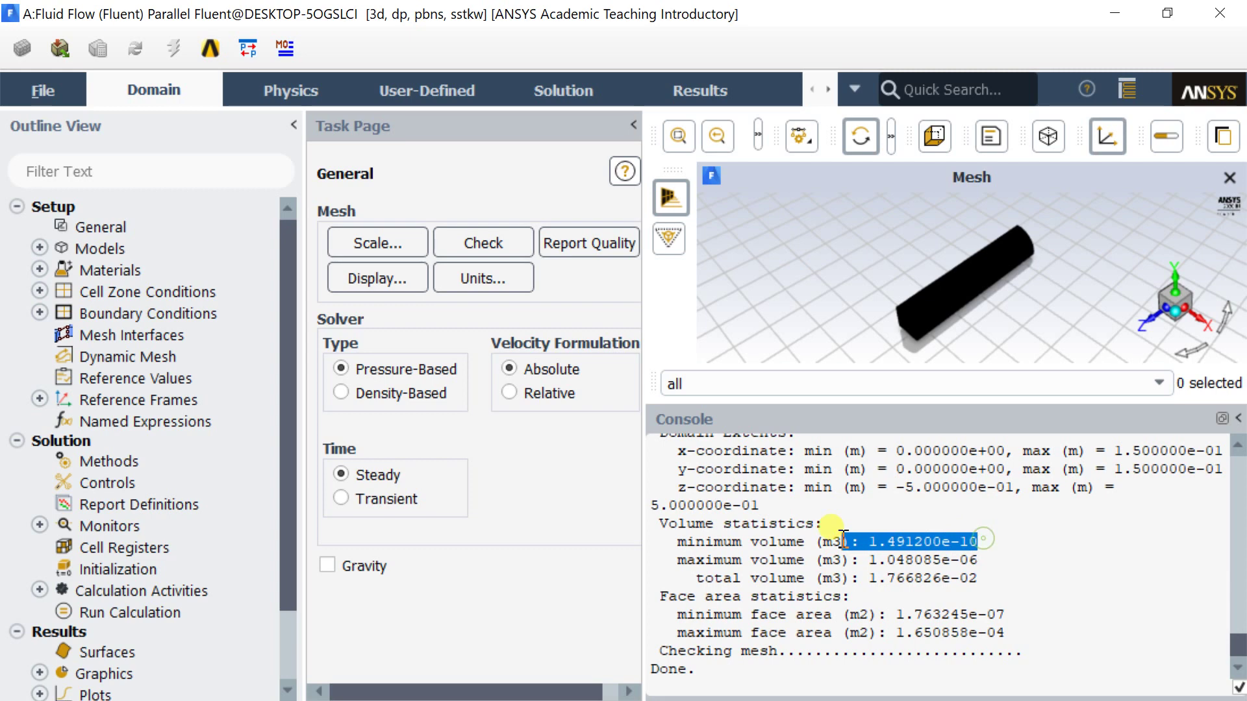
click(732, 563)
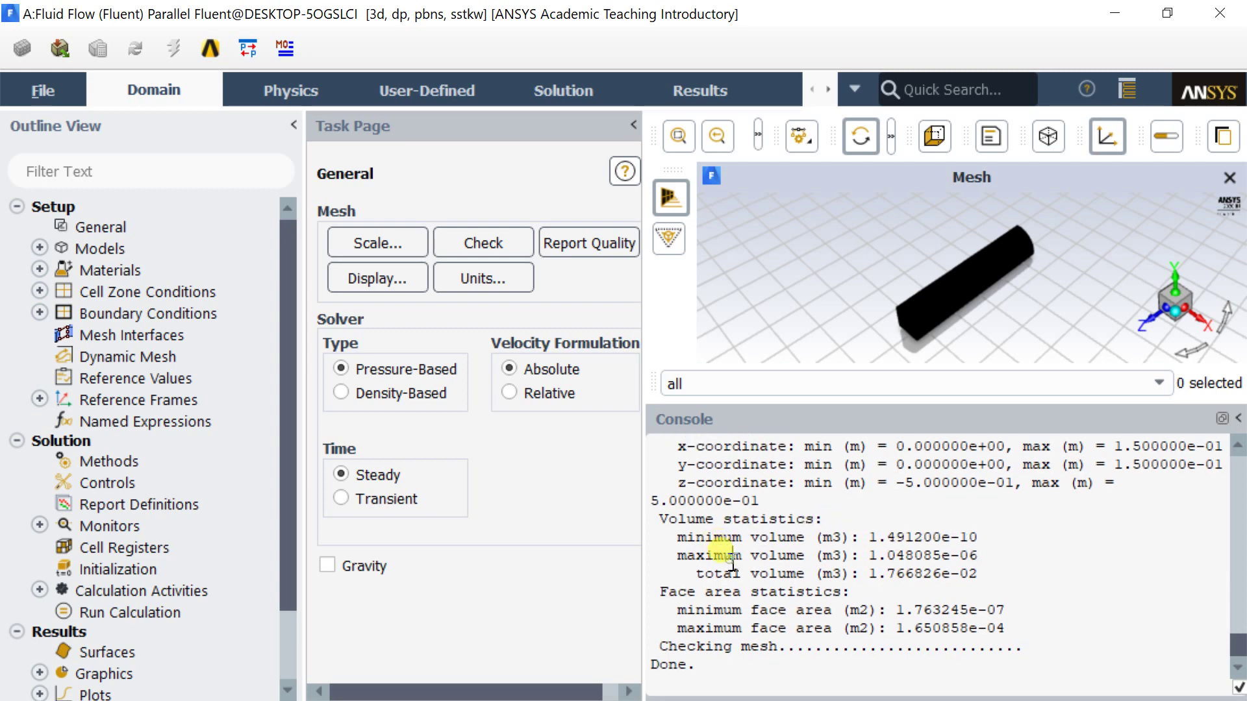
click(592, 253)
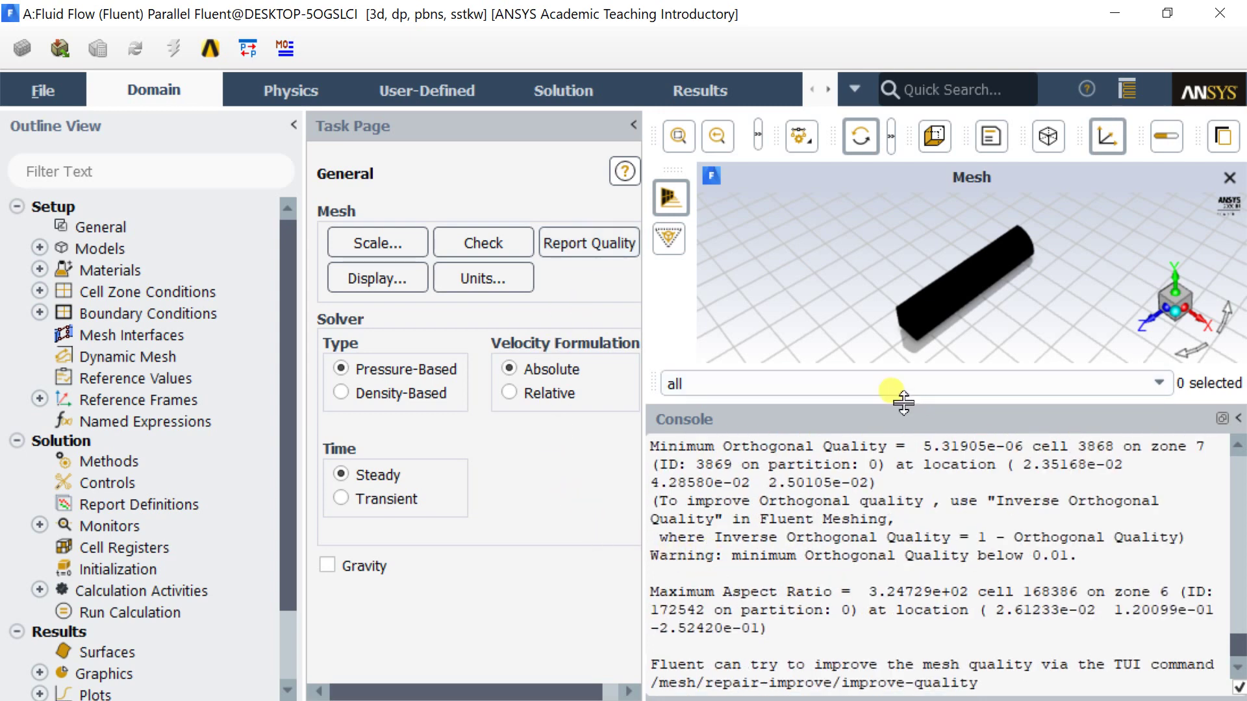
Enlarge the graphics area and examine the mesh on the end face of the quarter-cylinder model
drag(903, 403, 885, 553)
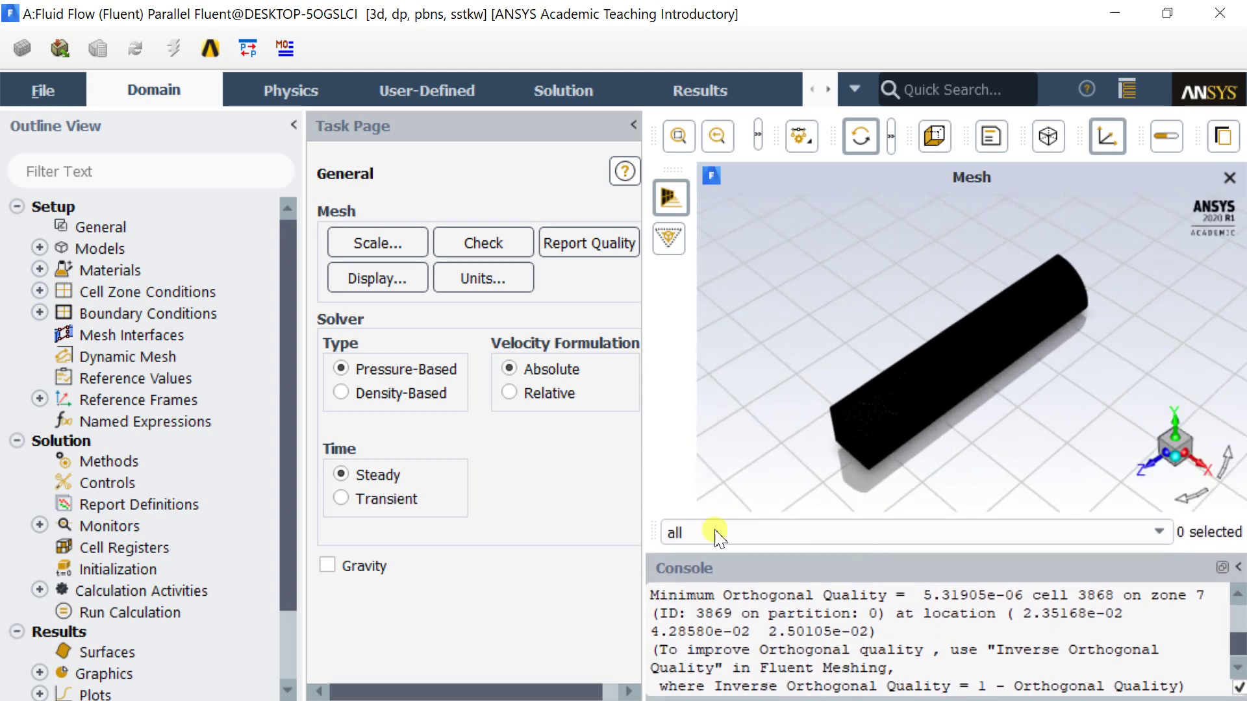
scroll(877, 431, up, 3)
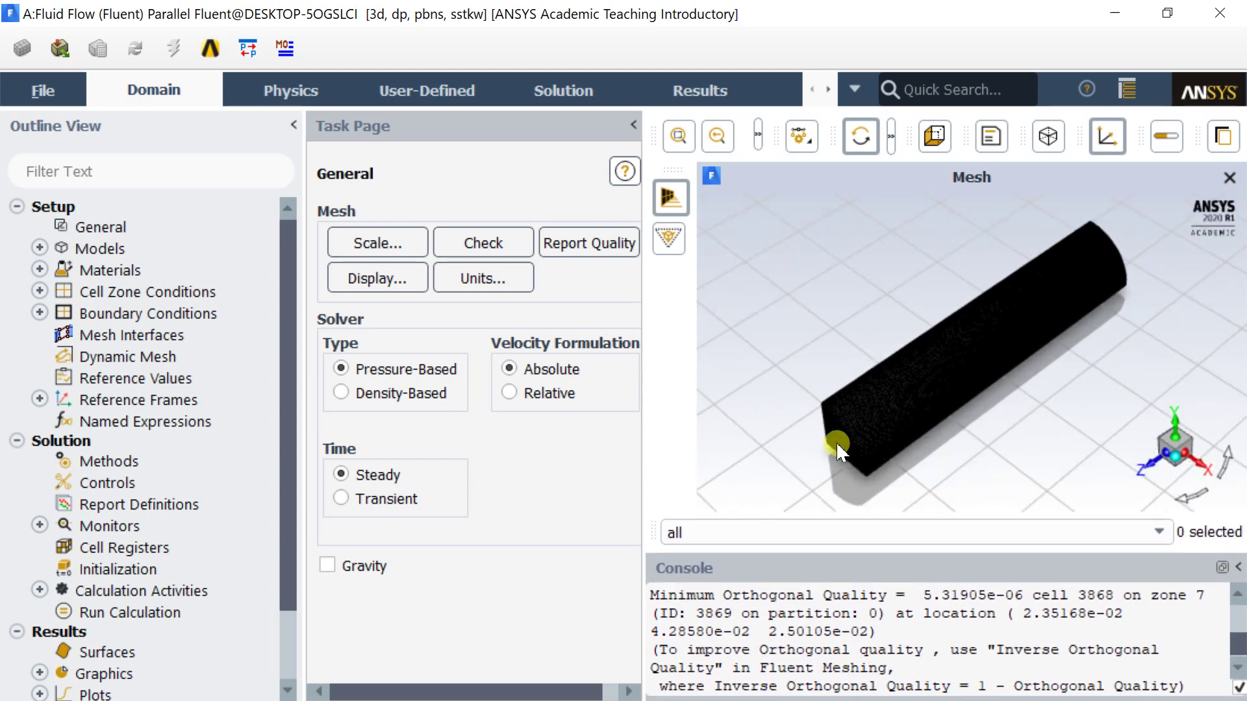
drag(848, 437, 960, 383)
scroll(959, 380, up, 3)
drag(921, 404, 722, 463)
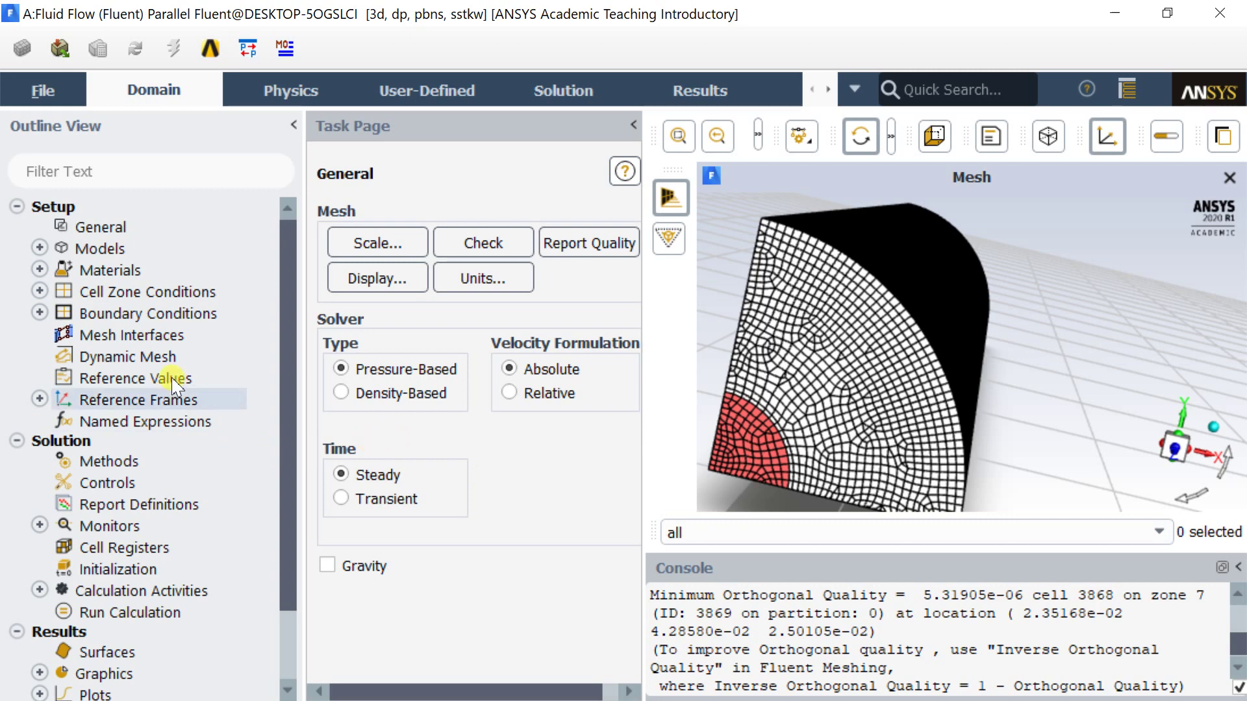
Set the viscous model to Laminar
click(119, 249)
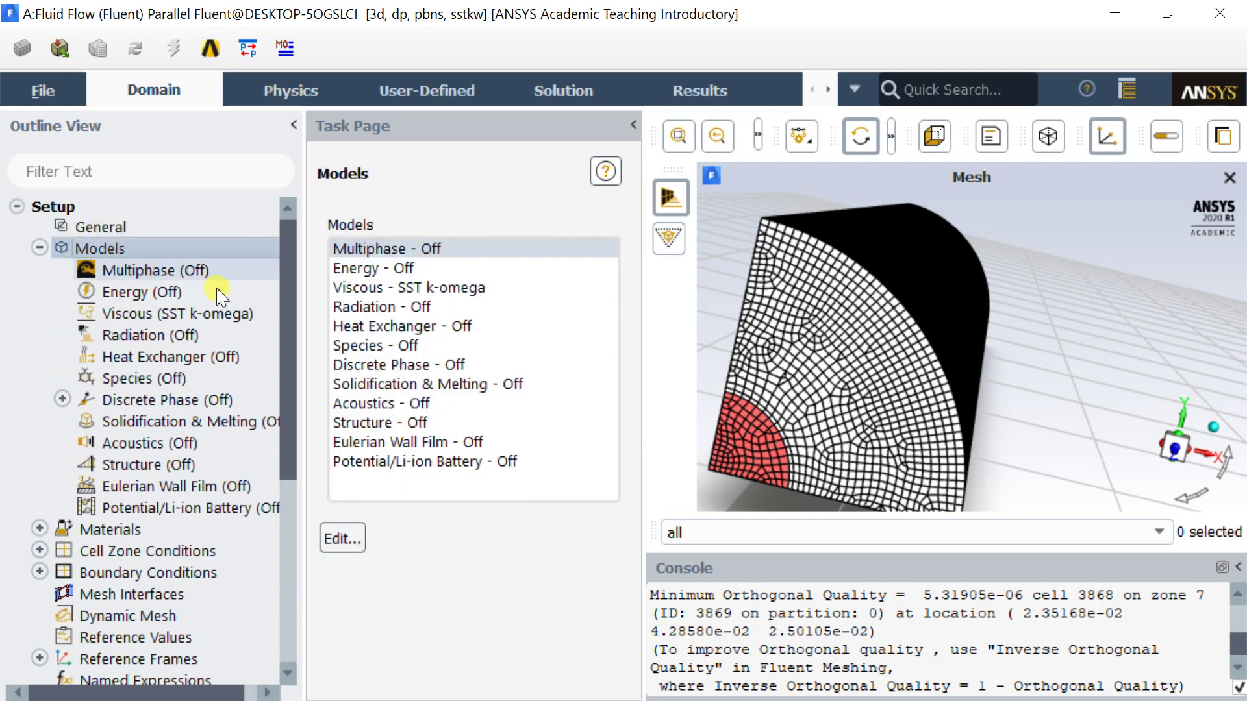
click(421, 287)
double_click(421, 287)
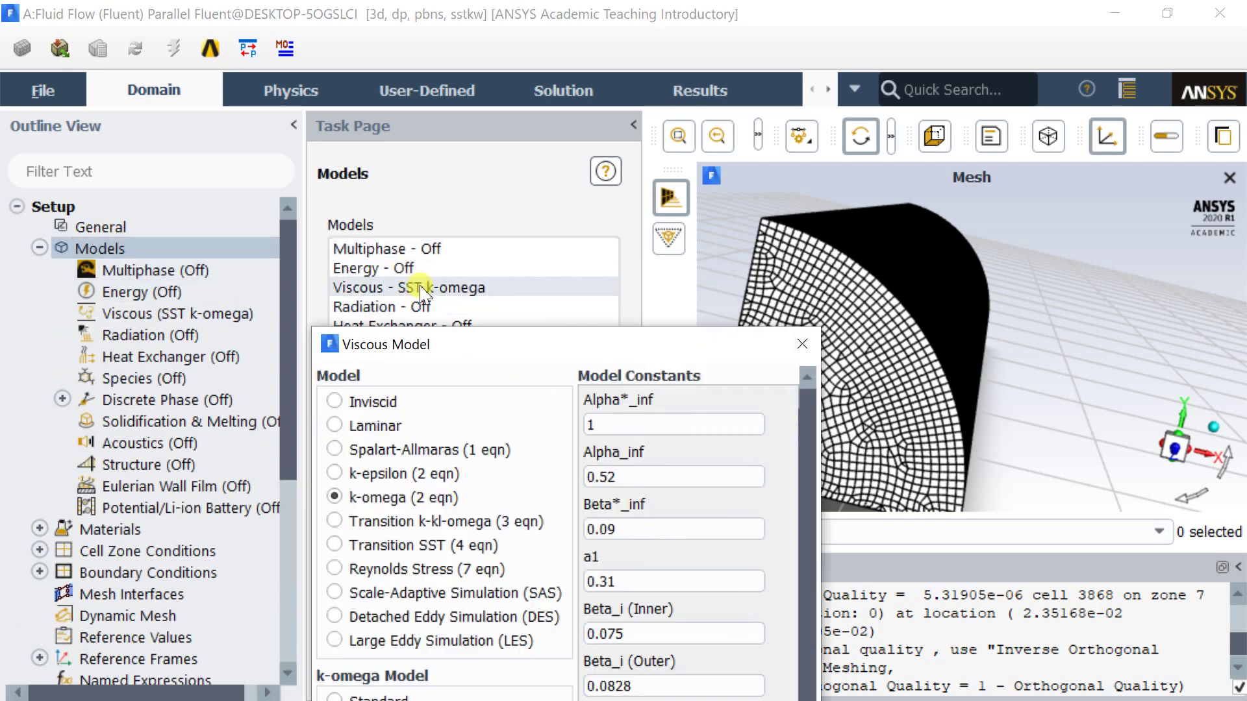
drag(388, 343, 393, 130)
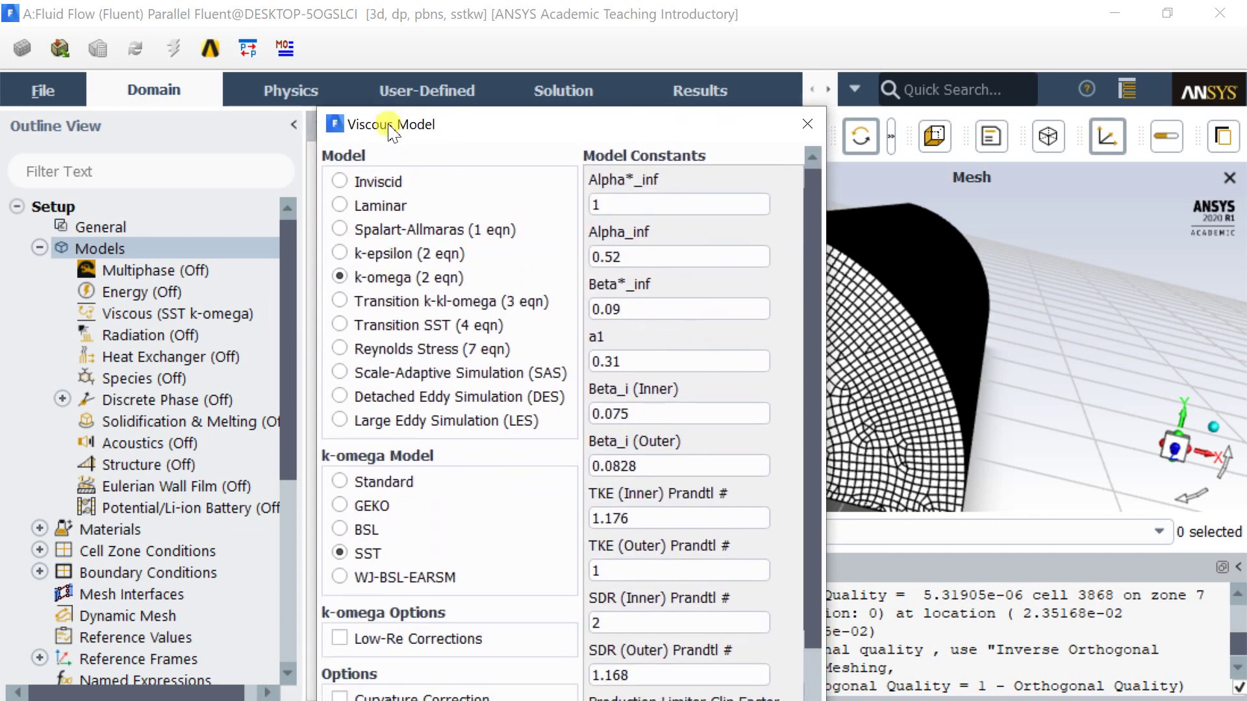
click(367, 205)
click(387, 479)
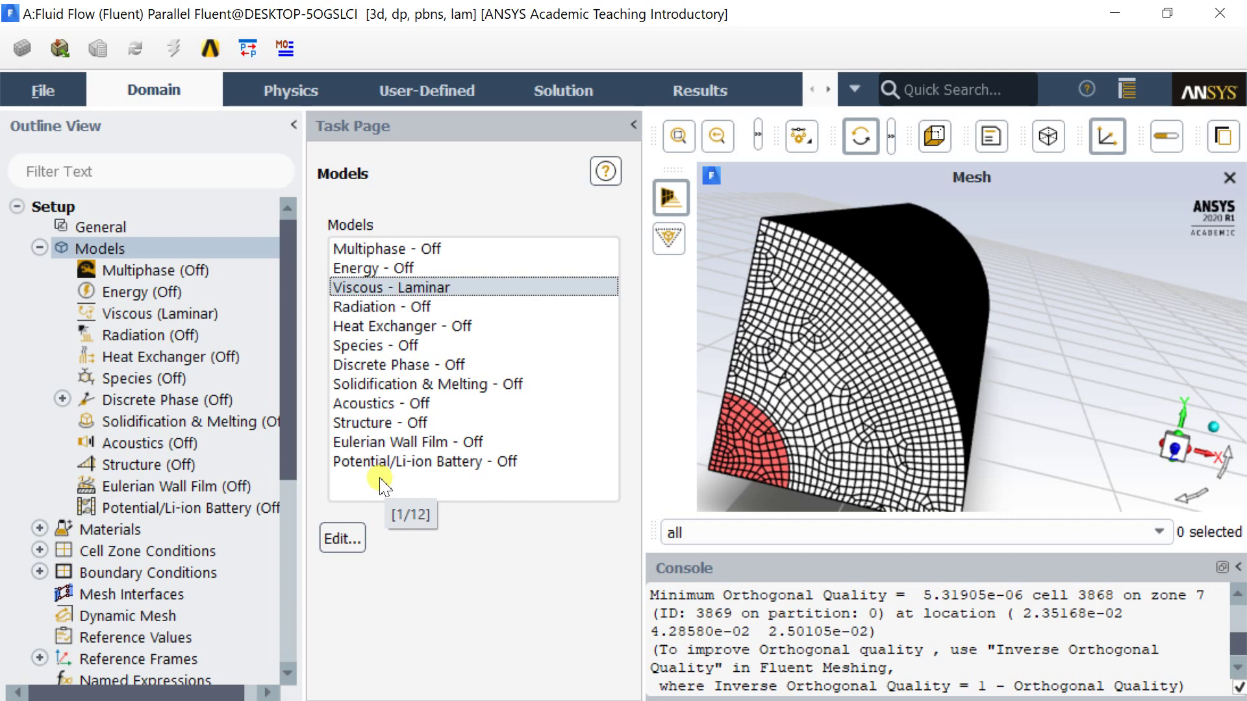
Copy water-liquid (h2o<l>) from the Fluent database into the case's fluid materials and apply it
scroll(195, 357, down, 1)
scroll(192, 356, down, 1)
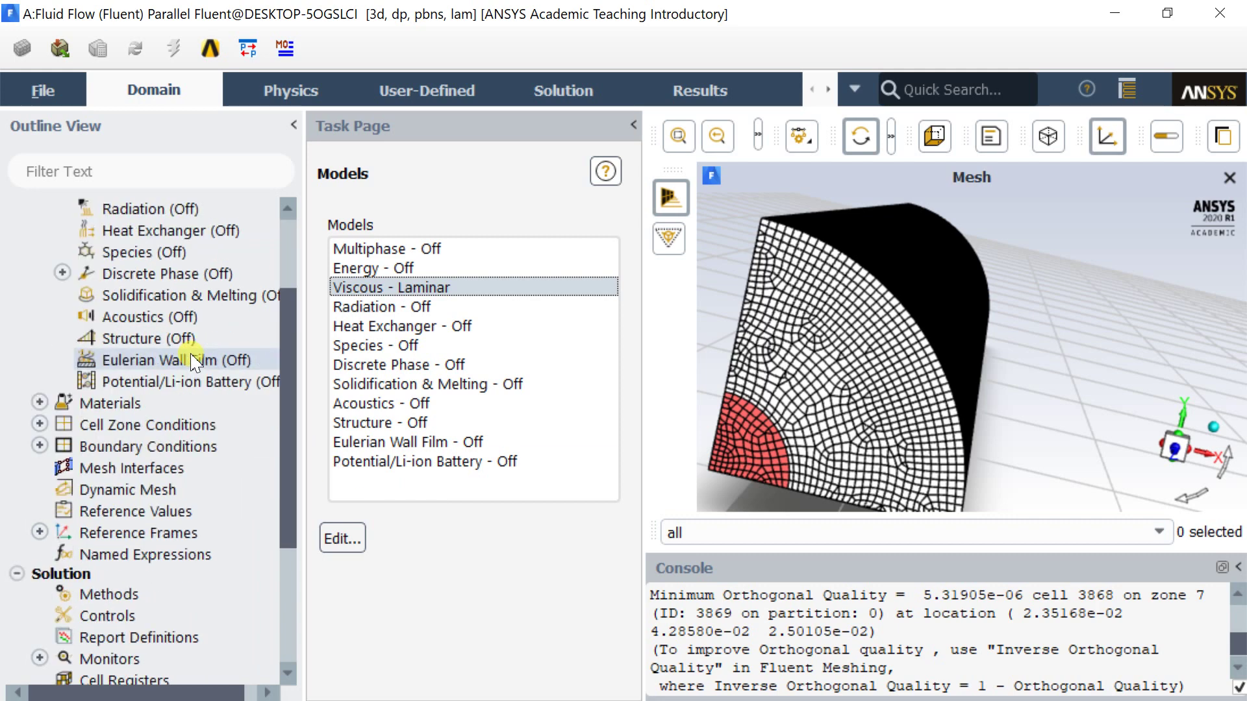
double_click(180, 403)
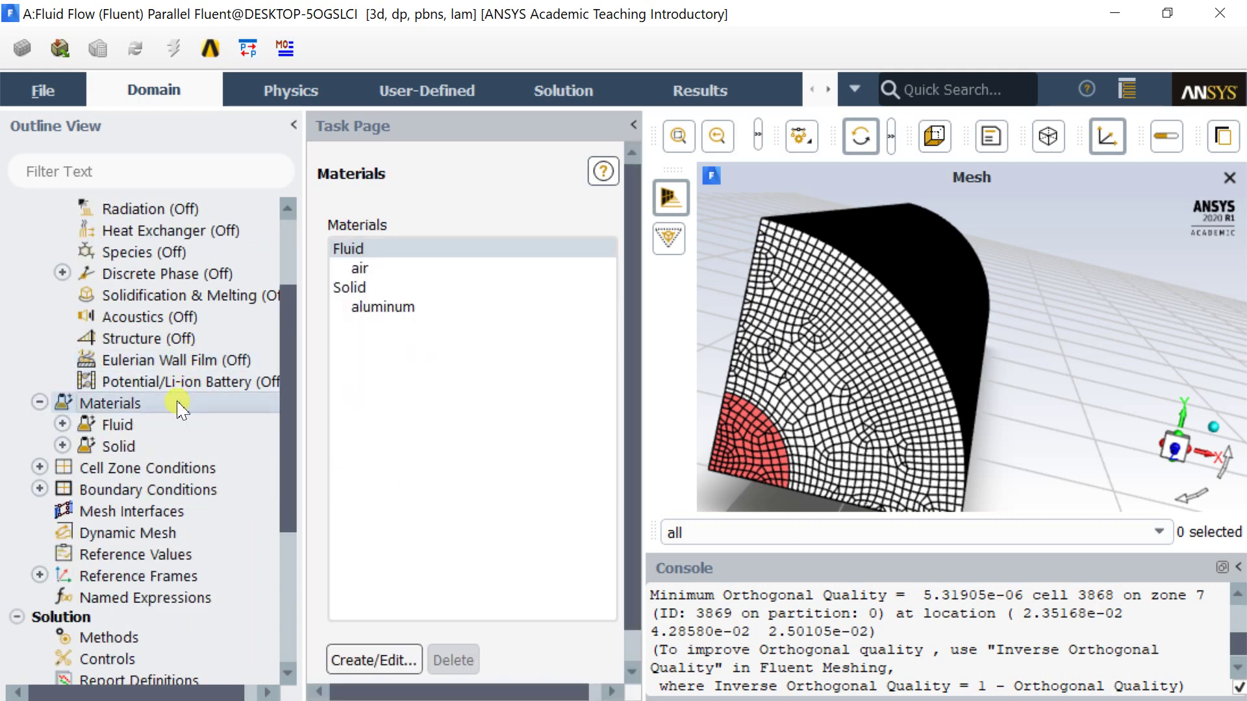
double_click(488, 250)
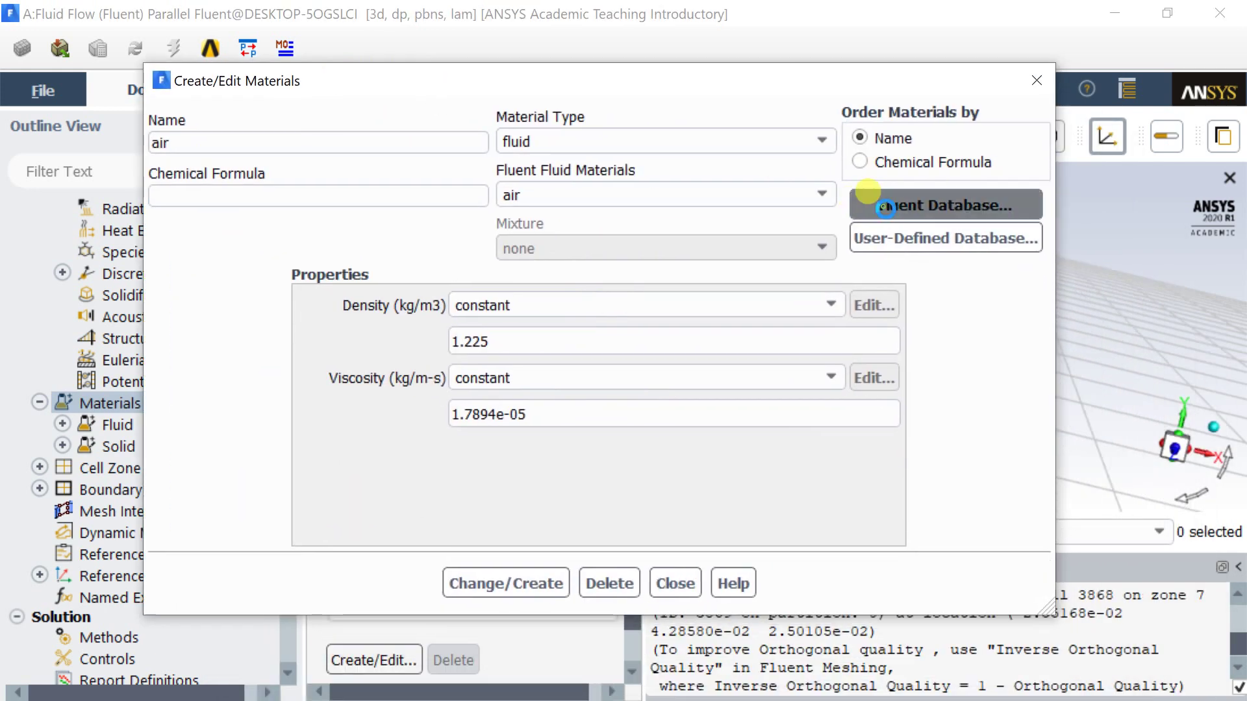
click(864, 205)
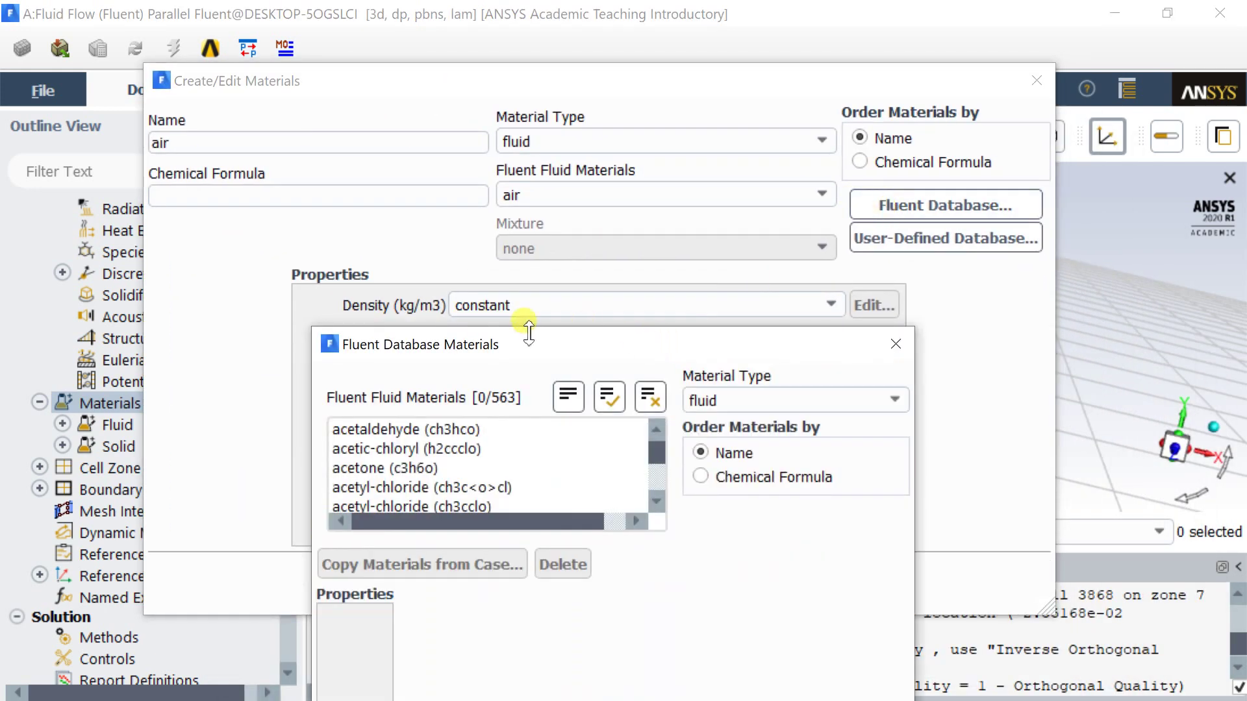
drag(408, 356, 409, 150)
drag(660, 237, 660, 270)
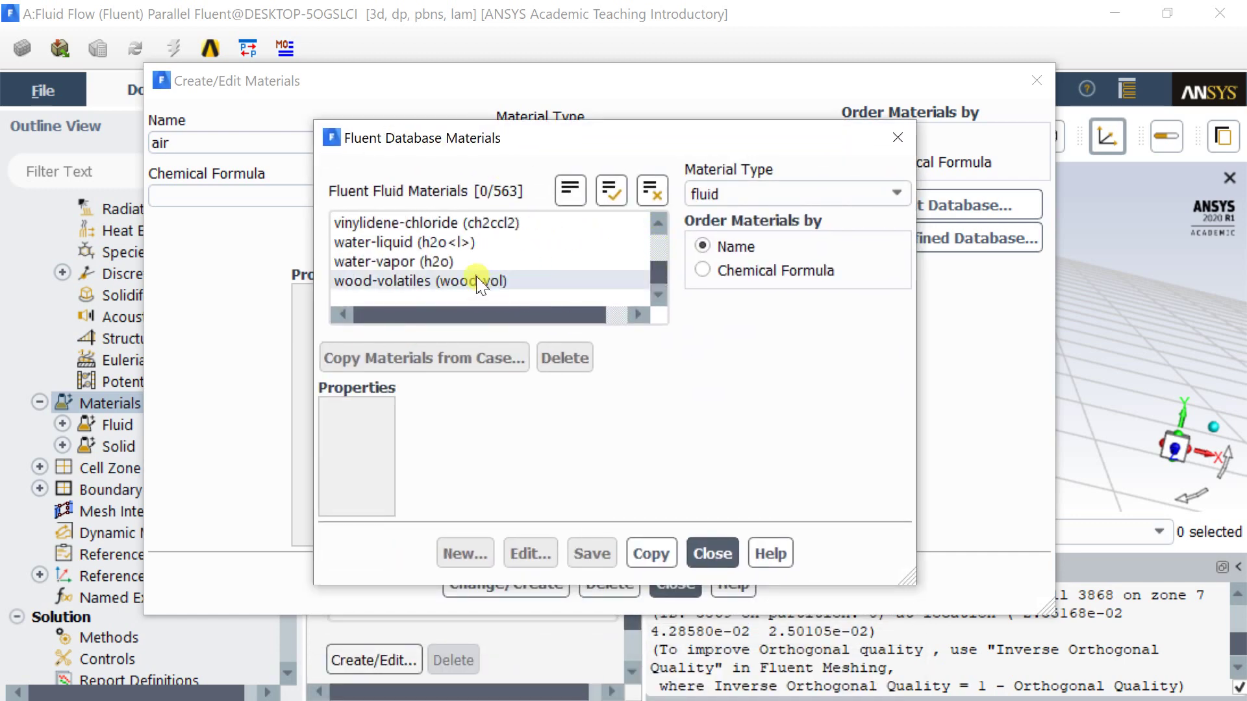
click(465, 244)
drag(503, 138, 459, 56)
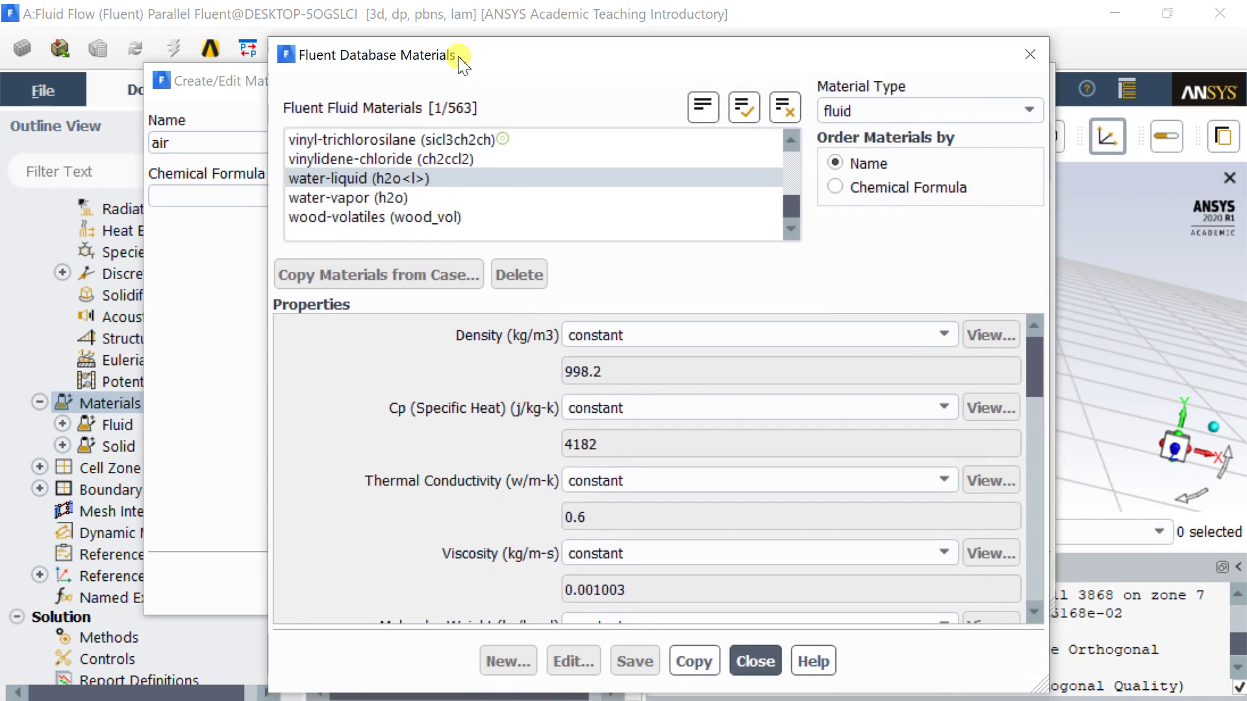
click(694, 662)
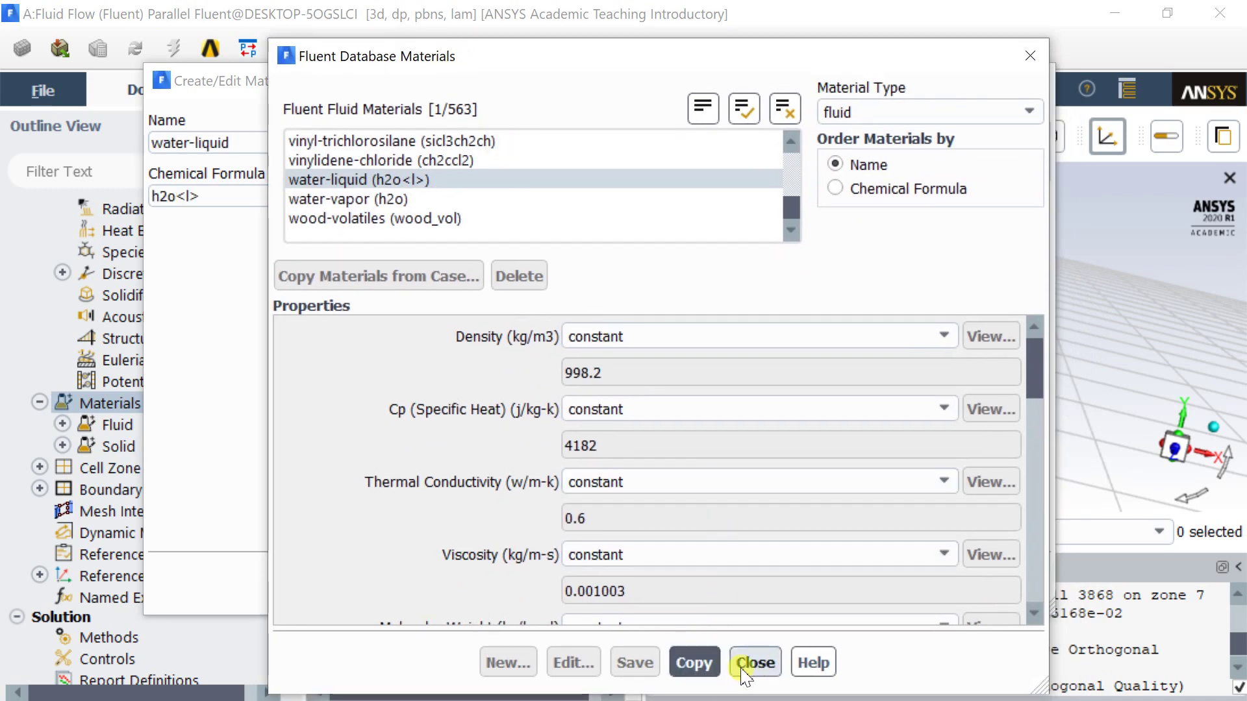
click(763, 669)
click(528, 579)
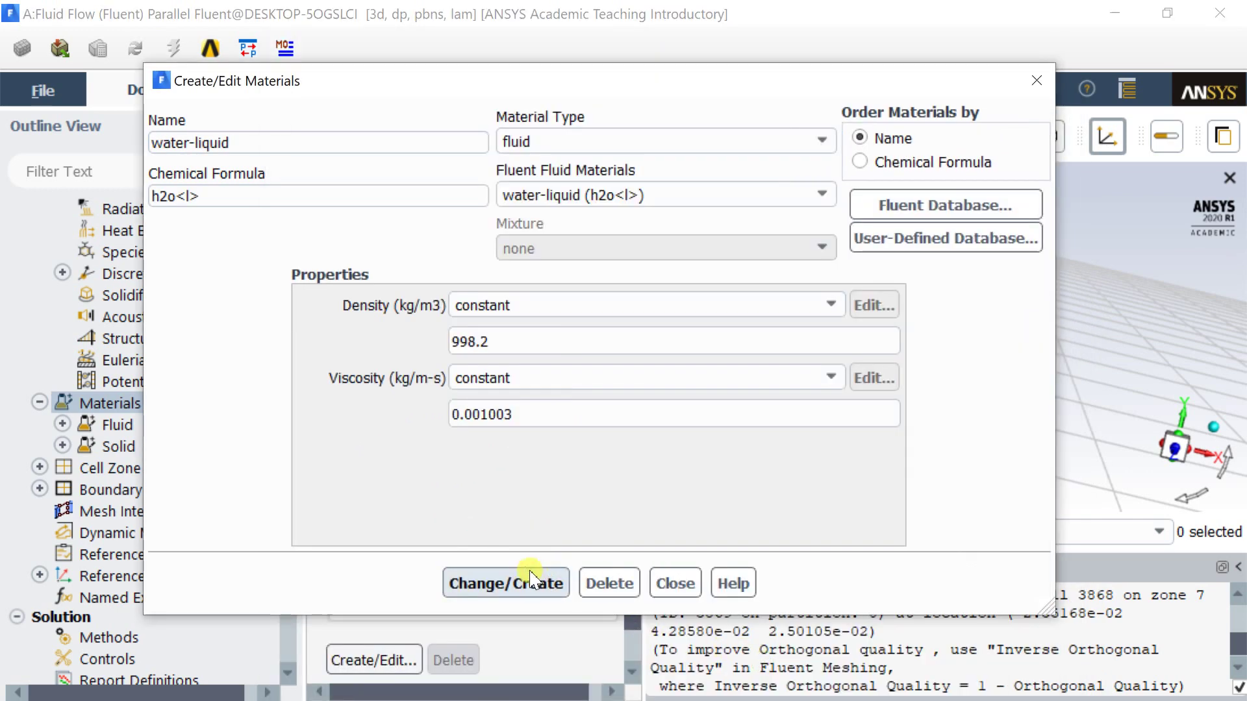
click(676, 583)
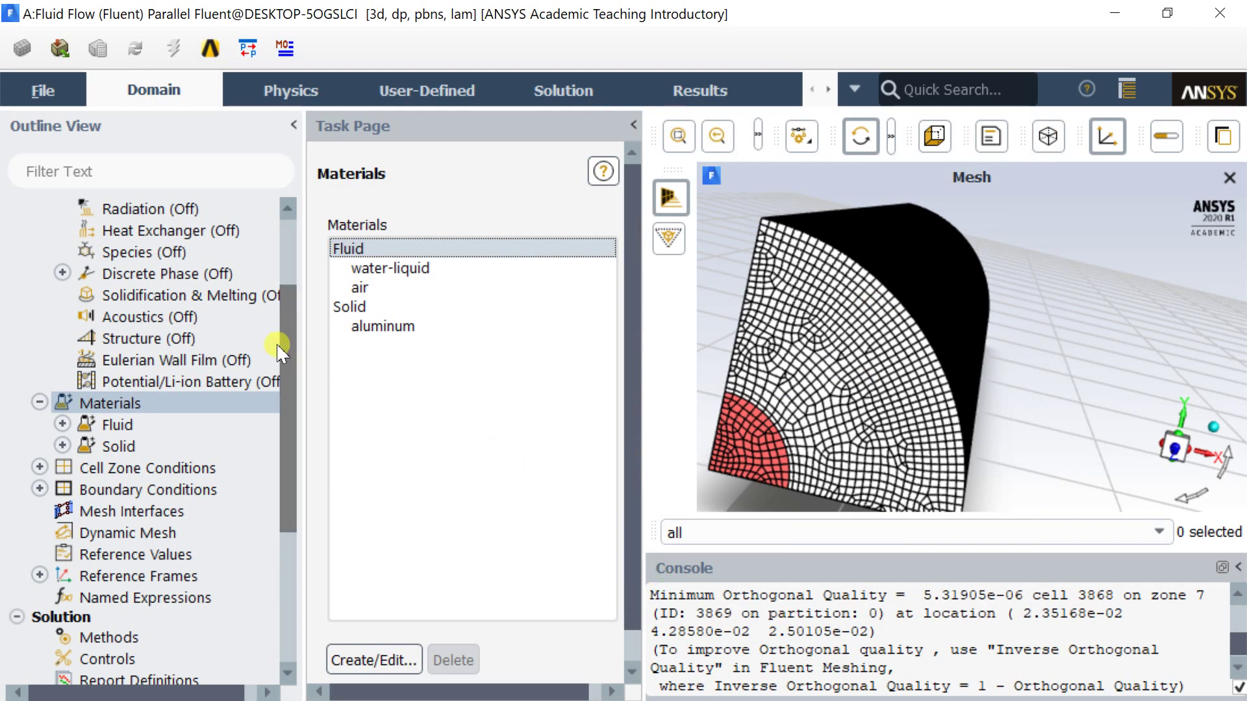
Assign water-liquid as the material of the fluid_domain cell zone
scroll(266, 343, down, 1)
double_click(194, 403)
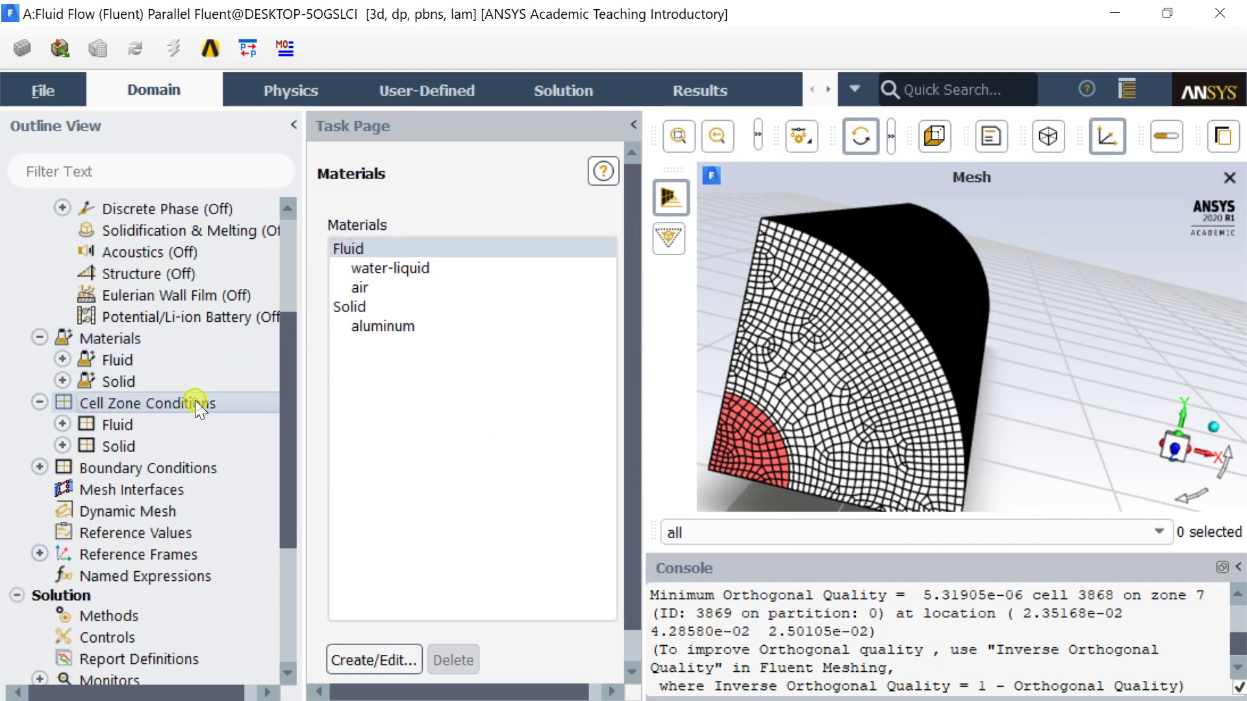
click(430, 263)
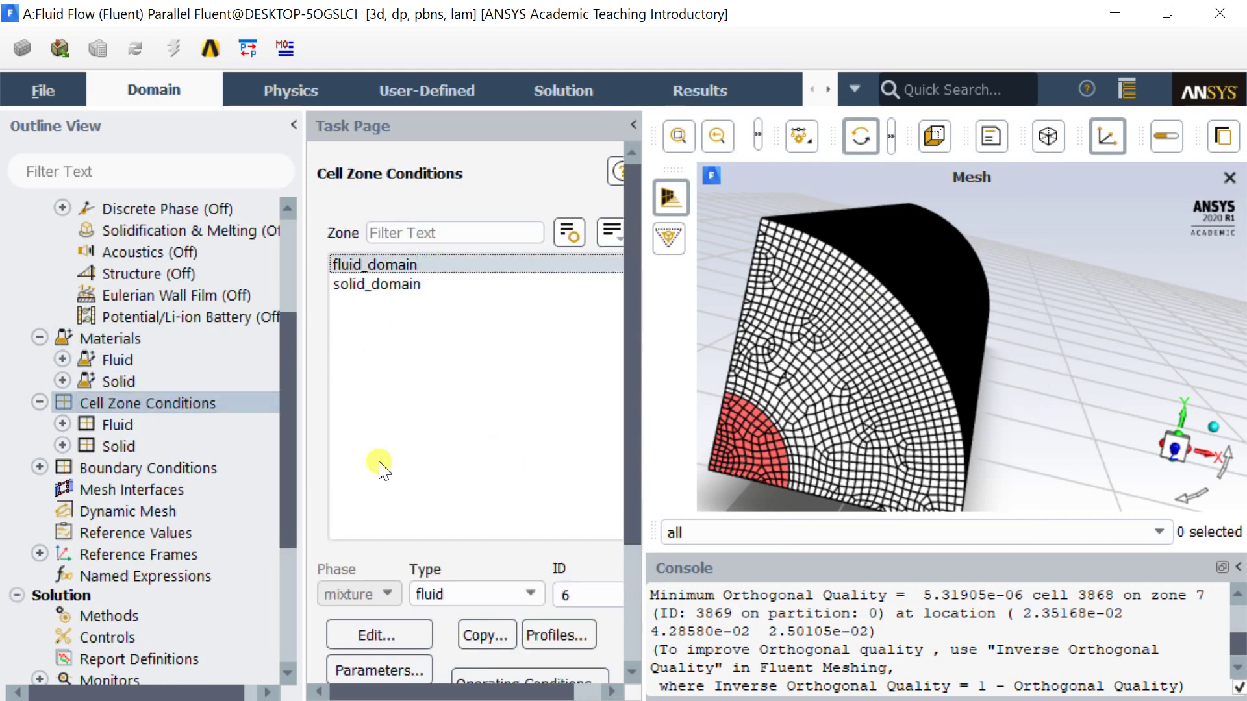
click(377, 633)
click(425, 218)
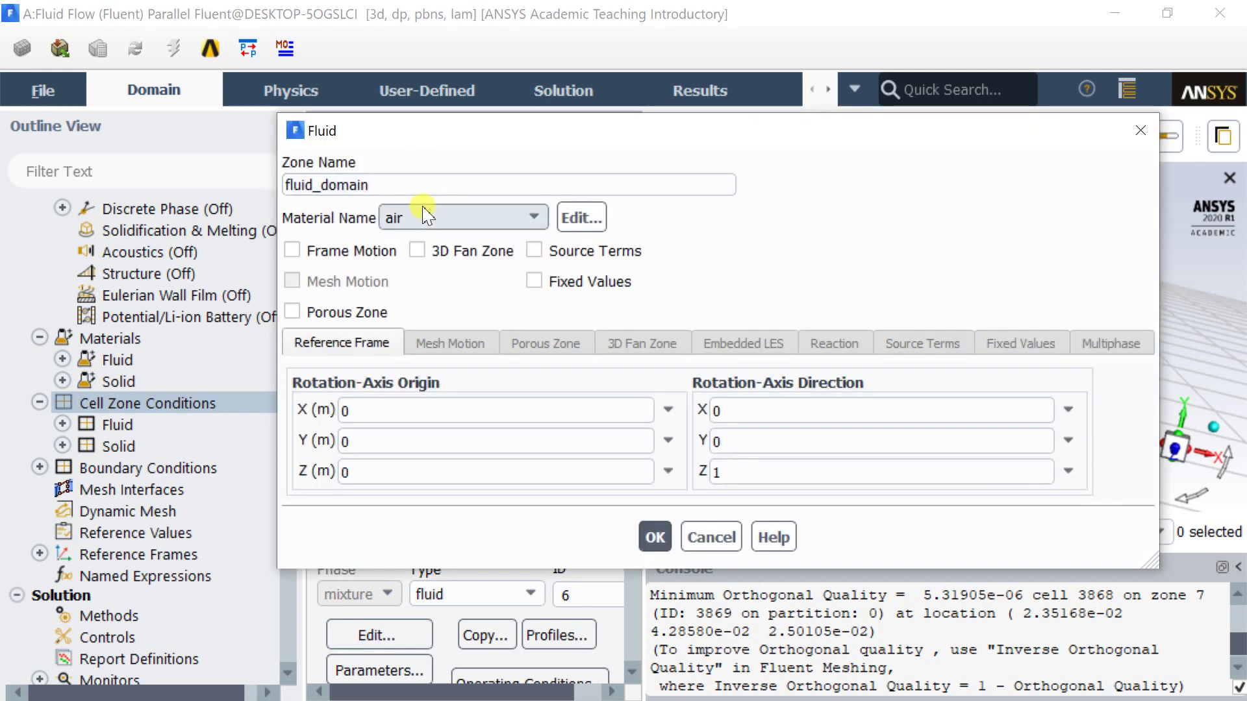
click(422, 241)
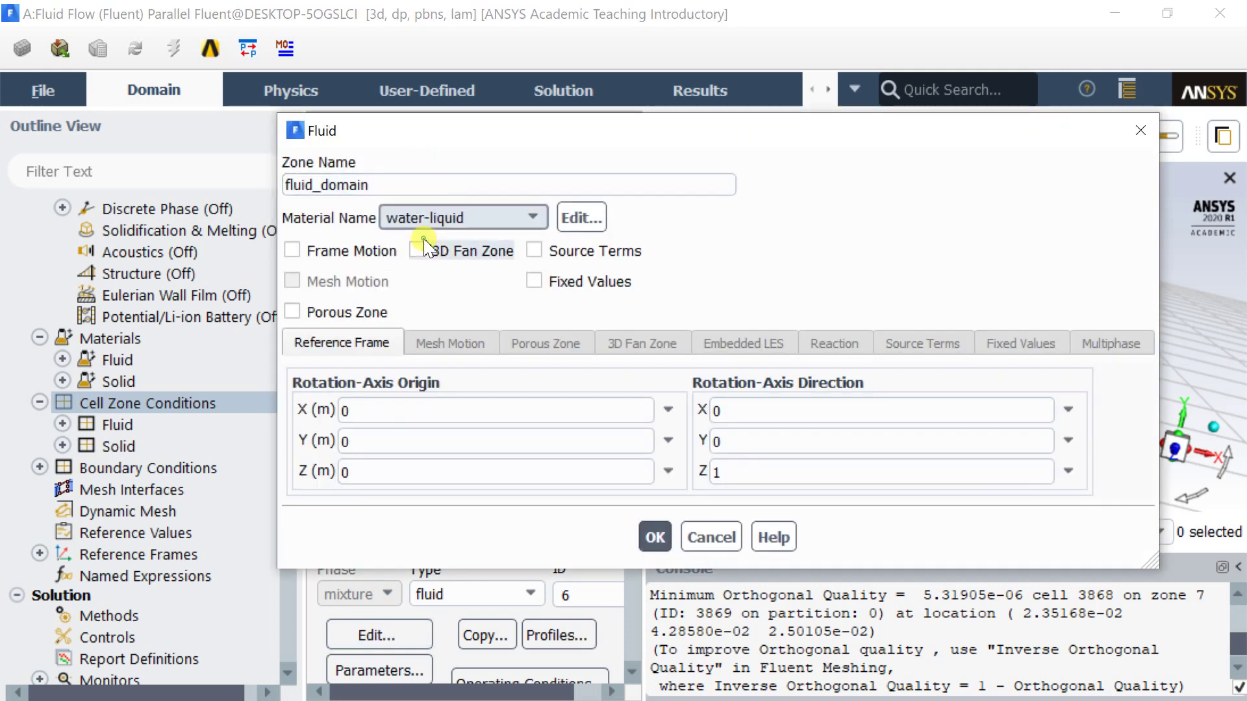
click(651, 535)
Review the solid_domain cell zone's material settings and close them
click(424, 286)
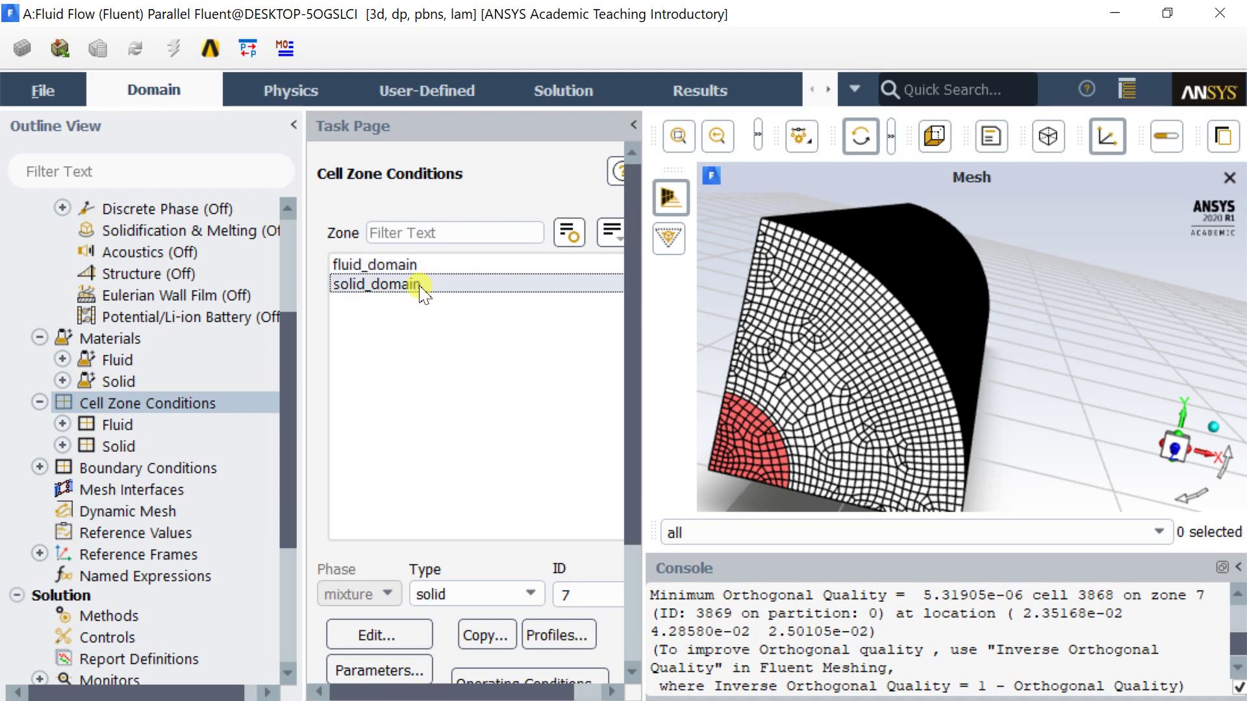
double_click(421, 286)
drag(411, 339, 461, 136)
click(701, 507)
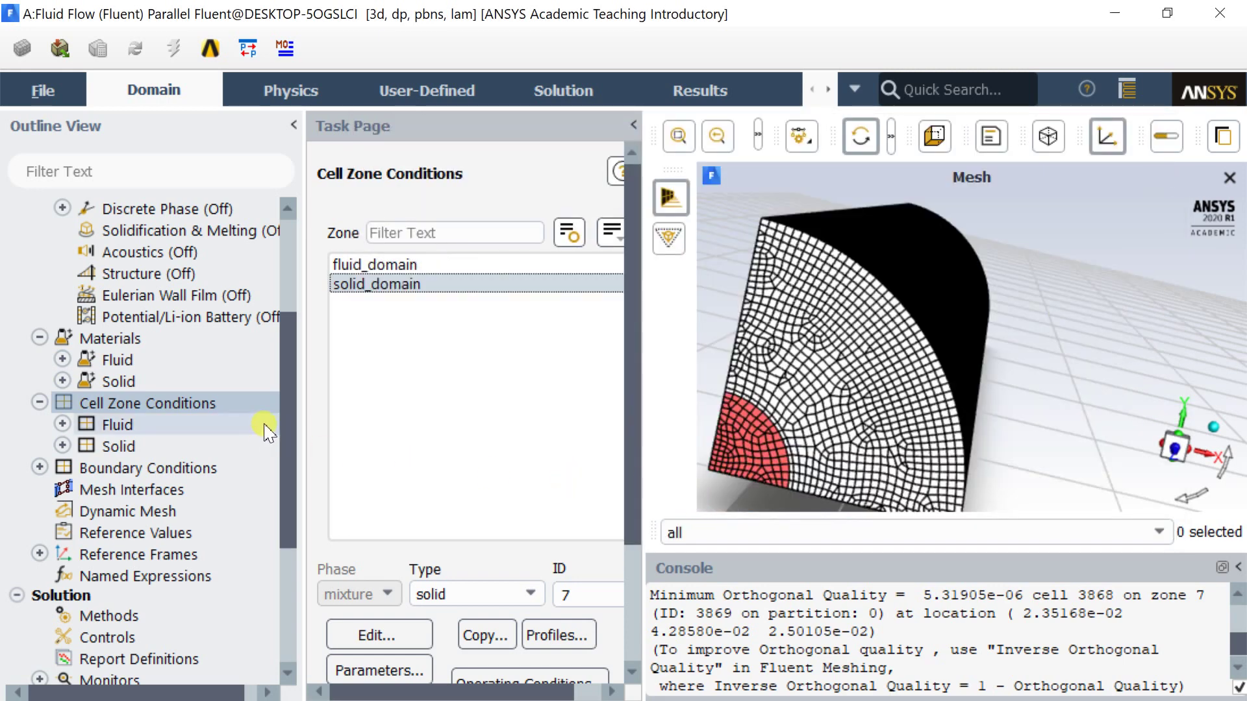
Bring up the boundary conditions and group the zone list by zone type
scroll(266, 429, down, 1)
double_click(208, 403)
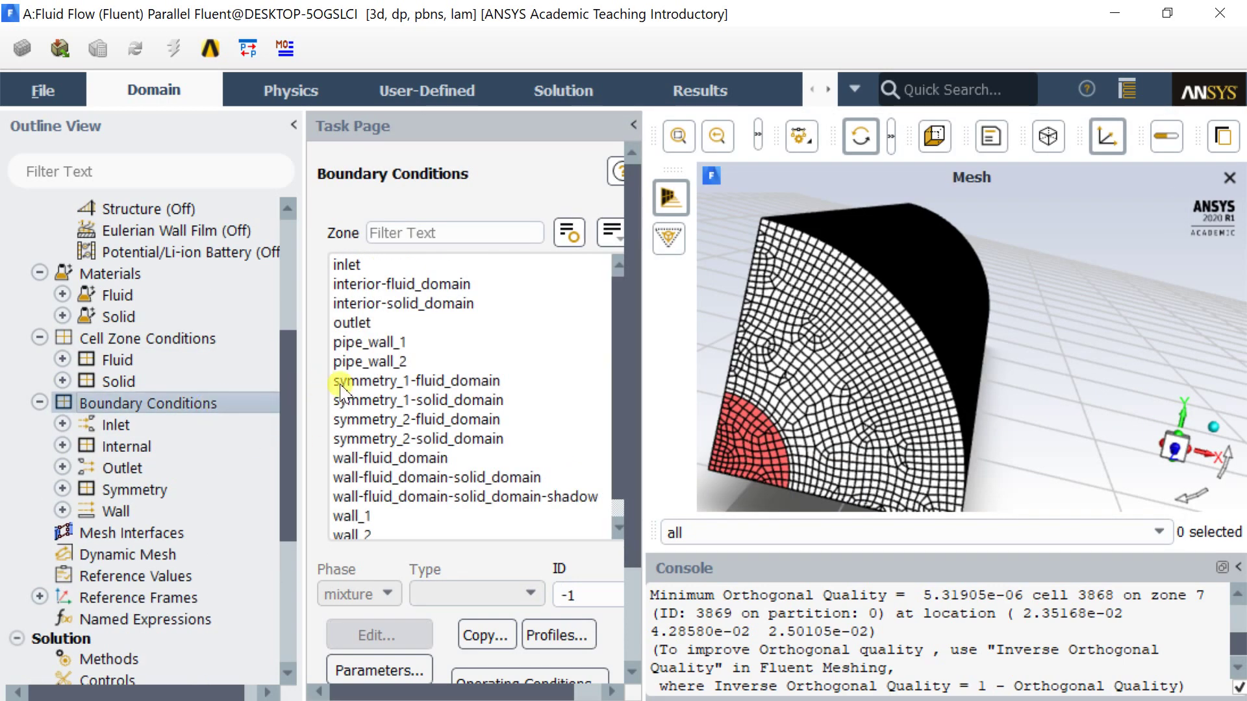
scroll(497, 376, down, 1)
scroll(500, 305, up, 2)
click(611, 232)
click(625, 344)
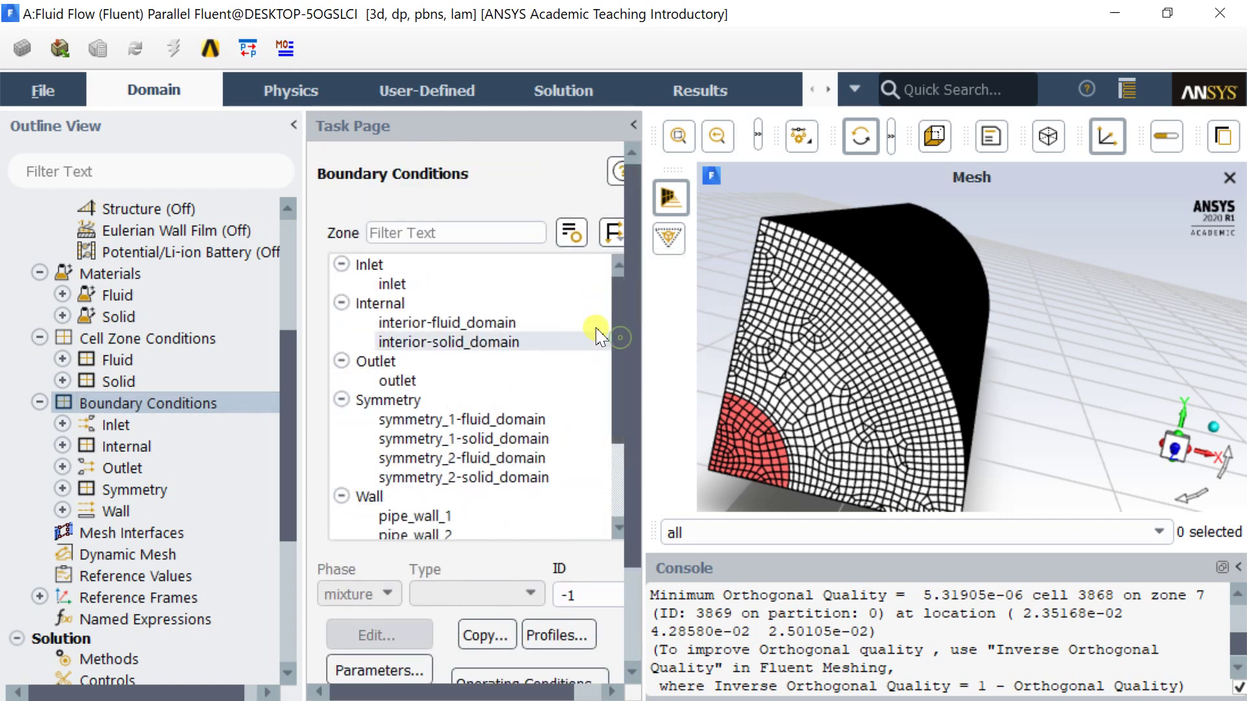
Set the velocity magnitude of the inlet velocity-inlet boundary to 0.001 m/s
click(479, 286)
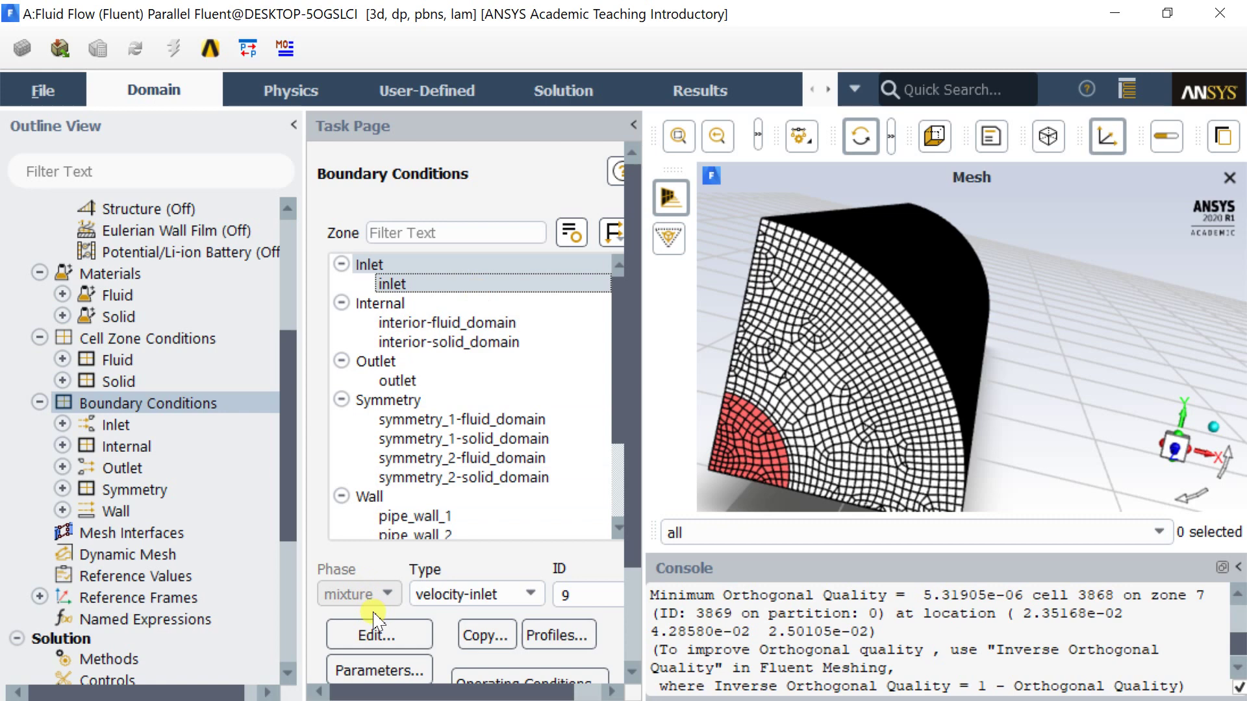
click(424, 600)
click(421, 594)
click(392, 633)
click(601, 399)
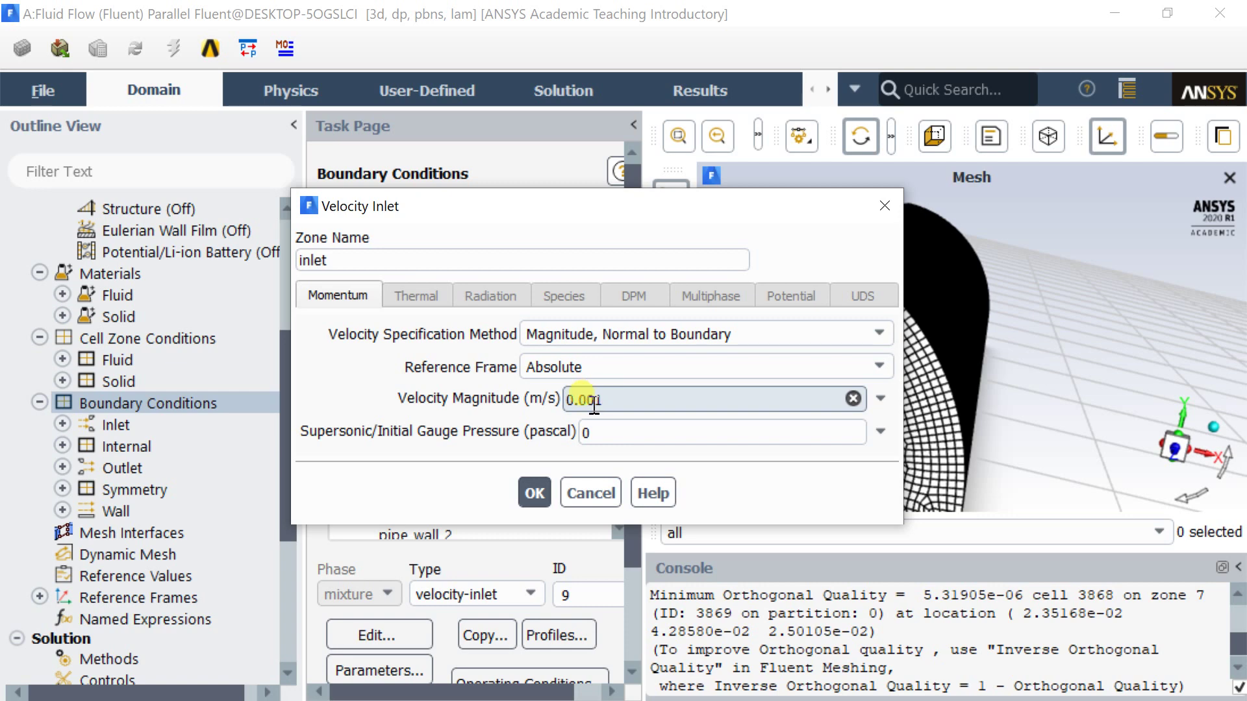
click(534, 493)
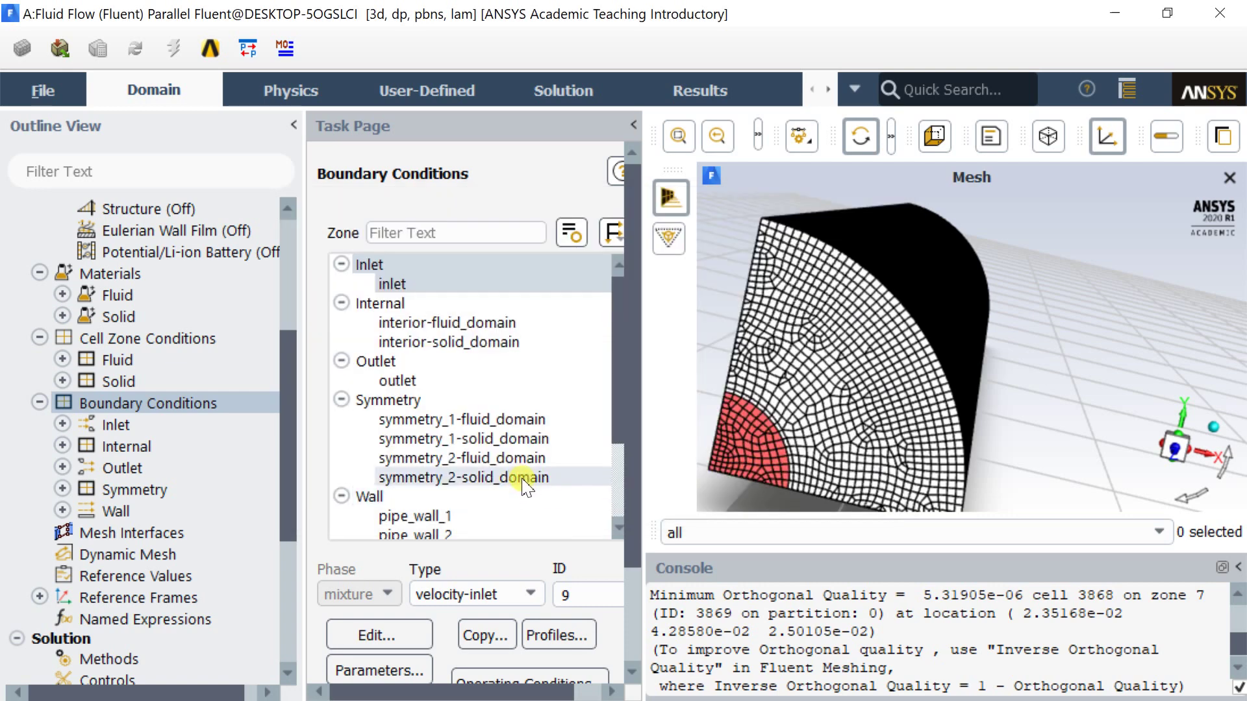
Check the boundary types assigned to the outlet and the four symmetry zones
click(452, 398)
click(447, 381)
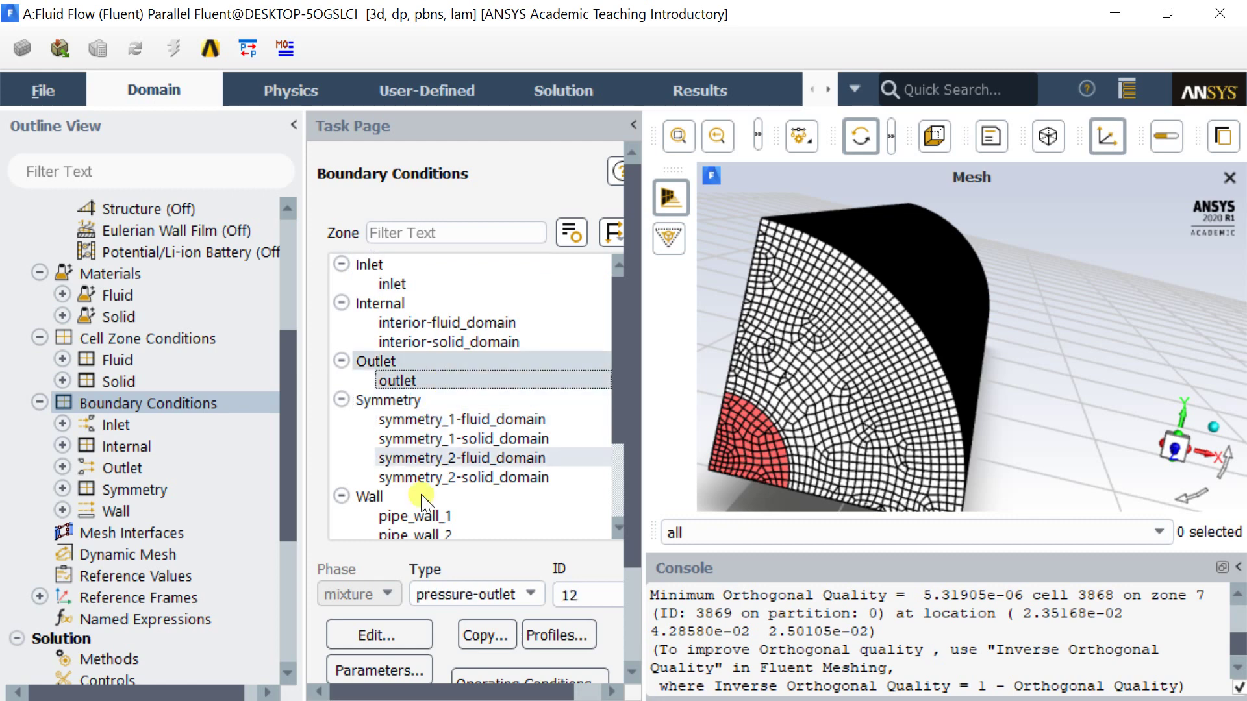
click(445, 420)
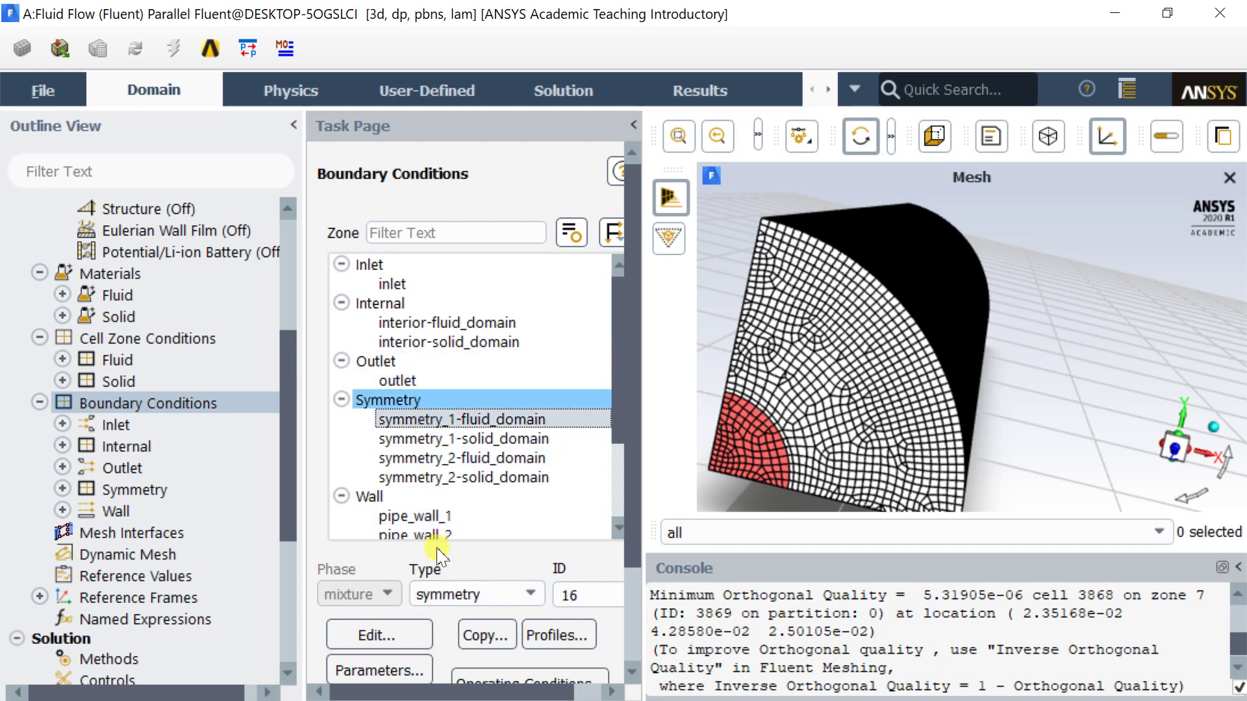
click(393, 633)
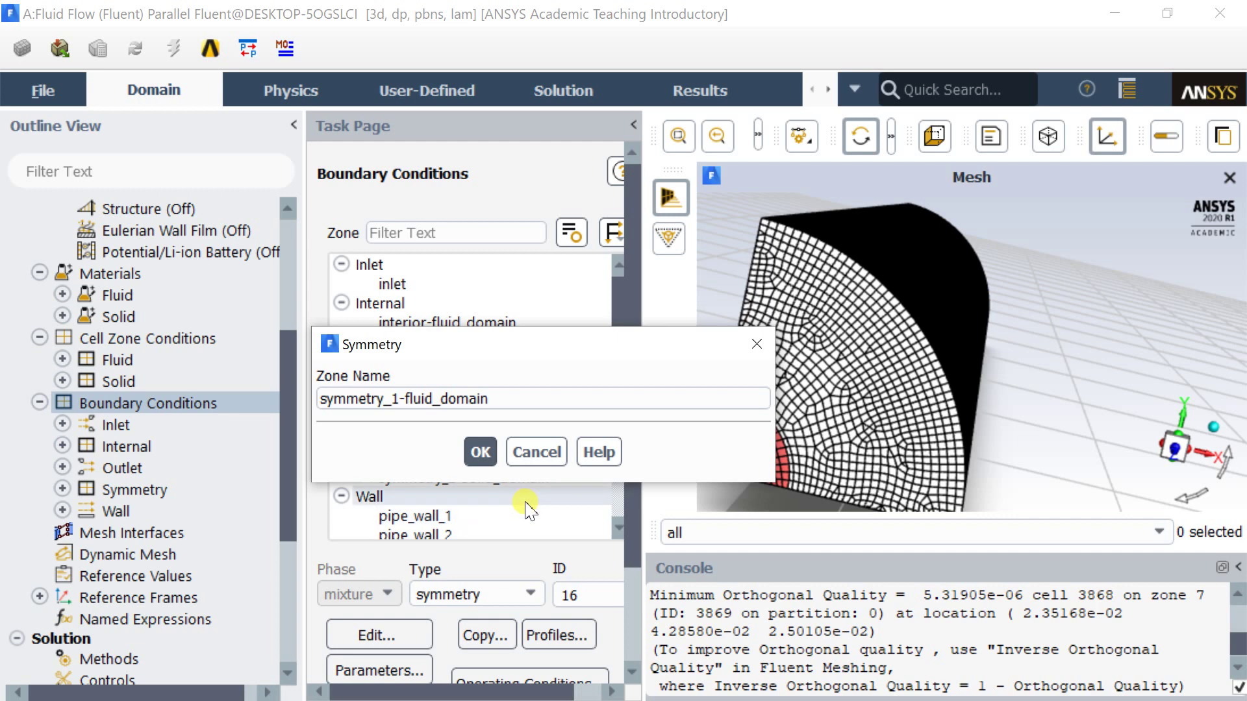
click(477, 452)
click(455, 439)
click(455, 457)
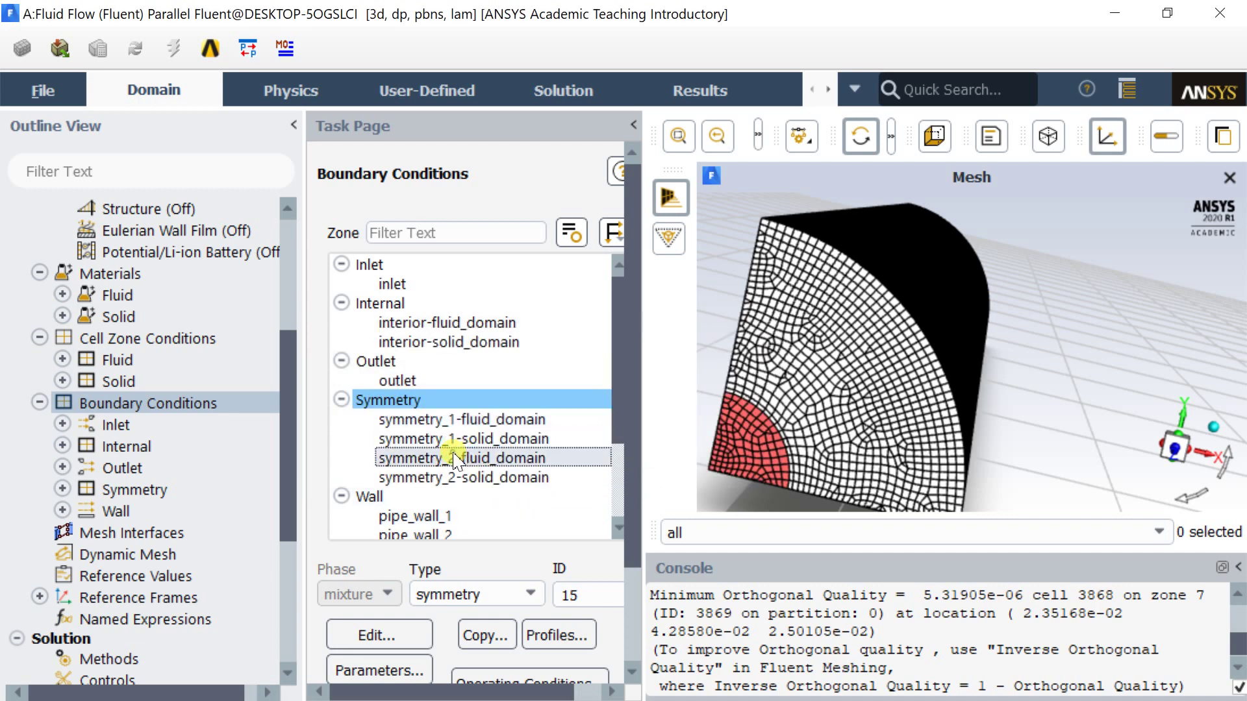
click(454, 474)
Check the boundary type of each wall zone, from pipe_wall_1 through wall_2
scroll(465, 466, down, 2)
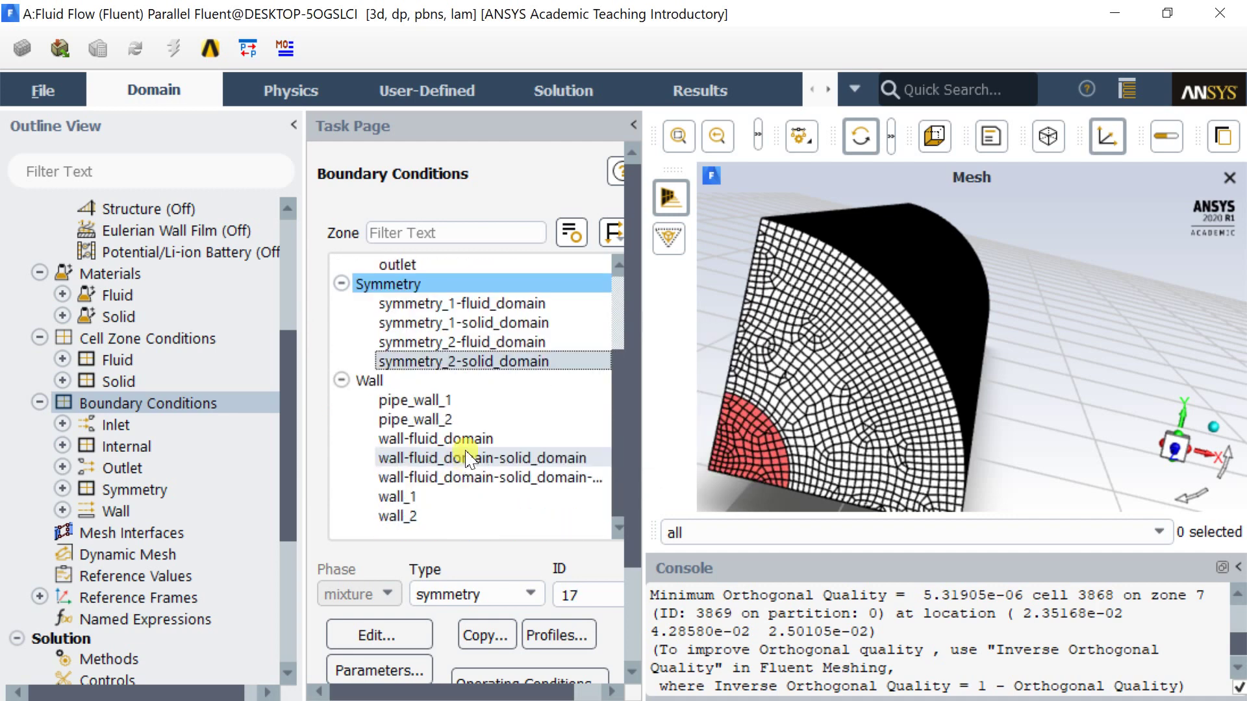
click(467, 403)
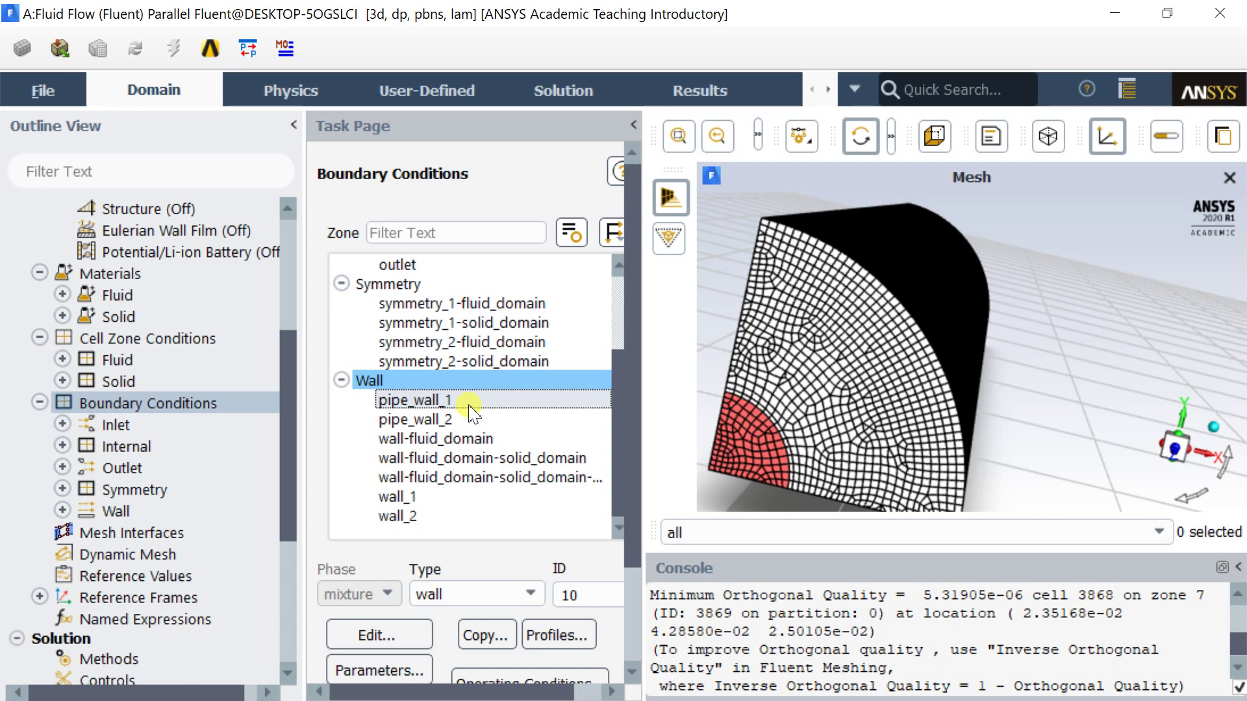
click(468, 420)
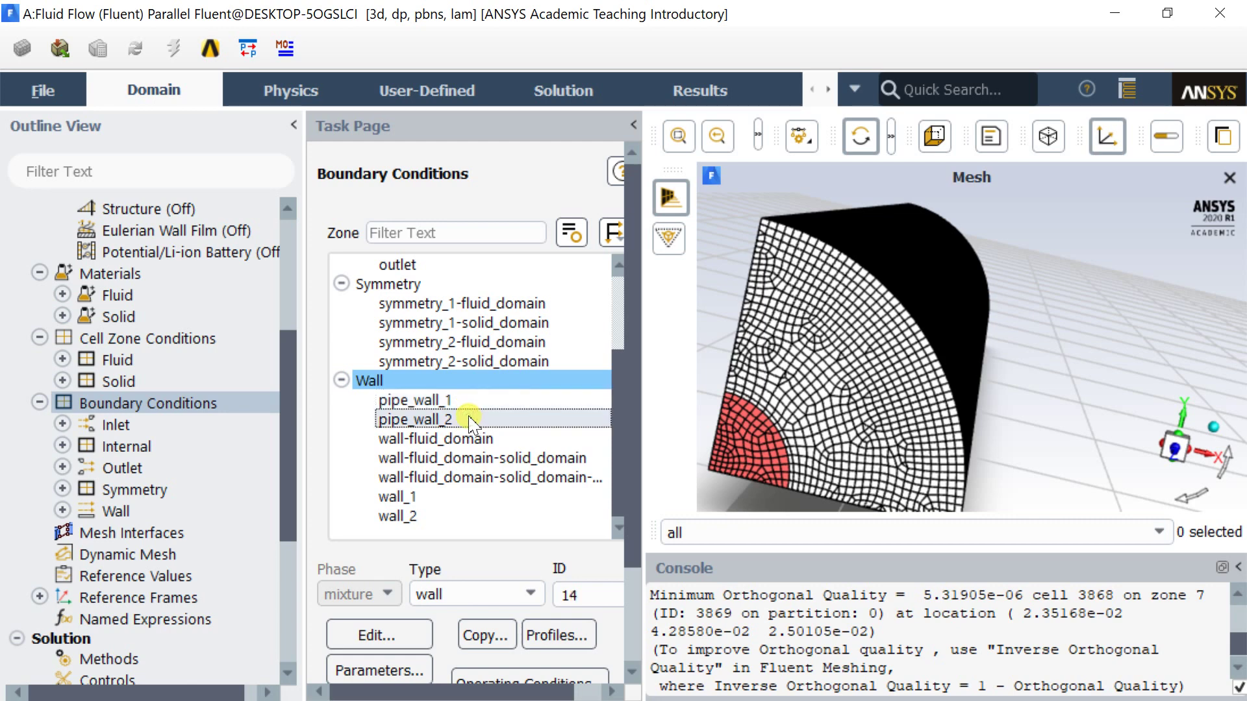
click(469, 439)
click(471, 458)
click(473, 477)
scroll(472, 487, down, 2)
click(421, 393)
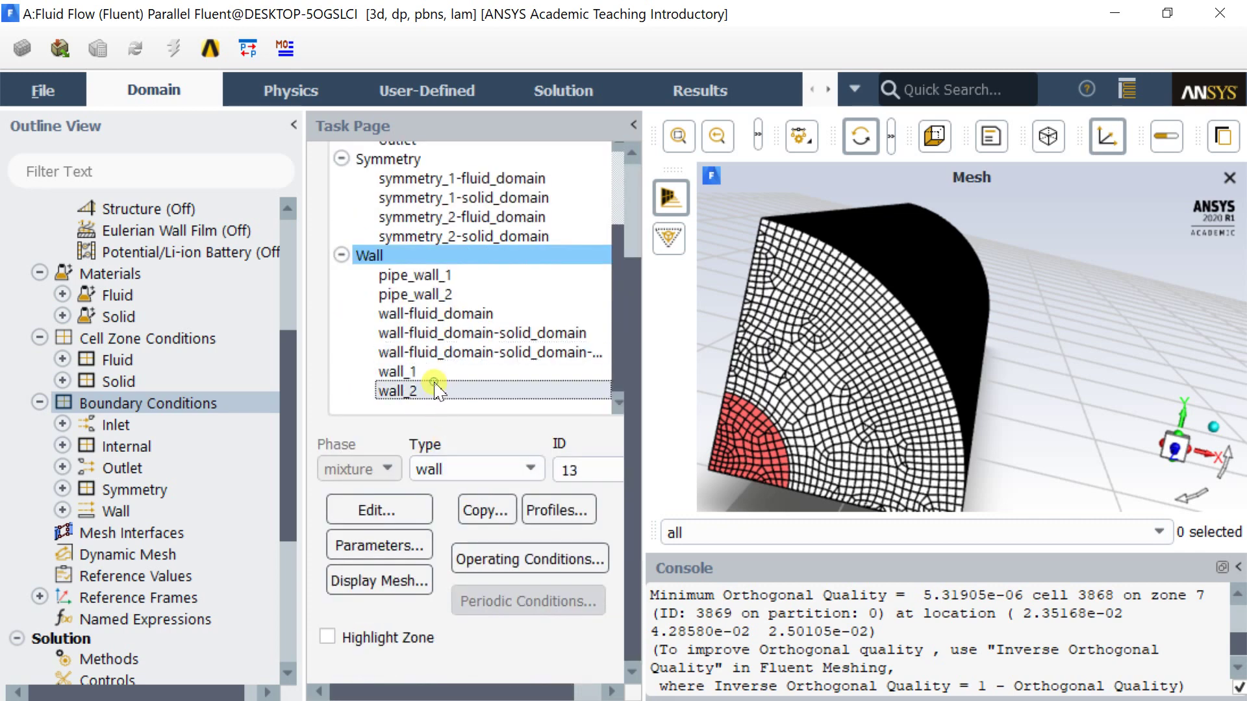
Set the pressure-velocity coupling scheme in the solution methods to SIMPLEC
scroll(198, 474, down, 2)
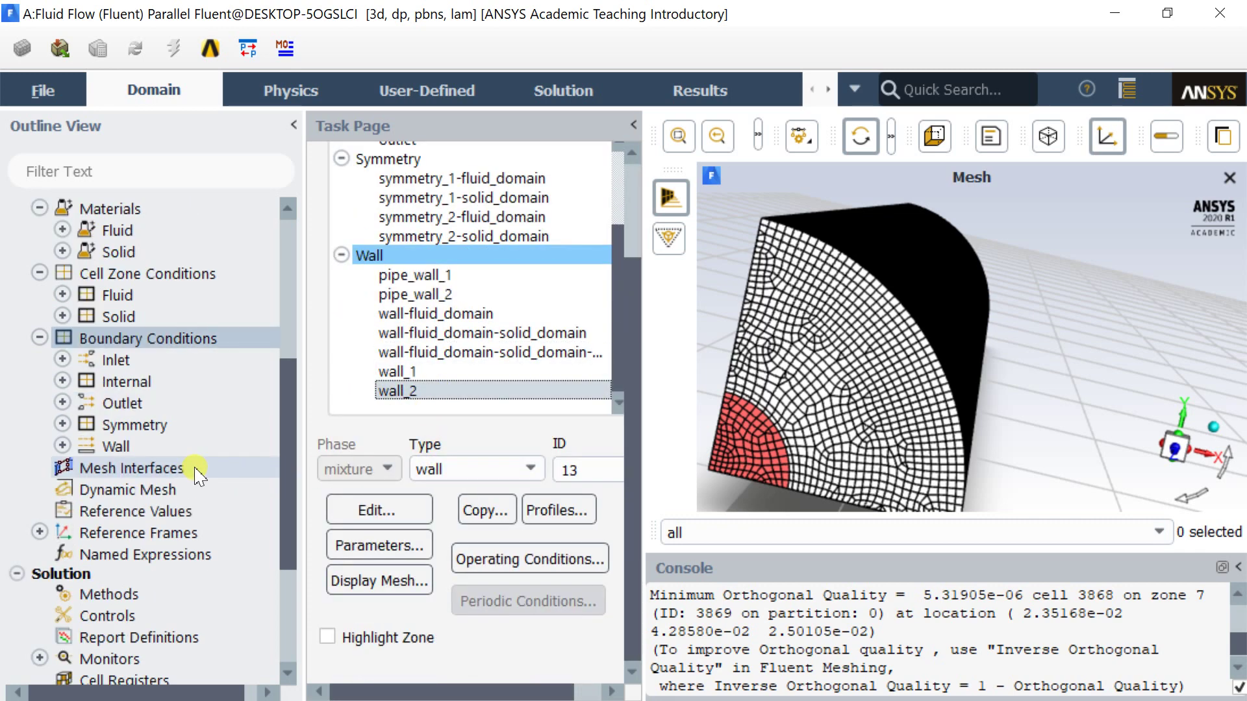
scroll(187, 477, down, 2)
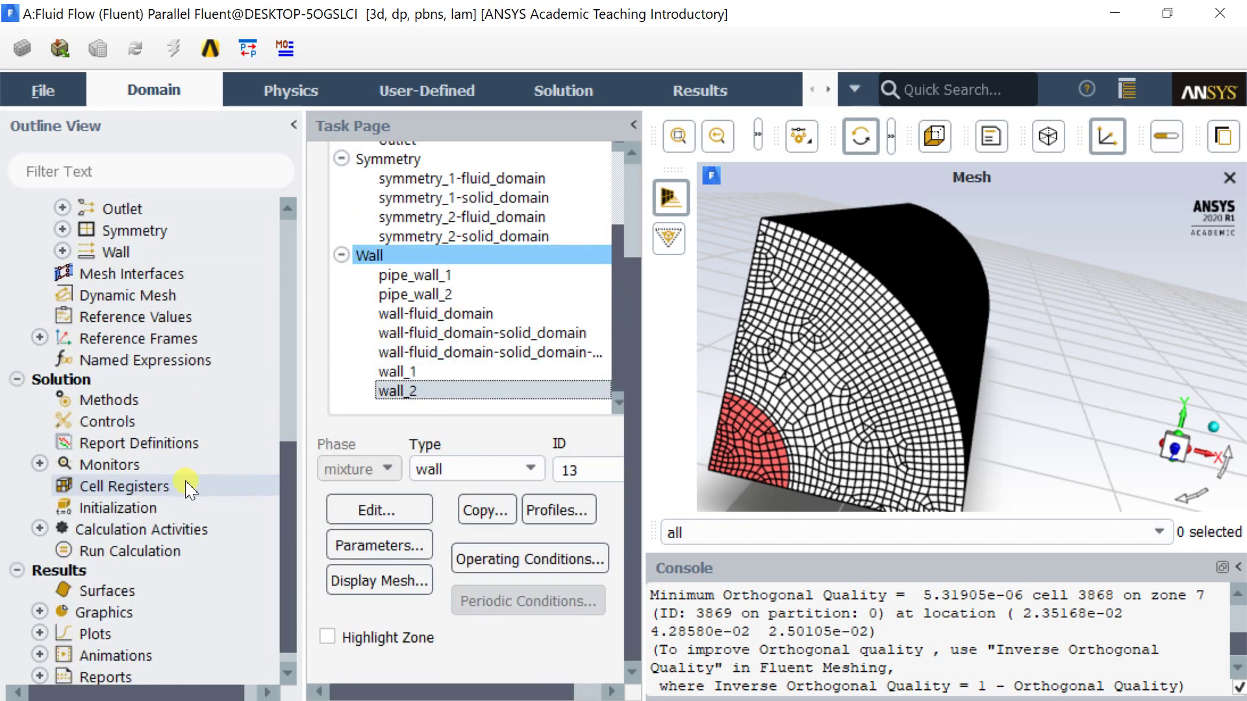
click(185, 400)
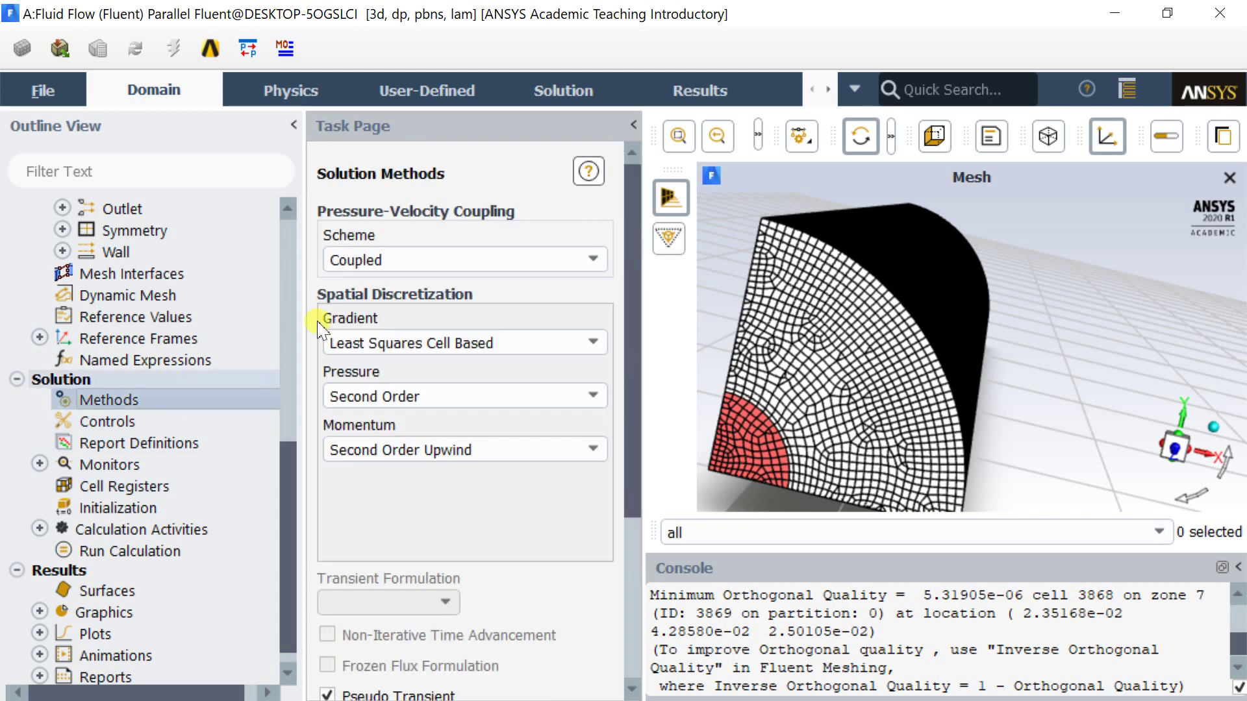
click(458, 266)
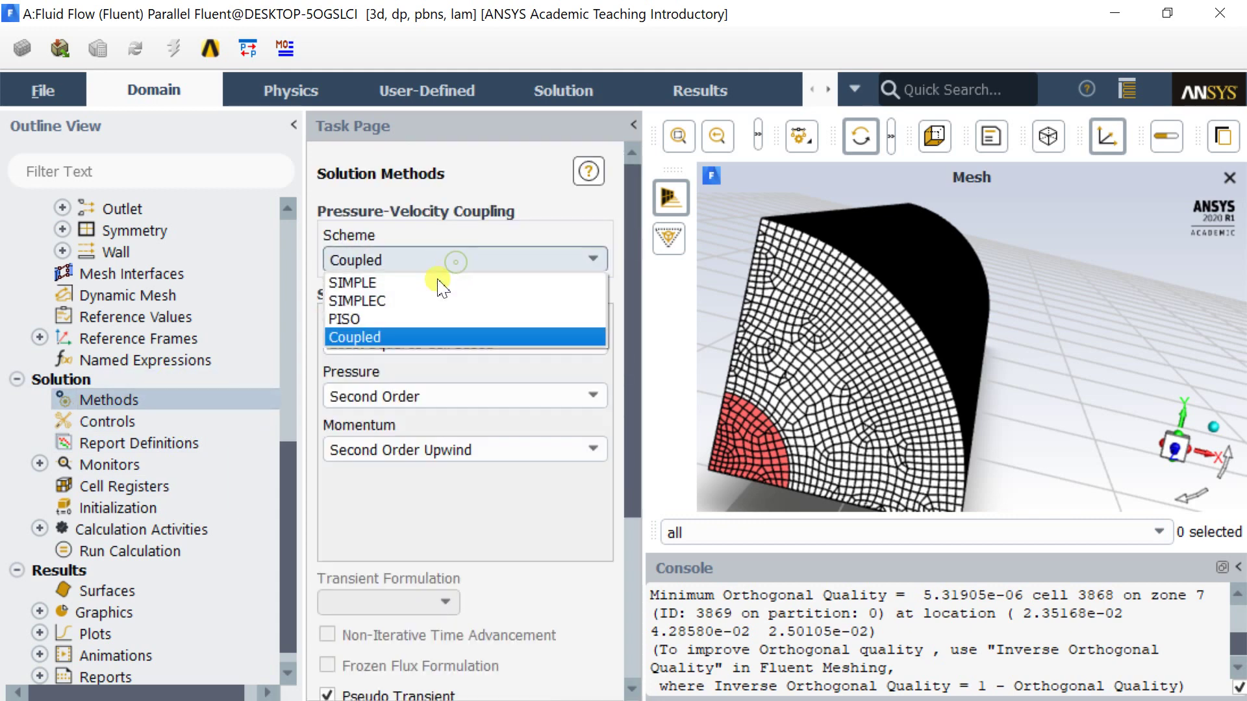
click(413, 297)
Set the gradient to Green-Gauss Cell Based, keeping Second Order pressure and Second Order Upwind momentum
click(393, 384)
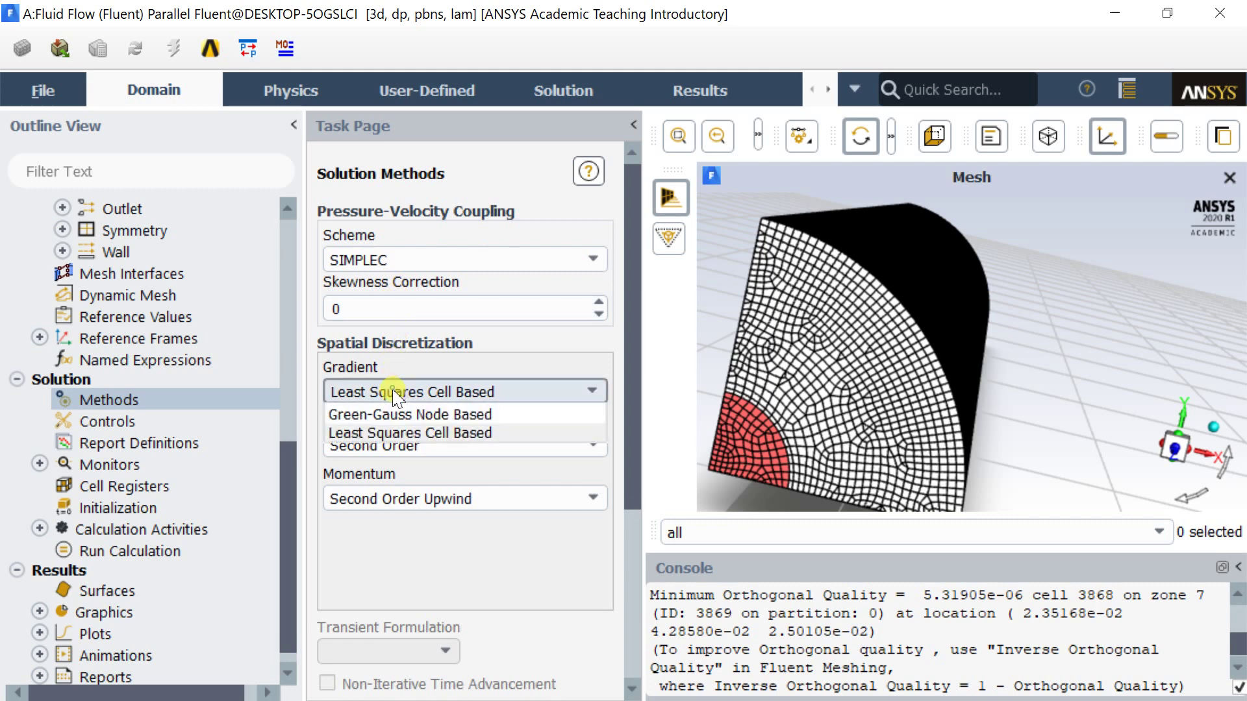
click(389, 413)
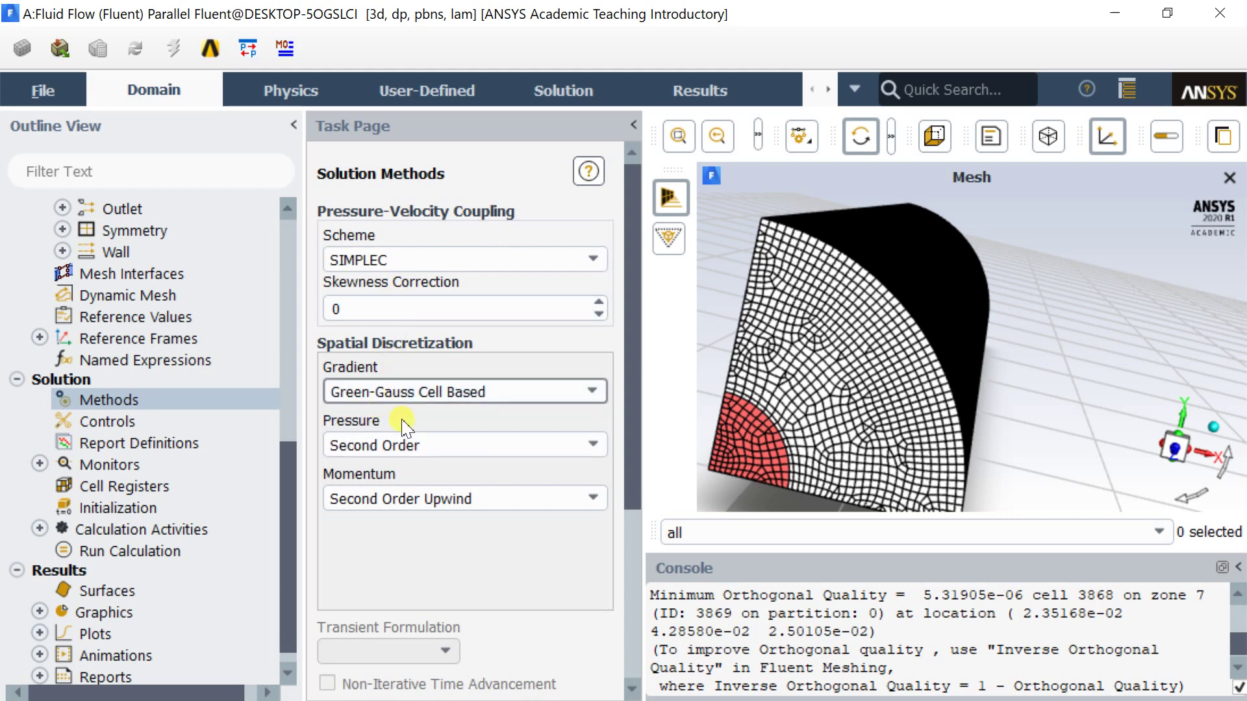
click(404, 447)
click(404, 466)
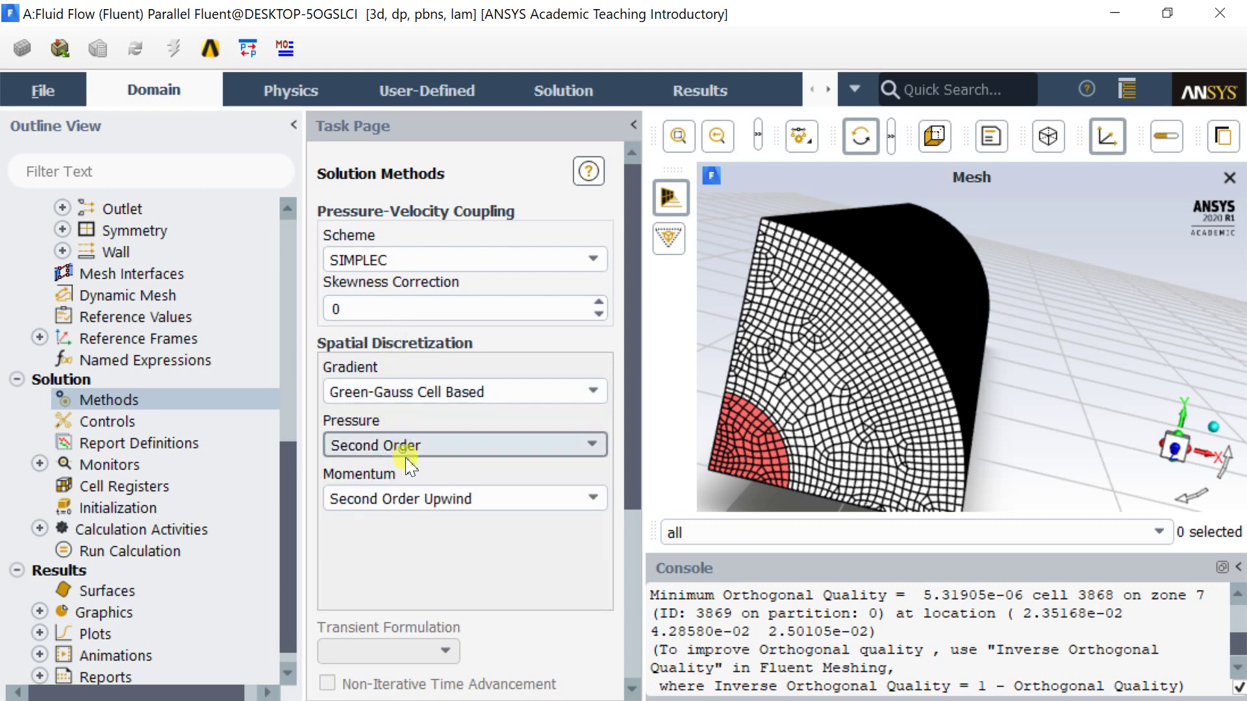
click(416, 498)
click(402, 496)
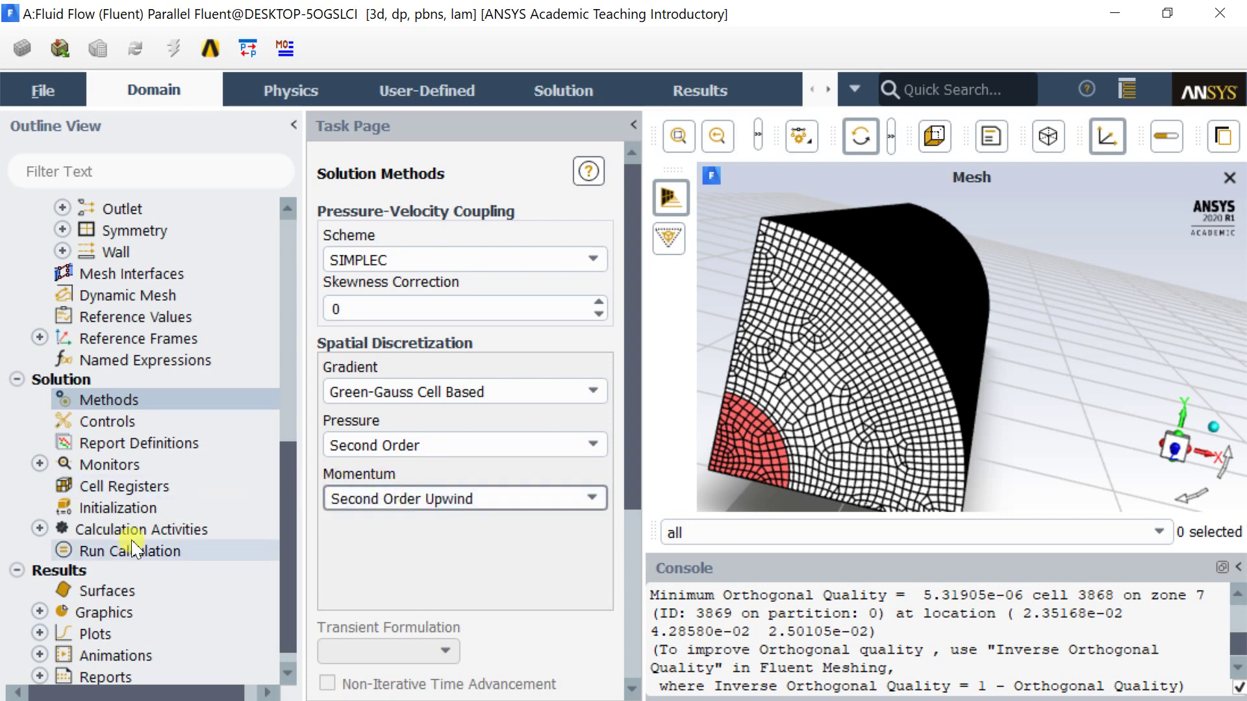
Set the absolute convergence criterion of the continuity residual to 1e-6
double_click(110, 465)
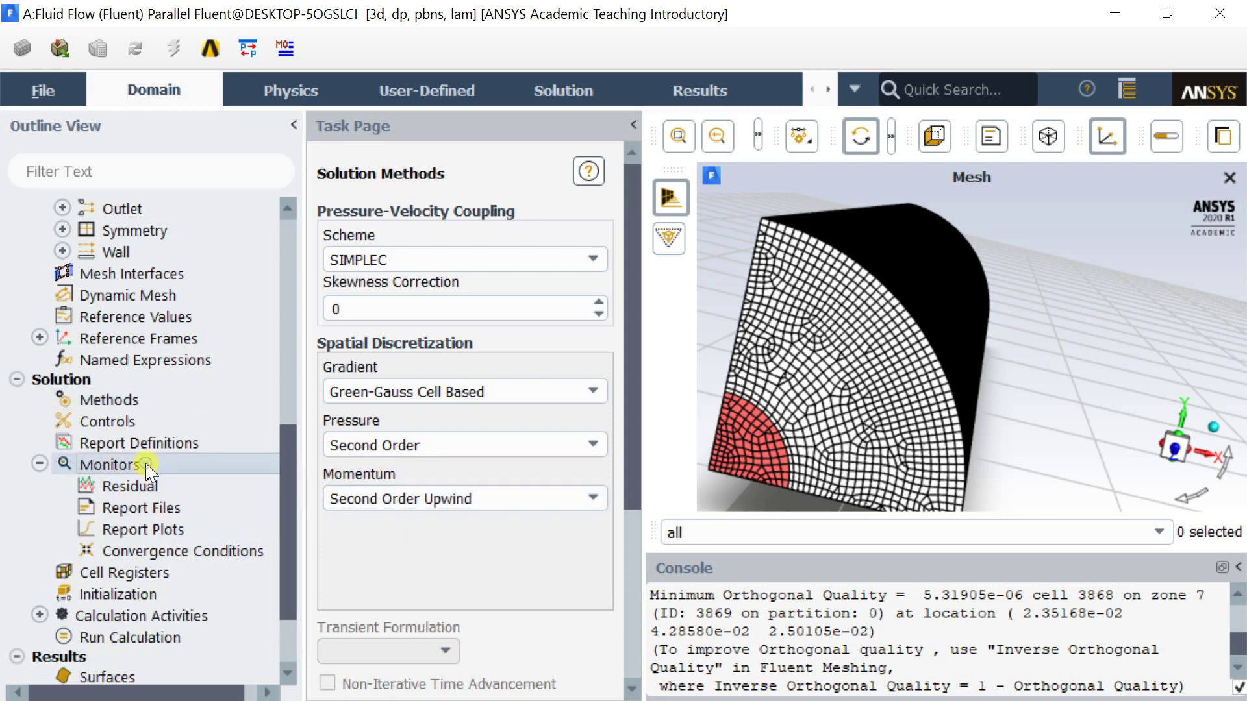
double_click(133, 487)
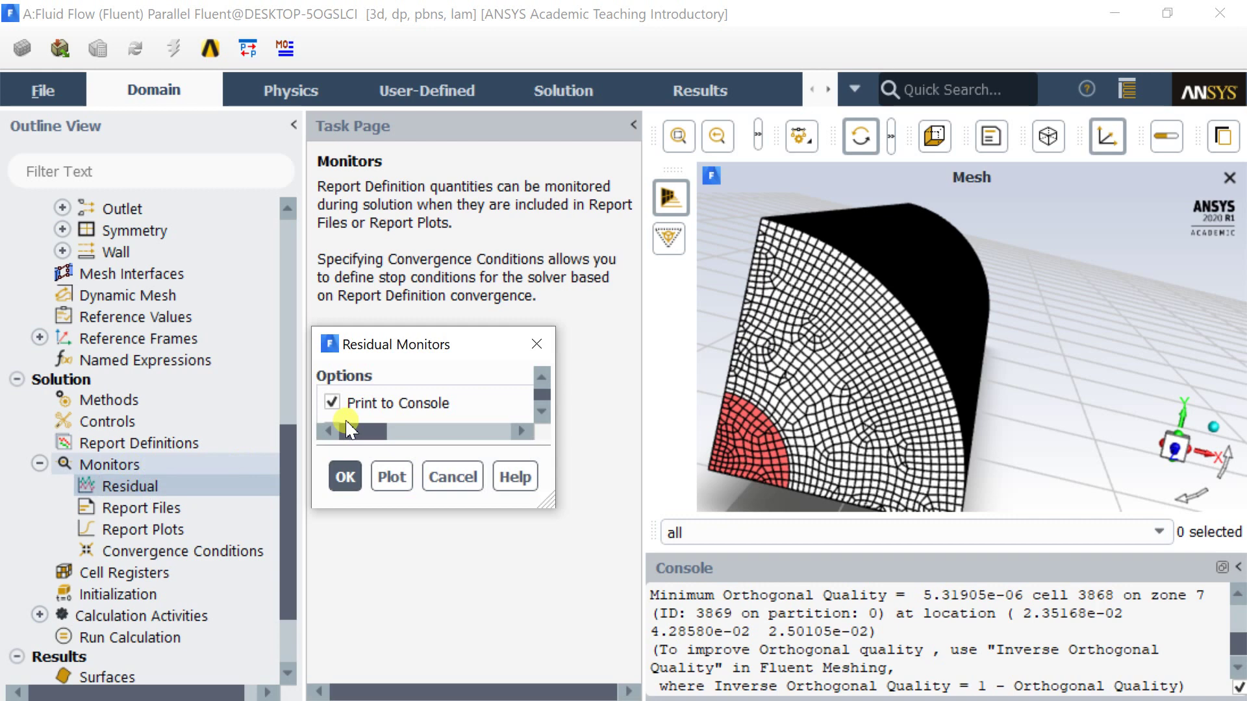
drag(345, 228, 343, 165)
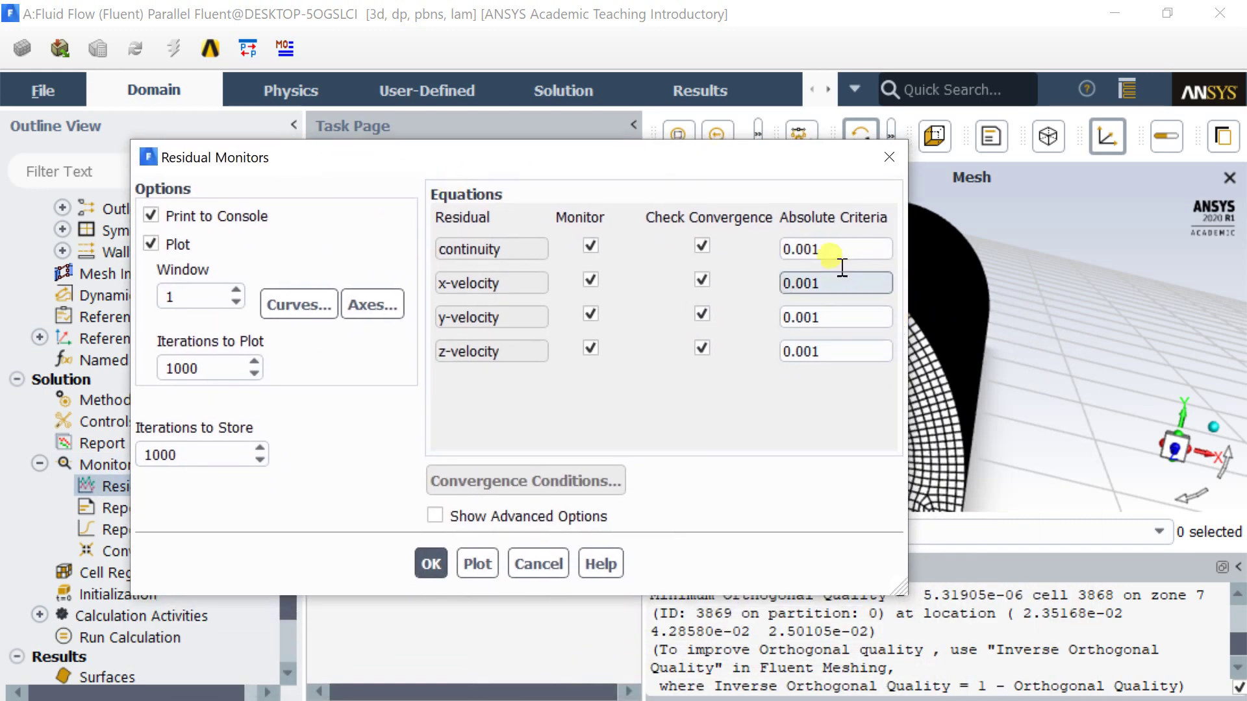
double_click(829, 251)
text(1e-6)
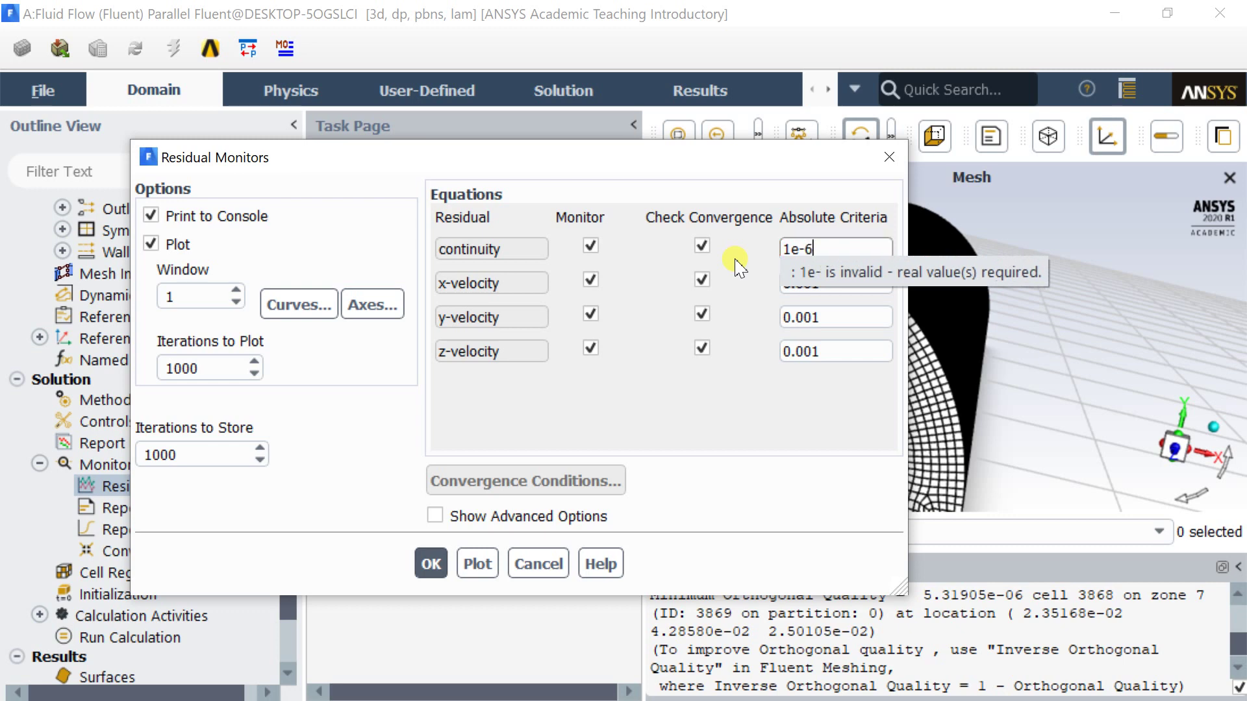
Copy the 1e-6 continuity criterion to the x-, y- and z-velocity residuals and apply the residual monitor settings
click(822, 258)
key(ctrl+c)
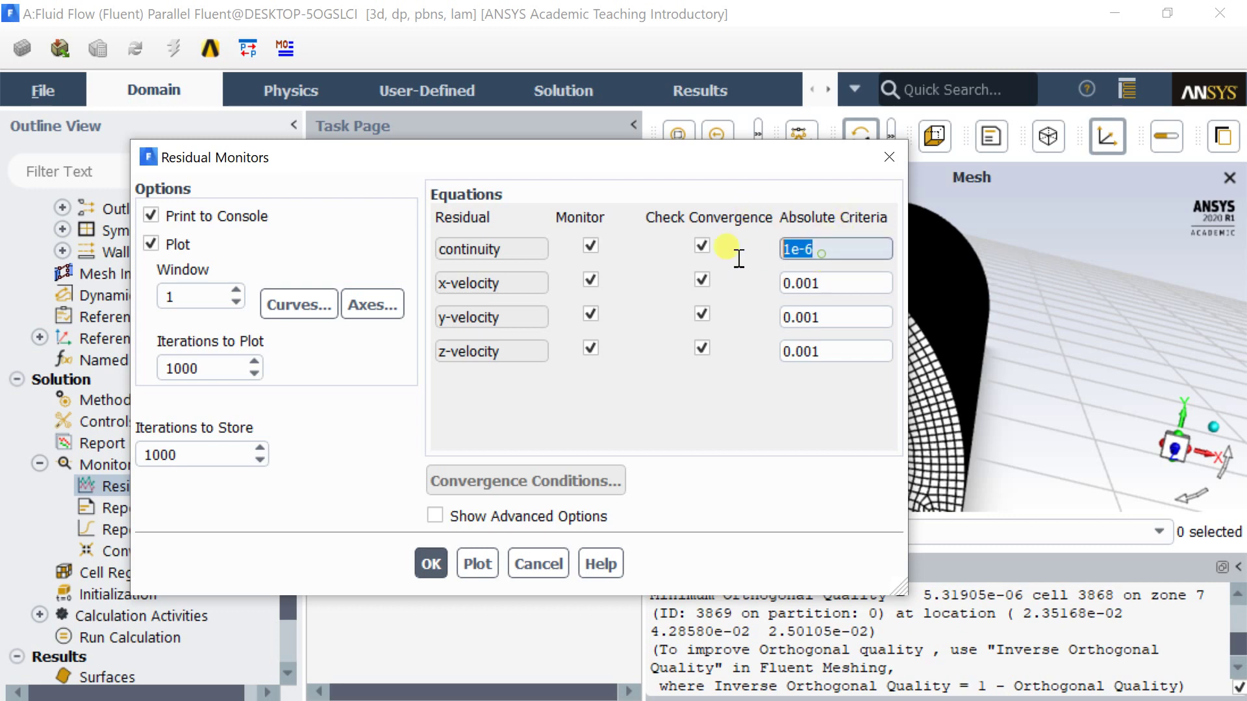
click(837, 281)
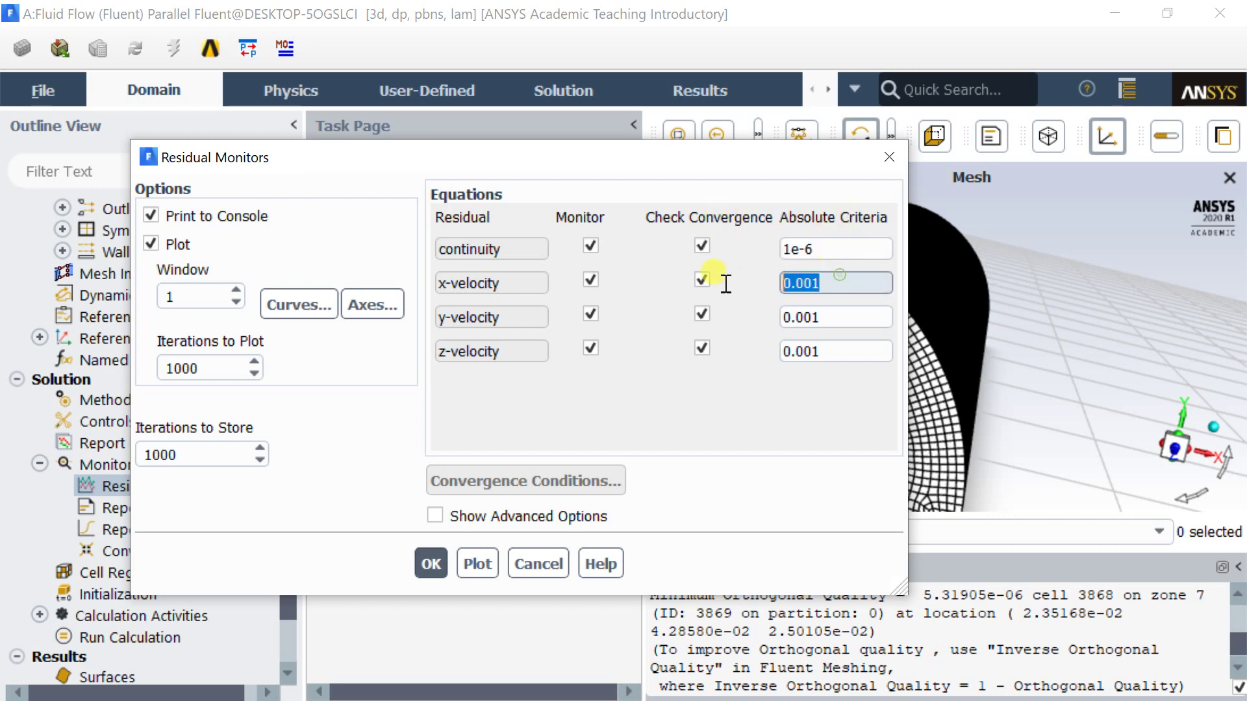
key(ctrl+v)
click(831, 317)
key(ctrl+v)
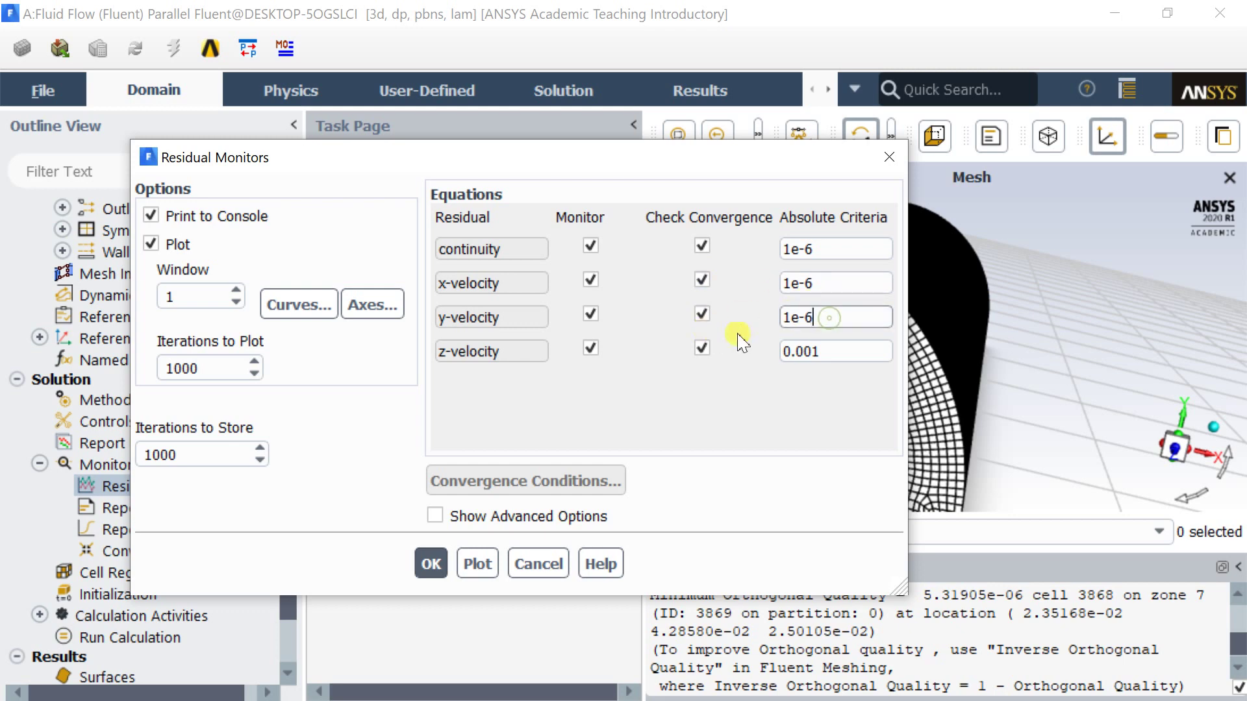
click(835, 349)
key(ctrl+v)
click(433, 566)
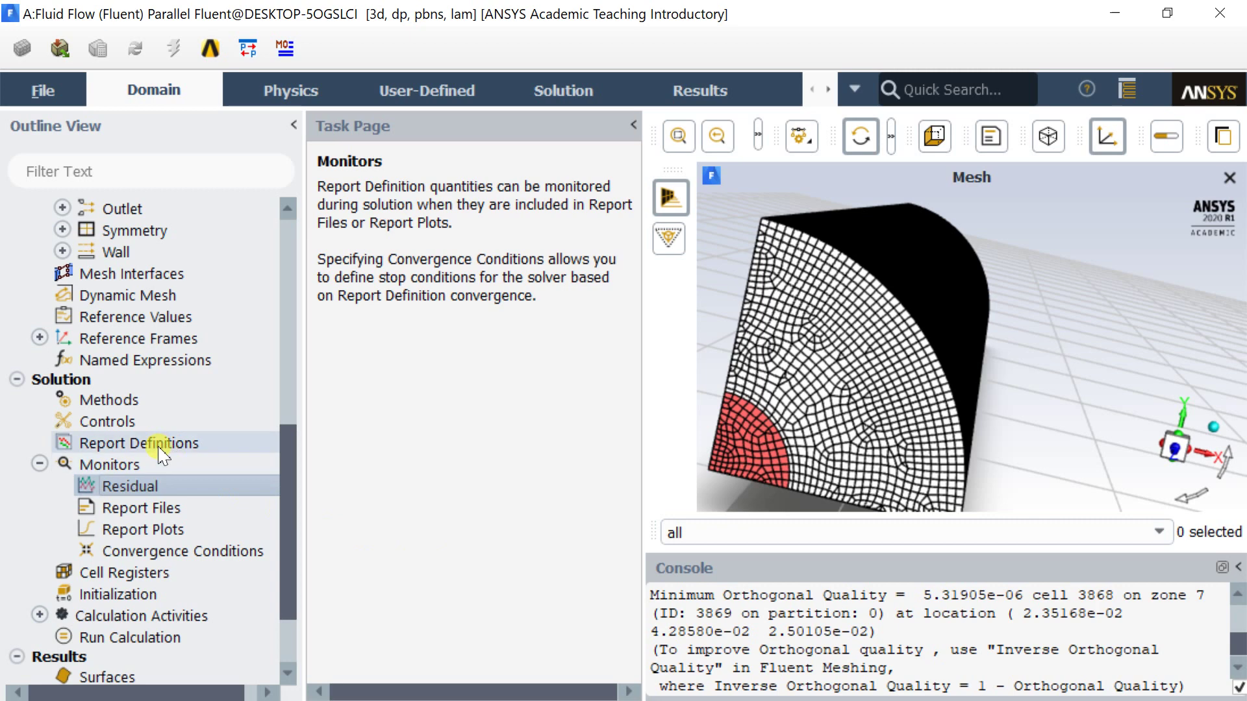
Initialize the solution with Standard Initialization, using computed initial values with a gauge pressure of 0 and a Z velocity of 0.001 m/s
scroll(159, 445, down, 2)
click(159, 490)
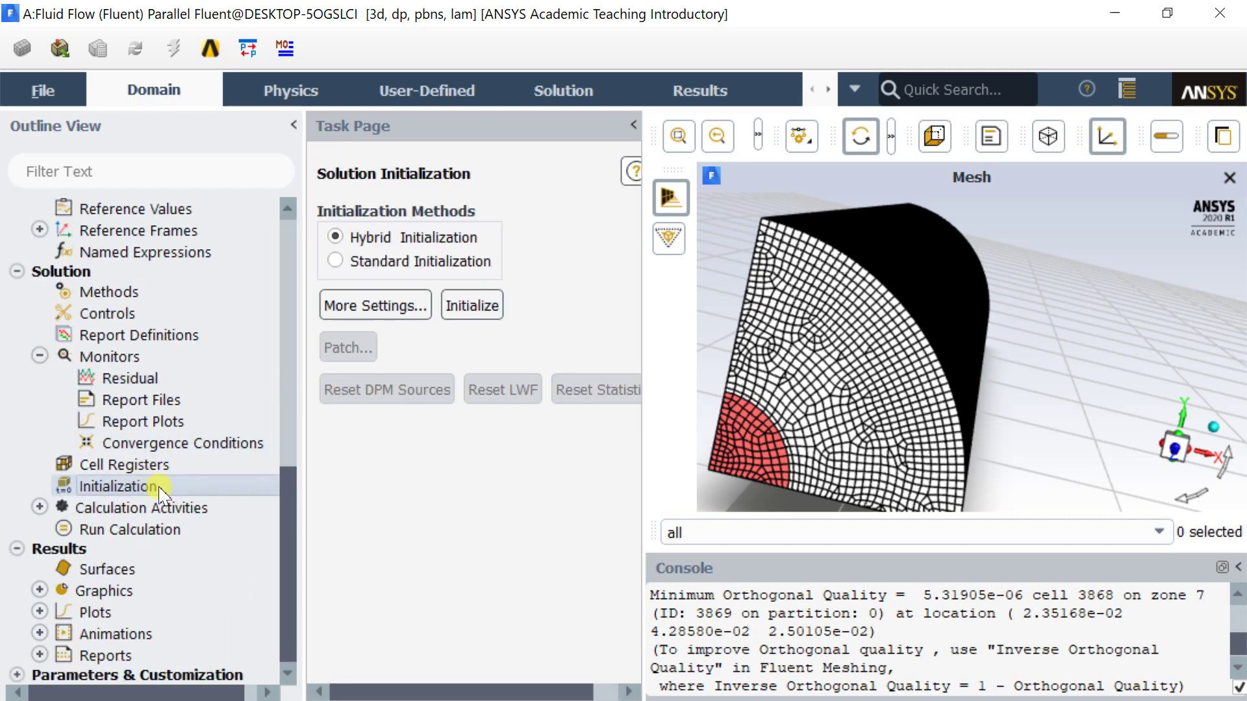
click(374, 262)
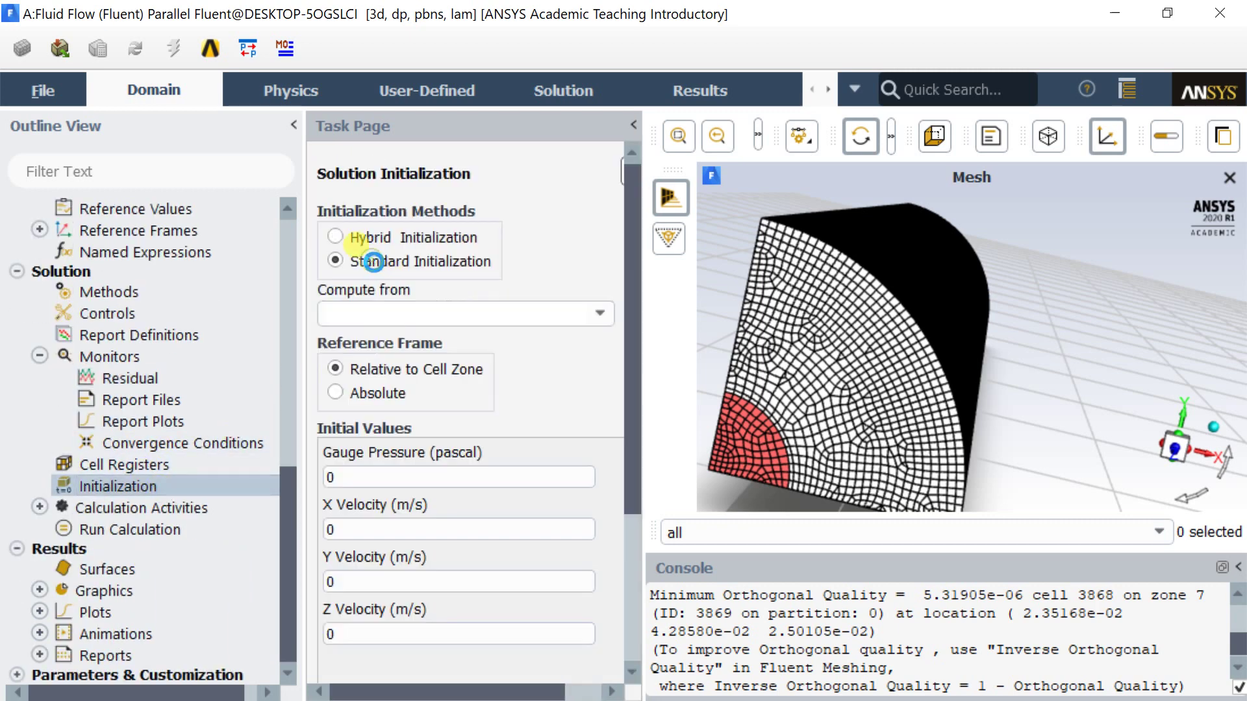
click(598, 313)
click(390, 392)
scroll(633, 444, down, 1)
scroll(633, 444, down, 3)
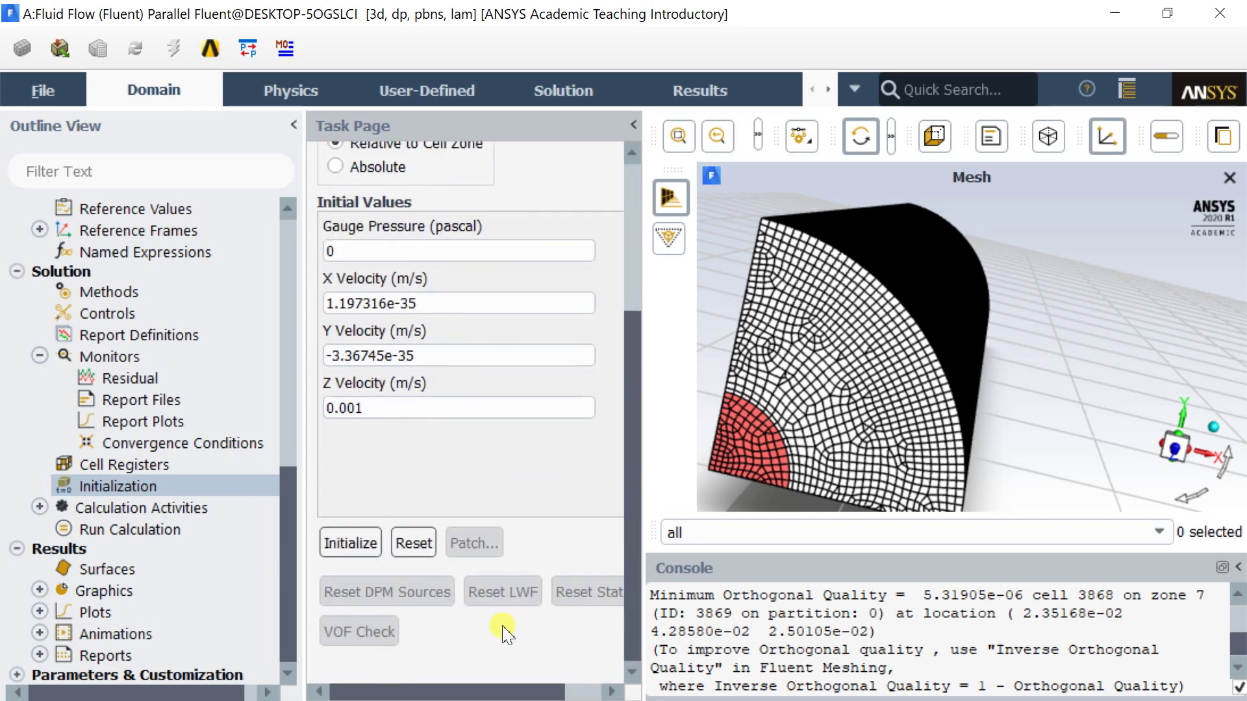
click(357, 543)
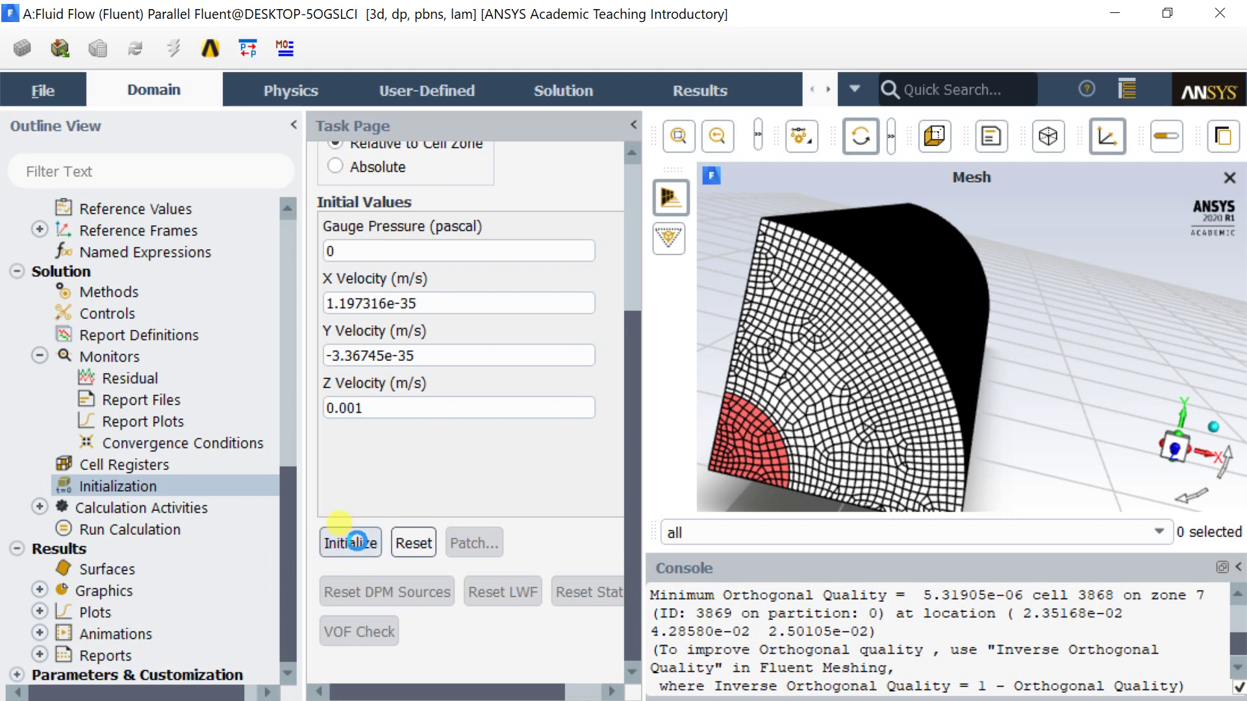
Run the calculation for 500 iterations and acknowledge its completion
click(124, 529)
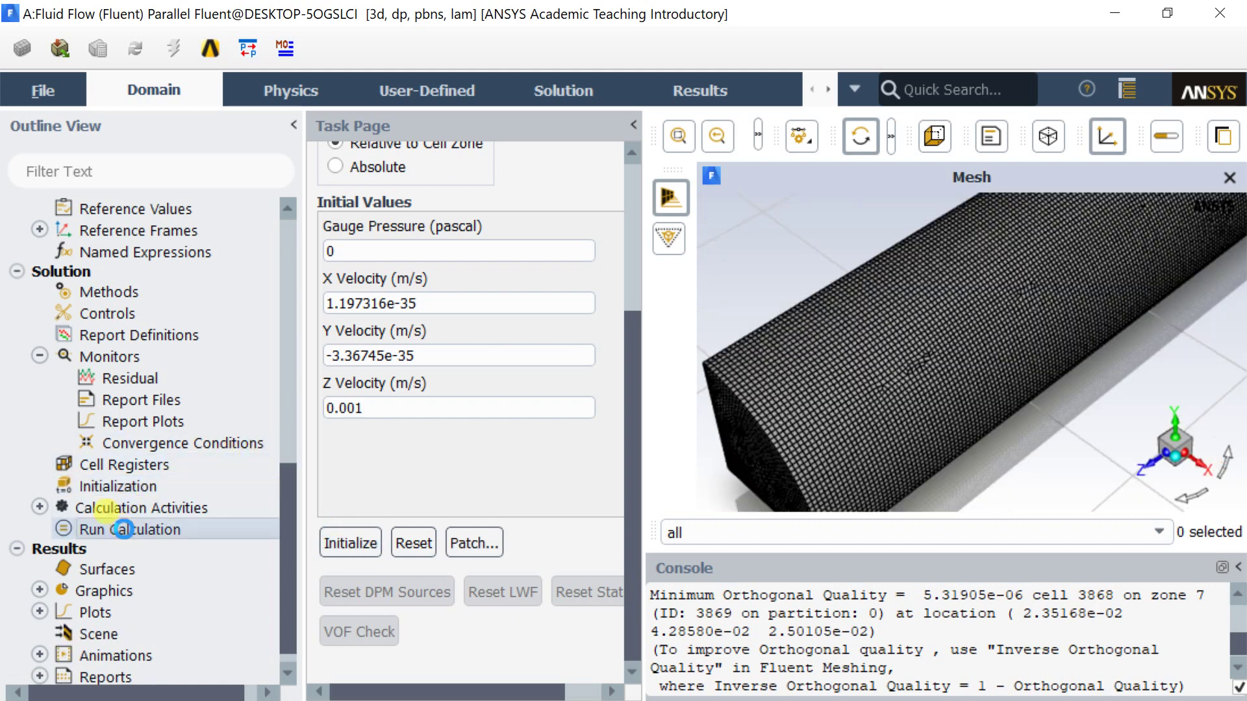
click(371, 315)
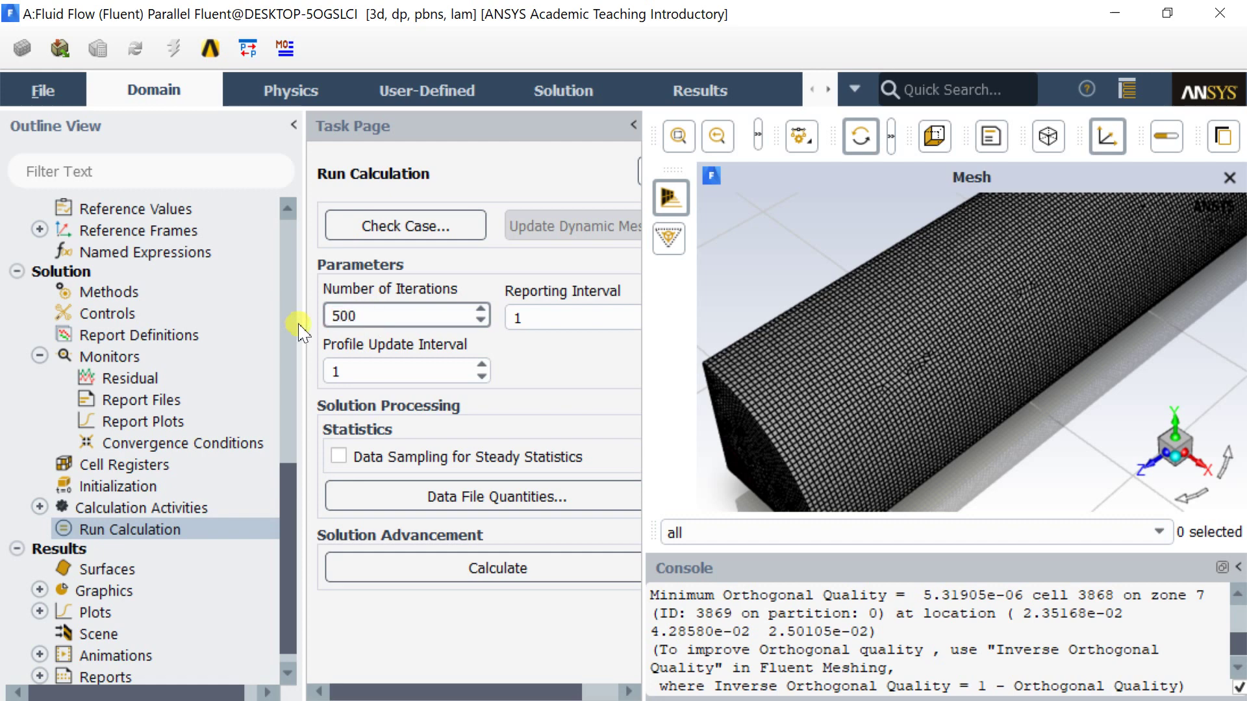
click(459, 564)
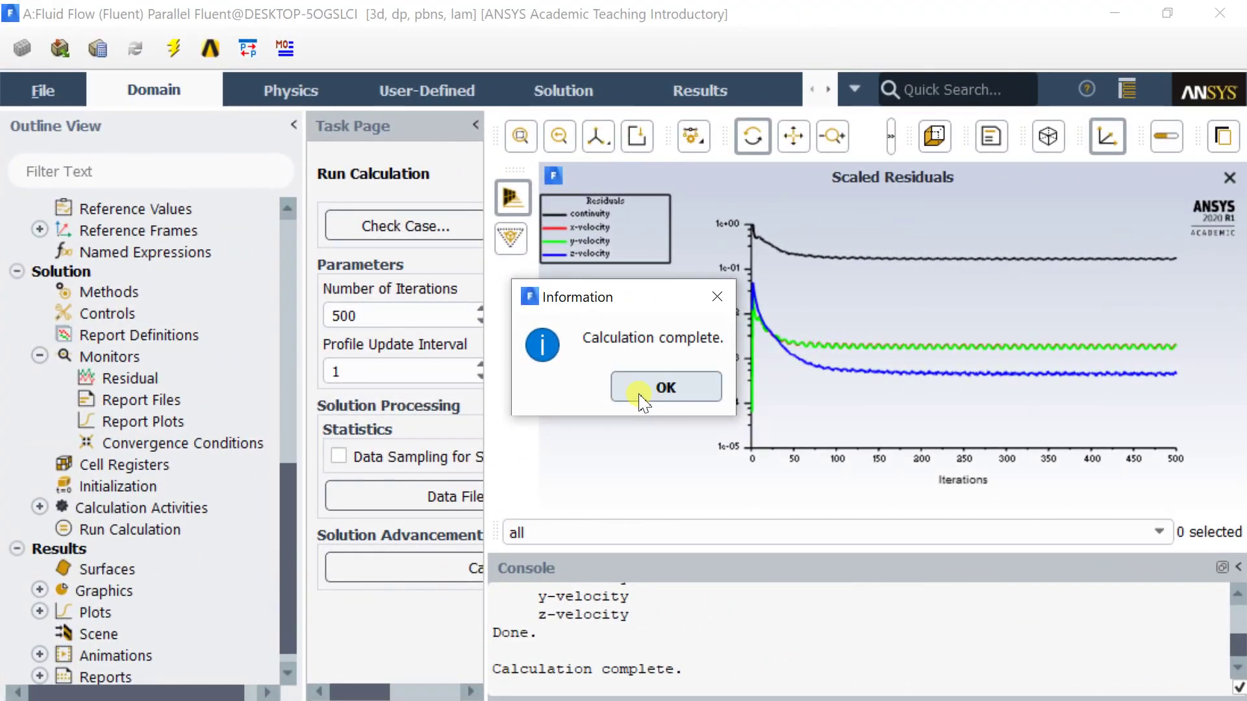
click(640, 393)
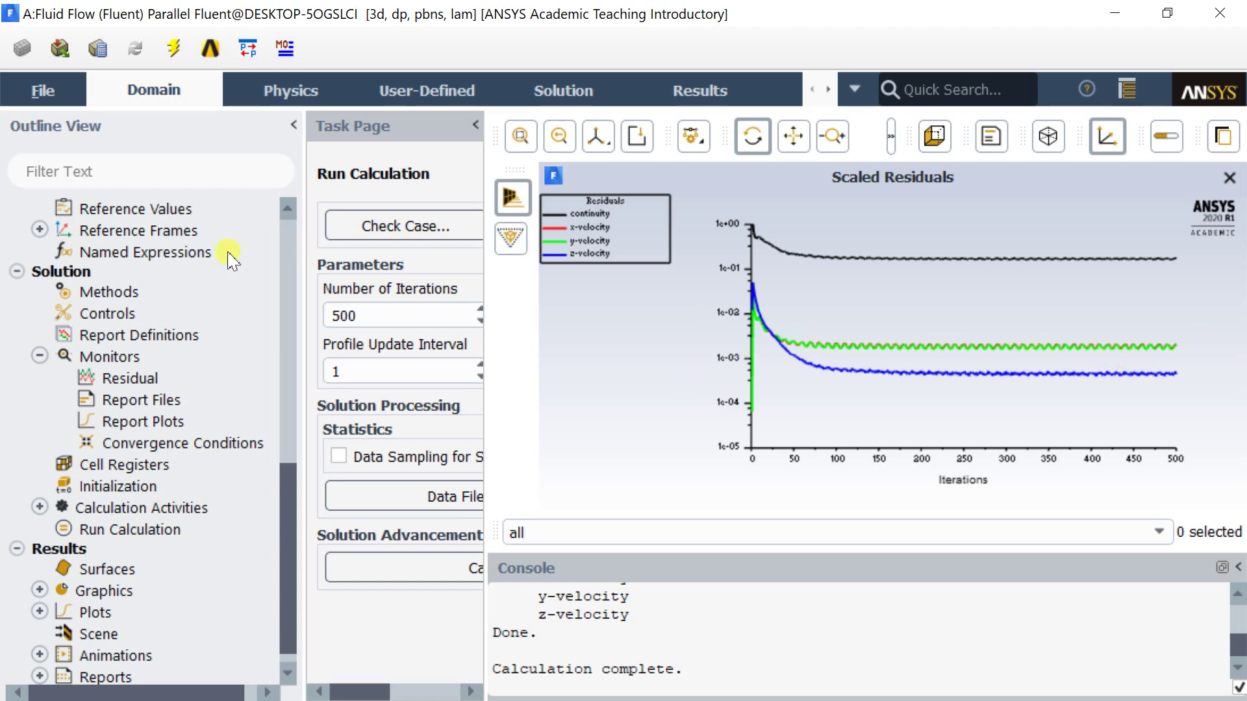
Save the project and close Fluent to return to Workbench
click(64, 82)
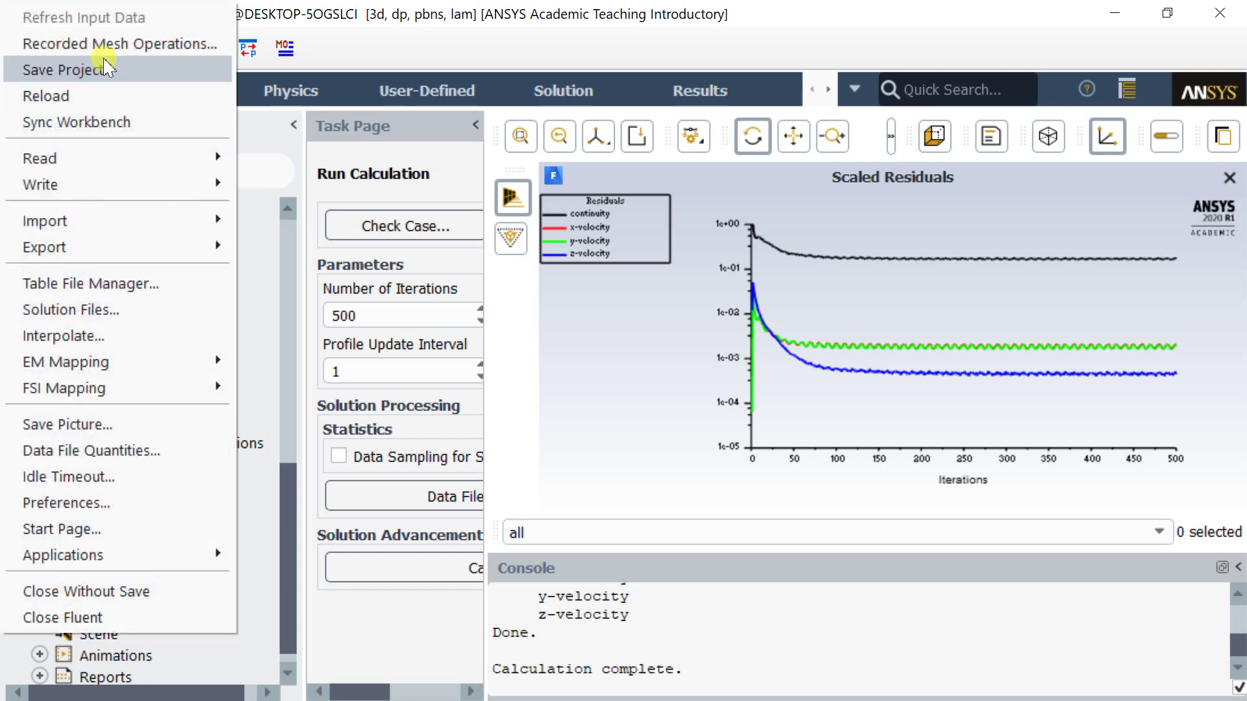
click(116, 70)
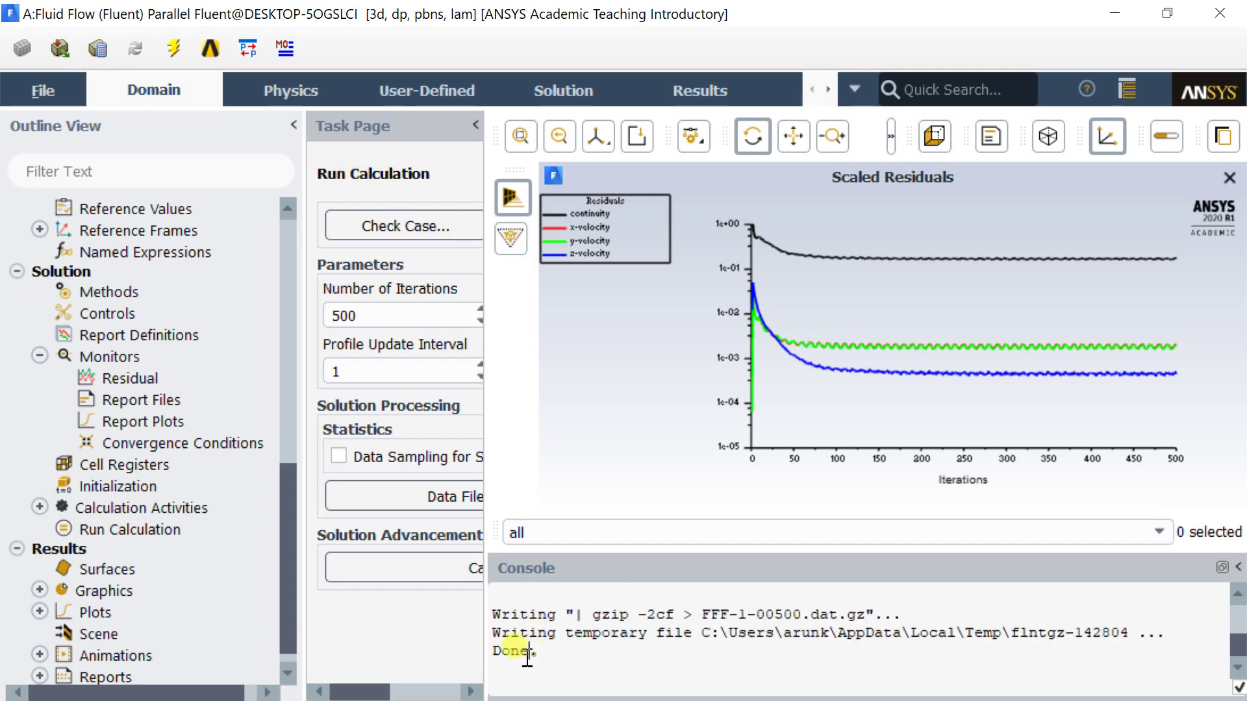
click(1214, 20)
click(658, 389)
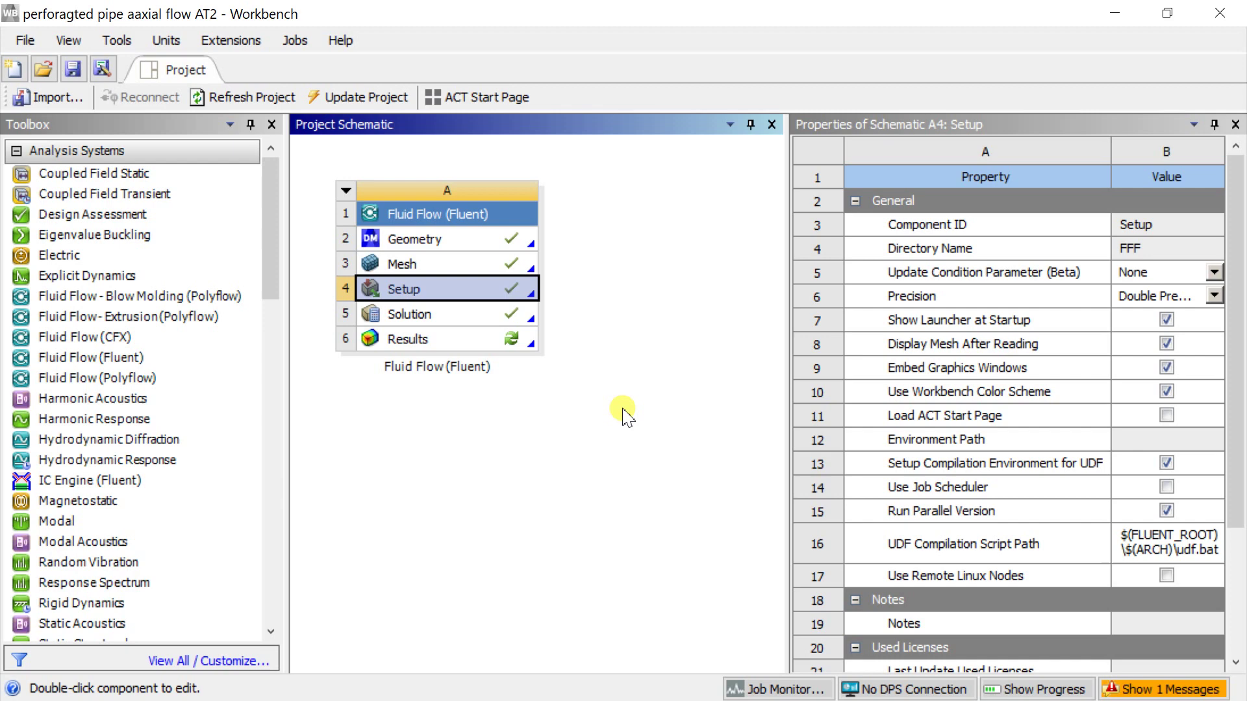
Open the results in CFD-Post and create a 3D velocity streamline starting from the inlet with 25 equally spaced points
double_click(489, 340)
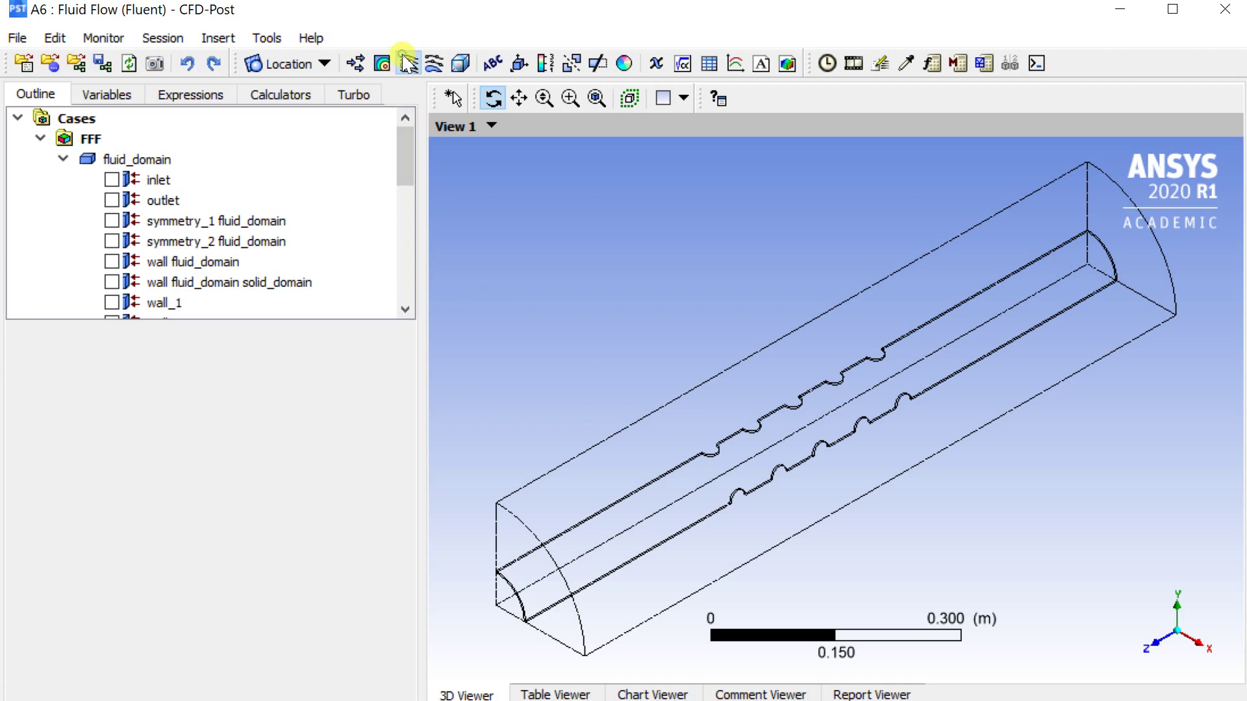
click(407, 63)
click(458, 150)
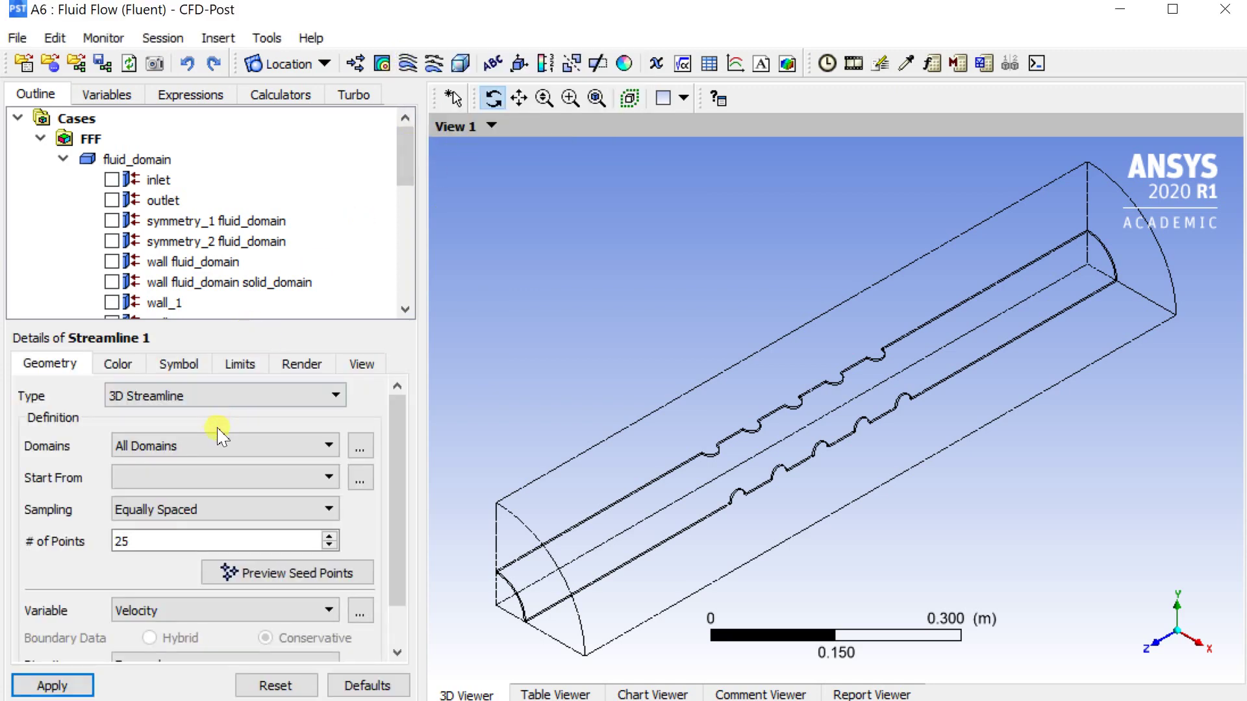
click(195, 477)
scroll(175, 512, up, 2)
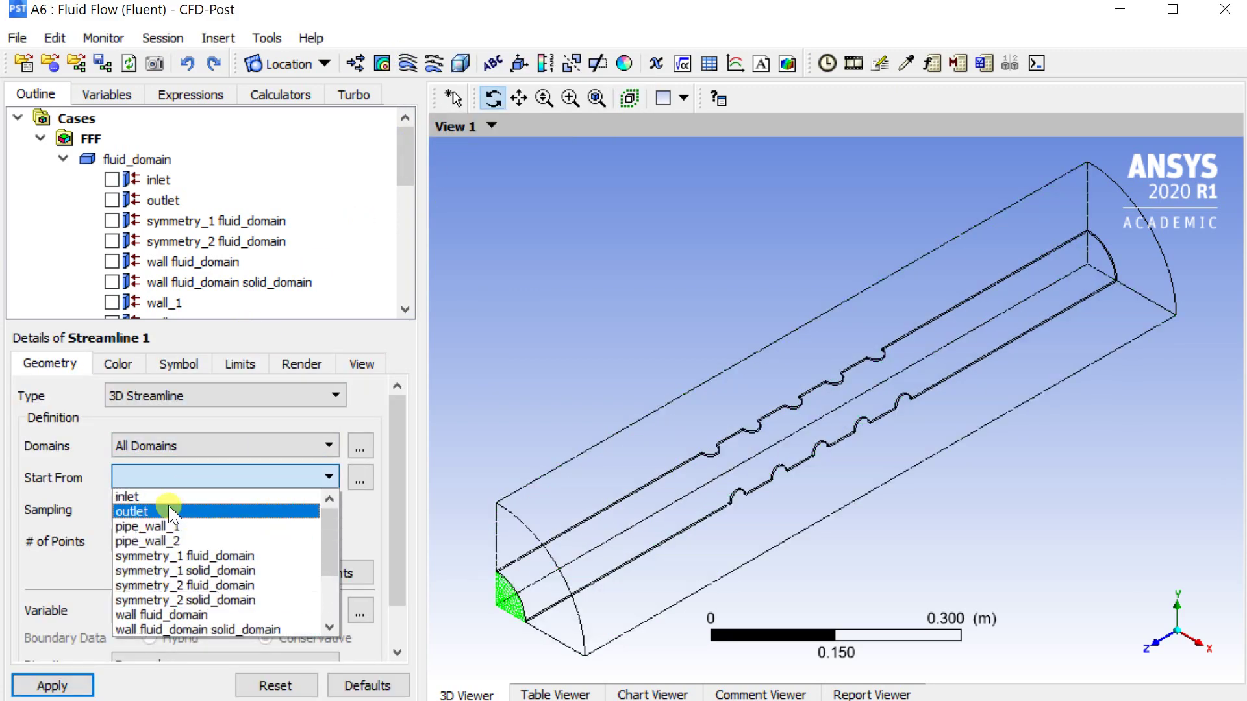
click(164, 497)
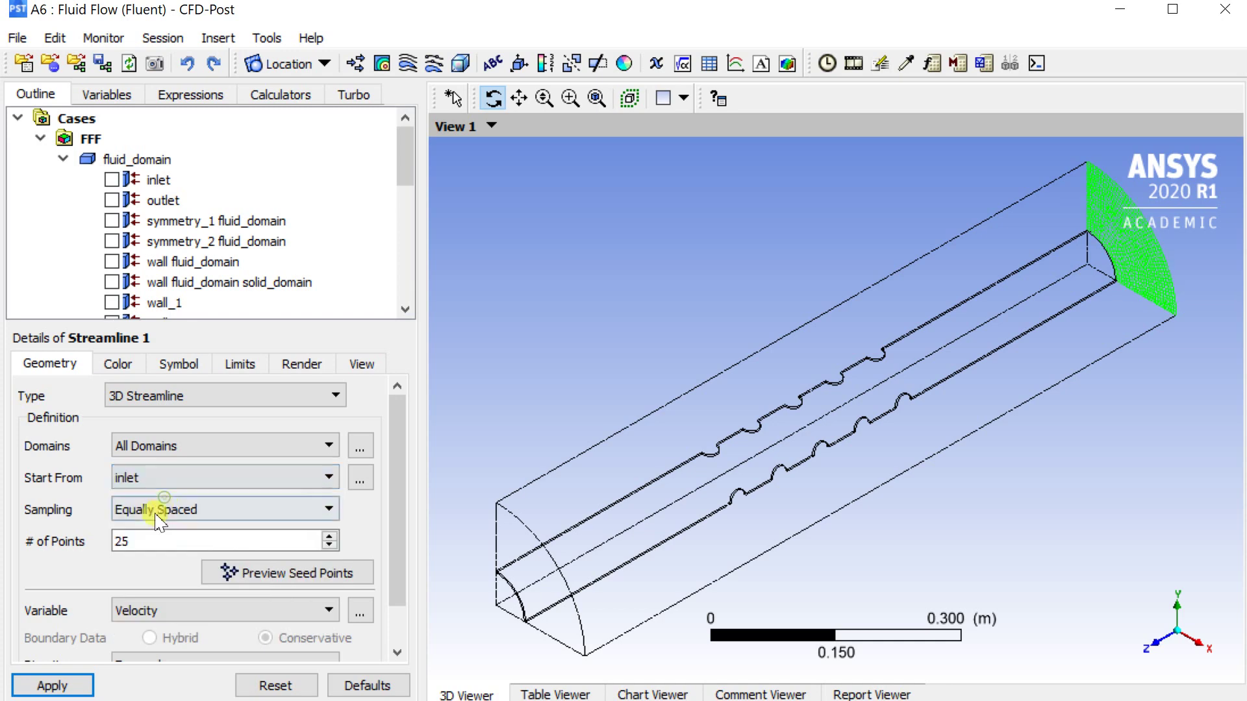
click(65, 670)
drag(737, 492, 820, 471)
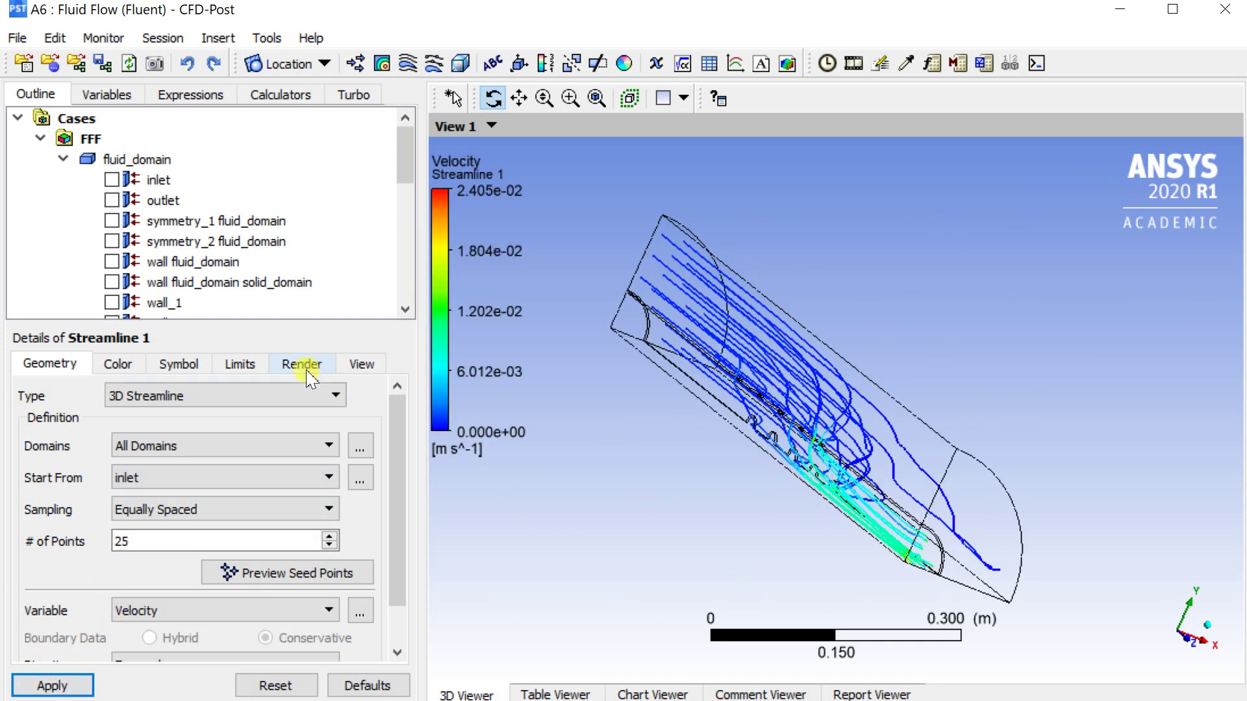
Apply reflection/mirroring to Streamline 1 about the YZ plane at X = 0.0 m
scroll(204, 285, down, 1)
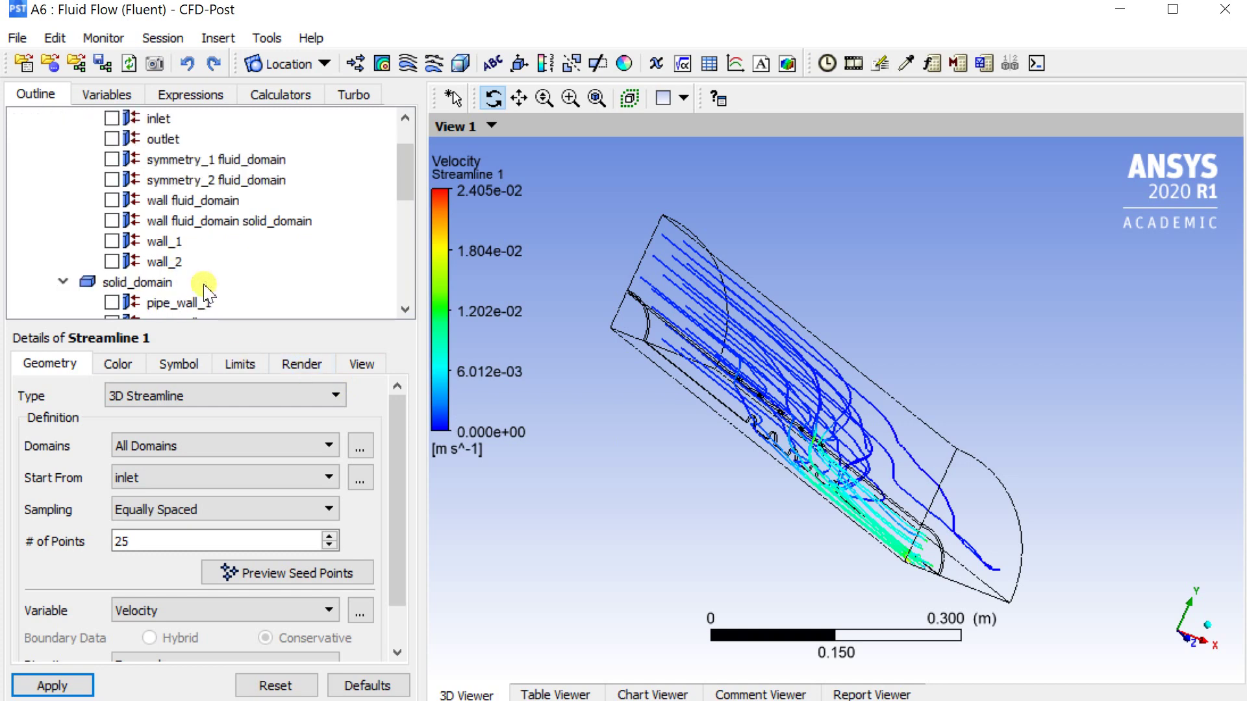
click(307, 367)
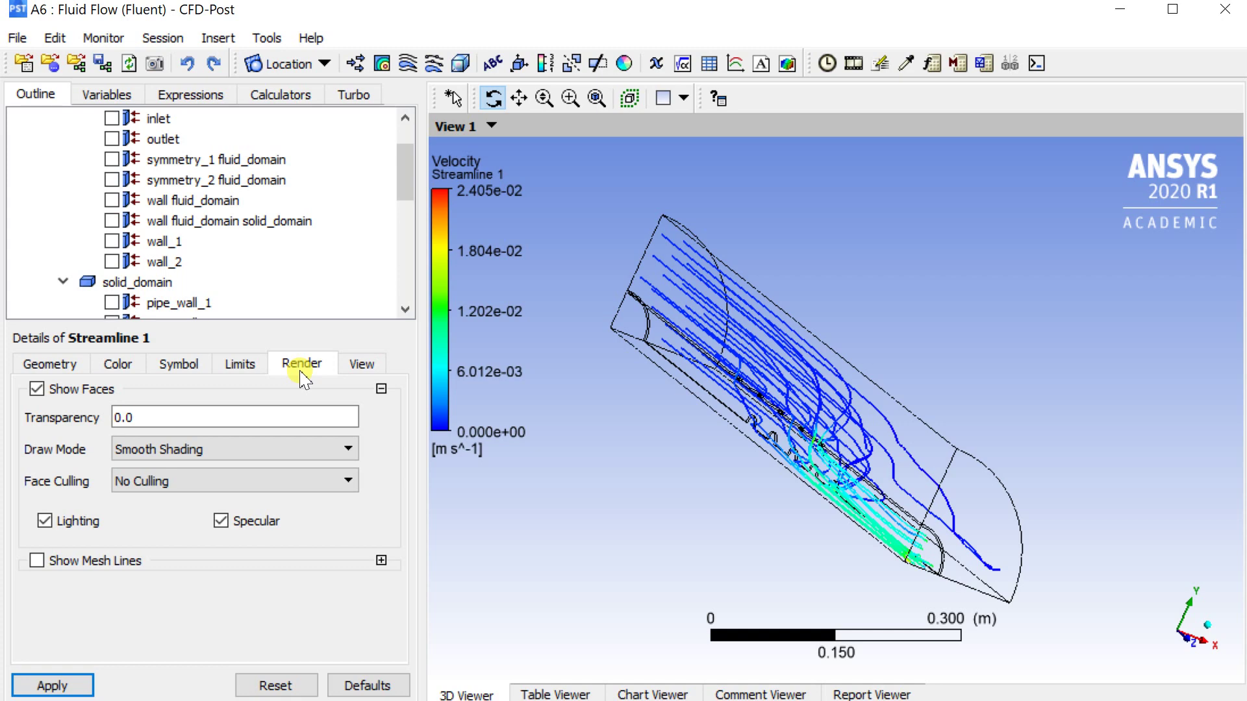
click(361, 366)
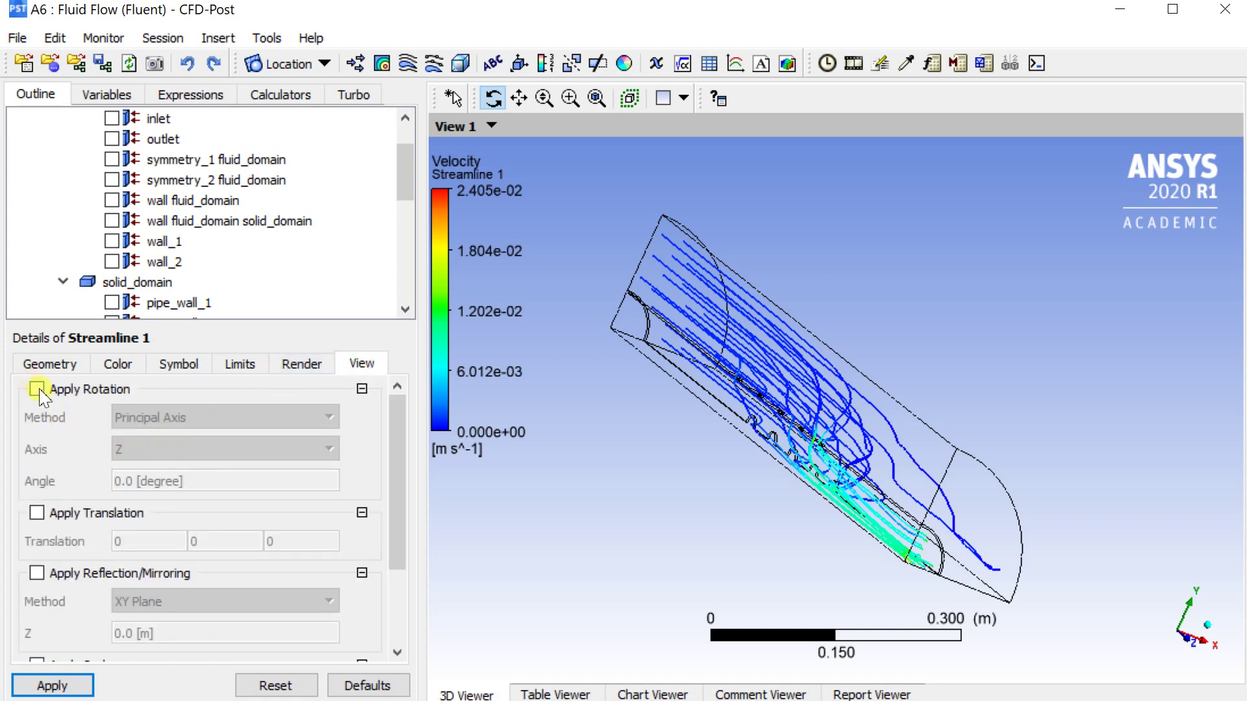
scroll(70, 479, down, 2)
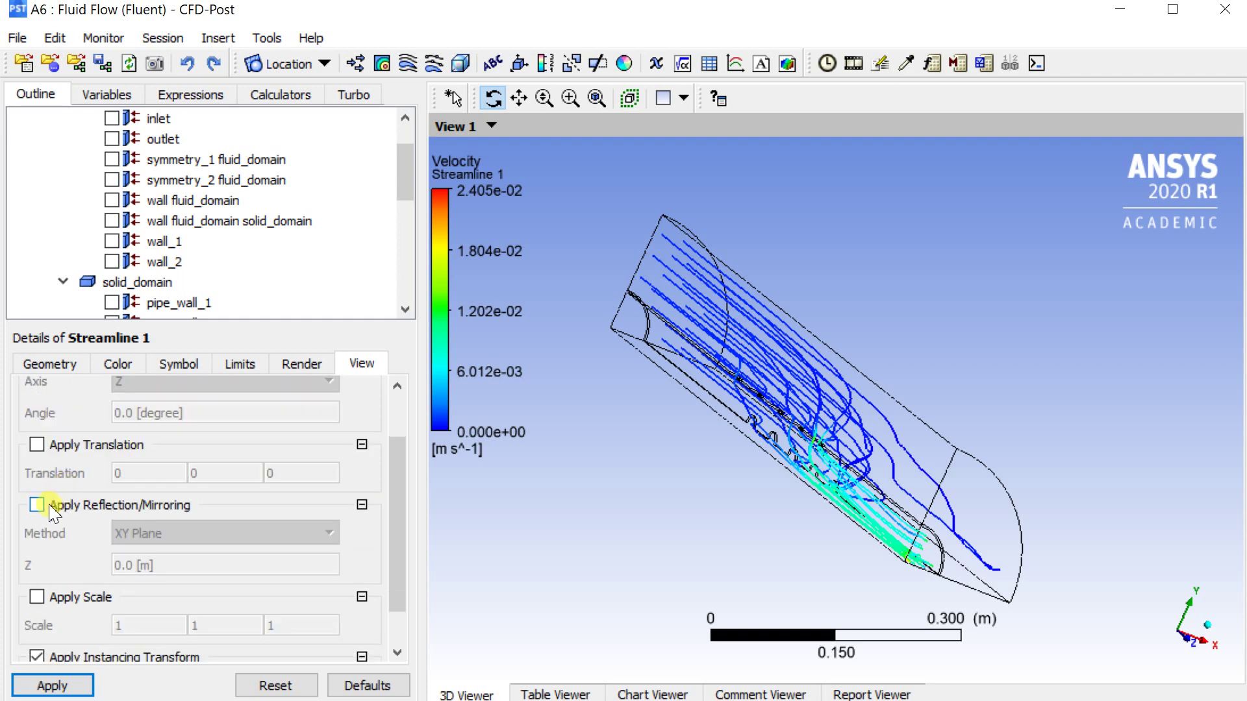
click(37, 504)
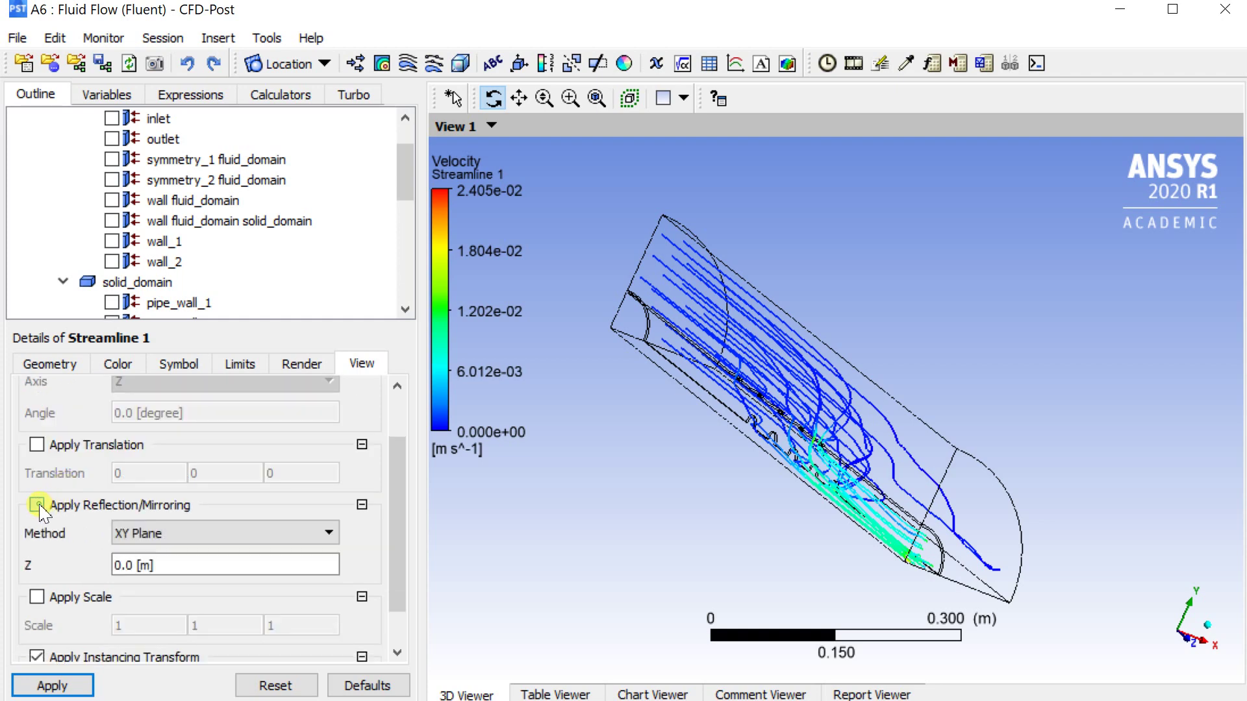
click(1212, 627)
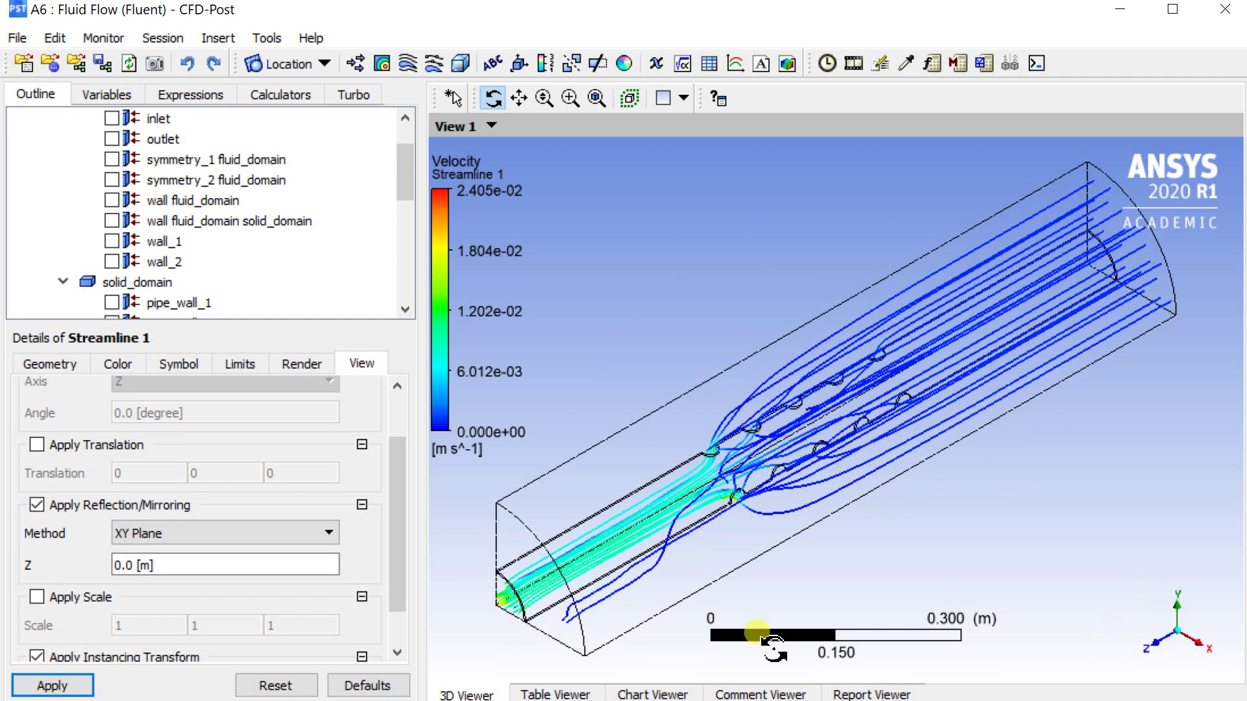
click(311, 535)
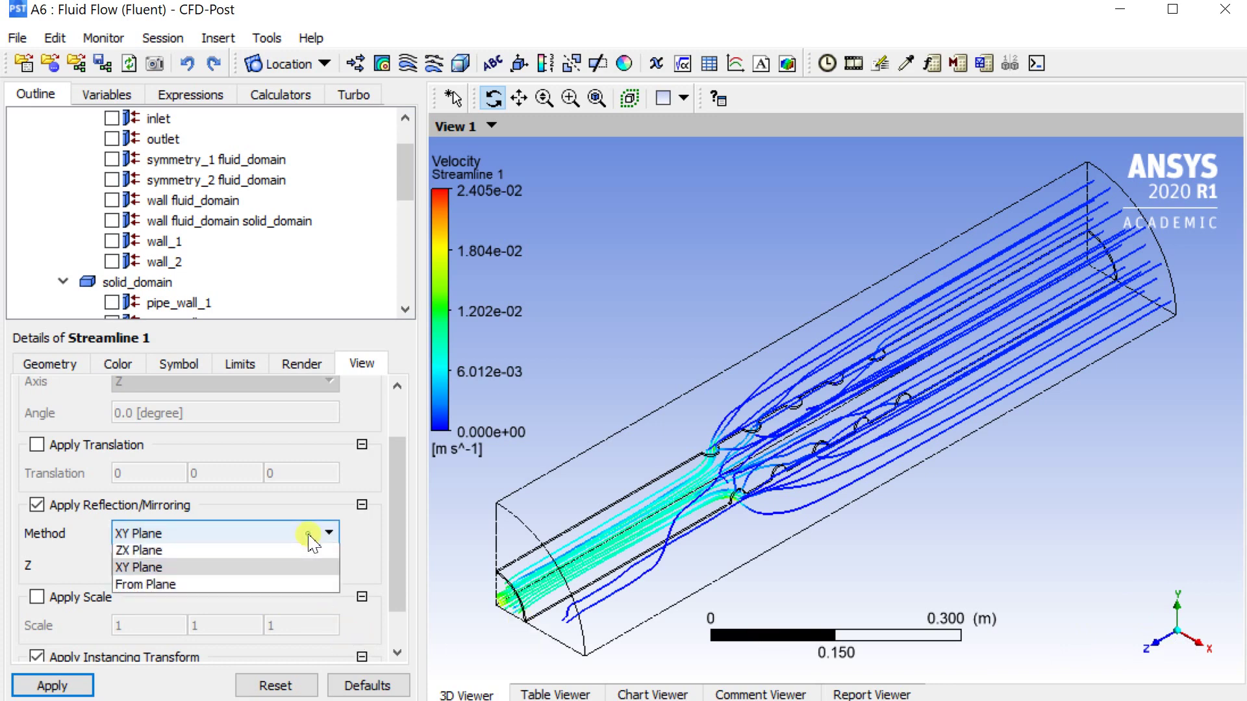
click(236, 554)
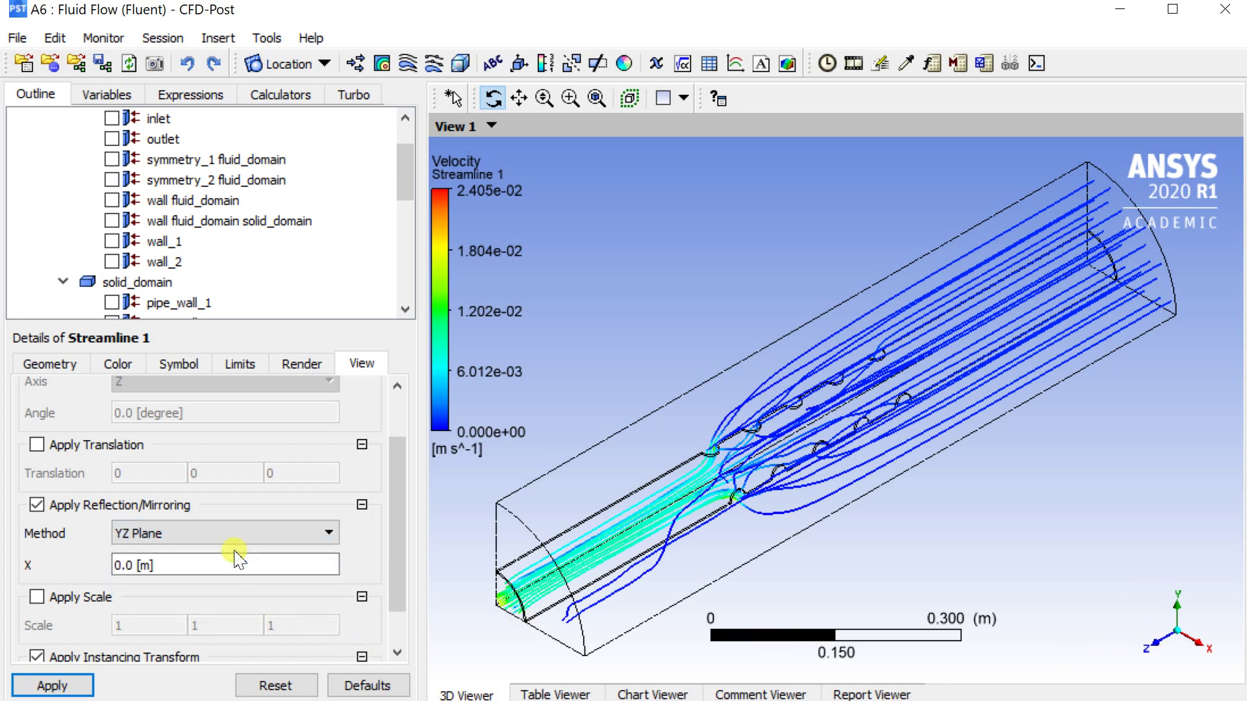
click(76, 686)
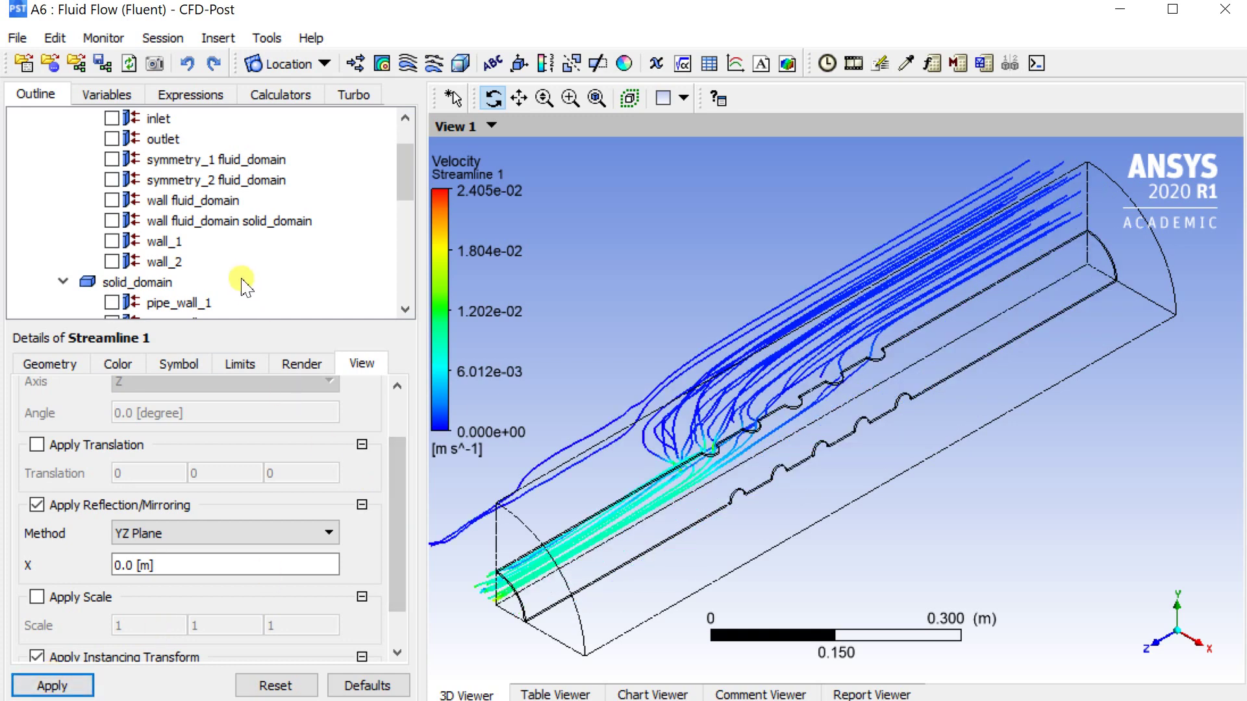
Duplicate the mirrored Streamline 1 under the name Streamline 2
scroll(243, 282, down, 3)
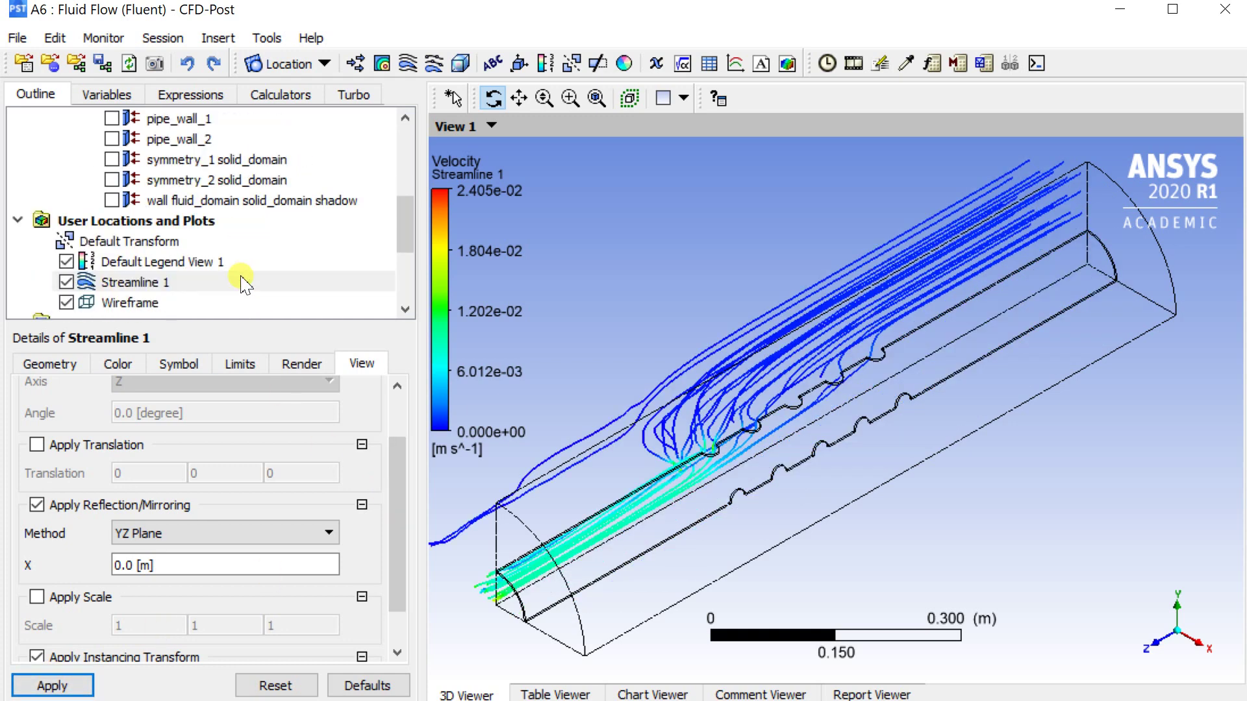
click(243, 282)
right_click(243, 282)
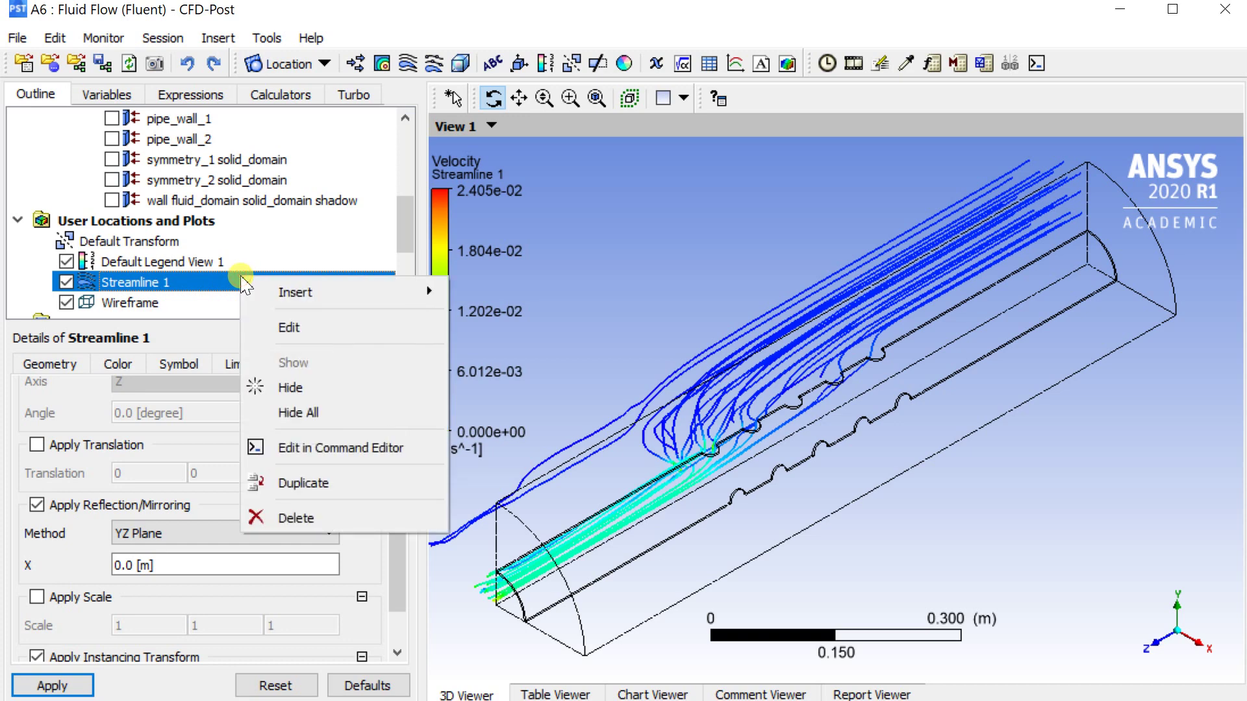
click(312, 485)
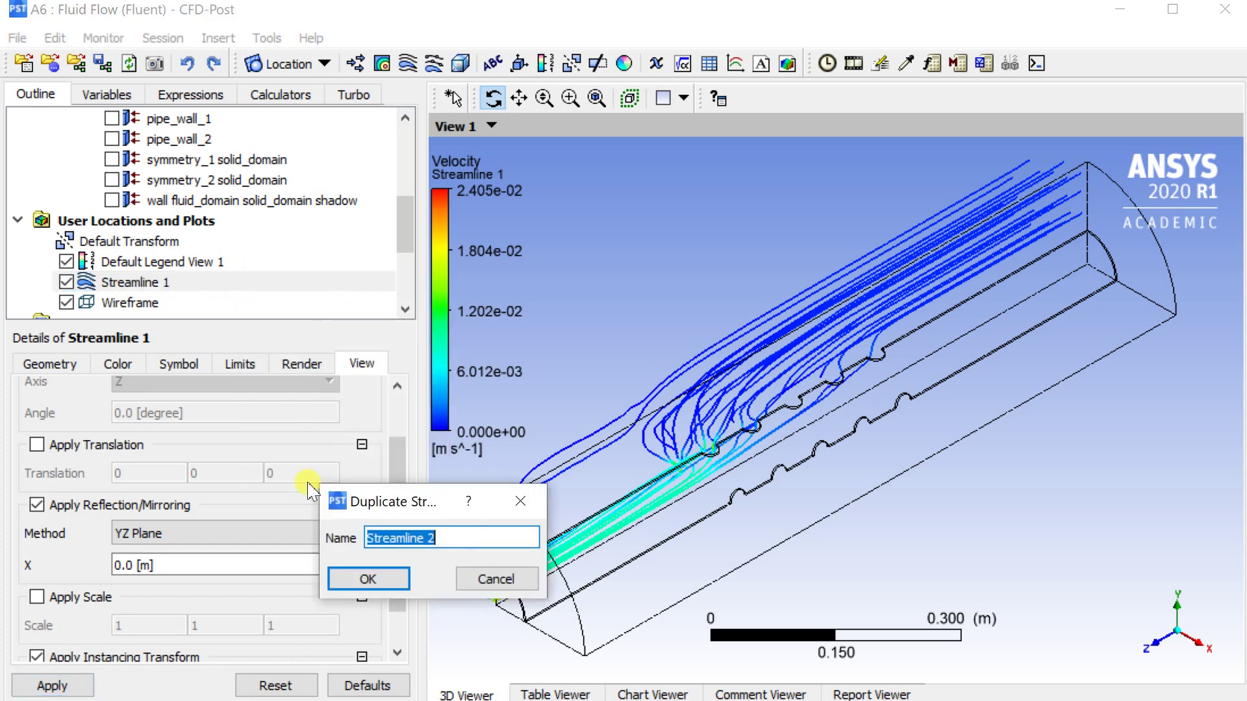
click(362, 574)
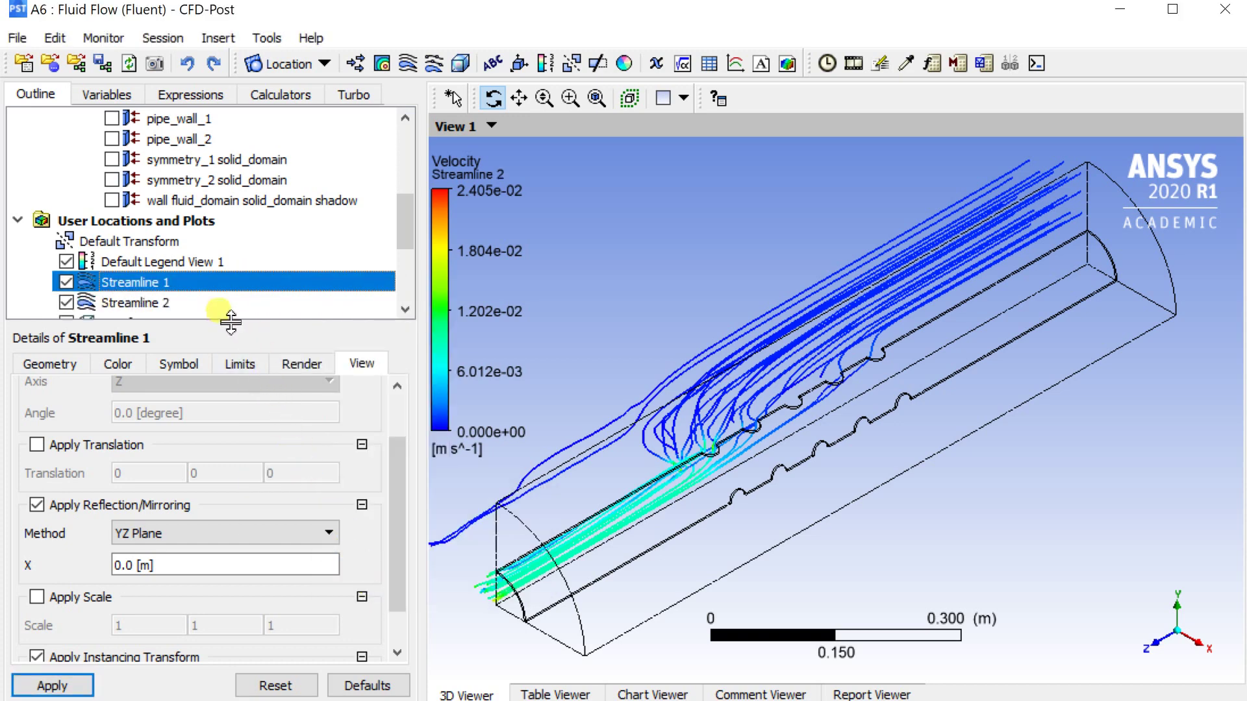
Turn off reflection/mirroring for Streamline 2 and apply the change so it shows the original quarter
click(216, 304)
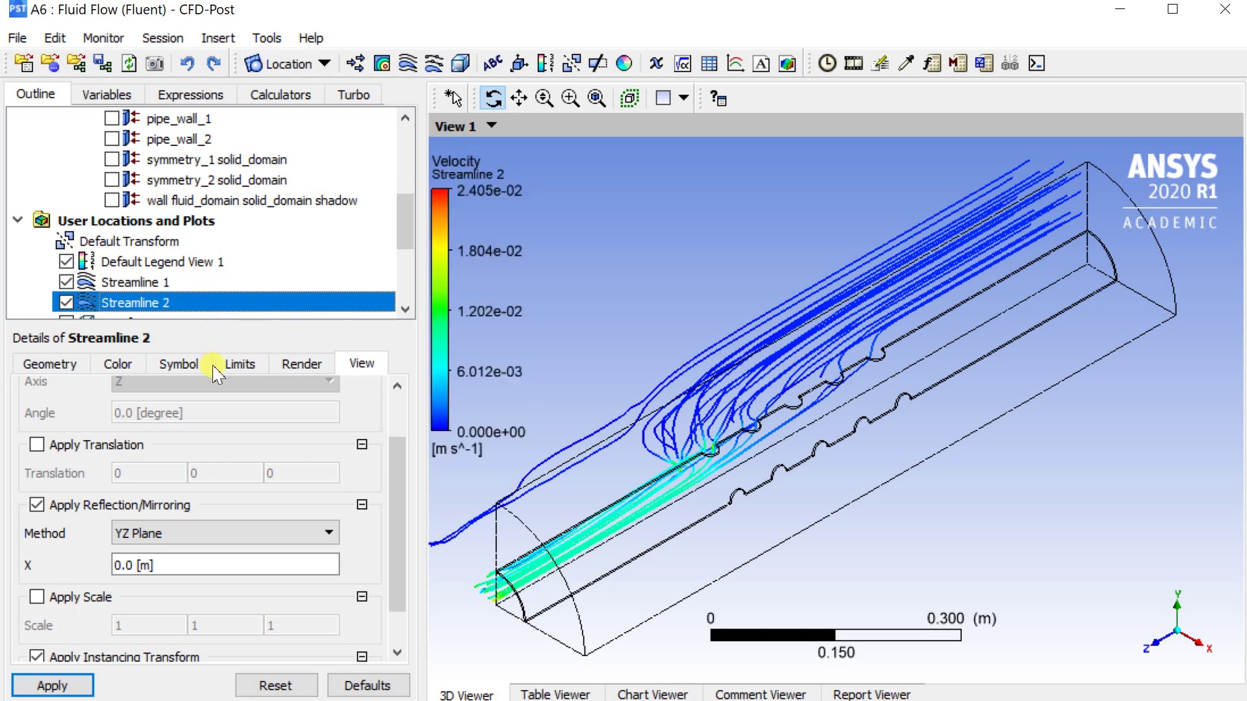
click(39, 505)
click(52, 685)
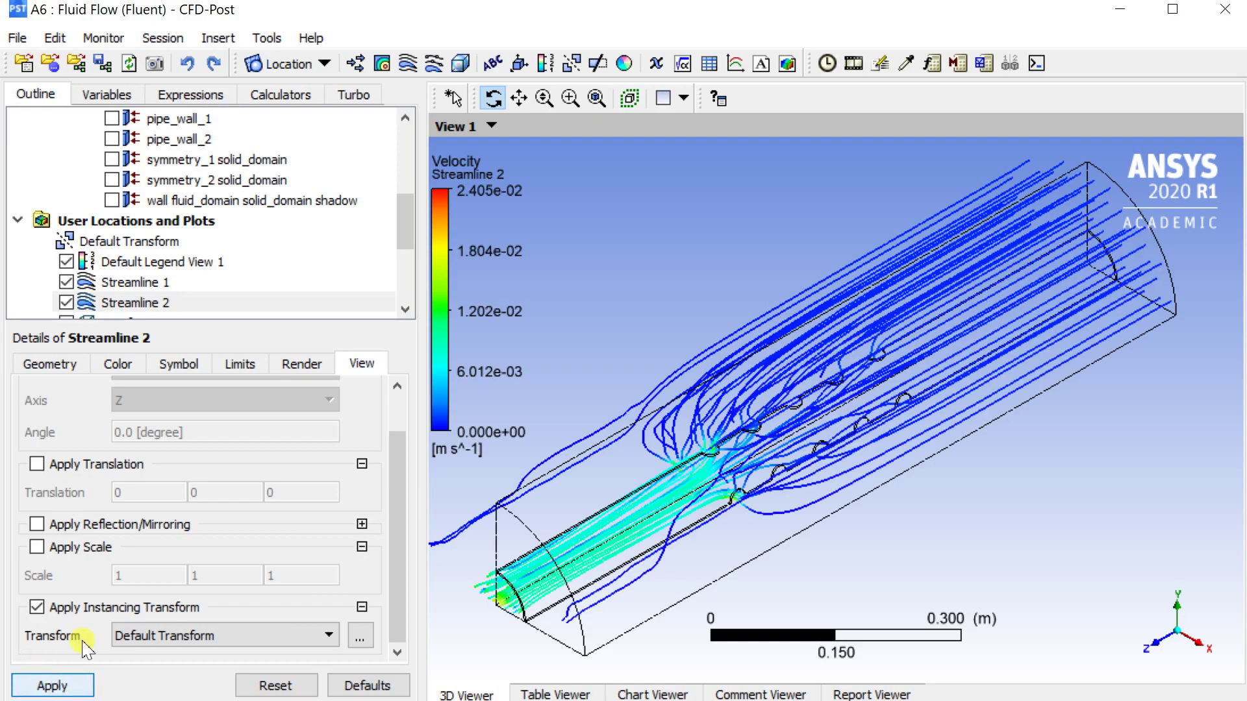
drag(798, 390, 869, 334)
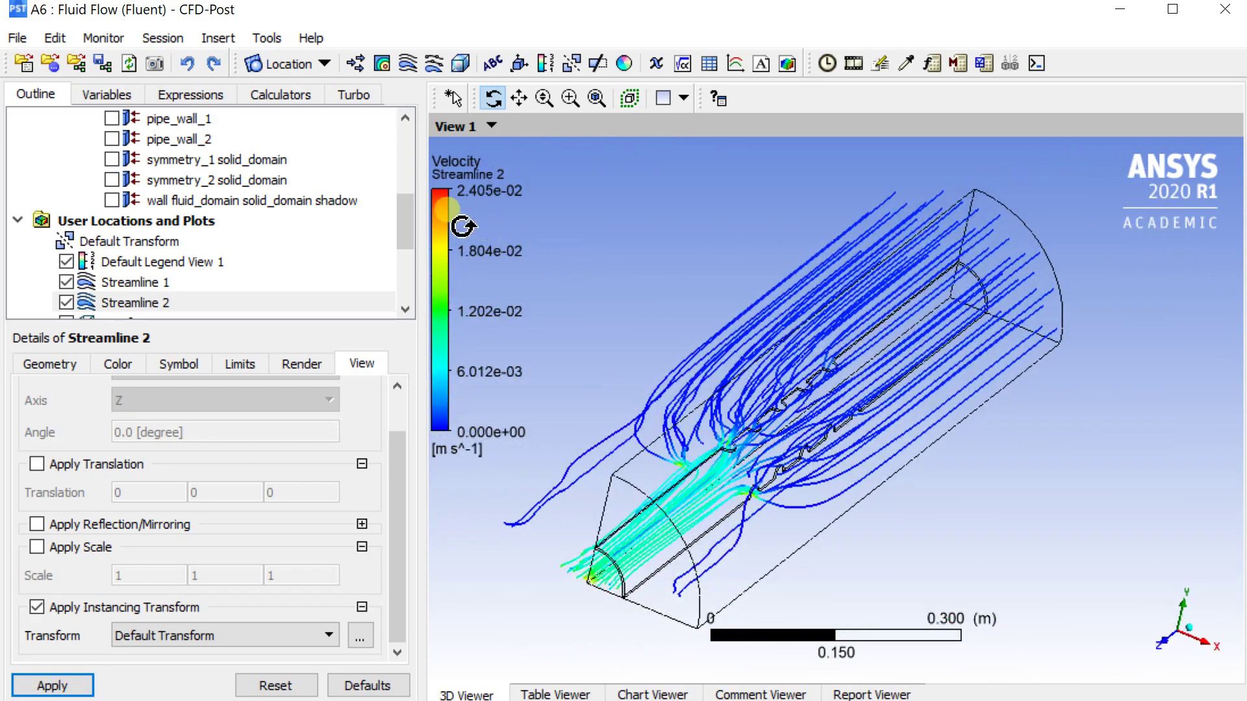
Duplicate the unmirrored Streamline 2 under the name Streamline 3
right_click(179, 303)
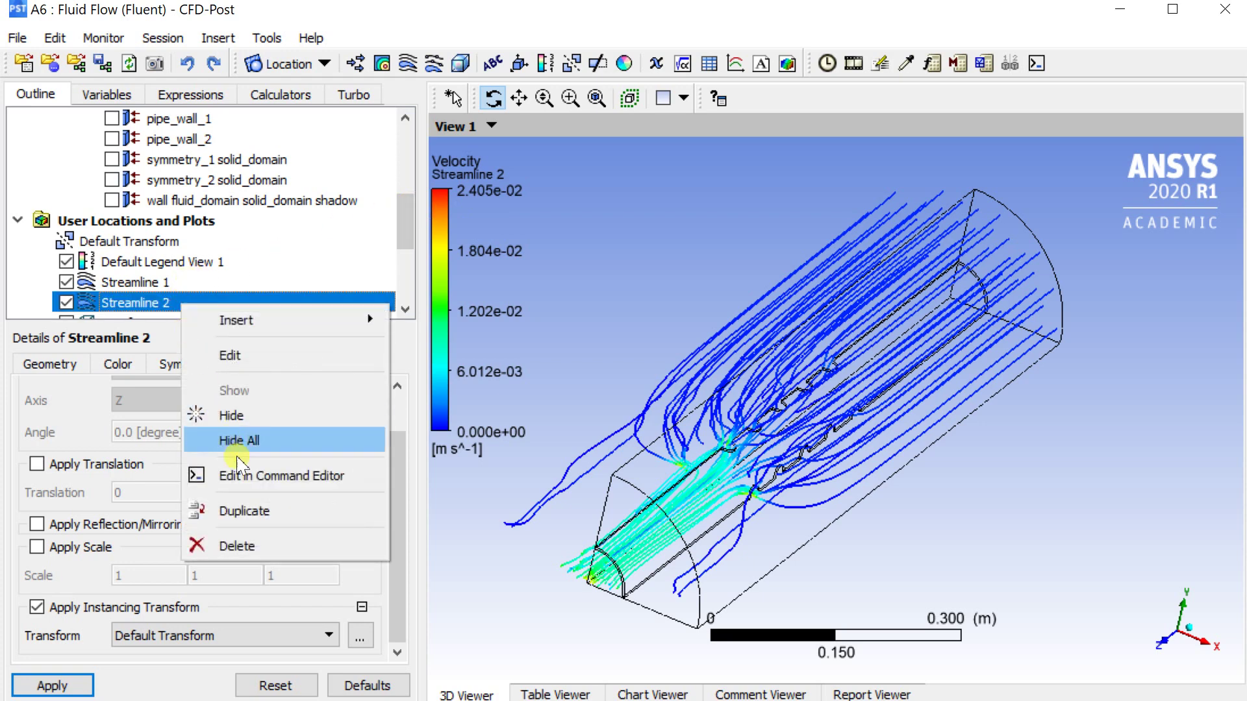
click(253, 506)
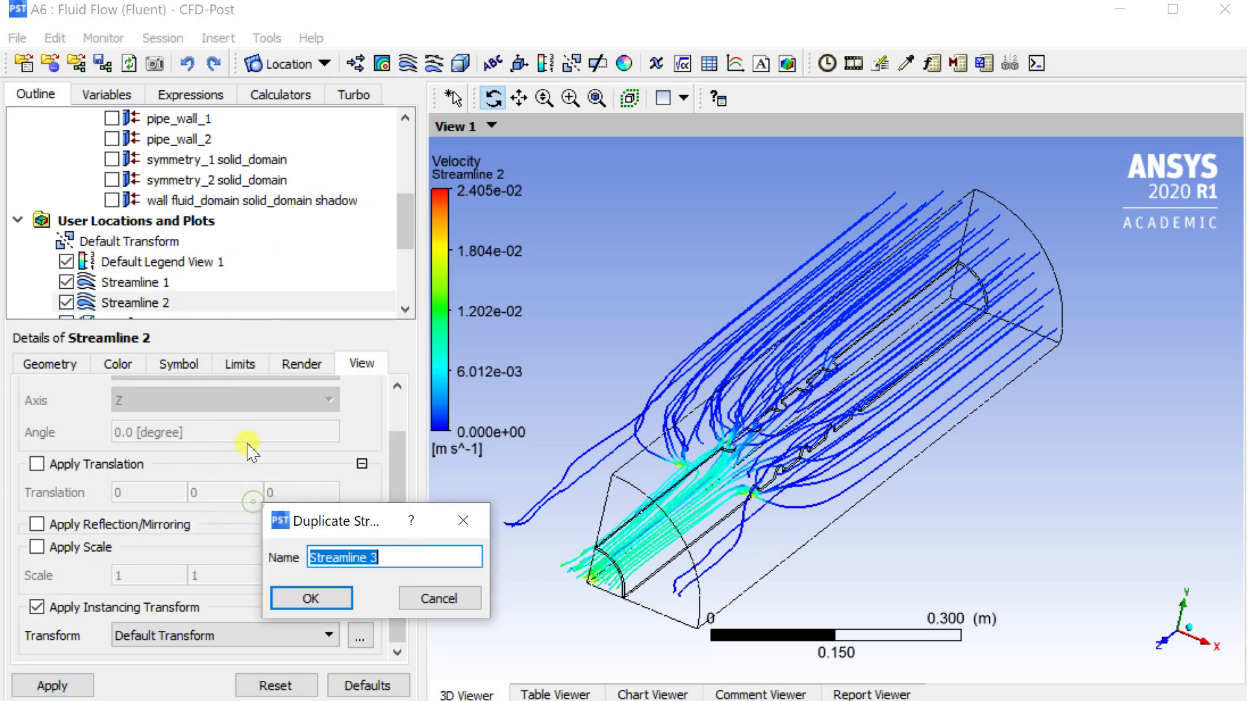
click(311, 597)
scroll(268, 305, down, 1)
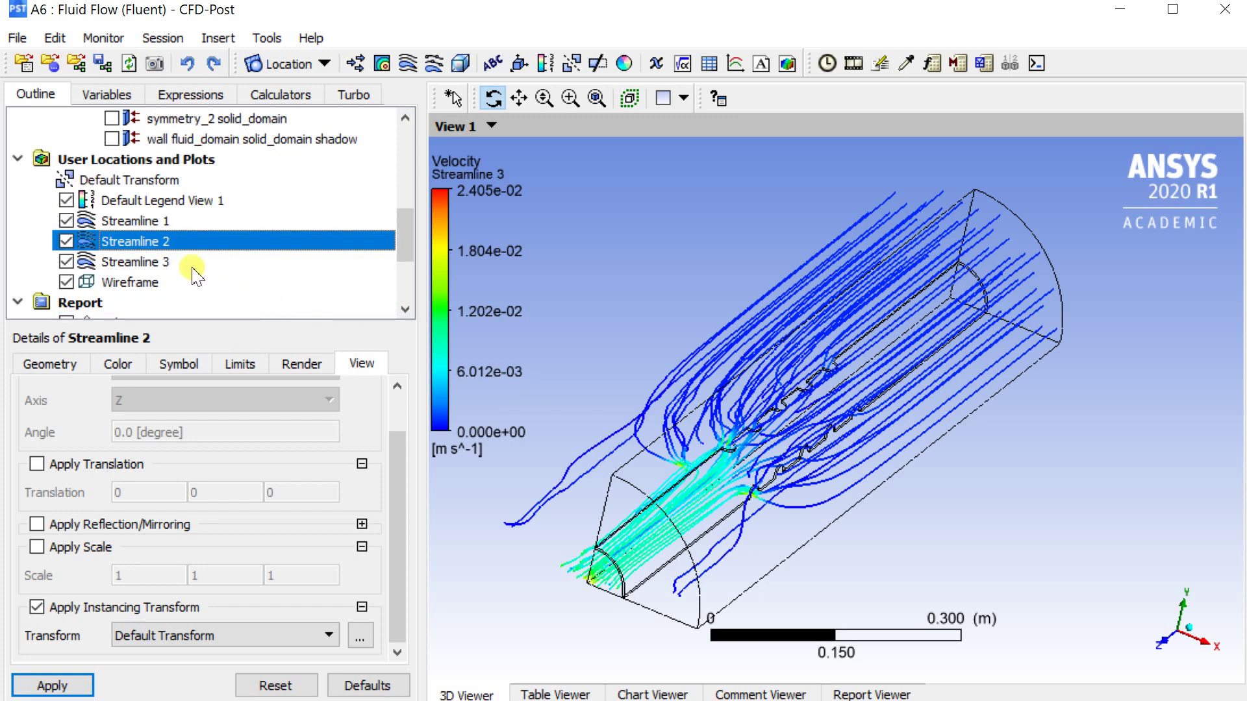
Apply reflection/mirroring to Streamline 3 about the ZX plane at Y = 0.0 m
click(191, 263)
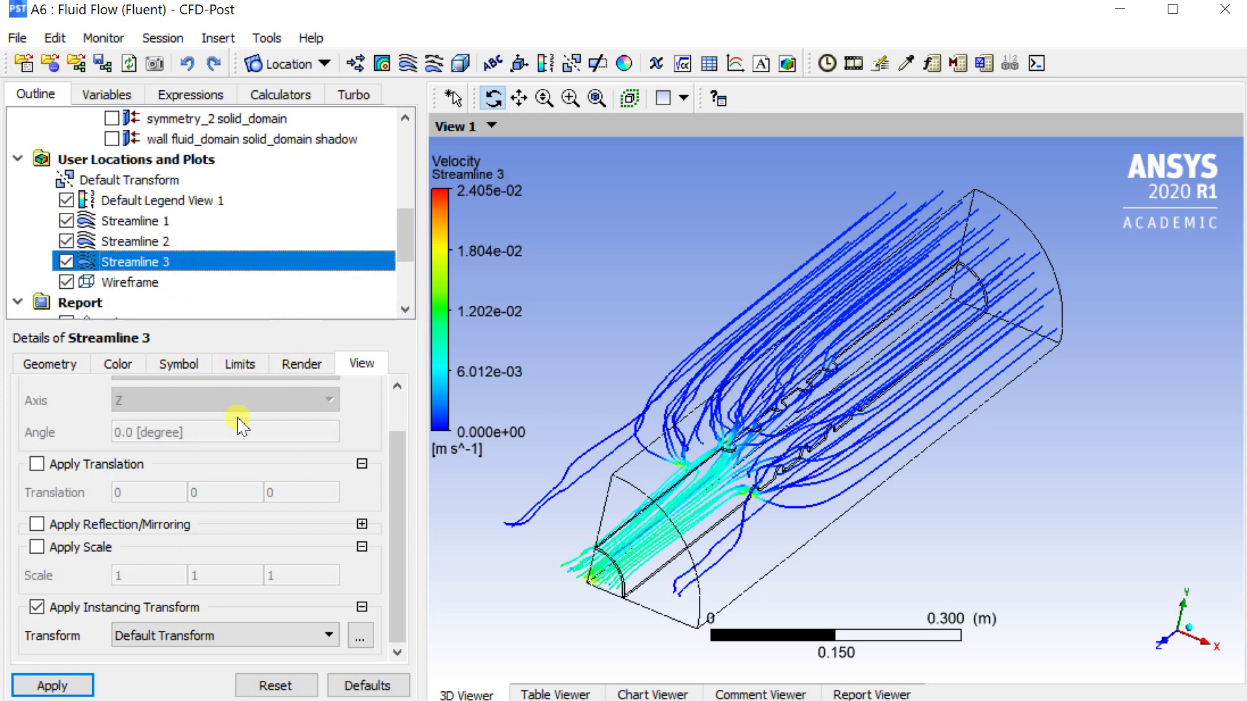
click(37, 524)
click(201, 554)
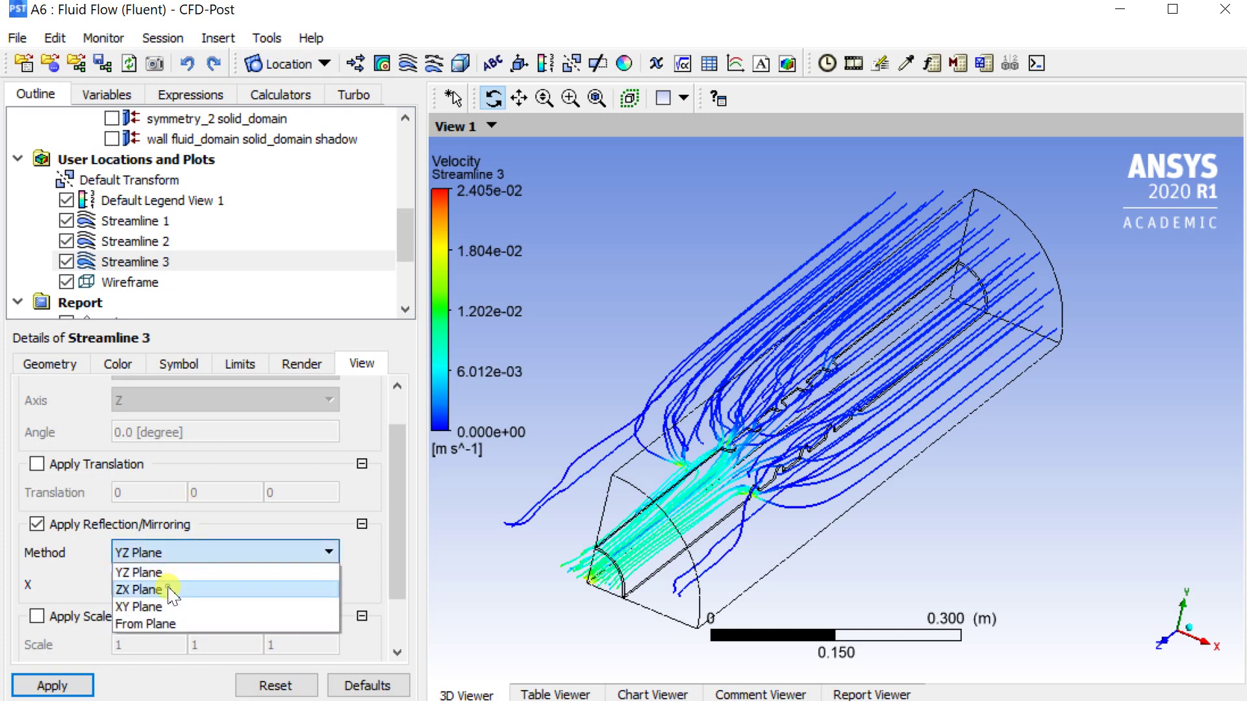
click(170, 589)
click(53, 685)
drag(604, 467, 672, 450)
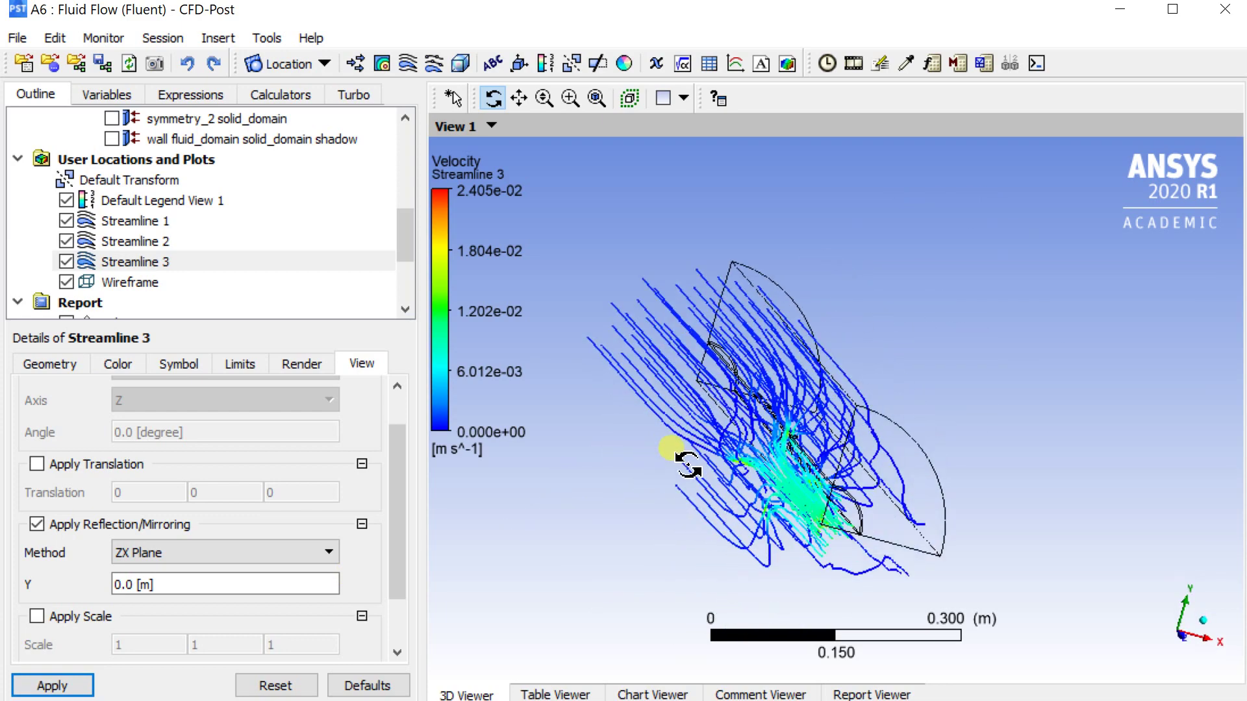
Duplicate the mirrored Streamline 3 under the name Streamline 4
right_click(196, 263)
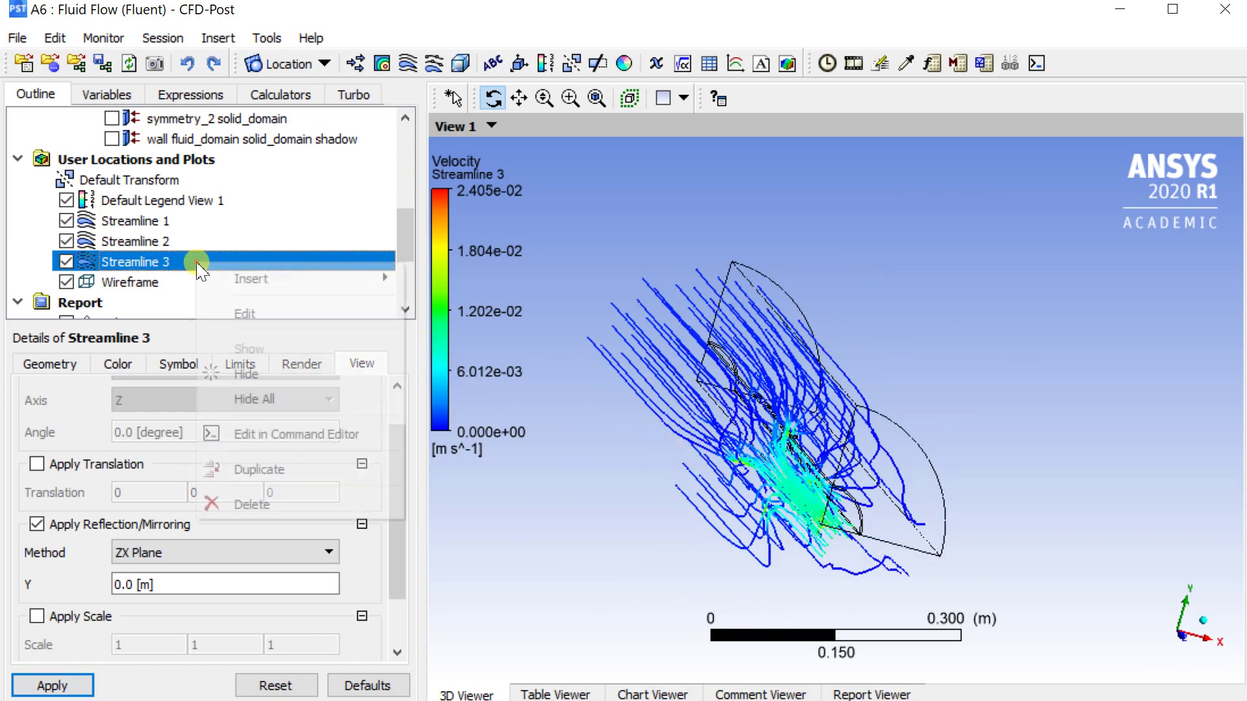
click(259, 468)
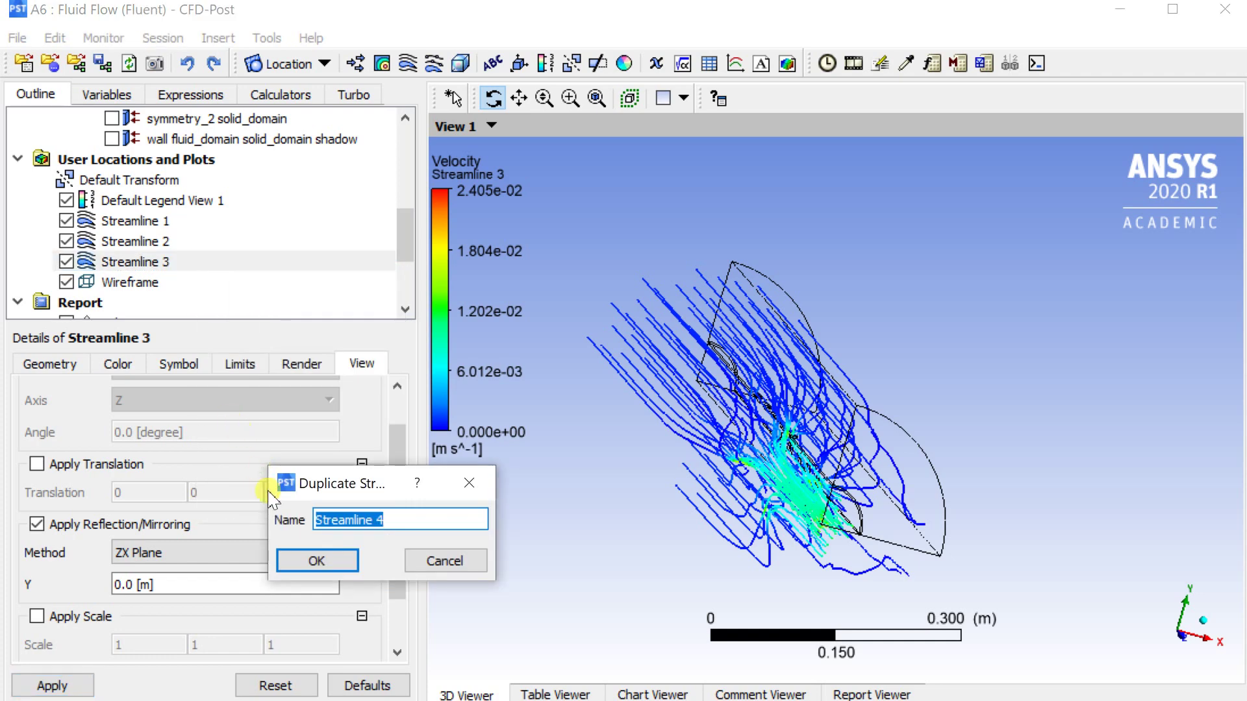
click(305, 562)
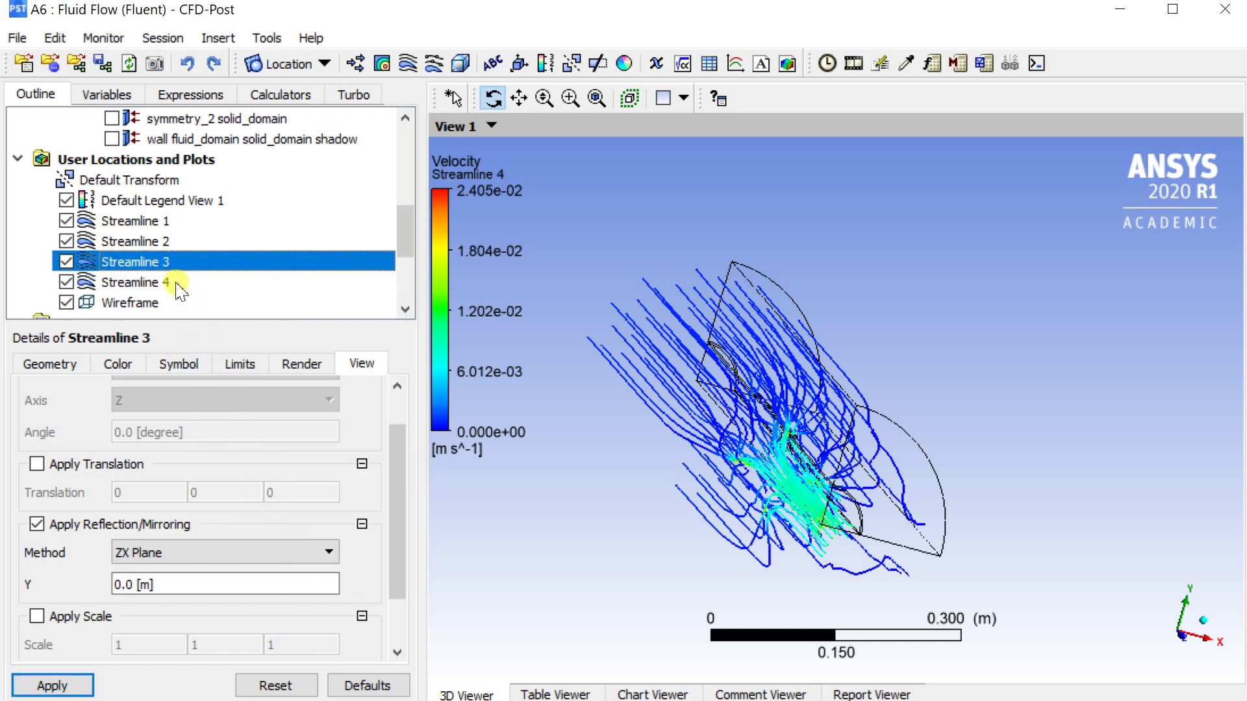
Turn off reflection/mirroring for Streamline 4 and rotate it 180 degrees about the Z principal axis instead
click(176, 283)
click(302, 364)
click(358, 363)
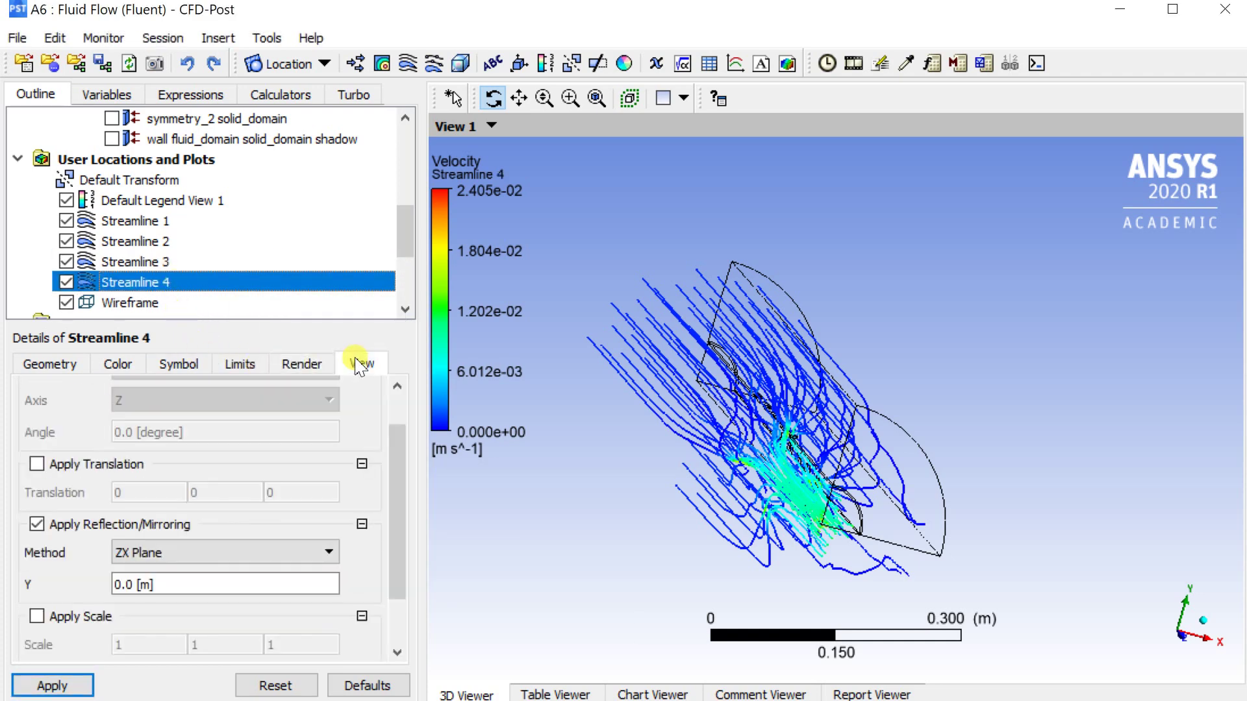
click(44, 525)
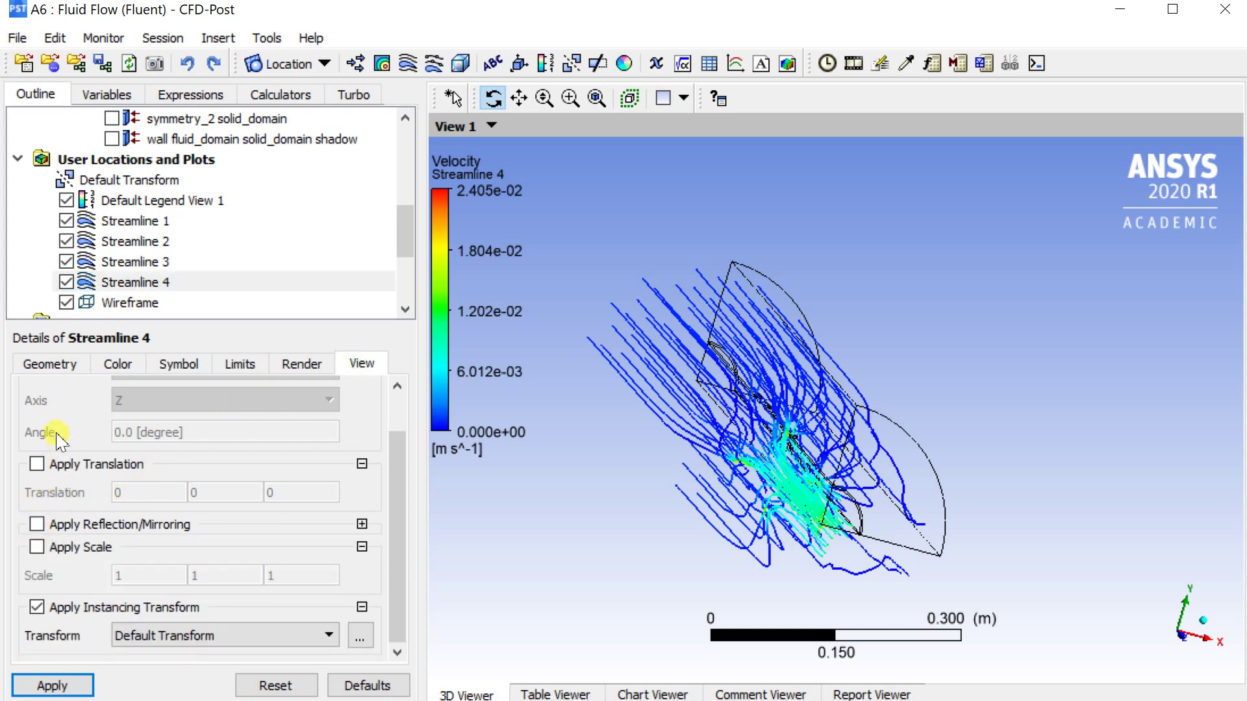
scroll(65, 429, up, 1)
click(37, 389)
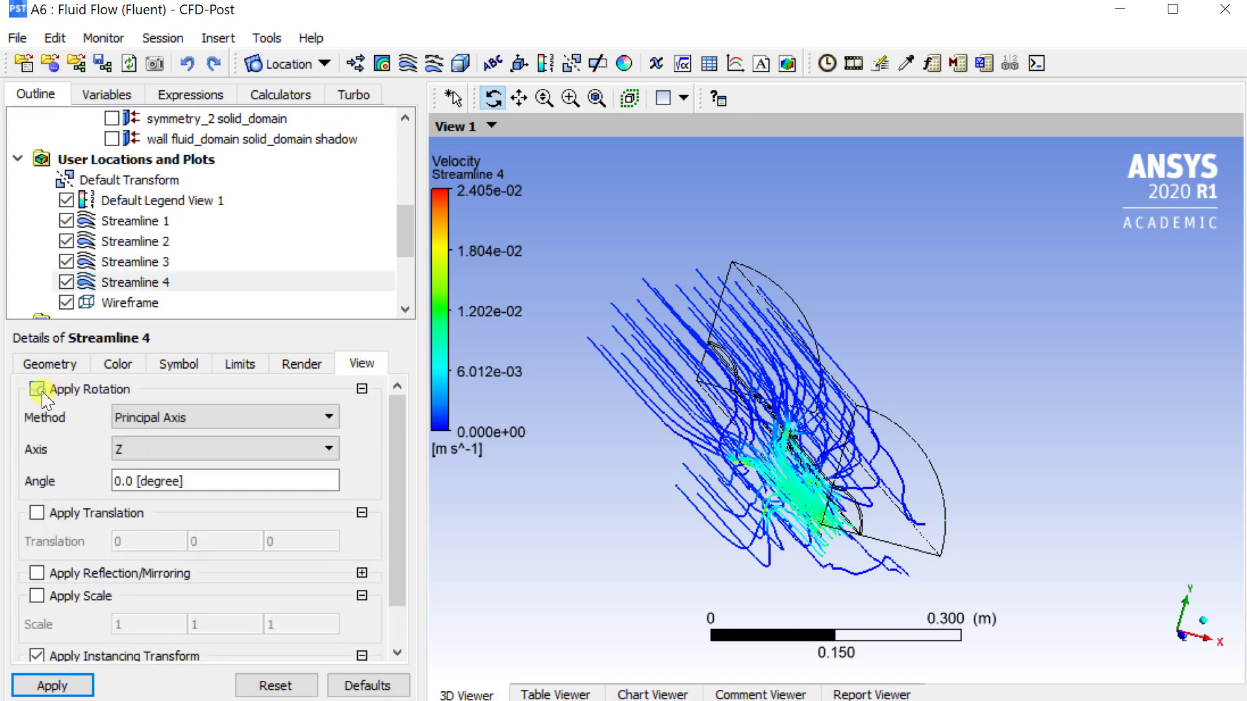
click(165, 480)
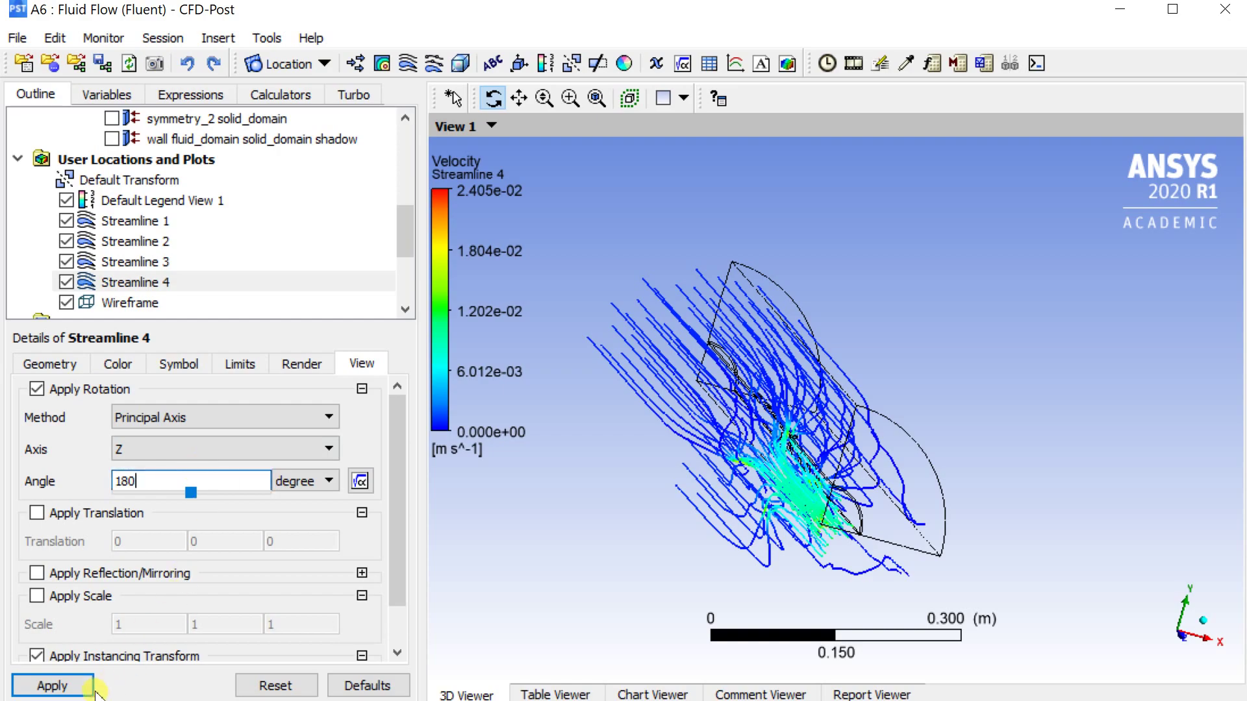
click(96, 692)
Hide the wireframe and show the complete set of streamlines in isometric view
drag(734, 529, 473, 406)
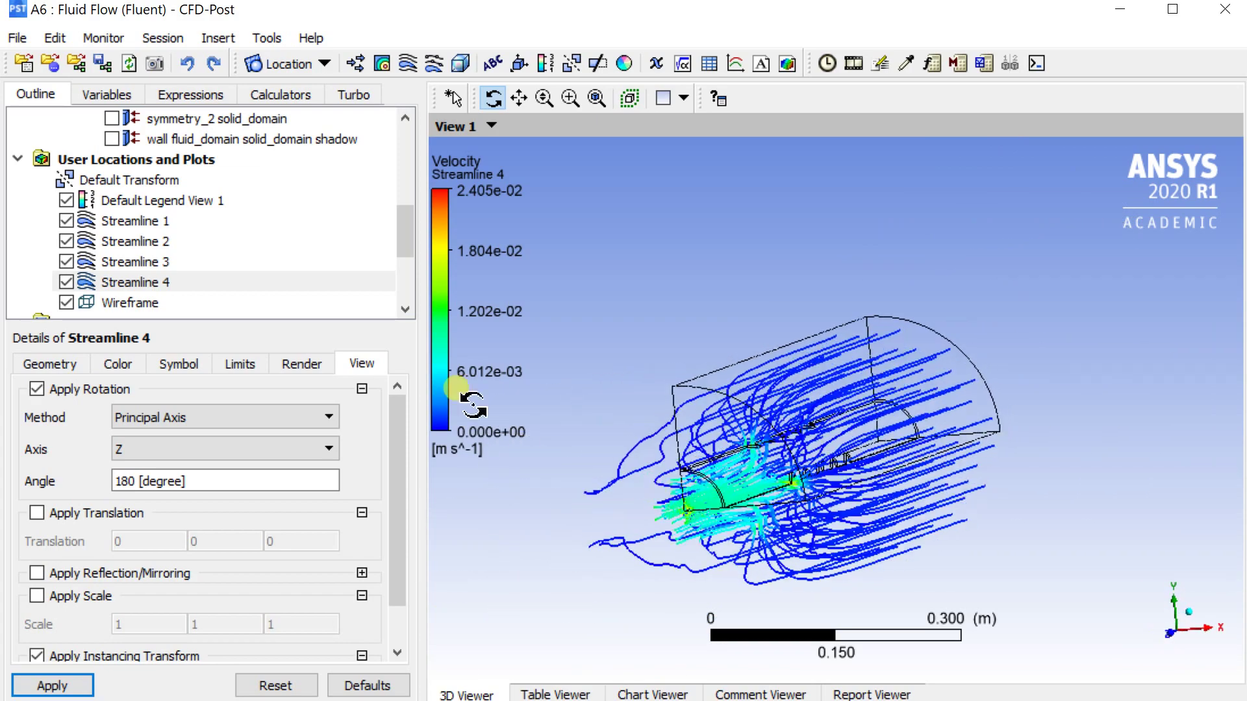
scroll(145, 200, up, 2)
scroll(149, 211, down, 2)
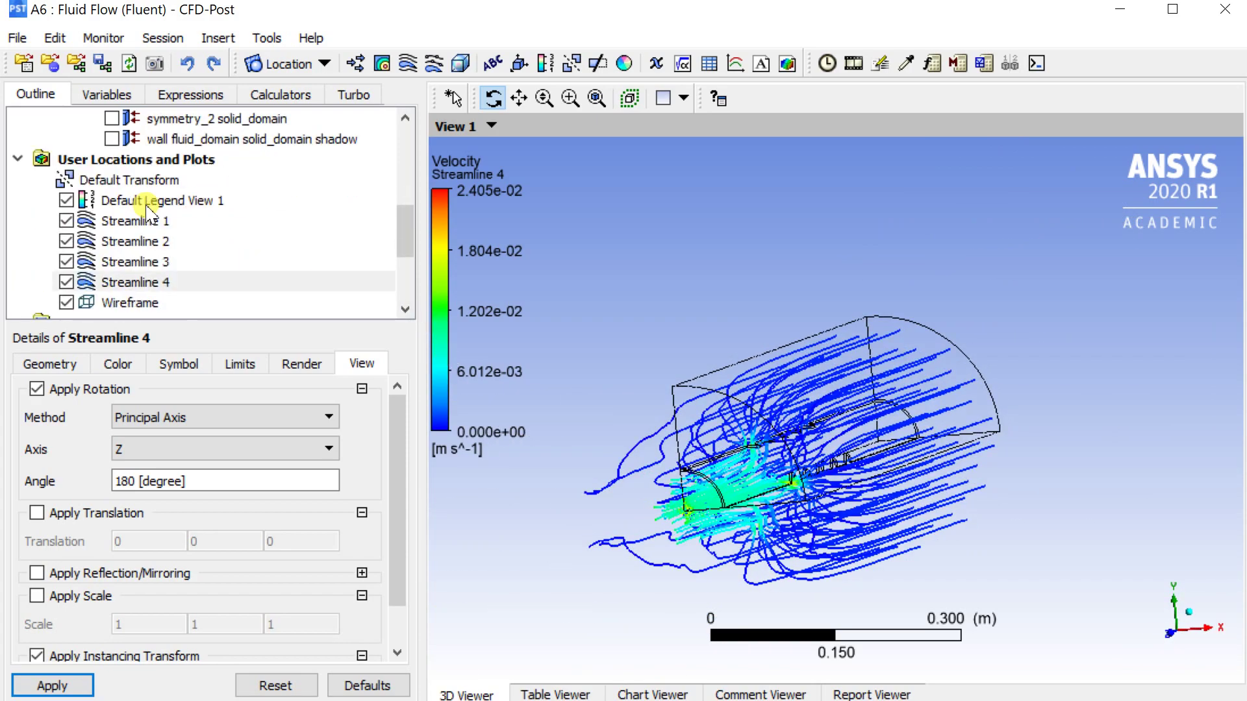
click(66, 303)
drag(846, 438, 958, 520)
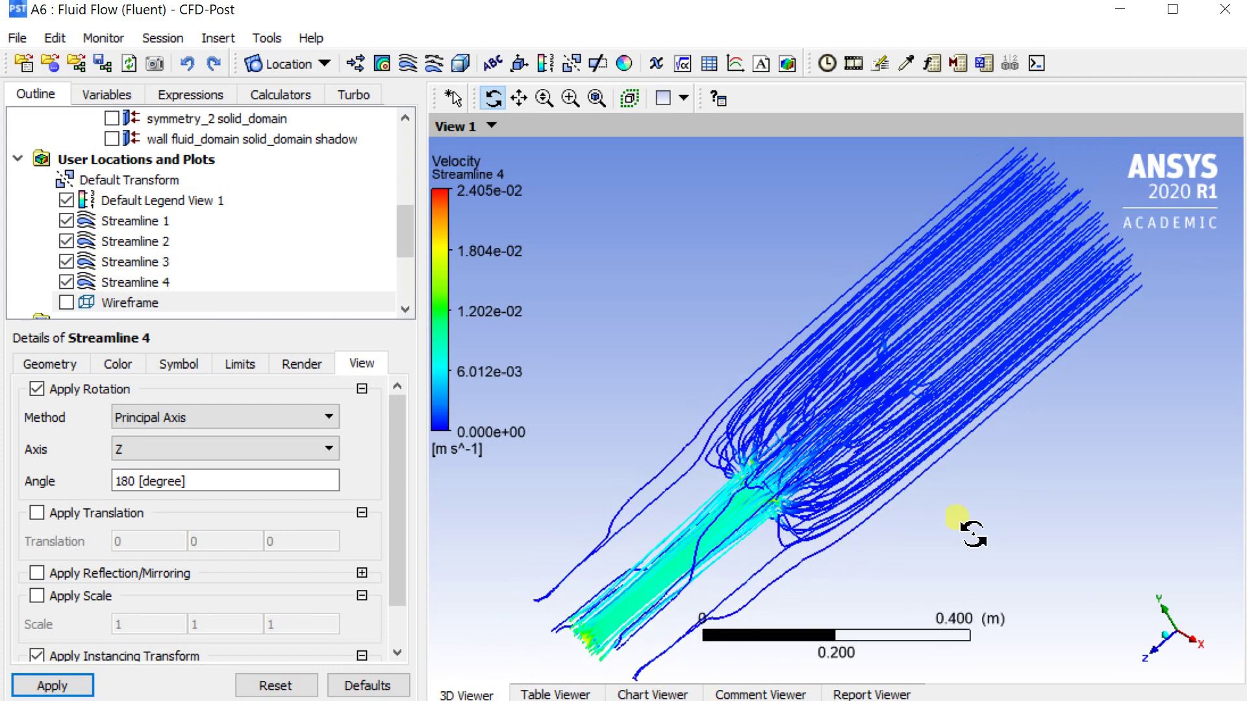
click(1166, 641)
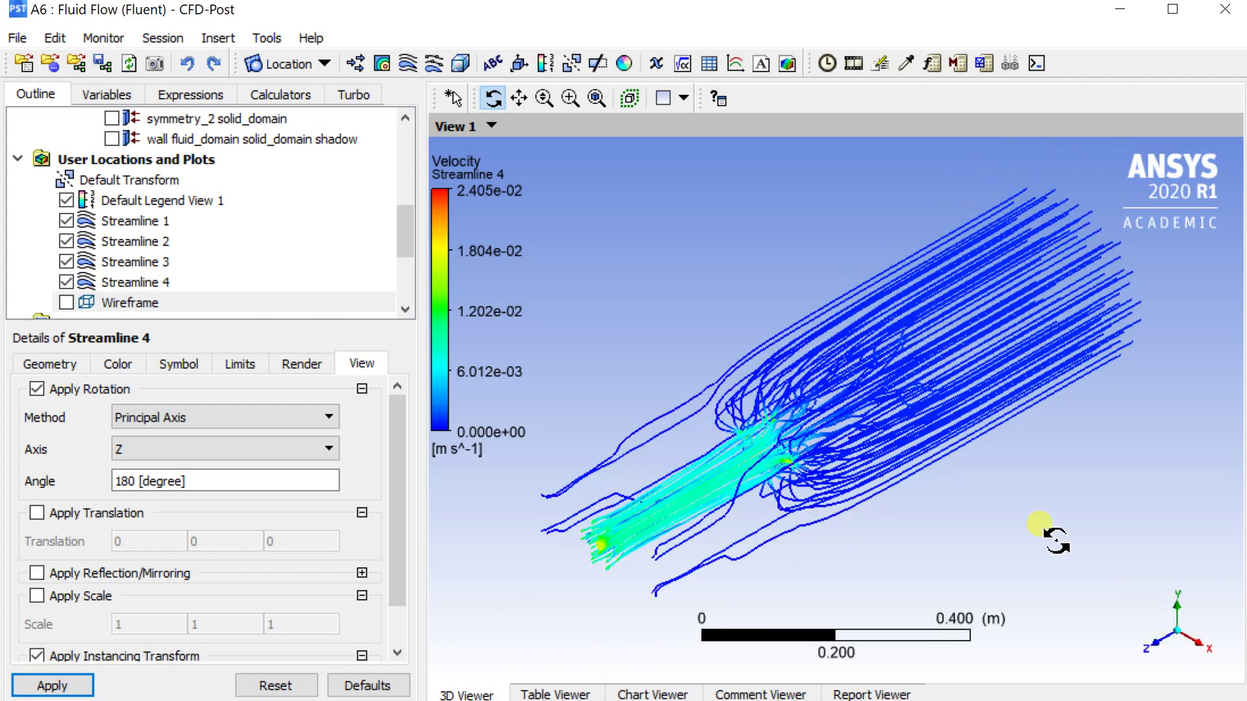
Play a quick animation of Streamlines 1 to 4 slowed to 729 frames, stop it and close the animation settings
click(854, 67)
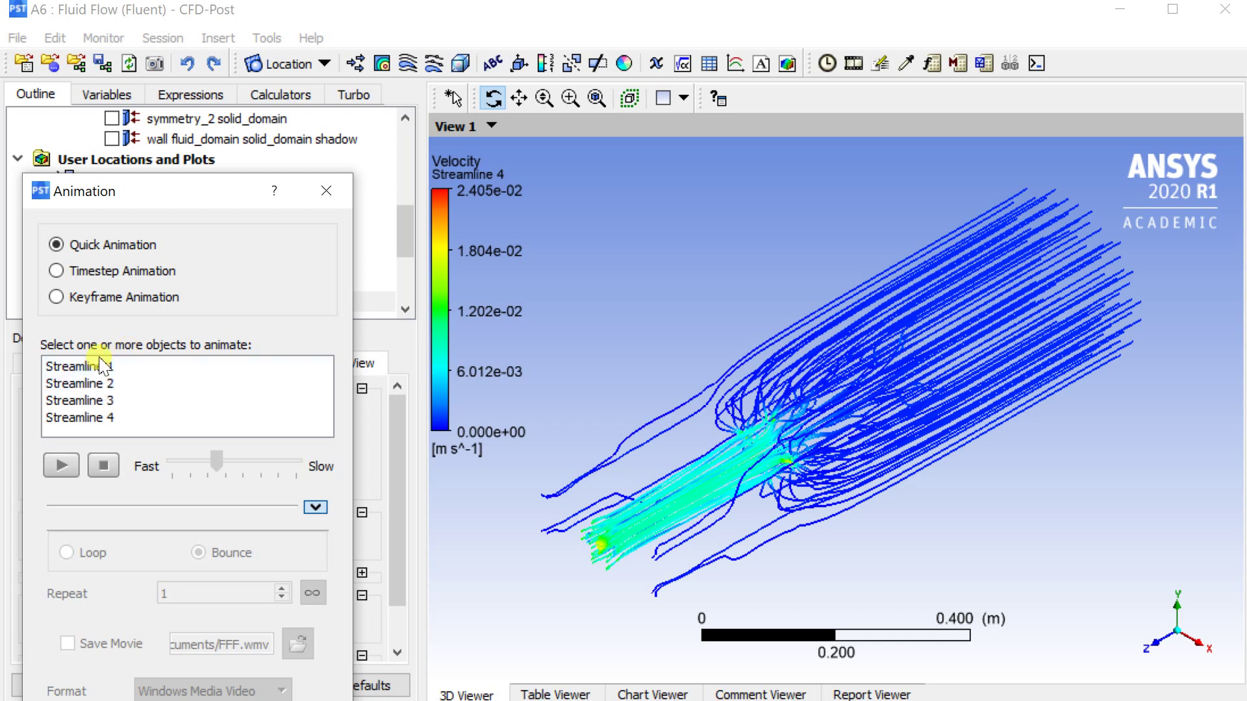
drag(104, 369, 115, 422)
drag(205, 471, 281, 467)
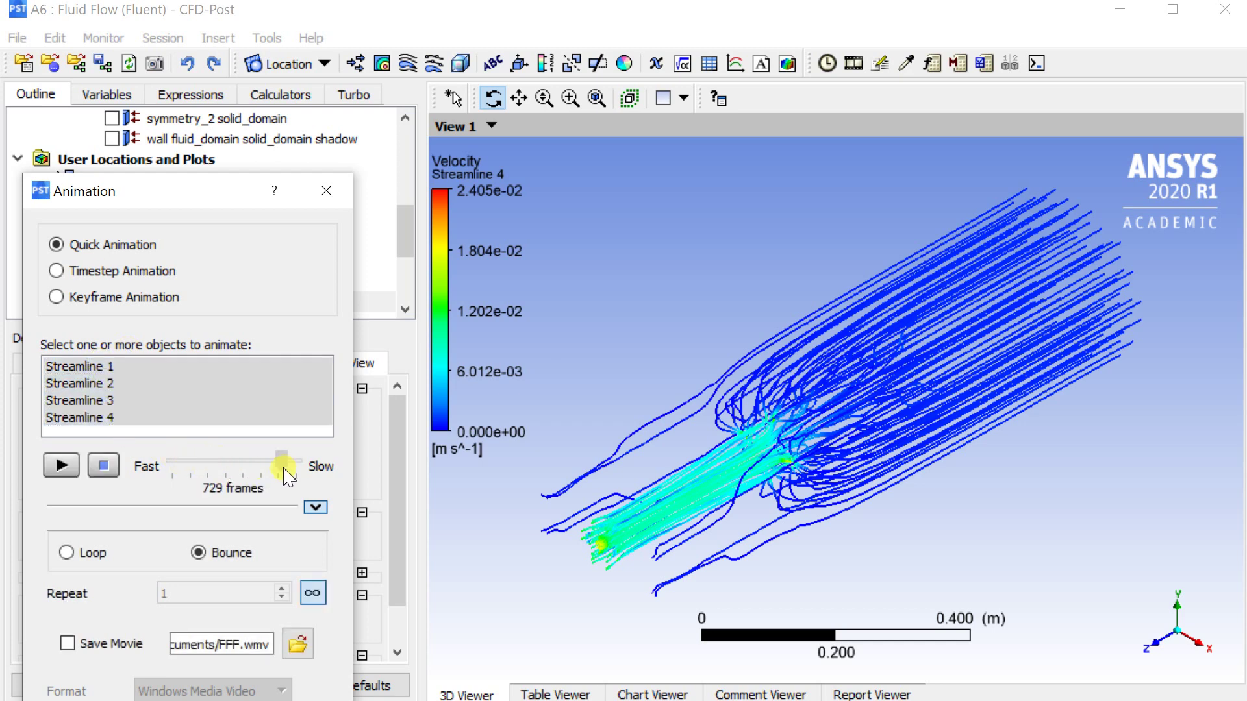
click(63, 466)
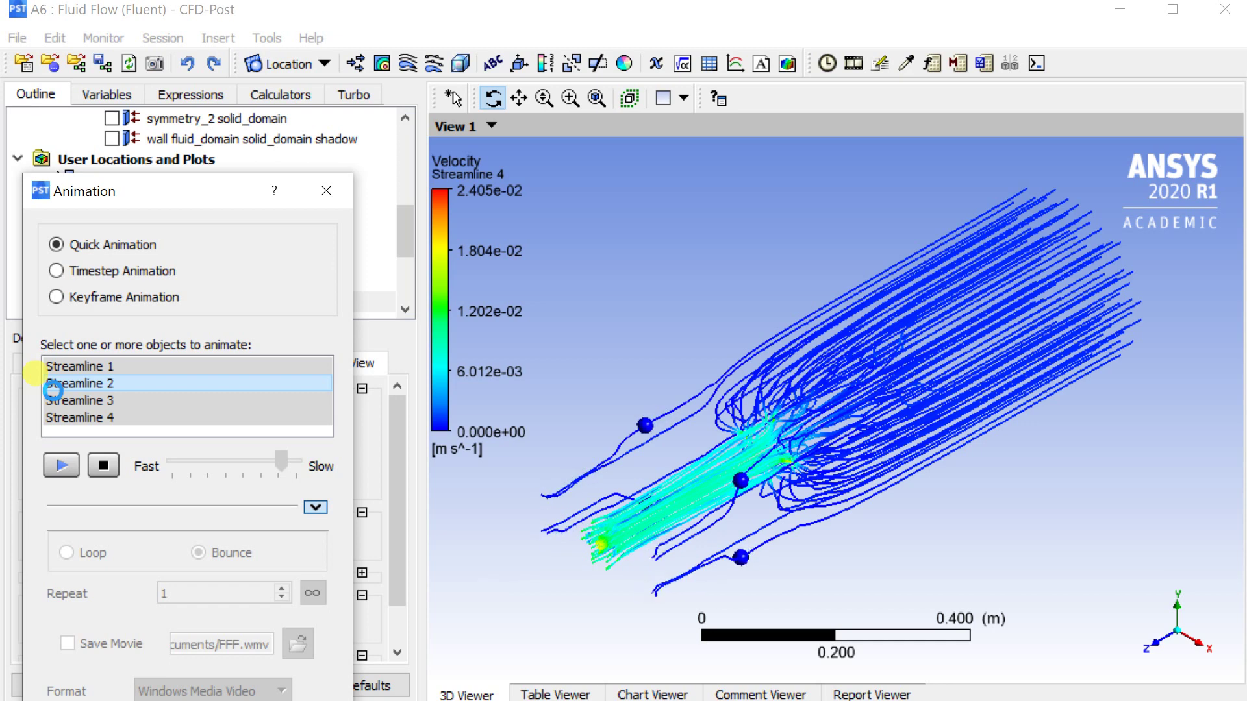
click(103, 465)
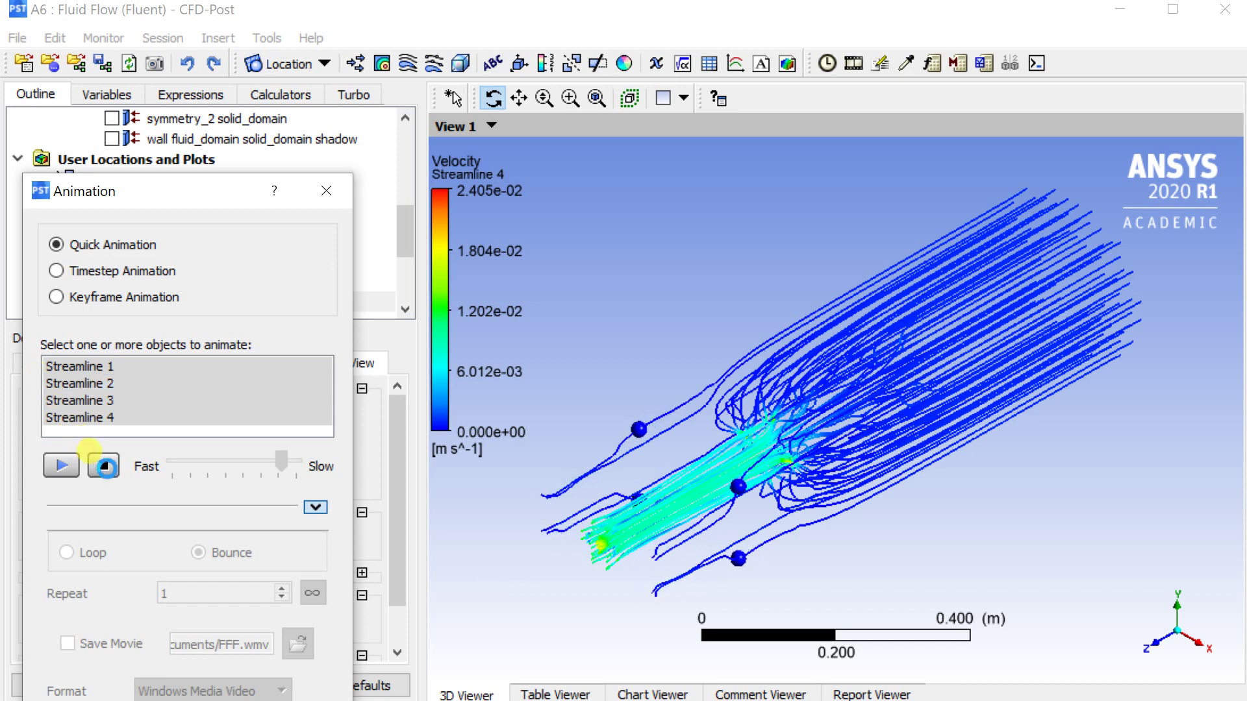
click(325, 194)
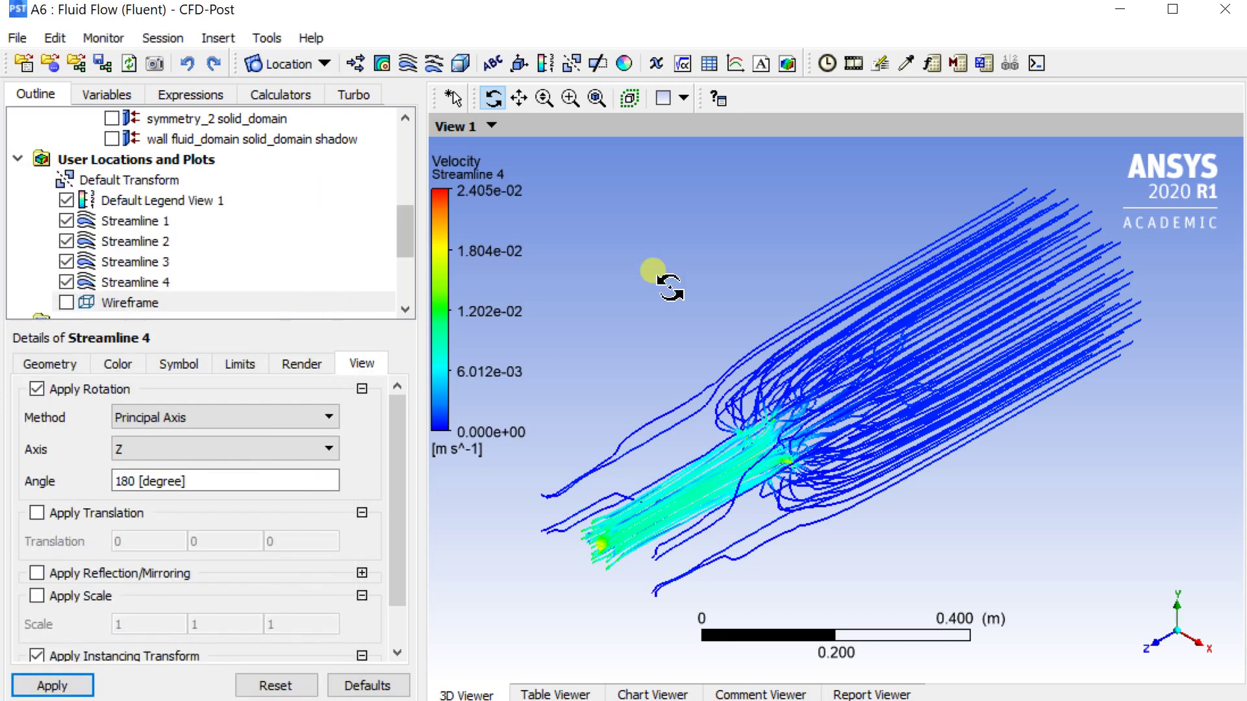
Hide Streamlines 1 to 4 and show the wireframe again
click(66, 221)
click(67, 241)
click(66, 262)
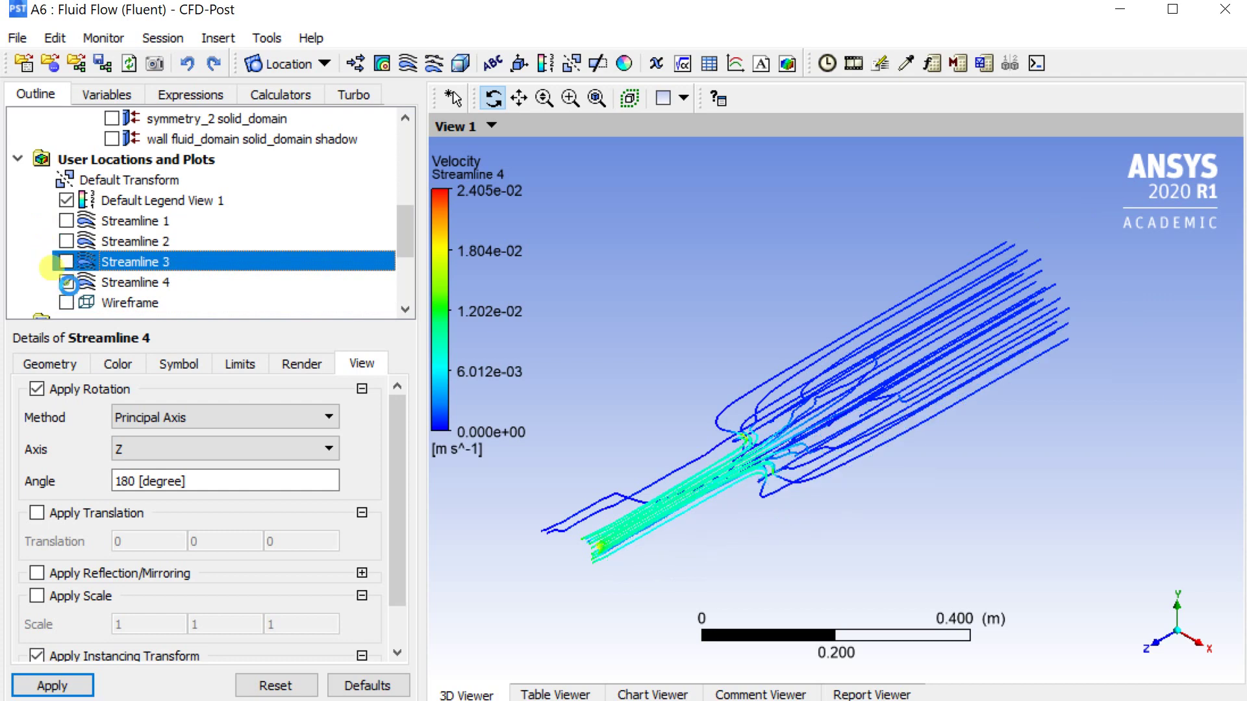
click(67, 282)
scroll(139, 208, down, 1)
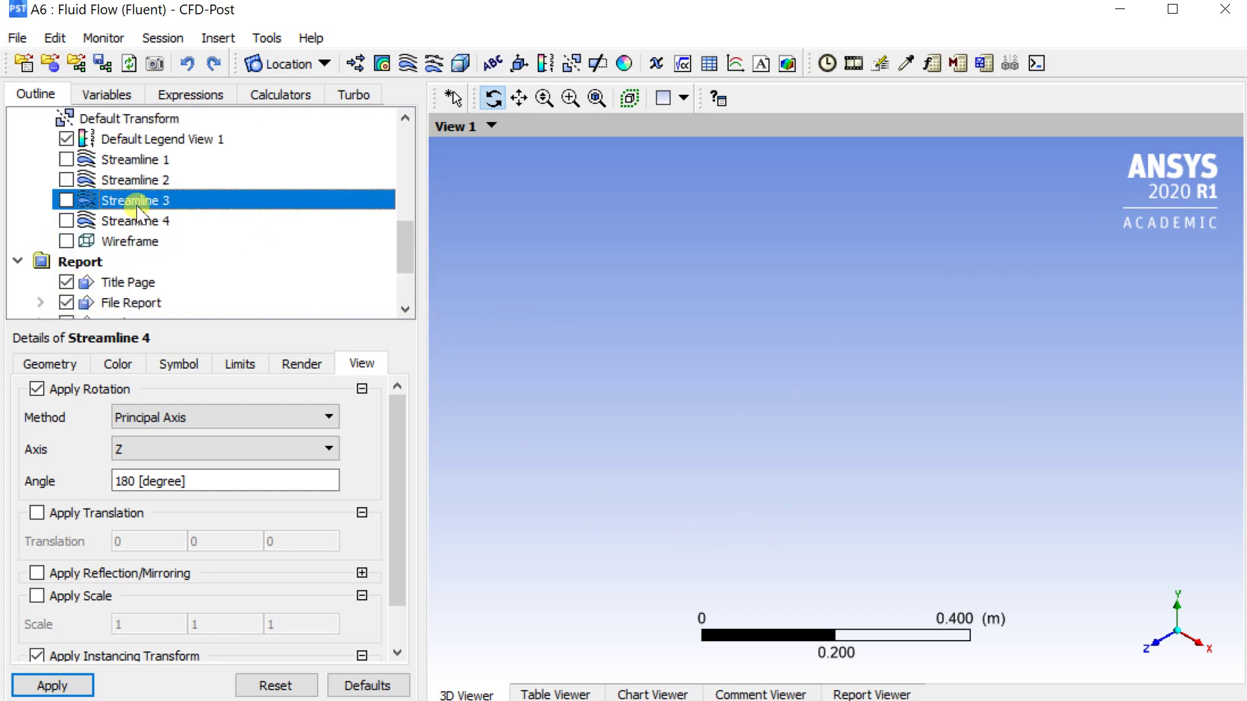
click(67, 241)
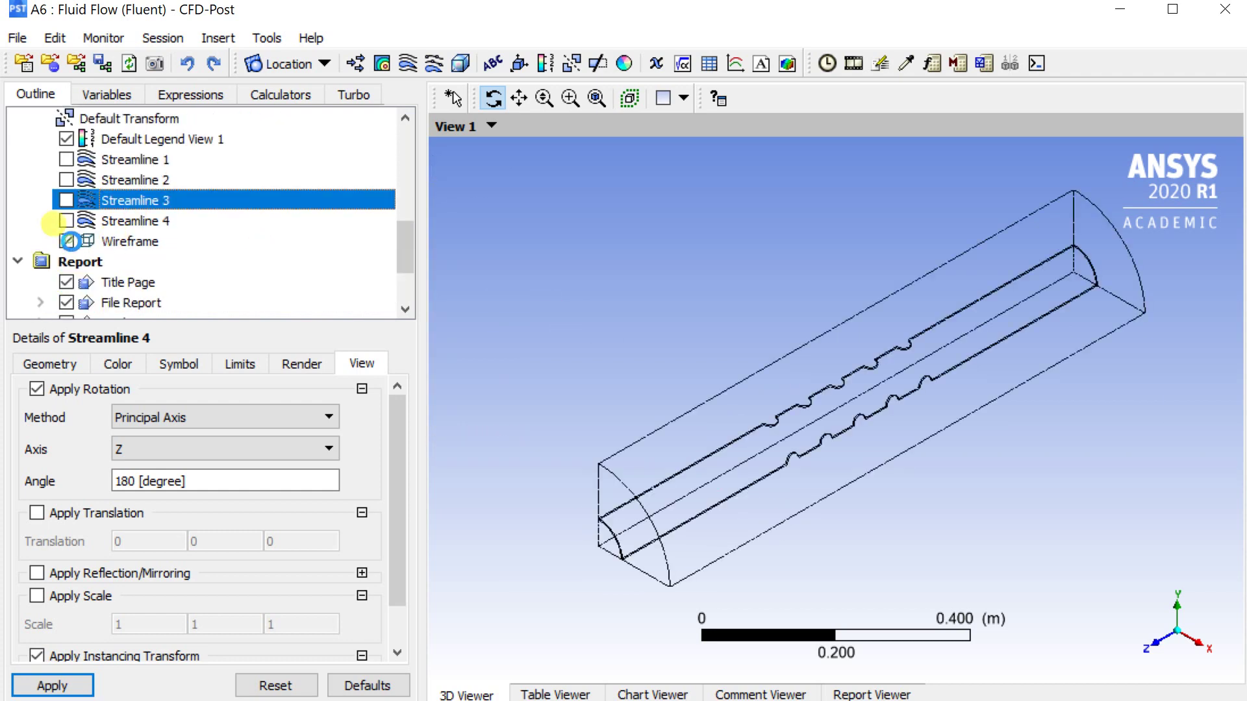
Insert a new contour named Contour 1 with Velocity as its variable
click(1196, 646)
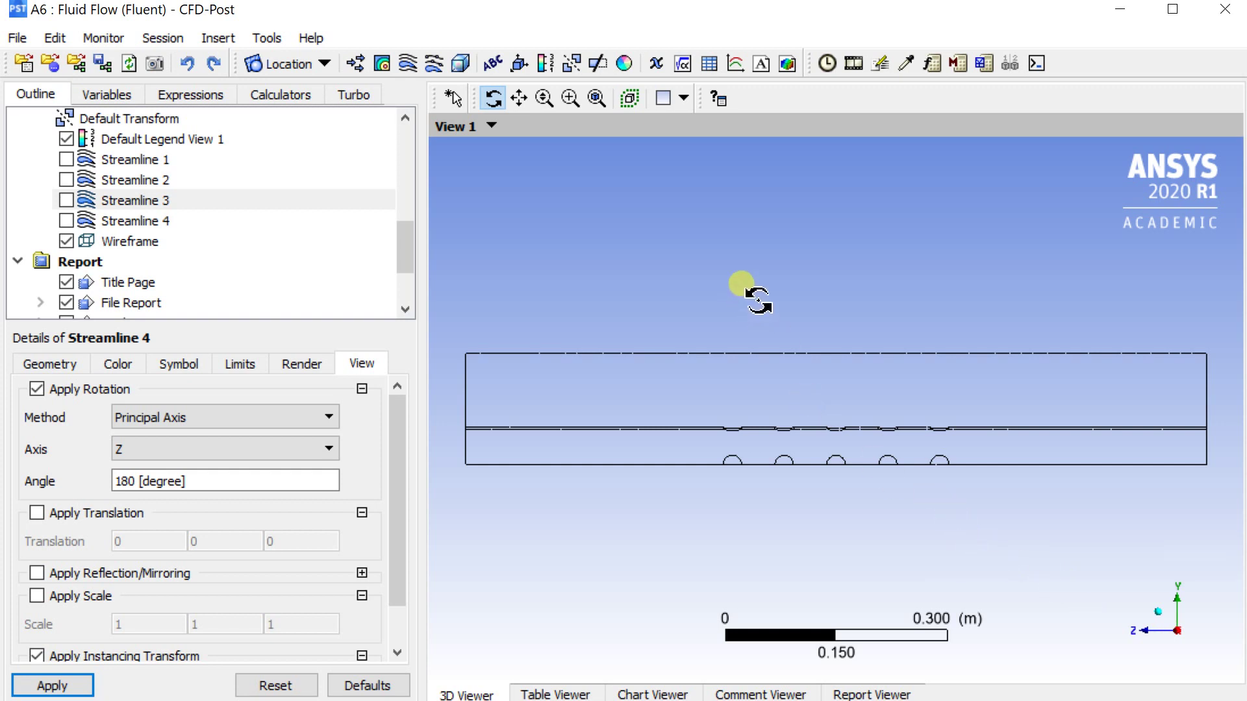
click(383, 63)
click(429, 165)
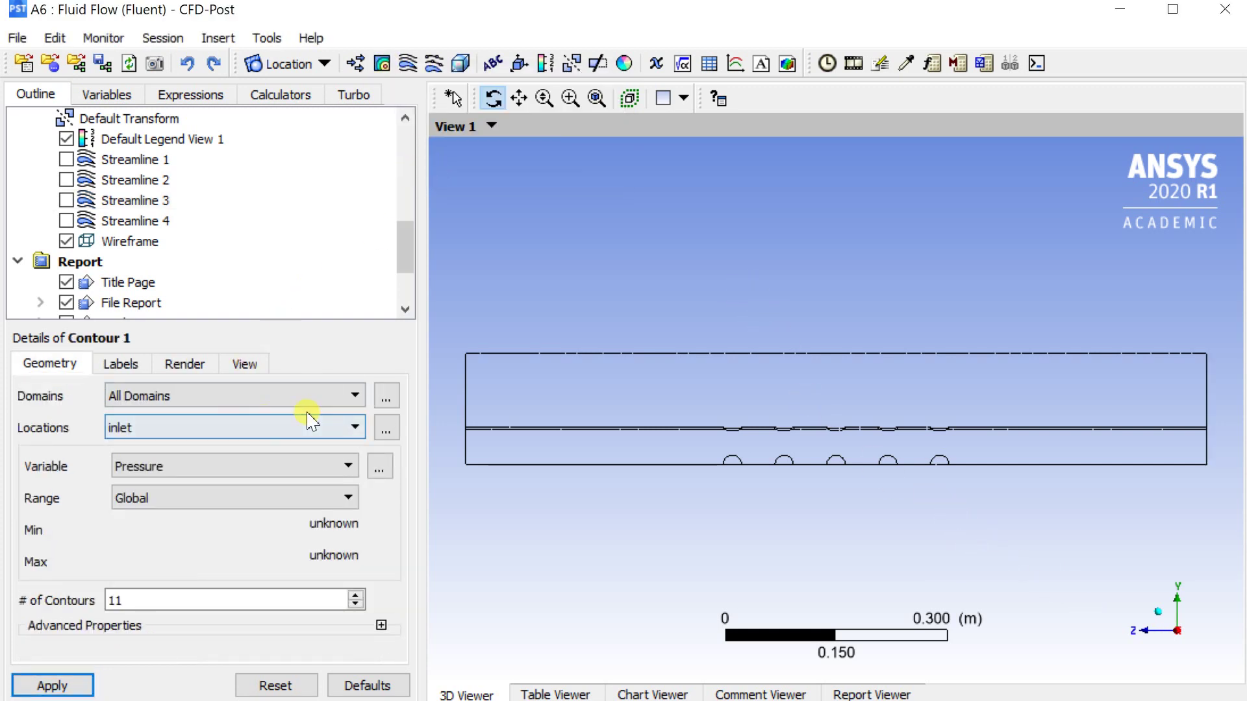
click(328, 466)
click(220, 515)
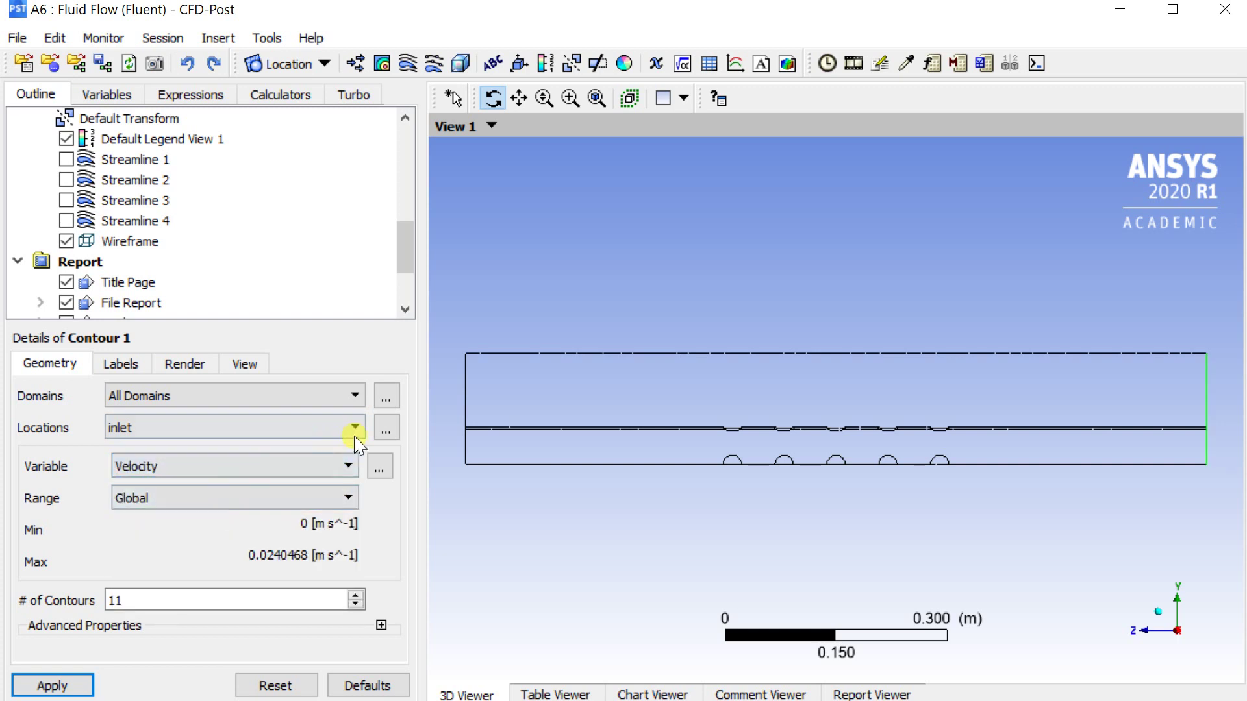
Add symmetry_1 solid_domain and symmetry_1 fluid_domain to the locations of Contour 1
click(388, 429)
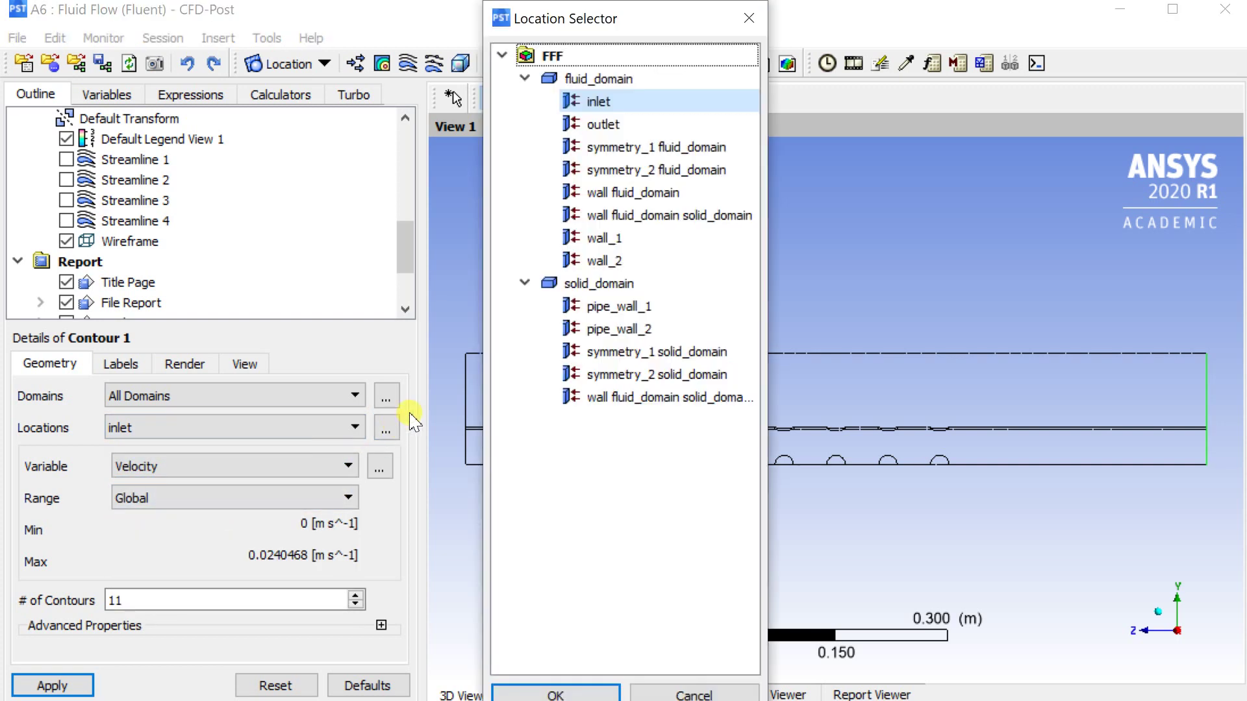
drag(628, 13, 318, 18)
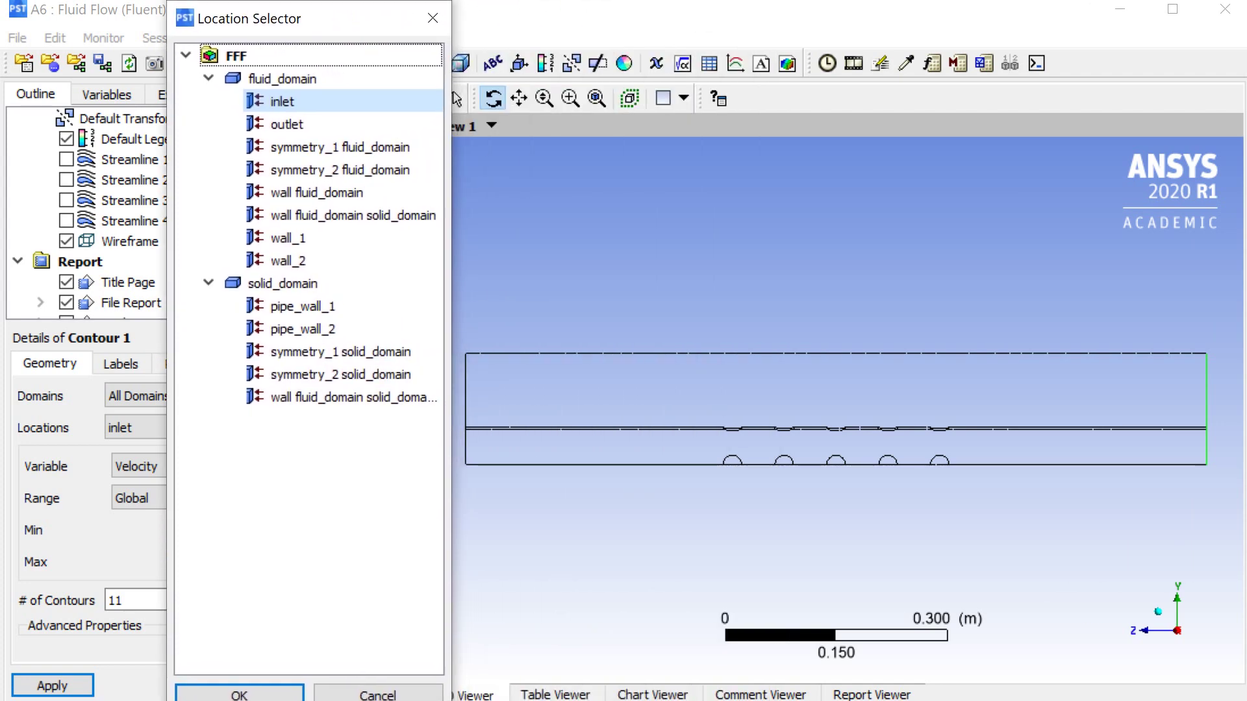
ctrl+click(365, 352)
ctrl+click(391, 149)
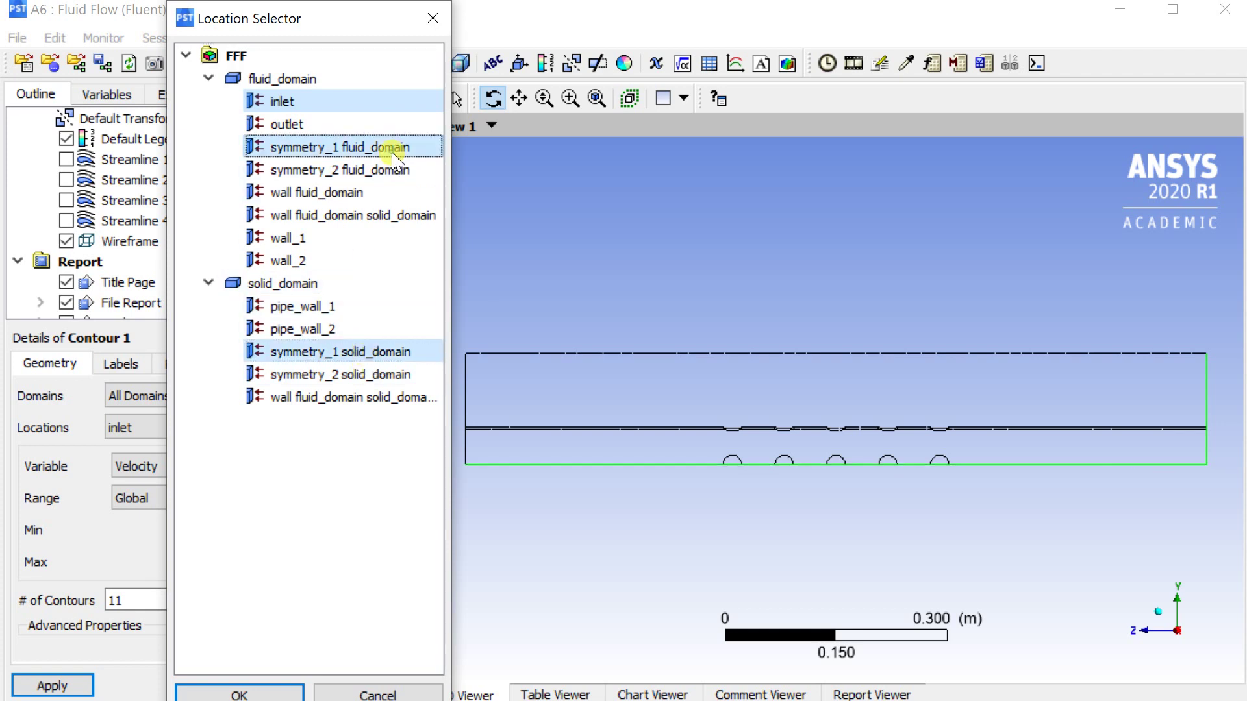
click(276, 689)
Set the number of contours of Contour 1 to 100 and apply it
click(39, 687)
click(136, 599)
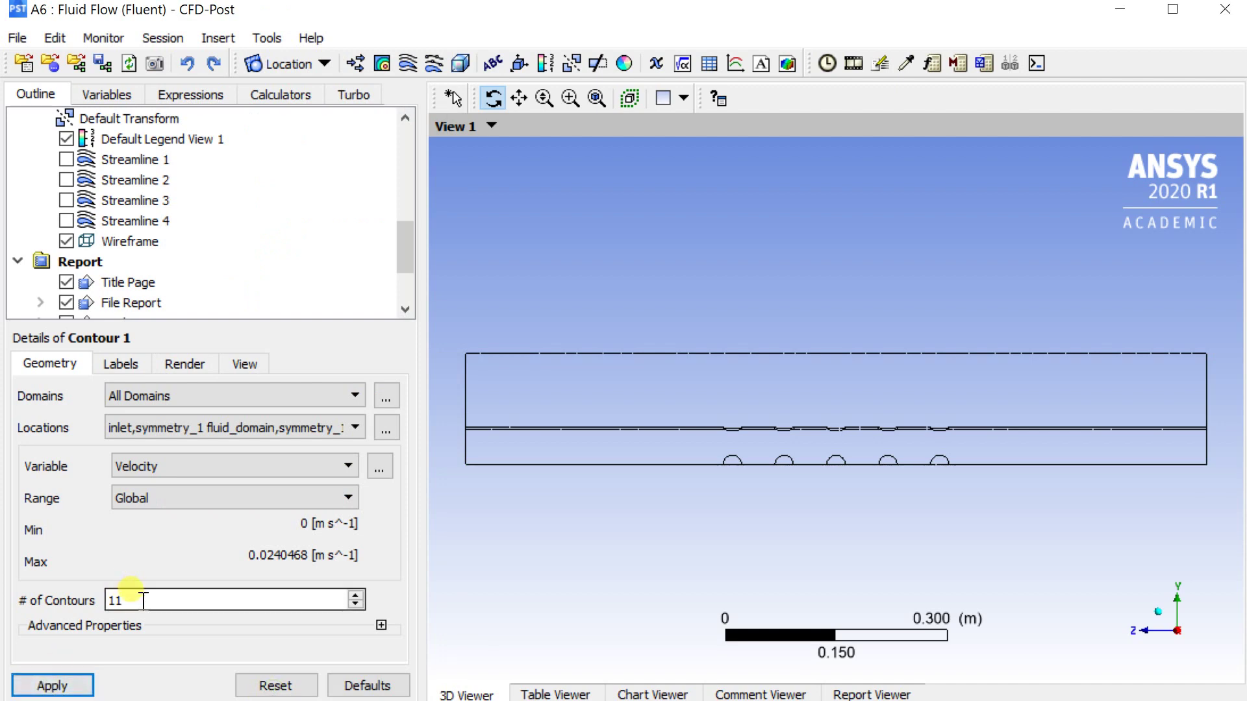
text(100)
click(83, 682)
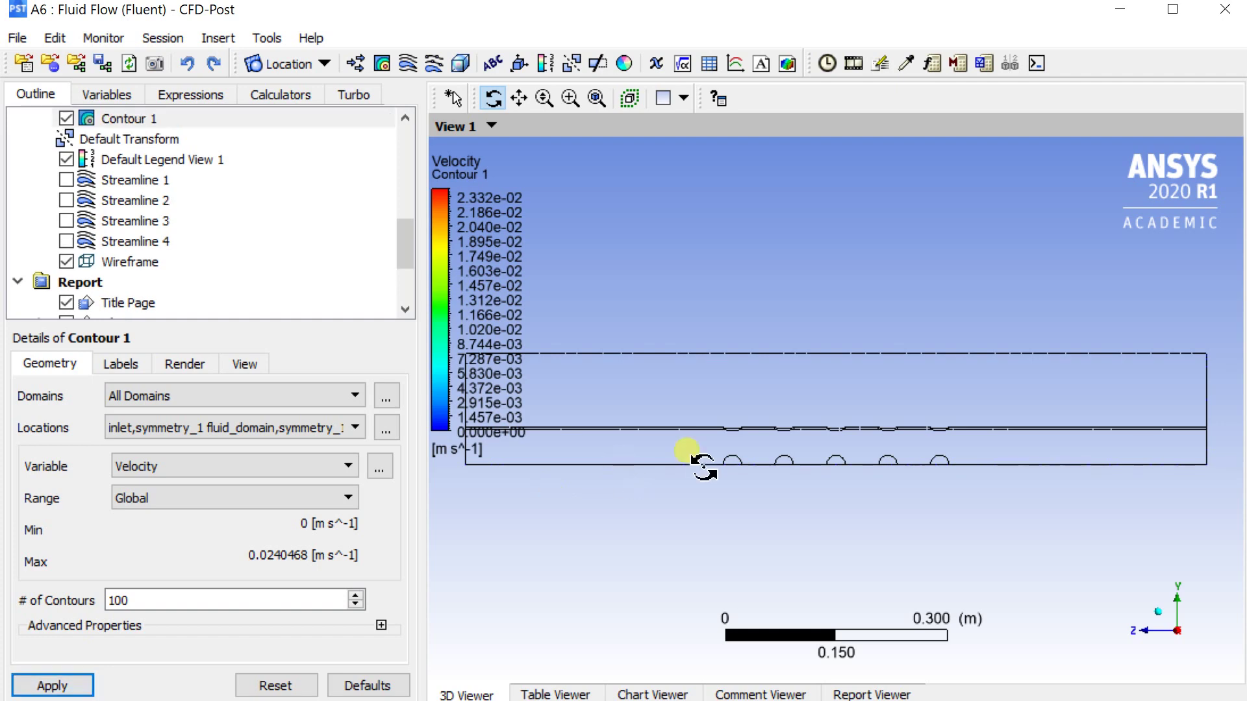
Remove the inlet from the locations of Contour 1, apply the change and view the symmetry plane face-on
click(1159, 612)
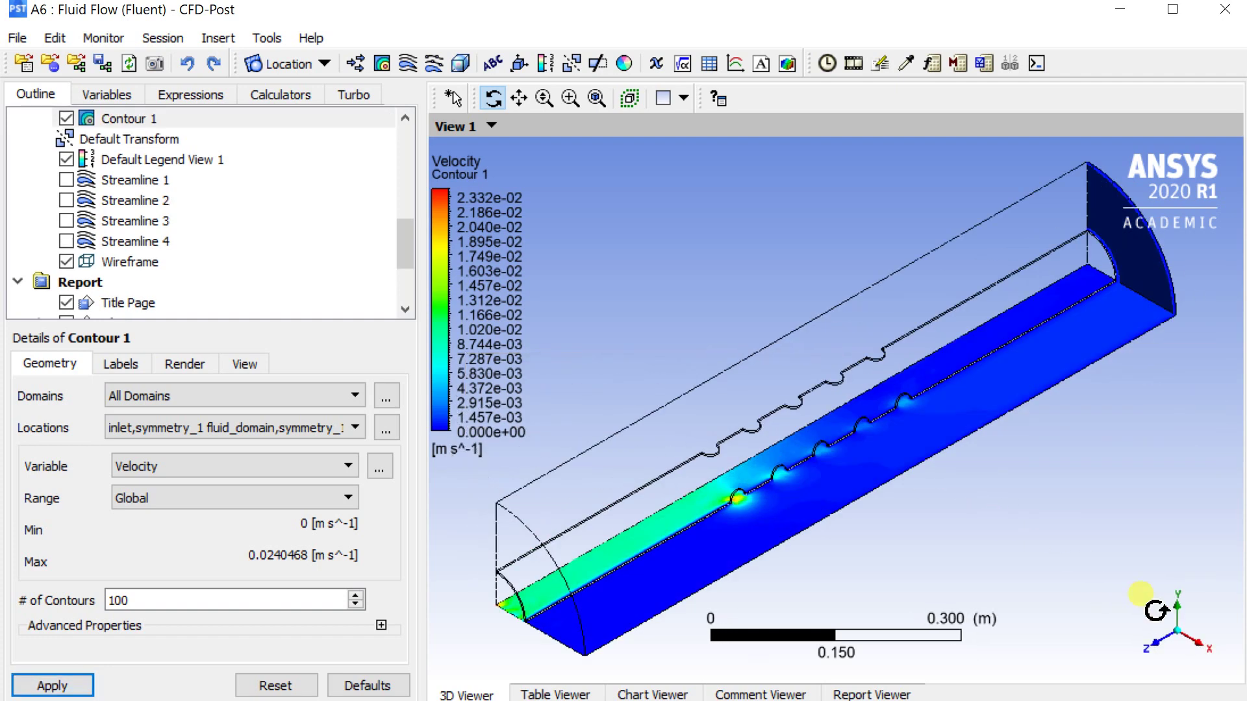
drag(1157, 591, 920, 564)
click(385, 428)
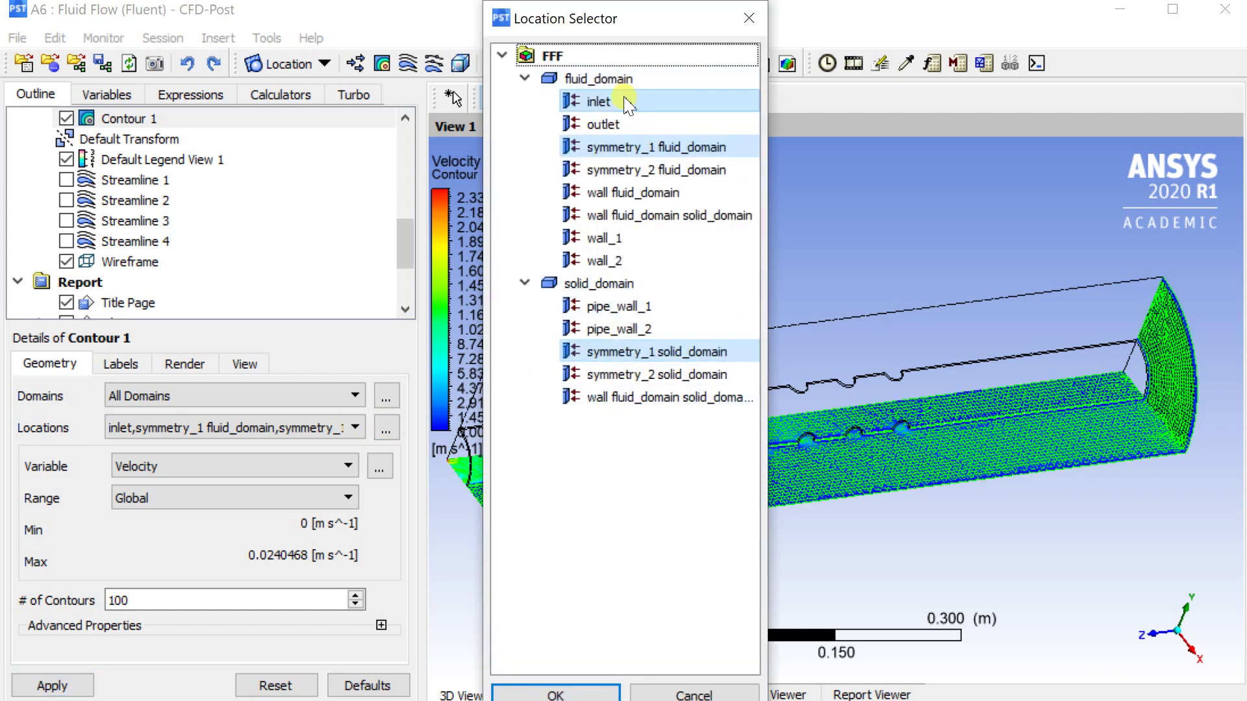
ctrl+click(620, 103)
click(582, 694)
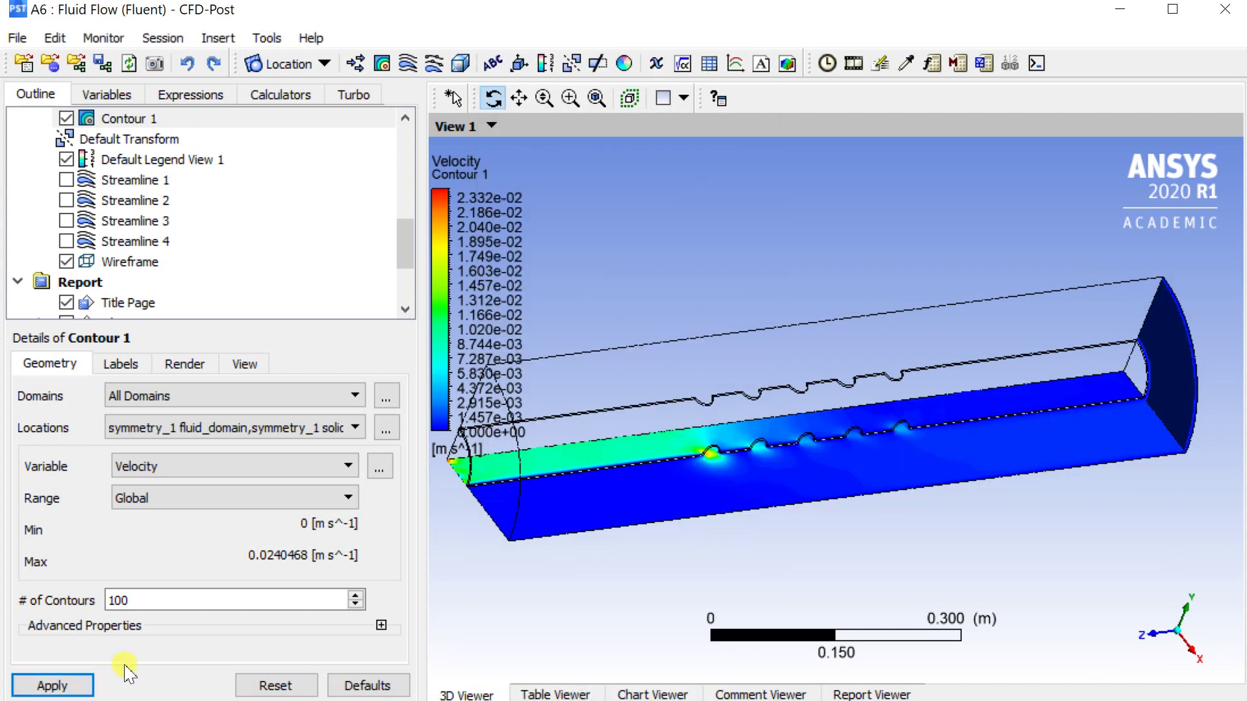
click(88, 689)
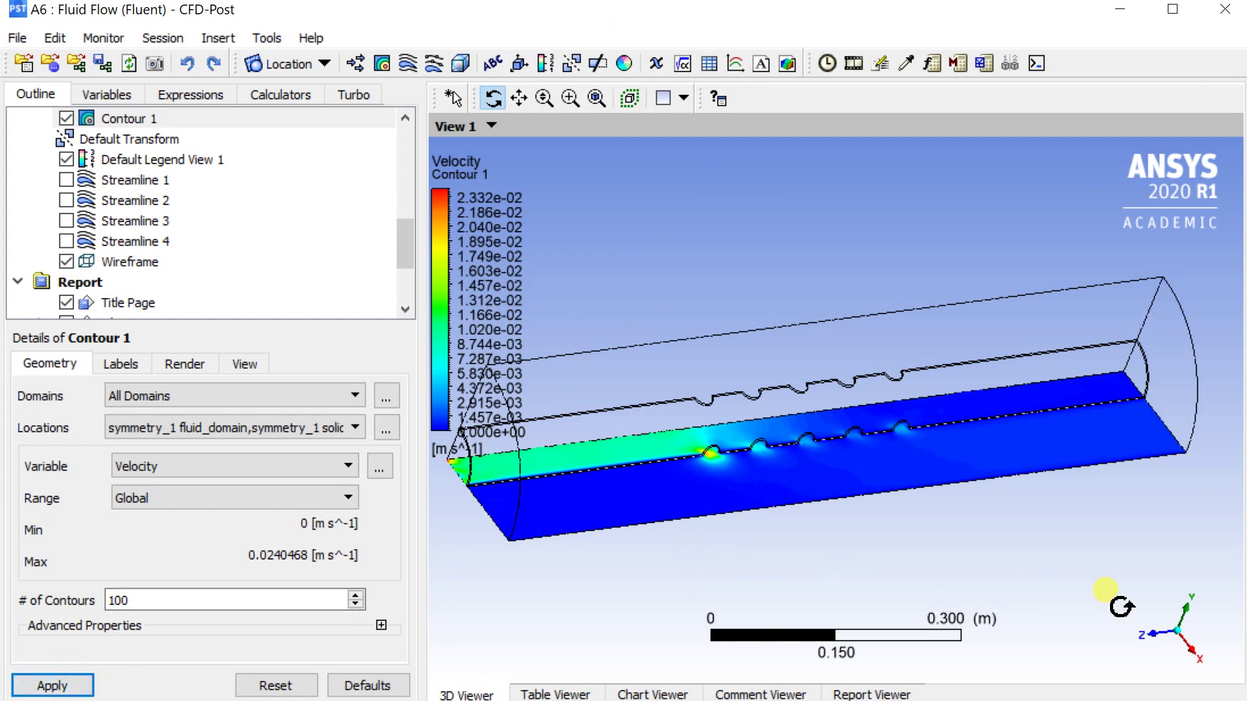
click(1183, 615)
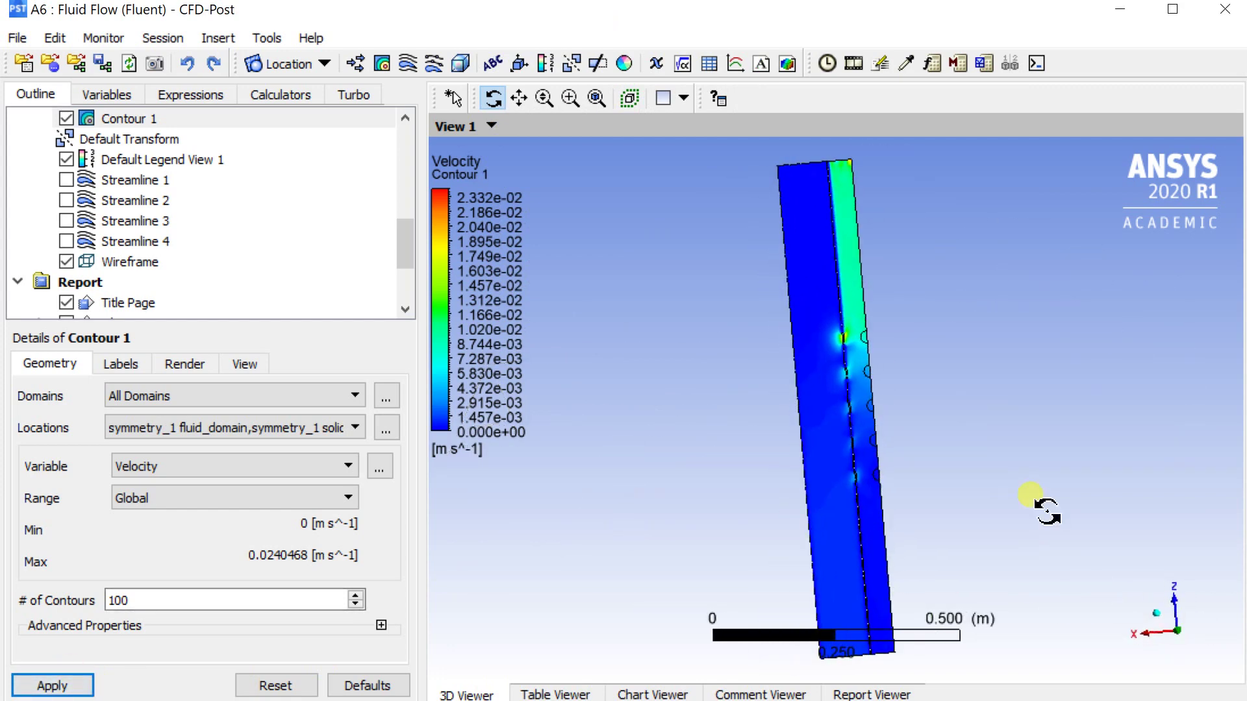
Examine the velocity contour around the pipe holes face-on, with the pipe turned horizontal
key(ctrl+Up)
key(ctrl+Up)
key(ctrl+Up)
key(ctrl+Up)
key(ctrl+Up)
key(ctrl+Up)
key(ctrl+Up)
key(ctrl+Up)
key(ctrl+Up)
key(ctrl+Up)
key(ctrl+Up)
key(ctrl+Up)
key(ctrl+Up)
key(ctrl+Up)
key(ctrl+Up)
key(ctrl+Up)
key(ctrl+Up)
key(ctrl+Up)
key(ctrl+Up)
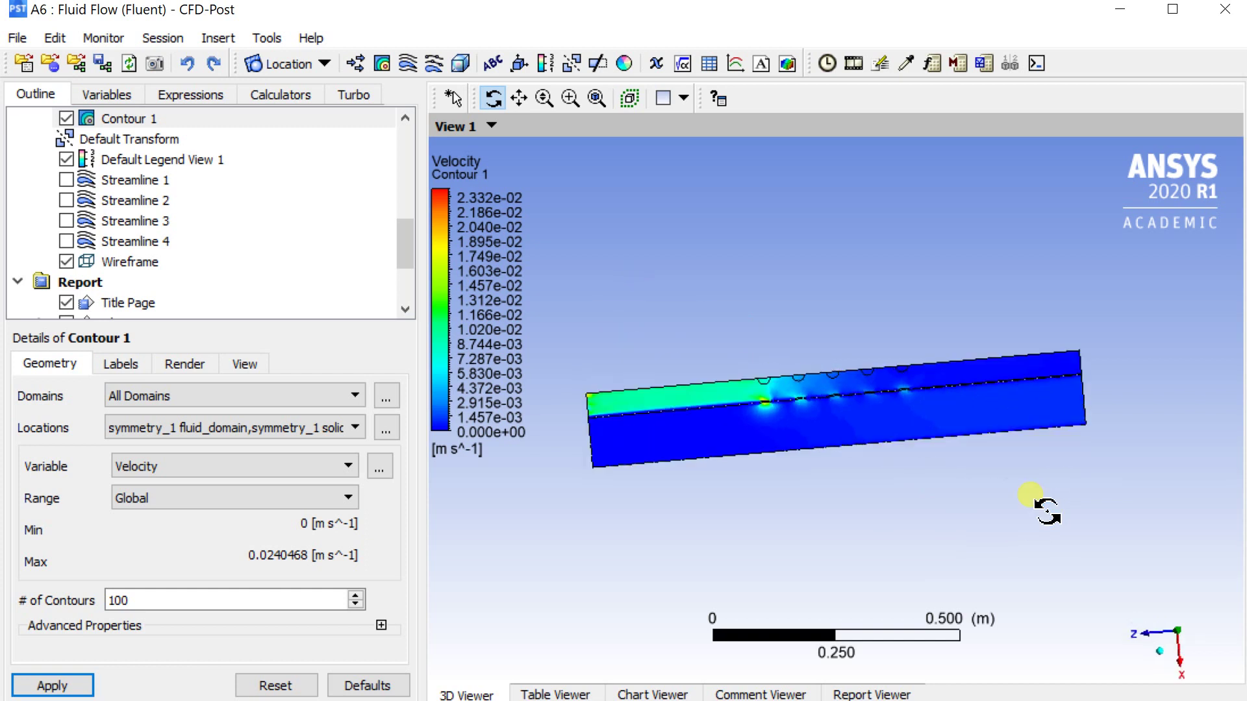
key(ctrl+Down)
scroll(1007, 486, up, 10)
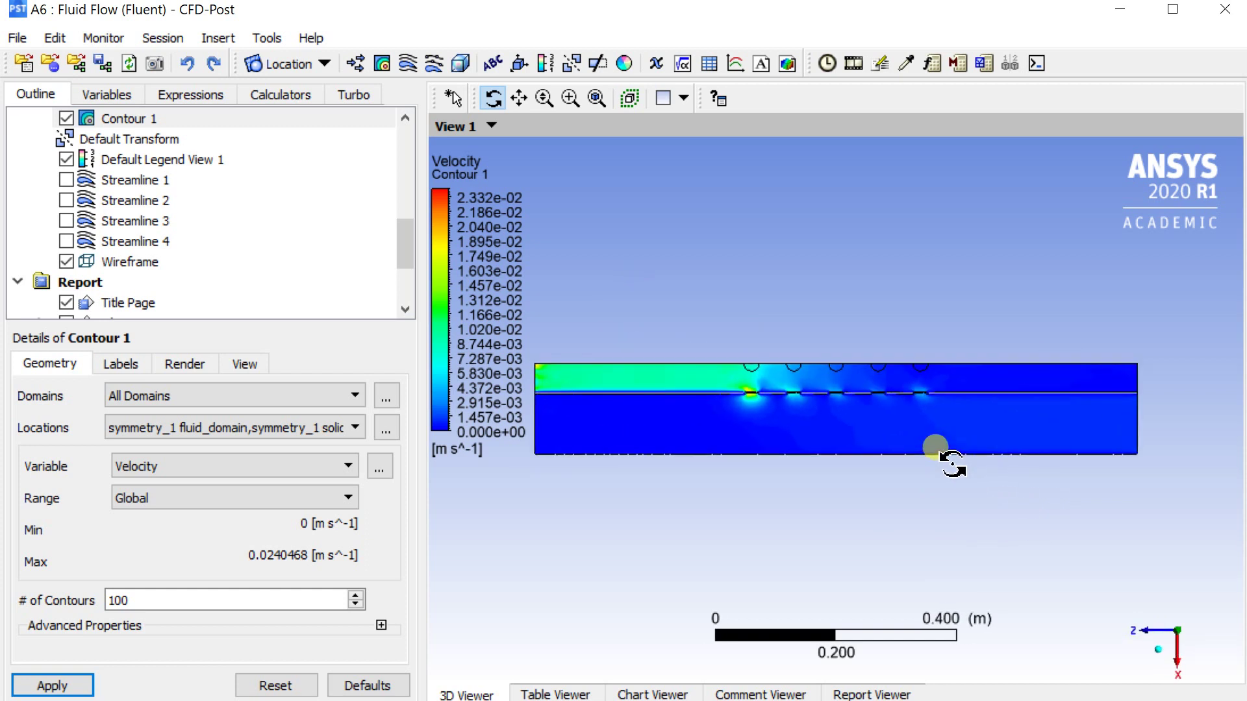
scroll(939, 452, up, 6)
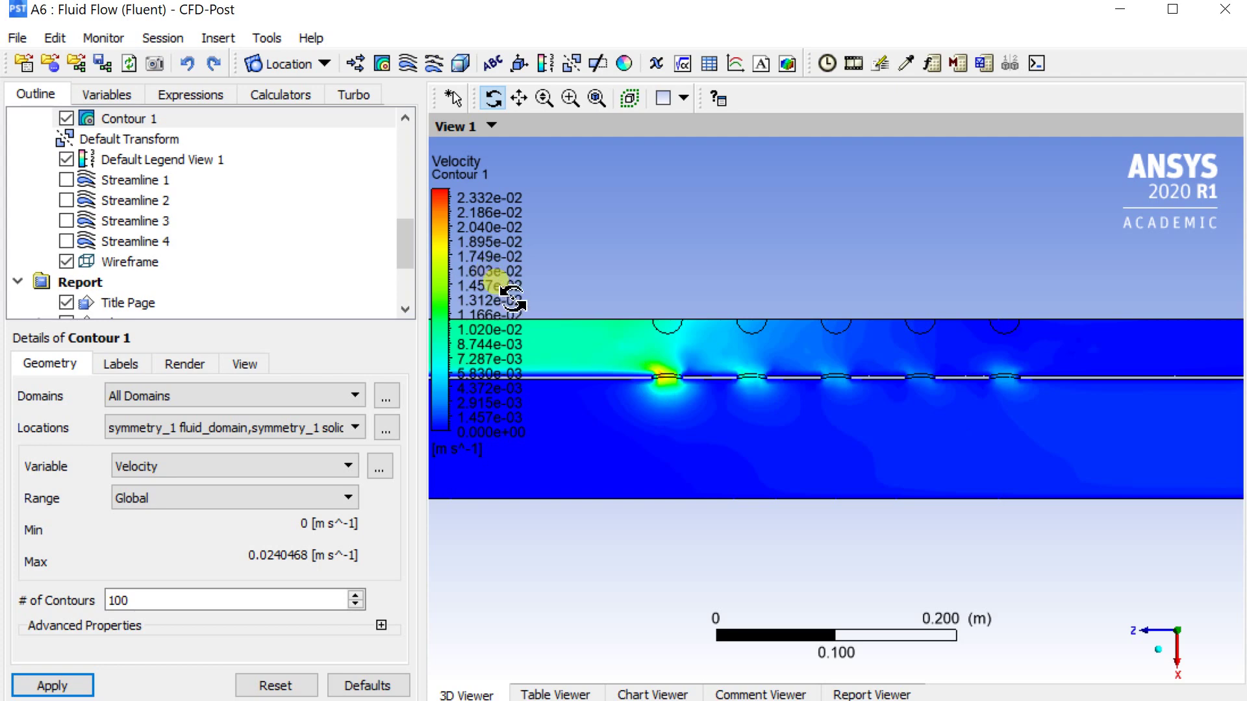
scroll(495, 286, down, 3)
scroll(513, 300, down, 3)
Change the number format of Default Legend View 1 from Scientific to Fixed and apply it
click(135, 160)
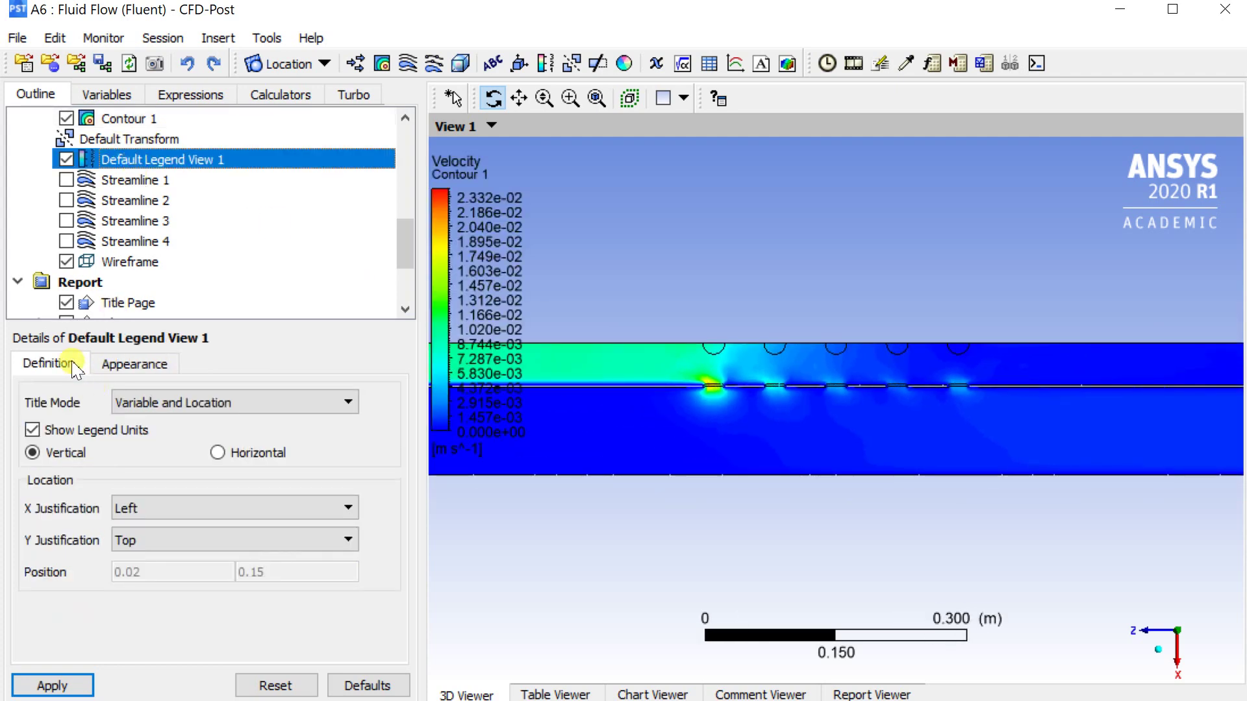
click(140, 363)
click(235, 516)
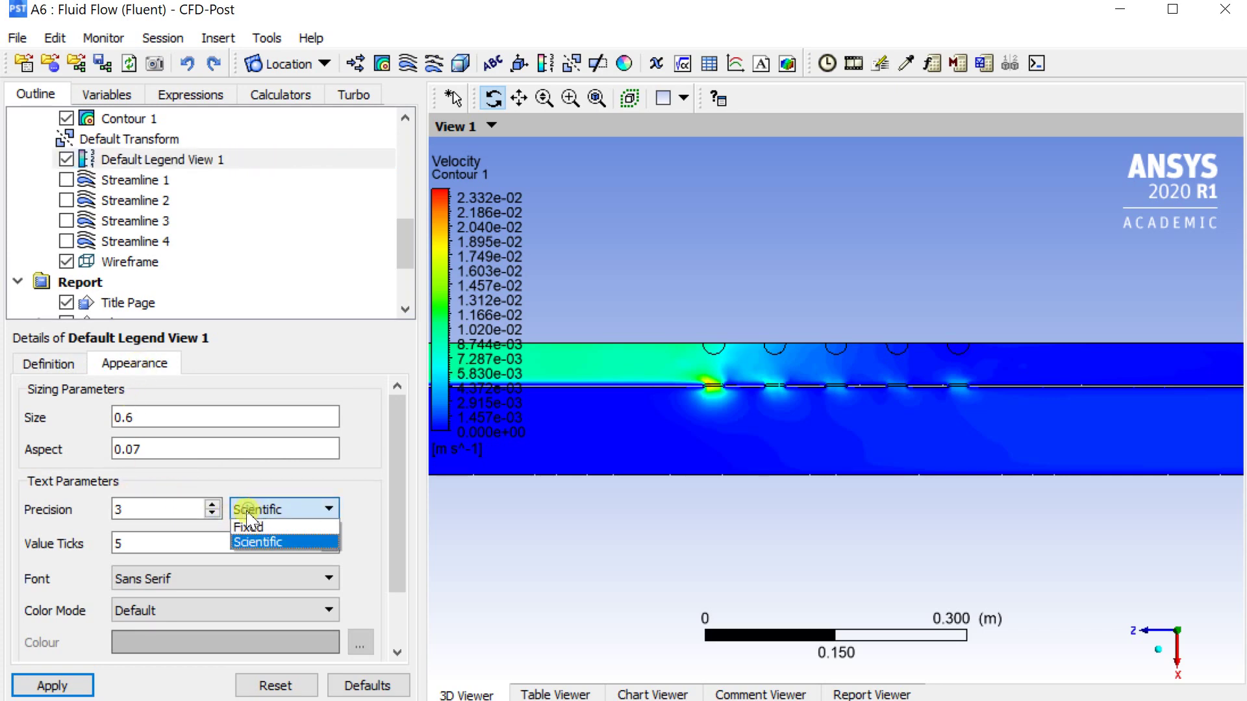
click(250, 526)
click(71, 687)
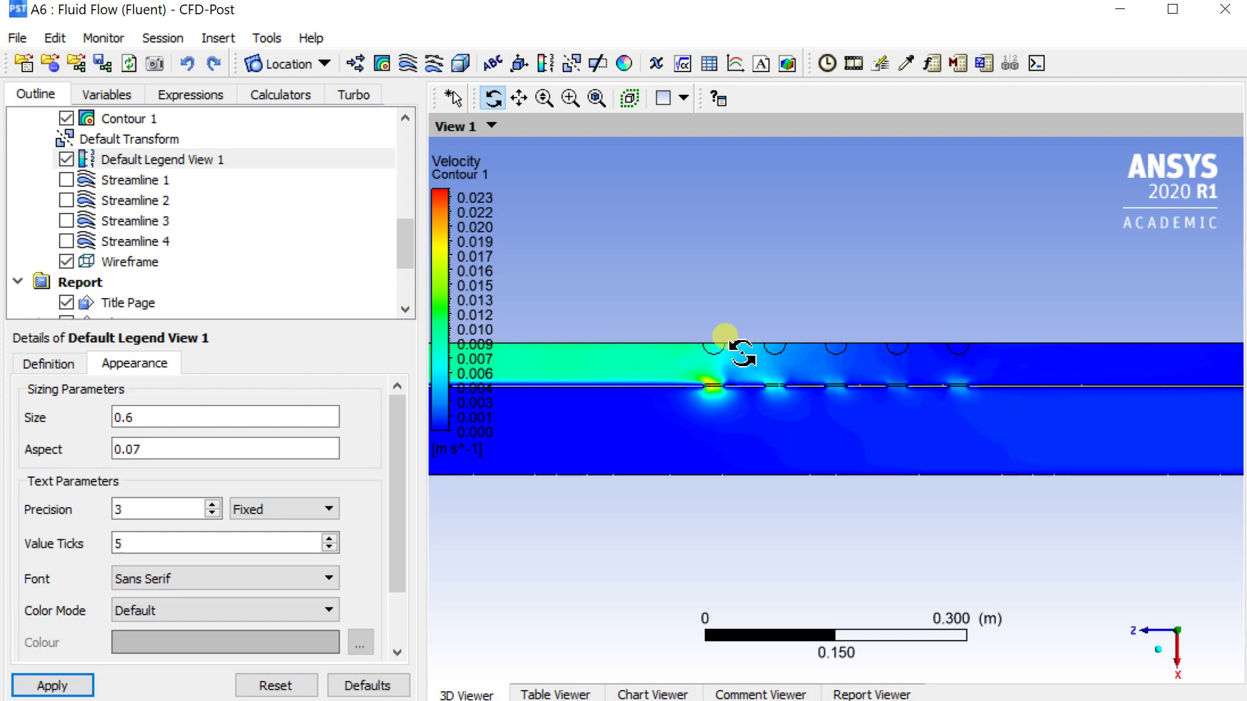
Reflect Contour 1 about the YZ Plane at X = 0.0 m and apply it
scroll(155, 268, down, 1)
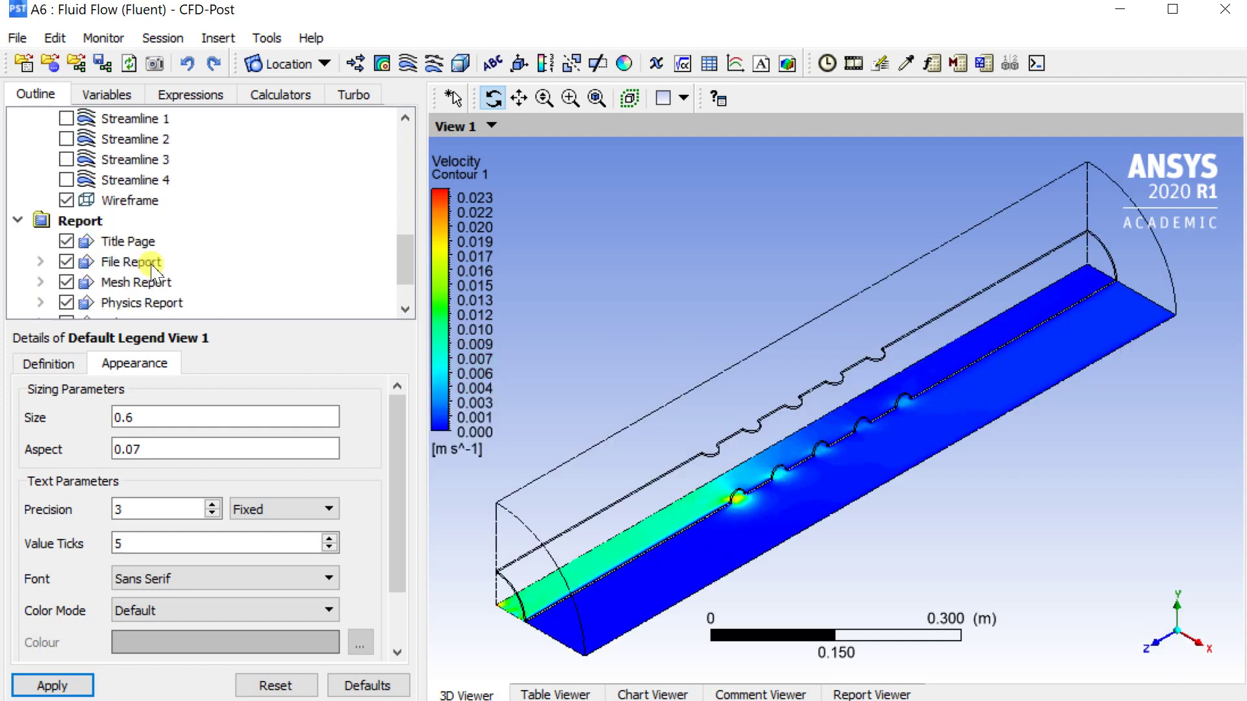
scroll(150, 264, up, 2)
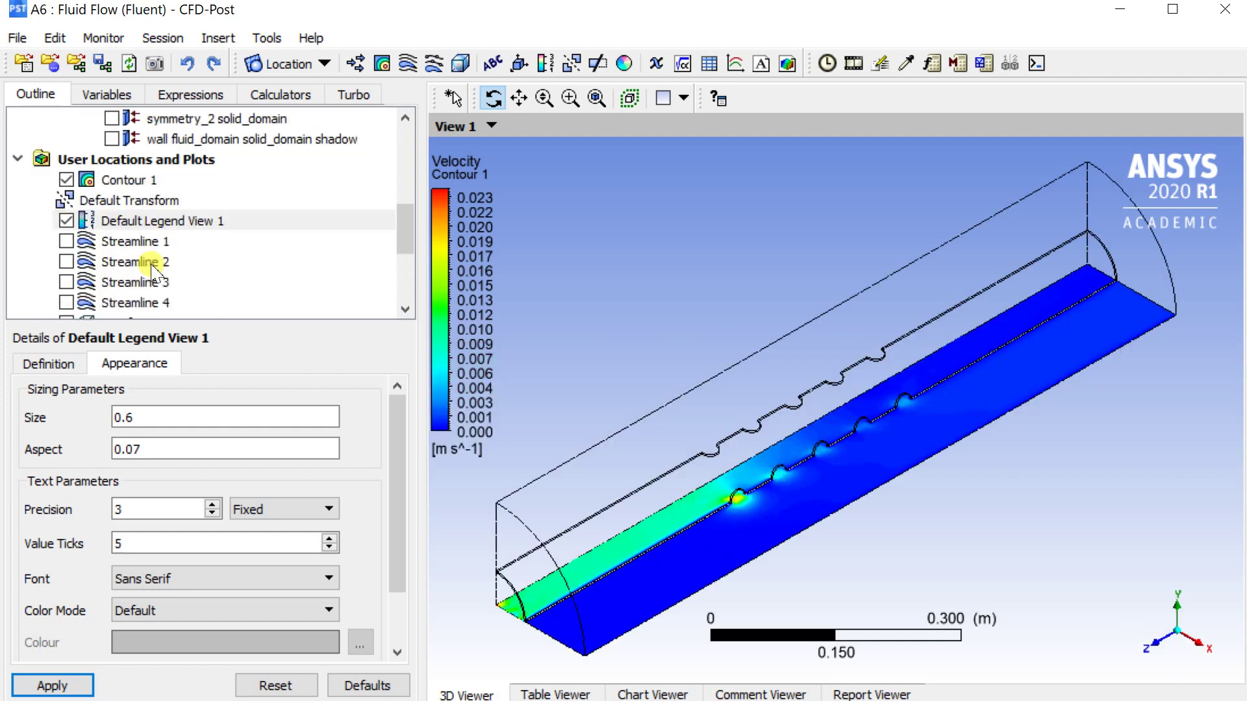
click(123, 180)
click(234, 370)
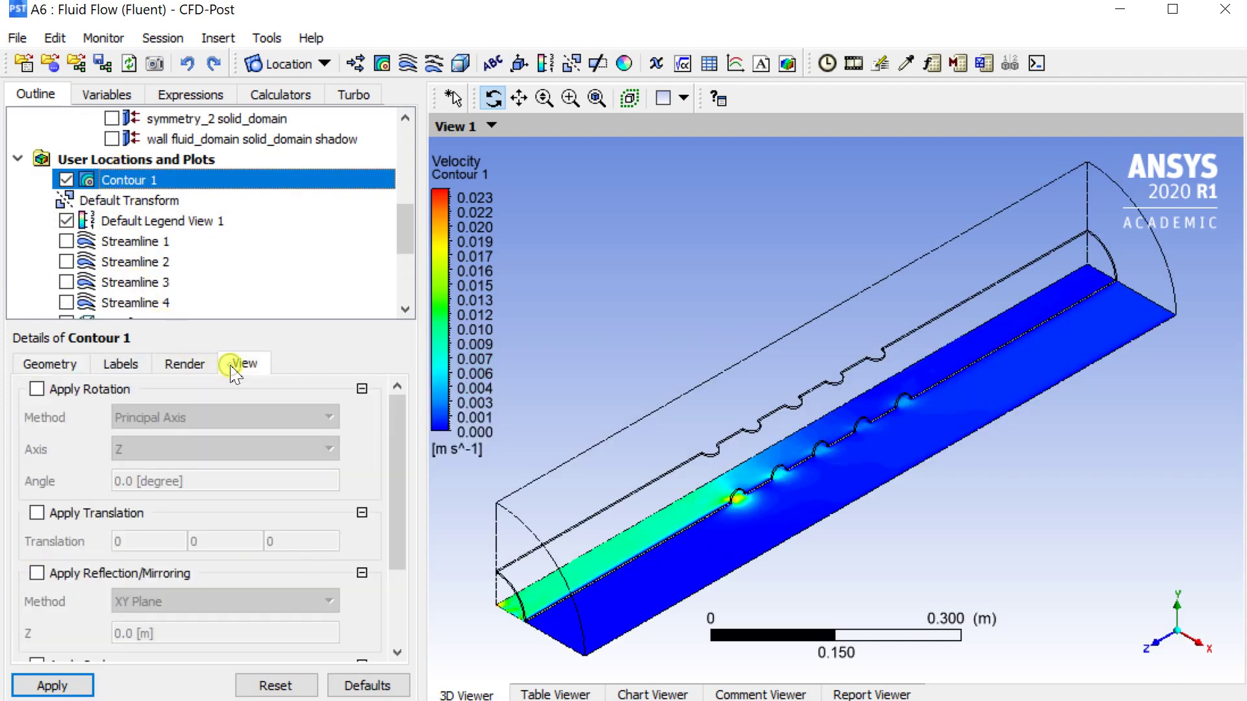
click(36, 573)
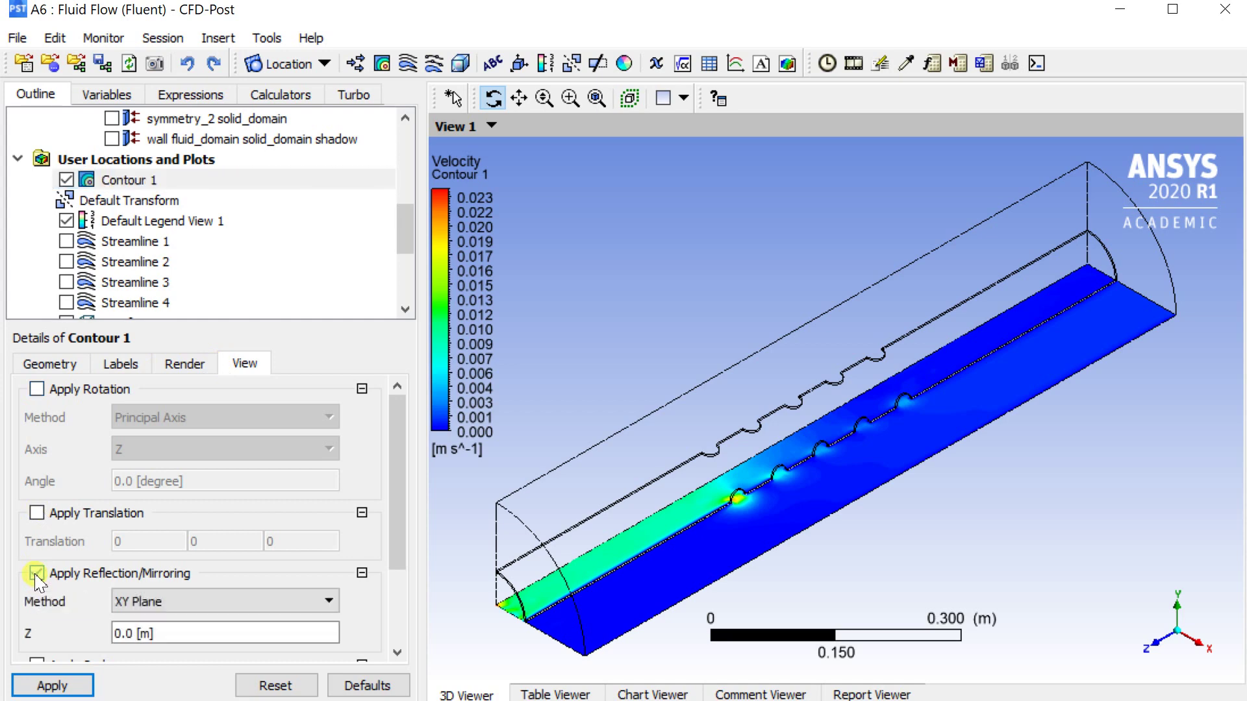
click(152, 599)
click(150, 622)
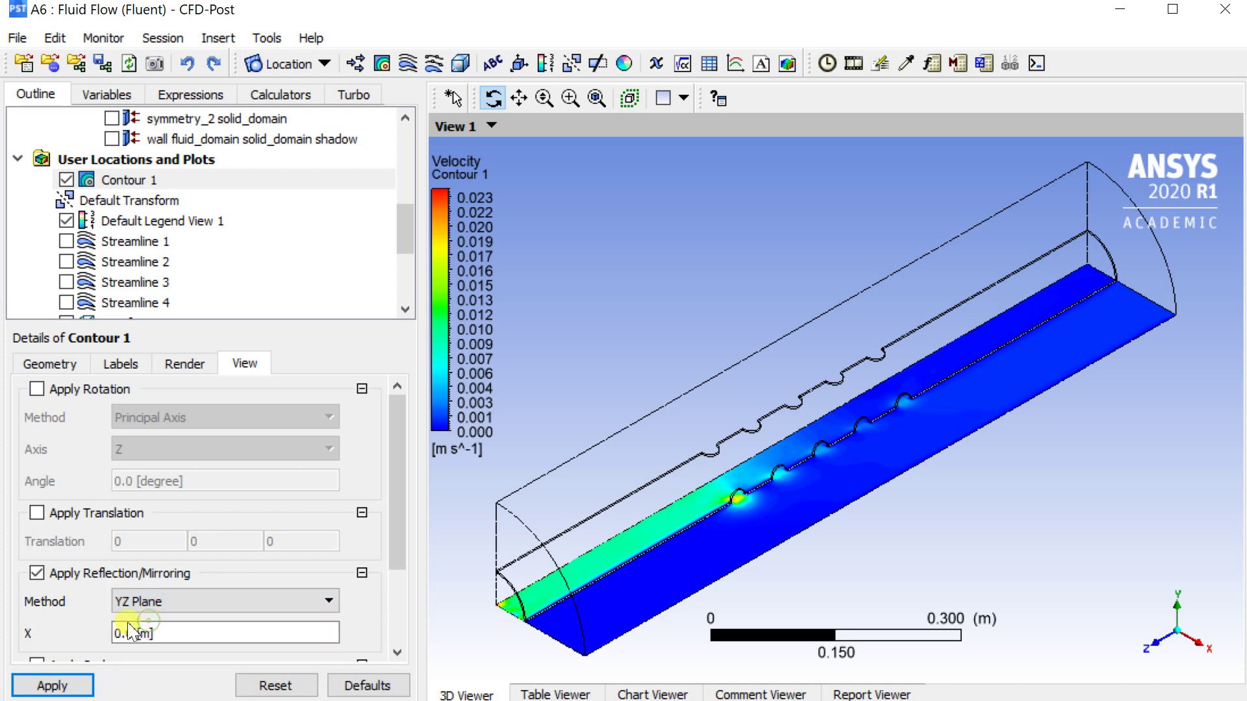
click(65, 686)
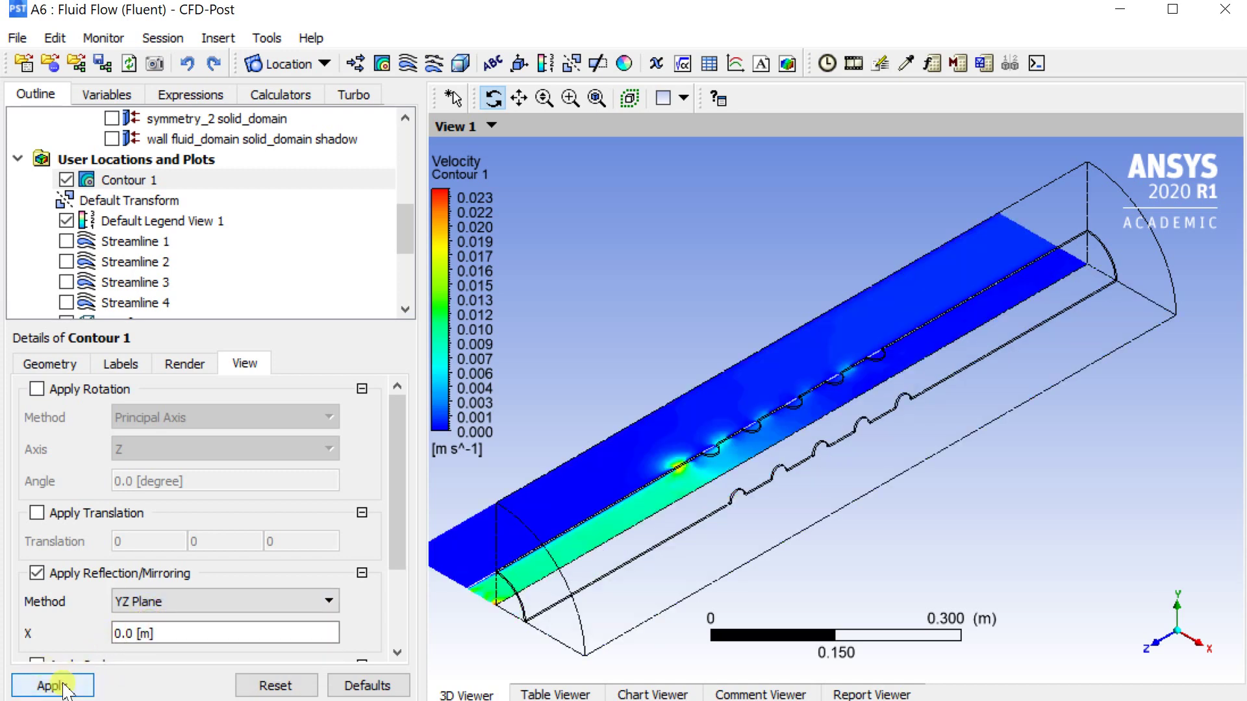
Duplicate the mirrored Contour 1 as Contour 2
right_click(172, 179)
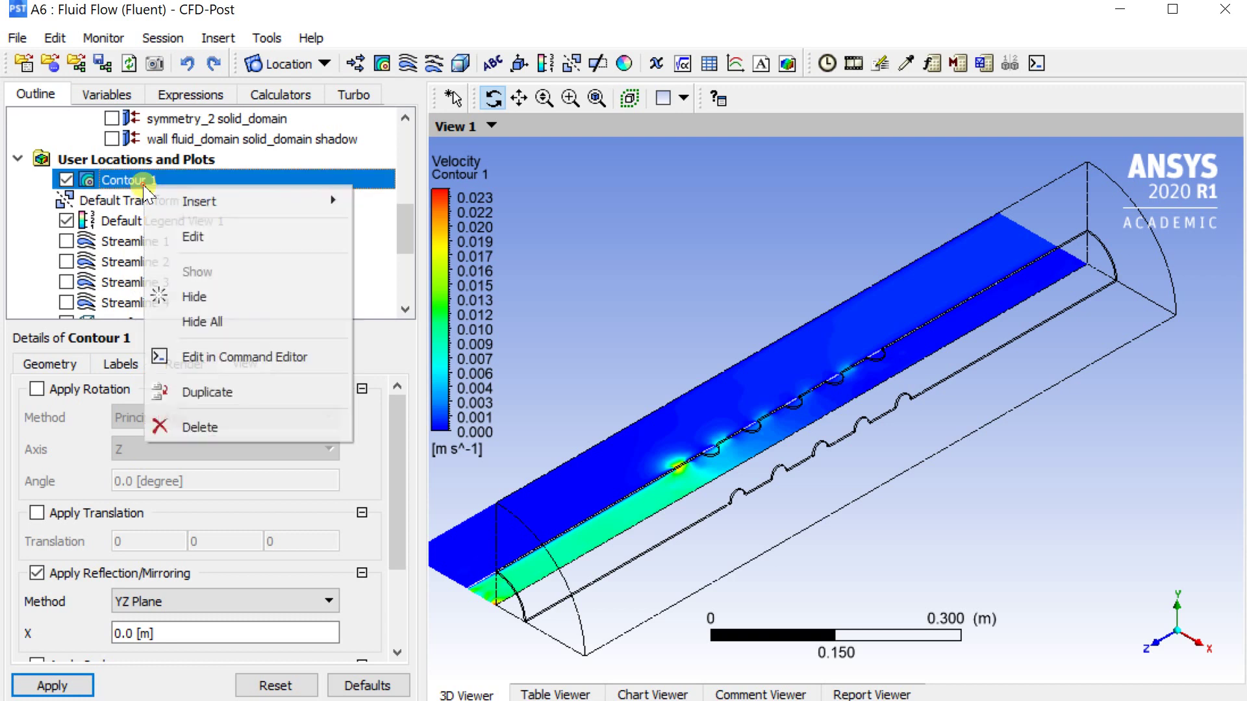
click(190, 392)
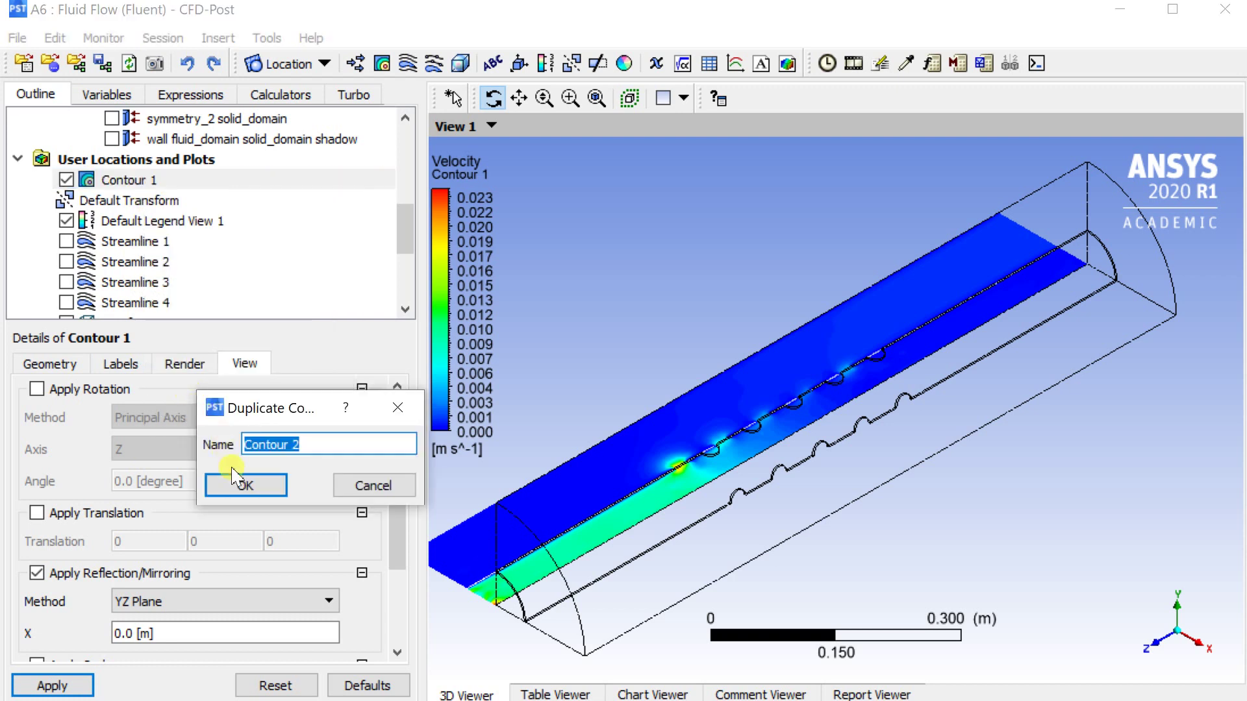
click(245, 487)
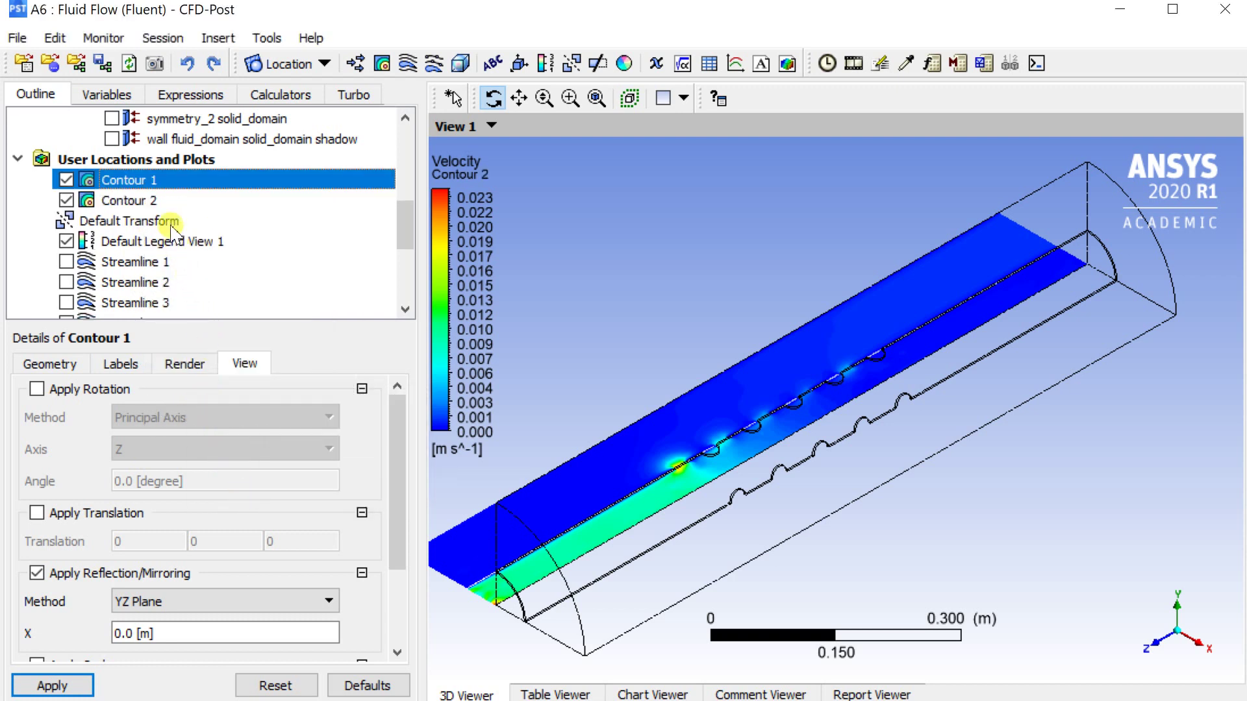
Turn off the reflection of Contour 1, keeping Contour 2 mirrored, and apply the change
click(160, 201)
click(153, 185)
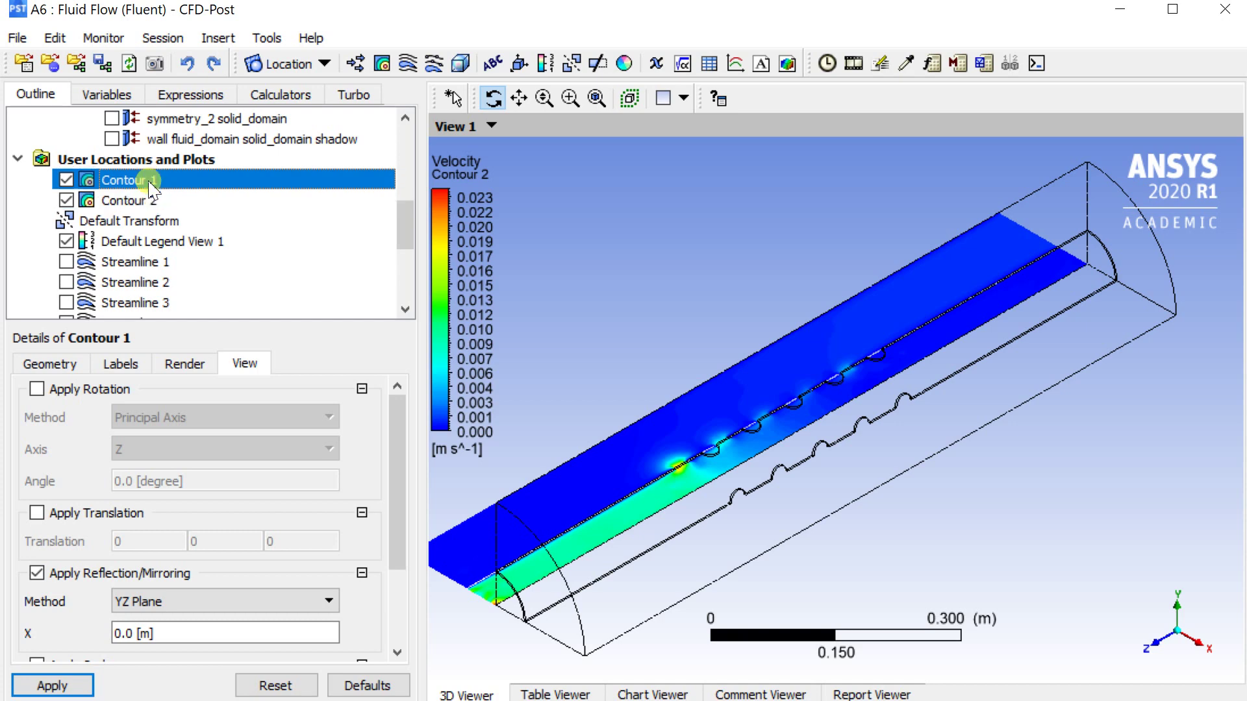
click(37, 574)
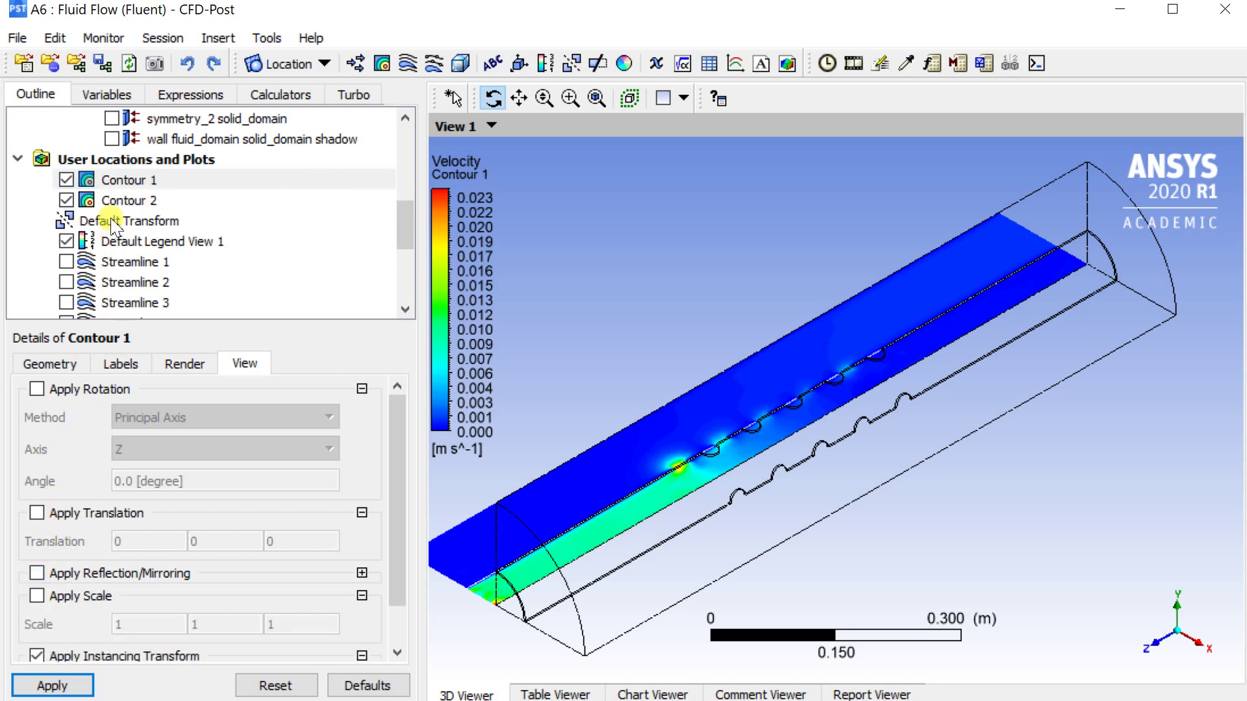
click(108, 199)
click(106, 182)
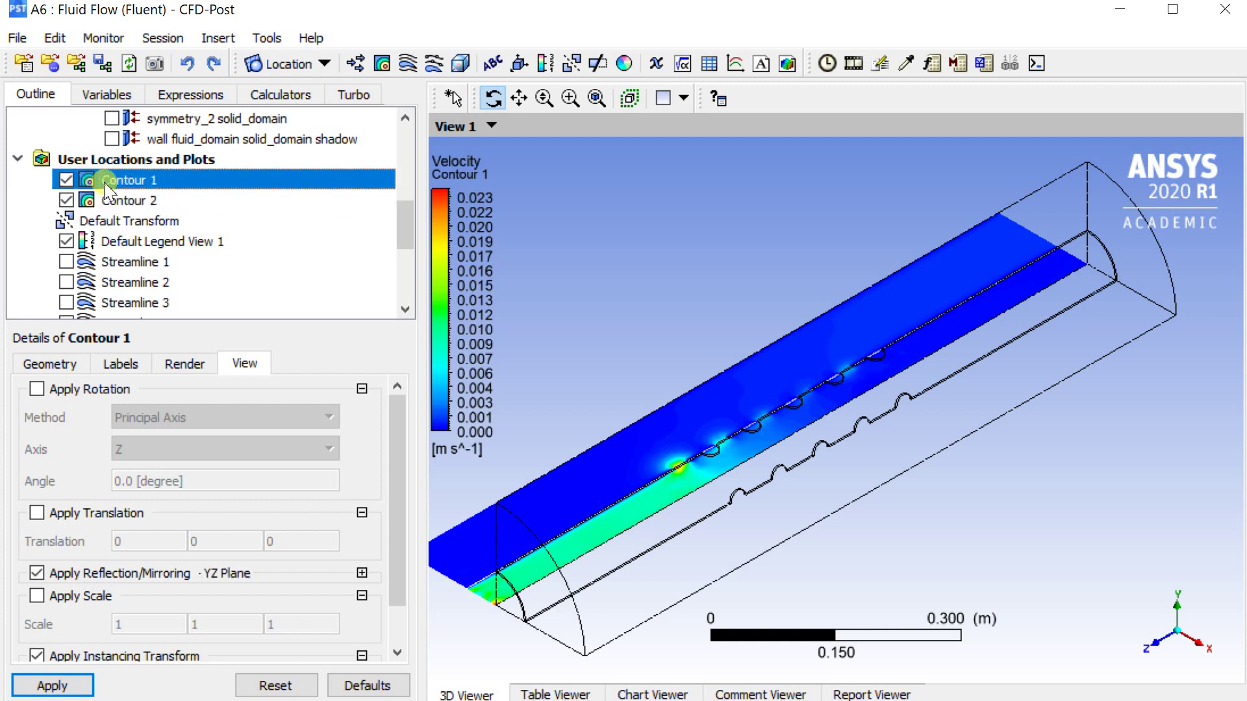
click(111, 203)
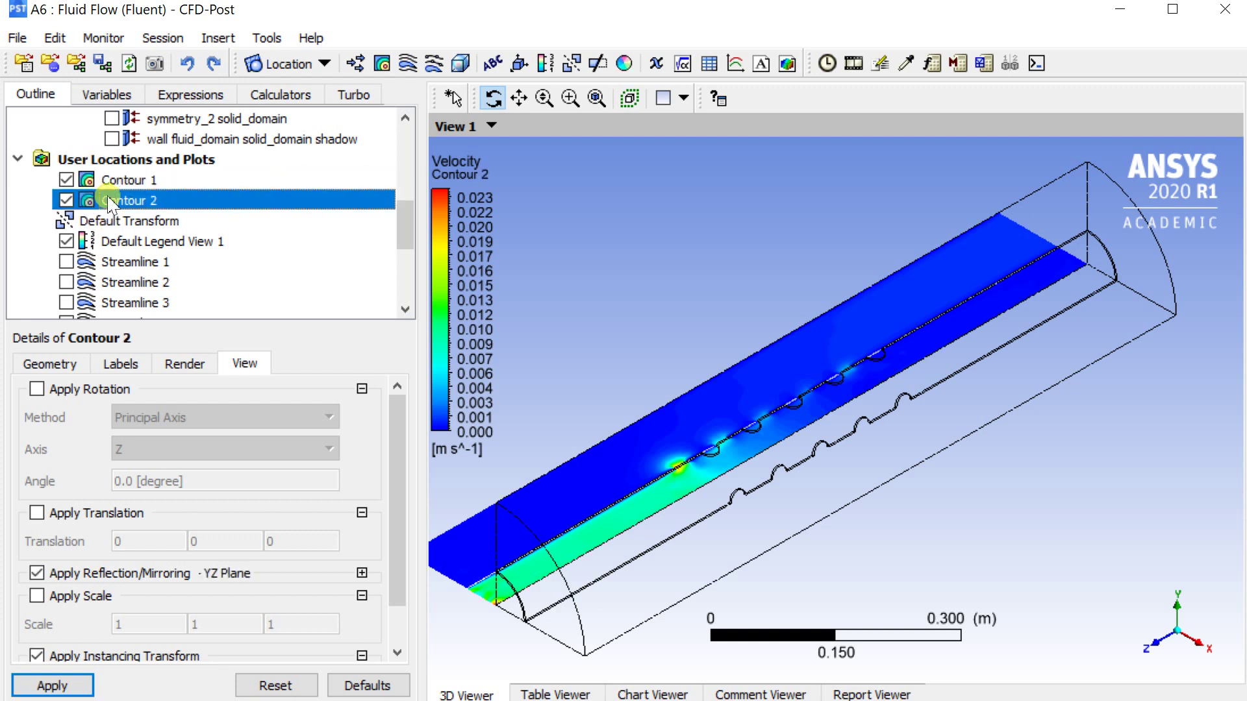
click(111, 180)
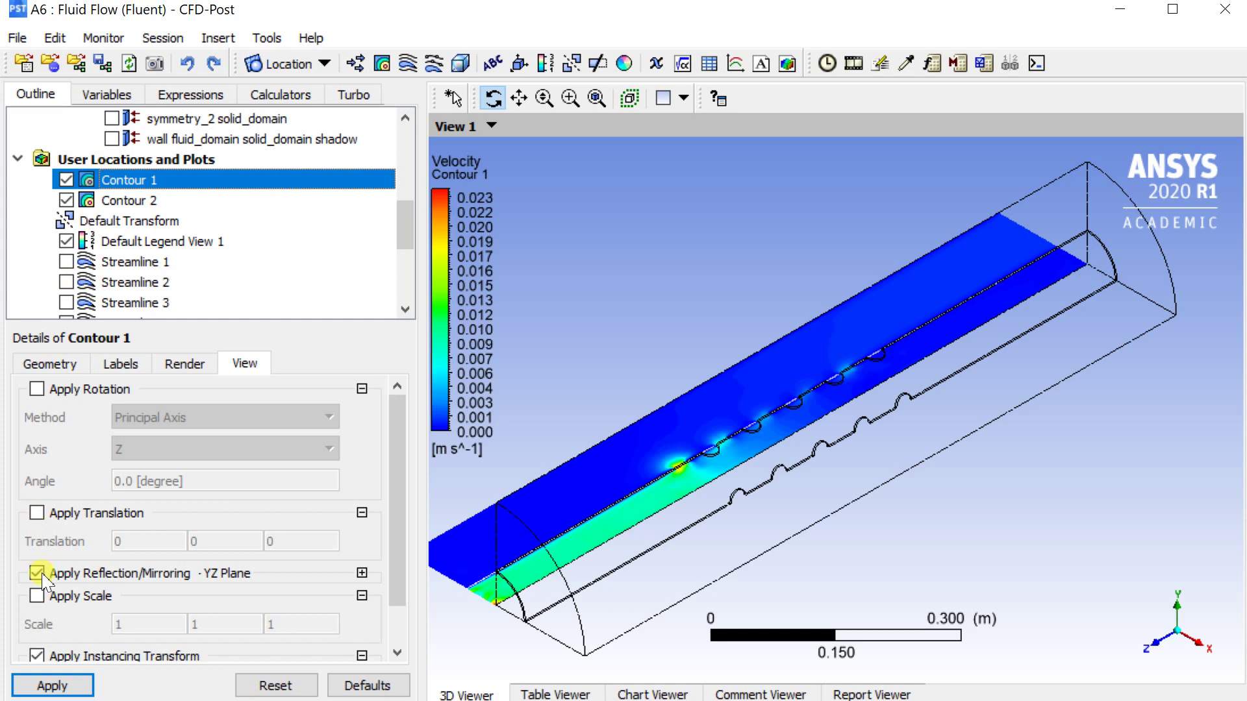
click(37, 572)
click(52, 686)
Orient the view face-on to the two contours along Y, with the pipe lying horizontally and enlarged
drag(661, 534, 692, 632)
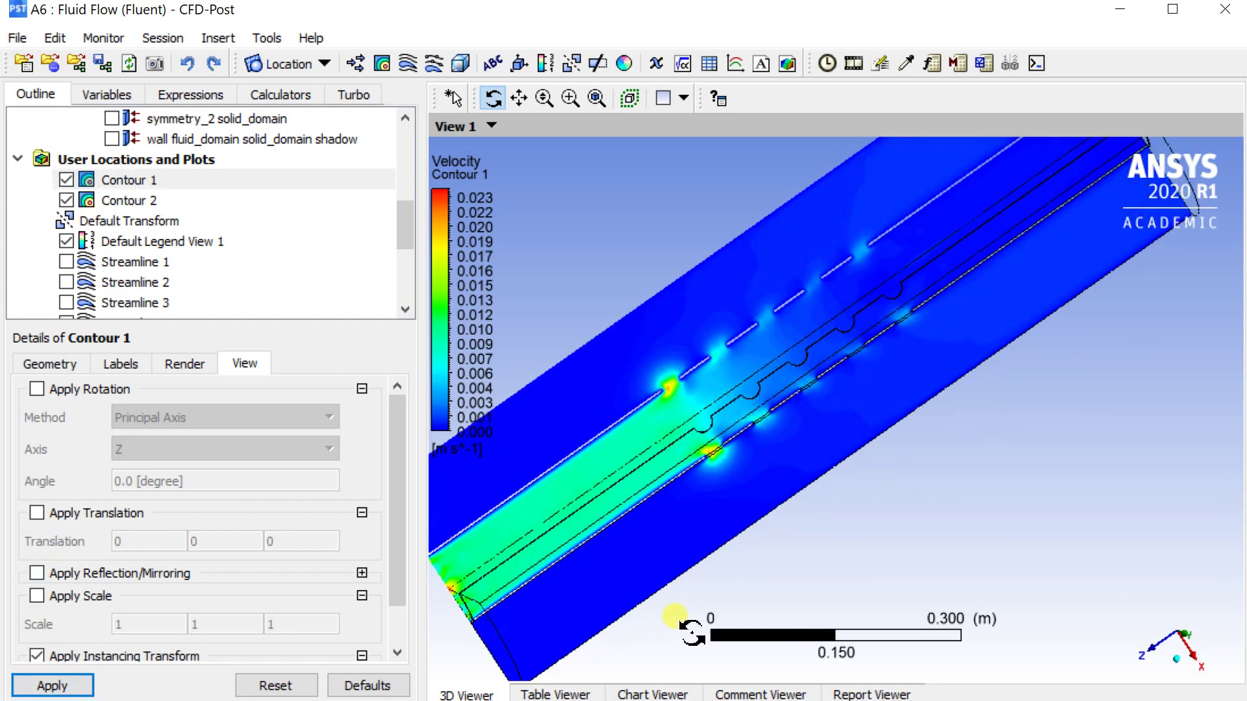
click(1204, 660)
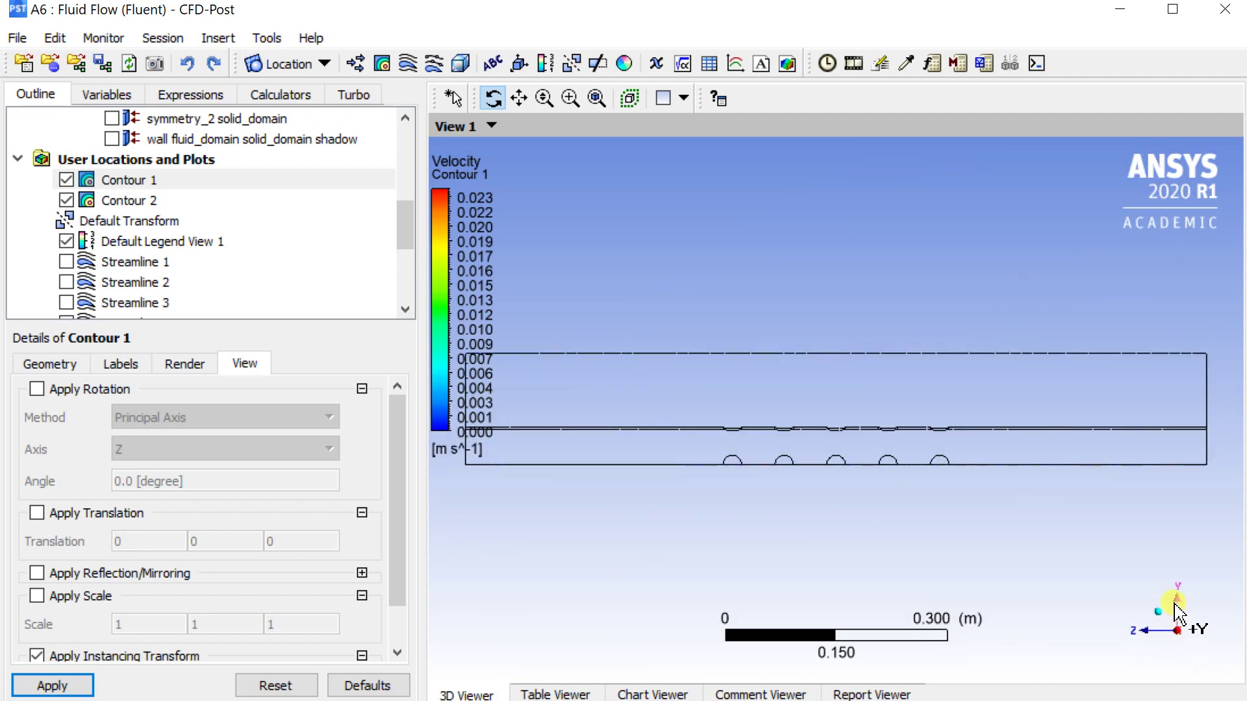
click(1175, 607)
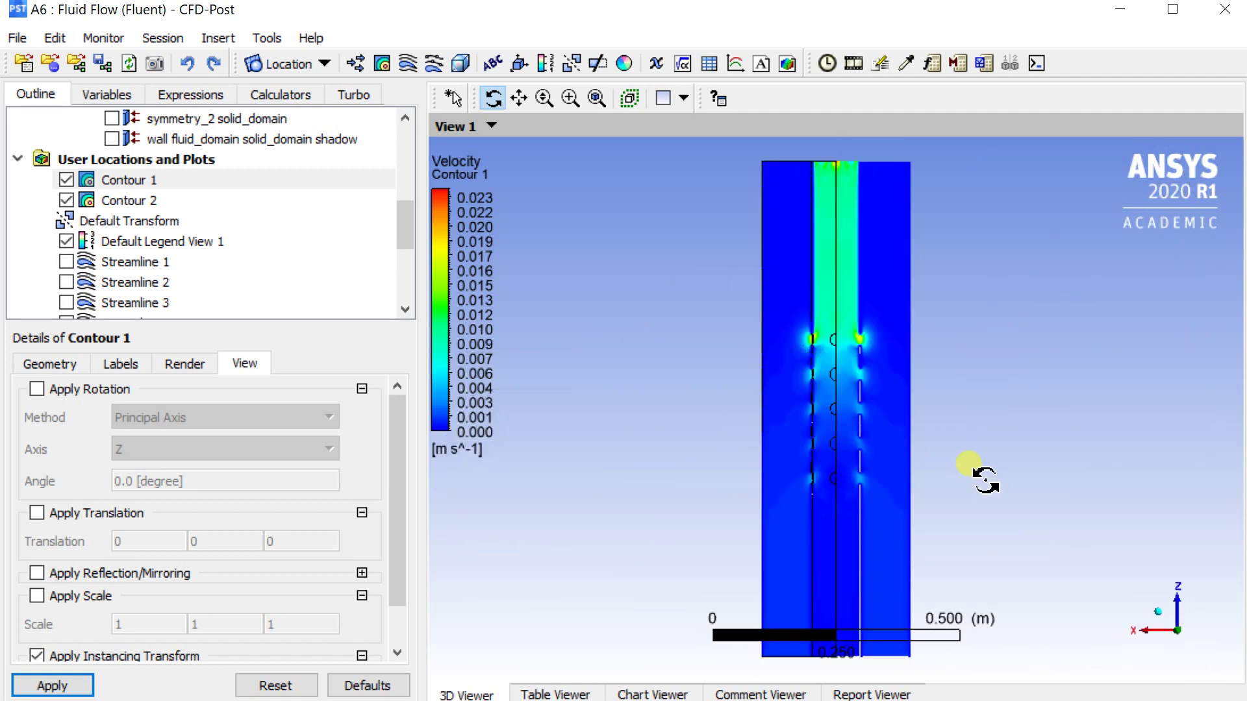
key(ctrl+Up)
key(ctrl+Up)
key(ctrl+Up)
key(ctrl+Up)
key(ctrl+Up)
key(ctrl+Up)
key(ctrl+Up)
key(ctrl+Up)
key(ctrl+Up)
key(ctrl+Up)
key(ctrl+Up)
key(ctrl+Up)
key(ctrl+Up)
key(ctrl+Up)
key(ctrl+Up)
key(ctrl+Up)
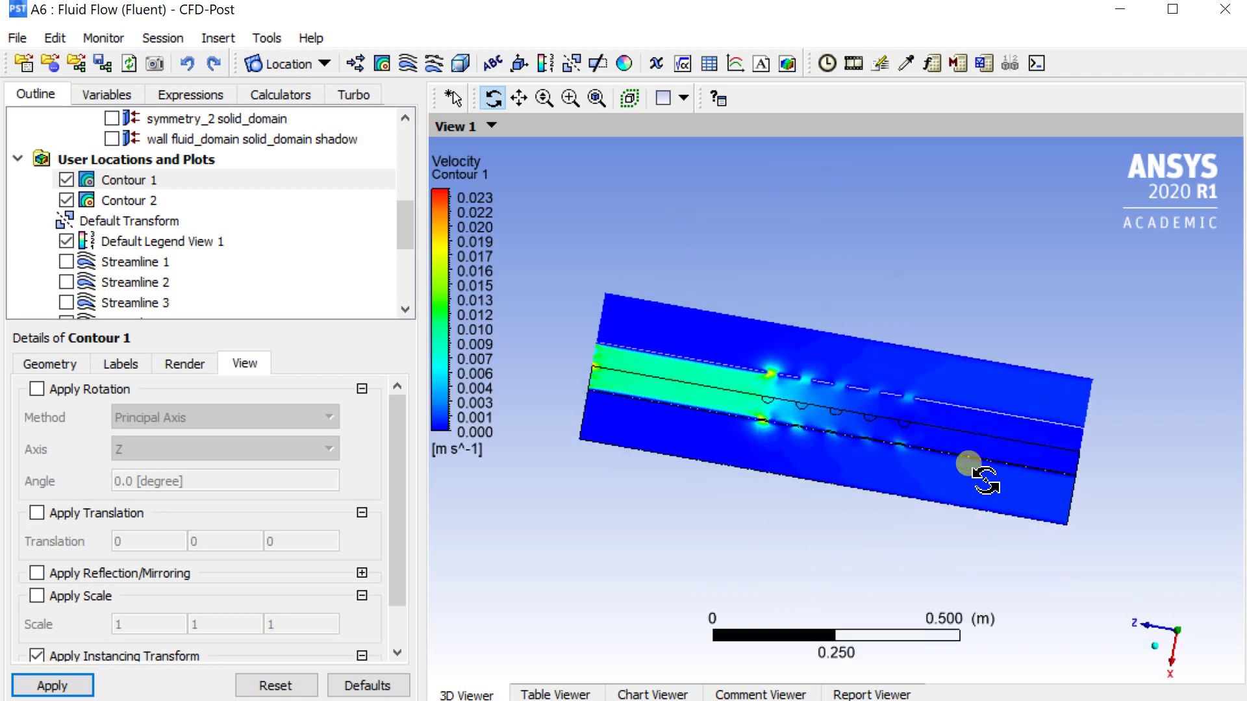
key(ctrl+Up)
key(ctrl+Up)
scroll(848, 435, up, 3)
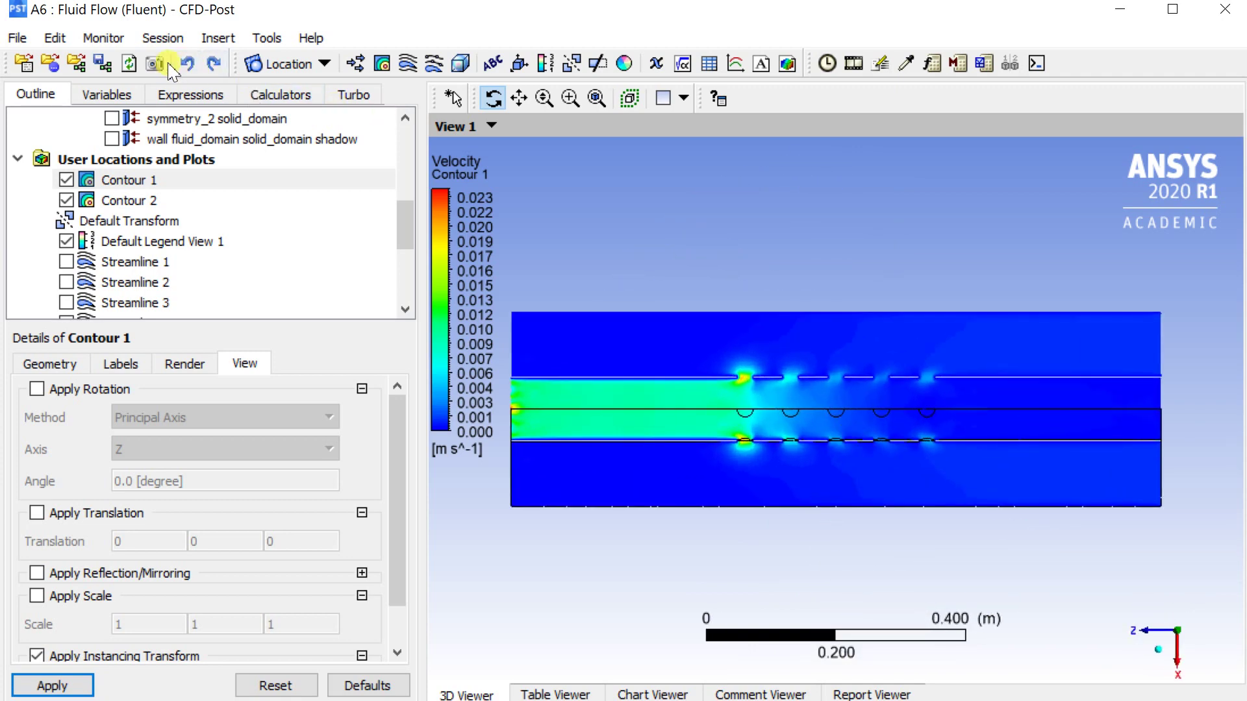
Set up a picture export with a white background and a custom size of 3840 by 2160 instead of the screen size
click(170, 64)
drag(590, 312, 219, 134)
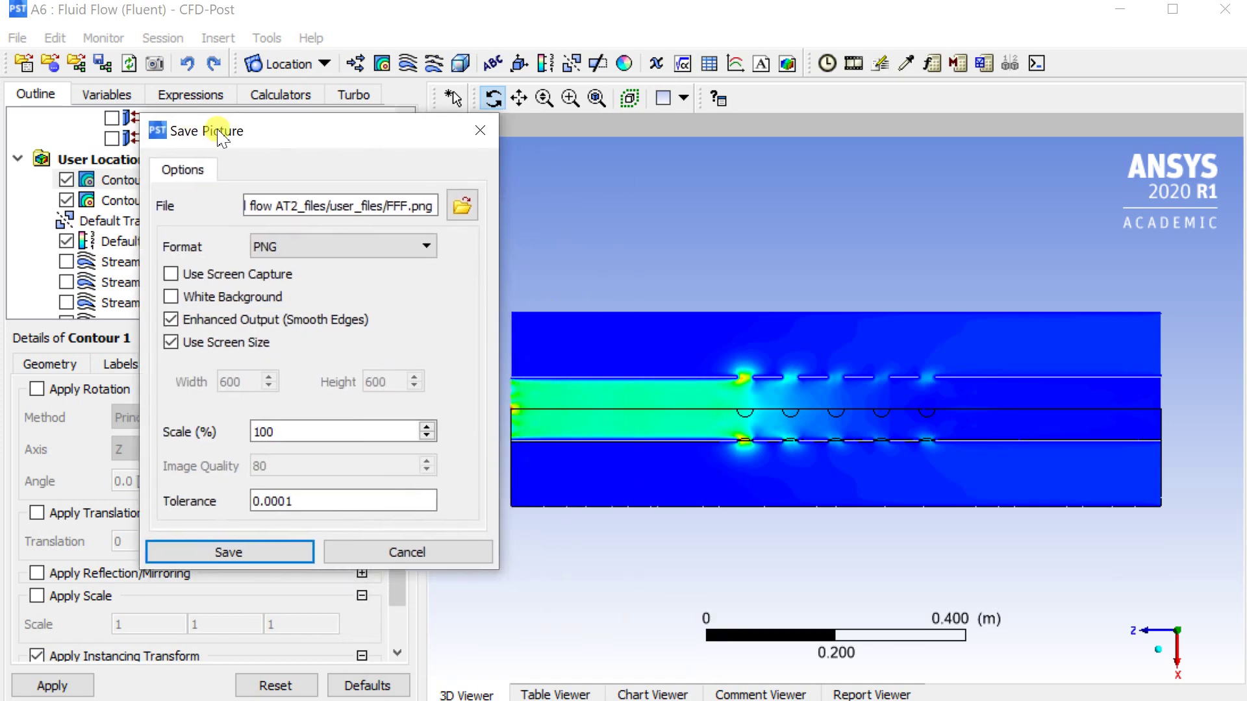
click(171, 342)
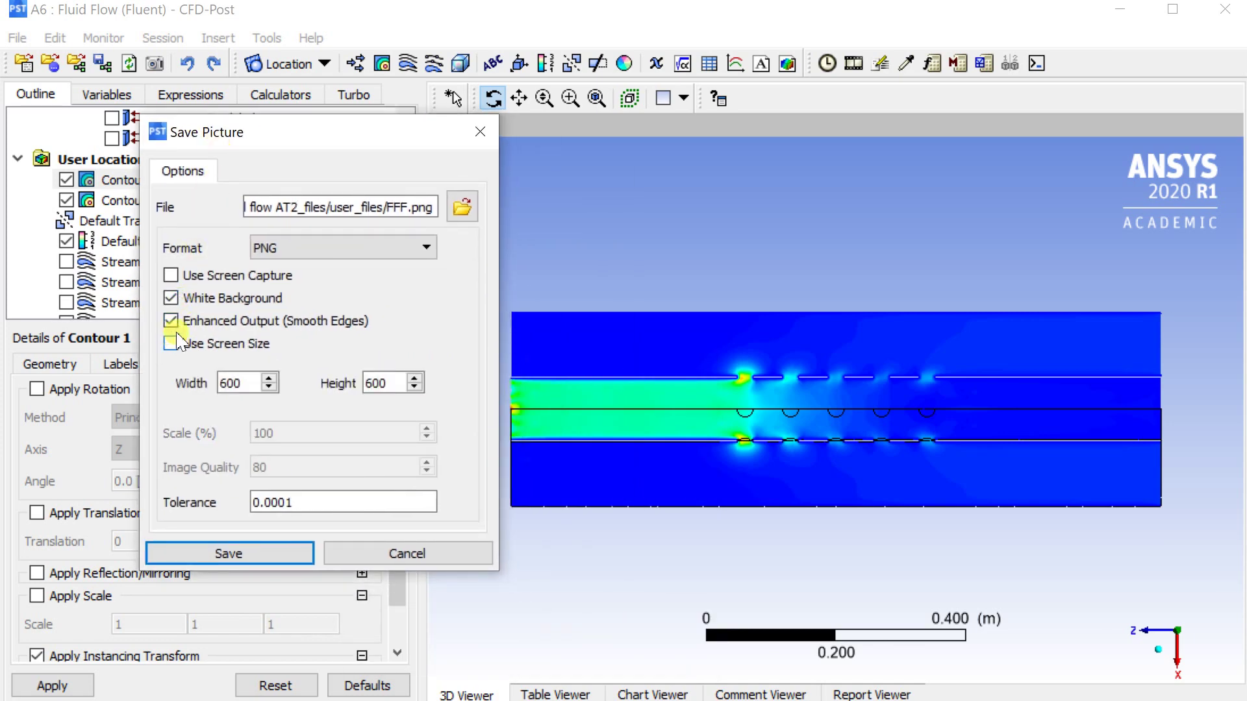
key(BackSpace)
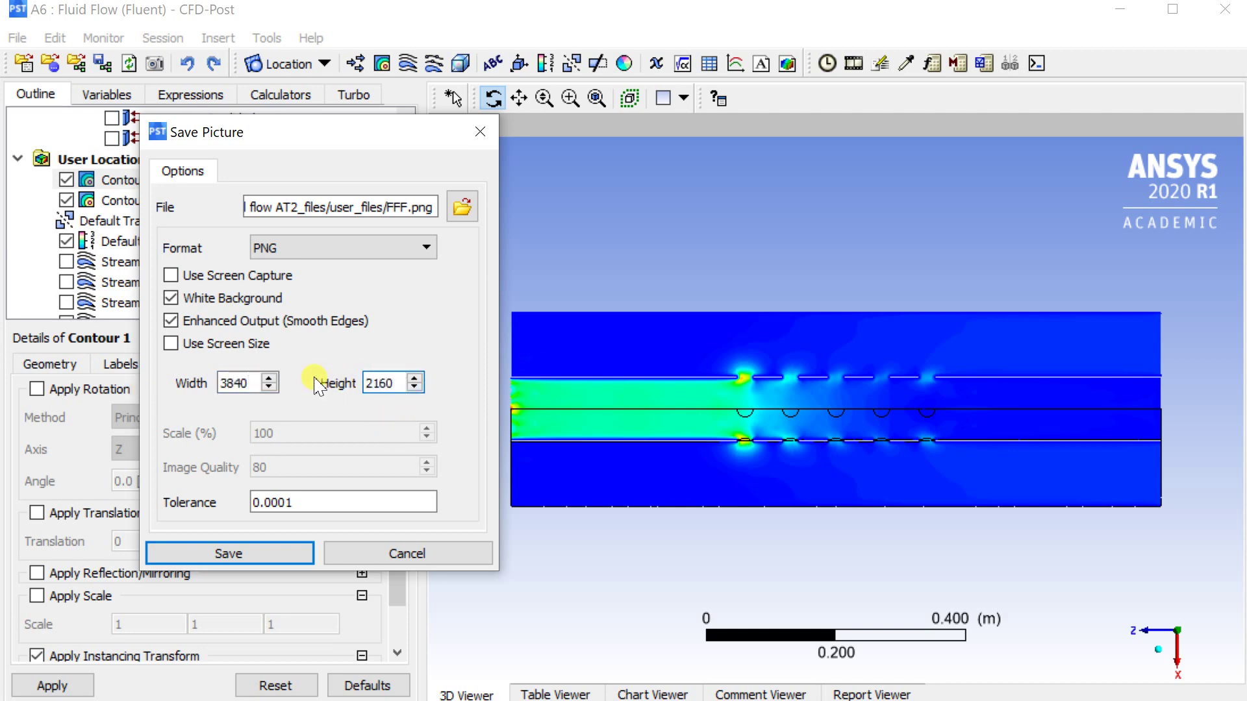
Save the picture as a JPEG with image quality 100 to E:/F112.jpg
click(286, 253)
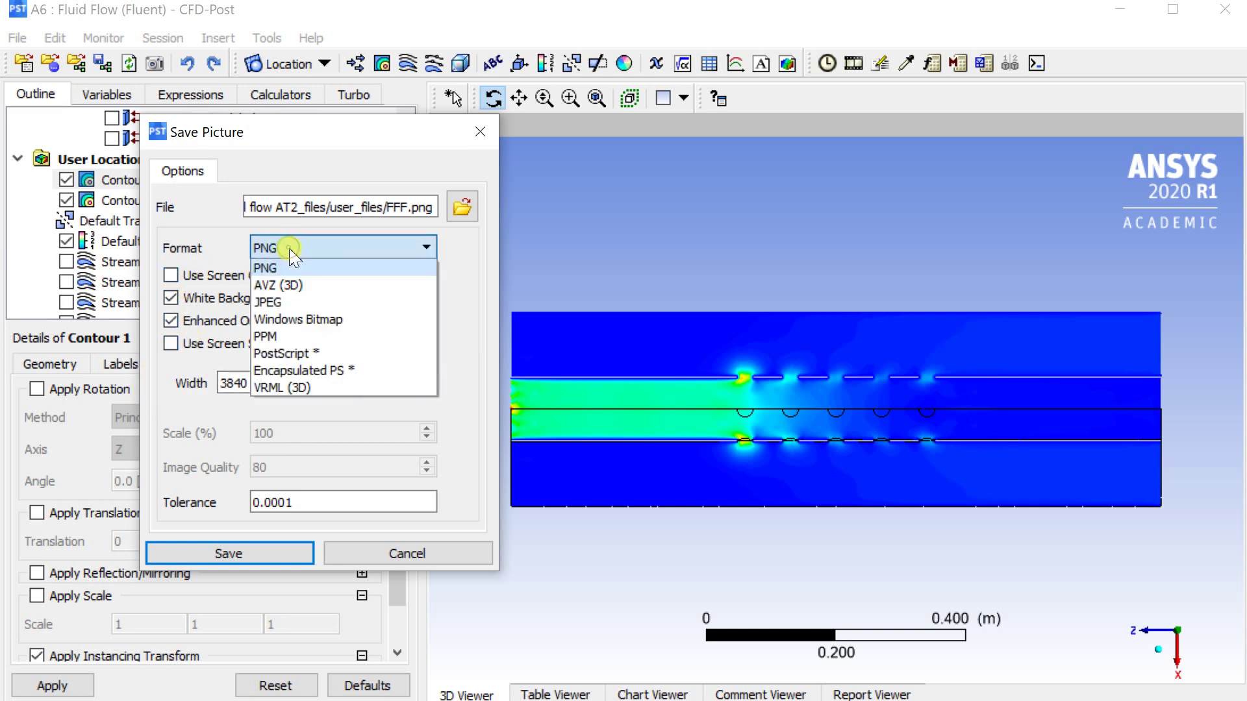
click(298, 303)
text(112.jpg)
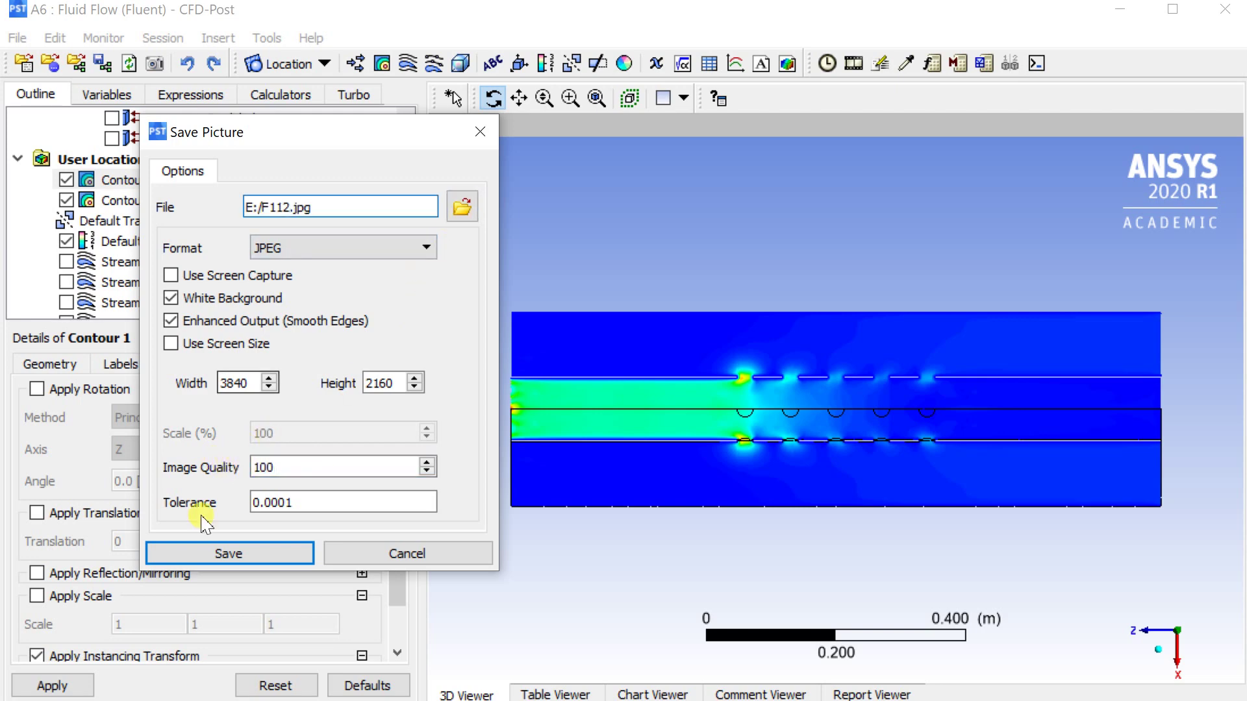
click(224, 553)
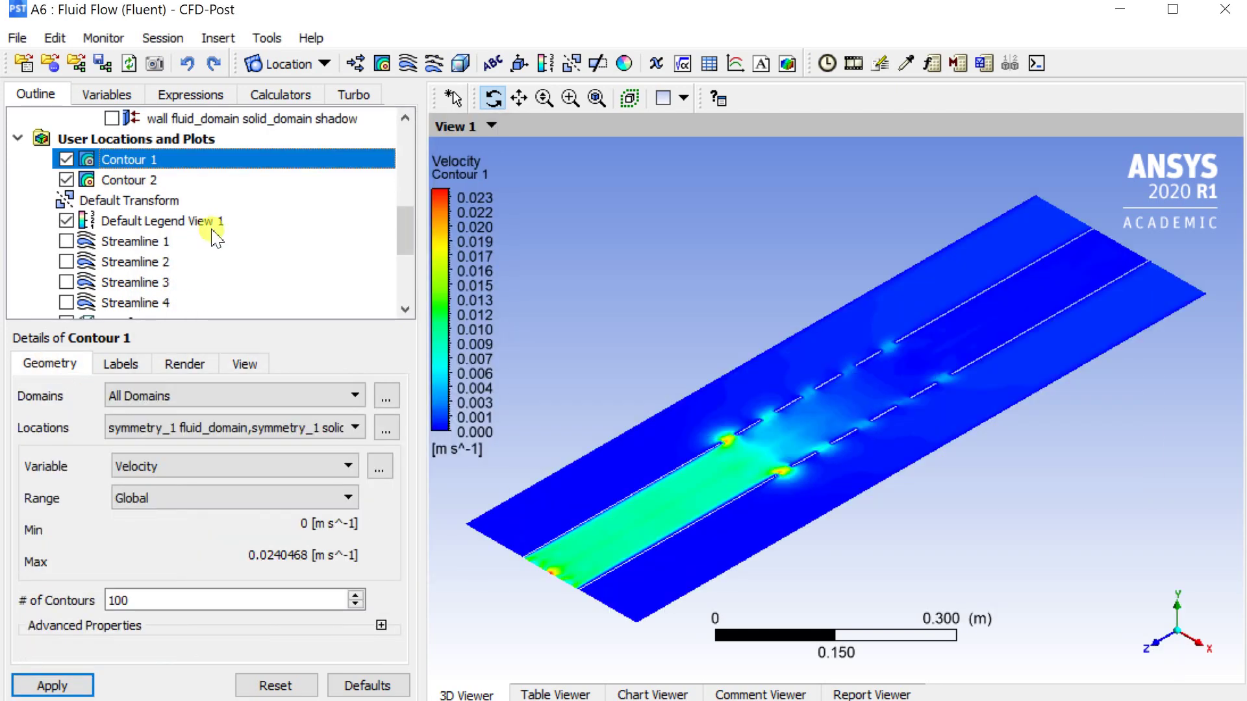
Insert a vector plot named Vector 1 and hide Contour 1 and Contour 2
click(355, 63)
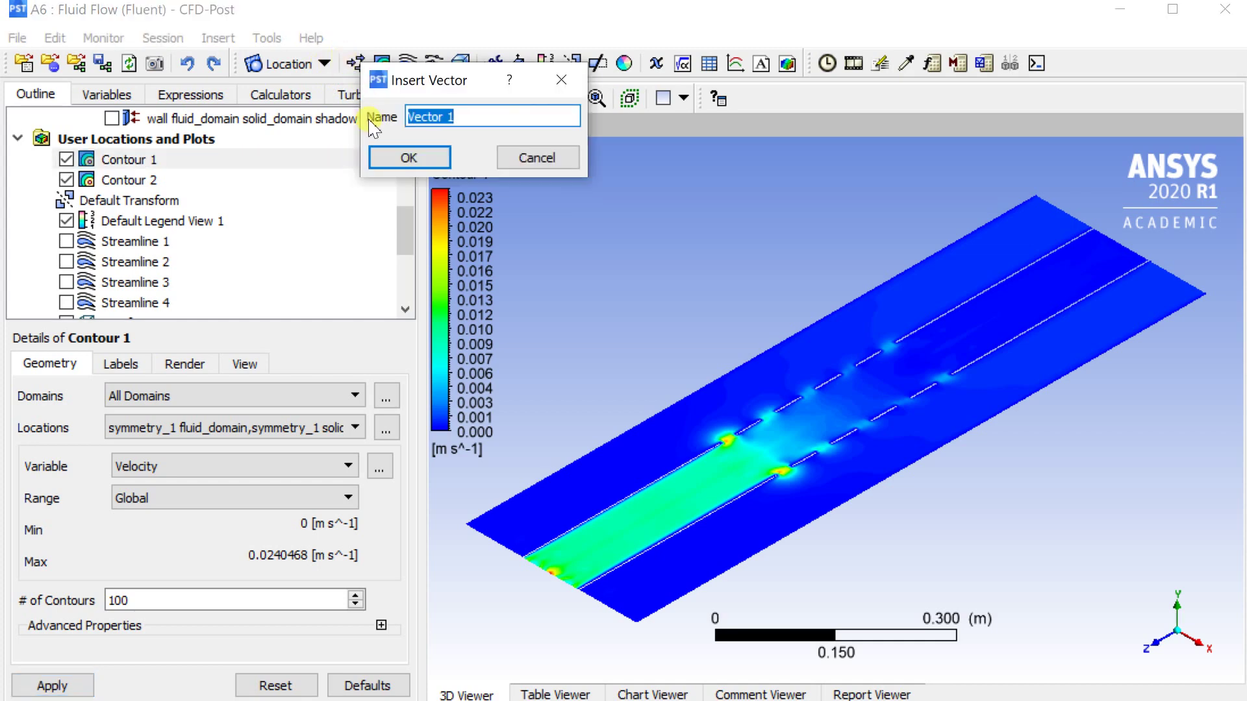
click(384, 159)
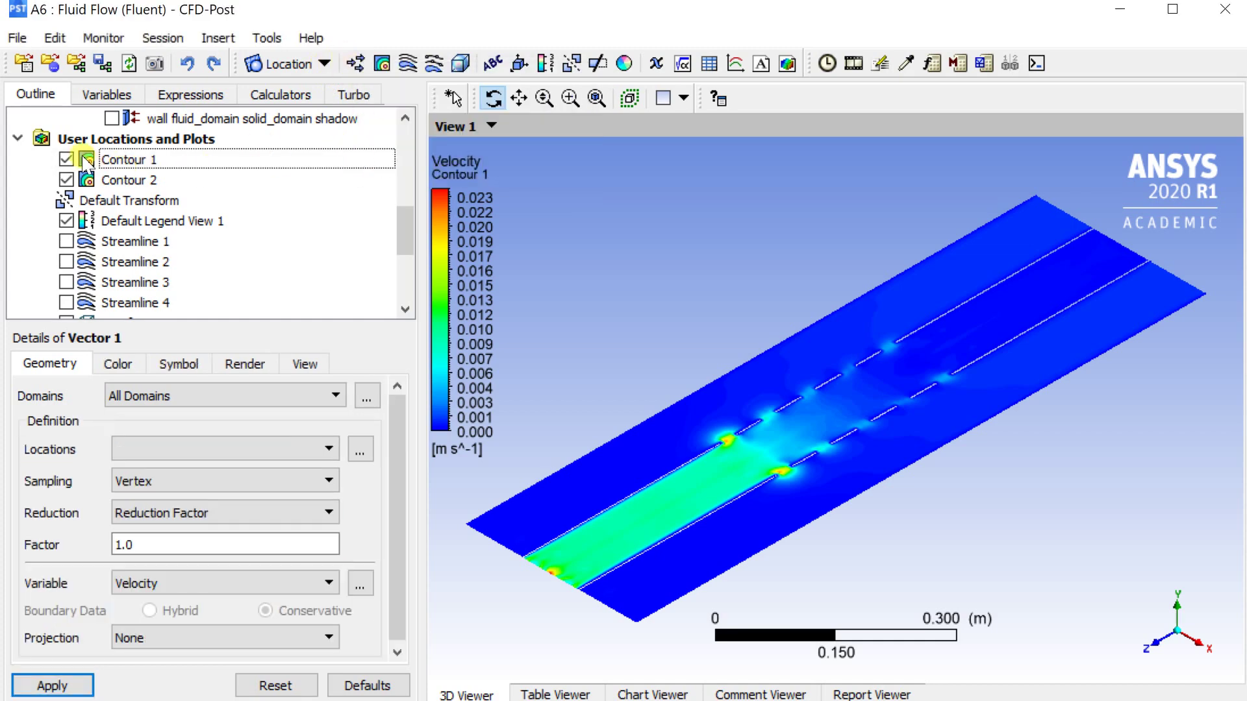
click(66, 158)
click(67, 179)
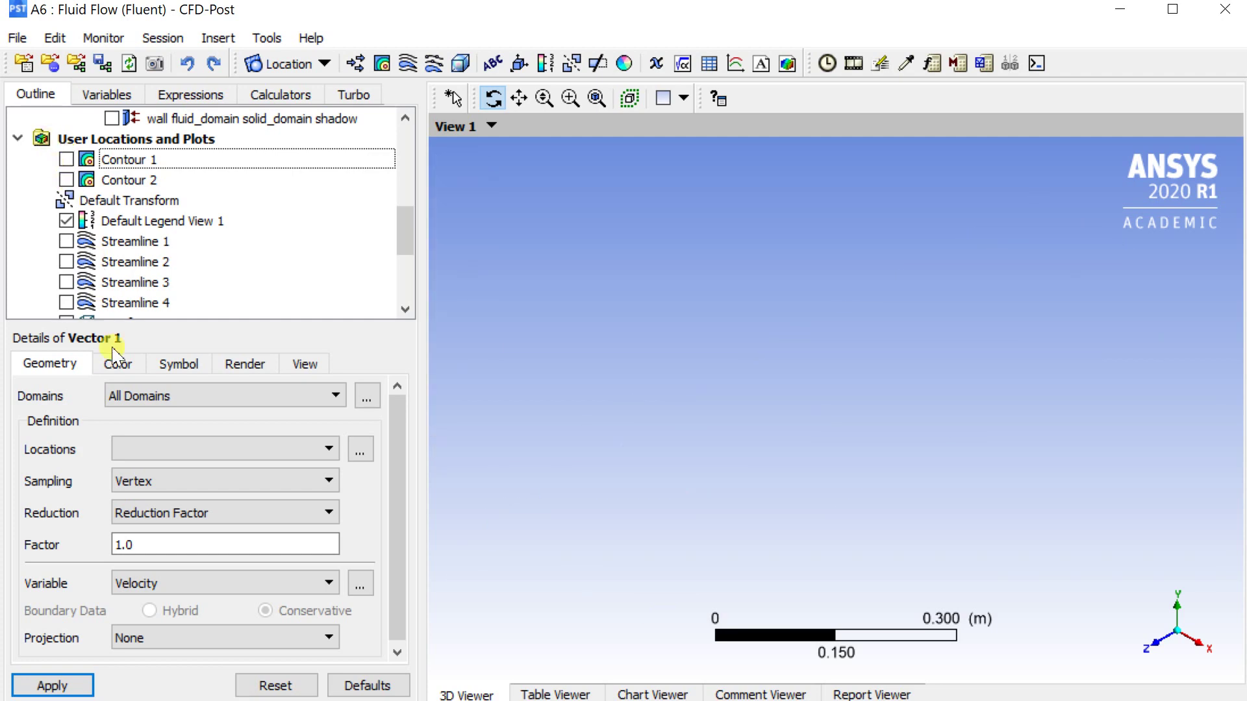
Set Vector 1's locations to symmetry_2 fluid_domain and symmetry_2 solid_domain and apply the plot
click(130, 448)
scroll(133, 450, down, 3)
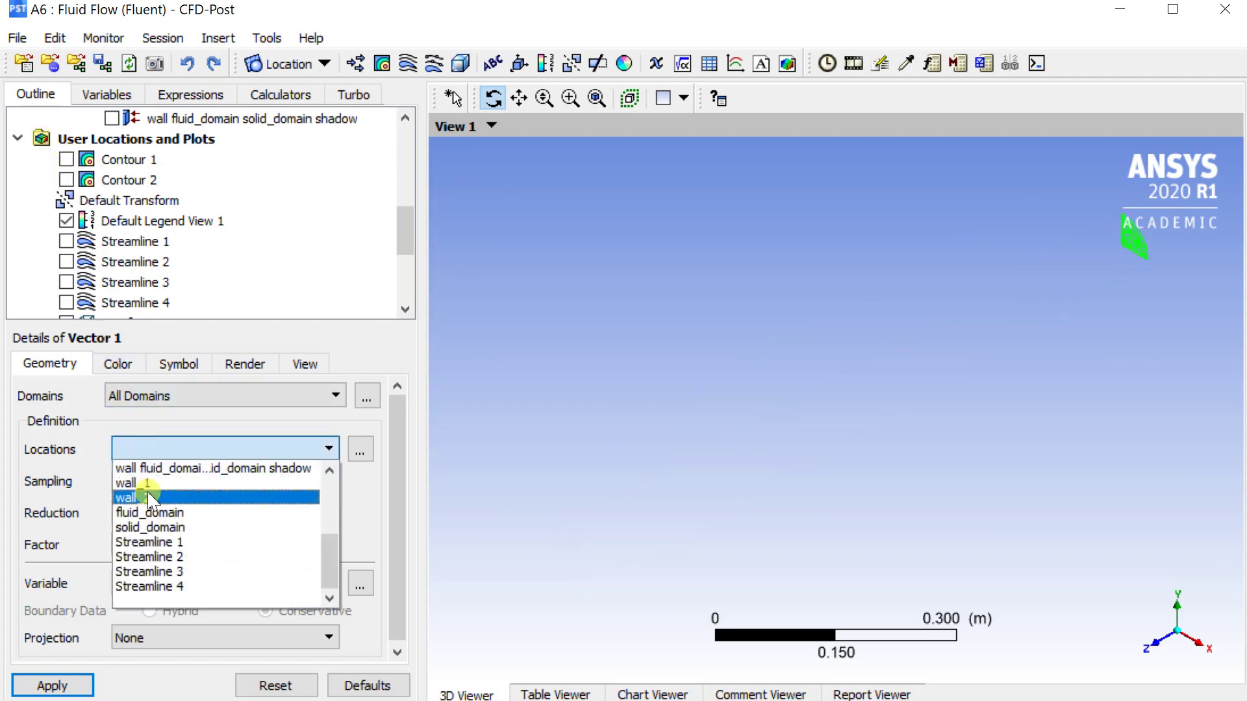
scroll(151, 500, up, 5)
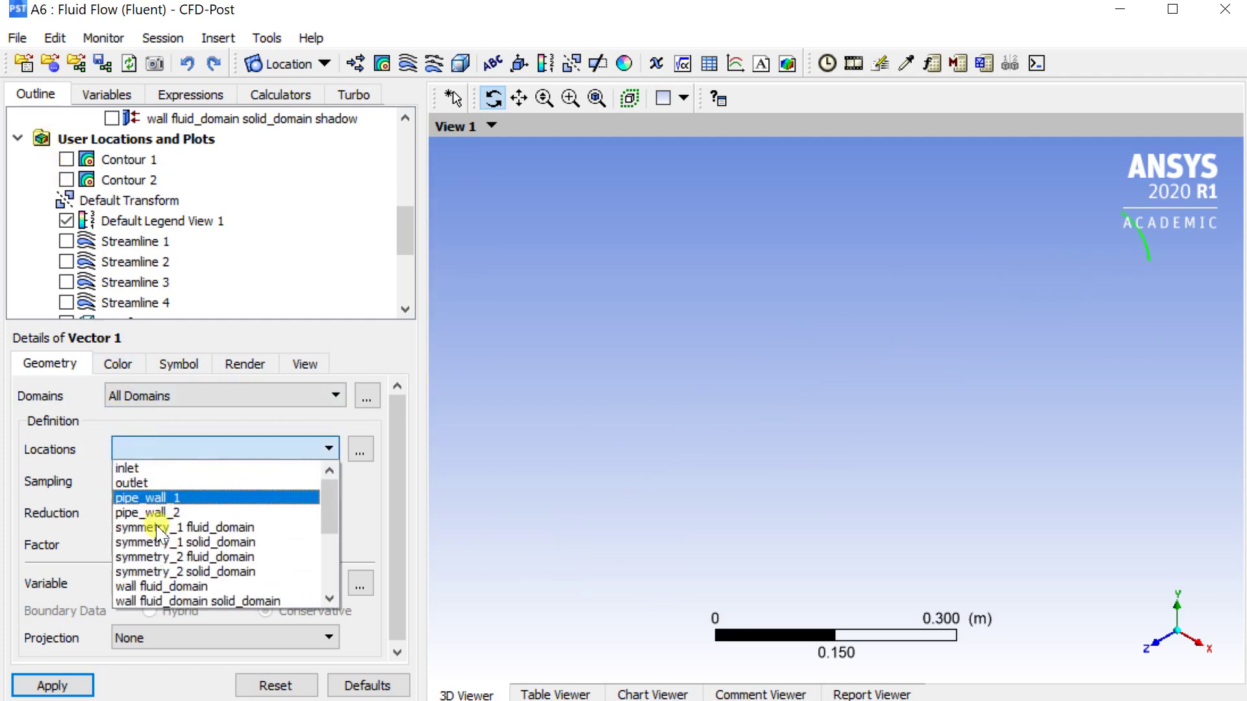
click(358, 452)
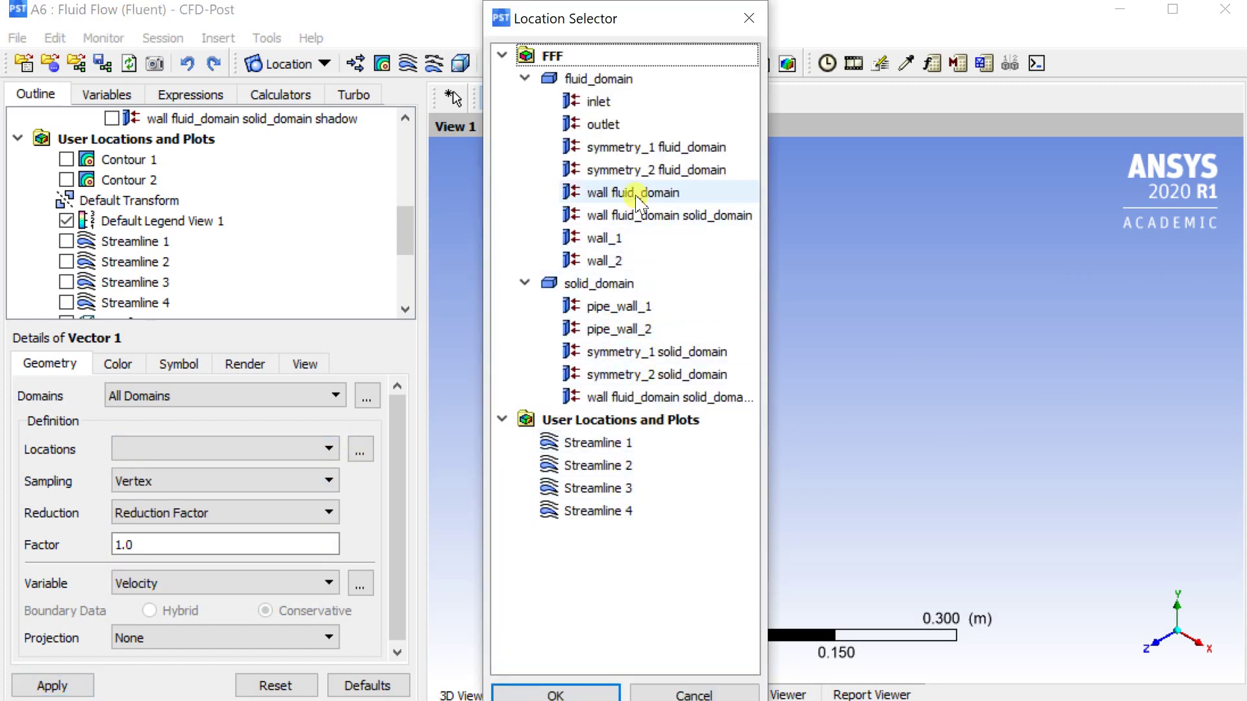
click(672, 151)
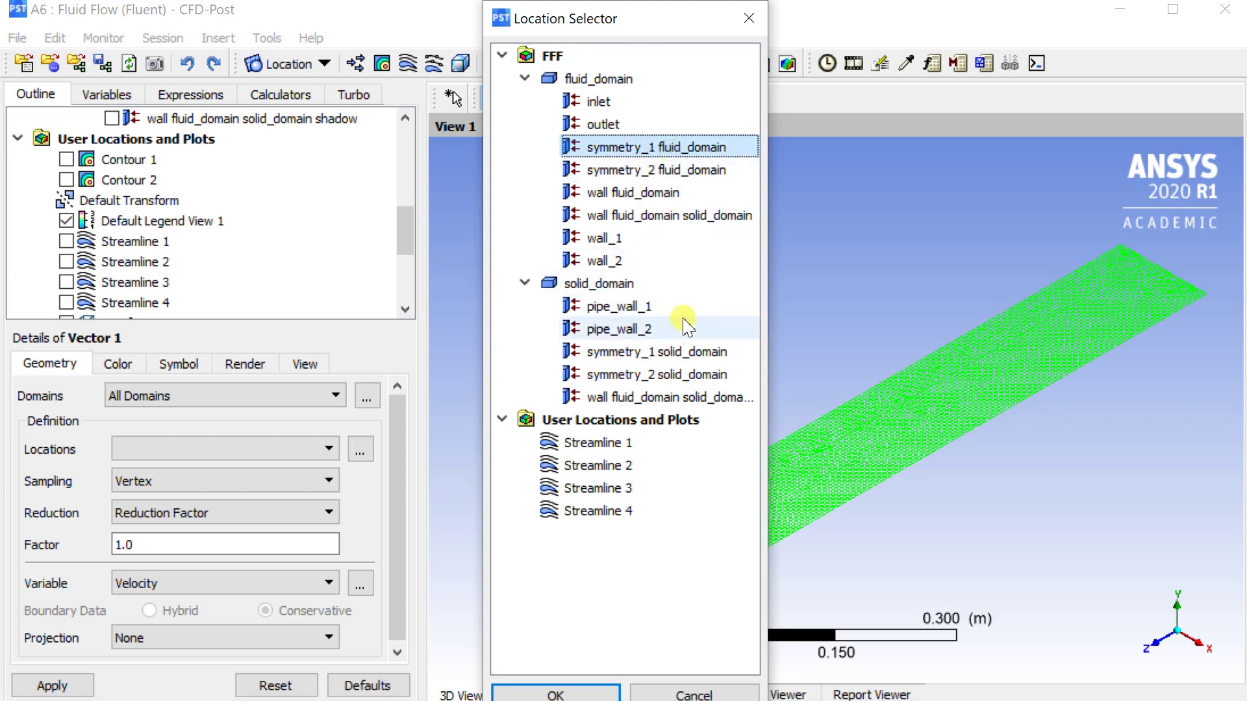
click(672, 172)
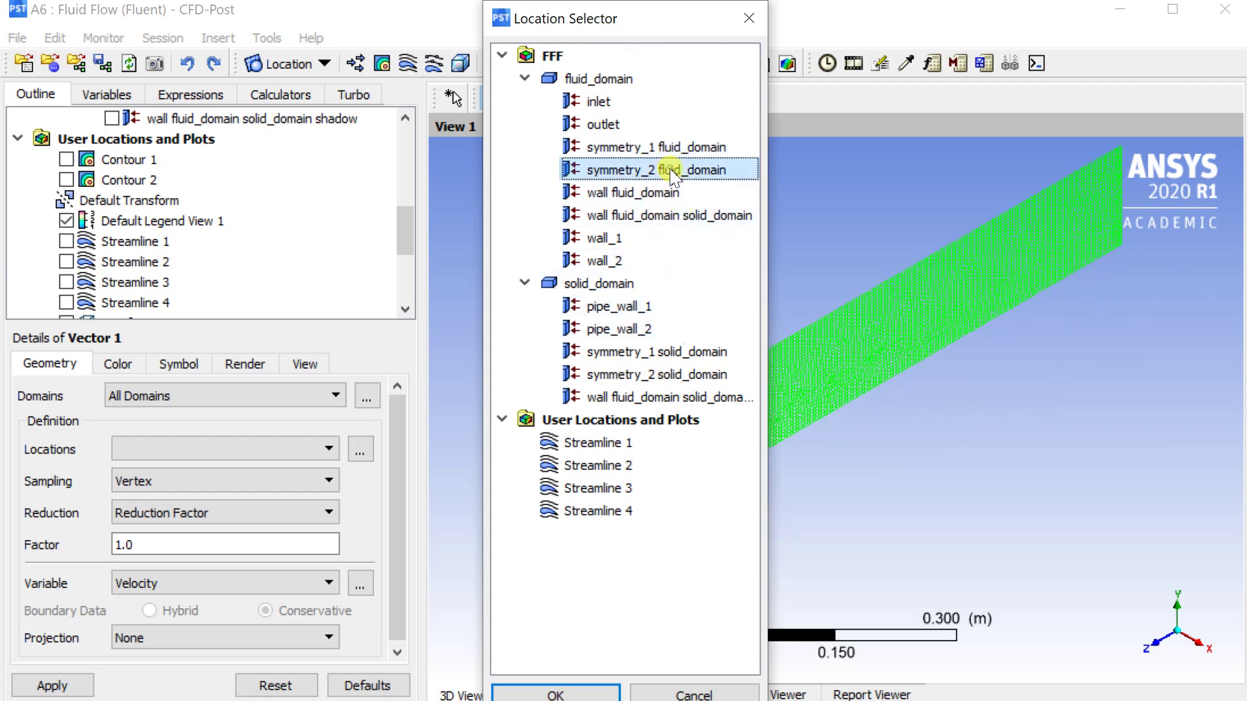
ctrl+click(662, 376)
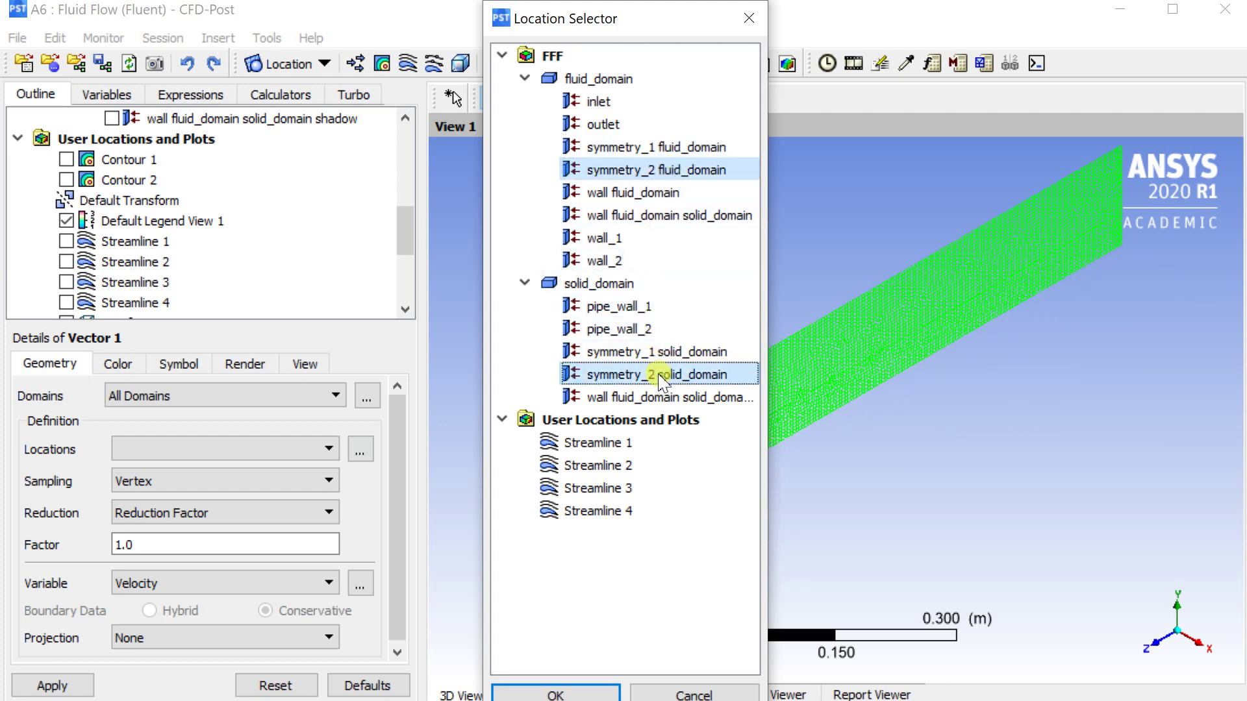
click(556, 693)
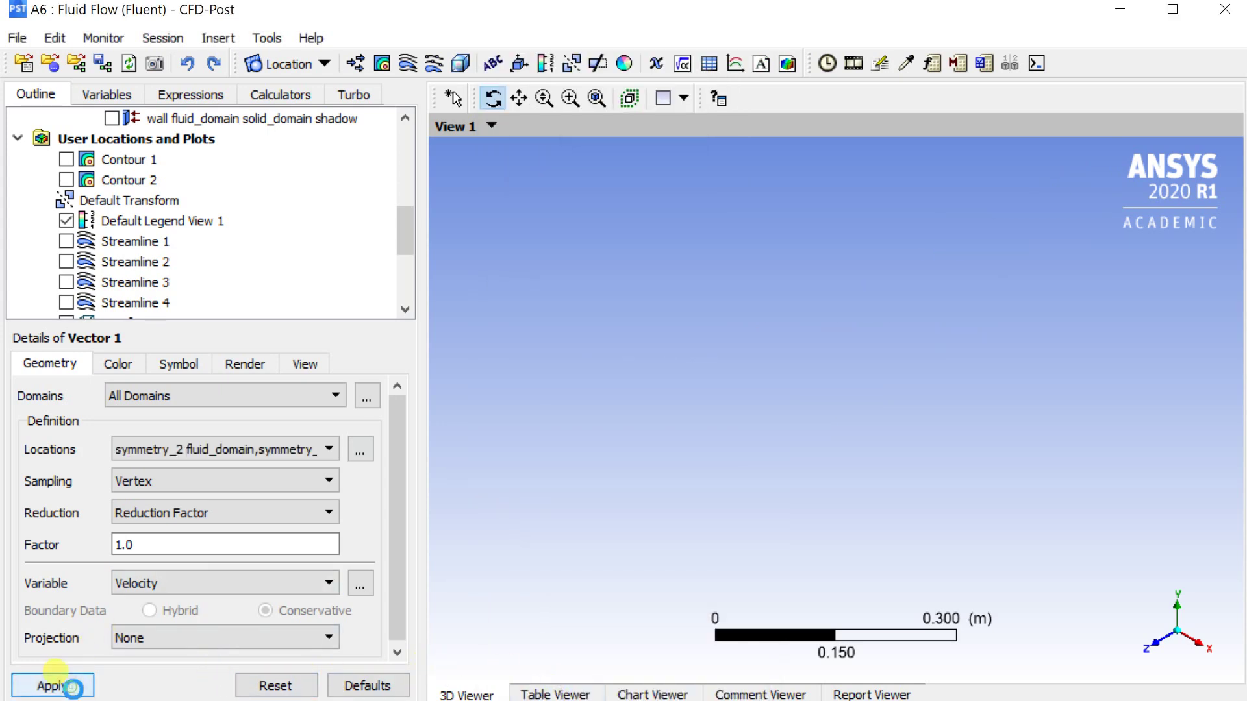
Orient the view face-on along X and examine the velocity vectors around the pipe holes
click(1195, 636)
scroll(1019, 460, up, 4)
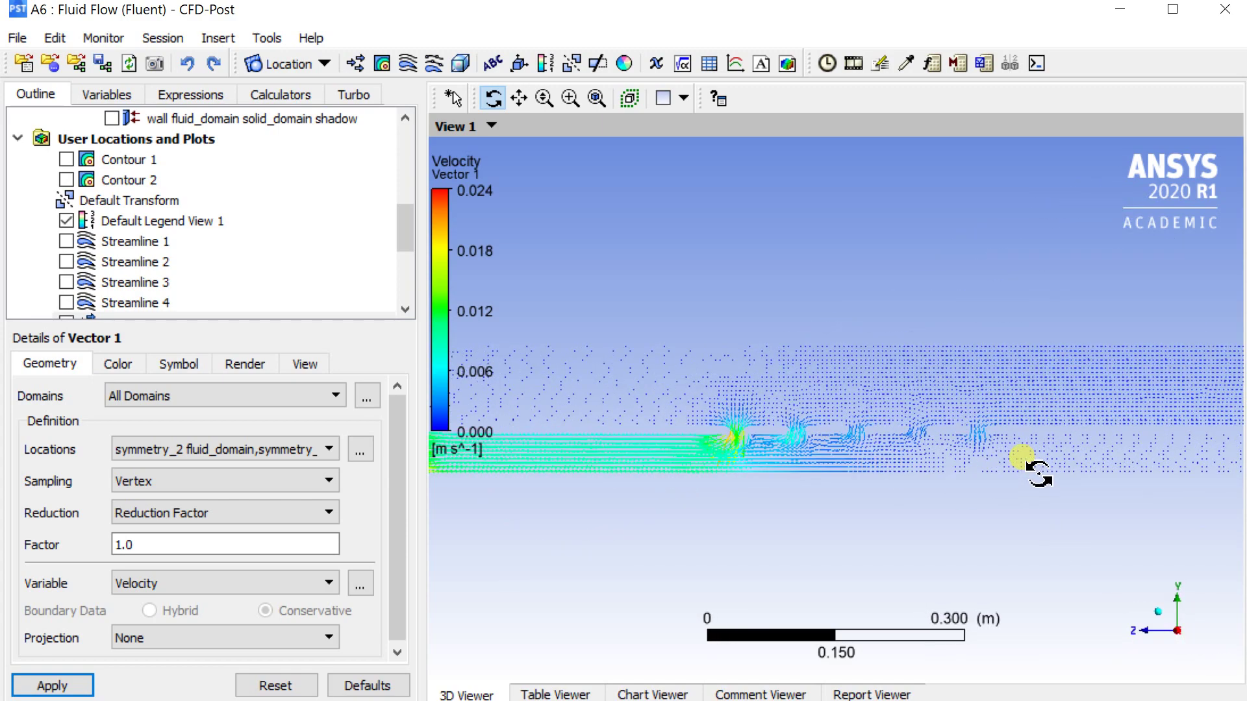
scroll(1022, 458, up, 5)
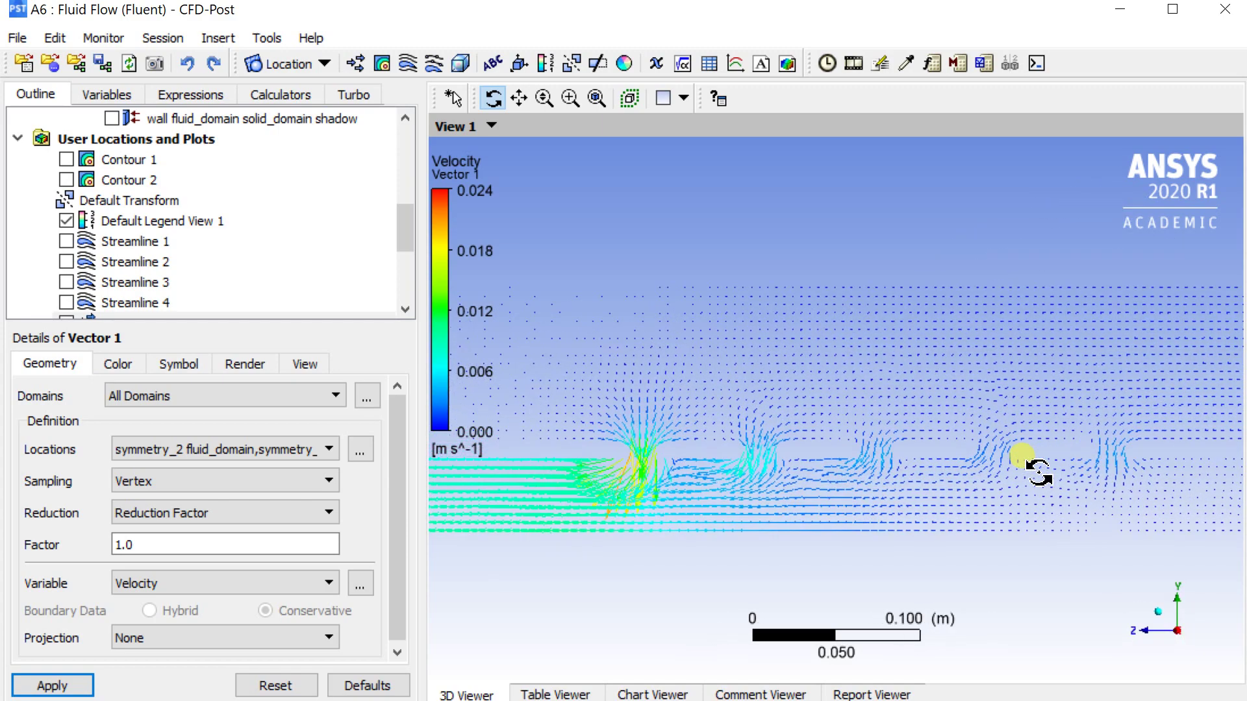
scroll(1021, 458, up, 1)
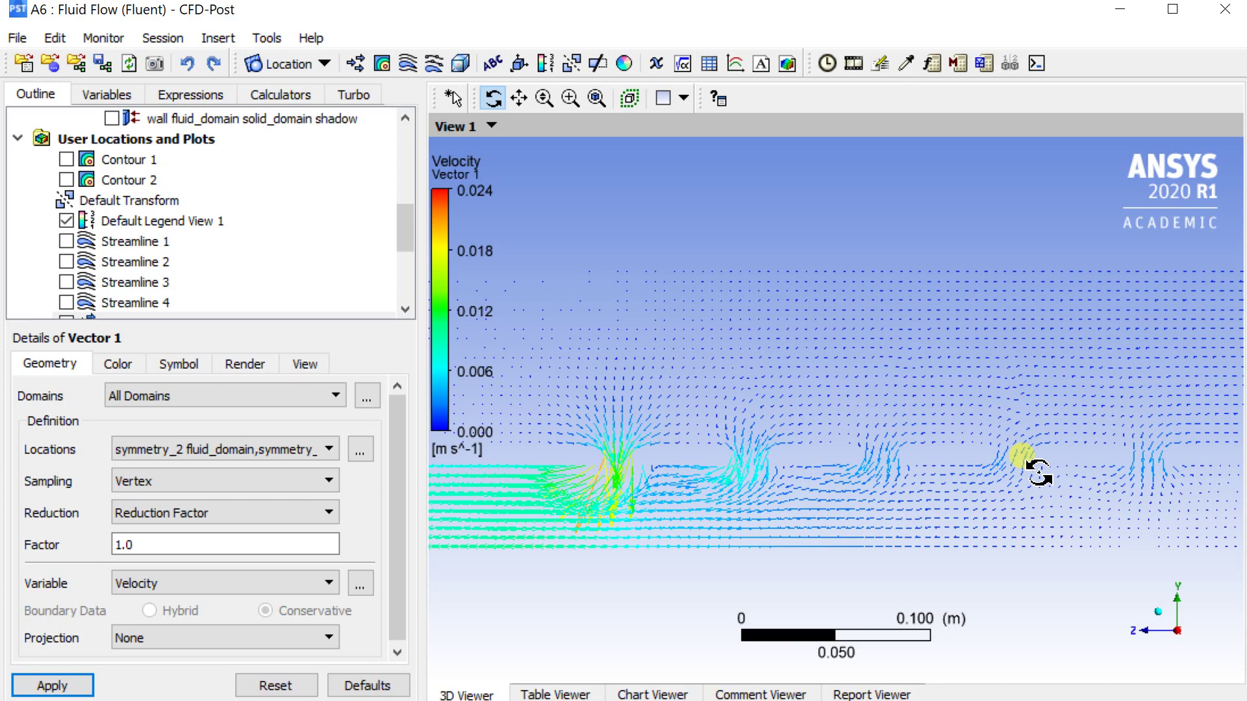
scroll(1021, 458, down, 5)
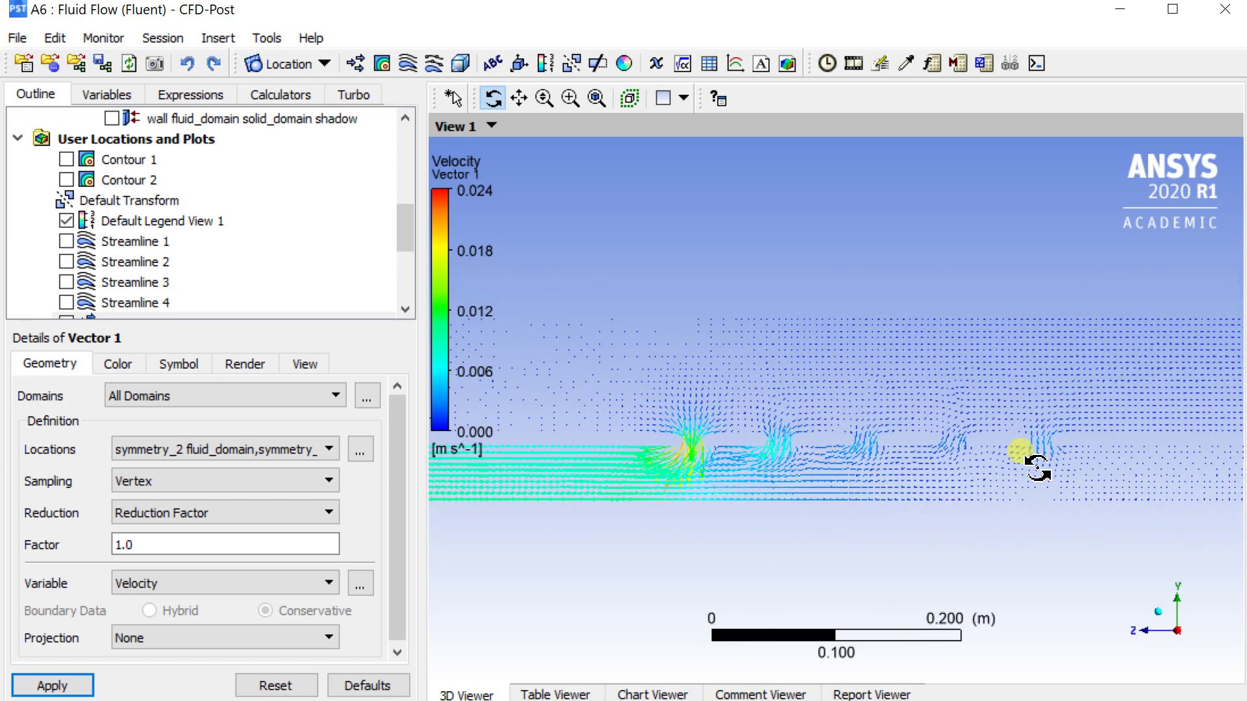
scroll(1021, 459, down, 5)
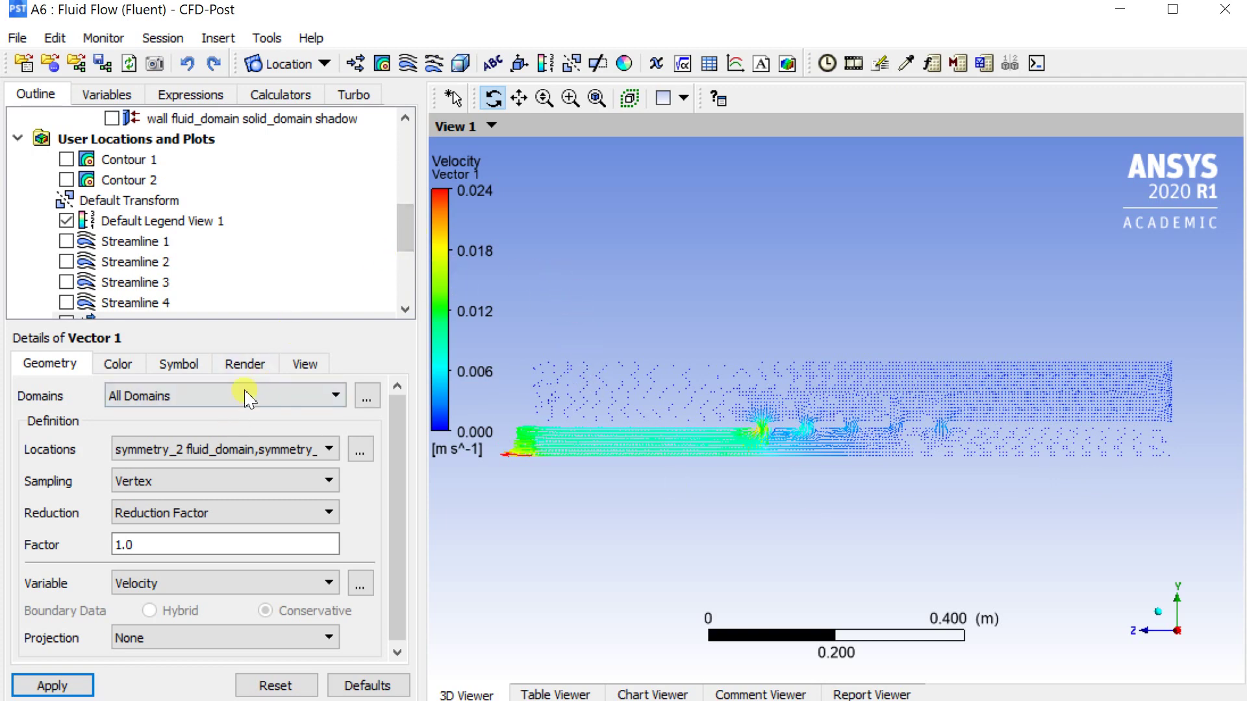
Try the Arrow3D symbol for Vector 1 and inspect the arrows close up around the pipe holes
click(187, 365)
click(195, 398)
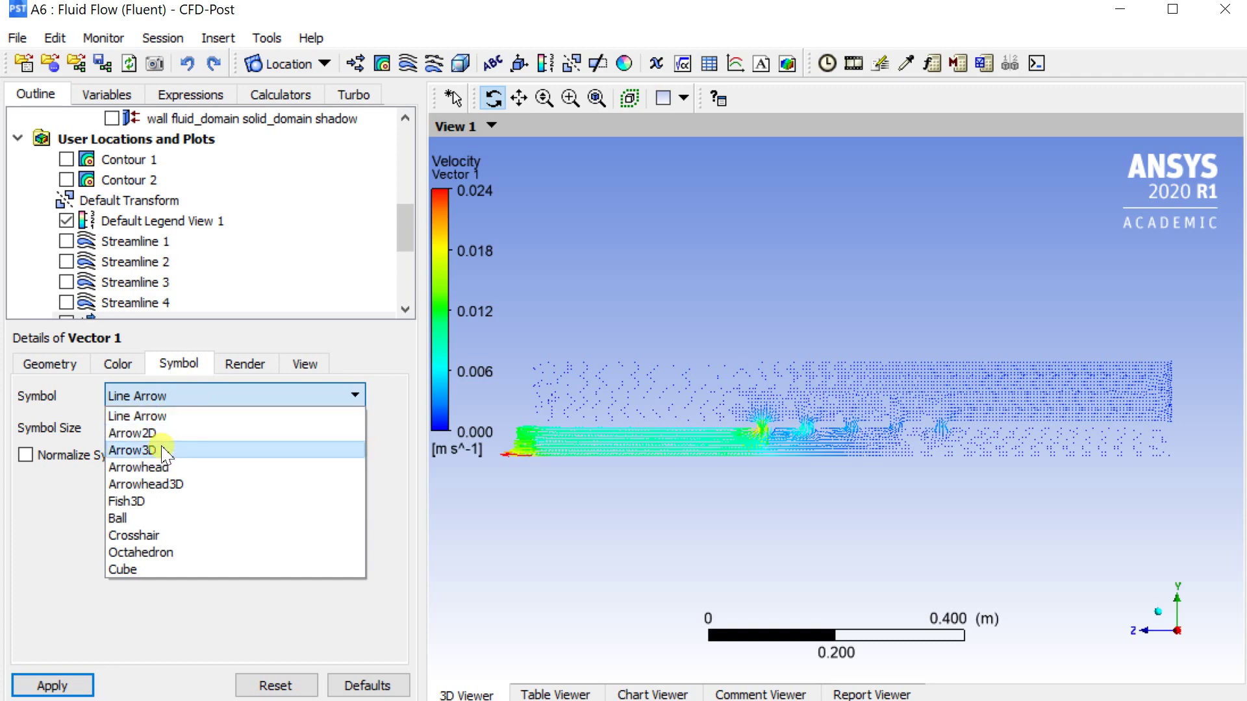
click(133, 450)
click(55, 685)
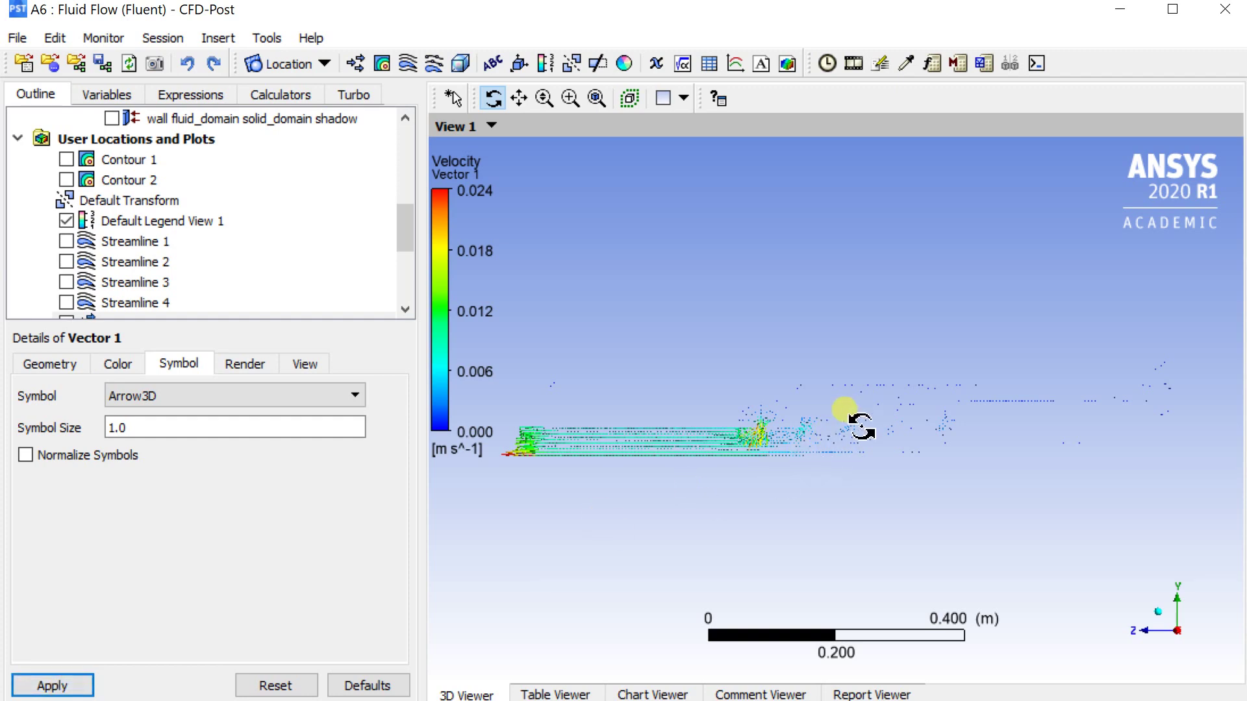
scroll(841, 434, up, 5)
scroll(840, 434, up, 5)
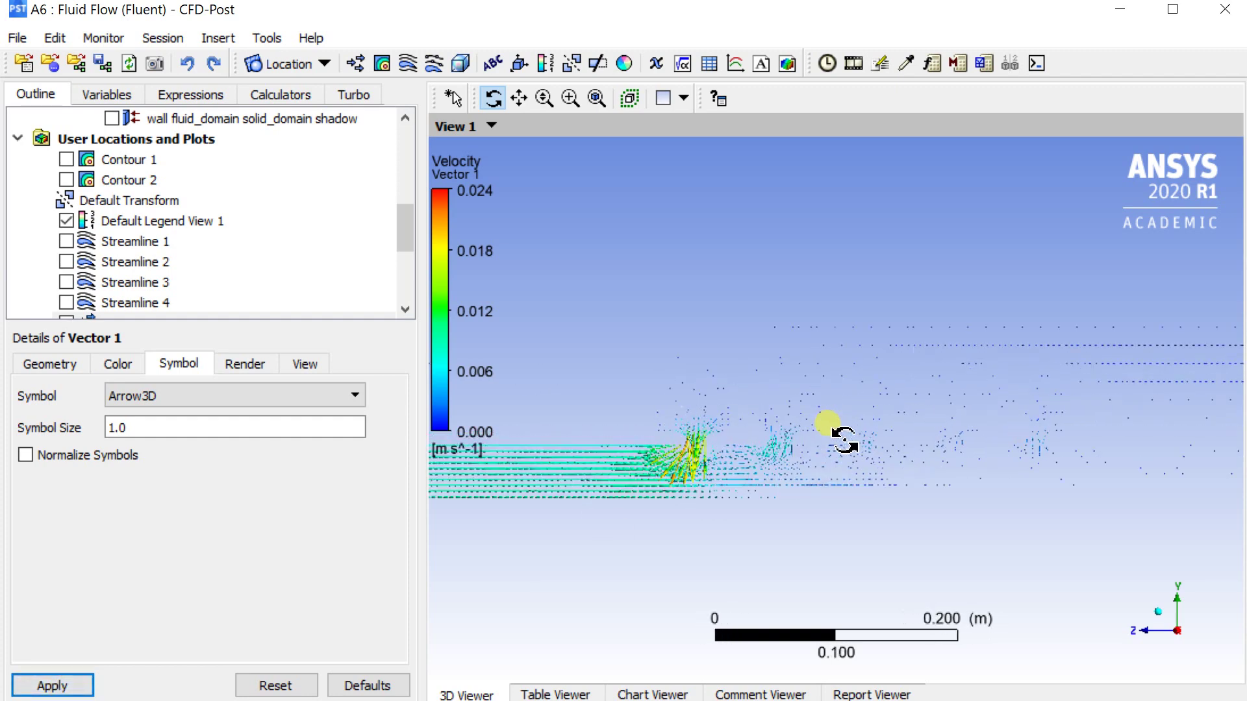
scroll(840, 433, up, 5)
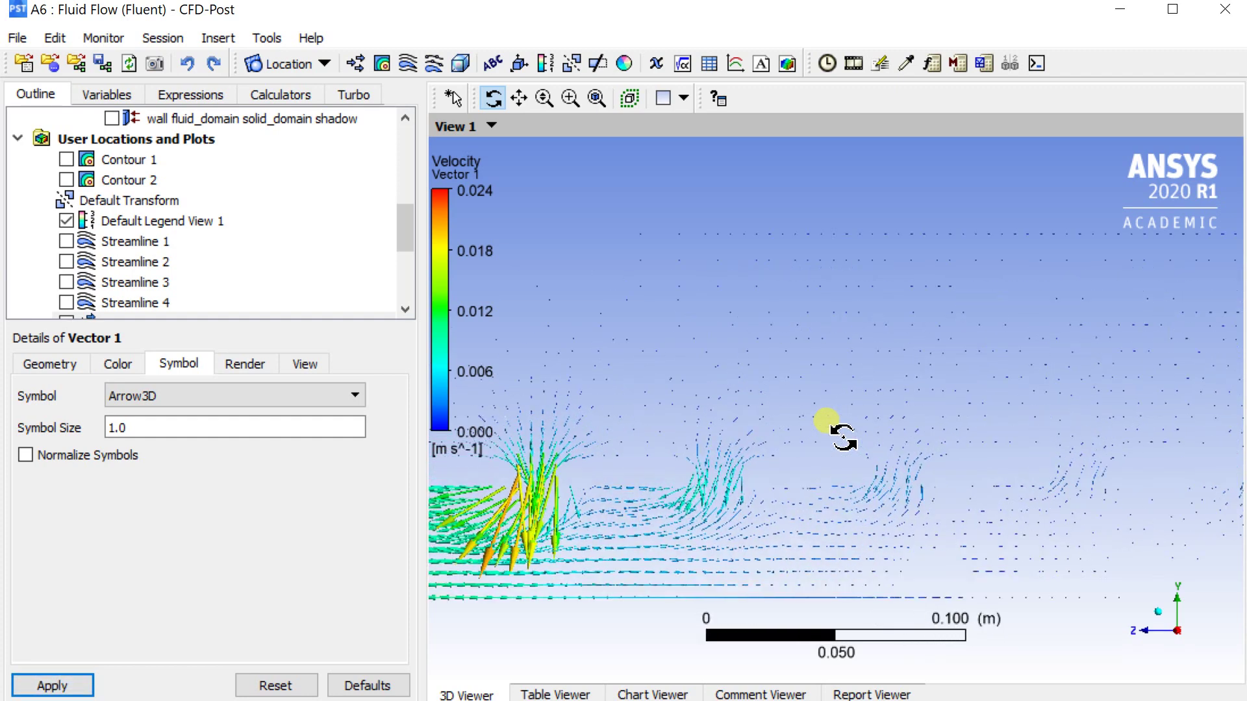
scroll(840, 434, up, 5)
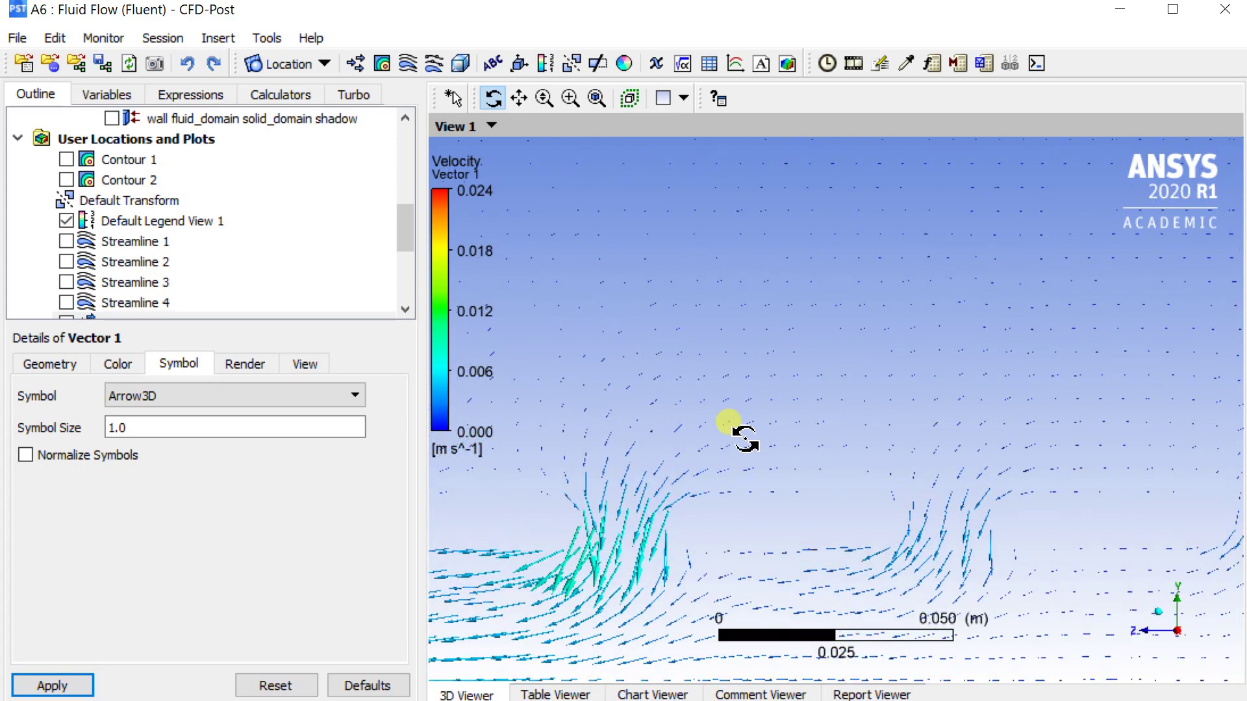
Change the symbol of Vector 1 to Arrowhead3D and apply it
click(167, 396)
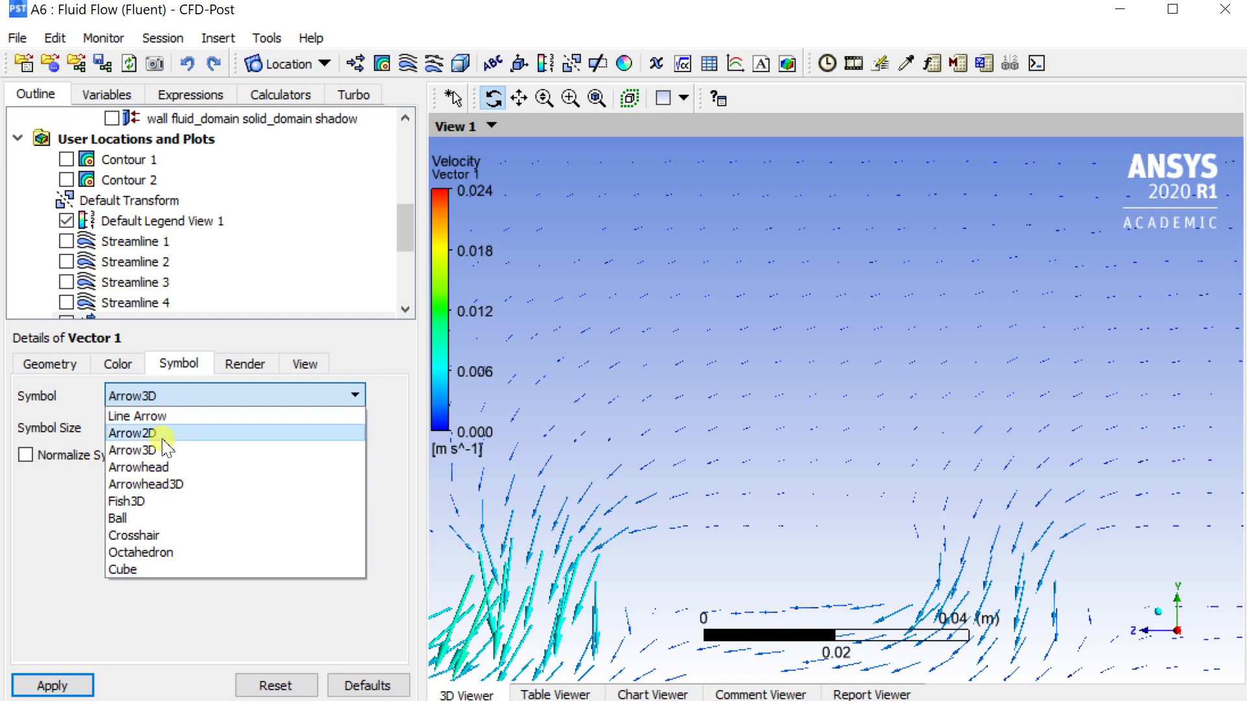
click(161, 484)
click(54, 685)
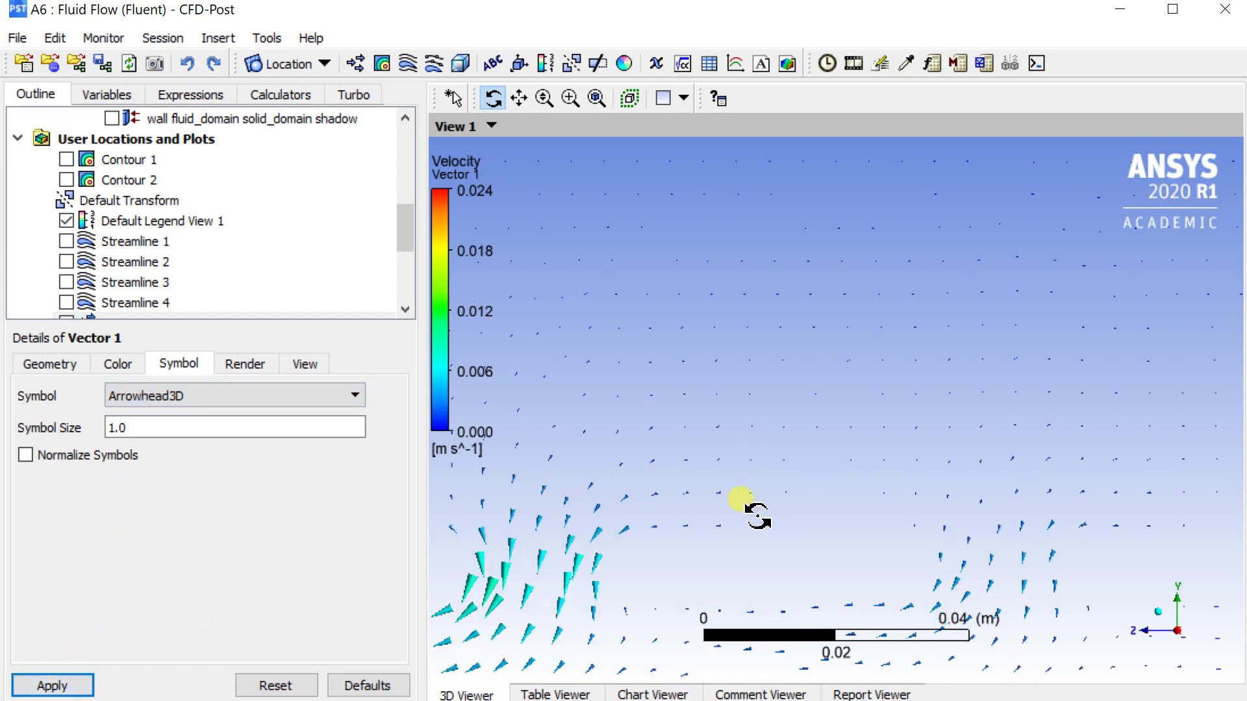
scroll(729, 548, down, 5)
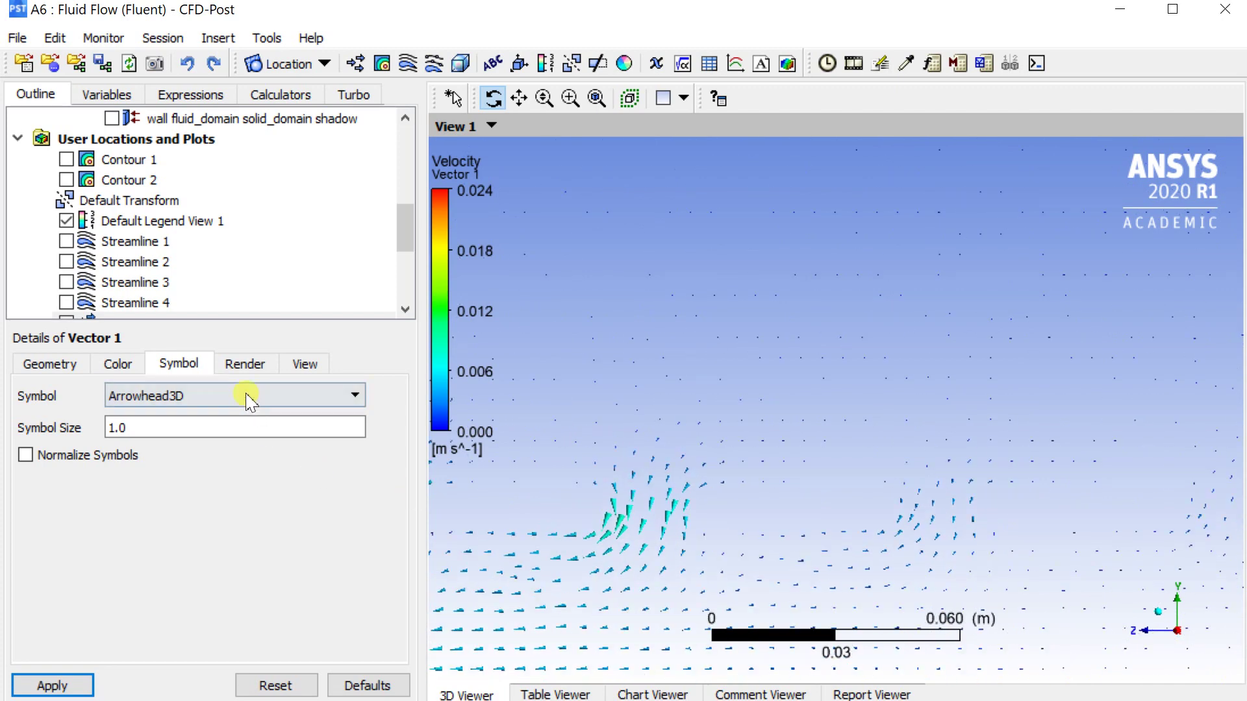
Set the symbol size of Vector 1 to 2.51 and apply it
double_click(139, 434)
click(136, 437)
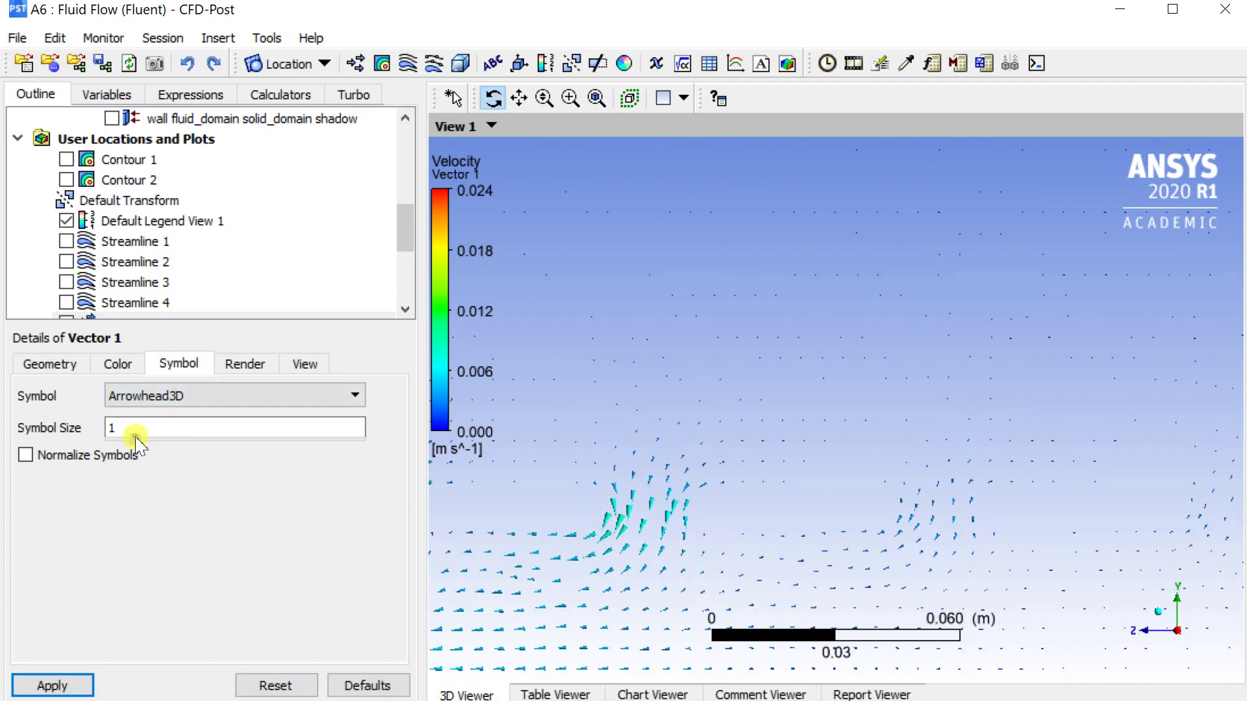
click(52, 683)
double_click(155, 425)
text(2.05)
click(71, 683)
mouse_move(546, 490)
mouse_down()
mouse_move(565, 493)
mouse_move(556, 495)
mouse_up()
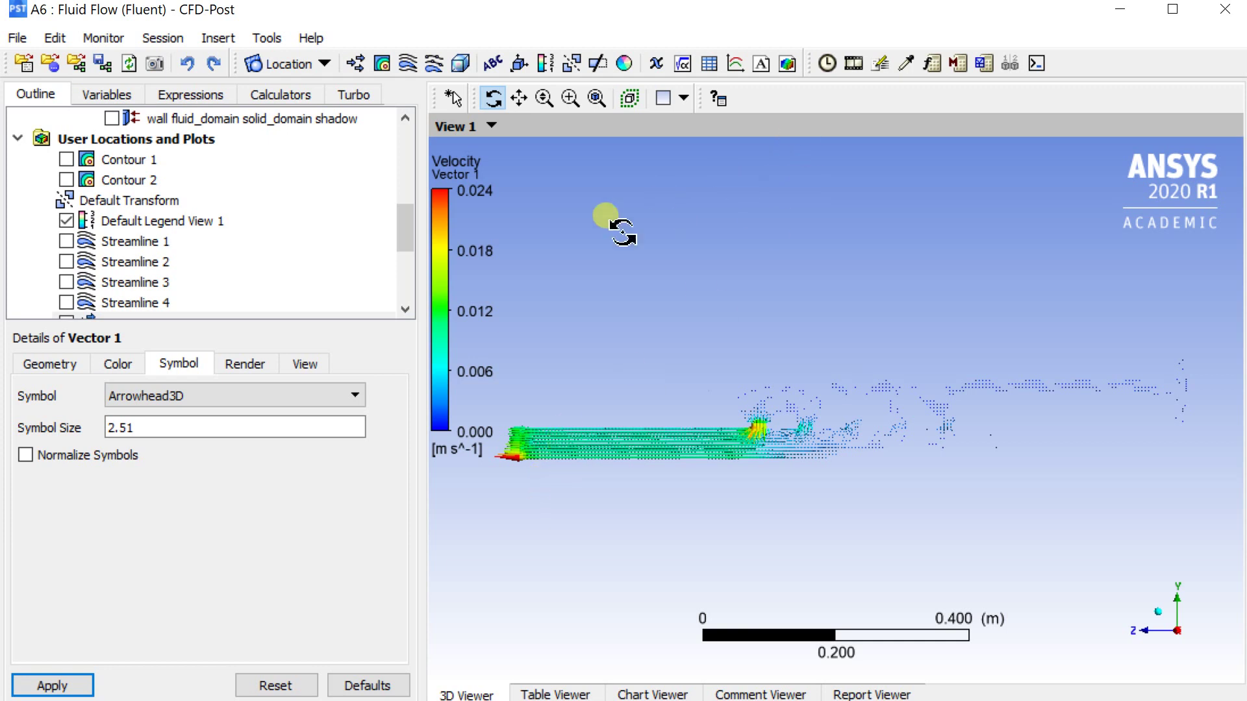
Show the Wireframe outline of the model together with Vector 1
click(50, 365)
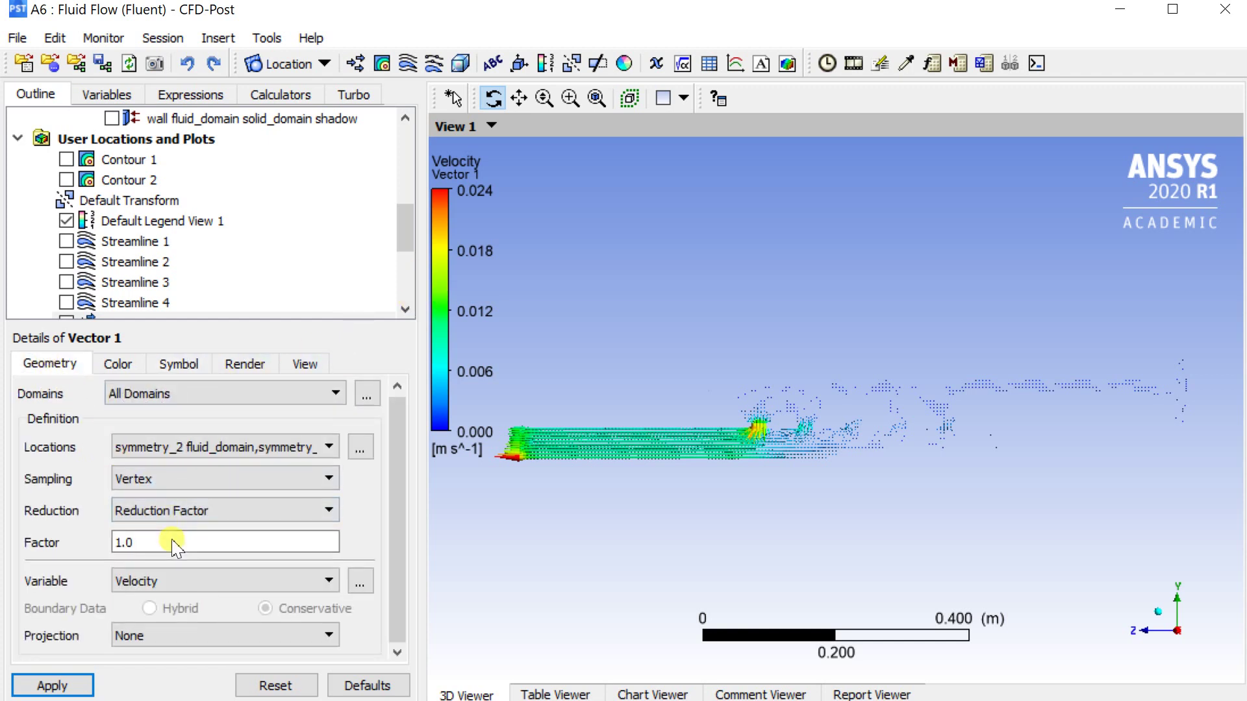
drag(584, 413, 602, 407)
scroll(189, 306, down, 3)
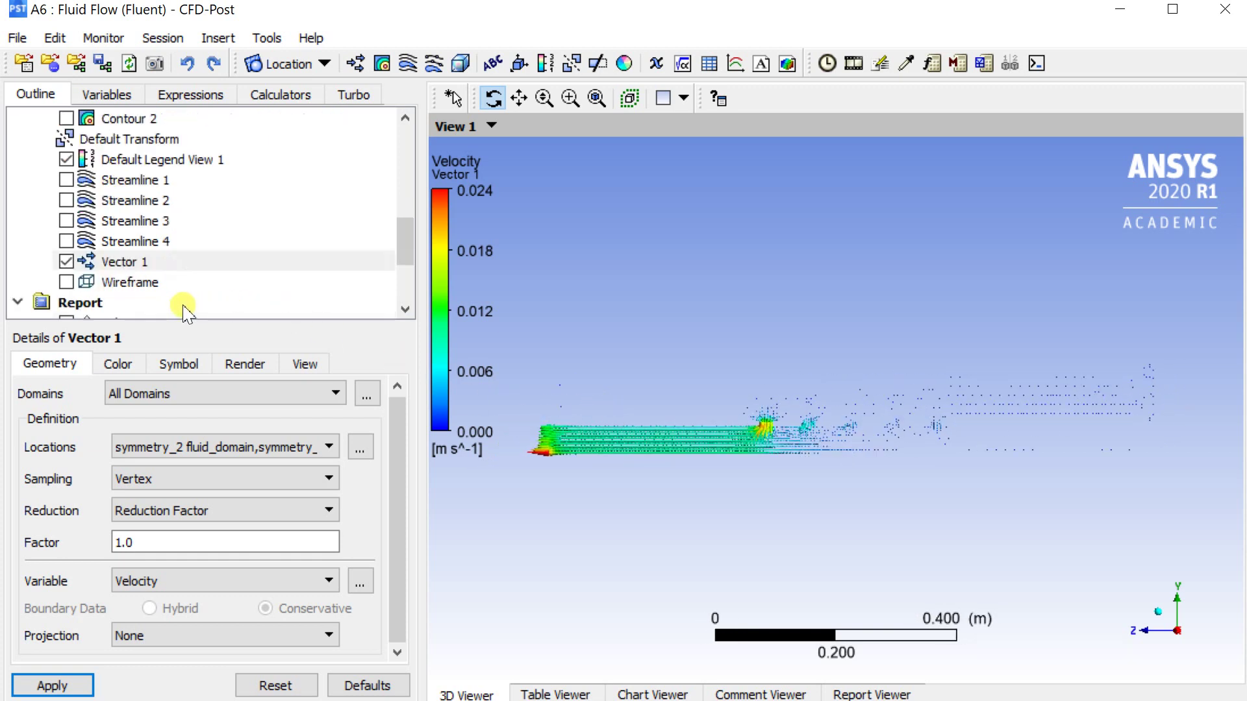
click(67, 159)
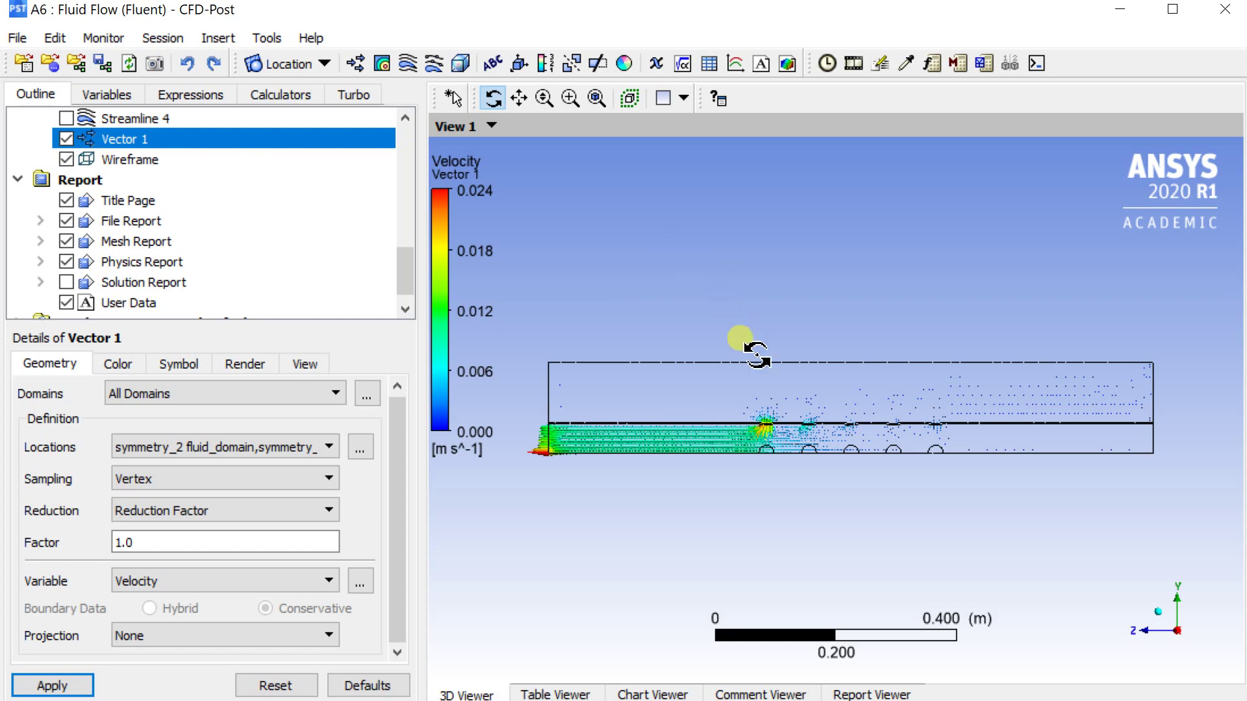
Save an angled close-up of the vectors at the pipe holes as a JPEG picture on drive E
drag(808, 441, 871, 565)
scroll(874, 568, up, 5)
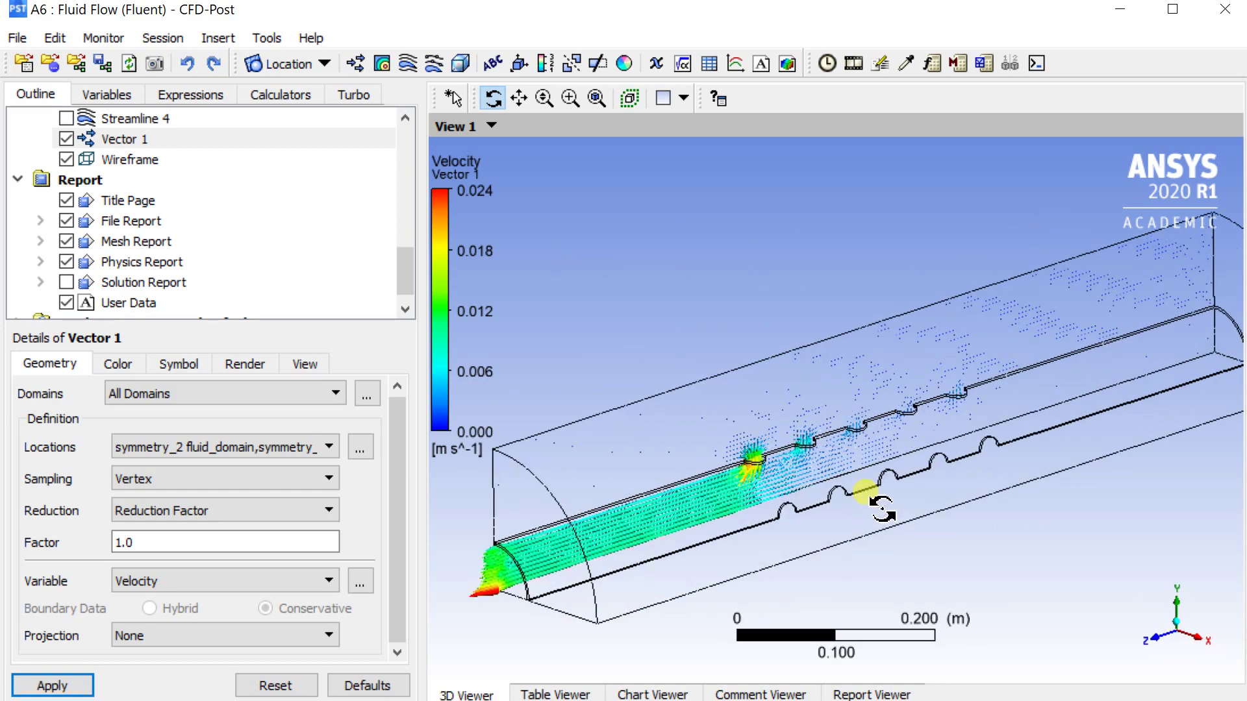
scroll(870, 492, up, 5)
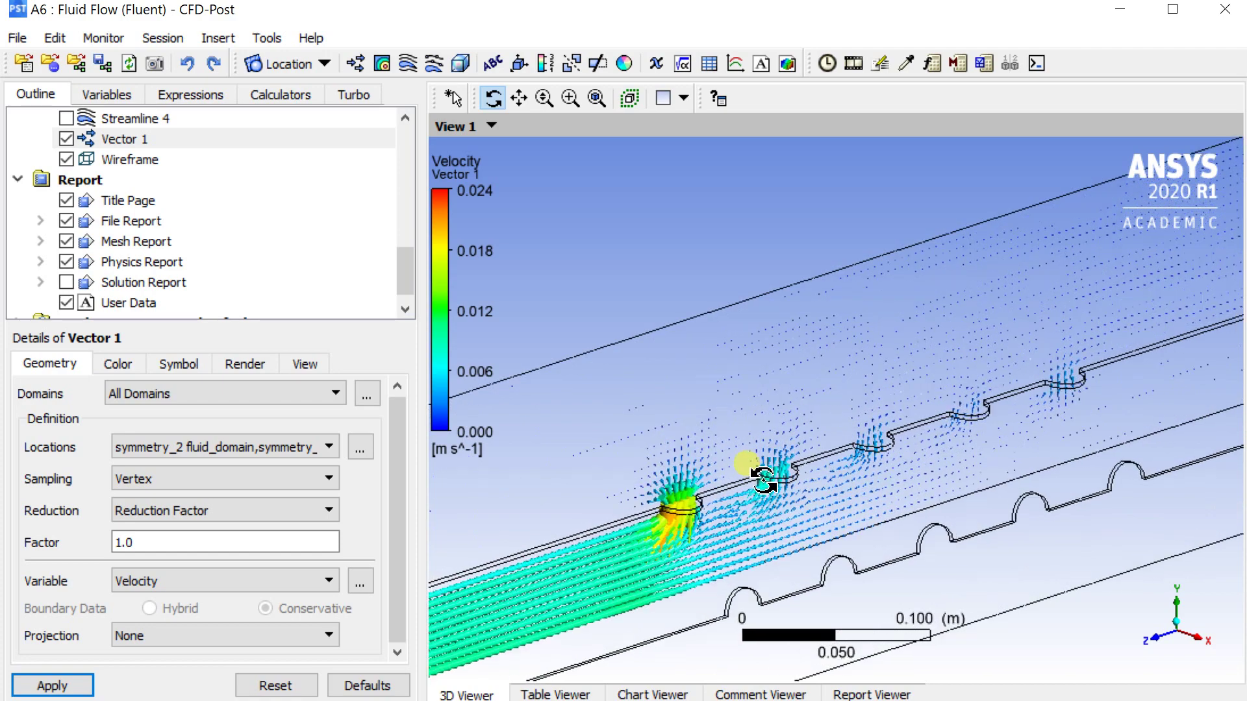
click(154, 63)
click(661, 385)
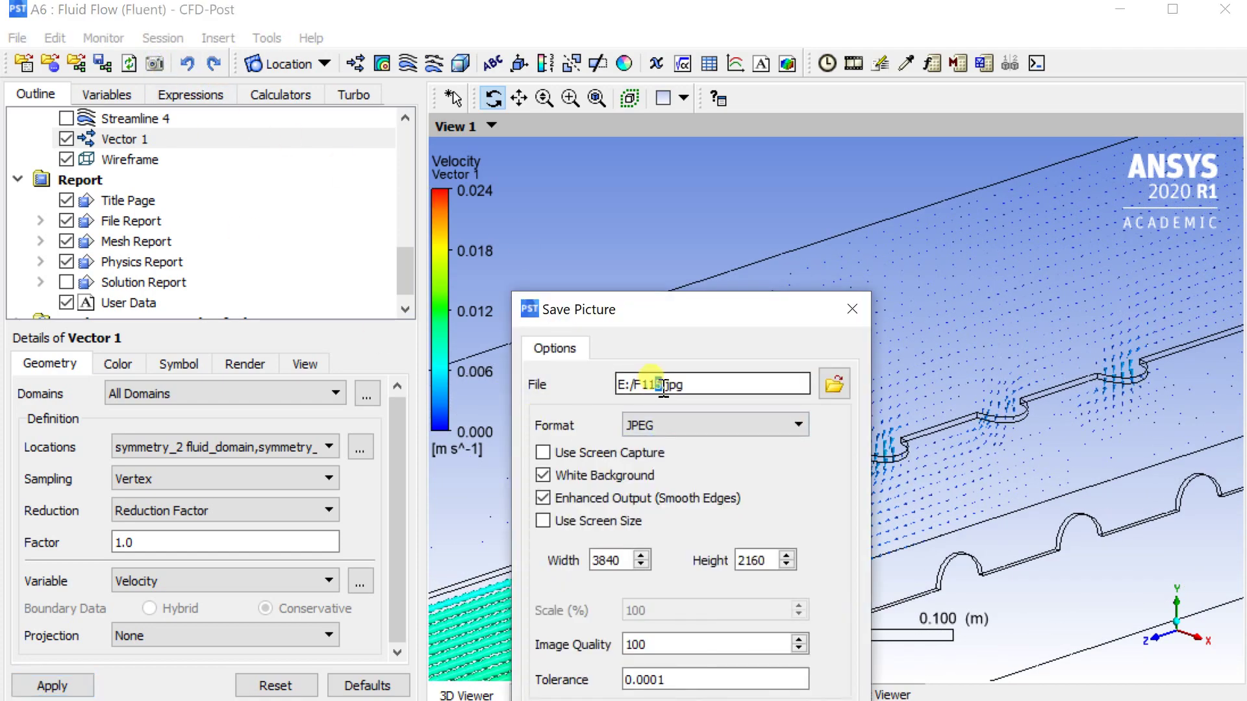
key(Return)
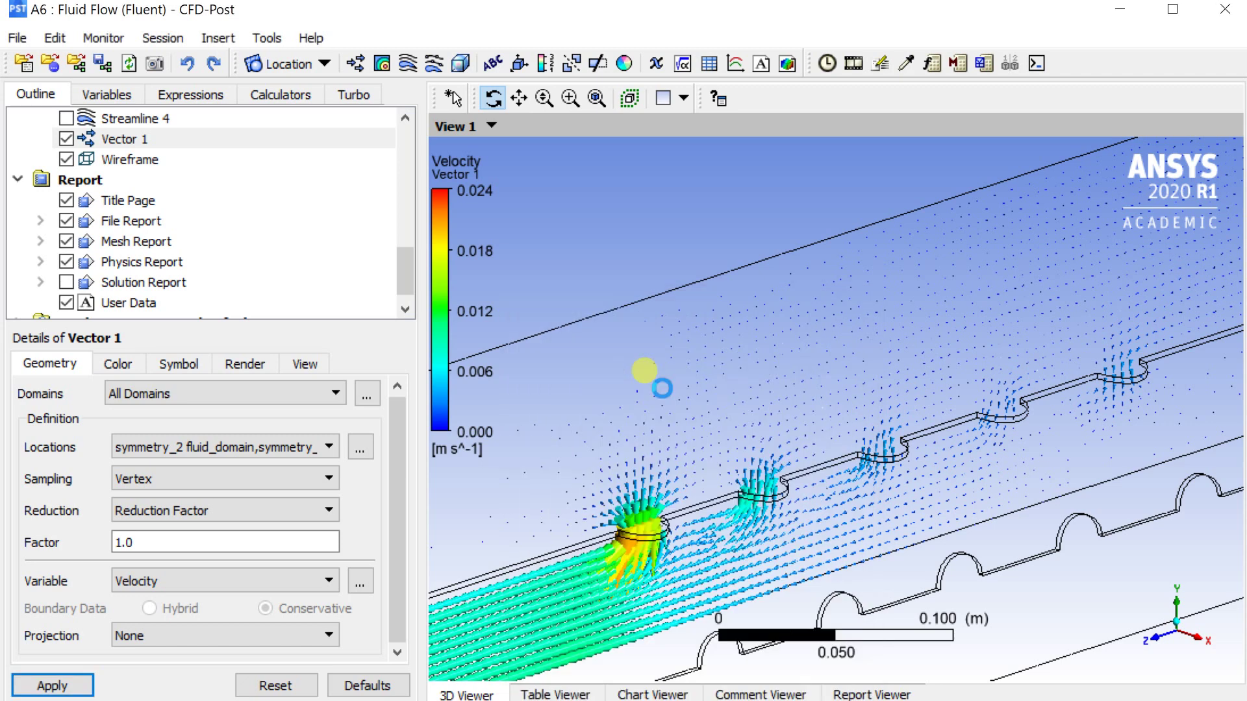